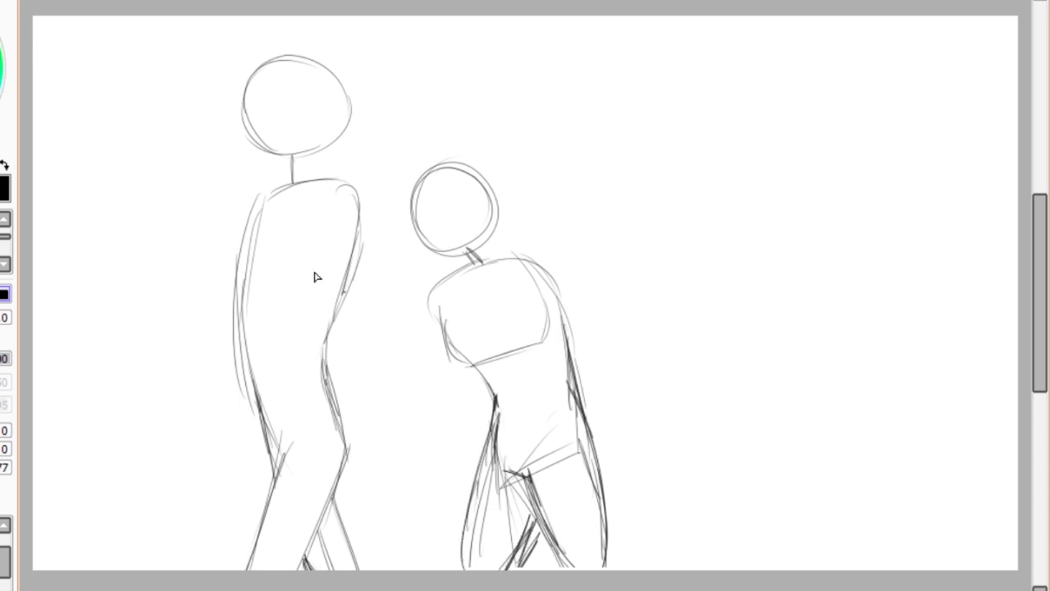
# Undo the tall standing figure's oversized head circle and sketch a smaller round head close to the shoulders.
pyautogui.hotkey('ctrl', 'z')
pyautogui.hotkey('ctrl', 'z')
pyautogui.moveTo(271, 90); pyautogui.dragTo(279, 88)
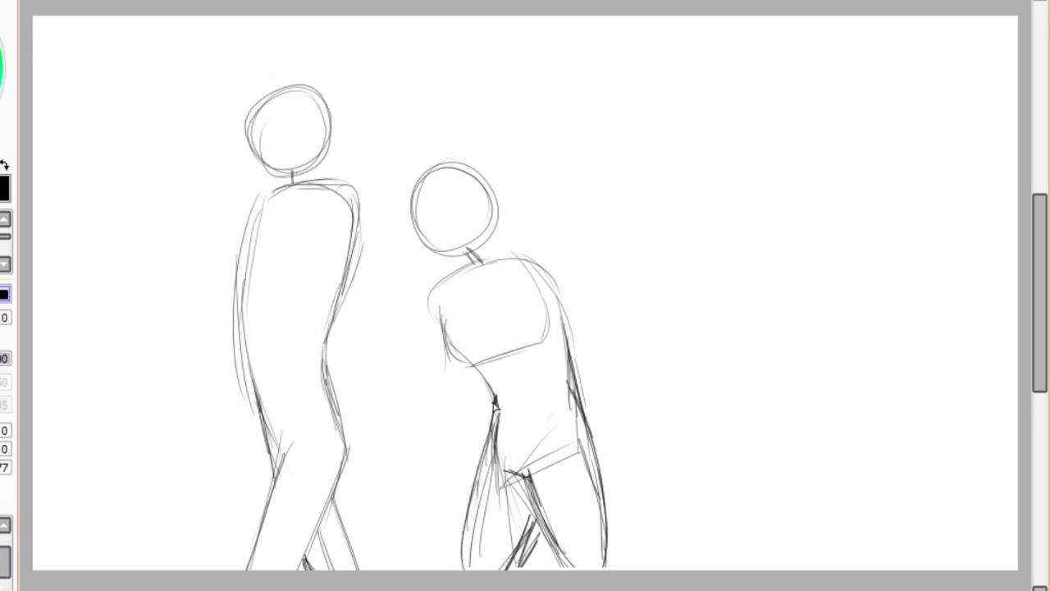
# Sketch the middle figure's arms, one reaching down and outward, the other extending to the child in front.
pyautogui.hotkey('ctrl', 'z')
pyautogui.moveTo(525, 253); pyautogui.dragTo(615, 357)
pyautogui.moveTo(617, 359); pyautogui.dragTo(671, 454)
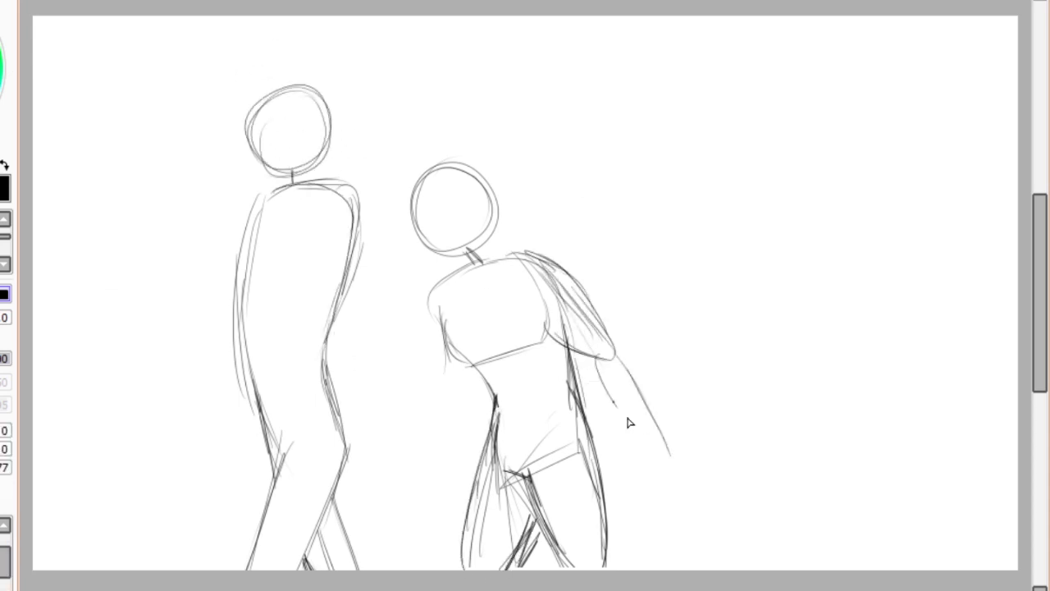
pyautogui.moveTo(403, 448)
pyautogui.mouseDown()
pyautogui.moveTo(358, 441)
pyautogui.moveTo(358, 388)
pyautogui.moveTo(321, 525)
pyautogui.moveTo(365, 466)
pyautogui.moveTo(323, 429)
pyautogui.mouseUp()
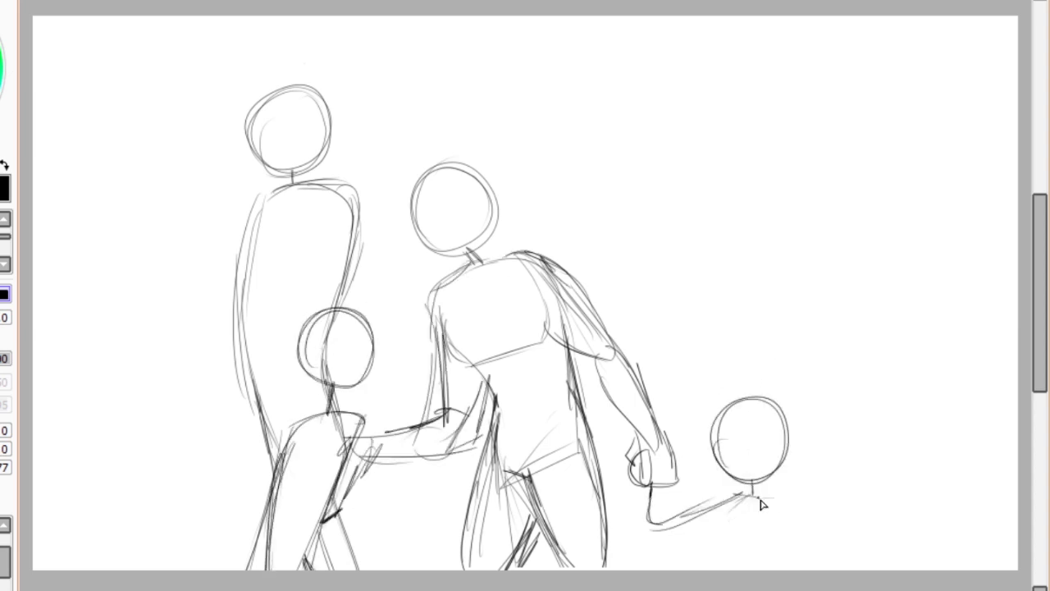
# Sketch the far-right child's shoulders, torso and arms, with one arm raised to the middle figure's hand.
pyautogui.hotkey('ctrl', 'z')
pyautogui.moveTo(747, 496); pyautogui.dragTo(819, 538)
pyautogui.moveTo(664, 504); pyautogui.dragTo(698, 546)
pyautogui.moveTo(706, 499); pyautogui.dragTo(837, 568)
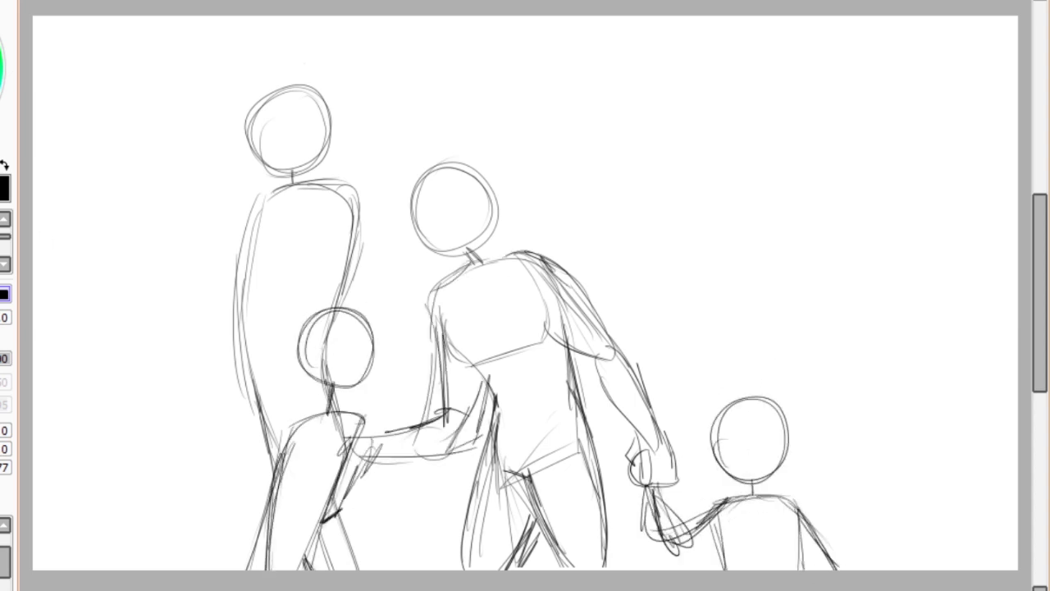
# Undo the far-right child's lowered arm and sketch it stretched outward, pointing, with a short sleeve.
pyautogui.hotkey('ctrl', 'z')
pyautogui.moveTo(759, 492)
pyautogui.mouseDown()
pyautogui.moveTo(933, 415)
pyautogui.moveTo(940, 447)
pyautogui.mouseUp()
pyautogui.moveTo(841, 484); pyautogui.dragTo(800, 567)
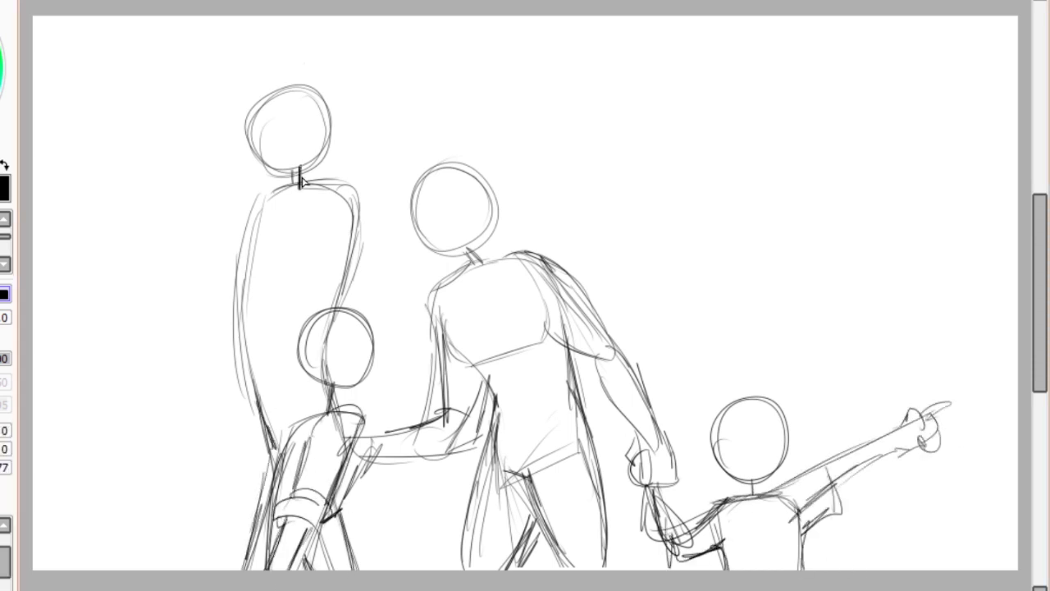
# Undo the last neck stroke and redraw the tall figure's head with a straight face edge, flat jaw and ear.
pyautogui.hotkey('ctrl', 'z')
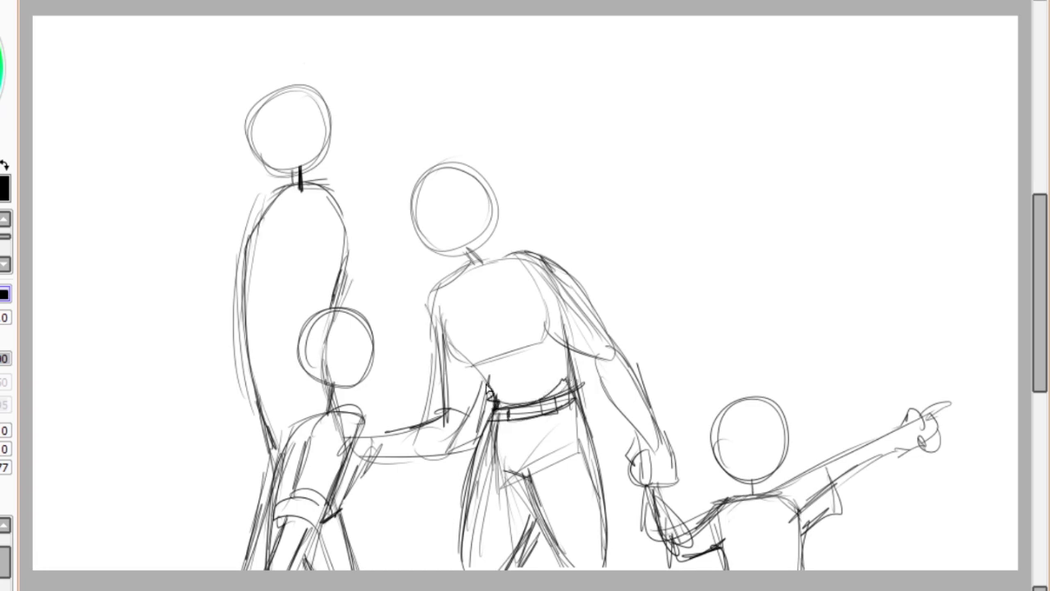
pyautogui.hotkey('ctrl', '+')
pyautogui.hotkey('ctrl', '+')
pyautogui.moveTo(271, 238); pyautogui.dragTo(465, 205)
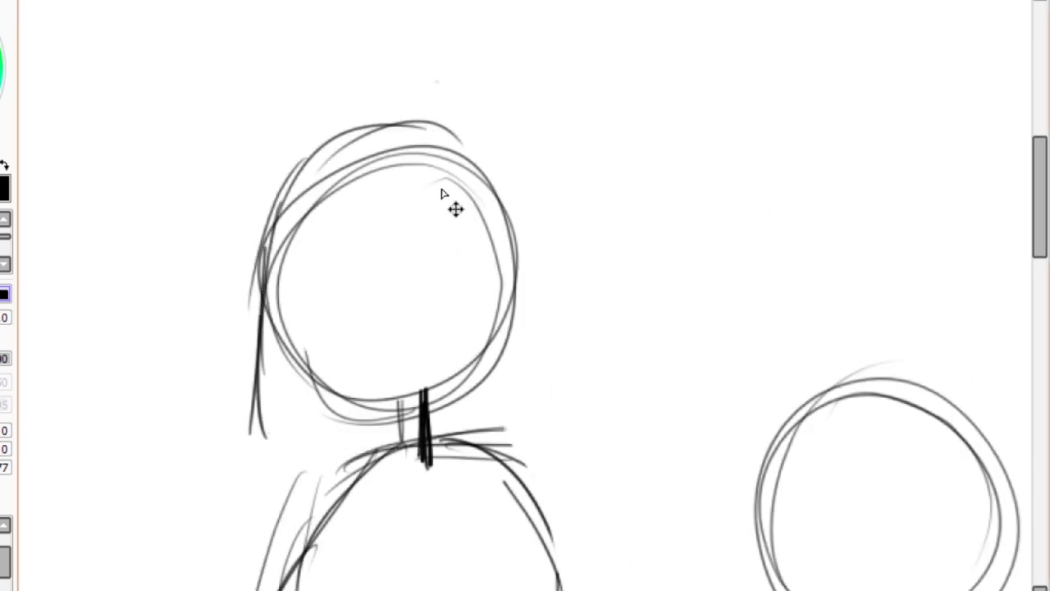
pyautogui.moveTo(288, 189); pyautogui.dragTo(434, 368)
pyautogui.moveTo(312, 148); pyautogui.dragTo(482, 348)
pyautogui.scroll(-2, 483, 346)
pyautogui.moveTo(464, 238); pyautogui.dragTo(492, 292)
pyautogui.moveTo(271, 148); pyautogui.dragTo(296, 345)
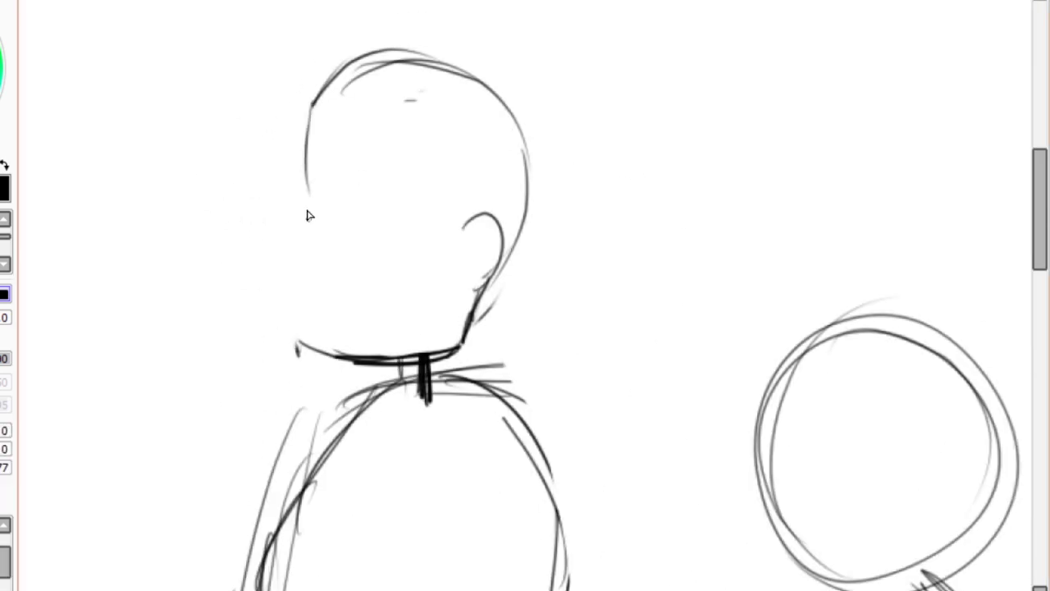
pyautogui.moveTo(306, 205); pyautogui.dragTo(460, 349)
# Sketch the tall figure's neck and the slopes of the shoulders below the jaw.
pyautogui.moveTo(460, 385); pyautogui.dragTo(386, 410)
pyautogui.moveTo(476, 312); pyautogui.dragTo(484, 394)
pyautogui.moveTo(480, 336); pyautogui.dragTo(501, 460)
pyautogui.moveTo(385, 353); pyautogui.dragTo(448, 410)
pyautogui.hotkey('ctrl', '-')
pyautogui.hotkey('ctrl', '-')
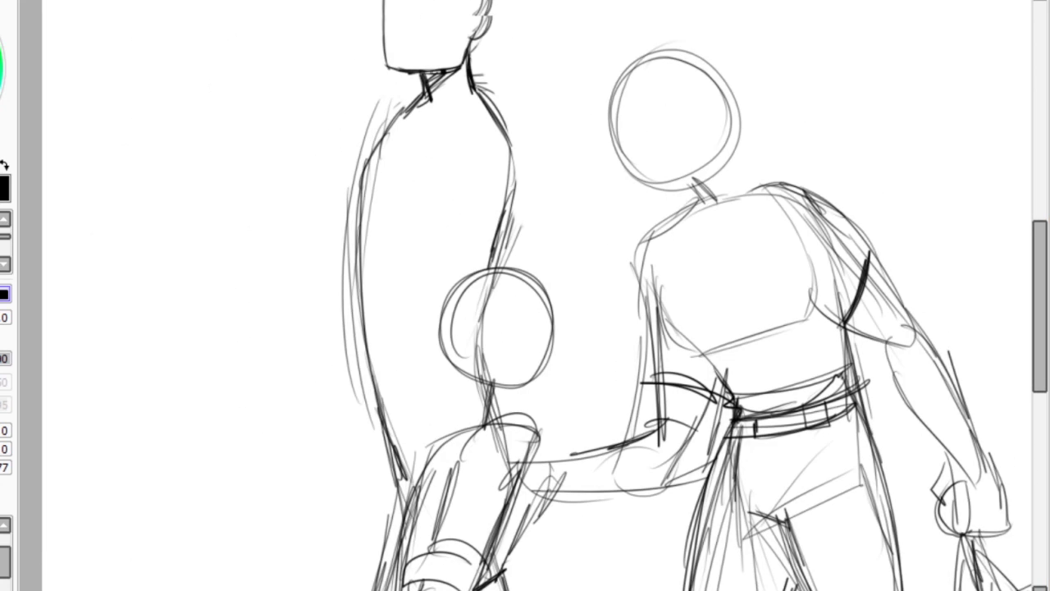
# Refine the tall figure's torso outline and sketch the upper arm over the side of the body.
pyautogui.scroll(2, 525, 296)
pyautogui.moveTo(480, 214); pyautogui.dragTo(485, 381)
pyautogui.moveTo(488, 267); pyautogui.dragTo(480, 381)
pyautogui.moveTo(439, 312); pyautogui.dragTo(410, 394)
pyautogui.moveTo(353, 492); pyautogui.dragTo(340, 317)
pyautogui.moveTo(365, 213); pyautogui.dragTo(353, 493)
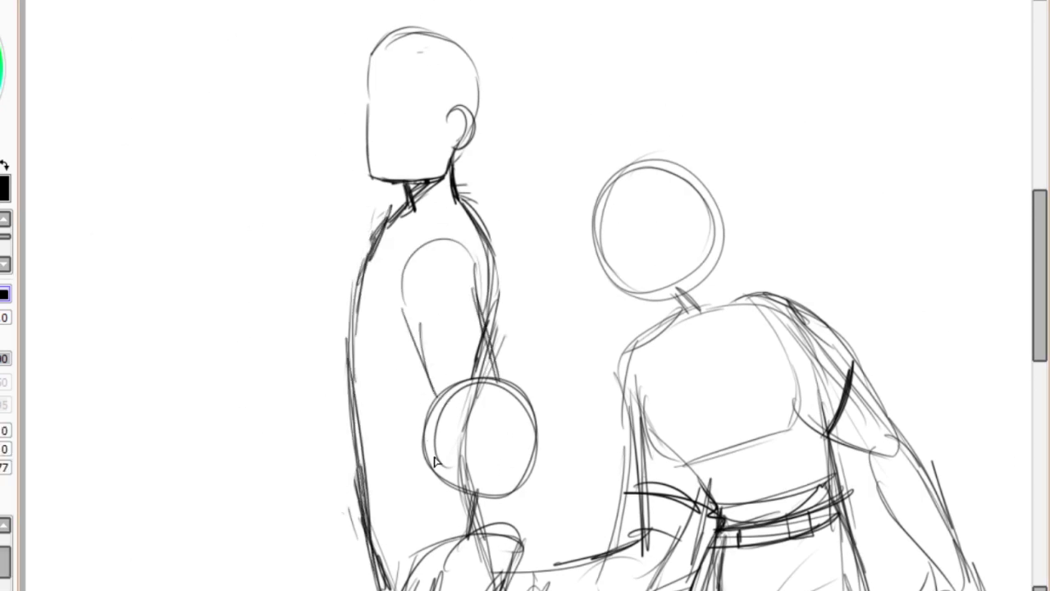
# Add a pointed collar, sleeve folds and an open shirt front to the tall figure.
pyautogui.moveTo(394, 238); pyautogui.dragTo(480, 197)
pyautogui.moveTo(435, 275); pyautogui.dragTo(414, 402)
pyautogui.moveTo(472, 234); pyautogui.dragTo(419, 353)
pyautogui.moveTo(370, 423); pyautogui.dragTo(357, 566)
pyautogui.scroll(-5, 525, 295)
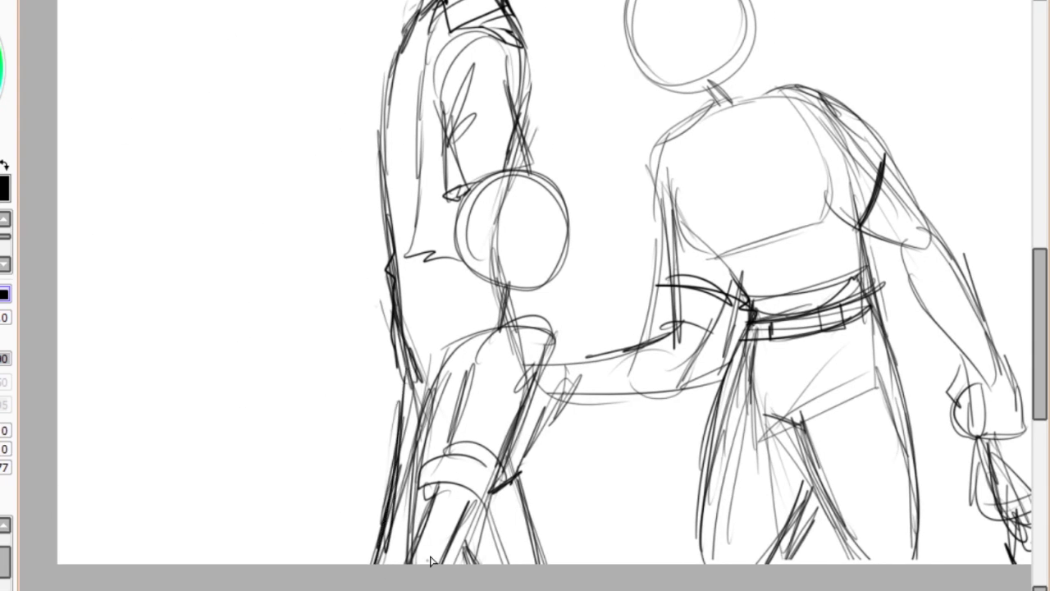
# Draw the front child's face in profile with a half-closed eye, brow, mouth, flat jaw and pierced ear.
pyautogui.hotkey('ctrl', '+')
pyautogui.hotkey('ctrl', '+')
pyautogui.moveTo(340, 283); pyautogui.dragTo(435, 468)
pyautogui.moveTo(484, 361); pyautogui.dragTo(451, 423)
pyautogui.moveTo(458, 455)
pyautogui.mouseDown()
pyautogui.moveTo(449, 515)
pyautogui.moveTo(452, 463)
pyautogui.moveTo(443, 501)
pyautogui.moveTo(337, 279)
pyautogui.moveTo(395, 343)
pyautogui.mouseUp()
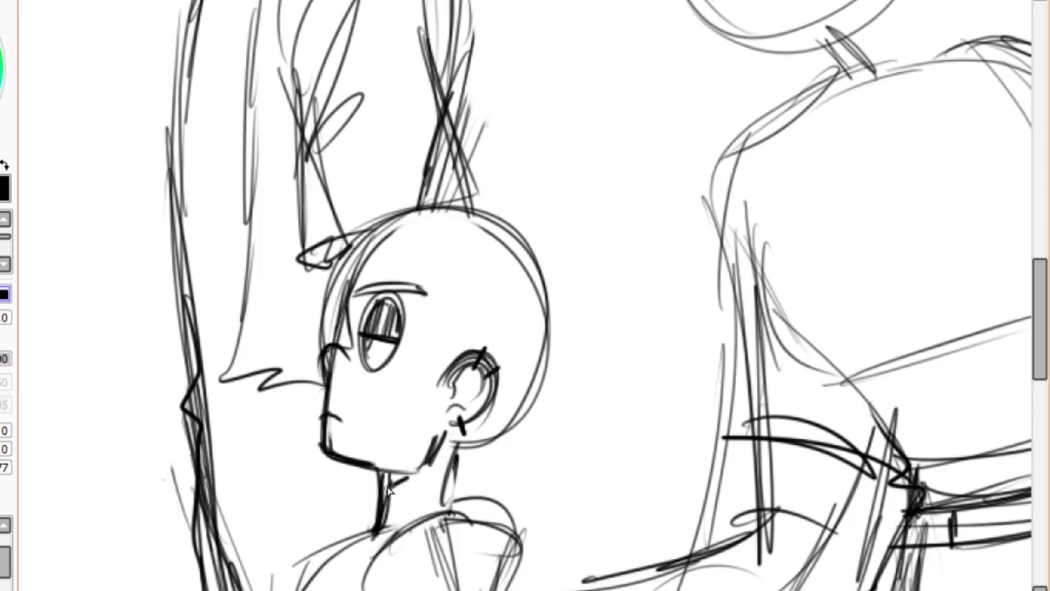
# Add a choker around the front child's neck and rework the nose as a rounded shape.
pyautogui.moveTo(382, 485); pyautogui.dragTo(452, 477)
pyautogui.hotkey('ctrl', '-')
pyautogui.hotkey('ctrl', '+')
pyautogui.hotkey('ctrl', '+')
pyautogui.moveTo(337, 373); pyautogui.dragTo(365, 348)
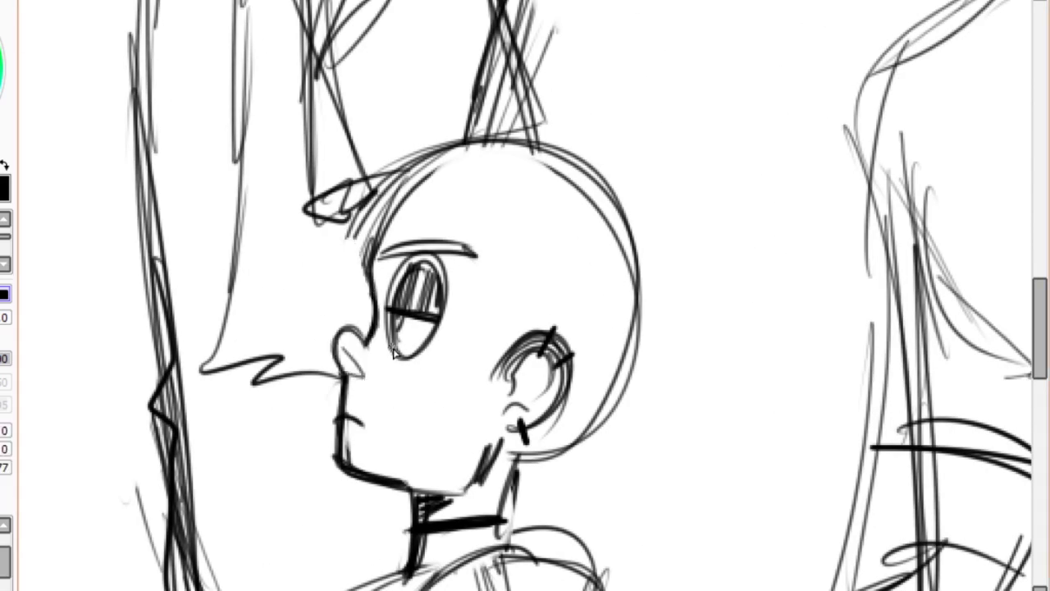
# Define the front child's clothing with darker lines along the chest, shoulder and back.
pyautogui.hotkey('ctrl', '-')
pyautogui.hotkey('ctrl', '-')
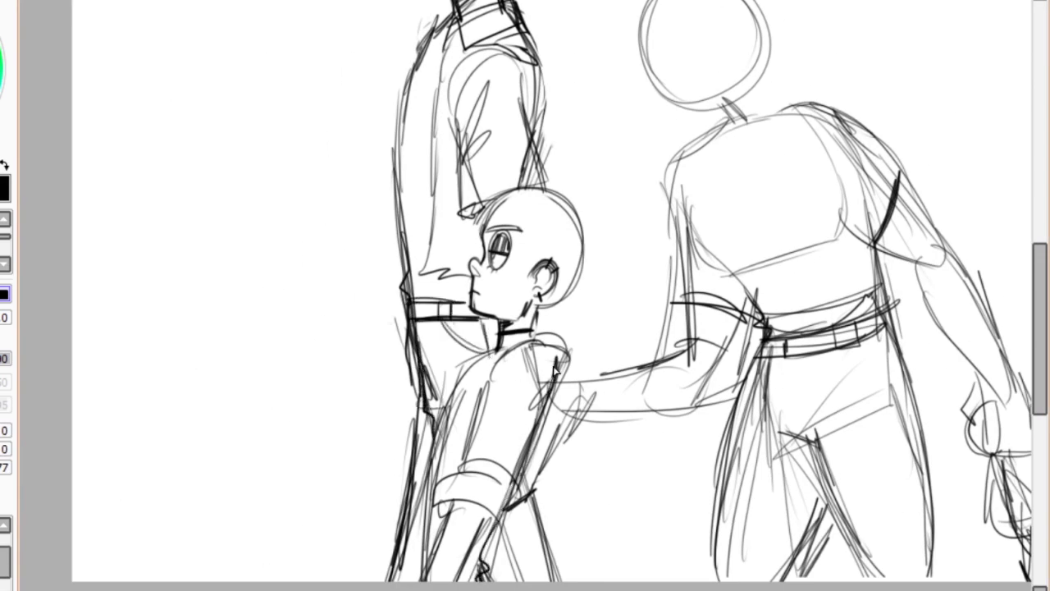
pyautogui.moveTo(491, 369)
pyautogui.mouseDown()
pyautogui.moveTo(420, 574)
pyautogui.moveTo(400, 582)
pyautogui.mouseUp()
pyautogui.hotkey('ctrl', '+')
pyautogui.moveTo(607, 406); pyautogui.dragTo(575, 464)
# Darken the side and lower chest contour of the middle figure's torso.
pyautogui.moveTo(722, 185); pyautogui.dragTo(730, 369)
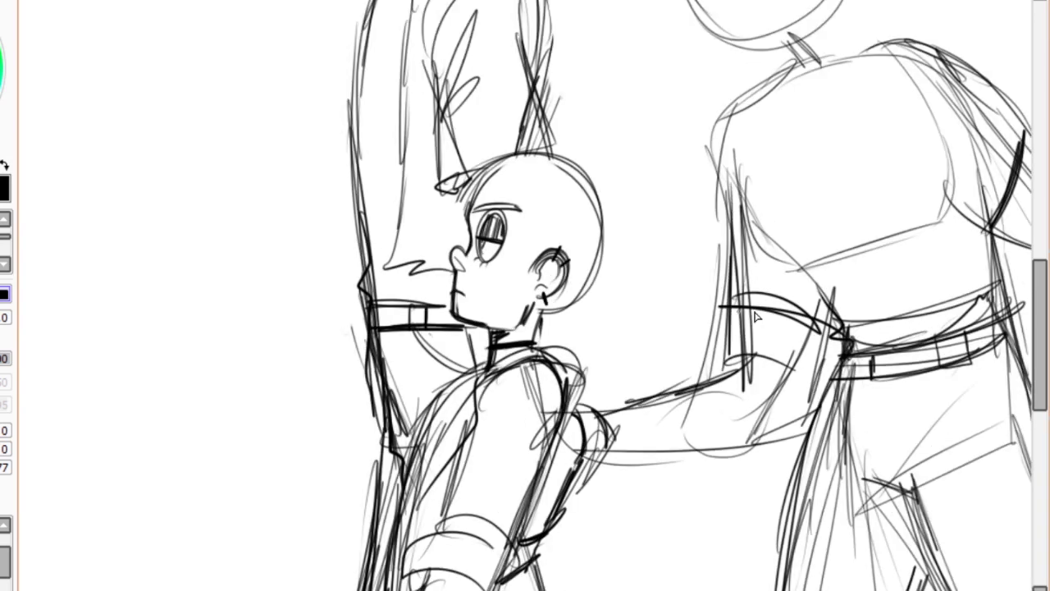
pyautogui.moveTo(732, 160); pyautogui.dragTo(812, 283)
pyautogui.moveTo(732, 185); pyautogui.dragTo(944, 271)
# Draw the tall figure's face with half-lidded oval eyes, arched brows, an angular nose and a slight smile.
pyautogui.scroll(5, 805, 315)
pyautogui.hotkey('ctrl', '+')
pyautogui.moveTo(414, 166); pyautogui.dragTo(412, 169)
pyautogui.moveTo(324, 165)
pyautogui.mouseDown()
pyautogui.moveTo(348, 232)
pyautogui.moveTo(340, 173)
pyautogui.mouseUp()
pyautogui.moveTo(388, 207); pyautogui.dragTo(442, 207)
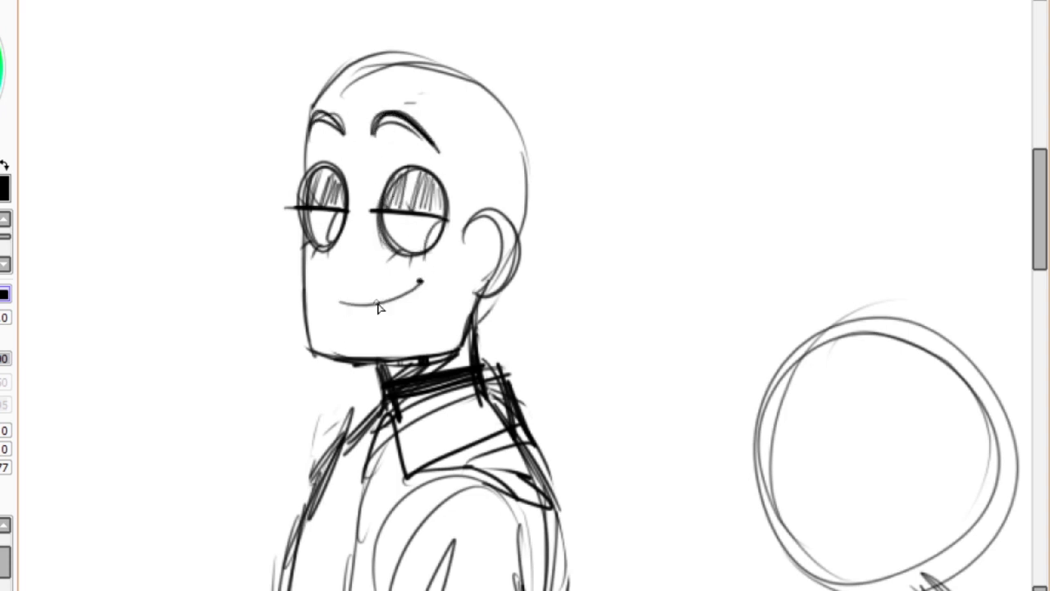
pyautogui.moveTo(356, 213); pyautogui.dragTo(381, 279)
pyautogui.moveTo(336, 308); pyautogui.dragTo(414, 286)
pyautogui.moveTo(486, 275)
pyautogui.mouseDown()
pyautogui.moveTo(478, 304)
pyautogui.moveTo(493, 303)
pyautogui.mouseUp()
# Sketch the tall figure's hairline, front locks and the hair swept over the top of the head.
pyautogui.moveTo(353, 82); pyautogui.dragTo(525, 188)
pyautogui.moveTo(508, 121); pyautogui.dragTo(513, 141)
pyautogui.moveTo(343, 78); pyautogui.dragTo(461, 74)
pyautogui.moveTo(476, 115); pyautogui.dragTo(485, 238)
pyautogui.moveTo(525, 168); pyautogui.dragTo(460, 91)
pyautogui.moveTo(296, 37); pyautogui.dragTo(492, 111)
# Sketch the tall figure's long, spiky outer hair falling around the face and behind the collar.
pyautogui.scroll(-1, 380, 75)
pyautogui.moveTo(343, 148)
pyautogui.mouseDown()
pyautogui.moveTo(352, 301)
pyautogui.moveTo(402, 415)
pyautogui.mouseUp()
pyautogui.moveTo(509, 74); pyautogui.dragTo(628, 279)
pyautogui.moveTo(526, 143); pyautogui.dragTo(603, 349)
# Draw the front child's hair with a curled front lock, smooth crown and large curly ponytail.
pyautogui.moveTo(574, 320)
pyautogui.mouseDown()
pyautogui.moveTo(554, 357)
pyautogui.moveTo(424, 4)
pyautogui.mouseUp()
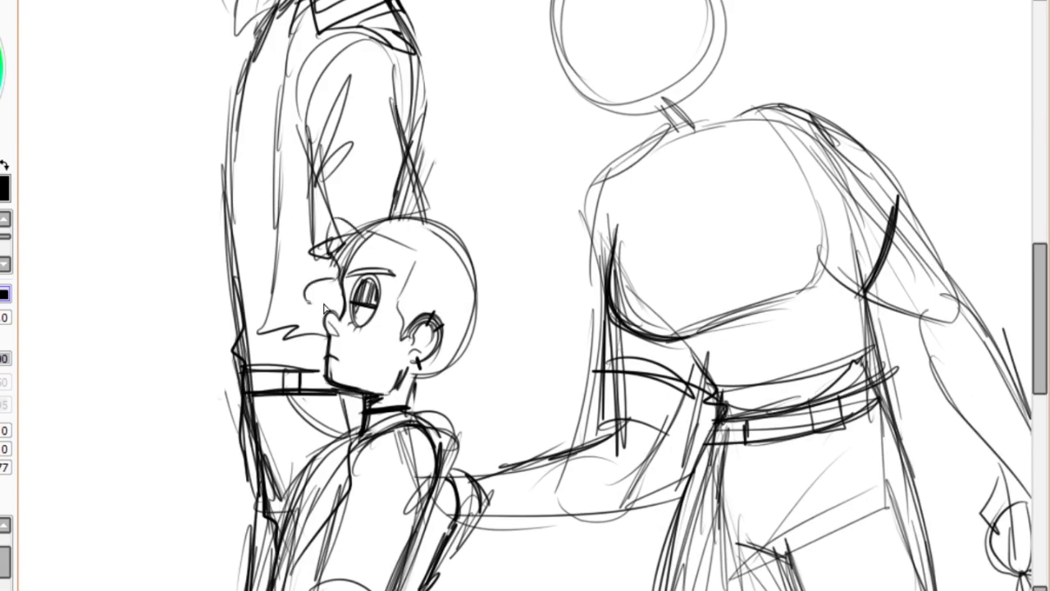
pyautogui.moveTo(324, 307); pyautogui.dragTo(365, 217)
pyautogui.moveTo(374, 212)
pyautogui.mouseDown()
pyautogui.moveTo(488, 386)
pyautogui.moveTo(575, 361)
pyautogui.mouseUp()
pyautogui.moveTo(501, 426); pyautogui.dragTo(579, 394)
pyautogui.moveTo(415, 386); pyautogui.dragTo(526, 443)
pyautogui.moveTo(492, 459); pyautogui.dragTo(514, 451)
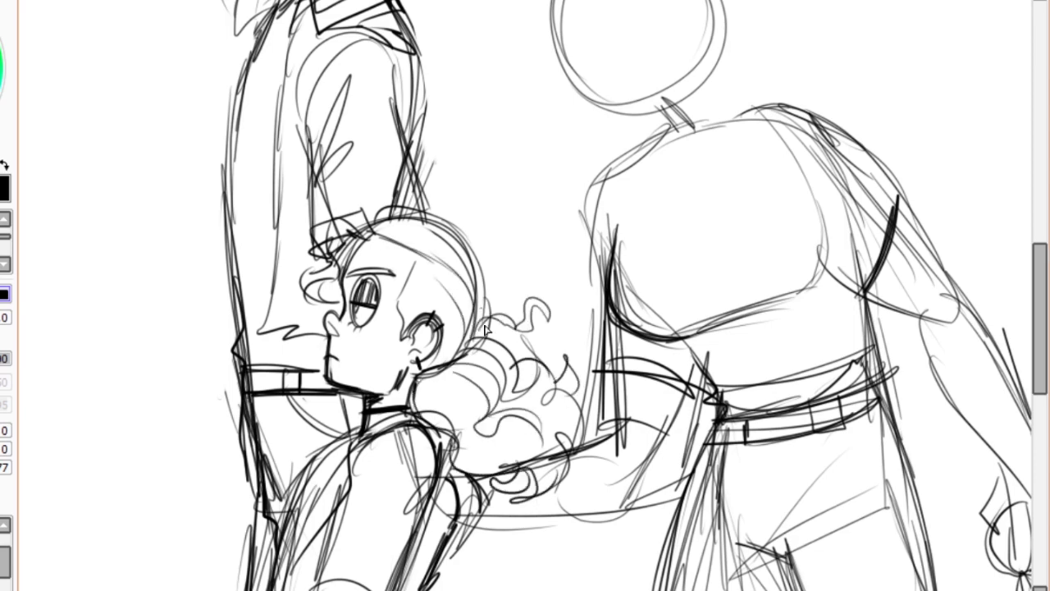
# Detail the middle figure's clenched fingers and wrist cuff, and refine the trousers' crotch and leg lines.
pyautogui.moveTo(485, 330); pyautogui.dragTo(251, 228)
pyautogui.moveTo(323, 396)
pyautogui.mouseDown()
pyautogui.moveTo(552, 411)
pyautogui.moveTo(394, 402)
pyautogui.mouseUp()
pyautogui.moveTo(599, 305); pyautogui.dragTo(552, 444)
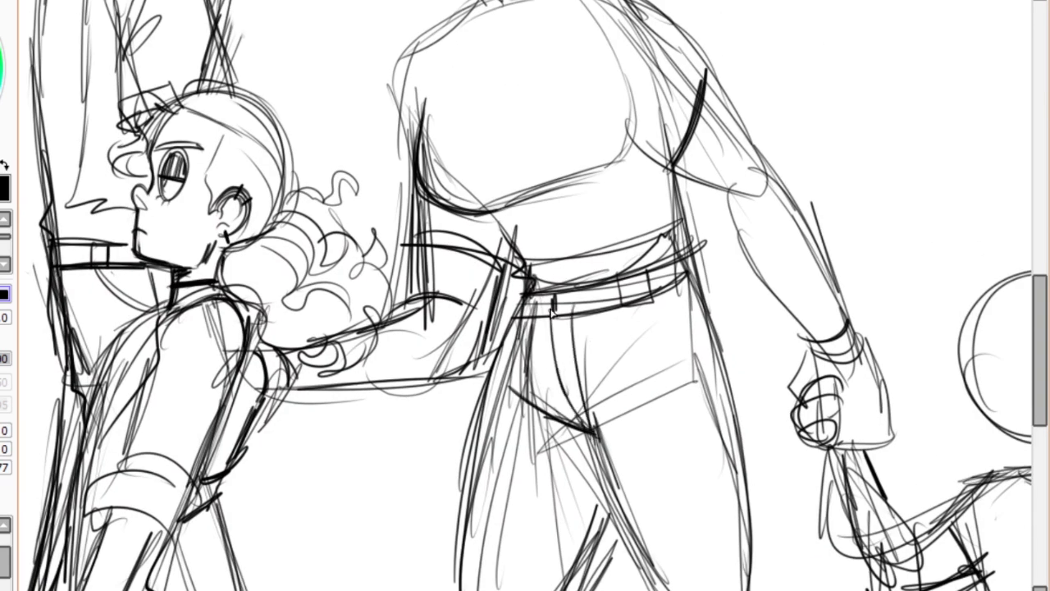
pyautogui.moveTo(743, 264); pyautogui.dragTo(694, 538)
pyautogui.moveTo(591, 361); pyautogui.dragTo(656, 552)
# Add loose curved tufts to the top of the tall figure's hair.
pyautogui.moveTo(247, 8); pyautogui.dragTo(328, 164)
pyautogui.moveTo(345, 16); pyautogui.dragTo(417, 157)
pyautogui.scroll(3, 315, 121)
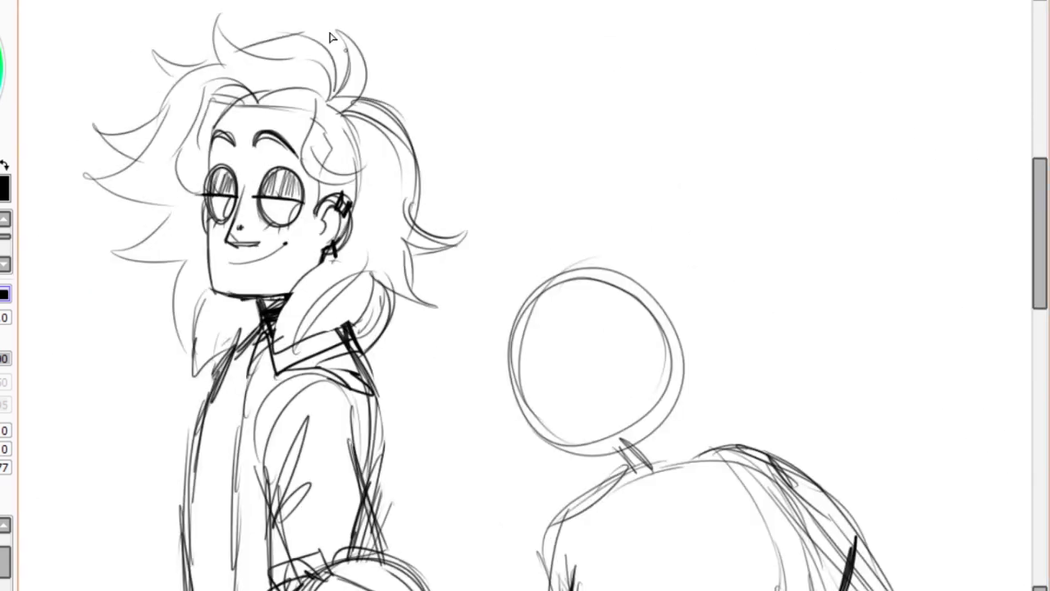
# Redraw the middle figure's head outline and neck, and add a round shirt neckline with darker shoulder lines.
pyautogui.scroll(1, 344, 82)
pyautogui.moveTo(386, 345)
pyautogui.mouseDown()
pyautogui.moveTo(481, 134)
pyautogui.moveTo(458, 380)
pyautogui.moveTo(669, 396)
pyautogui.mouseUp()
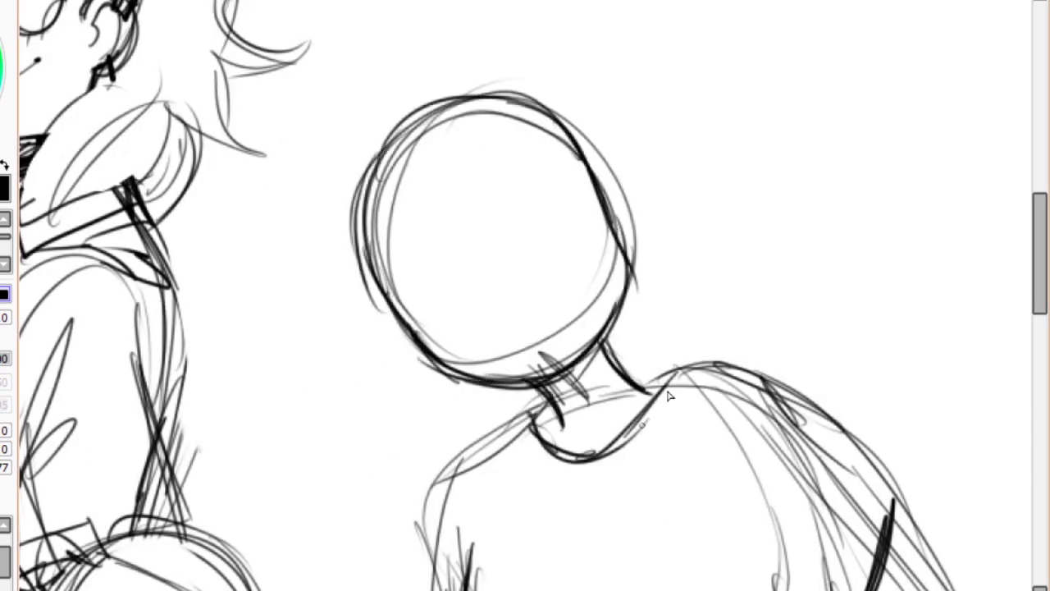
pyautogui.moveTo(529, 411); pyautogui.dragTo(431, 485)
pyautogui.moveTo(644, 379)
pyautogui.mouseDown()
pyautogui.moveTo(812, 418)
pyautogui.moveTo(902, 517)
pyautogui.mouseUp()
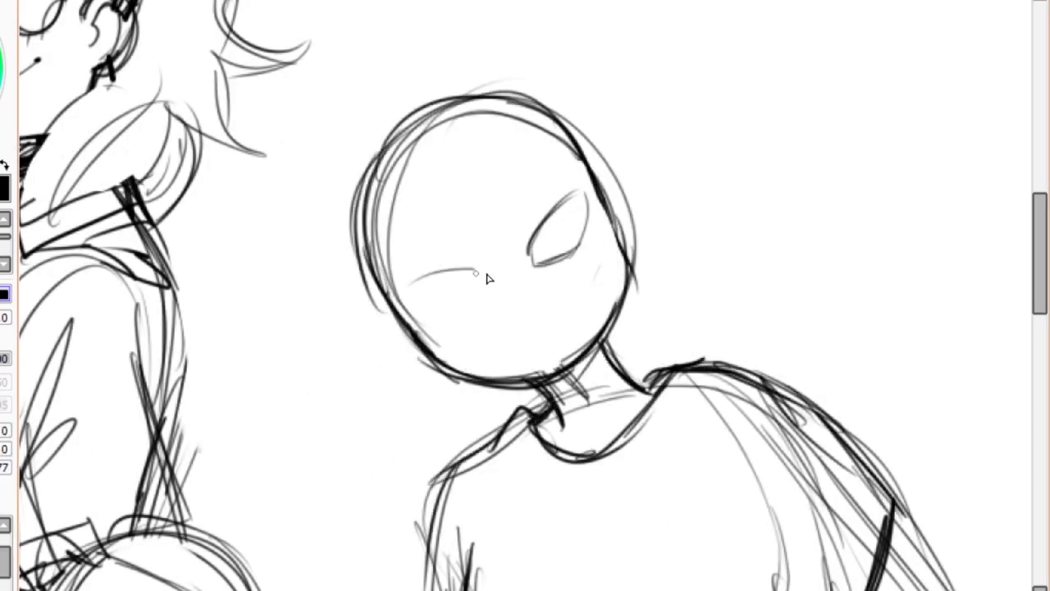
# Draw the middle figure's narrowed eyes with sideways irises and slanted, frowning eyebrows.
pyautogui.moveTo(488, 279); pyautogui.dragTo(406, 291)
pyautogui.moveTo(533, 256)
pyautogui.mouseDown()
pyautogui.moveTo(588, 200)
pyautogui.moveTo(559, 254)
pyautogui.mouseUp()
pyautogui.moveTo(487, 274); pyautogui.dragTo(460, 304)
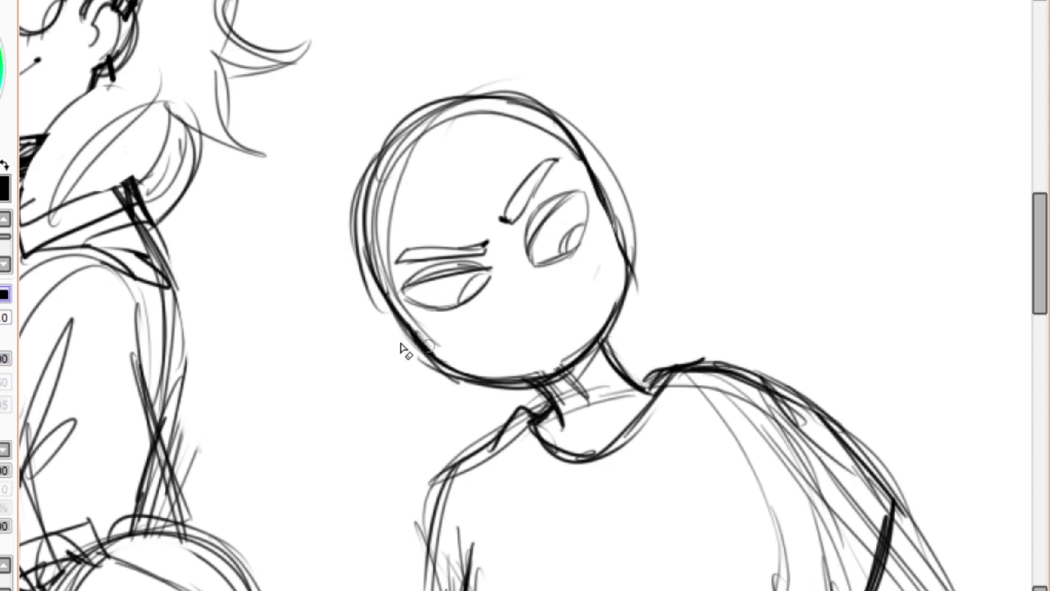
# Clean up and redraw the middle figure's jawline, and thicken the upper eyelids.
pyautogui.moveTo(367, 279); pyautogui.dragTo(525, 385)
pyautogui.hotkey('ctrl', 'z')
pyautogui.moveTo(632, 279); pyautogui.dragTo(558, 379)
pyautogui.moveTo(378, 294); pyautogui.dragTo(533, 243)
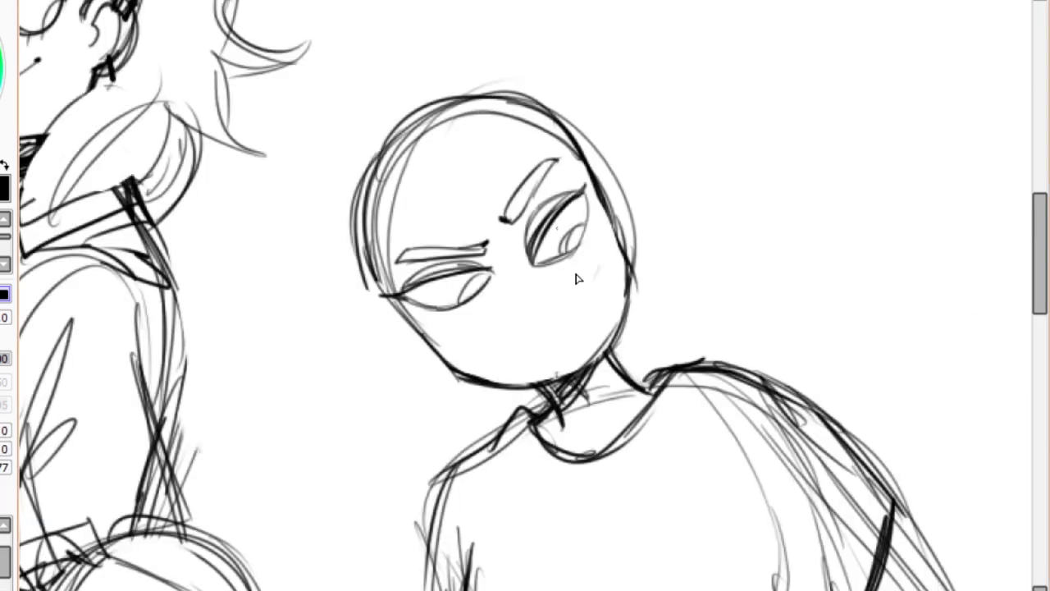
# Add a small open mouth and refine the middle figure's cheek contours, checking the face in a mirrored view.
pyautogui.press('h')
pyautogui.moveTo(567, 211); pyautogui.dragTo(460, 279)
pyautogui.press('h')
pyautogui.moveTo(623, 215); pyautogui.dragTo(630, 261)
pyautogui.moveTo(579, 131); pyautogui.dragTo(633, 274)
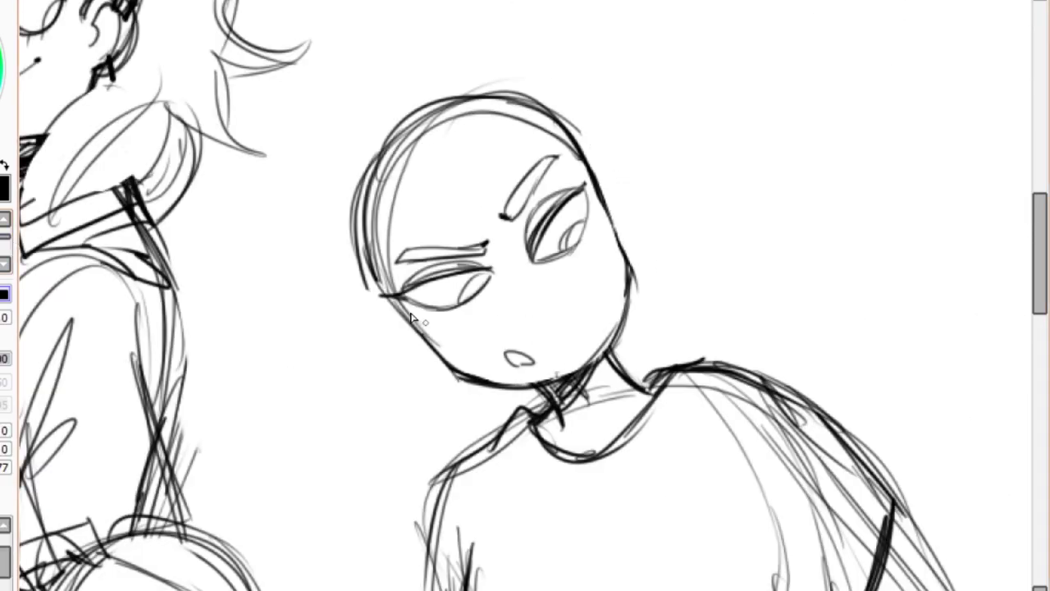
pyautogui.moveTo(386, 300); pyautogui.dragTo(460, 373)
# Sketch the middle figure's short, choppy hair with pointed tufts and wavy locks framing the face.
pyautogui.moveTo(386, 197)
pyautogui.mouseDown()
pyautogui.moveTo(580, 146)
pyautogui.moveTo(410, 180)
pyautogui.mouseUp()
pyautogui.moveTo(468, 131)
pyautogui.mouseDown()
pyautogui.moveTo(419, 353)
pyautogui.moveTo(321, 212)
pyautogui.mouseUp()
pyautogui.moveTo(369, 115)
pyautogui.mouseDown()
pyautogui.moveTo(588, 107)
pyautogui.moveTo(607, 287)
pyautogui.mouseUp()
pyautogui.moveTo(468, 64); pyautogui.dragTo(374, 156)
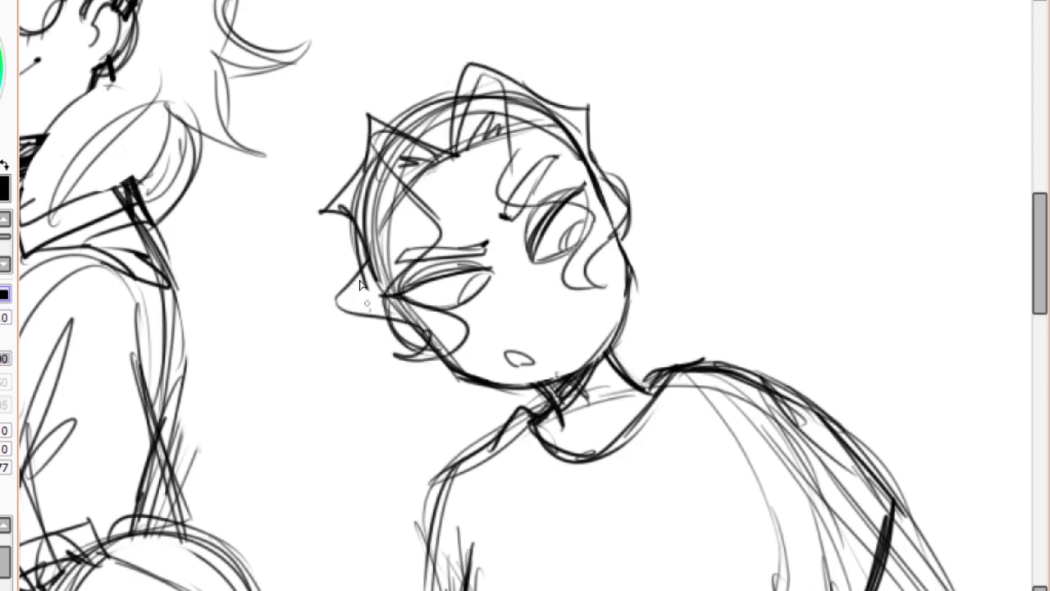
pyautogui.moveTo(443, 107); pyautogui.dragTo(345, 279)
pyautogui.hotkey('ctrl', 'z')
pyautogui.moveTo(394, 344); pyautogui.dragTo(530, 386)
pyautogui.moveTo(369, 123); pyautogui.dragTo(332, 222)
pyautogui.moveTo(603, 164); pyautogui.dragTo(632, 353)
# Strengthen the middle figure's shoulder lines and add a crease where the sleeve meets the chest.
pyautogui.scroll(-3, 509, 295)
pyautogui.scroll(1, 509, 296)
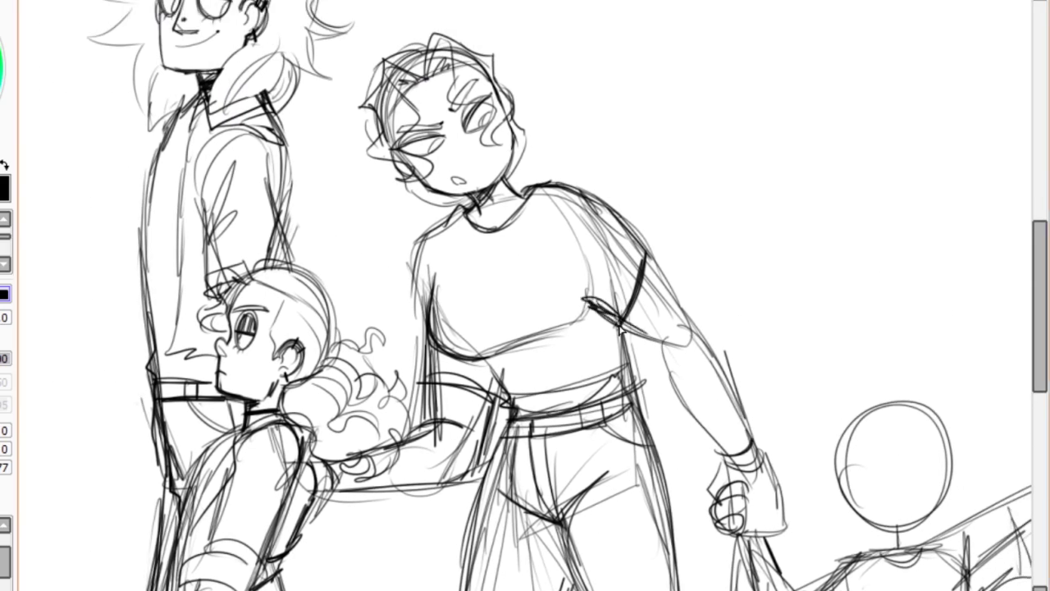
pyautogui.moveTo(585, 301); pyautogui.dragTo(649, 337)
pyautogui.moveTo(529, 193); pyautogui.dragTo(632, 316)
pyautogui.moveTo(430, 238); pyautogui.dragTo(417, 297)
# Add a small nose to the middle figure's face and darken the side of the waist.
pyautogui.scroll(3, 387, 296)
pyautogui.moveTo(385, 218); pyautogui.dragTo(361, 246)
pyautogui.moveTo(435, 328); pyautogui.dragTo(373, 398)
pyautogui.scroll(-3, 410, 369)
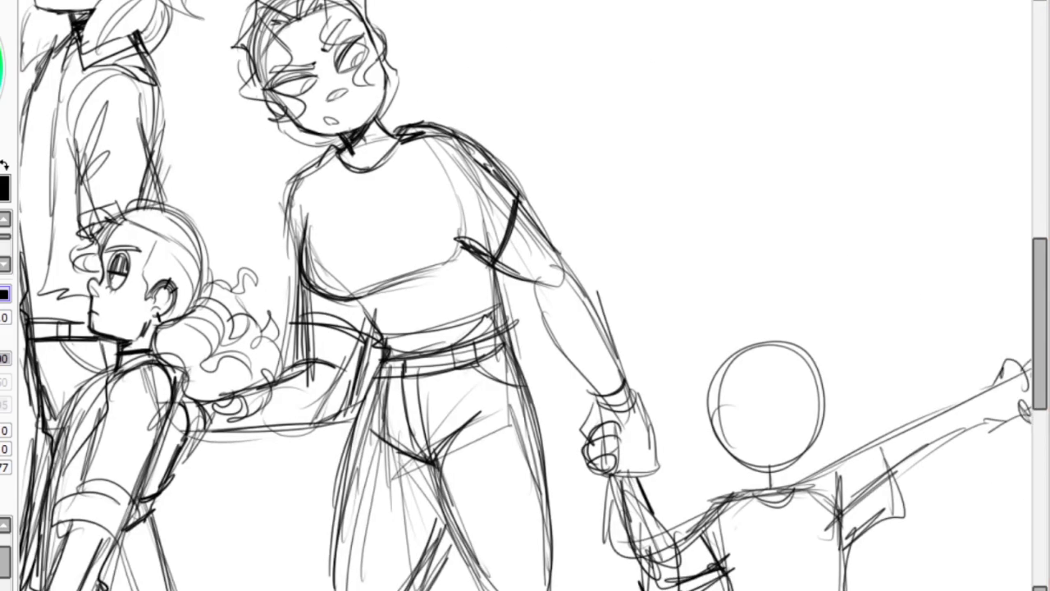
pyautogui.scroll(-2, 466, 493)
pyautogui.scroll(-3, 444, 426)
pyautogui.scroll(6, 444, 418)
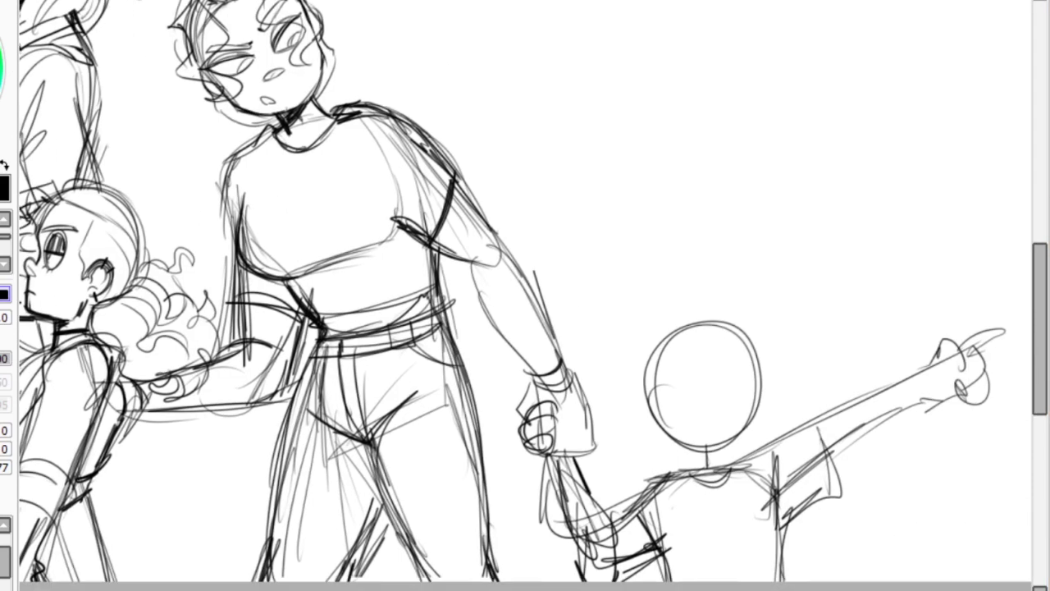
# Refine the pointing child's head outline with a defined chin, cheek and ear.
pyautogui.moveTo(525, 188); pyautogui.dragTo(444, 406)
pyautogui.moveTo(366, 287); pyautogui.dragTo(386, 361)
pyautogui.moveTo(574, 295)
pyautogui.mouseDown()
pyautogui.moveTo(534, 336)
pyautogui.moveTo(375, 370)
pyautogui.mouseUp()
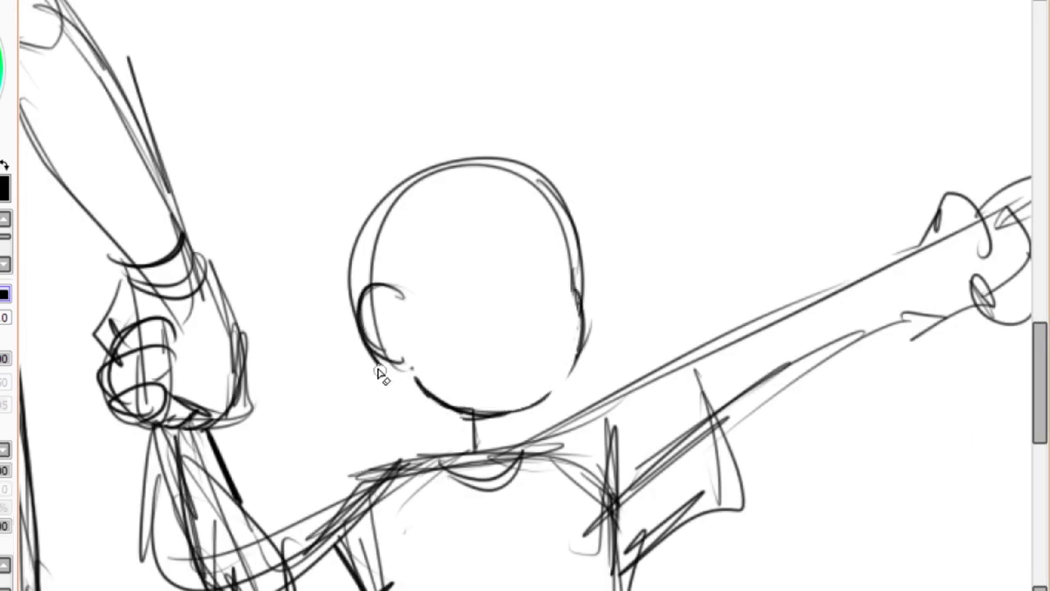
# Draw the pointing child's open smiling mouth, wide eyes, eyebrows, round nose and neck.
pyautogui.moveTo(456, 316); pyautogui.dragTo(480, 371)
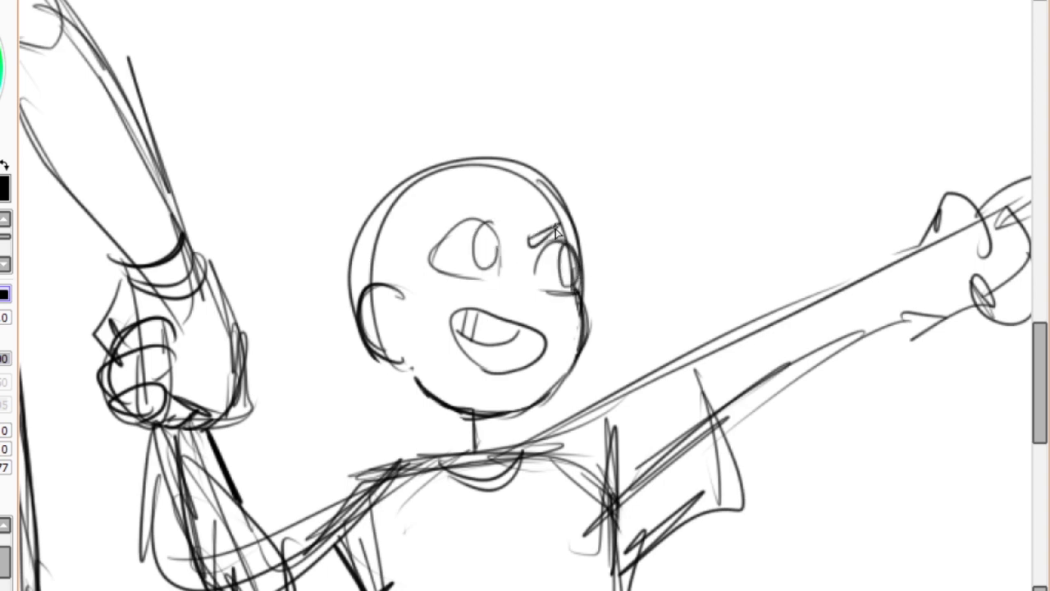
pyautogui.moveTo(414, 381); pyautogui.dragTo(434, 457)
pyautogui.moveTo(492, 287); pyautogui.dragTo(517, 299)
# Sketch the pointing child's wavy hair from the top tuft down both sides to the shoulders.
pyautogui.moveTo(394, 271)
pyautogui.mouseDown()
pyautogui.moveTo(541, 131)
pyautogui.moveTo(624, 362)
pyautogui.mouseUp()
pyautogui.moveTo(394, 197); pyautogui.dragTo(344, 460)
pyautogui.moveTo(394, 411); pyautogui.dragTo(607, 484)
pyautogui.moveTo(623, 254); pyautogui.dragTo(570, 411)
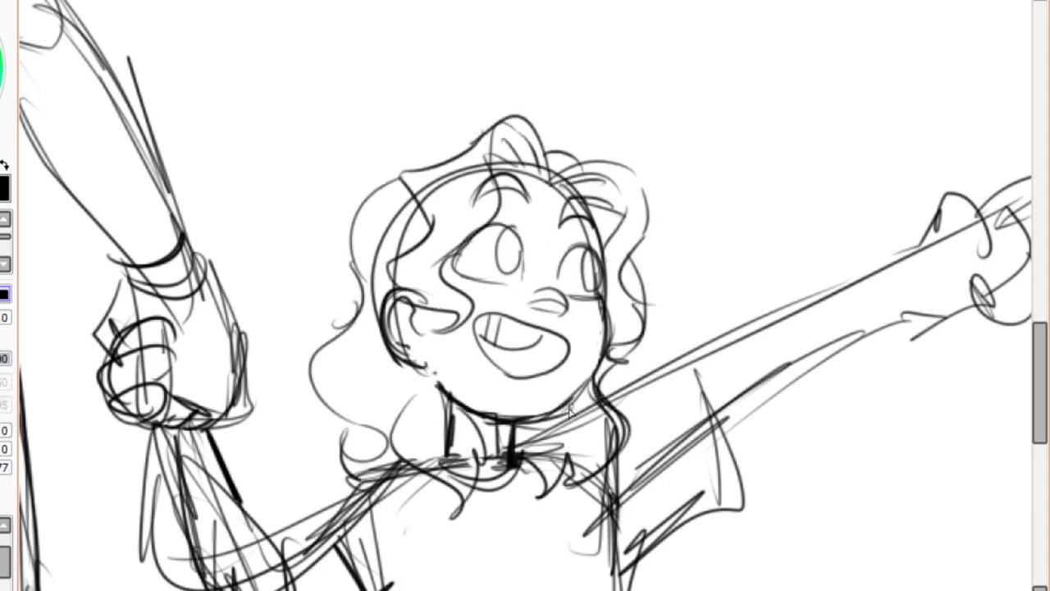
# Redraw the pointing child's hand with an extended index finger, curled fingers and a defined wrist.
pyautogui.scroll(-2, 578, 243)
pyautogui.moveTo(714, 328); pyautogui.dragTo(788, 427)
pyautogui.moveTo(788, 361); pyautogui.dragTo(870, 261)
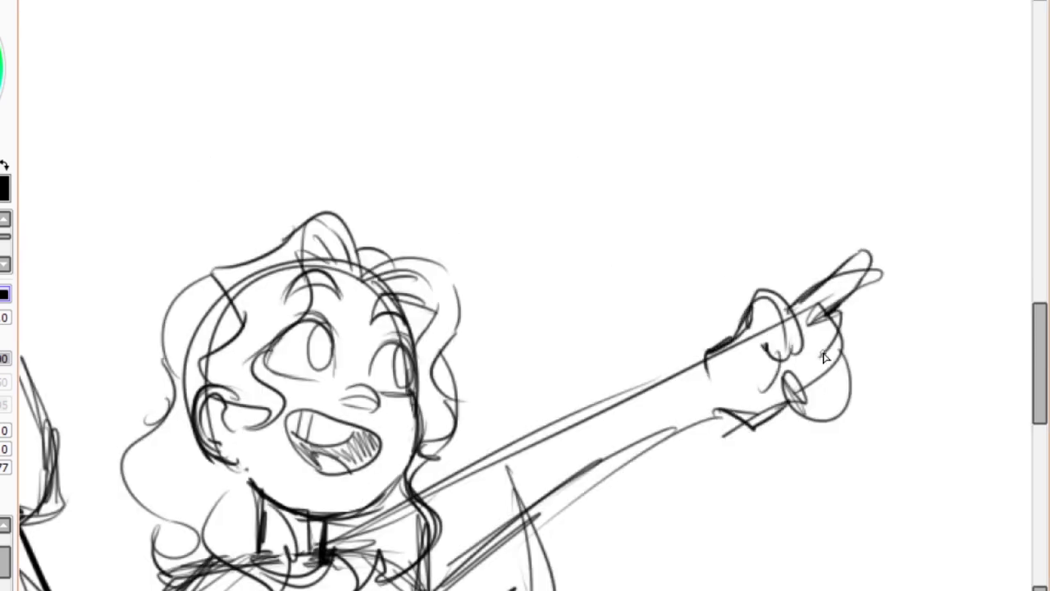
pyautogui.moveTo(779, 336); pyautogui.dragTo(854, 394)
pyautogui.moveTo(777, 365); pyautogui.dragTo(813, 411)
pyautogui.scroll(-2, 805, 394)
pyautogui.scroll(3, 525, 264)
pyautogui.scroll(-3, 526, 264)
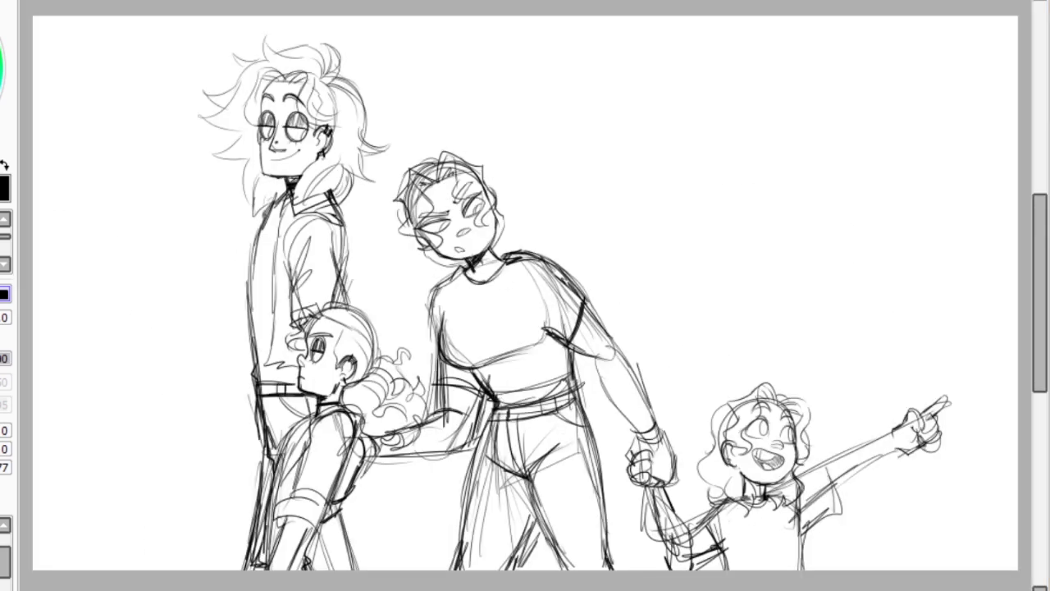
# Sketch the front edges of an open vest over the middle figure's shirt.
pyautogui.scroll(2, 566, 246)
pyautogui.moveTo(447, 283); pyautogui.dragTo(443, 386)
pyautogui.moveTo(537, 295)
pyautogui.mouseDown()
pyautogui.moveTo(525, 382)
pyautogui.moveTo(570, 385)
pyautogui.mouseUp()
pyautogui.scroll(-2, 567, 246)
pyautogui.scroll(2, 541, 310)
pyautogui.scroll(-2, 540, 236)
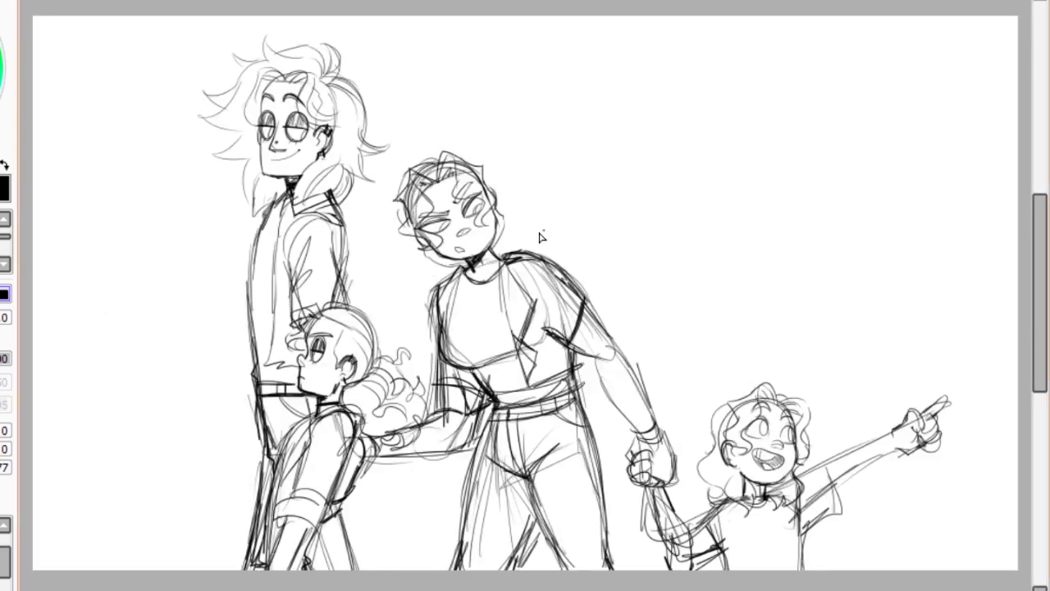
# Sketch the middle adult's two long looping braids, one hanging beside the torso and one swinging out behind the arm toward the pointing child.
pyautogui.moveTo(696, 363); pyautogui.dragTo(668, 443)
pyautogui.scroll(2, 681, 411)
pyautogui.moveTo(238, 263); pyautogui.dragTo(246, 402)
pyautogui.moveTo(262, 328); pyautogui.dragTo(344, 452)
pyautogui.moveTo(715, 300); pyautogui.dragTo(821, 378)
pyautogui.moveTo(731, 328); pyautogui.dragTo(850, 390)
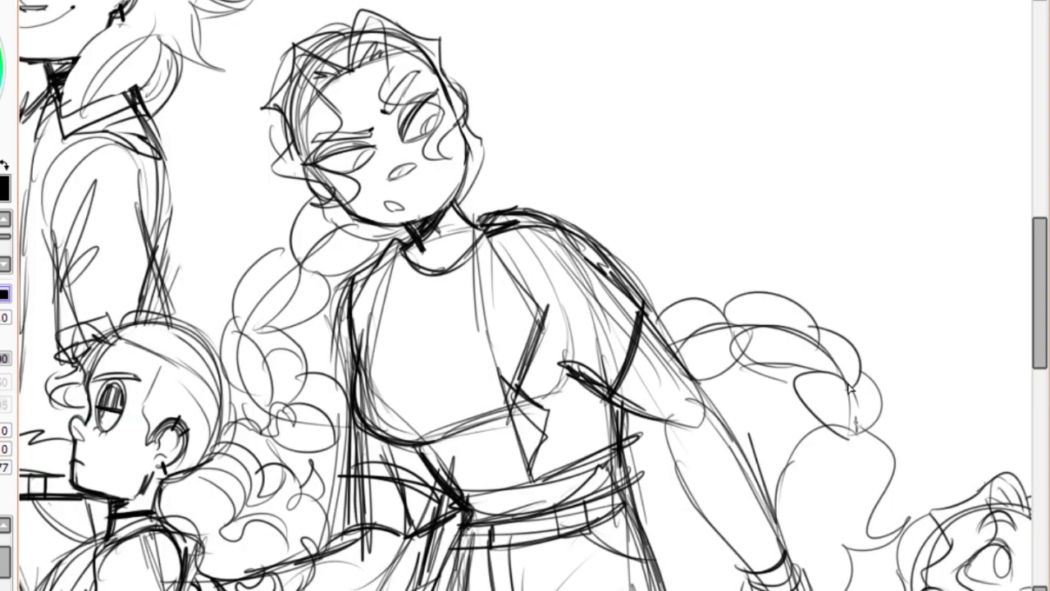
pyautogui.scroll(-2, 575, 197)
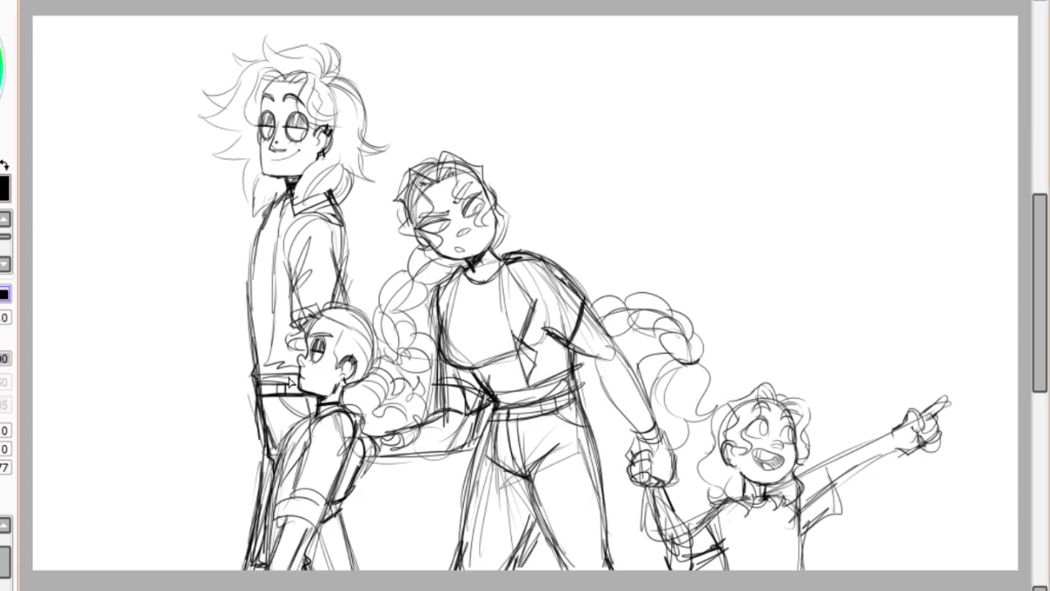
# Select the tall adult's head and hair and scale them down slightly to fit the neck.
pyautogui.moveTo(206, 42); pyautogui.dragTo(387, 223)
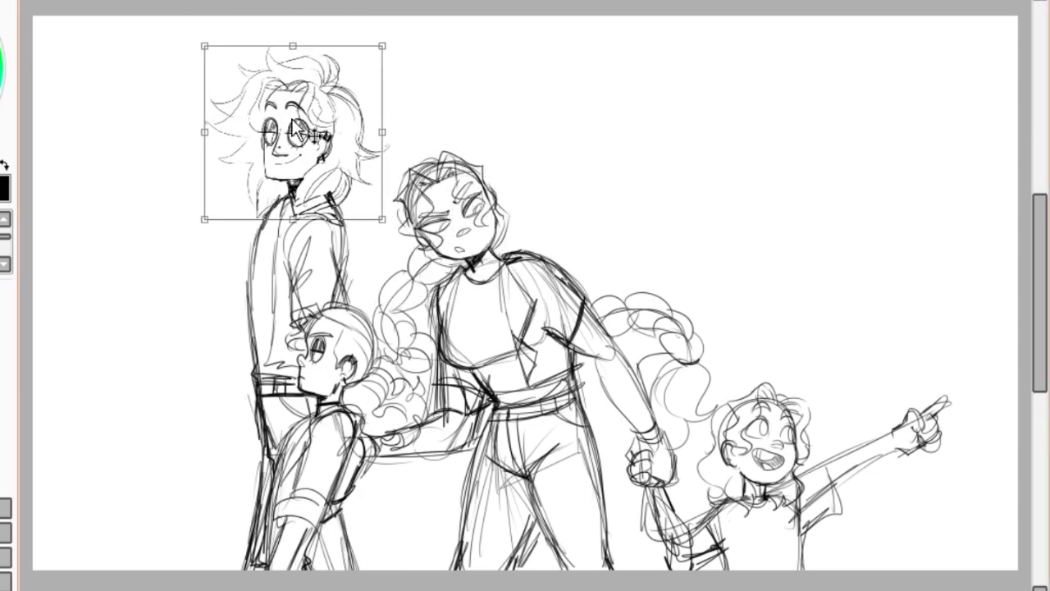
pyautogui.scroll(2, 246, 140)
pyautogui.moveTo(526, 295); pyautogui.dragTo(669, 312)
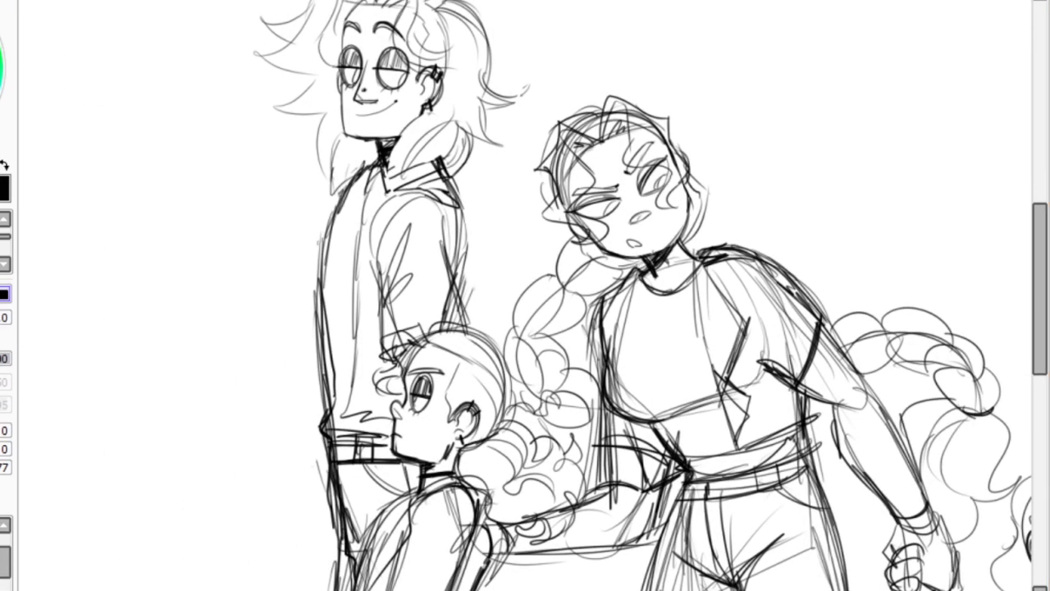
pyautogui.scroll(-2, 526, 295)
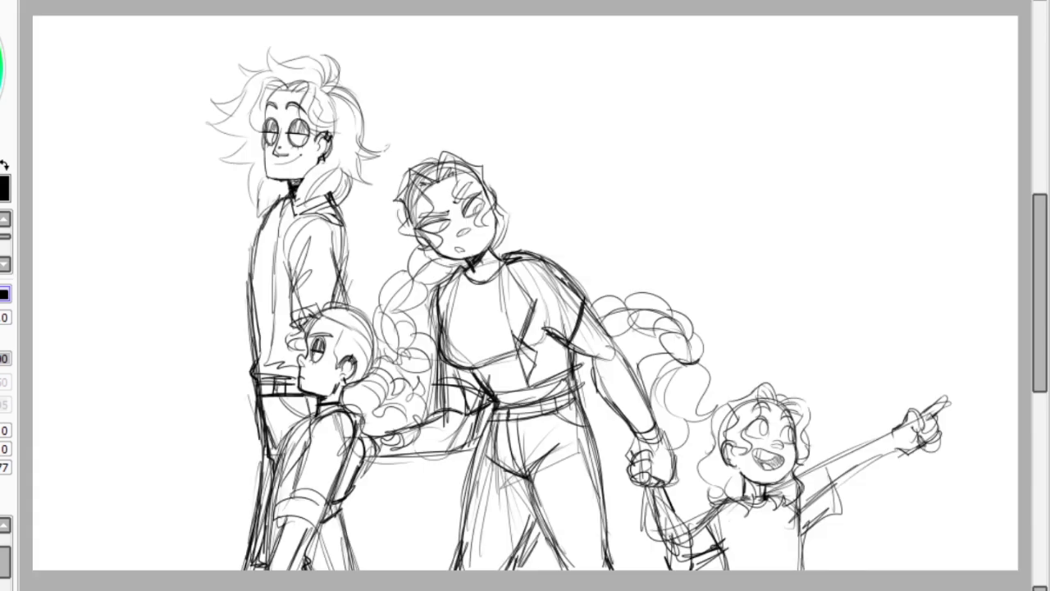
# Try sketching the tall adult's forearm in front of the torso, first with a curled hand and then an open palm.
pyautogui.scroll(2, 437, 350)
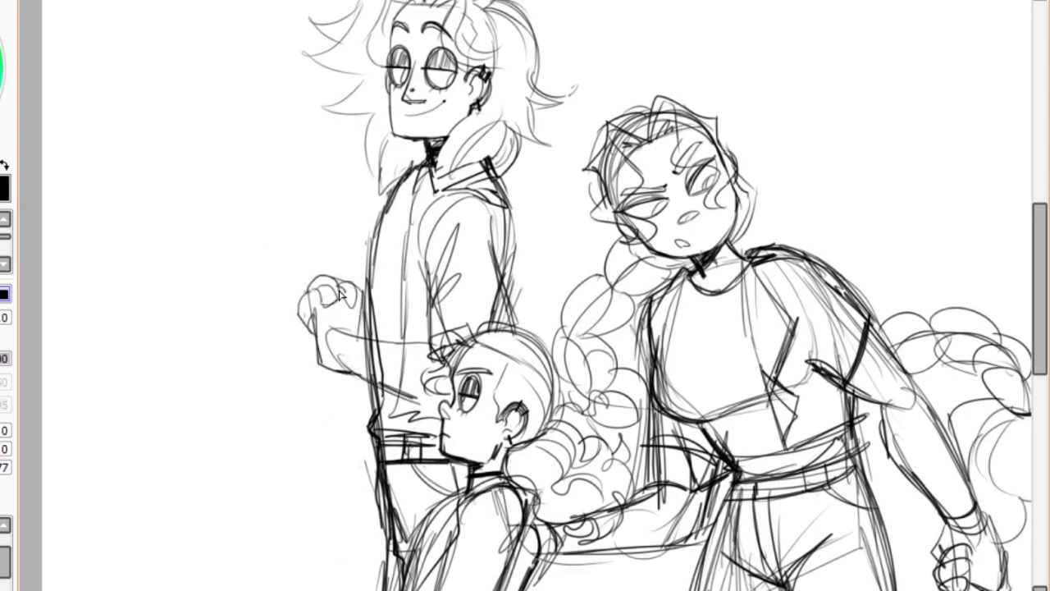
pyautogui.hotkey('ctrl', 'z')
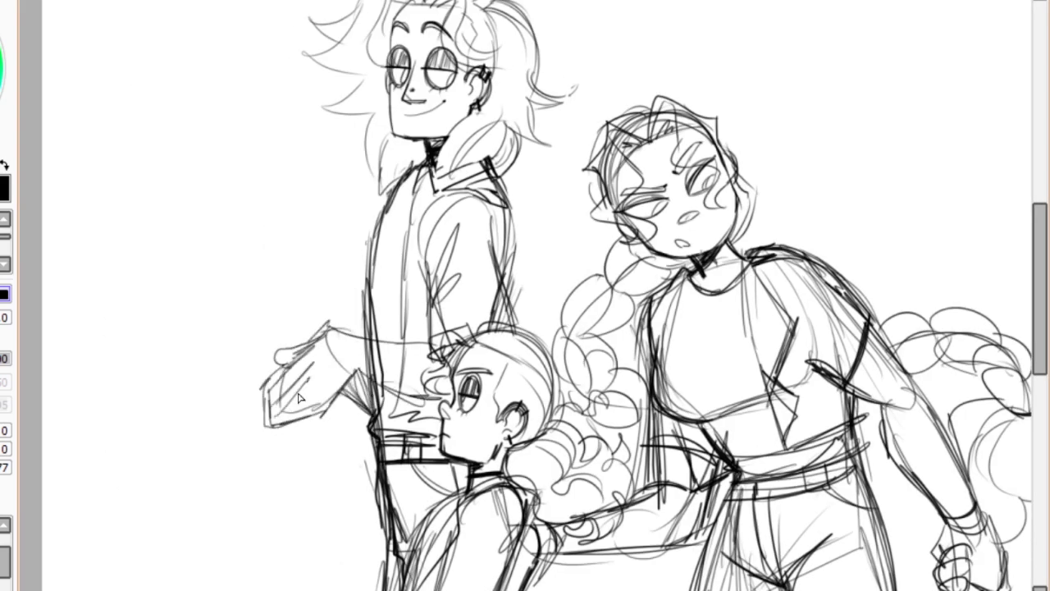
pyautogui.scroll(-2, 300, 397)
# Ink the tall adult's face contour, chin, nose, smiling mouth and round eye outlines over the faded sketch.
pyautogui.scroll(4, 345, 123)
pyautogui.moveTo(341, 76)
pyautogui.mouseDown()
pyautogui.moveTo(288, 195)
pyautogui.moveTo(331, 284)
pyautogui.moveTo(311, 432)
pyautogui.mouseUp()
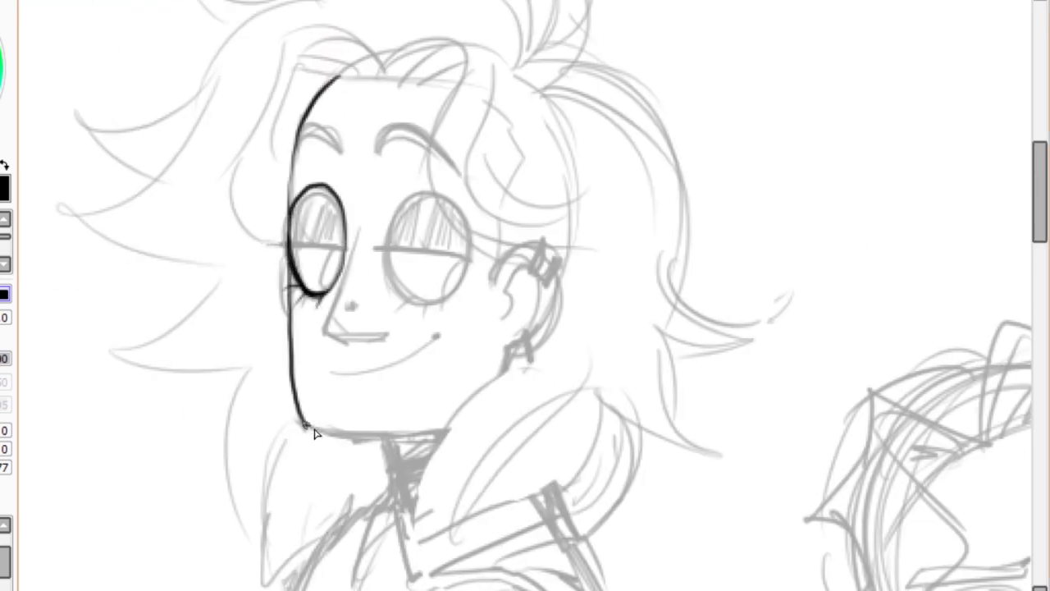
pyautogui.scroll(2, 240, 484)
pyautogui.moveTo(394, 357); pyautogui.dragTo(238, 412)
pyautogui.moveTo(279, 185); pyautogui.dragTo(320, 355)
pyautogui.moveTo(238, 361); pyautogui.dragTo(316, 358)
pyautogui.moveTo(137, 220)
pyautogui.mouseDown()
pyautogui.moveTo(256, 223)
pyautogui.moveTo(229, 226)
pyautogui.mouseUp()
pyautogui.hotkey('ctrl', 'z')
pyautogui.moveTo(328, 164)
pyautogui.mouseDown()
pyautogui.moveTo(348, 298)
pyautogui.moveTo(370, 308)
pyautogui.mouseUp()
pyautogui.hotkey('ctrl', 'z')
pyautogui.hotkey('ctrl', 'z')
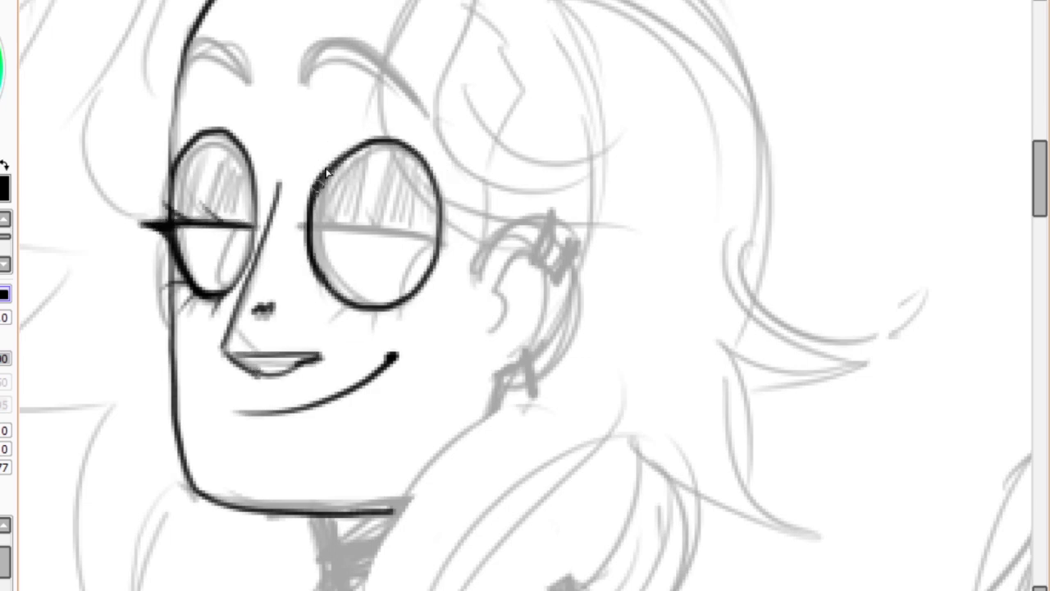
# Ink the heavy lid line, iris and lashes of the tall adult's eye nearer the ear.
pyautogui.click(299, 223)
pyautogui.moveTo(295, 222); pyautogui.dragTo(442, 238)
pyautogui.moveTo(434, 246); pyautogui.dragTo(385, 299)
# Ink the tall adult's ear with its bar earrings and the jawline running from the ear to the neck.
pyautogui.moveTo(545, 246); pyautogui.dragTo(561, 203)
pyautogui.moveTo(591, 243); pyautogui.dragTo(565, 265)
pyautogui.moveTo(566, 262); pyautogui.dragTo(535, 368)
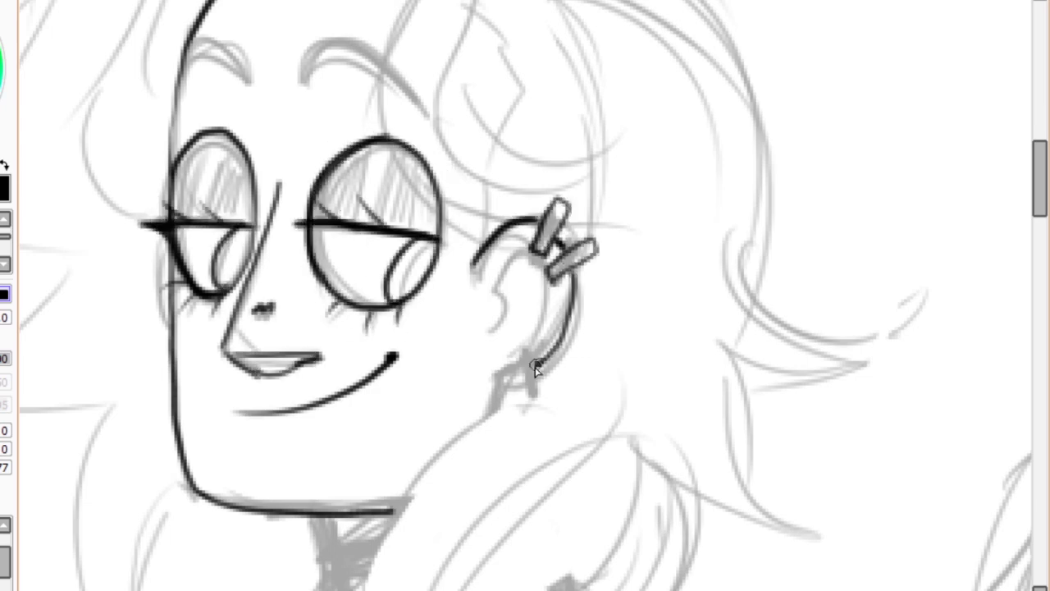
pyautogui.moveTo(497, 402); pyautogui.dragTo(361, 585)
# Ink the tall adult's eyebrows, jagged hairline and parted fringe sweeping down both sides of the forehead.
pyautogui.scroll(3, 443, 460)
pyautogui.moveTo(304, 190); pyautogui.dragTo(424, 238)
pyautogui.moveTo(185, 187); pyautogui.dragTo(248, 192)
pyautogui.moveTo(239, 82); pyautogui.dragTo(415, 103)
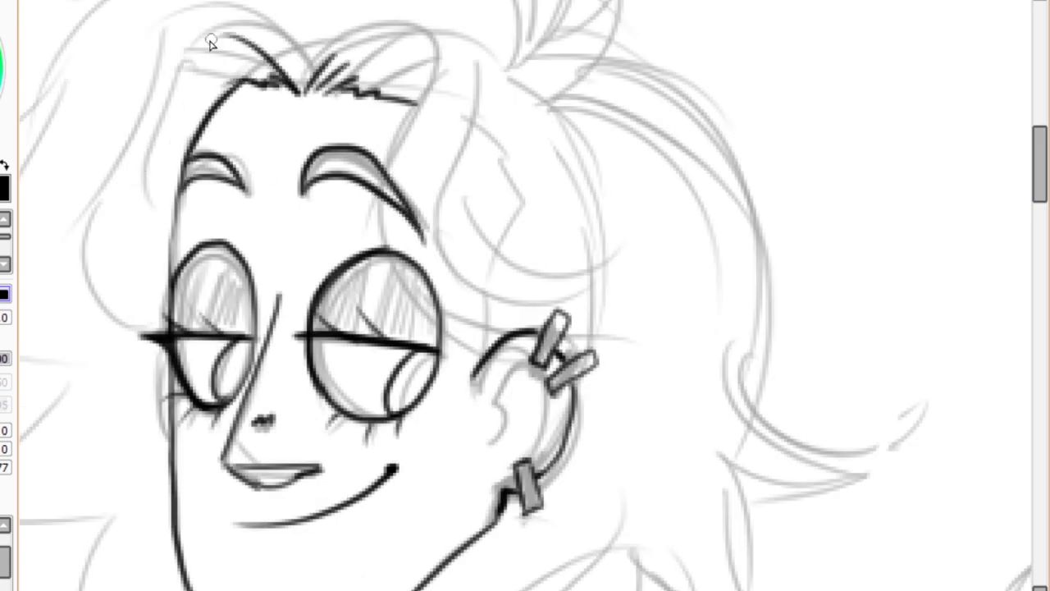
pyautogui.moveTo(299, 90); pyautogui.dragTo(103, 62)
pyautogui.moveTo(55, 217); pyautogui.dragTo(164, 351)
pyautogui.scroll(-3, 328, 352)
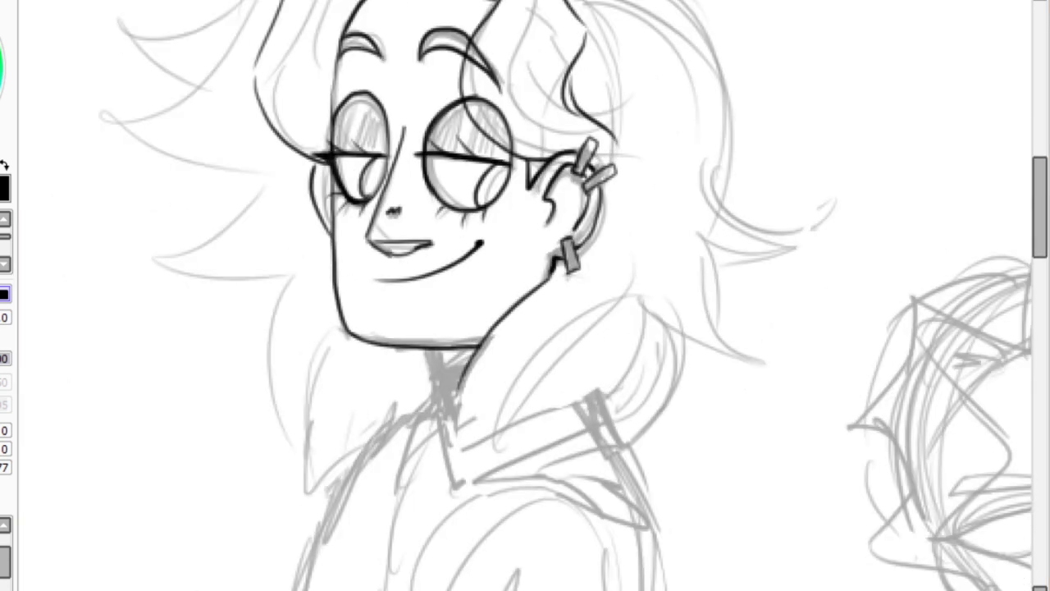
# Ink the tall adult's neck and black choker, with the long hair locks falling over both shoulders.
pyautogui.moveTo(464, 398); pyautogui.dragTo(616, 427)
pyautogui.moveTo(632, 263); pyautogui.dragTo(703, 457)
pyautogui.moveTo(689, 173); pyautogui.dragTo(701, 455)
pyautogui.scroll(2, 441, 443)
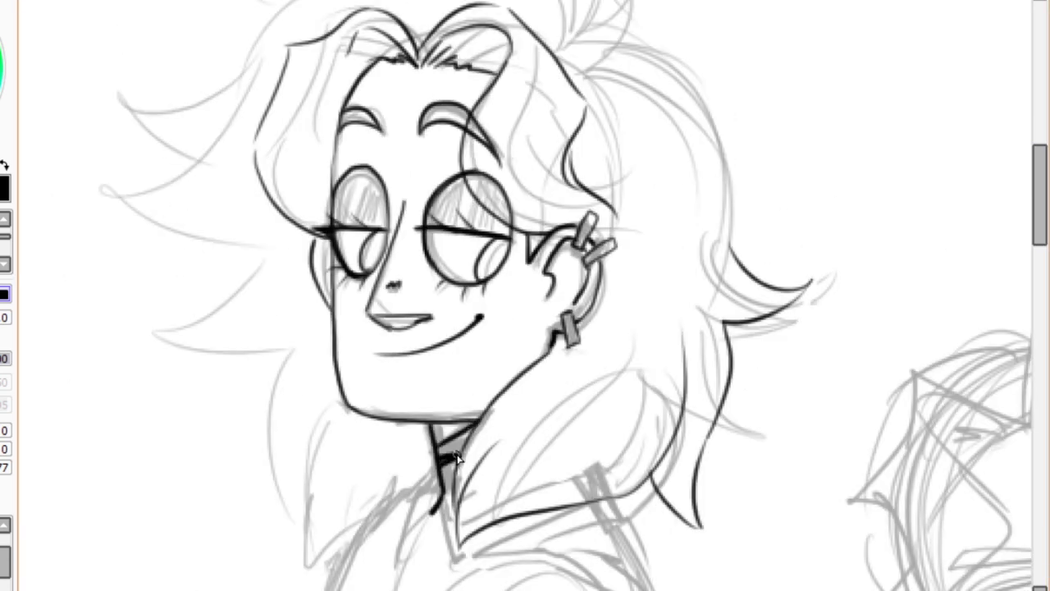
pyautogui.moveTo(502, 450); pyautogui.dragTo(655, 271)
pyautogui.moveTo(607, 353); pyautogui.dragTo(665, 448)
pyautogui.moveTo(434, 345); pyautogui.dragTo(258, 575)
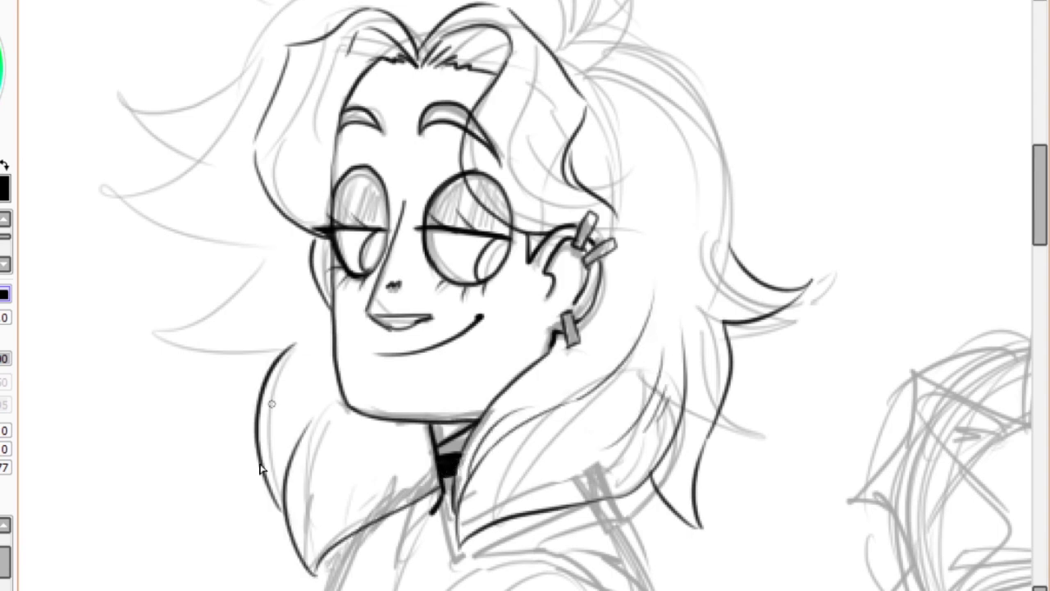
# Ink the tall adult's outer hair: side spikes, tied-up top with tufts, back outline and fine strand lines.
pyautogui.moveTo(295, 213); pyautogui.dragTo(132, 509)
pyautogui.moveTo(229, 214); pyautogui.dragTo(110, 98)
pyautogui.scroll(3, 443, 328)
pyautogui.moveTo(344, 197)
pyautogui.mouseDown()
pyautogui.moveTo(402, 167)
pyautogui.moveTo(615, 287)
pyautogui.mouseUp()
pyautogui.moveTo(607, 164); pyautogui.dragTo(734, 472)
pyautogui.moveTo(574, 283); pyautogui.dragTo(661, 394)
pyautogui.moveTo(748, 369); pyautogui.dragTo(726, 497)
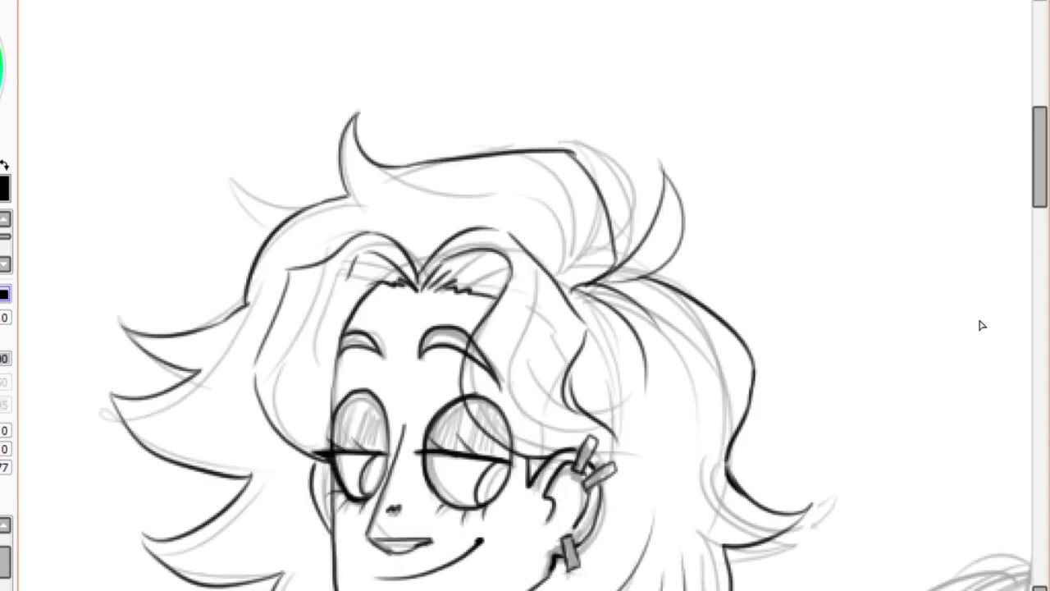
pyautogui.scroll(-3, 980, 323)
pyautogui.moveTo(144, 263)
pyautogui.mouseDown()
pyautogui.moveTo(251, 279)
pyautogui.moveTo(256, 232)
pyautogui.mouseUp()
pyautogui.moveTo(339, 417); pyautogui.dragTo(306, 525)
# Ink the tall adult's sleeve with a ragged edge around the shoulder, outer arm lines and fabric folds.
pyautogui.hotkey('ctrl', '-')
pyautogui.scroll(-3, 525, 295)
pyautogui.moveTo(382, 310); pyautogui.dragTo(308, 435)
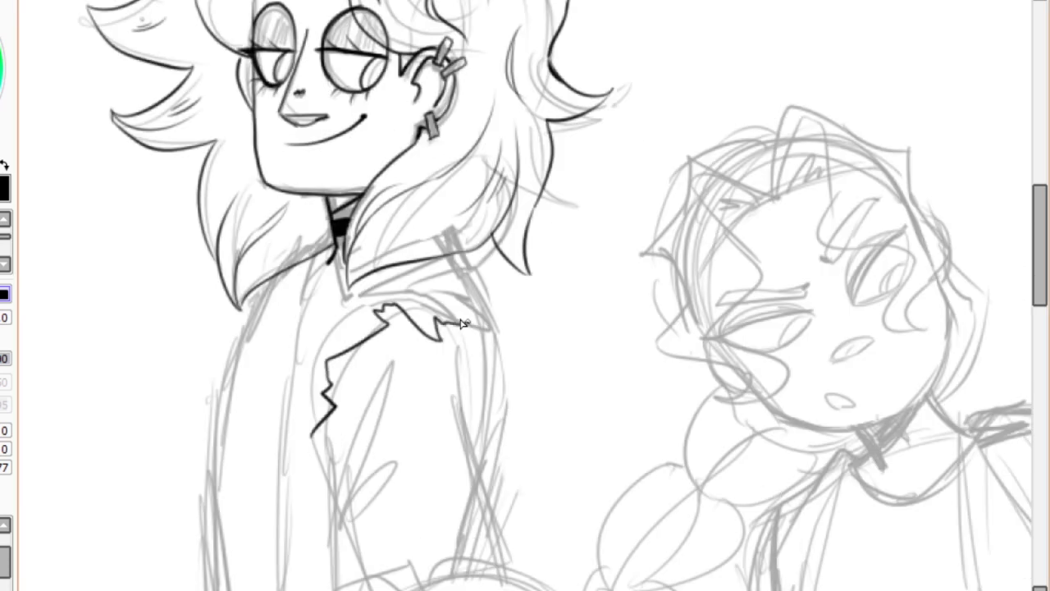
pyautogui.moveTo(349, 310)
pyautogui.mouseDown()
pyautogui.moveTo(434, 321)
pyautogui.moveTo(471, 415)
pyautogui.mouseUp()
pyautogui.scroll(-2, 490, 309)
pyautogui.moveTo(324, 277); pyautogui.dragTo(338, 474)
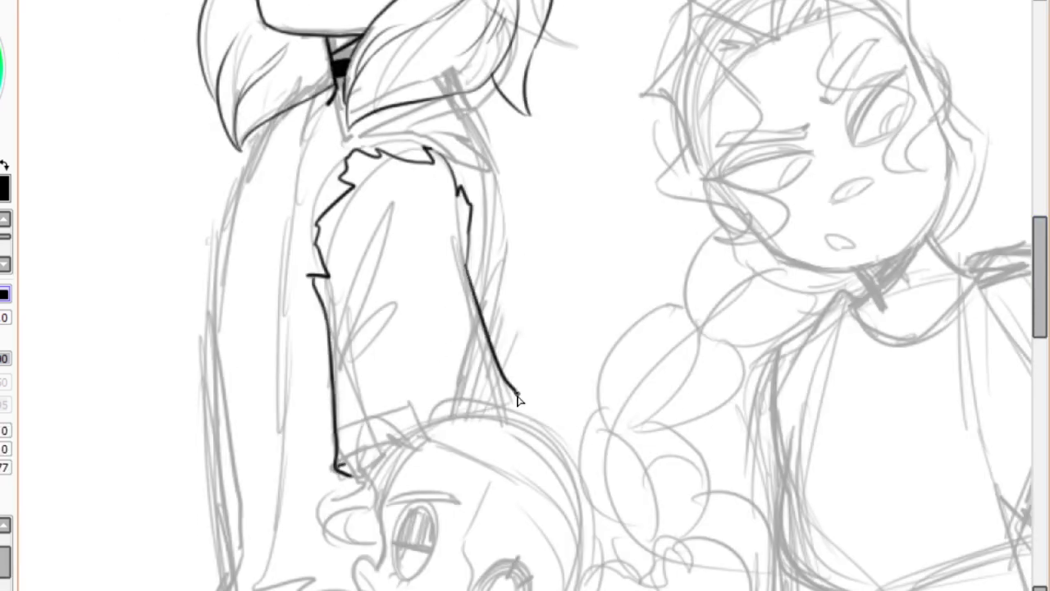
pyautogui.moveTo(518, 400); pyautogui.dragTo(510, 411)
pyautogui.moveTo(338, 377); pyautogui.dragTo(394, 300)
# Ink the front opening, torso outline and hem of the tall adult's top down to the waist.
pyautogui.moveTo(337, 100); pyautogui.dragTo(283, 586)
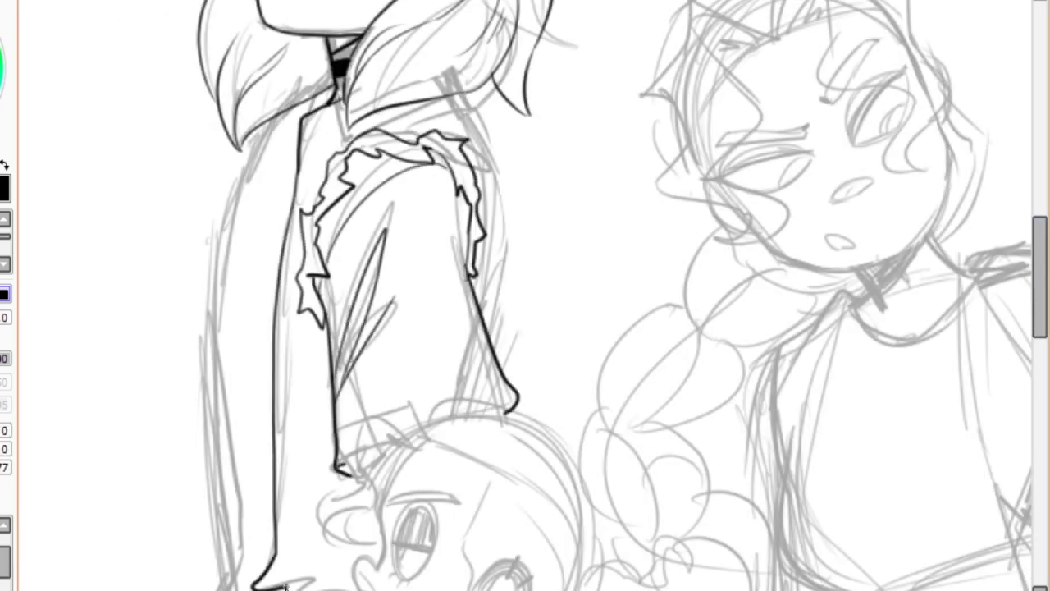
pyautogui.moveTo(464, 110); pyautogui.dragTo(488, 320)
pyautogui.moveTo(300, 102); pyautogui.dragTo(250, 501)
pyautogui.moveTo(250, 501)
pyautogui.mouseDown()
pyautogui.moveTo(231, 282)
pyautogui.moveTo(314, 454)
pyautogui.moveTo(415, 558)
pyautogui.mouseUp()
# Ink the profile child's jaw, nose, forehead, front curl, hair tufts and angular hairline, plus the pierced ear.
pyautogui.moveTo(299, 386); pyautogui.dragTo(450, 447)
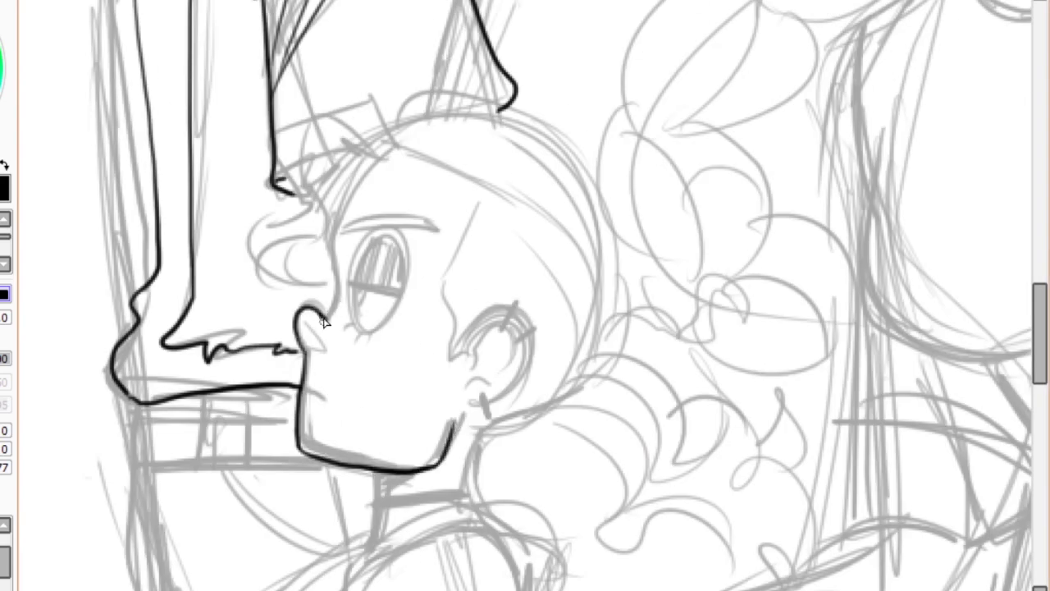
pyautogui.moveTo(324, 323); pyautogui.dragTo(386, 156)
pyautogui.moveTo(332, 263); pyautogui.dragTo(283, 271)
pyautogui.moveTo(304, 197); pyautogui.dragTo(328, 283)
pyautogui.moveTo(296, 131); pyautogui.dragTo(397, 156)
pyautogui.moveTo(338, 177); pyautogui.dragTo(379, 160)
pyautogui.moveTo(394, 158); pyautogui.dragTo(450, 292)
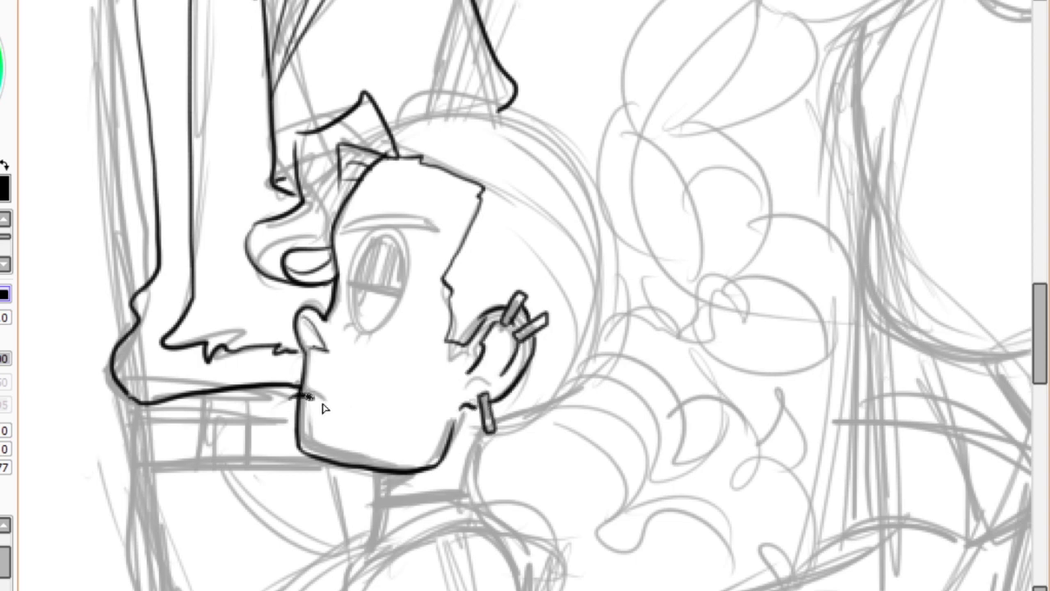
# Ink the profile child's half-lidded eye, eyebrow and the rounded back of the head.
pyautogui.scroll(2, 323, 407)
pyautogui.moveTo(312, 201); pyautogui.dragTo(343, 282)
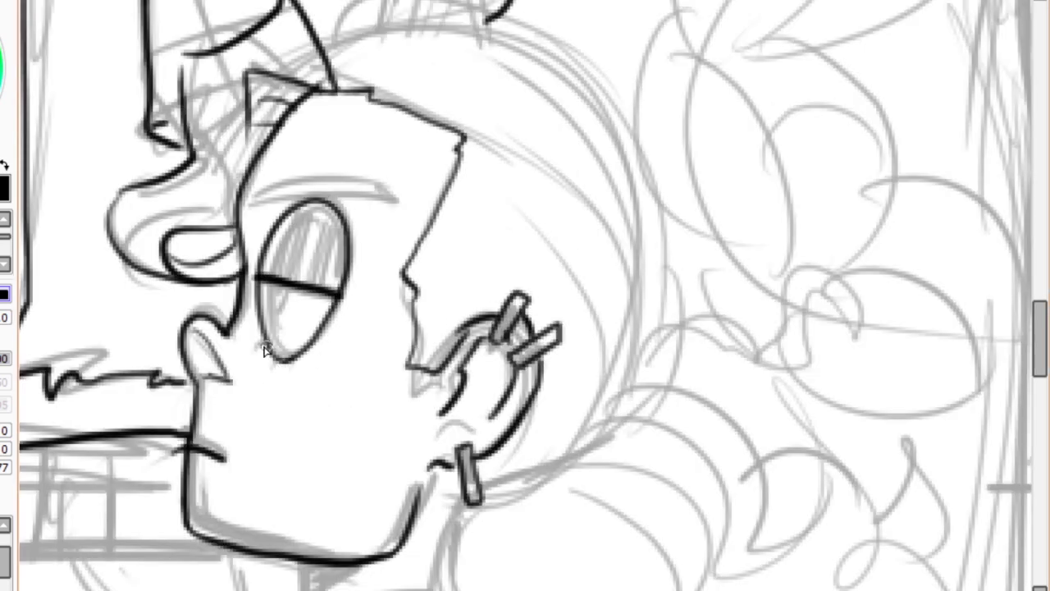
pyautogui.moveTo(254, 197); pyautogui.dragTo(411, 207)
pyautogui.moveTo(488, 20)
pyautogui.mouseDown()
pyautogui.moveTo(569, 82)
pyautogui.moveTo(607, 439)
pyautogui.mouseUp()
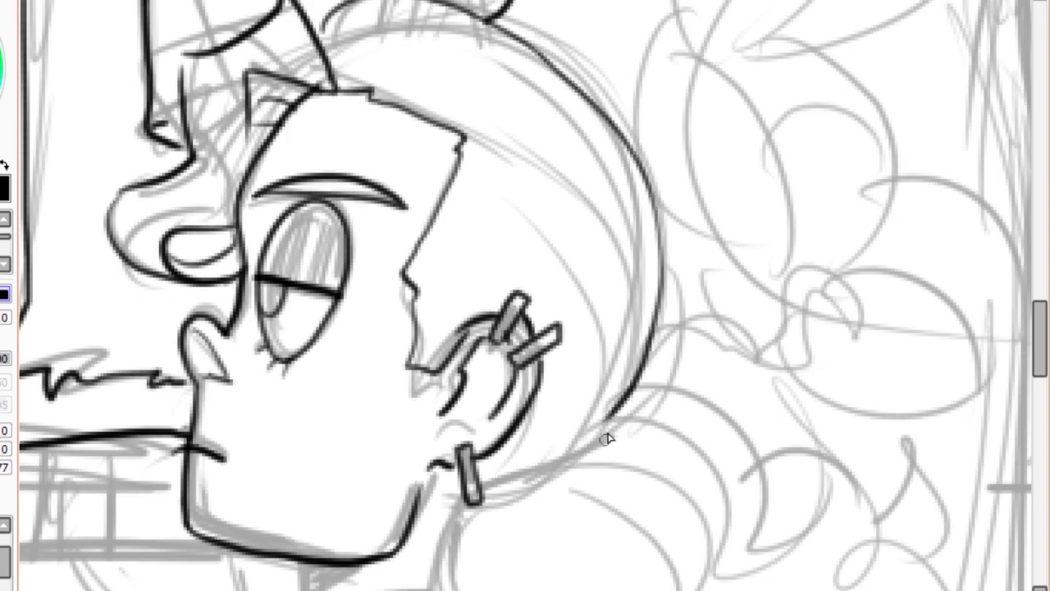
# Ink the profile child's neck with a black choker and the outline of the curly ponytail.
pyautogui.scroll(-5, 443, 466)
pyautogui.moveTo(300, 332); pyautogui.dragTo(275, 452)
pyautogui.moveTo(377, 333)
pyautogui.mouseDown()
pyautogui.moveTo(300, 378)
pyautogui.moveTo(443, 379)
pyautogui.moveTo(461, 273)
pyautogui.mouseUp()
pyautogui.scroll(-2, 460, 279)
pyautogui.moveTo(525, 193)
pyautogui.mouseDown()
pyautogui.moveTo(587, 433)
pyautogui.moveTo(471, 494)
pyautogui.mouseUp()
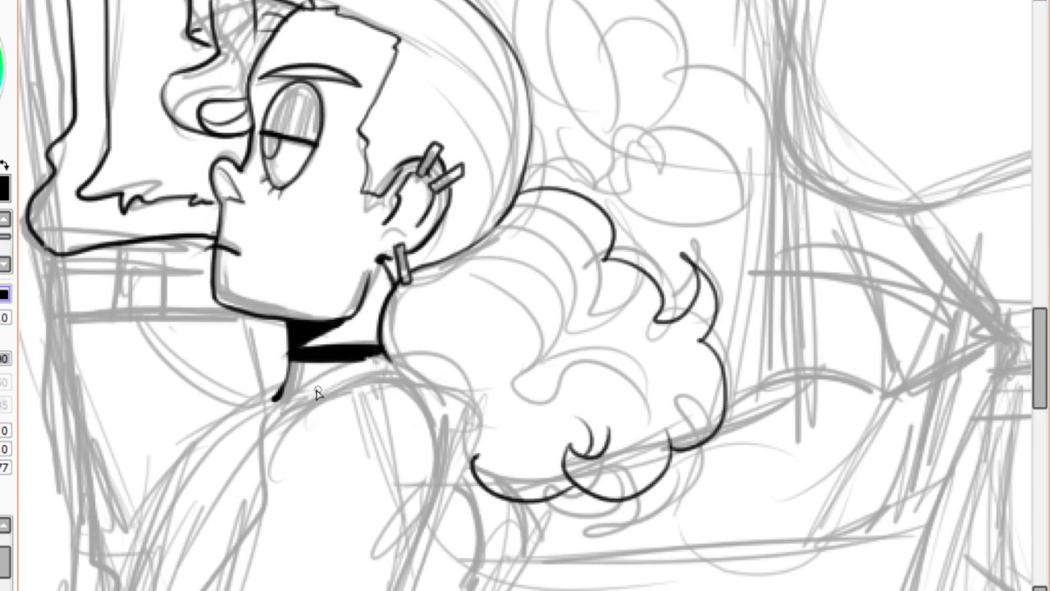
# Ink the profile child's upper sleeve and the rolled cuff with its fold lines.
pyautogui.scroll(-3, 492, 460)
pyautogui.moveTo(615, 316); pyautogui.dragTo(555, 507)
pyautogui.scroll(-3, 548, 538)
pyautogui.moveTo(435, 234)
pyautogui.mouseDown()
pyautogui.moveTo(353, 411)
pyautogui.moveTo(455, 443)
pyautogui.mouseUp()
pyautogui.scroll(-2, 439, 230)
pyautogui.moveTo(329, 333); pyautogui.dragTo(460, 337)
pyautogui.scroll(-3, 312, 183)
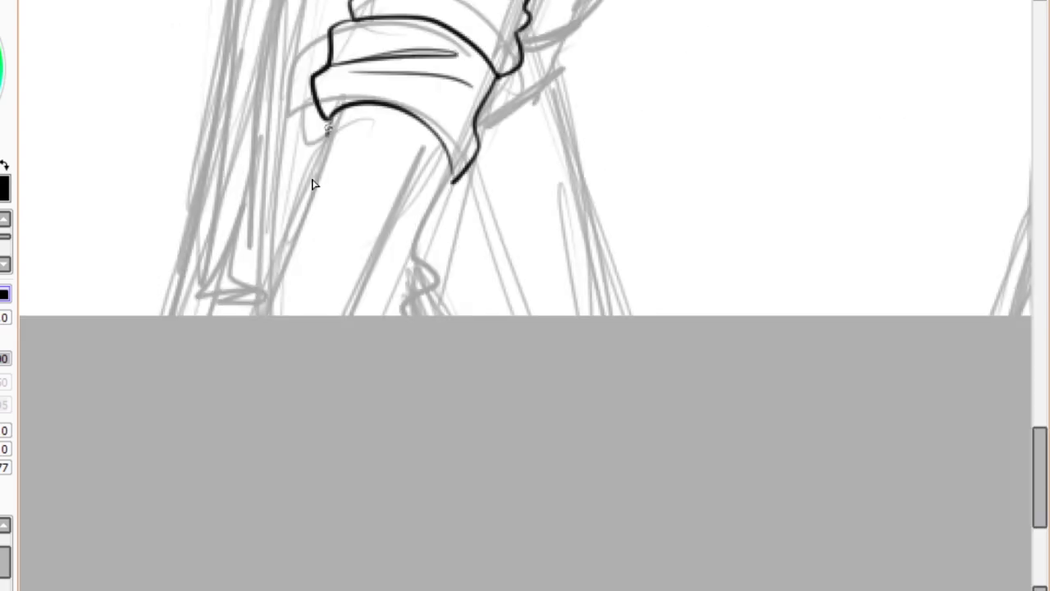
# Ink the profile child's torso, forearm, back details and rear leg down to the canvas edge.
pyautogui.scroll(2, 312, 183)
pyautogui.scroll(-3, 538, 353)
pyautogui.scroll(2, 538, 353)
pyautogui.moveTo(475, 98); pyautogui.dragTo(309, 535)
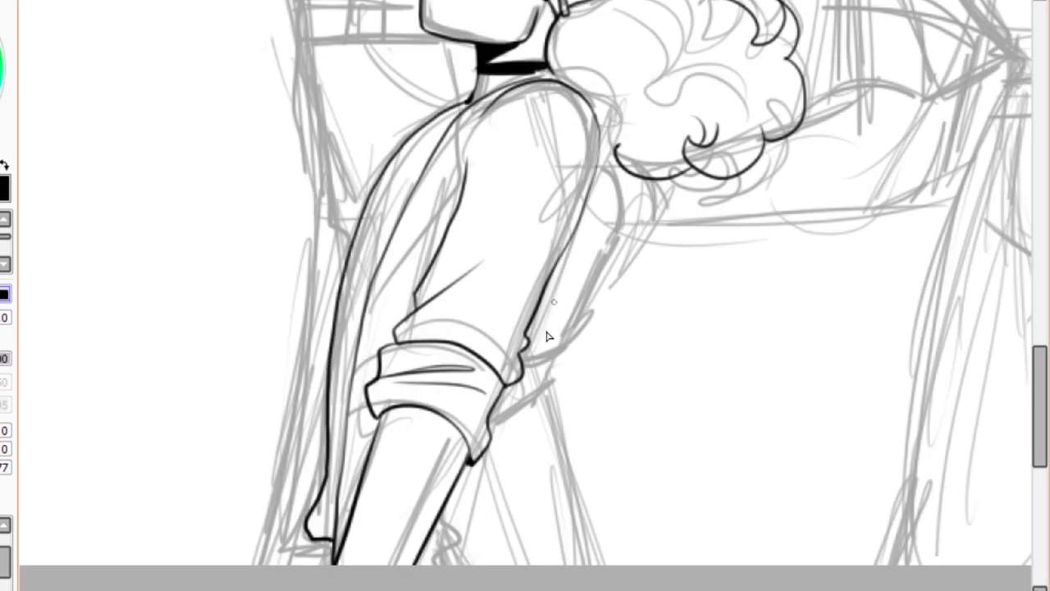
pyautogui.moveTo(566, 365); pyautogui.dragTo(517, 567)
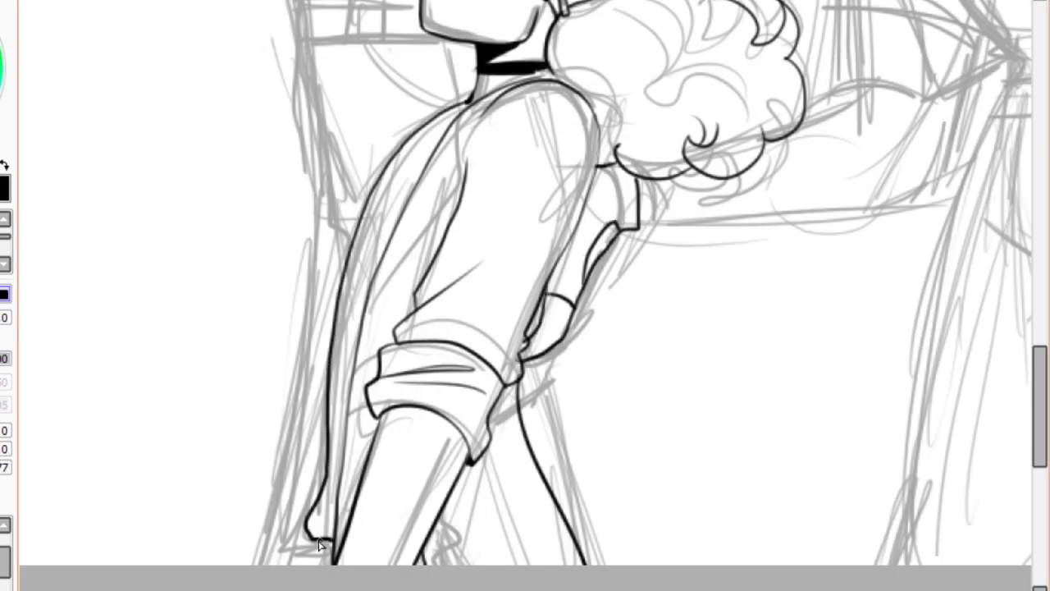
# Ink the tall adult's belt and trouser legs behind the profile child, filling the belt sections black.
pyautogui.scroll(-3, 525, 296)
pyautogui.scroll(2, 525, 295)
pyautogui.scroll(-2, 526, 295)
pyautogui.scroll(-5, 369, 251)
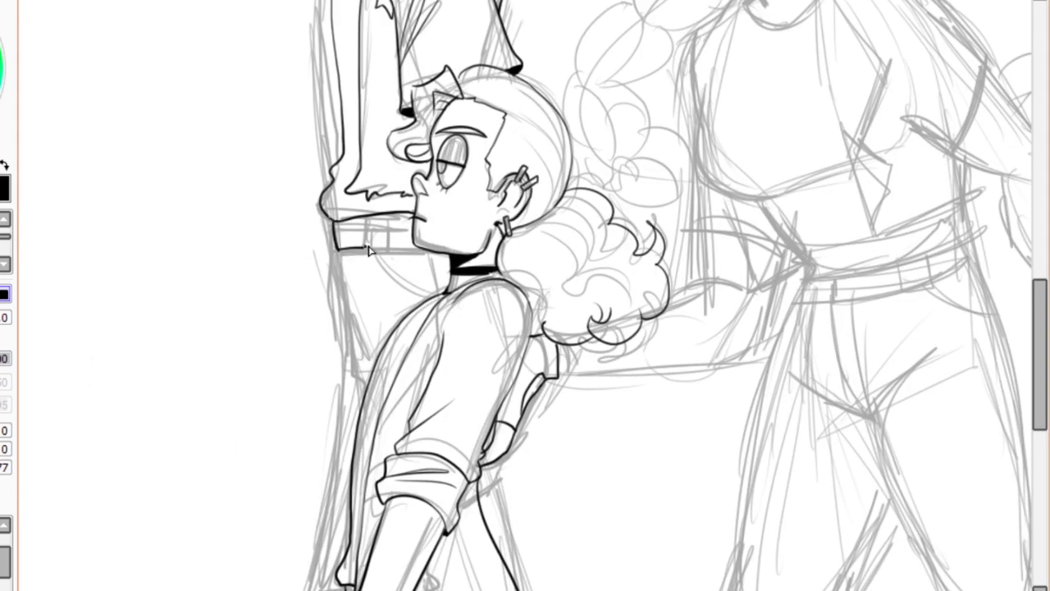
pyautogui.moveTo(337, 311); pyautogui.dragTo(346, 584)
pyautogui.hscroll(-2, 411, 305)
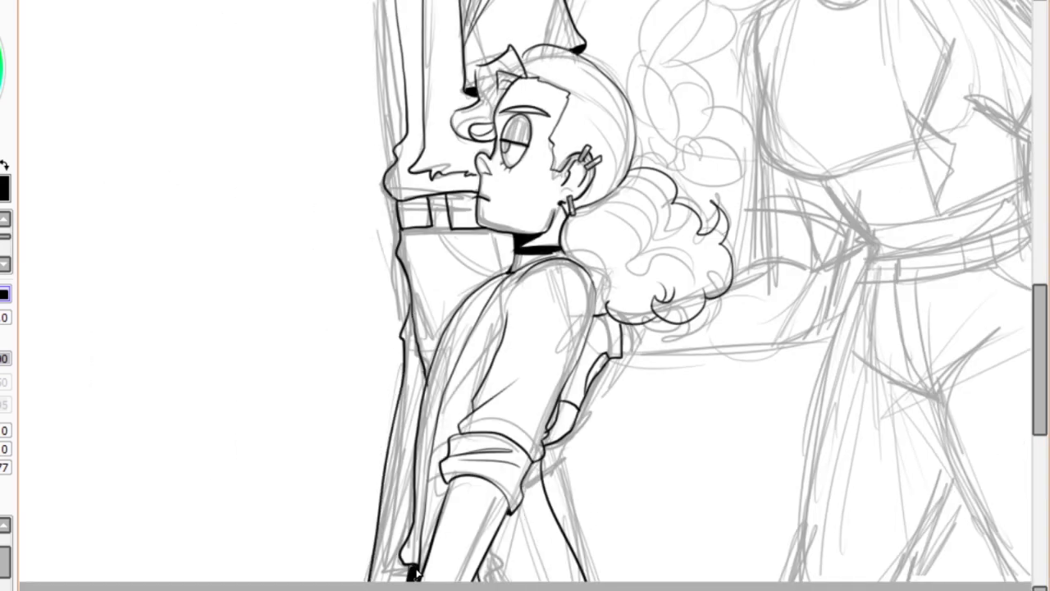
pyautogui.click(439, 212)
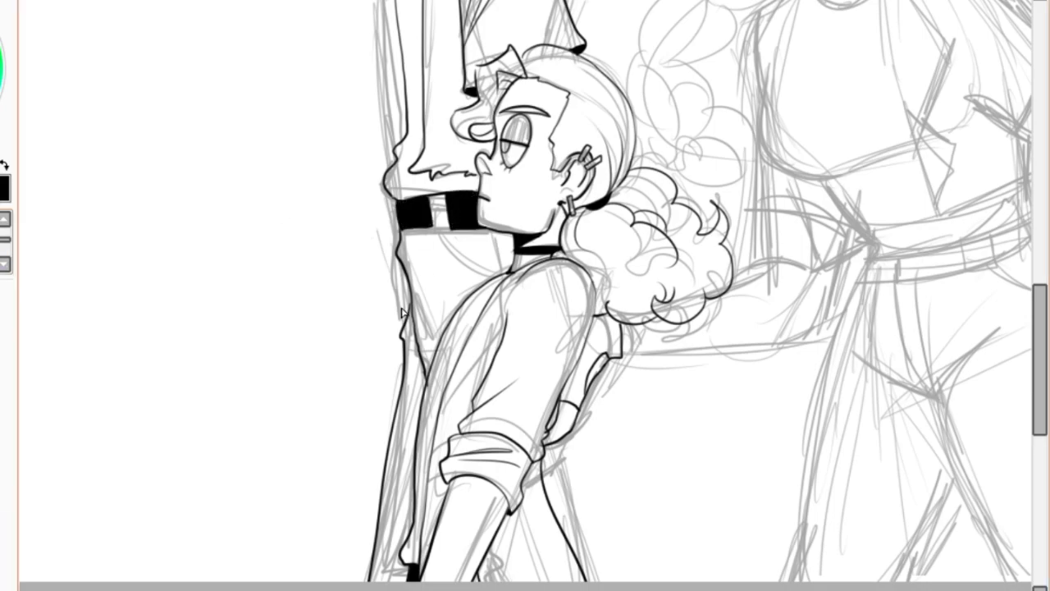
# Erase the inked bulge of the tall adult's hem beside the belt.
pyautogui.scroll(5, 525, 296)
pyautogui.scroll(3, 307, 128)
pyautogui.scroll(-5, 307, 128)
pyautogui.scroll(3, 317, 440)
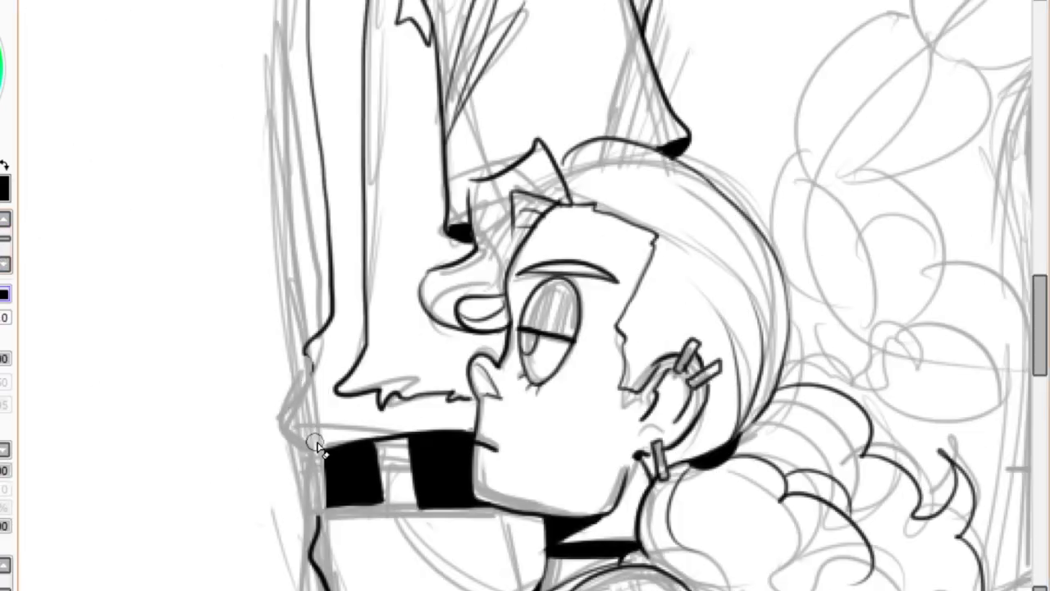
# Ink the middle adult's jaw curve, oval nose highlight and small open mouth.
pyautogui.scroll(5, 317, 435)
pyautogui.scroll(-5, 525, 295)
pyautogui.scroll(3, 525, 296)
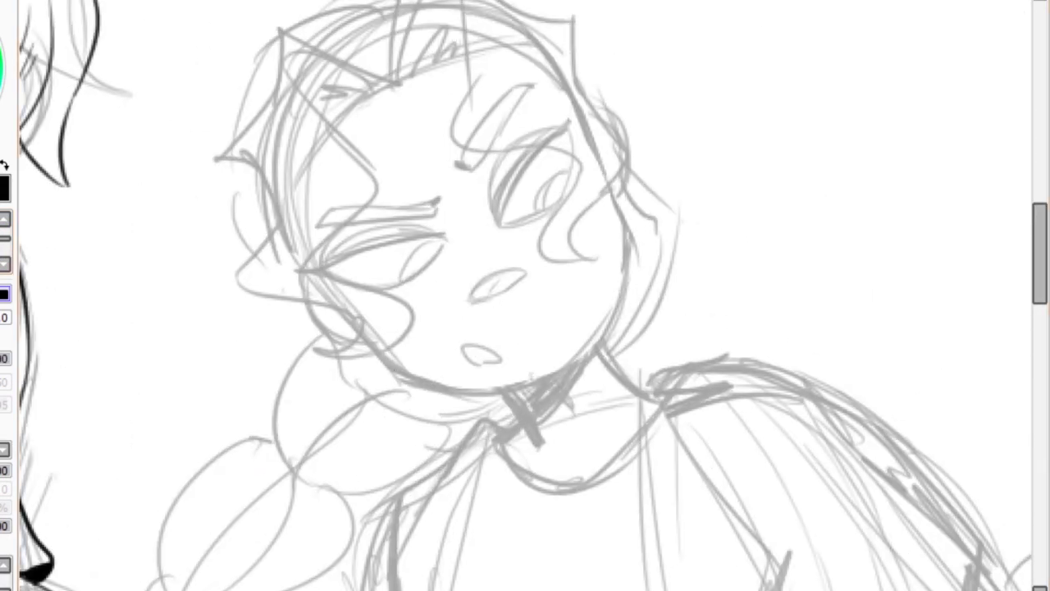
pyautogui.moveTo(375, 353); pyautogui.dragTo(604, 337)
pyautogui.moveTo(480, 305); pyautogui.dragTo(526, 268)
pyautogui.moveTo(459, 343); pyautogui.dragTo(495, 360)
# Ink the middle adult's angled eyebrows and narrowed eyes with thick upper lash lines.
pyautogui.moveTo(446, 238)
pyautogui.mouseDown()
pyautogui.moveTo(321, 271)
pyautogui.moveTo(443, 236)
pyautogui.mouseUp()
pyautogui.moveTo(305, 231)
pyautogui.mouseDown()
pyautogui.moveTo(447, 200)
pyautogui.moveTo(542, 78)
pyautogui.mouseUp()
pyautogui.hotkey('ctrl', 'z')
pyautogui.moveTo(450, 172); pyautogui.dragTo(541, 80)
pyautogui.moveTo(499, 222); pyautogui.dragTo(570, 115)
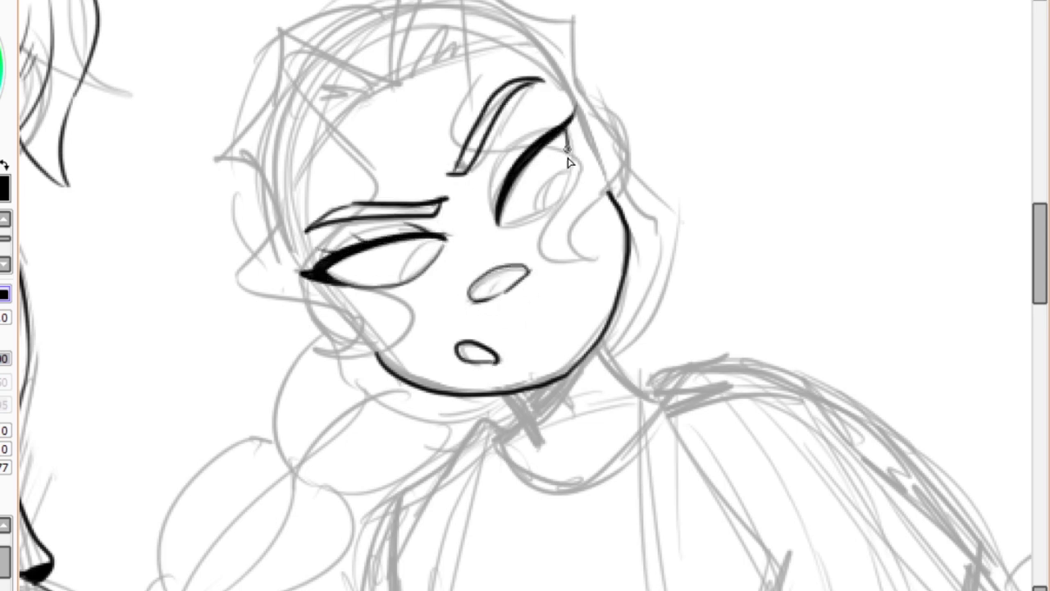
# Ink the middle adult's neck lines and fill the shadow under the chin with black.
pyautogui.scroll(2, 503, 271)
pyautogui.moveTo(609, 398); pyautogui.dragTo(650, 452)
pyautogui.moveTo(505, 463); pyautogui.dragTo(604, 406)
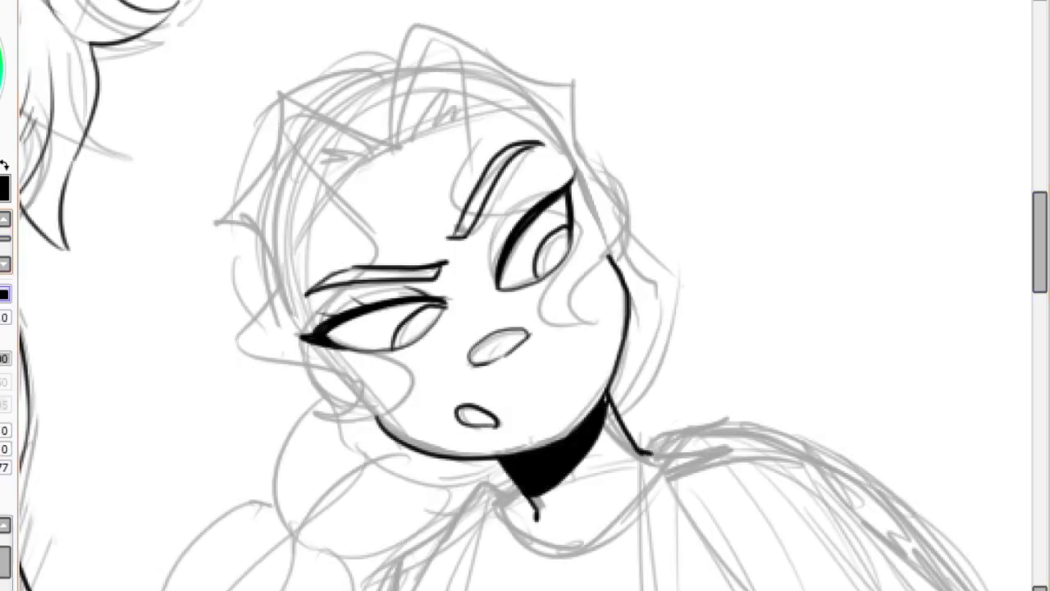
# Ink the middle adult's pointed fringe and the wavy locks curling over both sides of the face.
pyautogui.moveTo(398, 148); pyautogui.dragTo(460, 209)
pyautogui.moveTo(574, 221); pyautogui.dragTo(591, 303)
pyautogui.moveTo(566, 135); pyautogui.dragTo(604, 283)
pyautogui.moveTo(392, 146); pyautogui.dragTo(374, 271)
pyautogui.moveTo(251, 246); pyautogui.dragTo(392, 410)
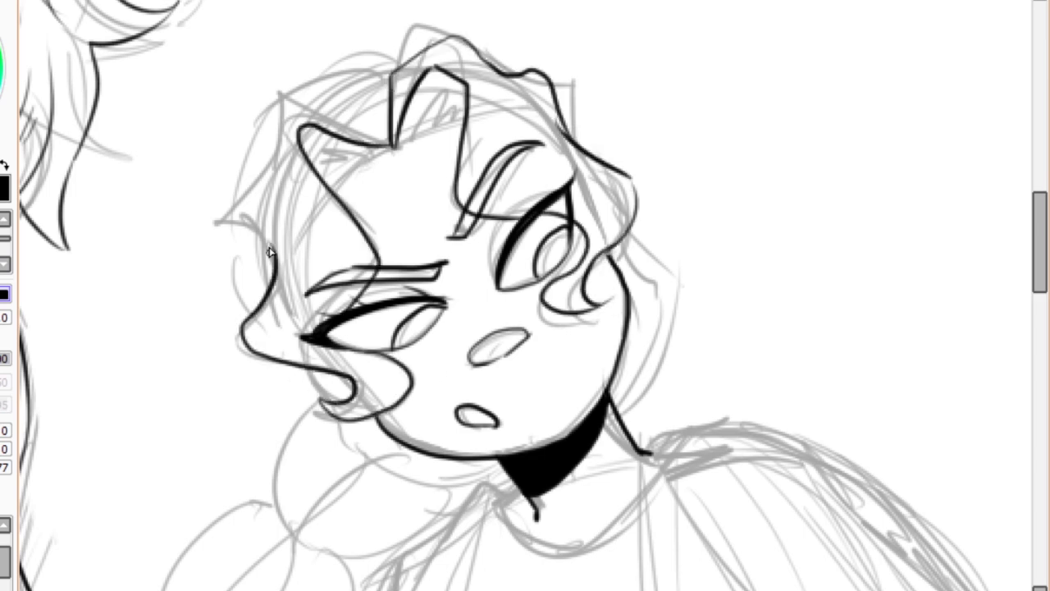
# Ink the middle adult's outer hair outline, hairline strands and the hair behind the cheek.
pyautogui.moveTo(388, 138); pyautogui.dragTo(246, 247)
pyautogui.moveTo(361, 160); pyautogui.dragTo(349, 174)
pyautogui.moveTo(435, 124); pyautogui.dragTo(459, 90)
pyautogui.moveTo(504, 111); pyautogui.dragTo(567, 135)
pyautogui.moveTo(394, 61)
pyautogui.mouseDown()
pyautogui.moveTo(246, 164)
pyautogui.moveTo(271, 287)
pyautogui.mouseUp()
pyautogui.moveTo(484, 61)
pyautogui.mouseDown()
pyautogui.moveTo(628, 275)
pyautogui.moveTo(657, 418)
pyautogui.mouseUp()
# Ink the top of the middle adult's braid below the jaw and the shirt's round neckline.
pyautogui.moveTo(329, 394)
pyautogui.mouseDown()
pyautogui.moveTo(353, 493)
pyautogui.moveTo(452, 509)
pyautogui.mouseUp()
pyautogui.moveTo(455, 505); pyautogui.dragTo(648, 460)
pyautogui.moveTo(483, 464); pyautogui.dragTo(386, 505)
pyautogui.scroll(-3, 460, 328)
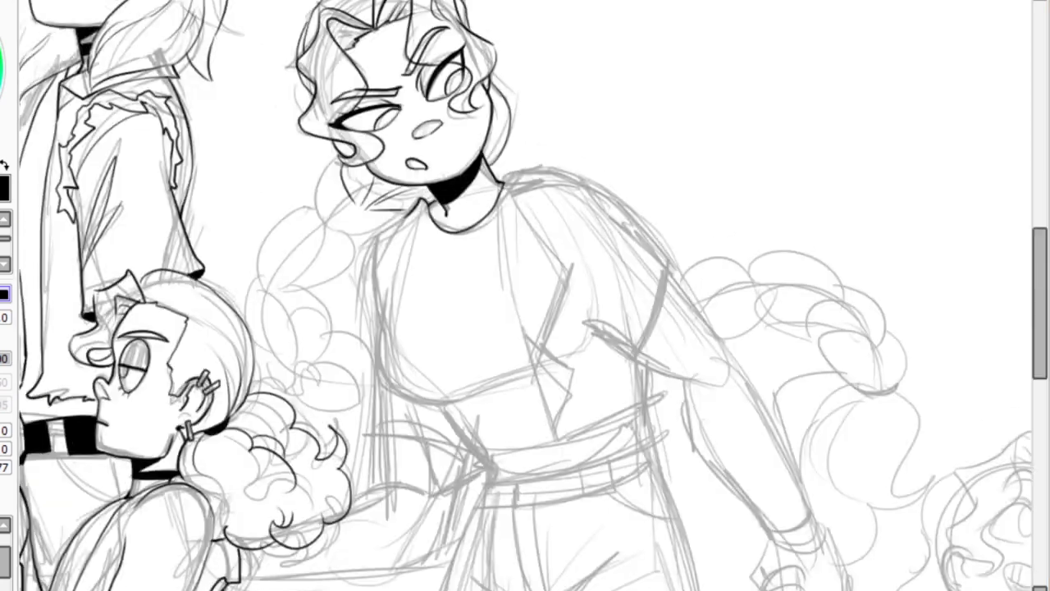
# Ink the segments of the middle adult's braid hanging in front of the shoulder, from the jaw down to the curly-haired child.
pyautogui.scroll(2, 345, 303)
pyautogui.moveTo(406, 144); pyautogui.dragTo(353, 218)
pyautogui.moveTo(354, 206); pyautogui.dragTo(292, 311)
pyautogui.moveTo(476, 205); pyautogui.dragTo(394, 261)
pyautogui.moveTo(361, 310); pyautogui.dragTo(381, 402)
pyautogui.moveTo(299, 415); pyautogui.dragTo(406, 459)
pyautogui.moveTo(370, 485); pyautogui.dragTo(447, 529)
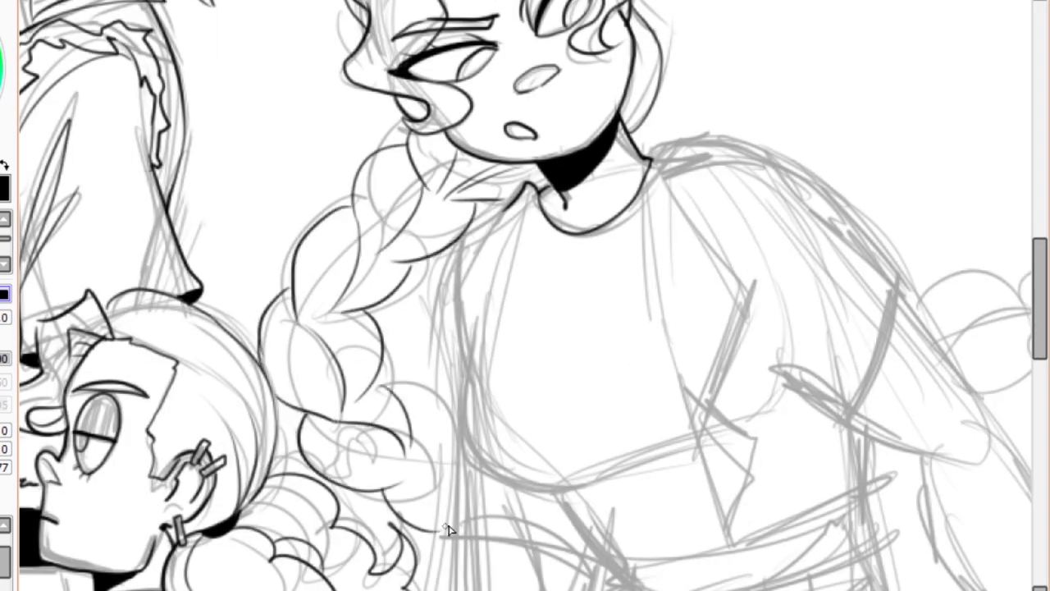
# Ink the outlines of the middle adult's shirt, open vest and waist, with a black shadow under the vest hem.
pyautogui.scroll(-3, 482, 358)
pyautogui.moveTo(443, 169)
pyautogui.mouseDown()
pyautogui.moveTo(447, 215)
pyautogui.moveTo(599, 445)
pyautogui.mouseUp()
pyautogui.moveTo(474, 176)
pyautogui.mouseDown()
pyautogui.moveTo(469, 192)
pyautogui.moveTo(666, 340)
pyautogui.mouseUp()
pyautogui.moveTo(562, 359); pyautogui.dragTo(601, 444)
pyautogui.moveTo(617, 448)
pyautogui.mouseDown()
pyautogui.moveTo(875, 420)
pyautogui.moveTo(706, 246)
pyautogui.moveTo(652, 28)
pyautogui.moveTo(808, 262)
pyautogui.mouseUp()
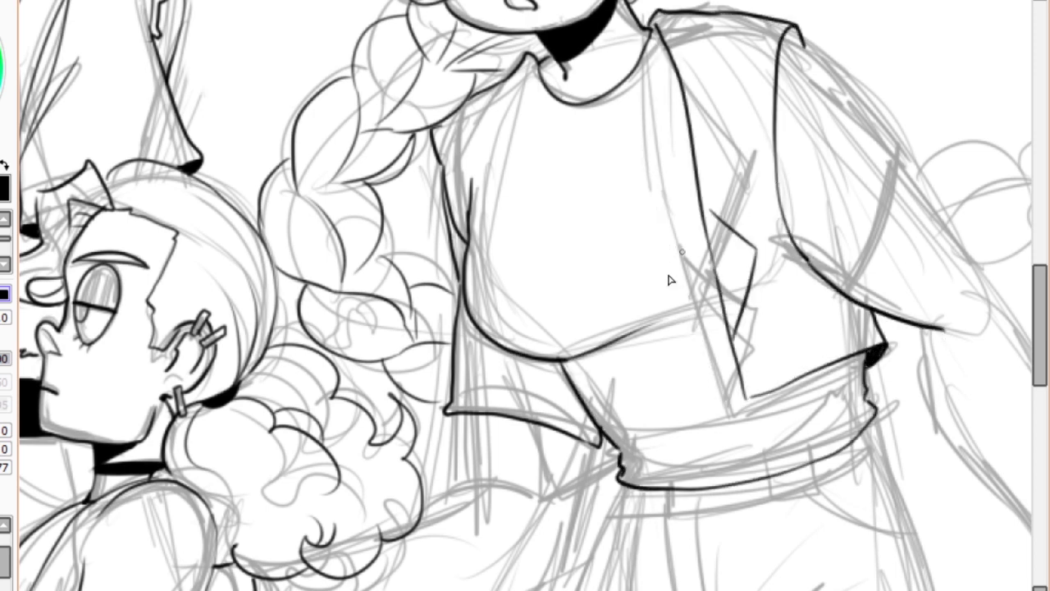
# Ink two short fold lines on the middle adult's chest and complete the pointed lapel and front edge of the vest.
pyautogui.moveTo(561, 277); pyautogui.dragTo(630, 258)
pyautogui.moveTo(564, 268); pyautogui.dragTo(621, 254)
pyautogui.moveTo(710, 207); pyautogui.dragTo(754, 97)
pyautogui.moveTo(754, 96); pyautogui.dragTo(686, 15)
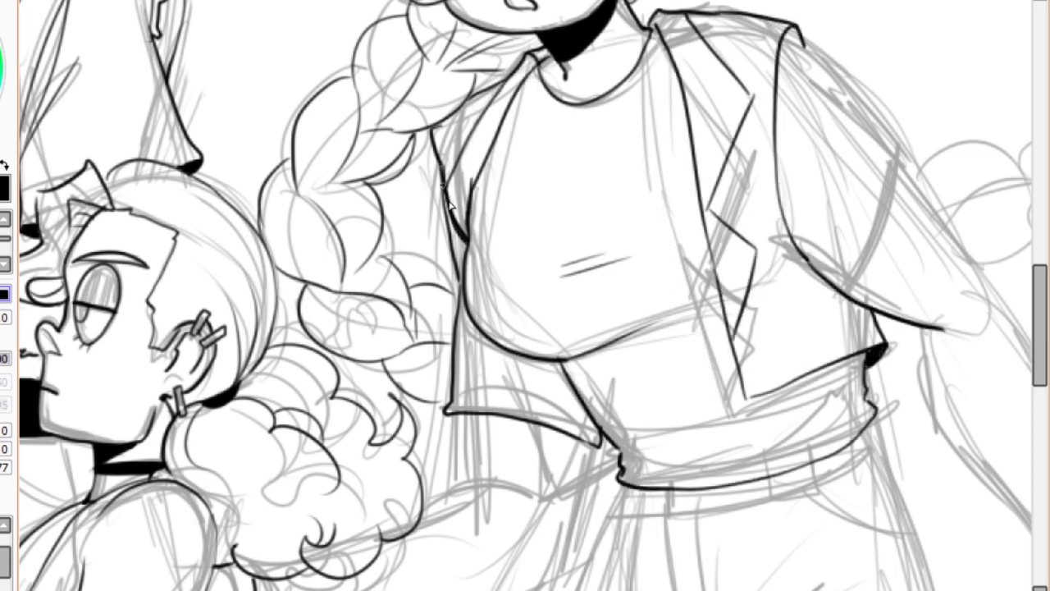
pyautogui.moveTo(453, 212); pyautogui.dragTo(441, 164)
# Ink the outer edge of the middle adult's sleeve and both contours of the bare arm down to the wrist.
pyautogui.hscroll(5, 450, 205)
pyautogui.moveTo(297, 96); pyautogui.dragTo(534, 377)
pyautogui.scroll(-5, 534, 378)
pyautogui.moveTo(533, 172); pyautogui.dragTo(636, 382)
pyautogui.moveTo(448, 185); pyautogui.dragTo(574, 394)
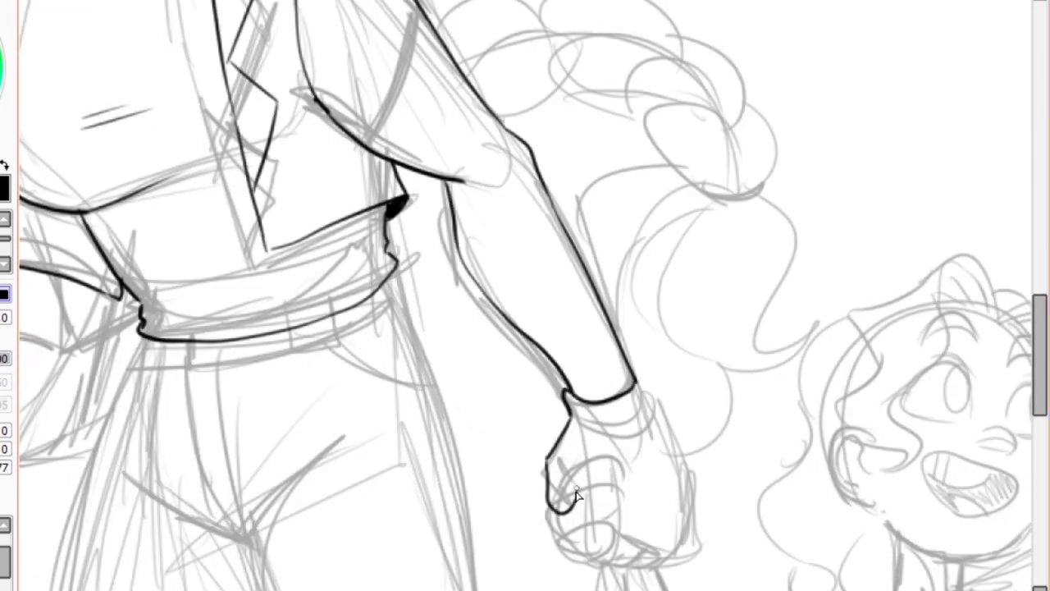
# Ink the middle adult's clasped hand with its glove cuff, curled fingers and the panel on the glove's back.
pyautogui.moveTo(575, 545); pyautogui.dragTo(551, 492)
pyautogui.moveTo(574, 545); pyautogui.dragTo(385, 382)
pyautogui.hotkey('ctrl', 'z')
pyautogui.moveTo(343, 311); pyautogui.dragTo(406, 365)
pyautogui.hotkey('ctrl', 'z')
pyautogui.moveTo(363, 279); pyautogui.dragTo(366, 340)
pyautogui.moveTo(450, 215); pyautogui.dragTo(459, 415)
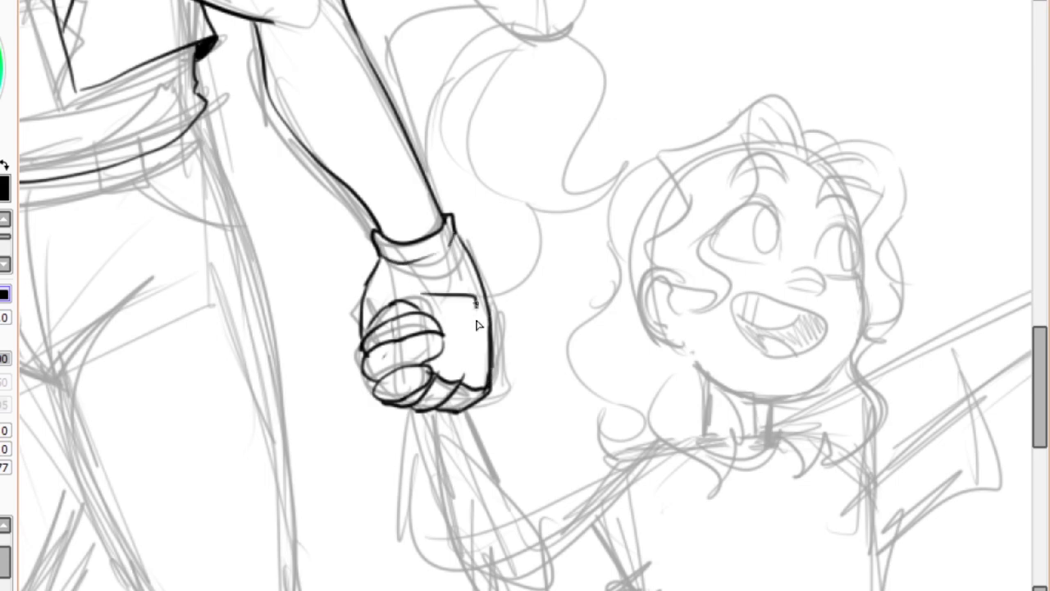
# Ink the middle adult's other arm reaching back behind the curly-haired child.
pyautogui.scroll(-5, 475, 325)
pyautogui.scroll(5, 460, 271)
pyautogui.moveTo(566, 268)
pyautogui.mouseDown()
pyautogui.moveTo(538, 394)
pyautogui.moveTo(222, 443)
pyautogui.mouseUp()
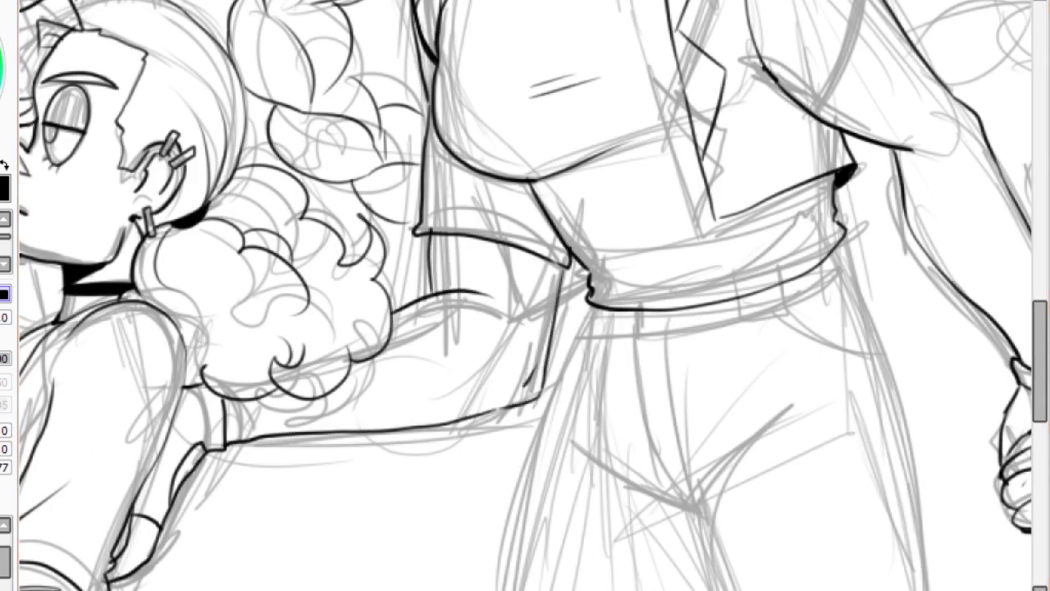
# Ink the middle adult's trousers with leg outlines, crotch folds, fly, waist button and pocket.
pyautogui.scroll(-5, 365, 247)
pyautogui.scroll(5, 421, 278)
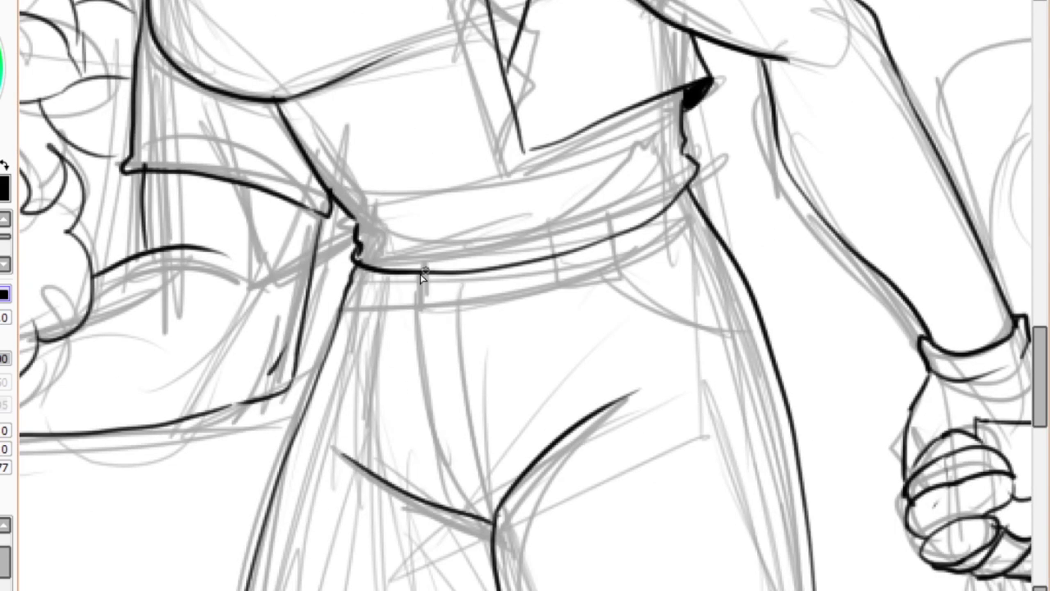
pyautogui.moveTo(414, 292); pyautogui.dragTo(485, 502)
pyautogui.moveTo(379, 299); pyautogui.dragTo(498, 294)
pyautogui.scroll(-3, 599, 275)
pyautogui.scroll(3, 739, 411)
pyautogui.scroll(-1, 506, 460)
pyautogui.moveTo(435, 195); pyautogui.dragTo(504, 448)
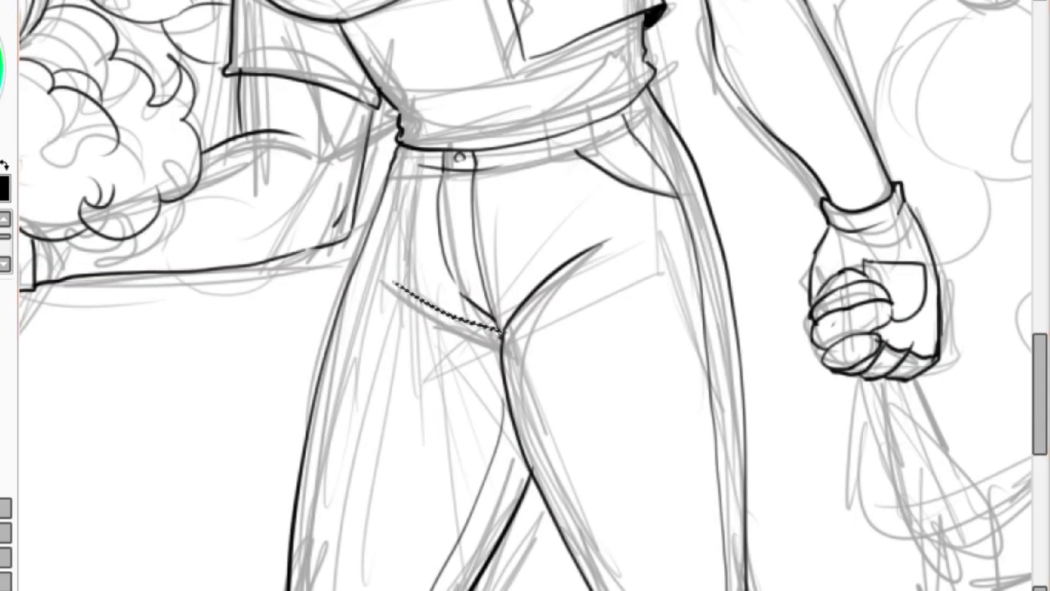
# Ink the second braid swinging out behind the middle adult's arm, with a black hair tie and a loose wavy end.
pyautogui.scroll(-2, 245, 418)
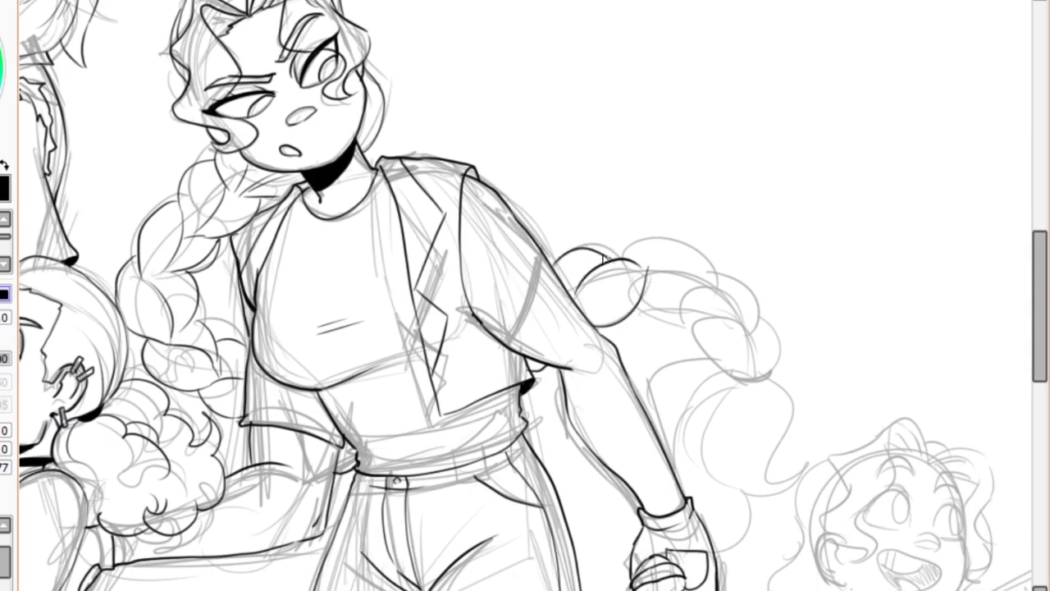
pyautogui.scroll(2, 690, 261)
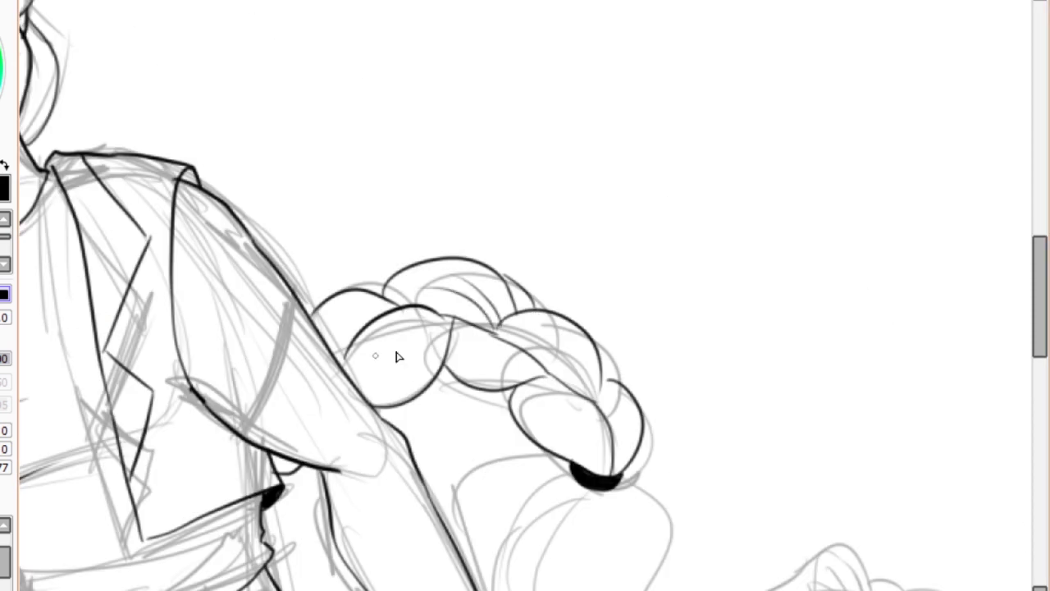
pyautogui.scroll(-4, 398, 356)
pyautogui.moveTo(541, 197); pyautogui.dragTo(615, 328)
pyautogui.moveTo(460, 246); pyautogui.dragTo(526, 393)
pyautogui.scroll(-4, 682, 292)
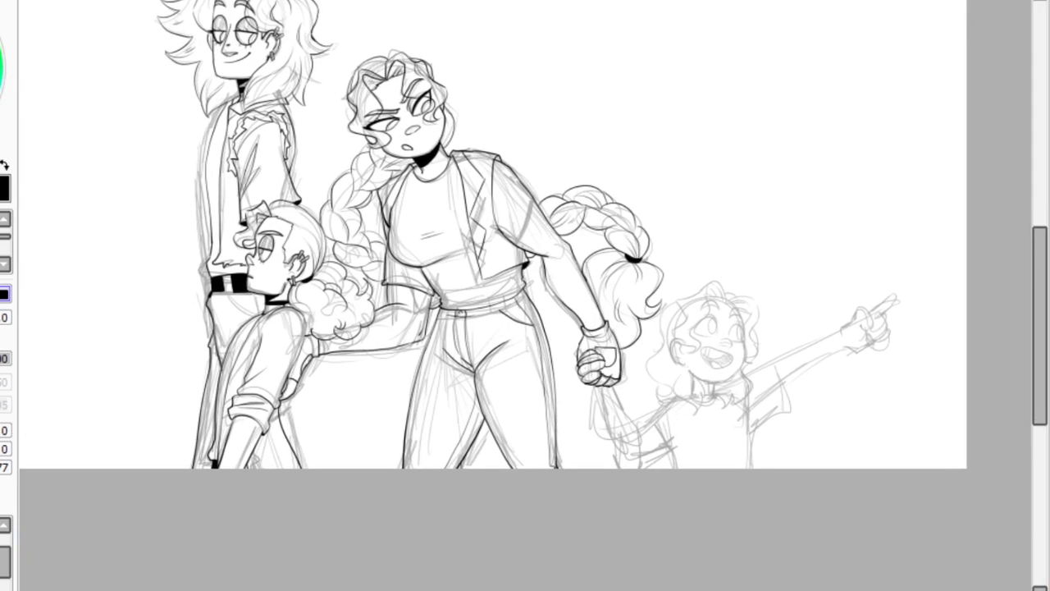
# Ink the smiling child's held arm, the T-shirt's sleeves and sides, and the long wavy hair beside the face.
pyautogui.scroll(3, 358, 439)
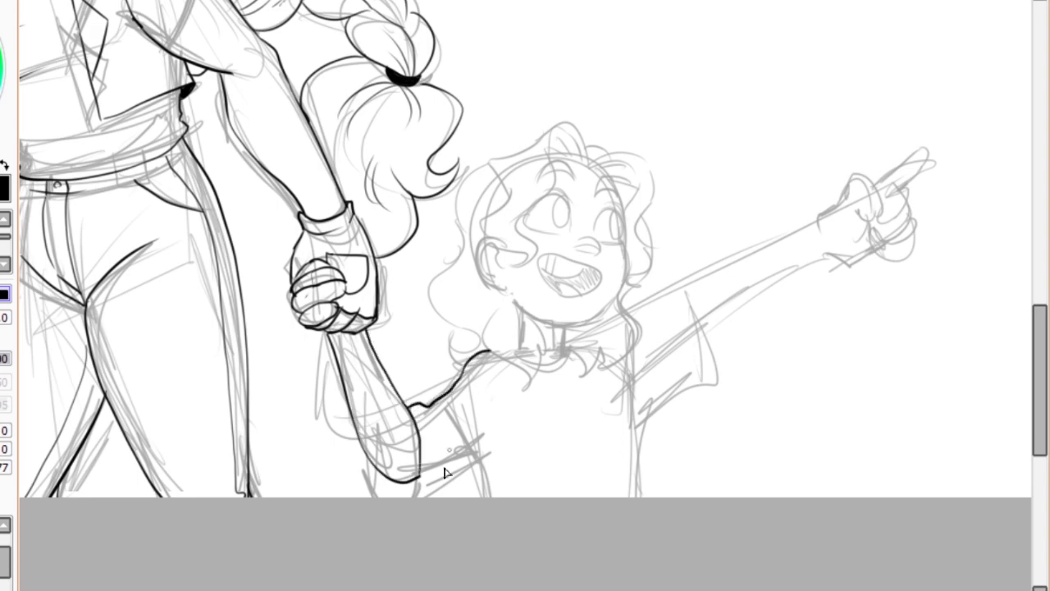
pyautogui.moveTo(482, 464); pyautogui.dragTo(489, 496)
pyautogui.moveTo(662, 361); pyautogui.dragTo(631, 496)
pyautogui.moveTo(625, 306); pyautogui.dragTo(704, 384)
pyautogui.moveTo(449, 341); pyautogui.dragTo(475, 180)
pyautogui.scroll(2, 277, 347)
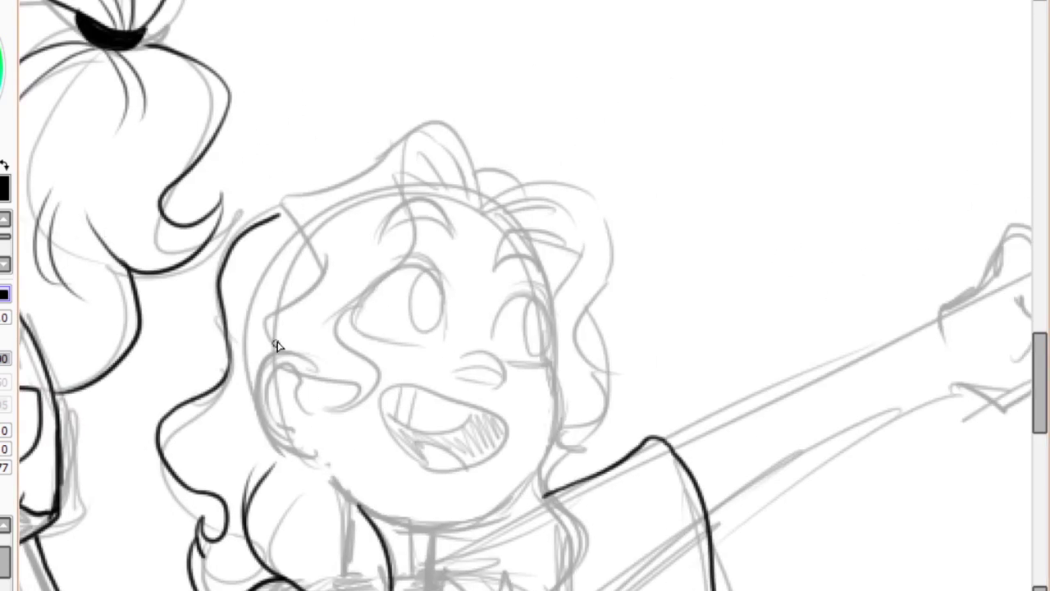
# Ink the smiling child's ear, jawline and the outlines of both eyes with thick upper lashes.
pyautogui.hotkey('ctrl', 'z')
pyautogui.moveTo(354, 335); pyautogui.dragTo(563, 348)
pyautogui.scroll(1, 392, 270)
pyautogui.moveTo(501, 399); pyautogui.dragTo(552, 393)
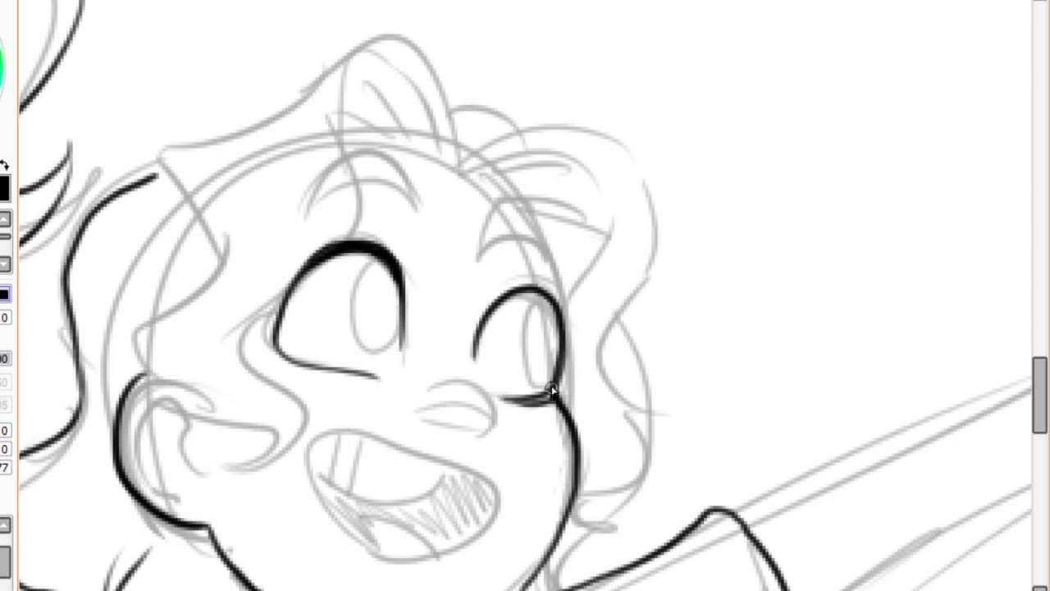
# Ink the smiling child's irises, eyelid creases and arched eyebrows, and the forehead edge beside the far eye.
pyautogui.moveTo(392, 271); pyautogui.dragTo(390, 264)
pyautogui.moveTo(548, 285); pyautogui.dragTo(551, 282)
pyautogui.moveTo(353, 232); pyautogui.dragTo(413, 247)
pyautogui.moveTo(496, 271); pyautogui.dragTo(558, 286)
pyautogui.moveTo(309, 205); pyautogui.dragTo(420, 205)
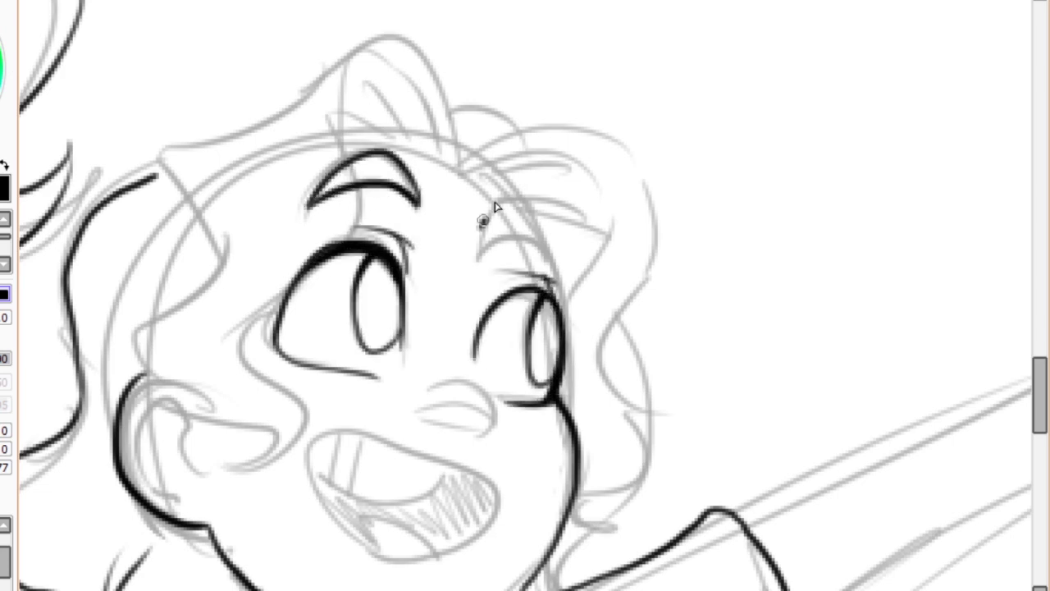
pyautogui.moveTo(480, 226); pyautogui.dragTo(541, 238)
pyautogui.moveTo(529, 221); pyautogui.dragTo(561, 316)
# Ink the smiling child's wavy fringe, the raised tuft on the crown and the locks on both sides of the face.
pyautogui.moveTo(480, 176); pyautogui.dragTo(357, 234)
pyautogui.moveTo(305, 279); pyautogui.dragTo(209, 444)
pyautogui.moveTo(156, 148); pyautogui.dragTo(443, 155)
pyautogui.moveTo(460, 152); pyautogui.dragTo(581, 499)
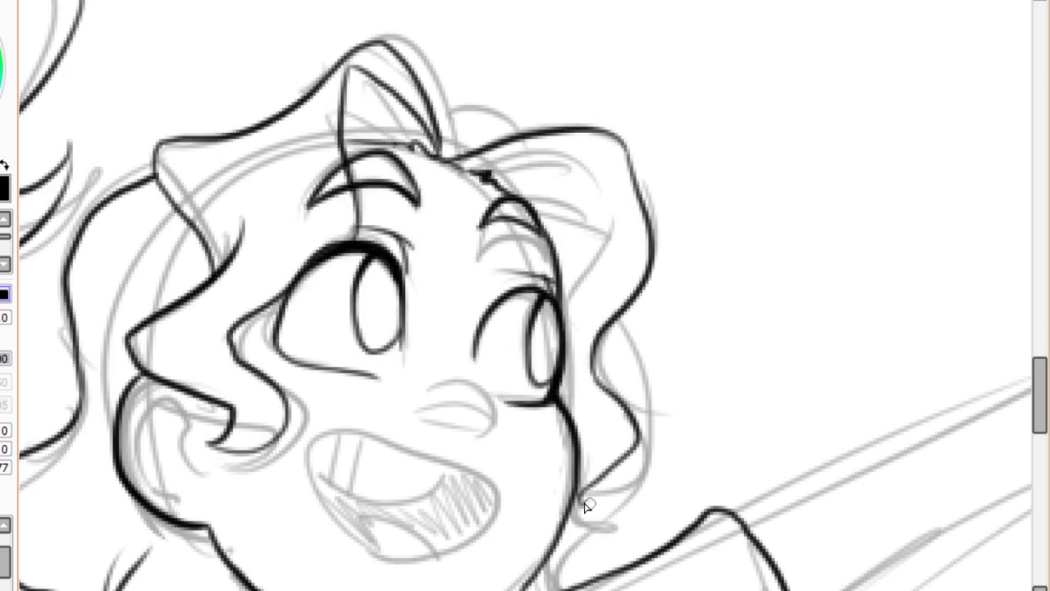
pyautogui.moveTo(484, 172); pyautogui.dragTo(587, 234)
pyautogui.moveTo(353, 123); pyautogui.dragTo(439, 105)
# Ink the smiling child's nose, inner ear and open mouth with teeth and tongue, and fill the mouth's interior with black.
pyautogui.scroll(-3, 439, 105)
pyautogui.moveTo(430, 199); pyautogui.dragTo(495, 223)
pyautogui.moveTo(407, 223); pyautogui.dragTo(492, 245)
pyautogui.moveTo(308, 299); pyautogui.dragTo(456, 276)
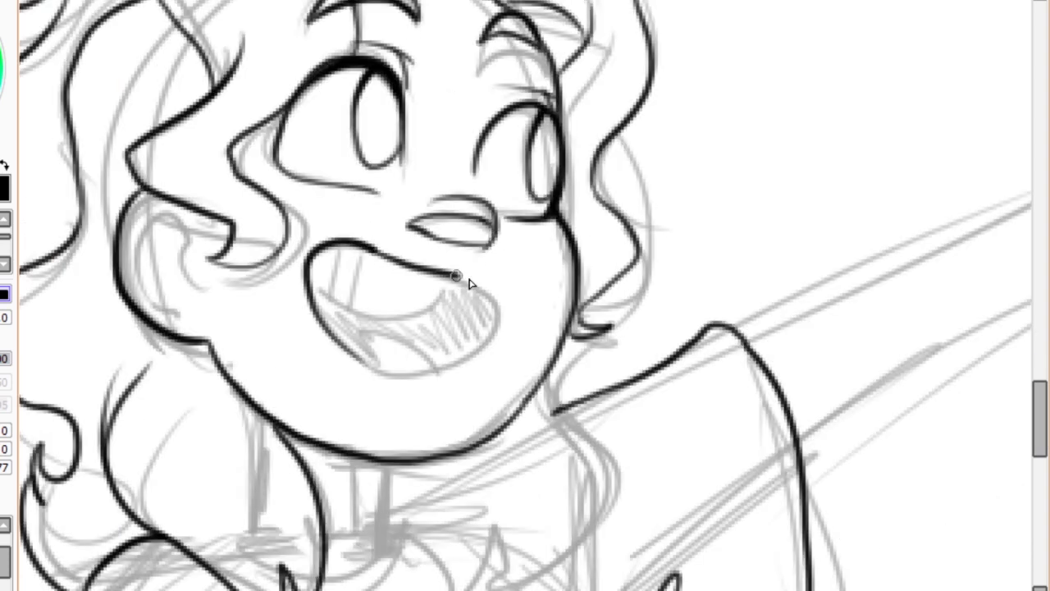
pyautogui.moveTo(371, 244); pyautogui.dragTo(413, 275)
pyautogui.moveTo(499, 295)
pyautogui.mouseDown()
pyautogui.moveTo(369, 366)
pyautogui.moveTo(439, 369)
pyautogui.mouseUp()
pyautogui.moveTo(310, 276); pyautogui.dragTo(450, 293)
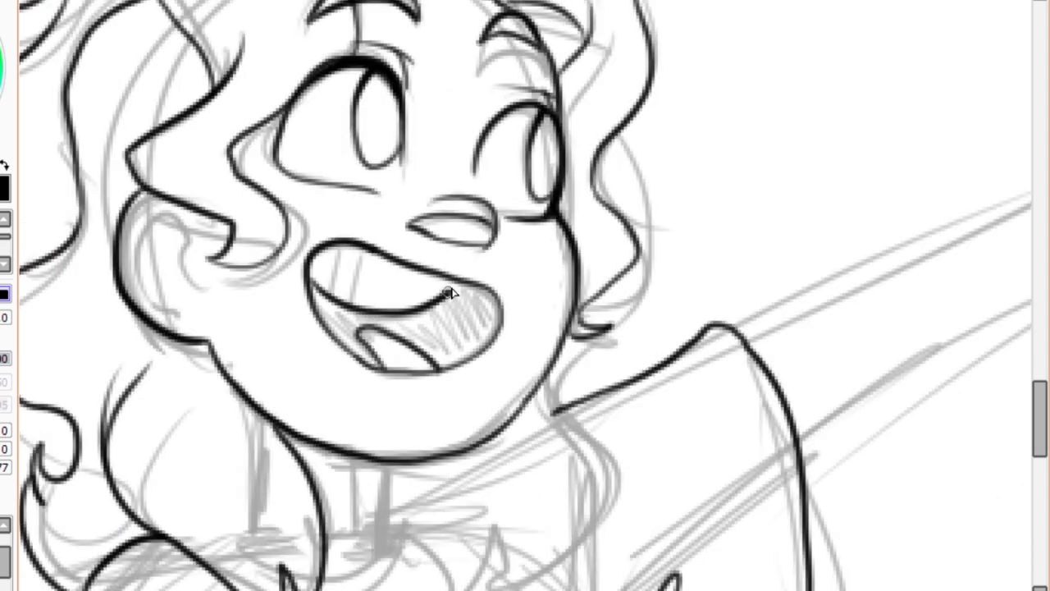
pyautogui.moveTo(174, 197); pyautogui.dragTo(148, 312)
pyautogui.click(316, 283)
pyautogui.scroll(-3, 410, 328)
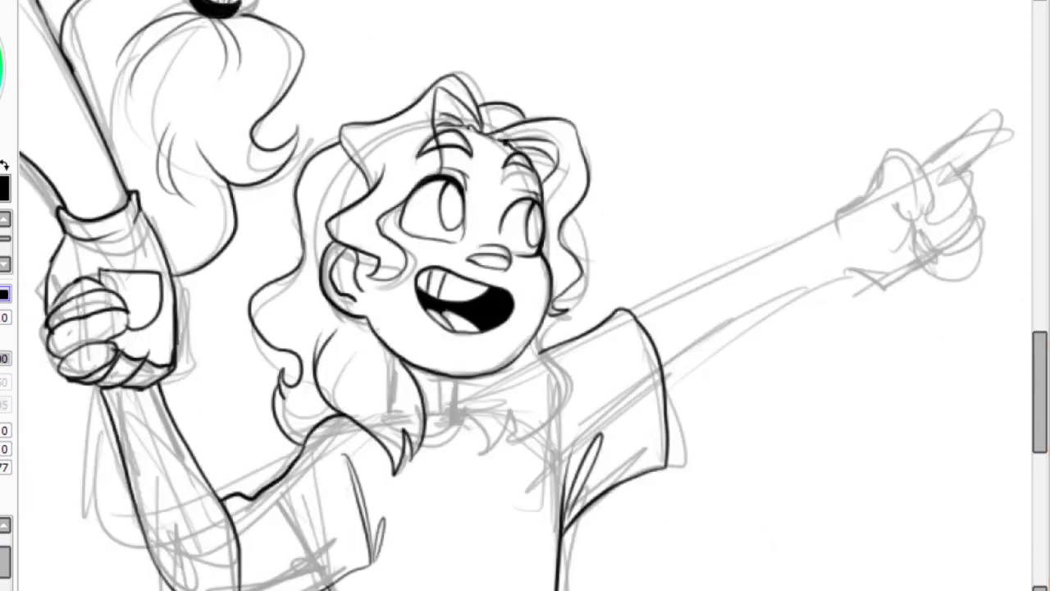
# Ink the smiling child's neck, collar and pointed hair ends, and fill the shadow under the chin with black.
pyautogui.scroll(2, 496, 330)
pyautogui.scroll(3, 496, 330)
pyautogui.moveTo(427, 407); pyautogui.dragTo(393, 492)
pyautogui.moveTo(370, 386); pyautogui.dragTo(435, 423)
pyautogui.moveTo(323, 402); pyautogui.dragTo(348, 438)
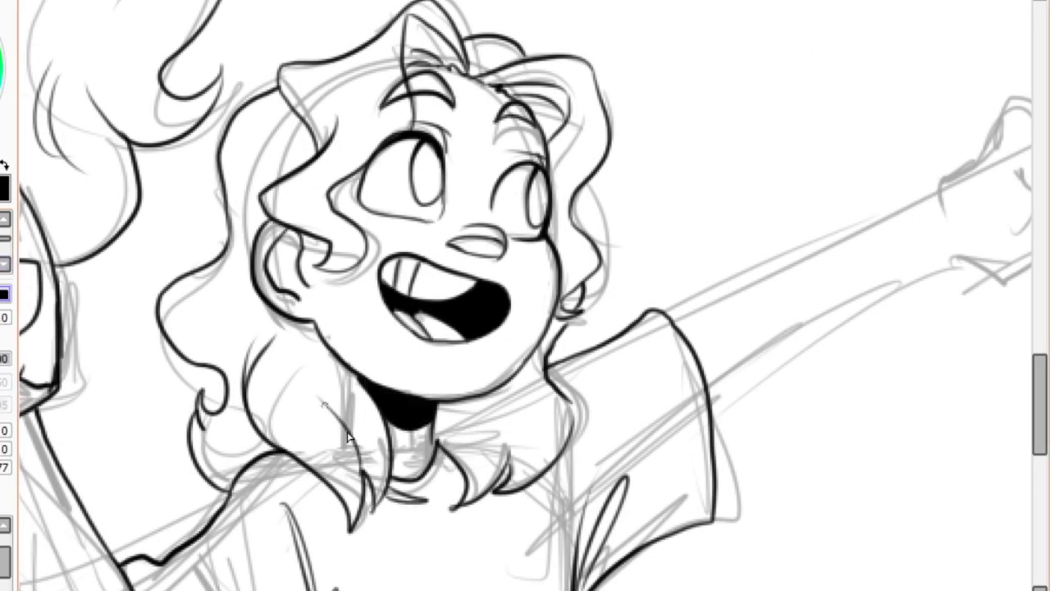
# Ink the smiling child's outstretched arm and pointing hand with thumb and curled fingers.
pyautogui.hscroll(5, 528, 220)
pyautogui.moveTo(275, 283); pyautogui.dragTo(450, 196)
pyautogui.hotkey('ctrl', 'z')
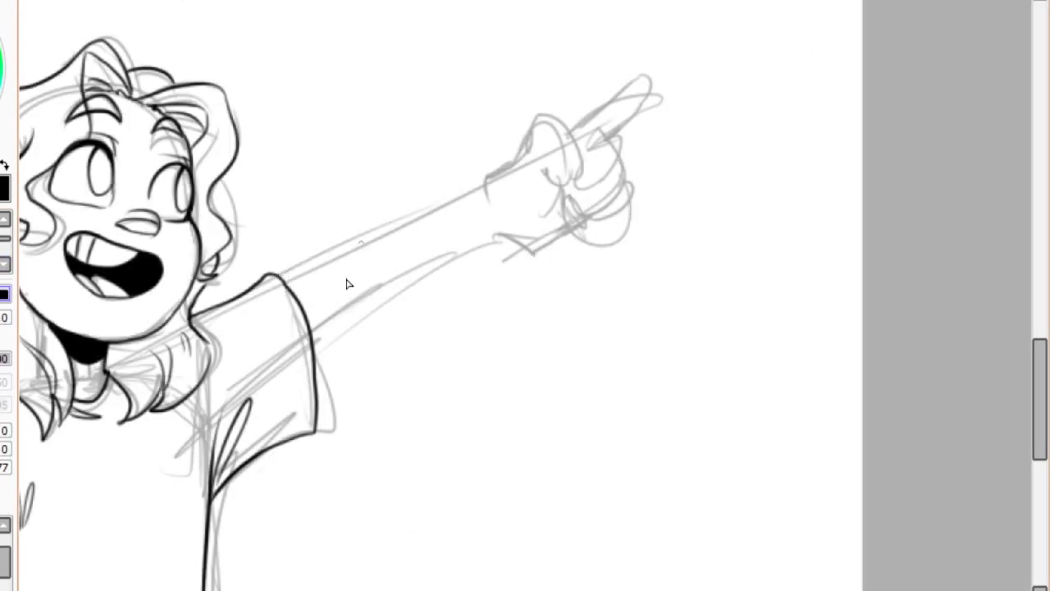
pyautogui.moveTo(283, 279); pyautogui.dragTo(551, 173)
pyautogui.moveTo(566, 131)
pyautogui.mouseDown()
pyautogui.moveTo(622, 148)
pyautogui.moveTo(544, 246)
pyautogui.moveTo(312, 337)
pyautogui.mouseUp()
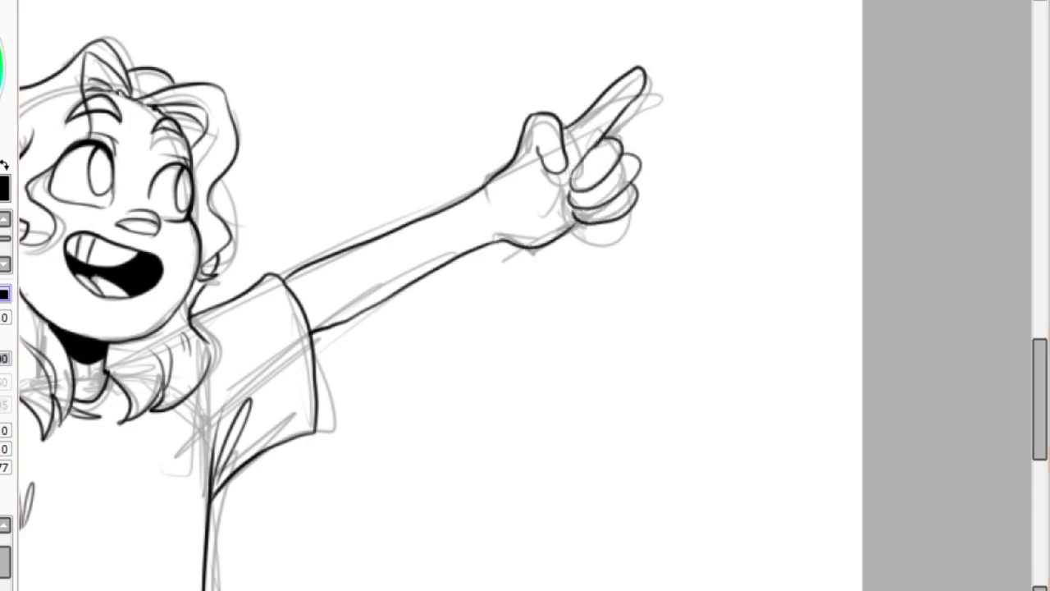
# Remove and redraw the index finger of the smiling child's pointing hand.
pyautogui.scroll(2, 421, 227)
pyautogui.moveTo(336, 297); pyautogui.dragTo(445, 298)
pyautogui.hotkey('ctrl', 'z')
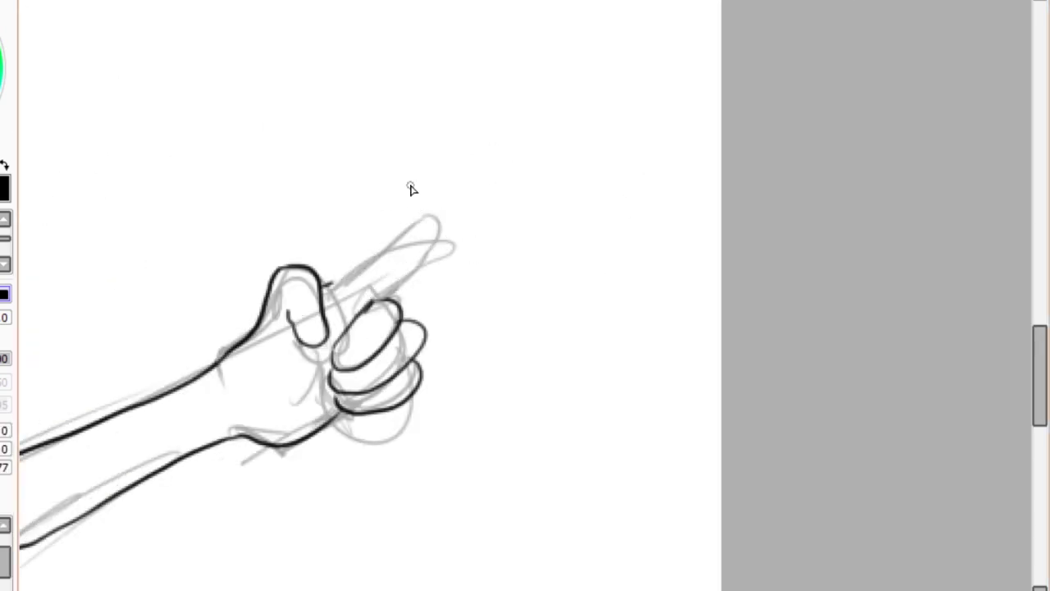
pyautogui.scroll(-3, 525, 295)
pyautogui.scroll(3, 410, 316)
pyautogui.scroll(-3, 410, 316)
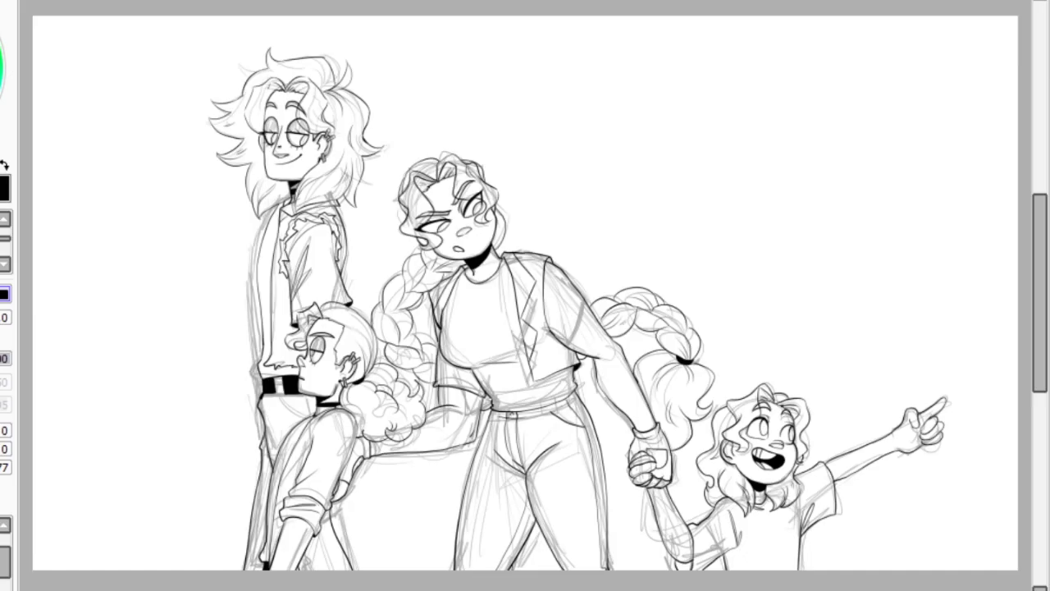
# Finish the middle adult's sleeve hem and clothing fold lines, and hide the rough sketch under the line art.
pyautogui.scroll(3, 416, 271)
pyautogui.moveTo(361, 215); pyautogui.dragTo(329, 47)
pyautogui.scroll(-3, 330, 48)
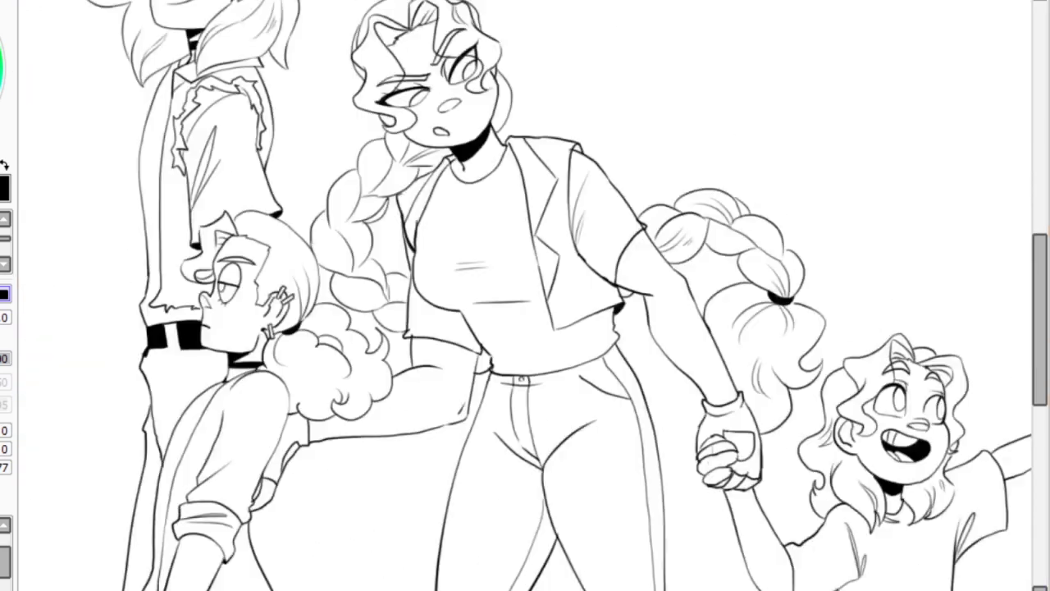
pyautogui.moveTo(195, 267); pyautogui.dragTo(131, 236)
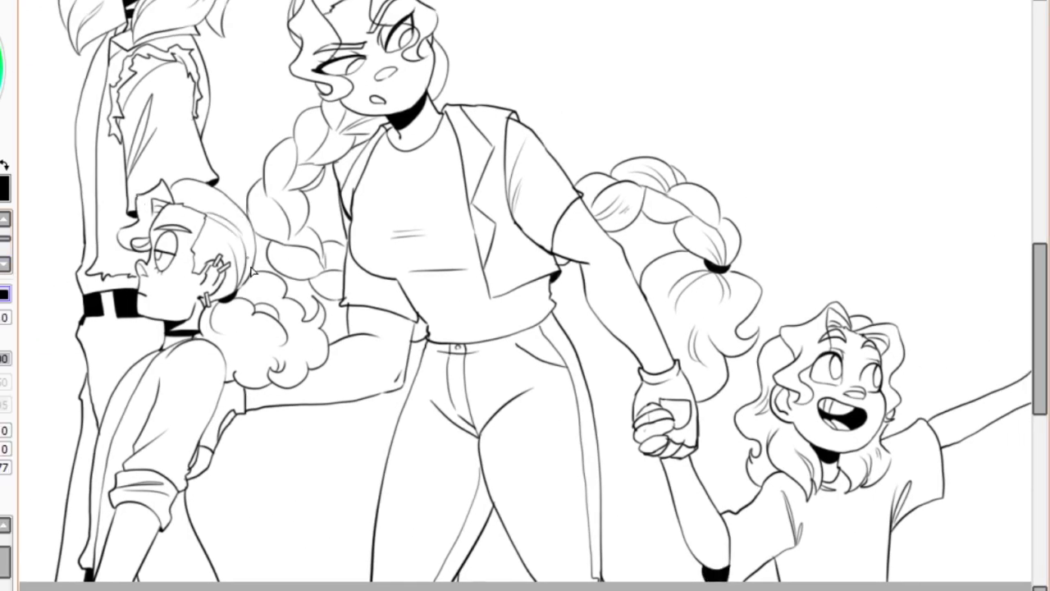
pyautogui.scroll(-3, 546, 300)
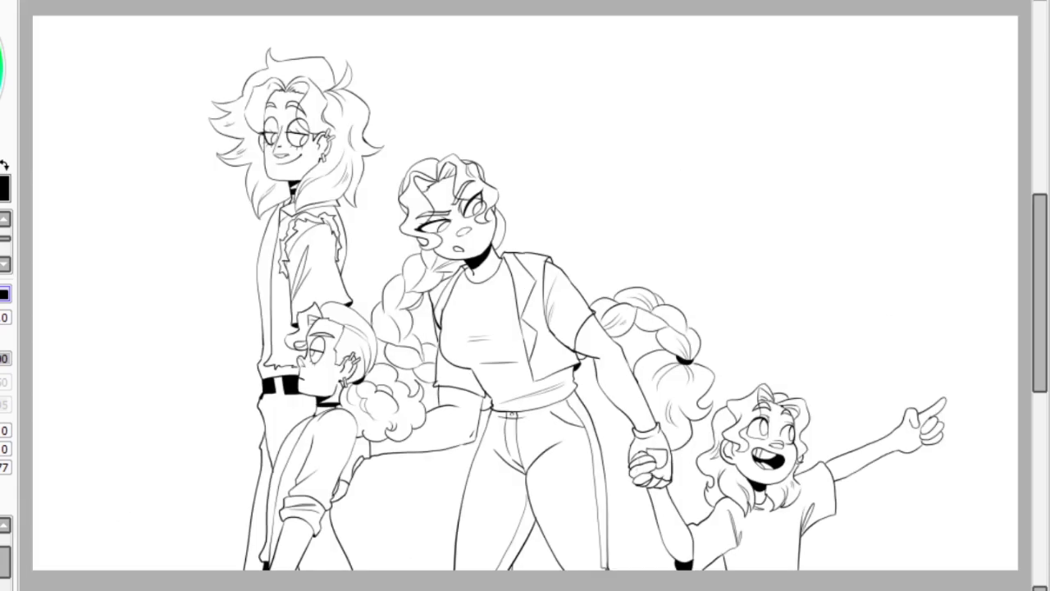
# Add the pocket and leg crease lines to the tall adult's trousers around the curly-haired child.
pyautogui.scroll(3, 339, 431)
pyautogui.moveTo(525, 296); pyautogui.dragTo(670, 476)
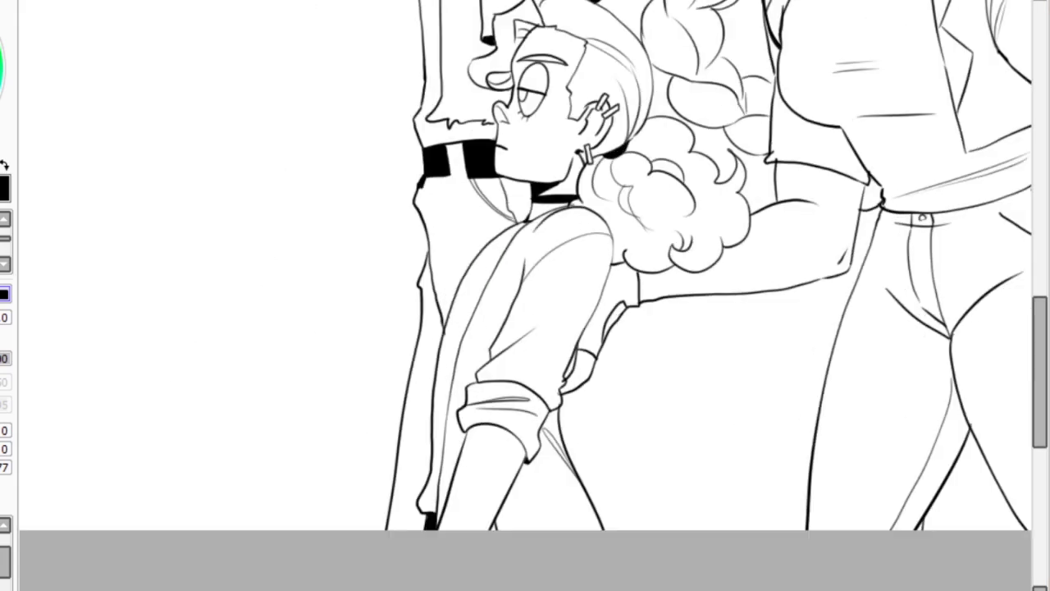
pyautogui.scroll(-3, 1046, 225)
pyautogui.scroll(4, 1045, 226)
pyautogui.scroll(-3, 1046, 225)
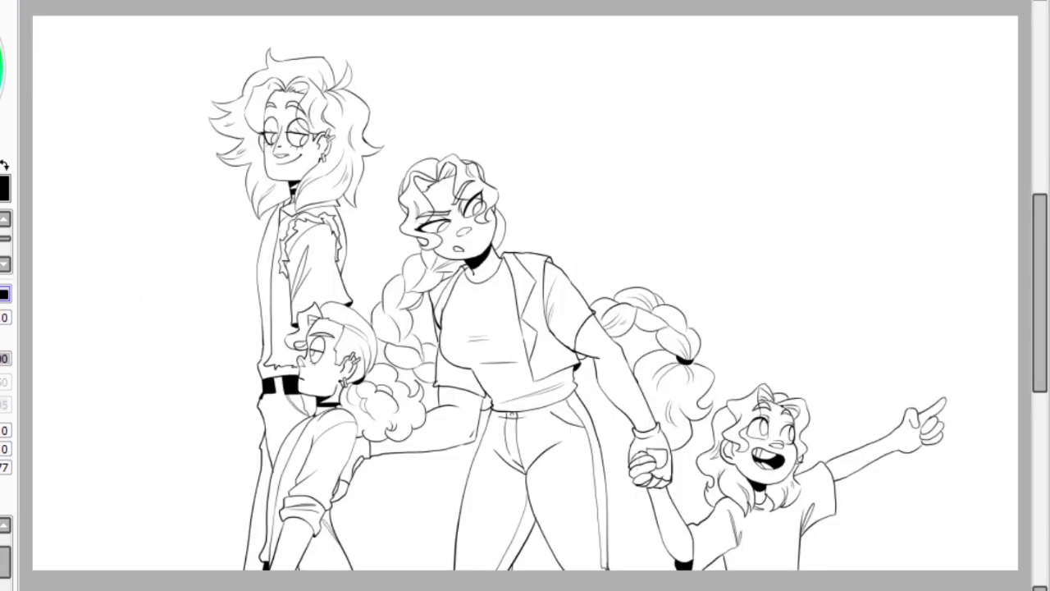
# Fill the canvas behind the line art with dark grey and paint the tall adult's face beige.
pyautogui.click(4, 267)
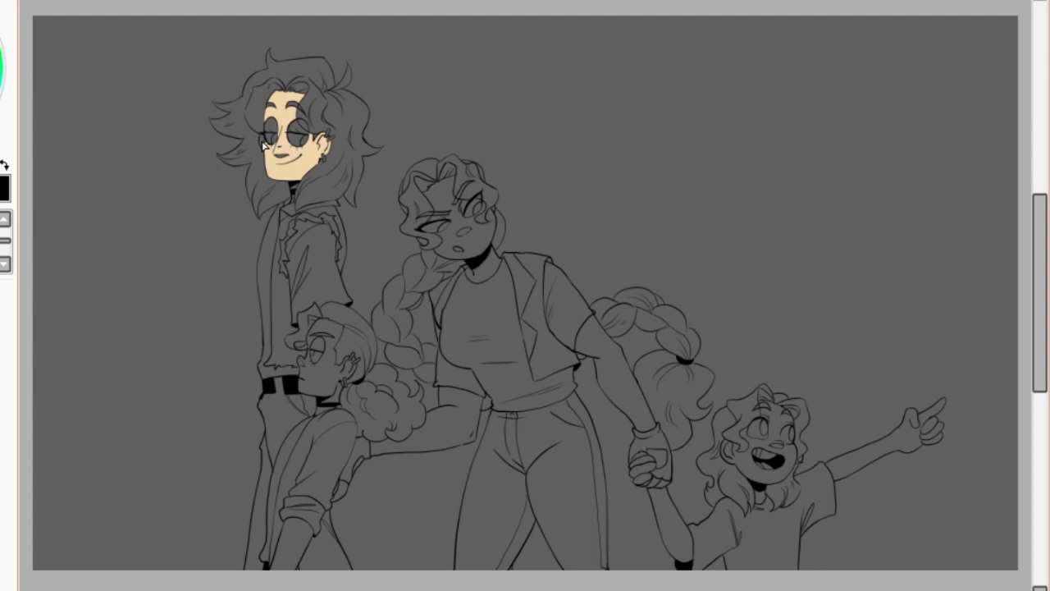
pyautogui.scroll(3, 525, 295)
pyautogui.scroll(-3, 525, 296)
# Paint the skin of both children beige, covering faces, necks, arms and hands.
pyautogui.scroll(-5, 525, 296)
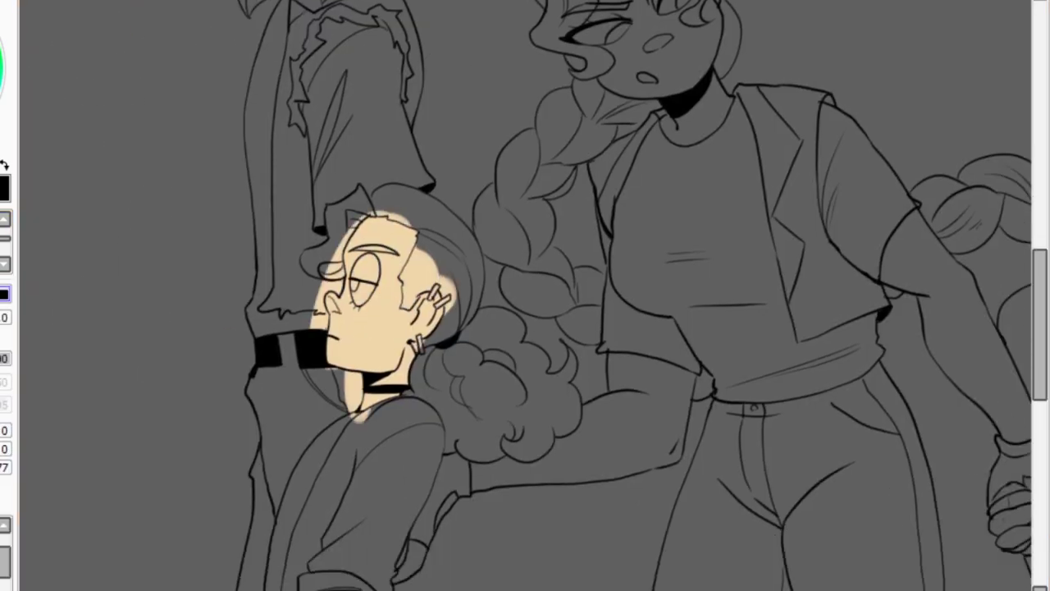
pyautogui.click(375, 504)
pyautogui.click(542, 328)
pyautogui.moveTo(534, 262); pyautogui.dragTo(484, 345)
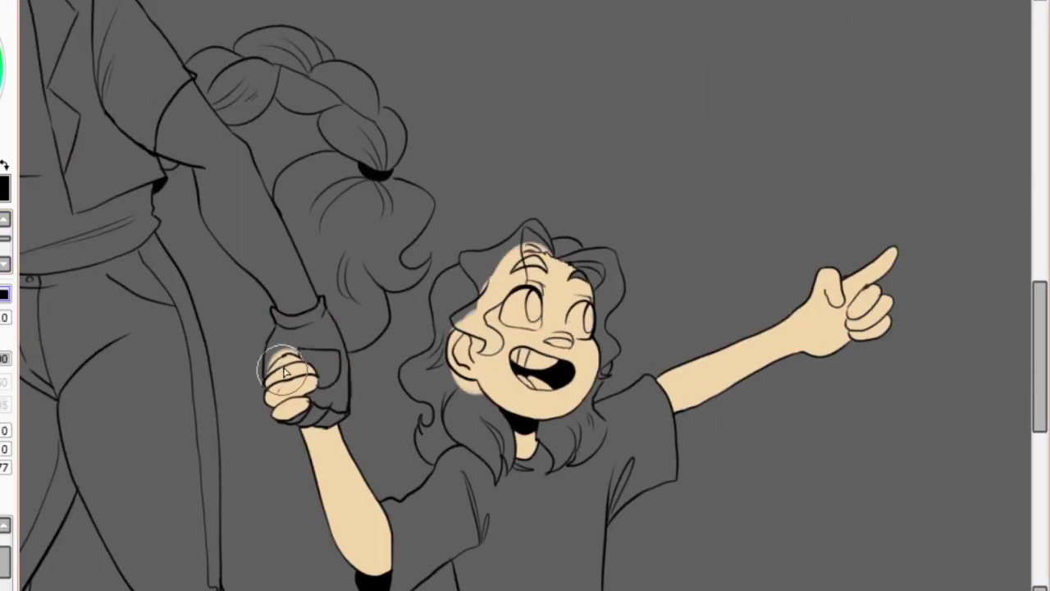
pyautogui.moveTo(279, 361); pyautogui.dragTo(300, 394)
# Fill both of the middle adult's bare arms with a light peach skin colour.
pyautogui.scroll(5, 525, 295)
pyautogui.click(673, 426)
pyautogui.click(312, 508)
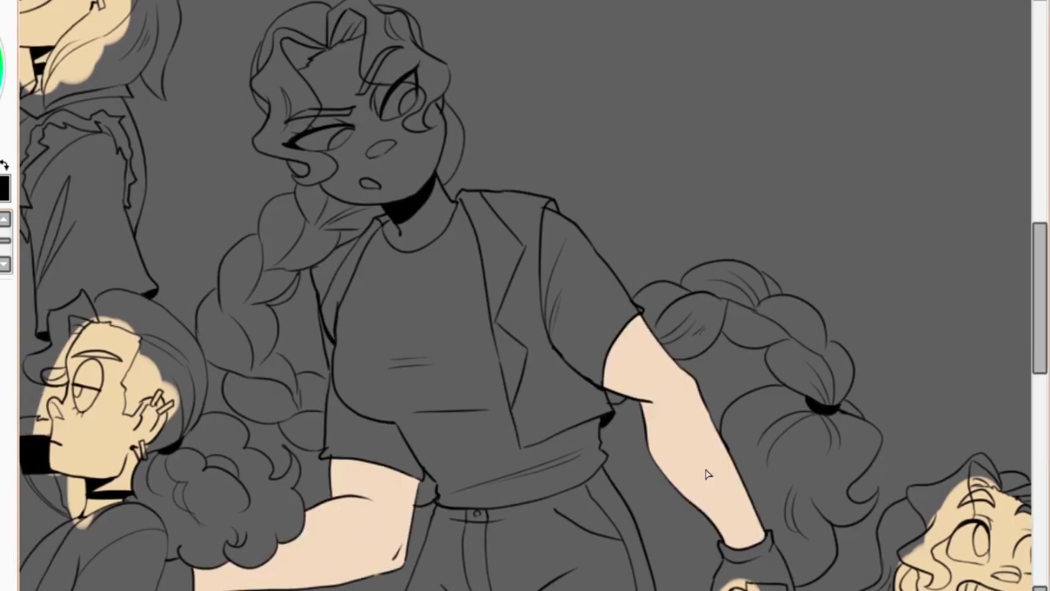
# Paint the middle adult's face and neck with the light peach skin colour.
pyautogui.scroll(-3, 526, 296)
pyautogui.scroll(5, 525, 295)
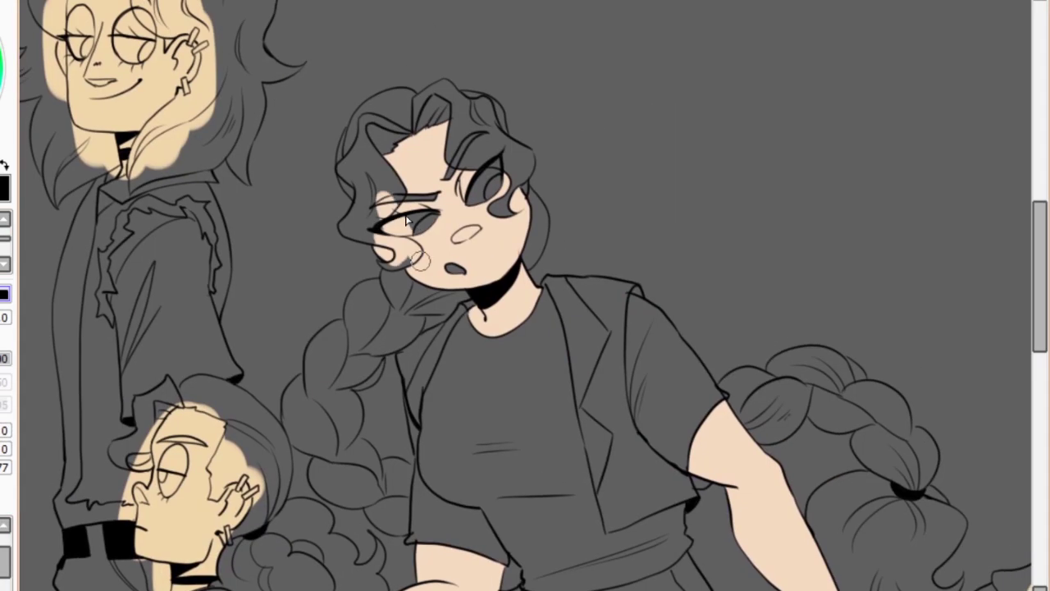
pyautogui.click(476, 176)
pyautogui.scroll(1, 526, 295)
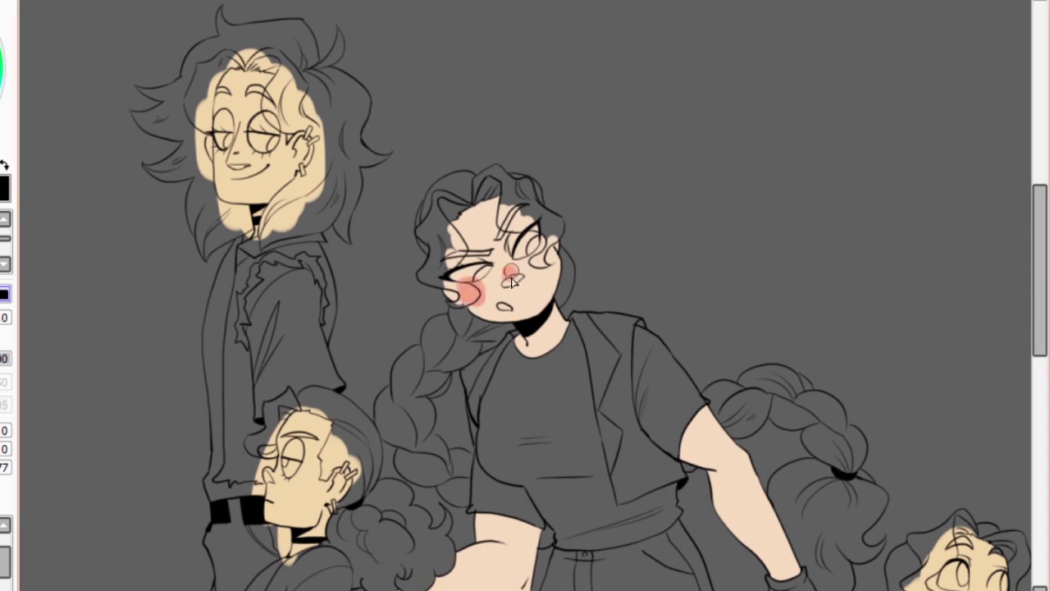
# Add red blush to the middle adult's cheeks, nose and elbows, and paint the exposed fingers light peach.
pyautogui.moveTo(510, 281); pyautogui.dragTo(545, 271)
pyautogui.scroll(-3, 525, 295)
pyautogui.scroll(5, 525, 295)
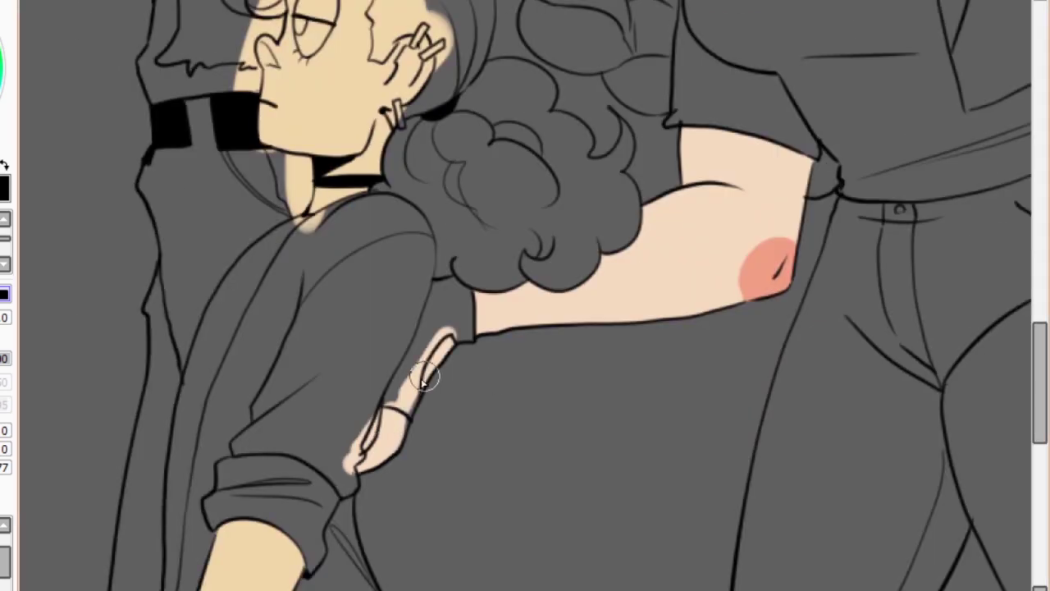
pyautogui.scroll(-3, 525, 296)
pyautogui.scroll(2, 525, 295)
pyautogui.moveTo(300, 439); pyautogui.dragTo(316, 447)
pyautogui.scroll(3, 526, 295)
pyautogui.scroll(-5, 525, 296)
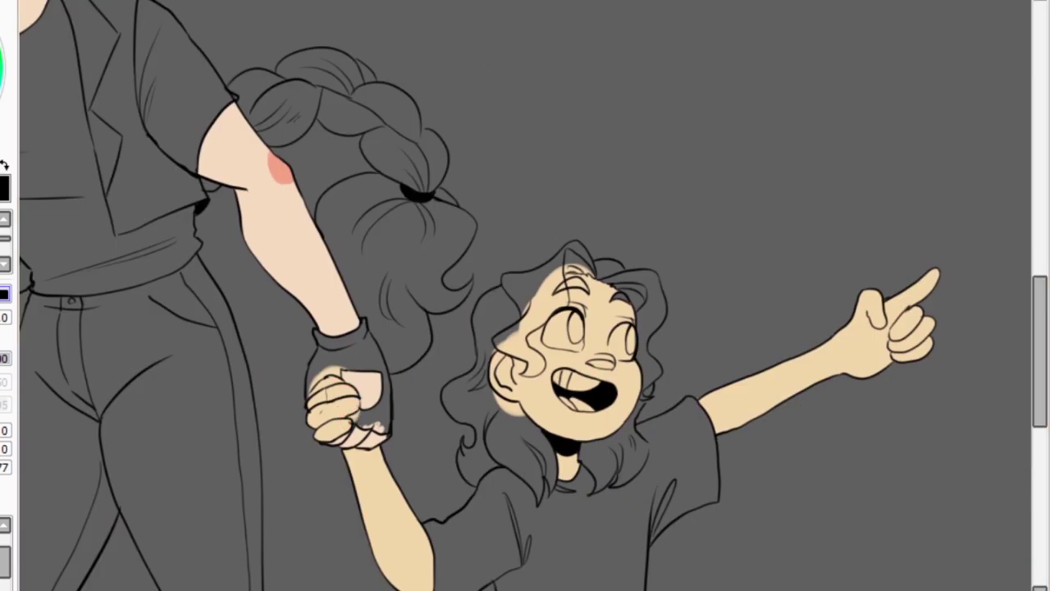
# Add soft red blush to the pointing child's cheeks, nose, ear and elbows.
pyautogui.moveTo(534, 341); pyautogui.dragTo(546, 362)
pyautogui.moveTo(411, 562); pyautogui.dragTo(422, 574)
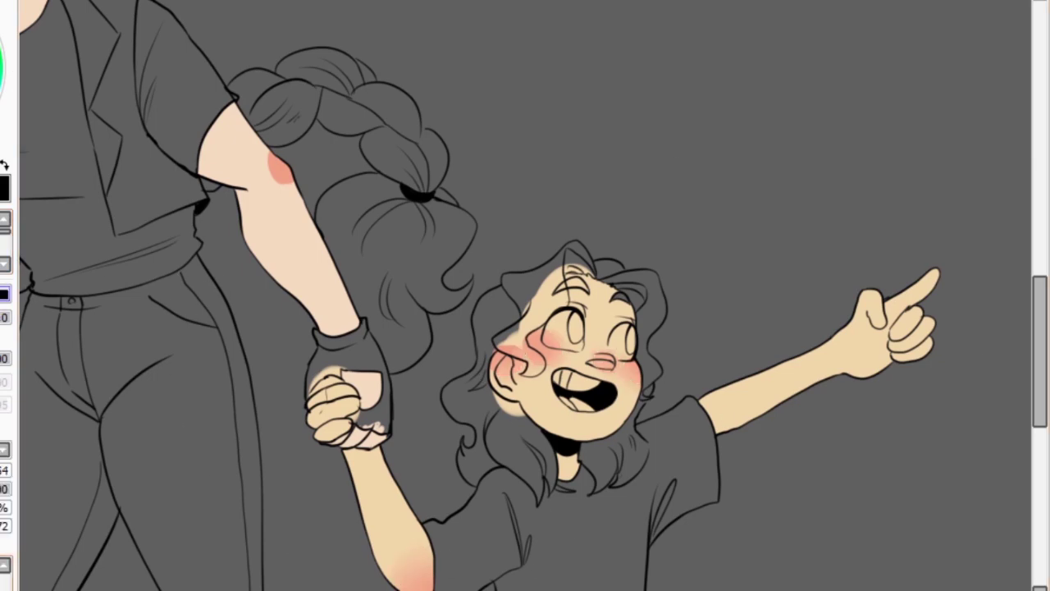
pyautogui.moveTo(706, 406); pyautogui.dragTo(718, 426)
# Soften the middle adult's blush and add matching blush to the faces and ears of the curly-haired child and tall adult.
pyautogui.scroll(3, 525, 295)
pyautogui.hscroll(-4, 525, 295)
pyautogui.moveTo(336, 114); pyautogui.dragTo(444, 69)
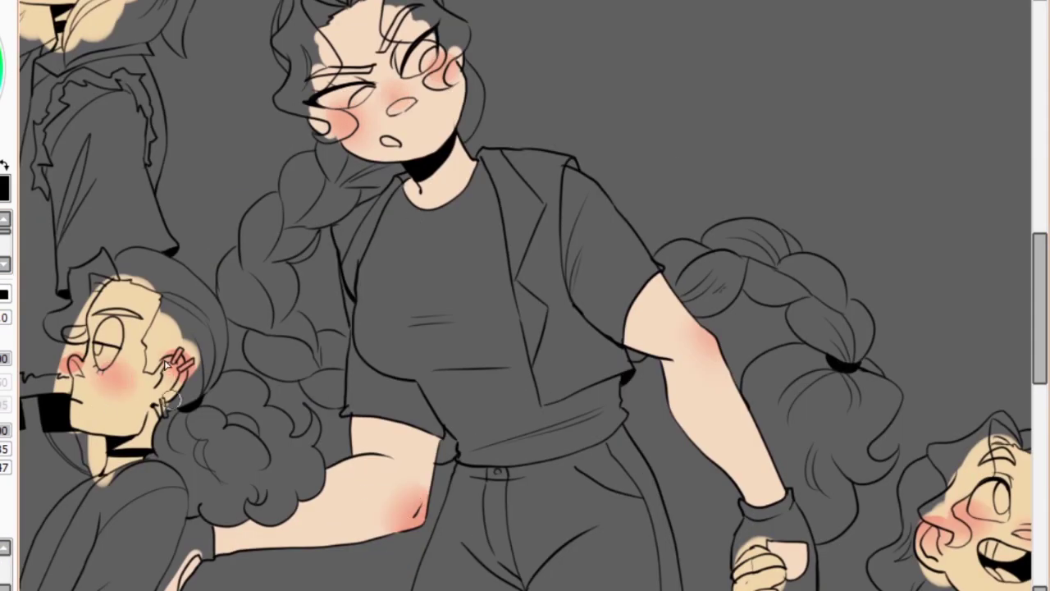
pyautogui.scroll(4, 525, 295)
pyautogui.hscroll(-4, 525, 296)
pyautogui.scroll(-5, 526, 296)
pyautogui.scroll(5, 525, 295)
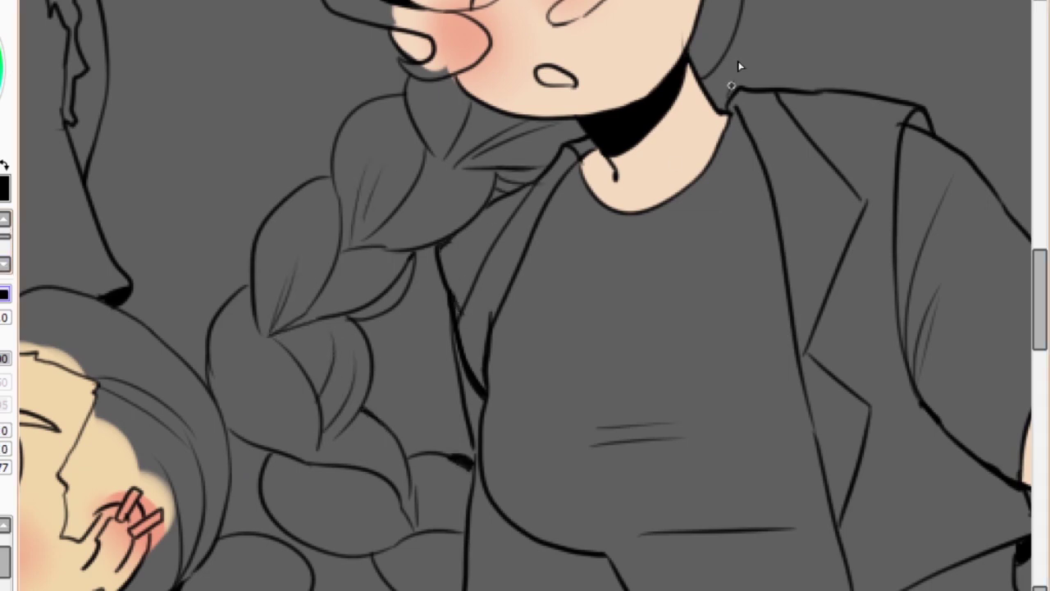
# Fill the hair of the tall adult and the curly-haired child with golden blonde and colour the tall adult's eyebrows brown.
pyautogui.scroll(-5, 859, 273)
pyautogui.scroll(5, 525, 295)
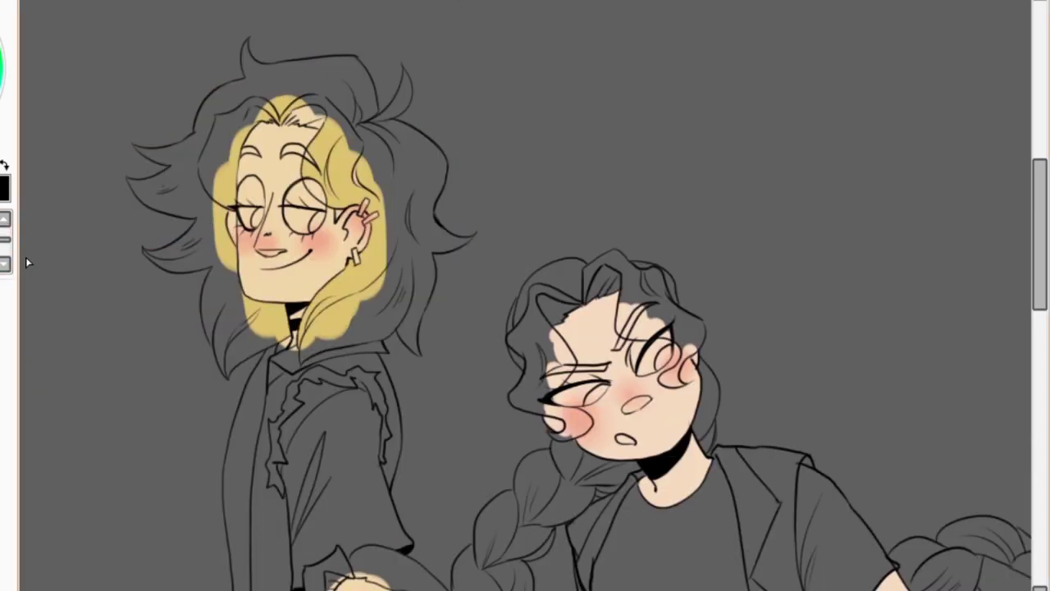
pyautogui.scroll(2, 409, 271)
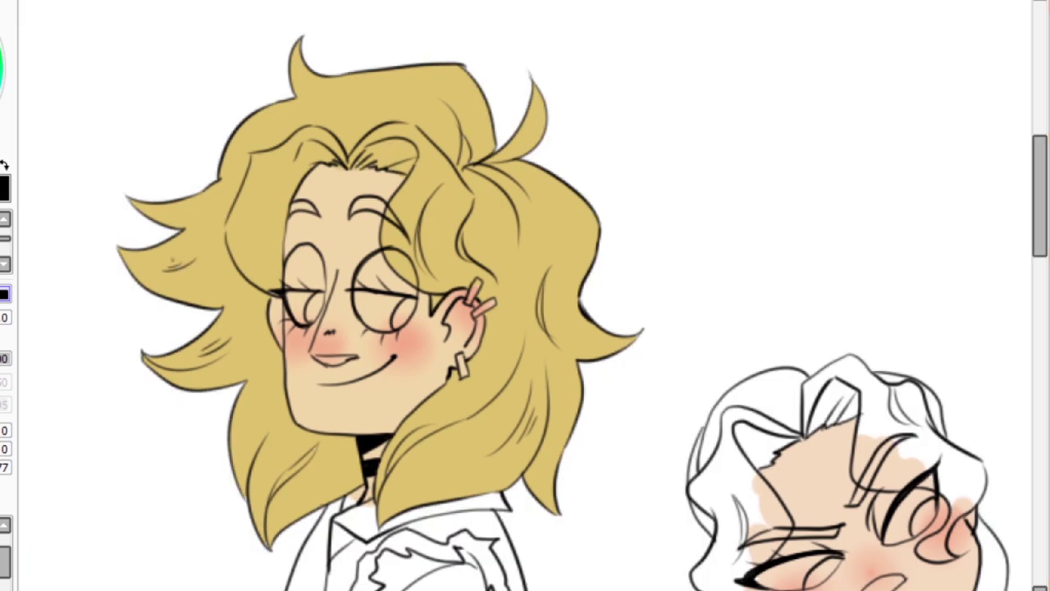
pyautogui.scroll(-8, 379, 214)
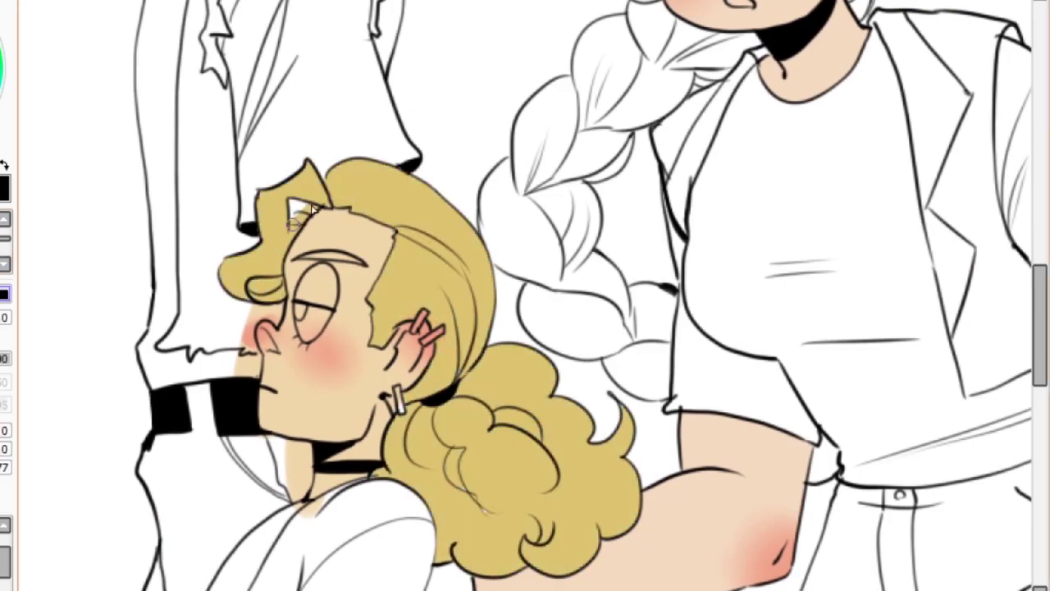
pyautogui.scroll(3, 408, 439)
pyautogui.scroll(-2, 408, 439)
pyautogui.scroll(10, 407, 439)
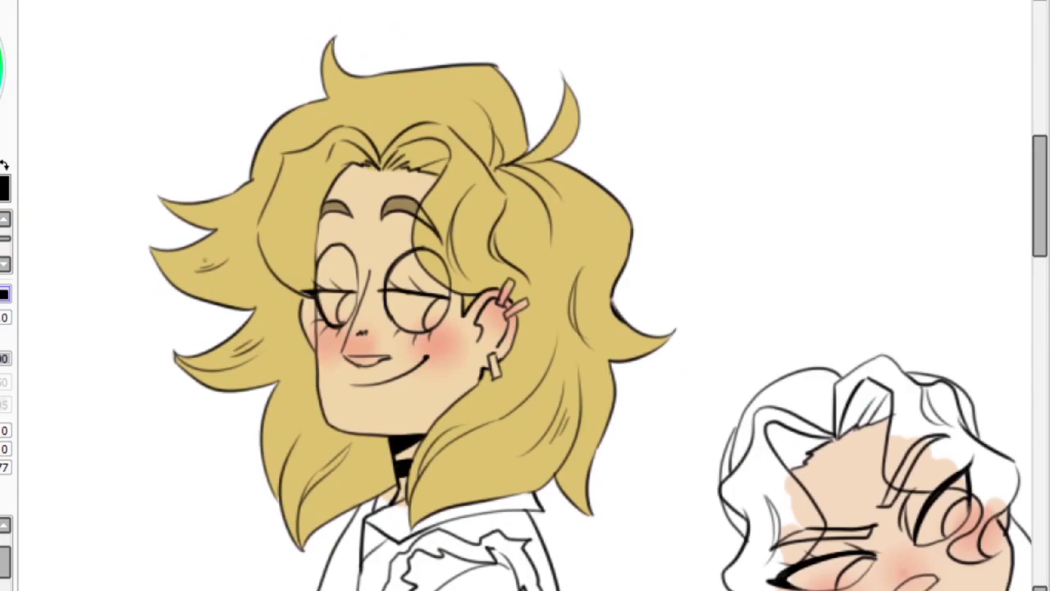
# Colour the tall adult's eyelids dark navy, eye whites pale blue, irises blue and piercings grey.
pyautogui.click(381, 250)
pyautogui.click(273, 289)
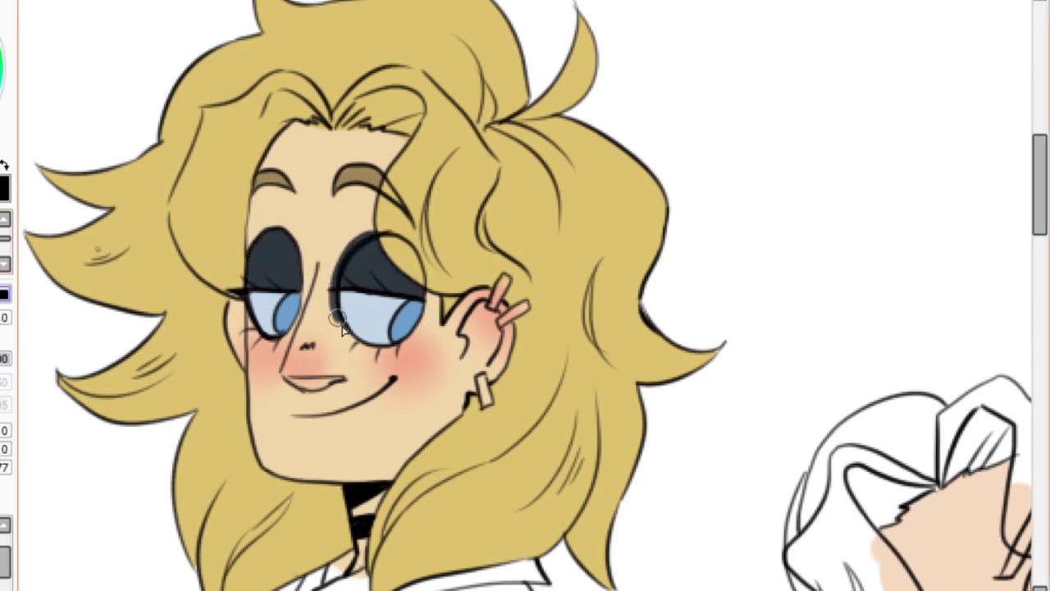
pyautogui.moveTo(343, 324)
pyautogui.mouseDown()
pyautogui.moveTo(246, 309)
pyautogui.moveTo(302, 273)
pyautogui.mouseUp()
pyautogui.moveTo(503, 292); pyautogui.dragTo(484, 393)
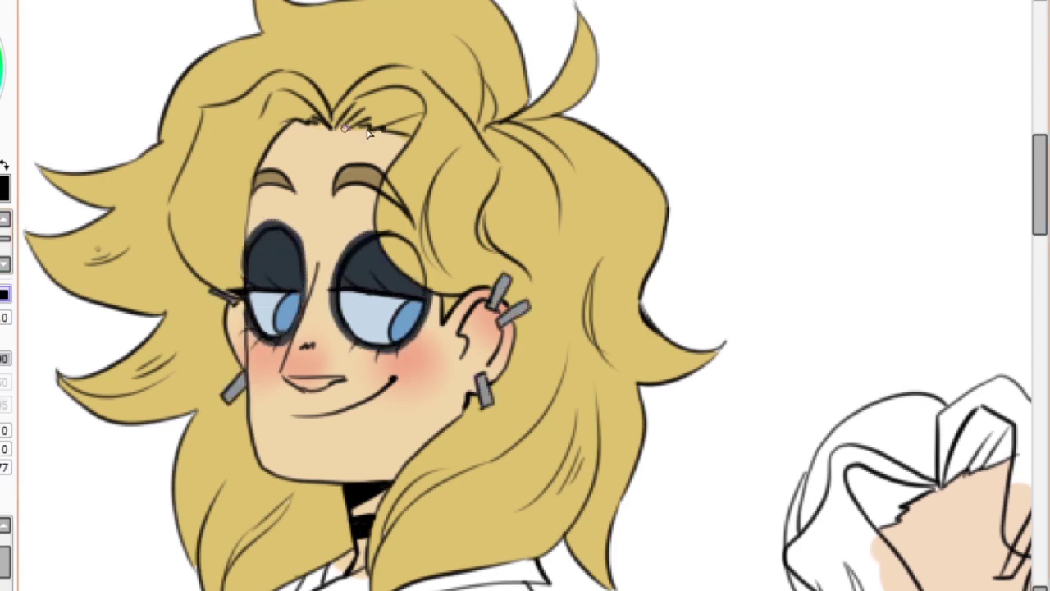
# Colour the curly-haired child's eyebrow brown, eyelid dark navy and eye pale blue with a blue iris.
pyautogui.scroll(-3, 378, 230)
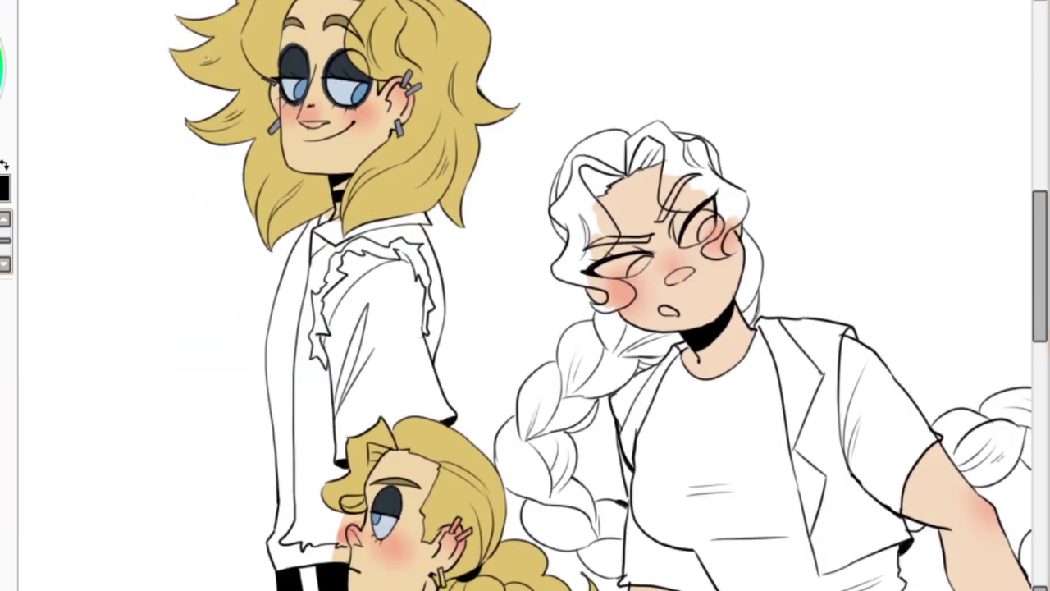
pyautogui.scroll(3, 314, 353)
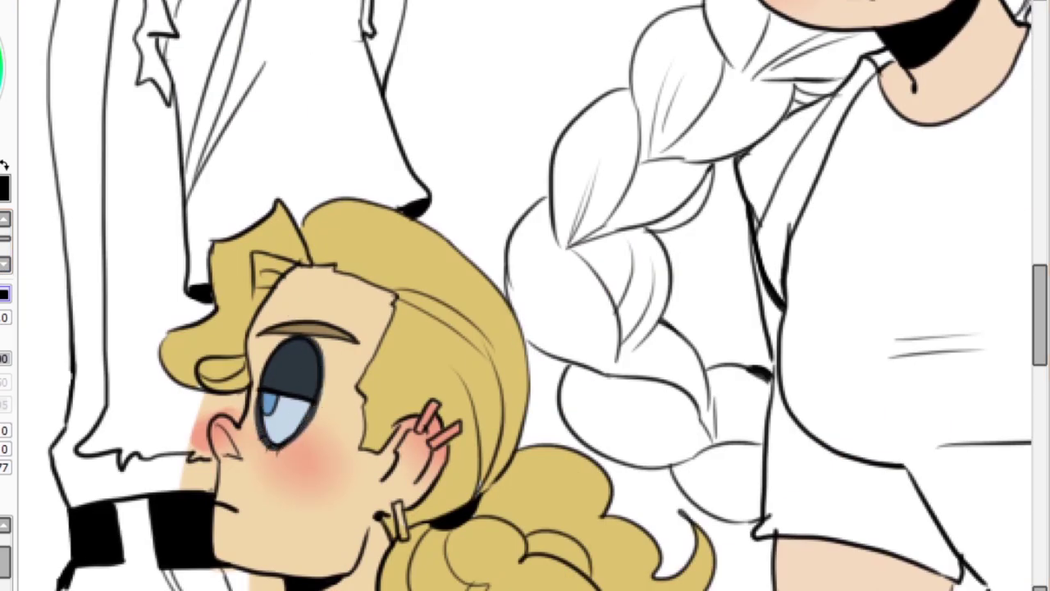
pyautogui.scroll(-3, 301, 382)
# Fill the tall adult's shirt with light blue and the ragged vest with denim blue.
pyautogui.click(300, 382)
pyautogui.scroll(2, 72, 327)
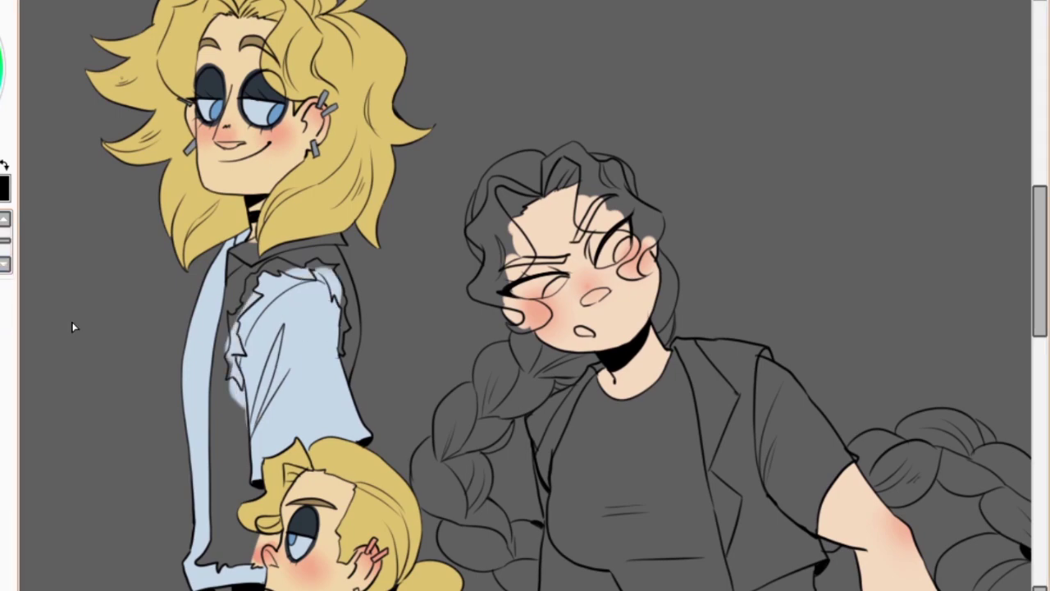
pyautogui.scroll(2, 72, 328)
pyautogui.hscroll(-3, 309, 321)
pyautogui.scroll(3, 265, 476)
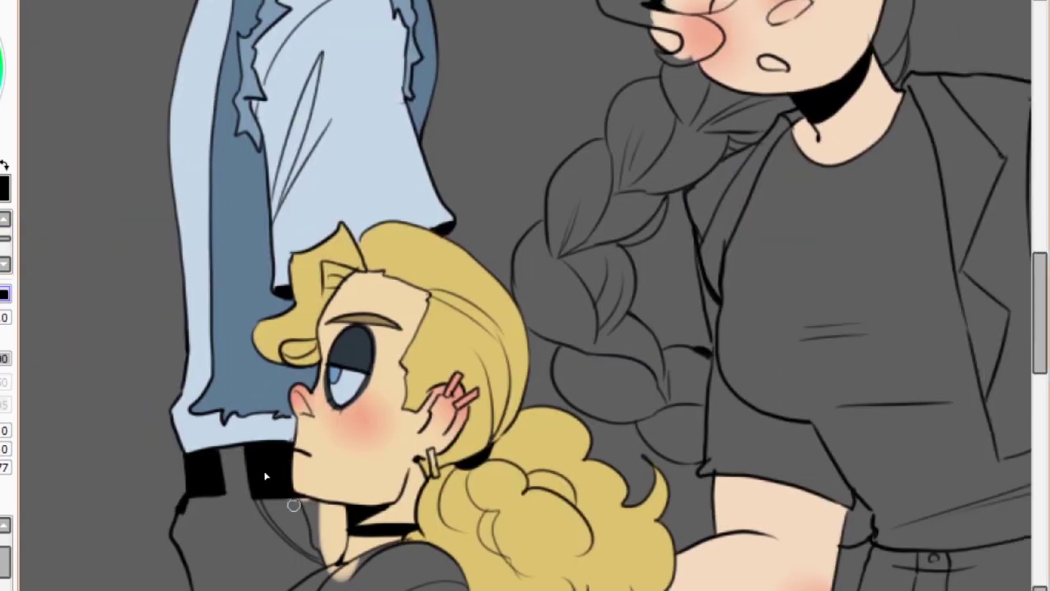
# Fill the tall adult's trousers with denim blue and the curly-haired child's shirt with light blue.
pyautogui.scroll(-3, 266, 476)
pyautogui.scroll(3, 265, 476)
pyautogui.scroll(-3, 265, 476)
pyautogui.click(443, 312)
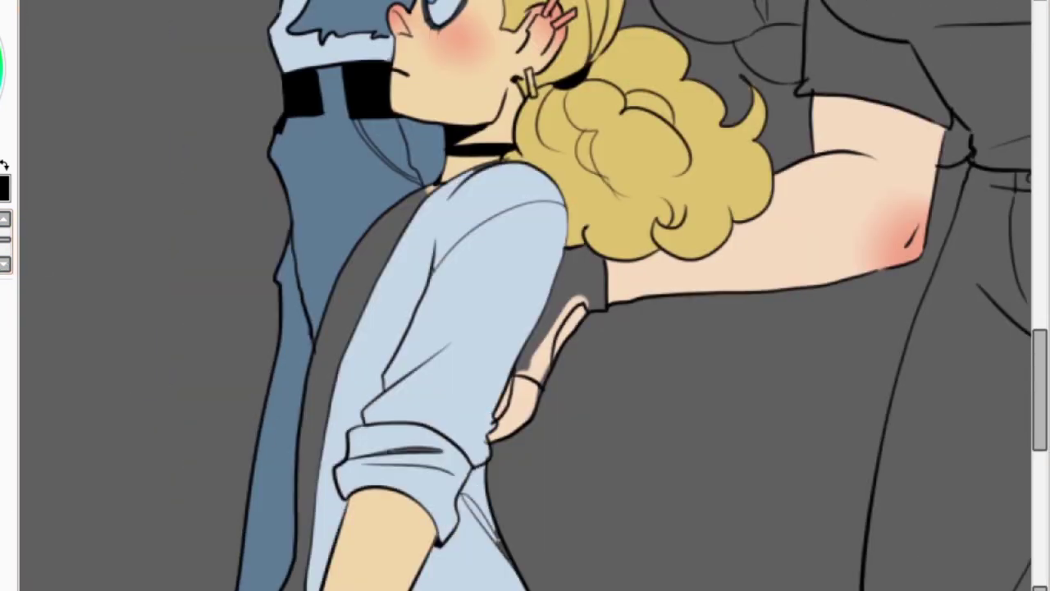
# Fill the middle adult's trousers and fingerless gloves and the curly-haired child's inner garment with dark navy.
pyautogui.scroll(-3, 491, 530)
pyautogui.scroll(-2, 491, 530)
pyautogui.click(765, 393)
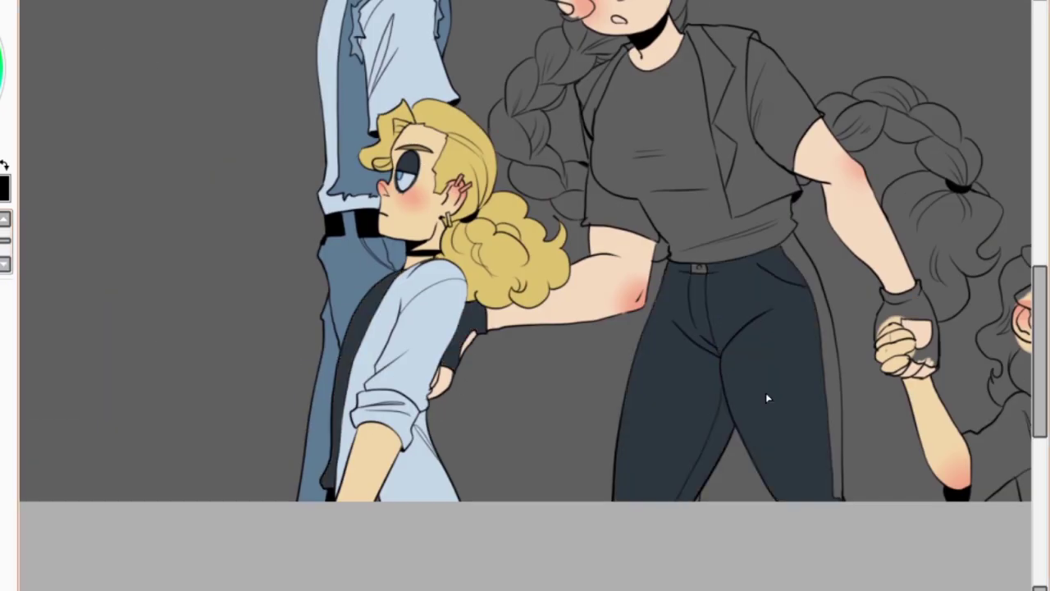
pyautogui.click(813, 369)
pyautogui.click(903, 316)
pyautogui.scroll(3, 943, 345)
pyautogui.hscroll(2, 821, 329)
pyautogui.scroll(-3, 525, 329)
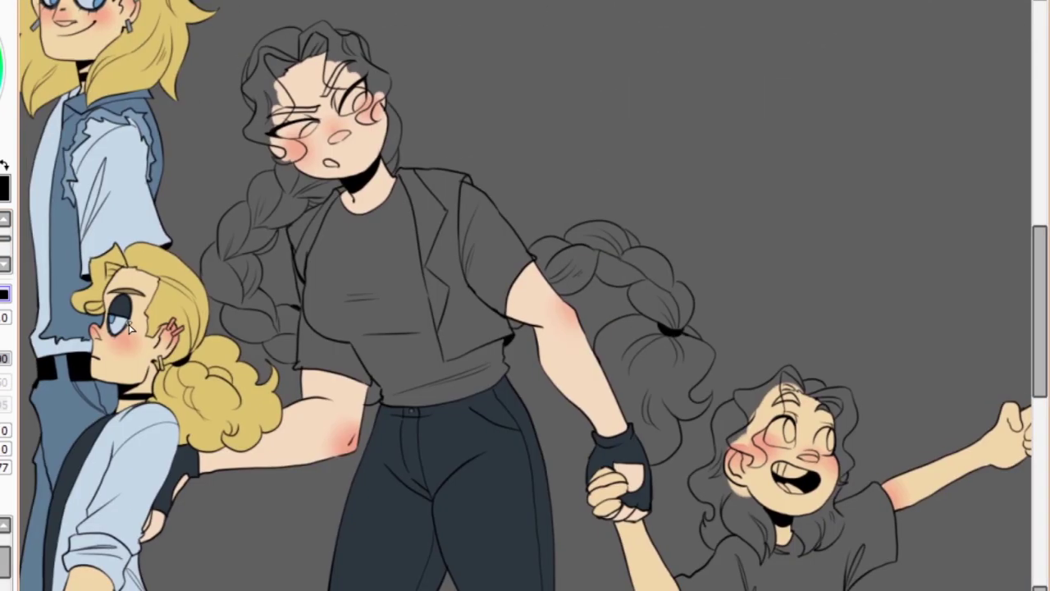
# Fill the gap under the middle adult's vest with black and colour the vest dark navy.
pyautogui.click(361, 386)
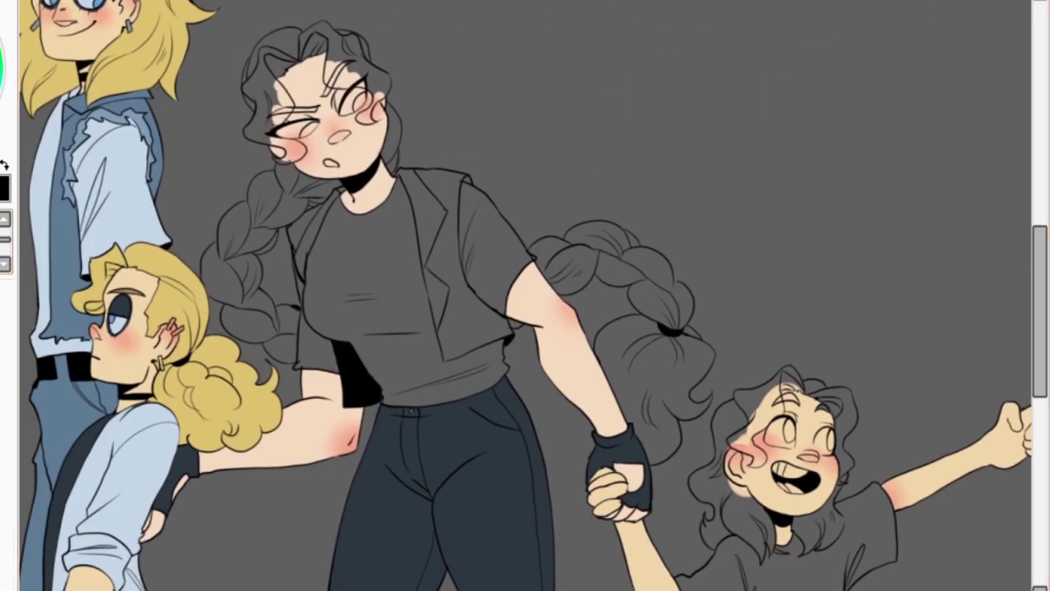
pyautogui.click(435, 270)
pyautogui.scroll(3, 377, 344)
pyautogui.click(382, 246)
pyautogui.scroll(-3, 525, 296)
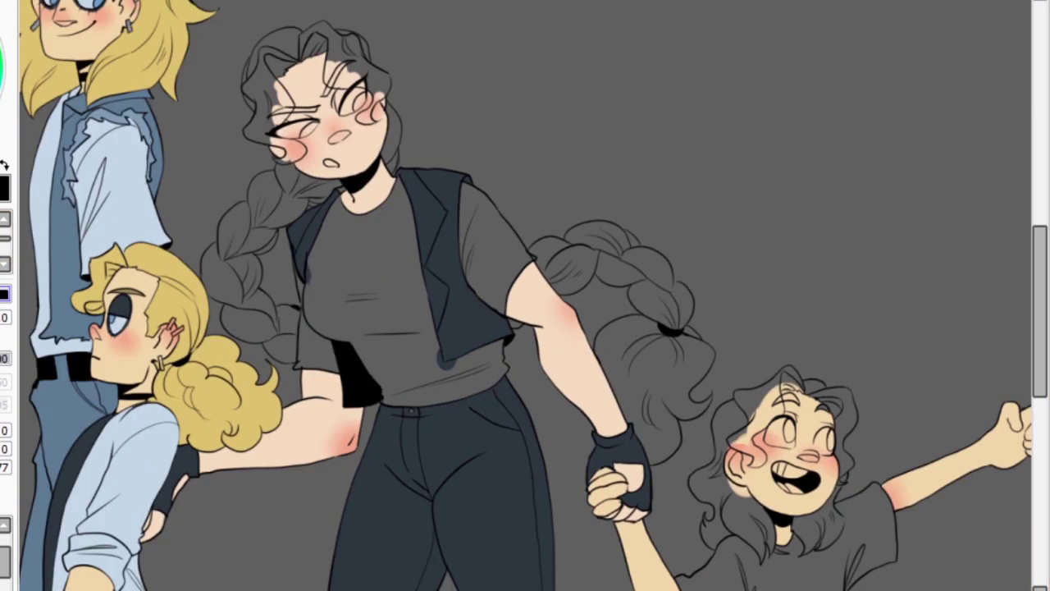
# Fill the middle adult's T-shirt, including both sleeves, with slate blue.
pyautogui.click(318, 345)
pyautogui.click(493, 246)
pyautogui.scroll(3, 538, 246)
pyautogui.click(491, 433)
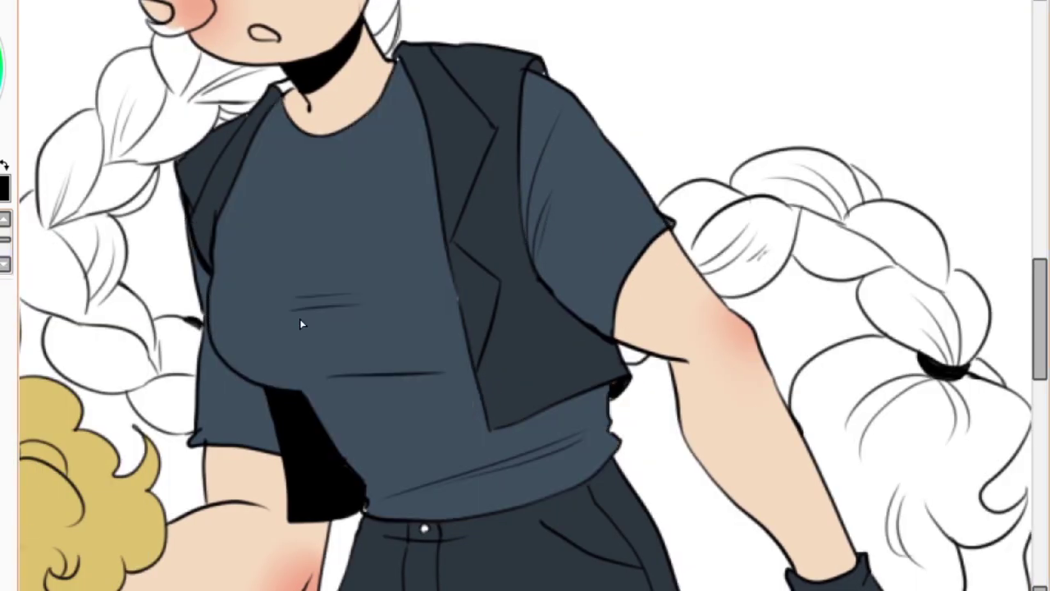
pyautogui.scroll(-3, 299, 318)
pyautogui.scroll(3, 312, 439)
# Fill the middle adult's hair and front braid with orange and colour the eyebrows brown.
pyautogui.click(312, 439)
pyautogui.click(287, 164)
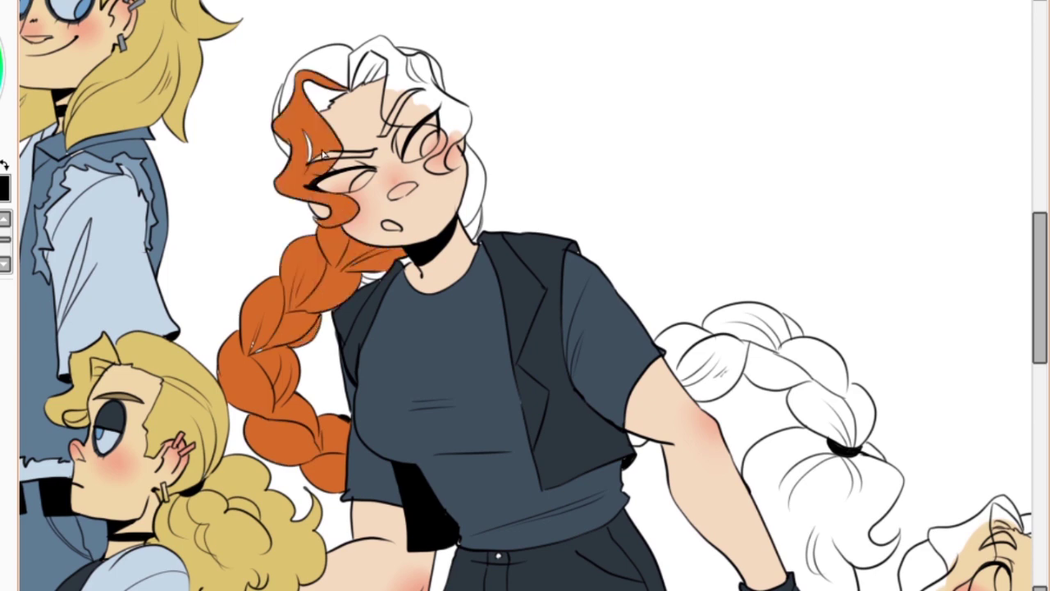
pyautogui.click(316, 78)
pyautogui.click(739, 353)
pyautogui.click(821, 508)
pyautogui.scroll(3, 361, 33)
pyautogui.click(13, 205)
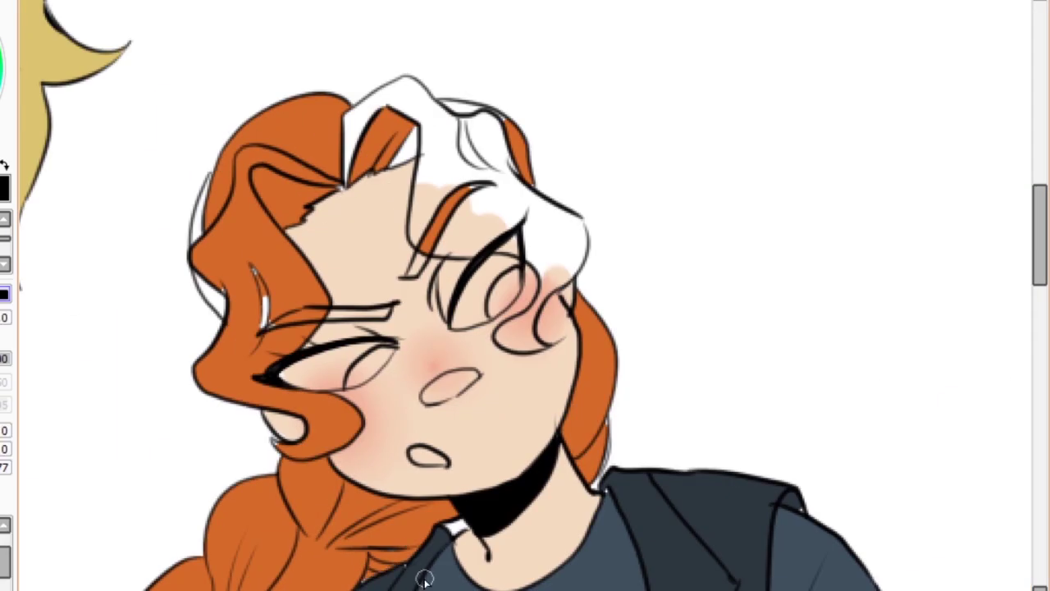
pyautogui.moveTo(377, 170)
pyautogui.mouseDown()
pyautogui.moveTo(544, 176)
pyautogui.moveTo(497, 242)
pyautogui.mouseUp()
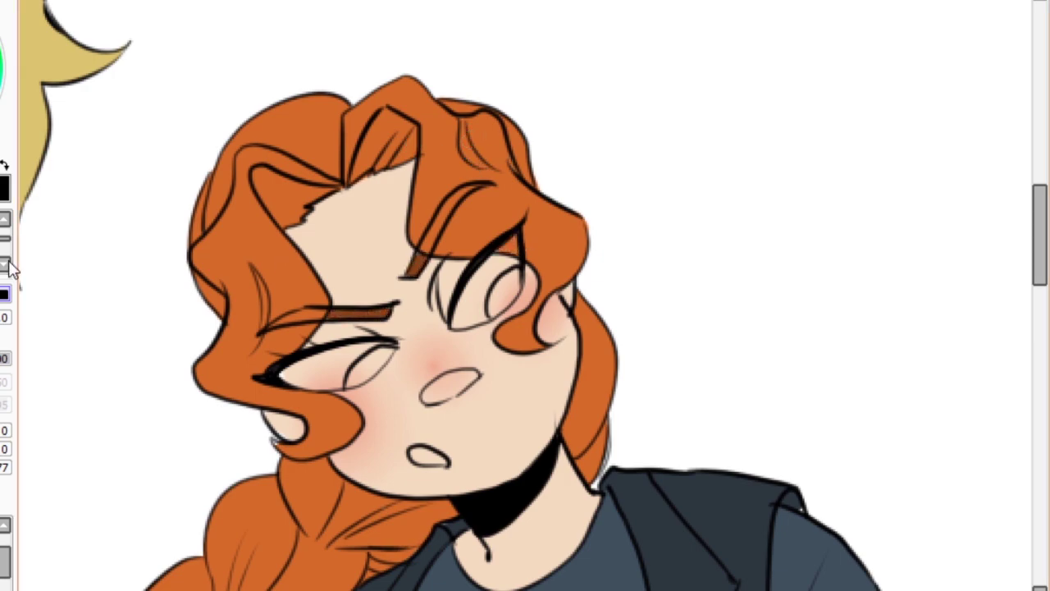
# Touch up the orange fill along the middle adult's trailing braid and its loose tail.
pyautogui.scroll(-5, 178, 355)
pyautogui.hscroll(8, 525, 295)
pyautogui.moveTo(238, 156); pyautogui.dragTo(324, 183)
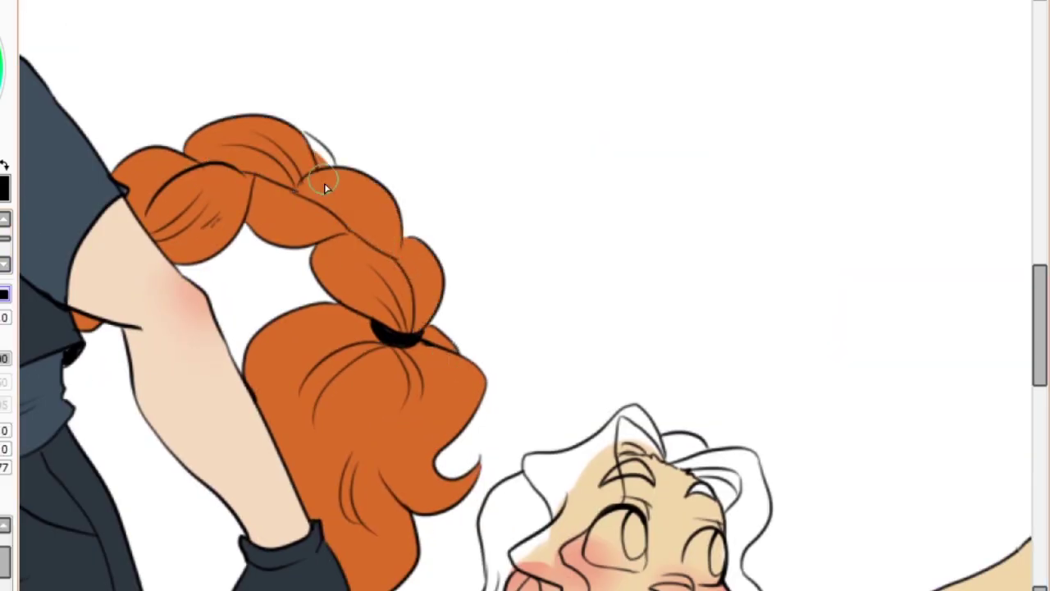
pyautogui.hscroll(-4, 324, 183)
pyautogui.scroll(-2, 299, 483)
pyautogui.hscroll(5, 525, 295)
pyautogui.scroll(-1, 526, 295)
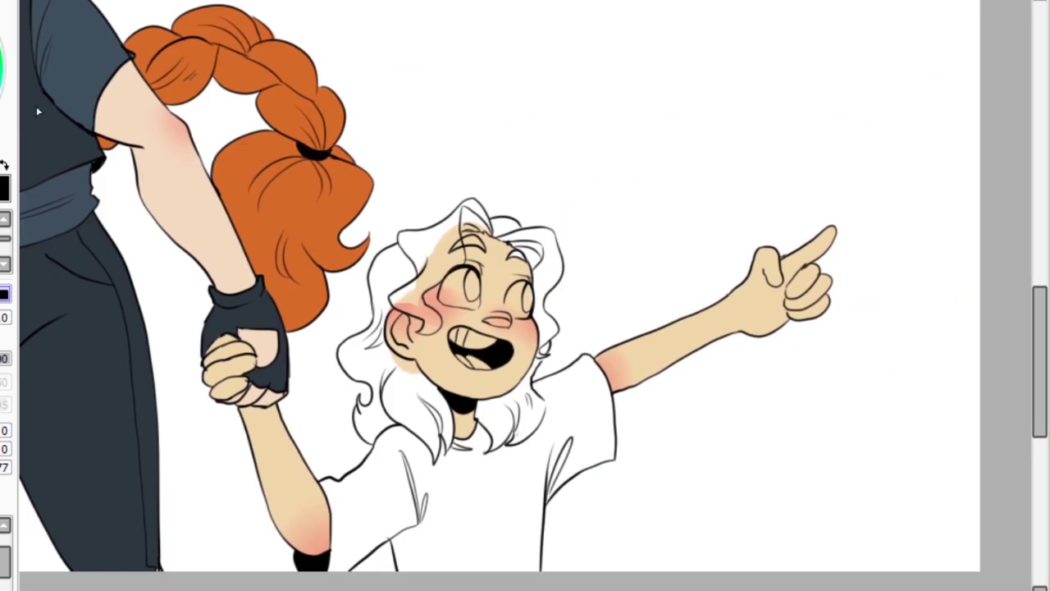
# Paint the pointing child's wavy hair dark auburn red.
pyautogui.moveTo(394, 246)
pyautogui.mouseDown()
pyautogui.moveTo(353, 443)
pyautogui.moveTo(533, 320)
pyautogui.mouseUp()
pyautogui.scroll(2, 61, 564)
pyautogui.moveTo(431, 179)
pyautogui.mouseDown()
pyautogui.moveTo(492, 201)
pyautogui.moveTo(546, 246)
pyautogui.mouseUp()
pyautogui.moveTo(575, 443); pyautogui.dragTo(472, 538)
pyautogui.moveTo(460, 501); pyautogui.dragTo(525, 431)
pyautogui.scroll(-3, 513, 238)
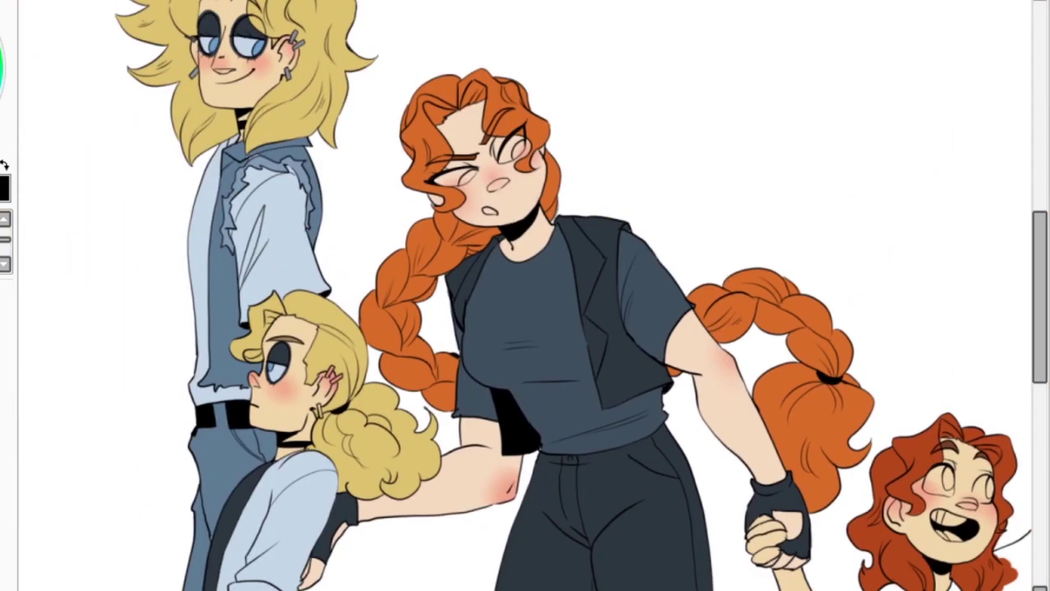
# Colour the pointing child's eyebrows brown and paint both eye whites pale blue.
pyautogui.scroll(3, 525, 295)
pyautogui.hscroll(5, 525, 295)
pyautogui.moveTo(373, 295); pyautogui.dragTo(385, 322)
pyautogui.moveTo(450, 297); pyautogui.dragTo(463, 334)
pyautogui.moveTo(369, 279); pyautogui.dragTo(386, 316)
pyautogui.moveTo(451, 283); pyautogui.dragTo(472, 324)
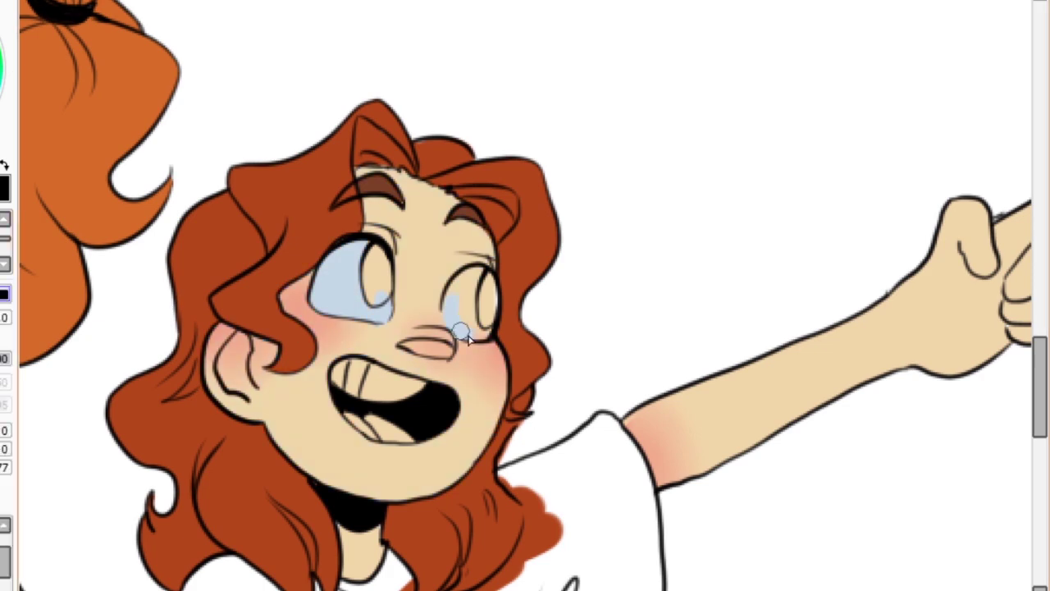
pyautogui.scroll(-3, 525, 296)
pyautogui.scroll(3, 526, 295)
# Fill the pointing child's T-shirt with dark navy and paint black wristbands on both wrists.
pyautogui.click(411, 460)
pyautogui.moveTo(575, 328); pyautogui.dragTo(534, 427)
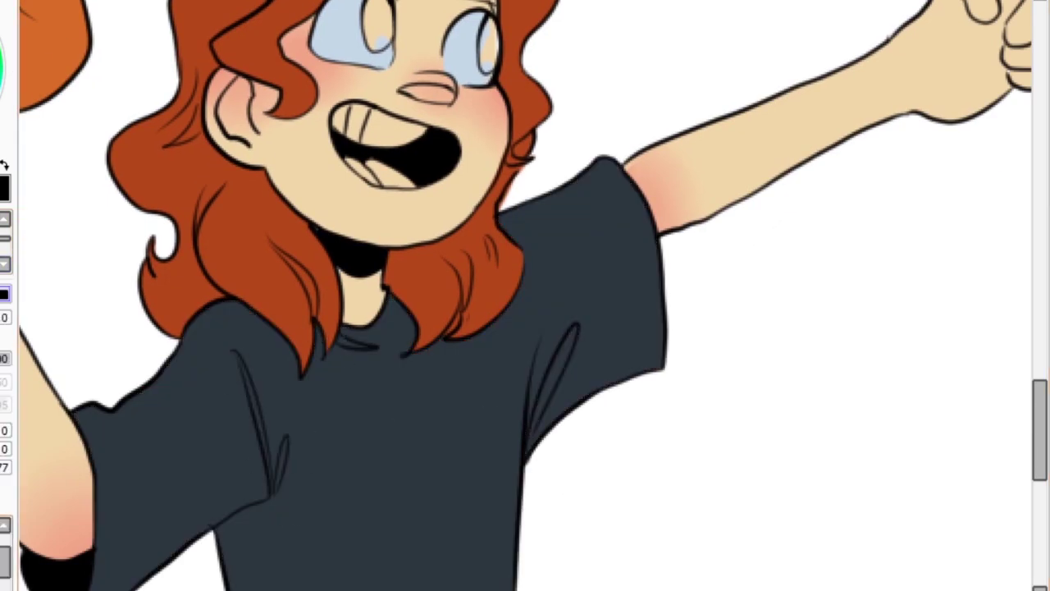
pyautogui.scroll(-2, 187, 415)
pyautogui.moveTo(817, 261); pyautogui.dragTo(829, 314)
pyautogui.moveTo(132, 402); pyautogui.dragTo(187, 414)
pyautogui.moveTo(812, 283); pyautogui.dragTo(874, 254)
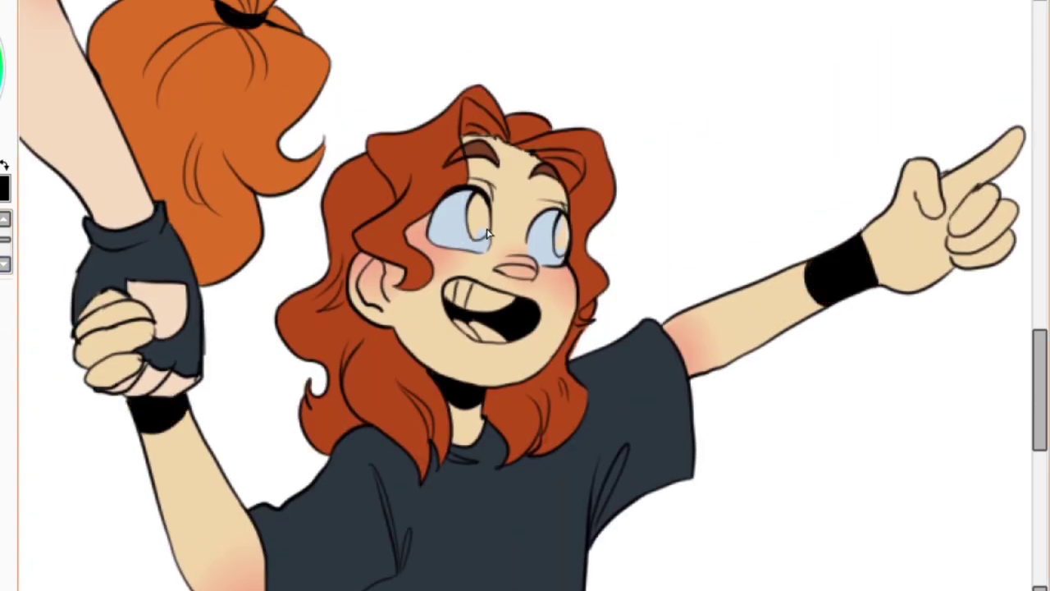
# Colour the irises of the middle adult and pointing child green, and fill in the middle adult's mouth and the child's teeth.
pyautogui.scroll(5, 525, 295)
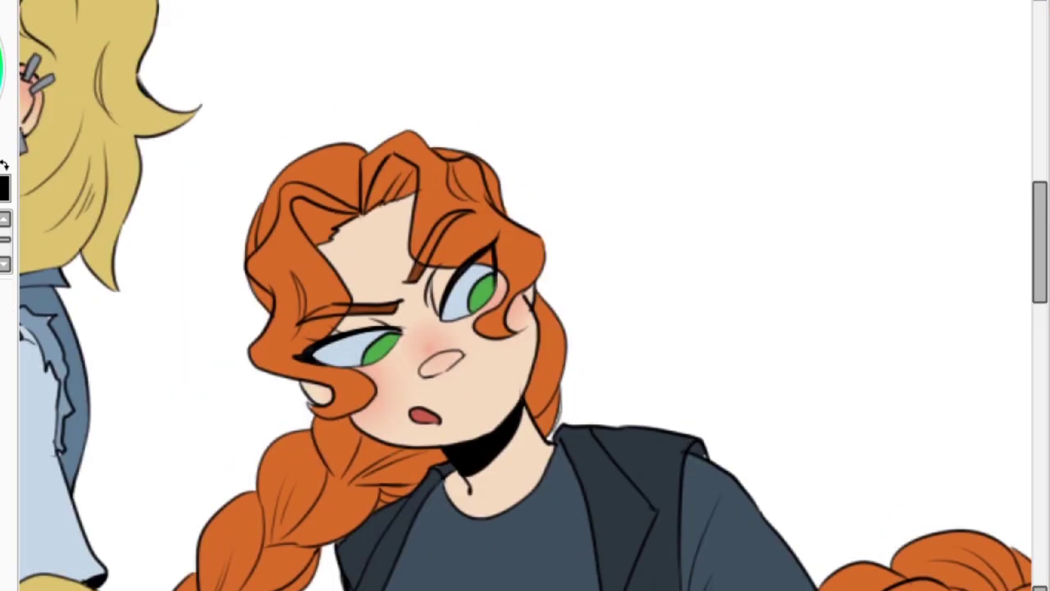
pyautogui.scroll(1, 445, 457)
pyautogui.scroll(-3, 446, 457)
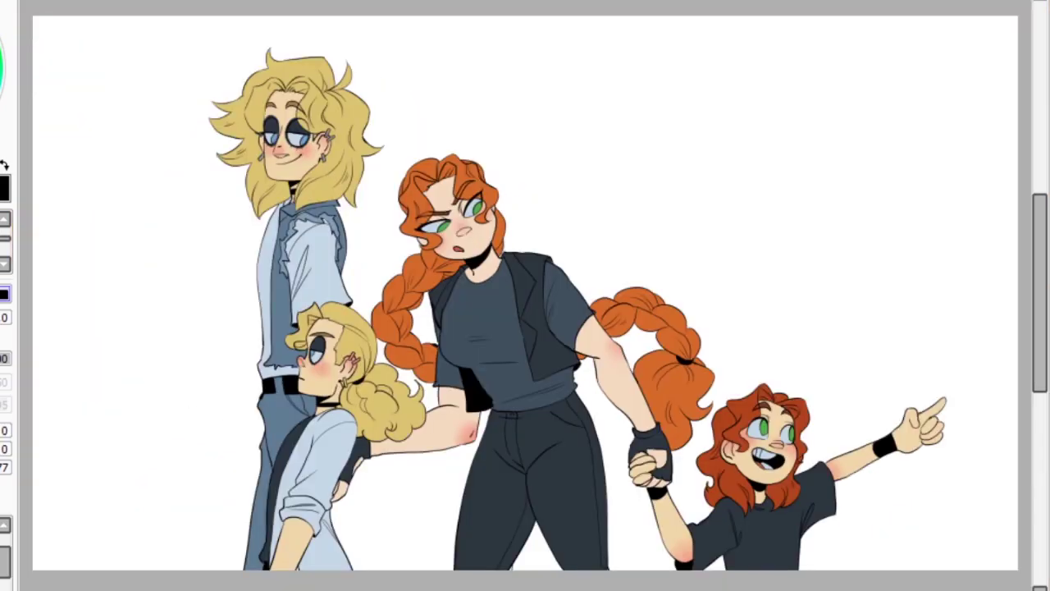
# Paint blue shading on the tall blond adult's hair, forehead, eyelids, nose, ear and neck.
pyautogui.scroll(4, 314, 99)
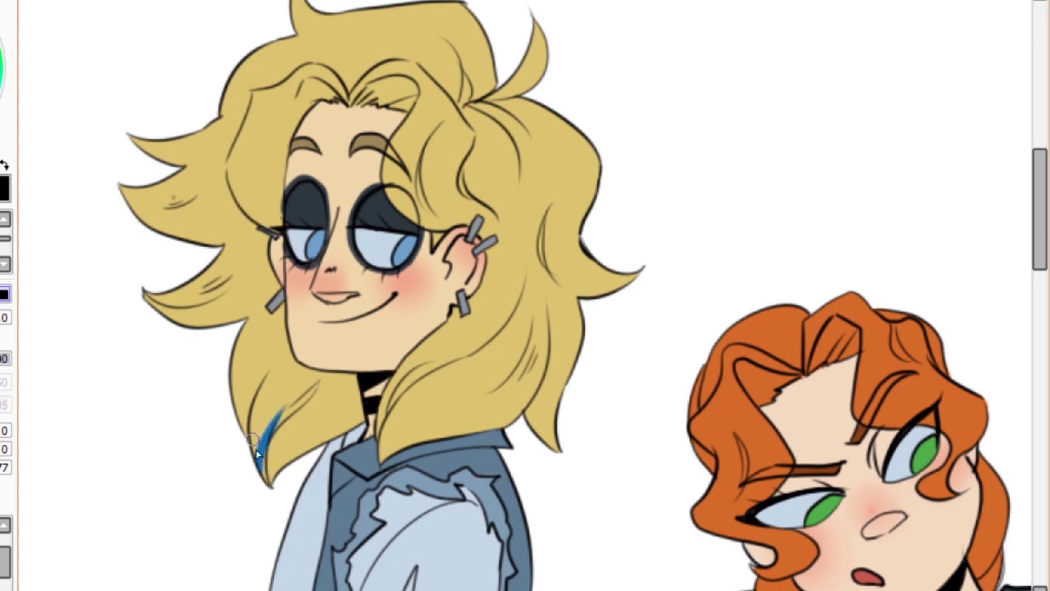
pyautogui.moveTo(332, 379); pyautogui.dragTo(353, 412)
pyautogui.moveTo(383, 456)
pyautogui.mouseDown()
pyautogui.moveTo(485, 312)
pyautogui.moveTo(455, 243)
pyautogui.mouseUp()
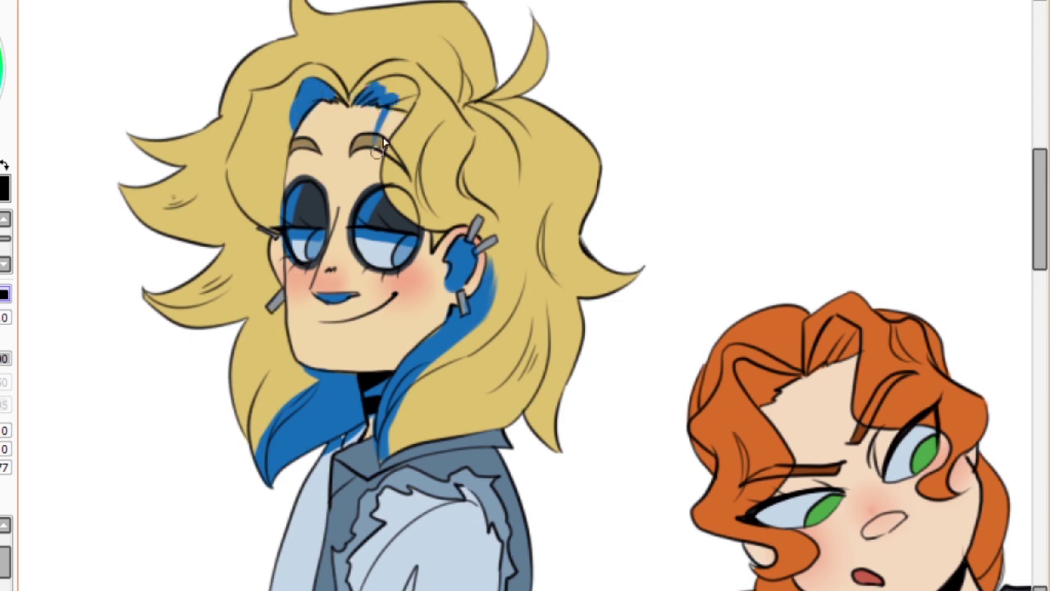
pyautogui.moveTo(201, 271); pyautogui.dragTo(238, 74)
pyautogui.moveTo(246, 230); pyautogui.dragTo(189, 287)
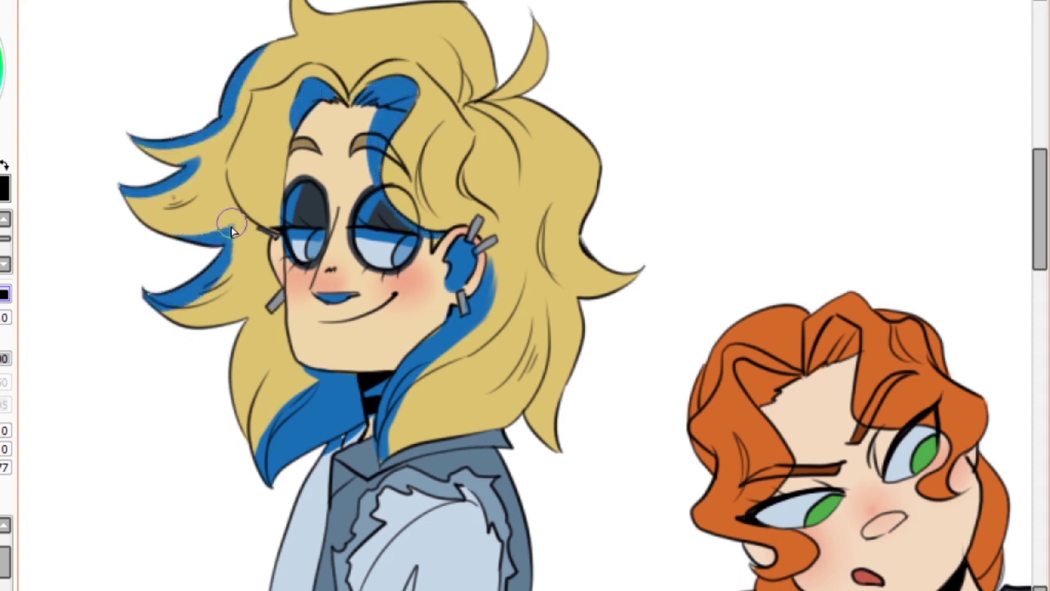
pyautogui.moveTo(247, 451); pyautogui.dragTo(553, 323)
pyautogui.moveTo(624, 283)
pyautogui.mouseDown()
pyautogui.moveTo(486, 89)
pyautogui.moveTo(423, 205)
pyautogui.mouseUp()
# Shade the folds of the tall adult's shirt, sleeve and denim vest with the same blue.
pyautogui.scroll(-2, 423, 206)
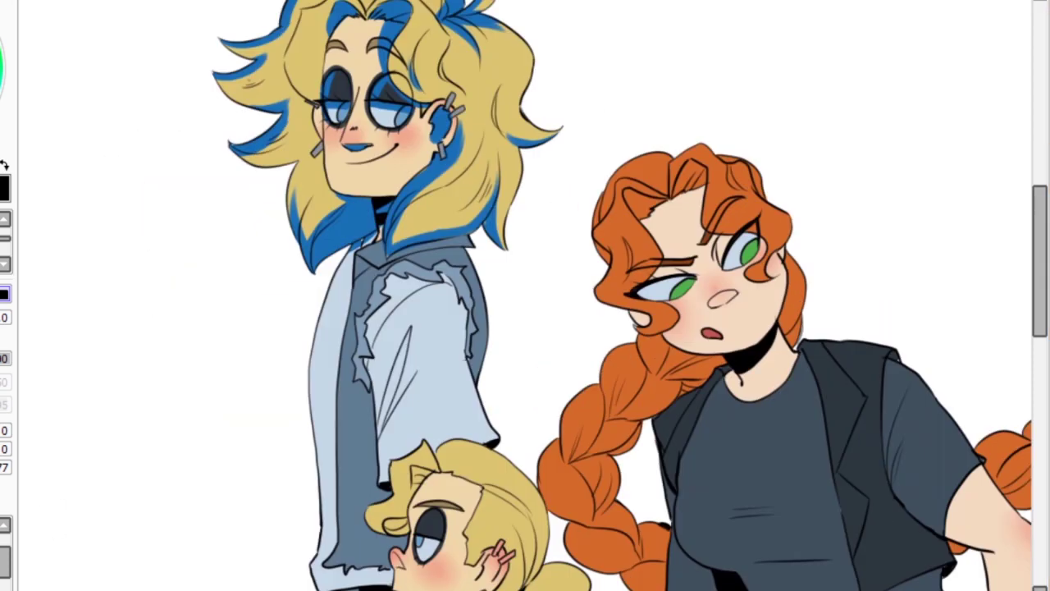
pyautogui.moveTo(386, 369)
pyautogui.mouseDown()
pyautogui.moveTo(386, 509)
pyautogui.moveTo(380, 331)
pyautogui.mouseUp()
pyautogui.scroll(-3, 402, 281)
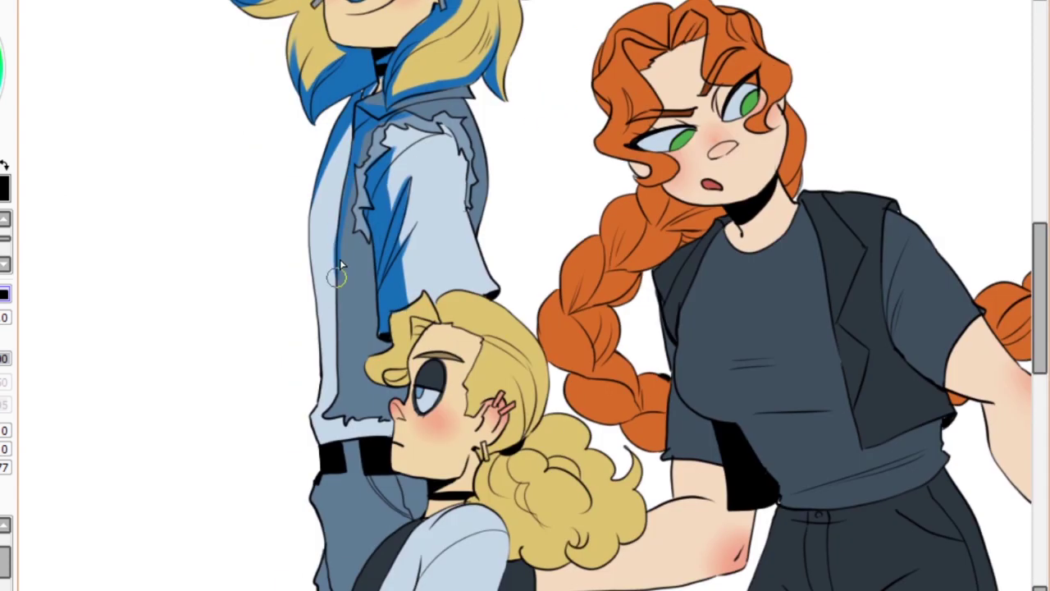
pyautogui.moveTo(341, 181); pyautogui.dragTo(324, 427)
pyautogui.hotkey('ctrl', 'z')
pyautogui.scroll(2, 196, 329)
# Shade the blond child's fringe, swept-back hair and eyelid blue.
pyautogui.moveTo(236, 246); pyautogui.dragTo(196, 336)
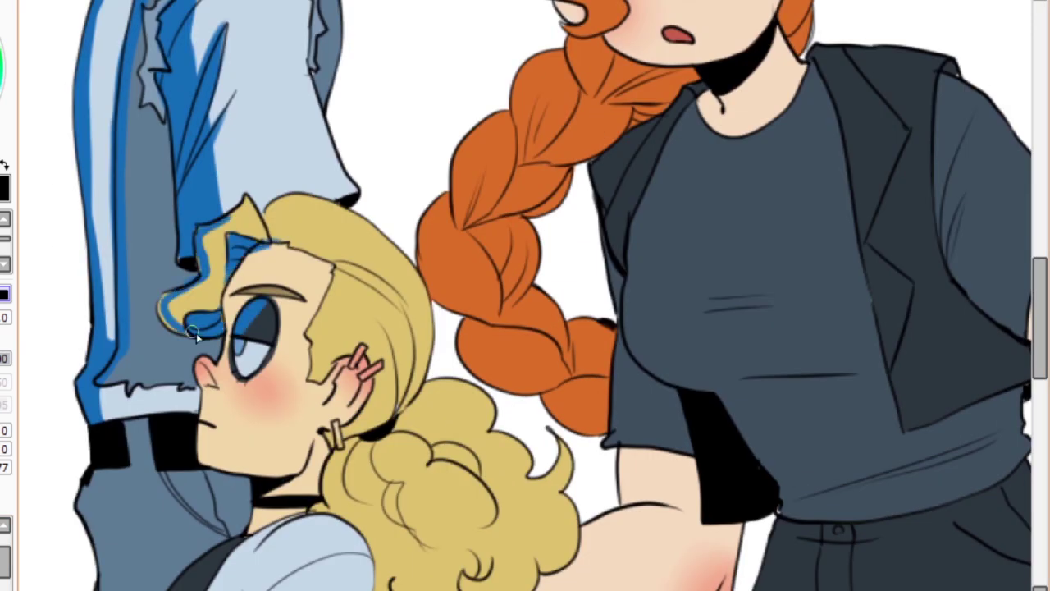
pyautogui.moveTo(240, 201); pyautogui.dragTo(406, 332)
pyautogui.hotkey('ctrl', 'z')
pyautogui.scroll(3, 390, 29)
pyautogui.scroll(-5, 341, 319)
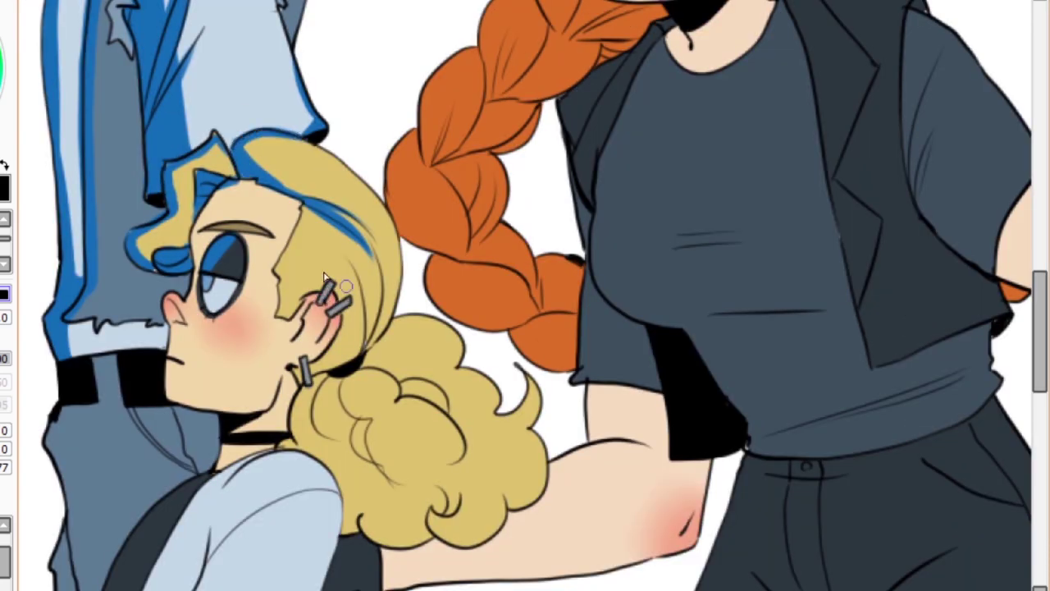
# Shade the tall adult's jeans and the blond child's nose, ear, vest and rolled-up sleeve blue.
pyautogui.scroll(-2, 172, 322)
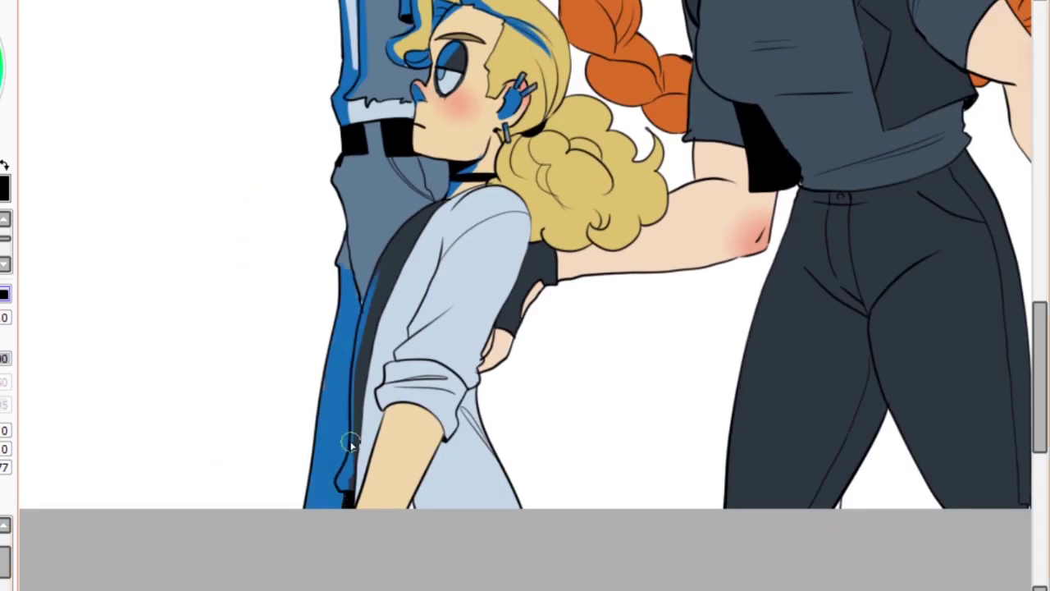
pyautogui.moveTo(369, 164); pyautogui.dragTo(336, 288)
pyautogui.moveTo(385, 402); pyautogui.dragTo(430, 308)
pyautogui.scroll(-2, 357, 303)
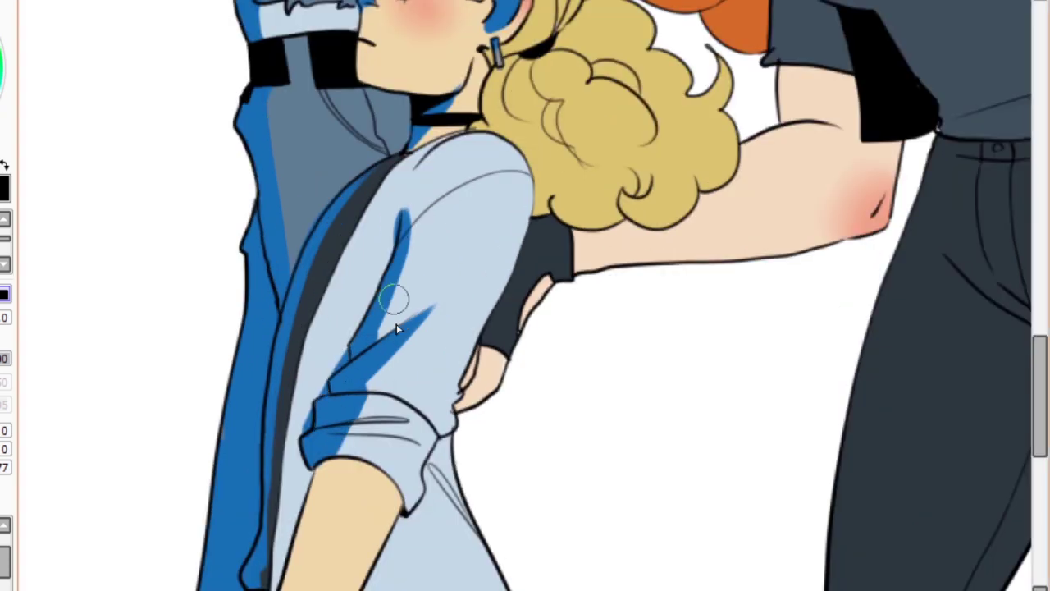
pyautogui.moveTo(259, 425); pyautogui.dragTo(288, 443)
pyautogui.scroll(2, 271, 410)
pyautogui.moveTo(264, 390); pyautogui.dragTo(265, 488)
# Paint blue shading on the underside and inner curls of the blond child's ponytail.
pyautogui.scroll(2, 345, 394)
pyautogui.moveTo(398, 136); pyautogui.dragTo(406, 300)
pyautogui.moveTo(353, 202); pyautogui.dragTo(287, 236)
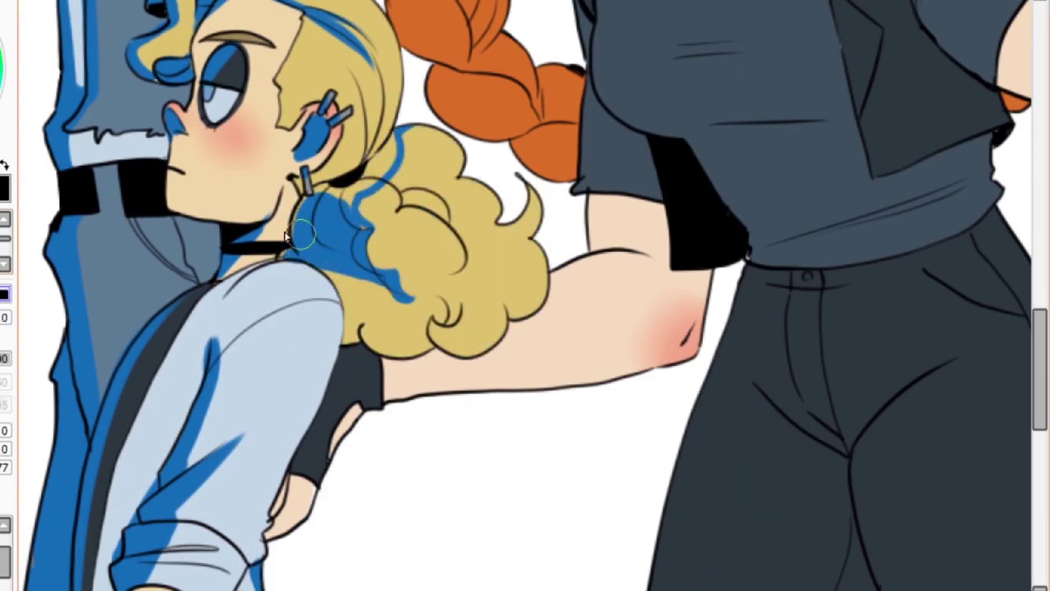
pyautogui.scroll(3, 312, 246)
pyautogui.moveTo(263, 369); pyautogui.dragTo(176, 447)
pyautogui.moveTo(236, 272); pyautogui.dragTo(177, 351)
pyautogui.moveTo(336, 386); pyautogui.dragTo(270, 509)
# Shade each segment of the middle adult's braid beside the blond child blue.
pyautogui.moveTo(304, 329); pyautogui.dragTo(444, 435)
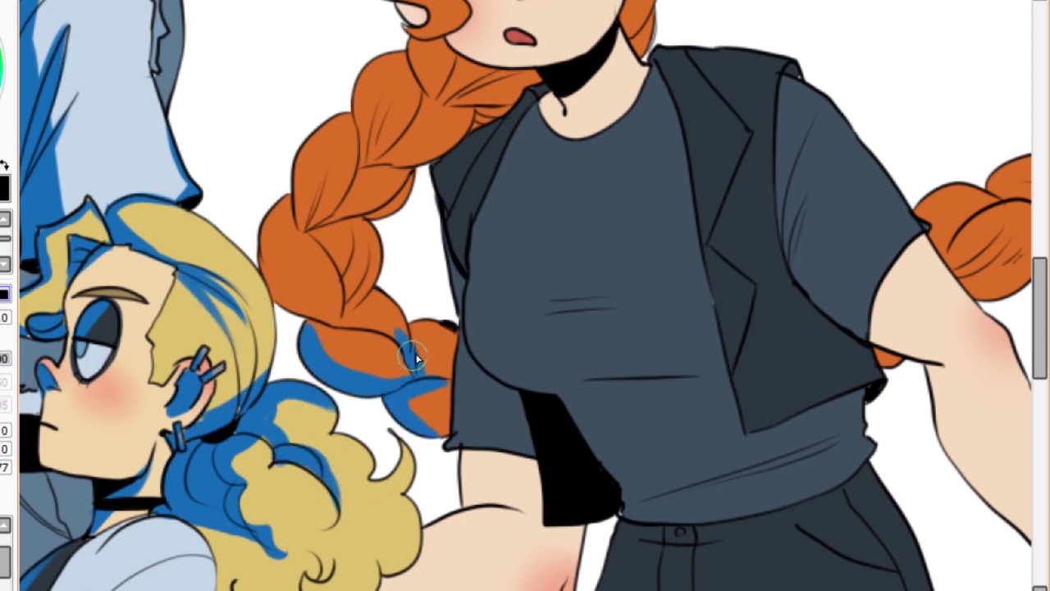
pyautogui.moveTo(423, 365); pyautogui.dragTo(263, 205)
pyautogui.moveTo(267, 284); pyautogui.dragTo(305, 147)
pyautogui.scroll(3, 328, 246)
pyautogui.moveTo(304, 217)
pyautogui.mouseDown()
pyautogui.moveTo(345, 283)
pyautogui.moveTo(329, 341)
pyautogui.mouseUp()
pyautogui.moveTo(382, 262); pyautogui.dragTo(490, 322)
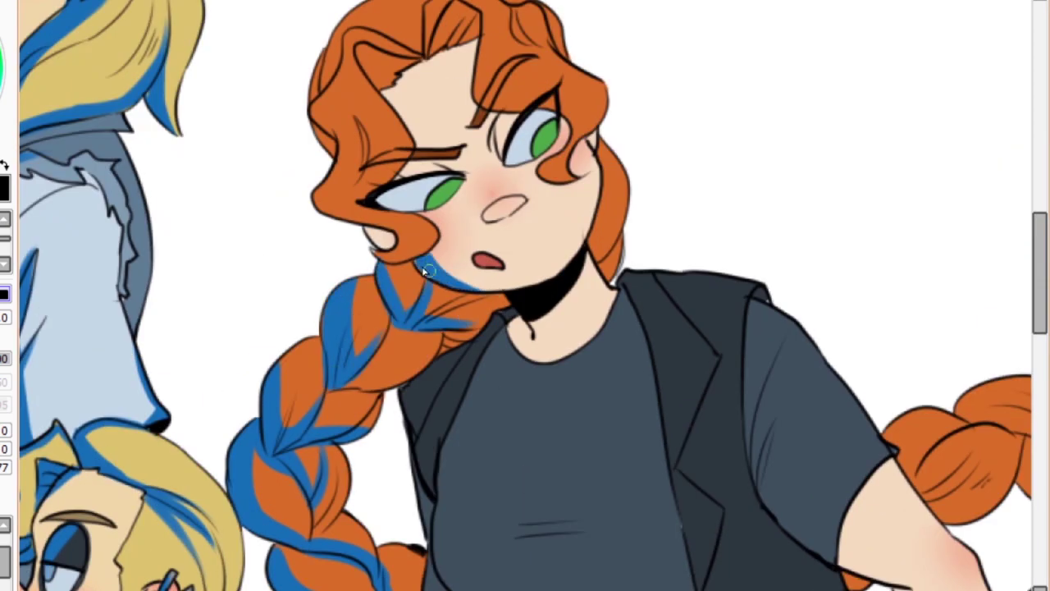
# Shade the middle adult's jaw, neck, front hair, forehead, eyes and nose blue.
pyautogui.moveTo(589, 255); pyautogui.dragTo(503, 324)
pyautogui.scroll(3, 358, 357)
pyautogui.moveTo(359, 357)
pyautogui.mouseDown()
pyautogui.moveTo(438, 89)
pyautogui.moveTo(394, 230)
pyautogui.mouseUp()
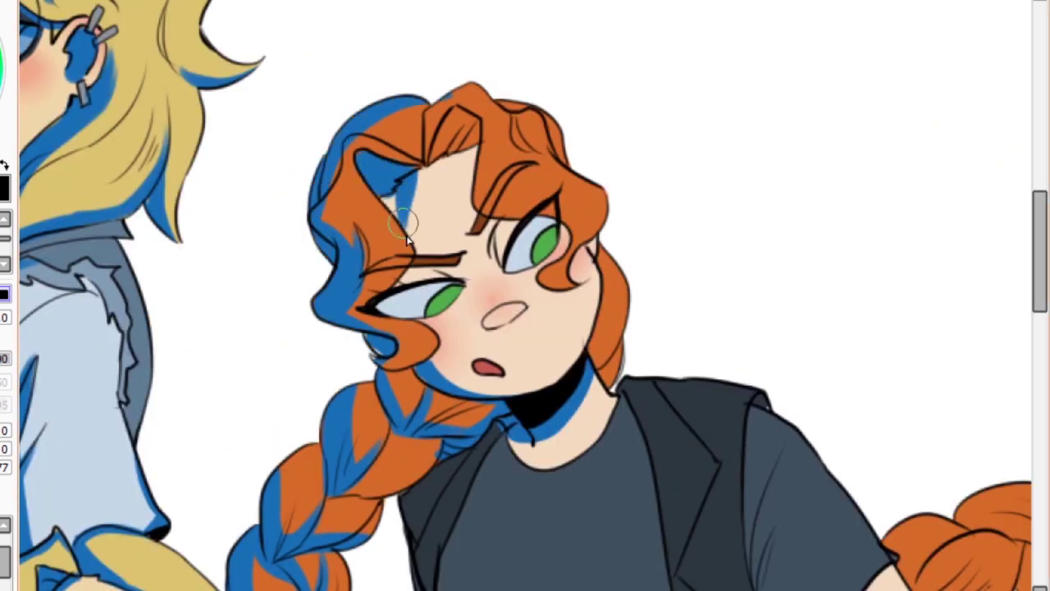
pyautogui.moveTo(460, 106)
pyautogui.mouseDown()
pyautogui.moveTo(428, 164)
pyautogui.moveTo(443, 95)
pyautogui.mouseUp()
pyautogui.moveTo(378, 310); pyautogui.dragTo(458, 286)
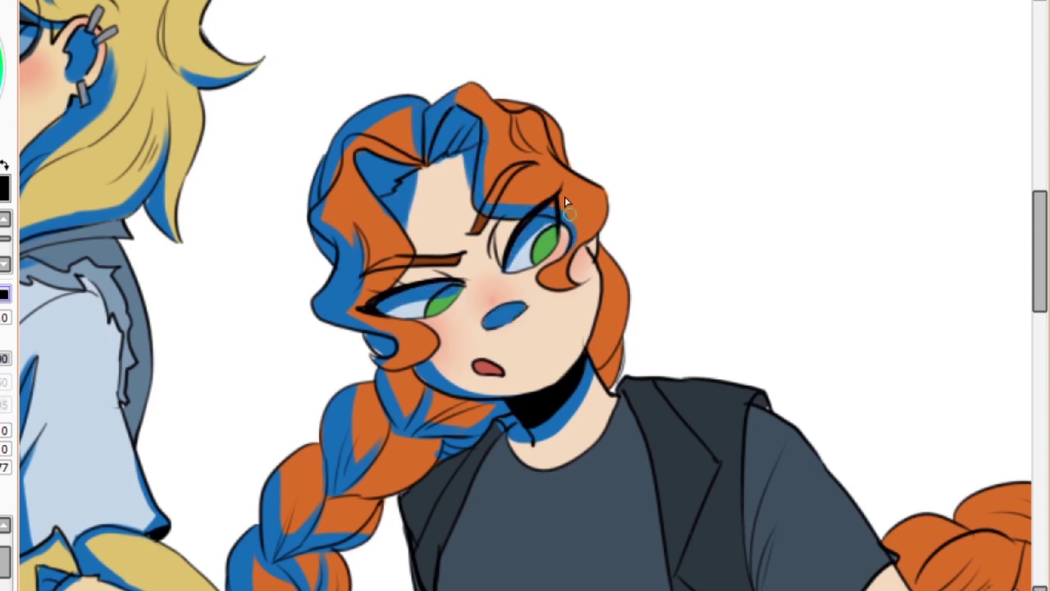
# Shade the side and underbust of the middle adult's shirt and the adjoining vest edge blue.
pyautogui.scroll(-5, 224, 529)
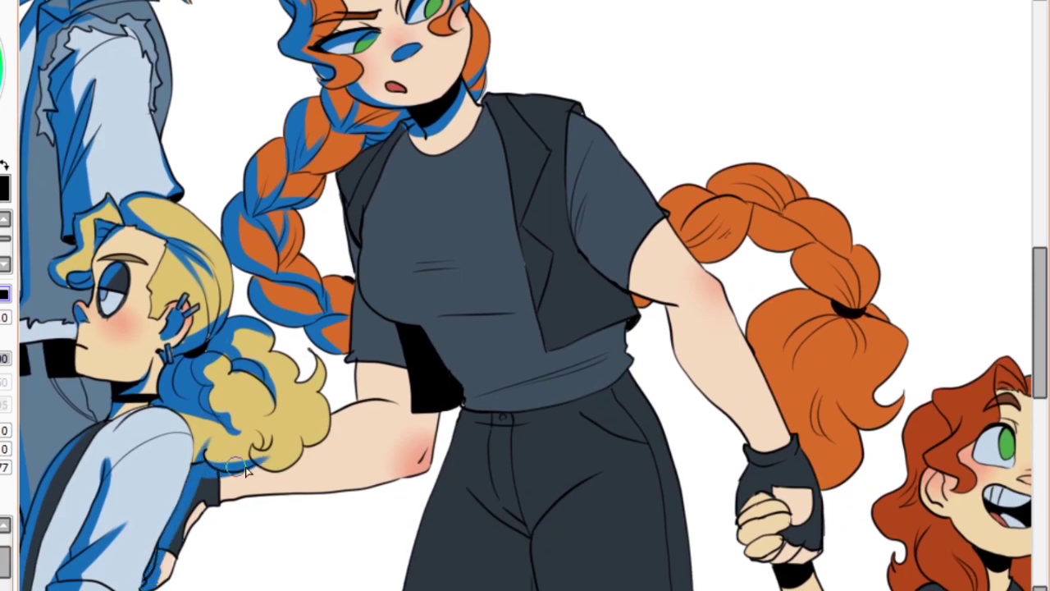
pyautogui.moveTo(344, 171); pyautogui.dragTo(425, 318)
pyautogui.moveTo(409, 131); pyautogui.dragTo(349, 206)
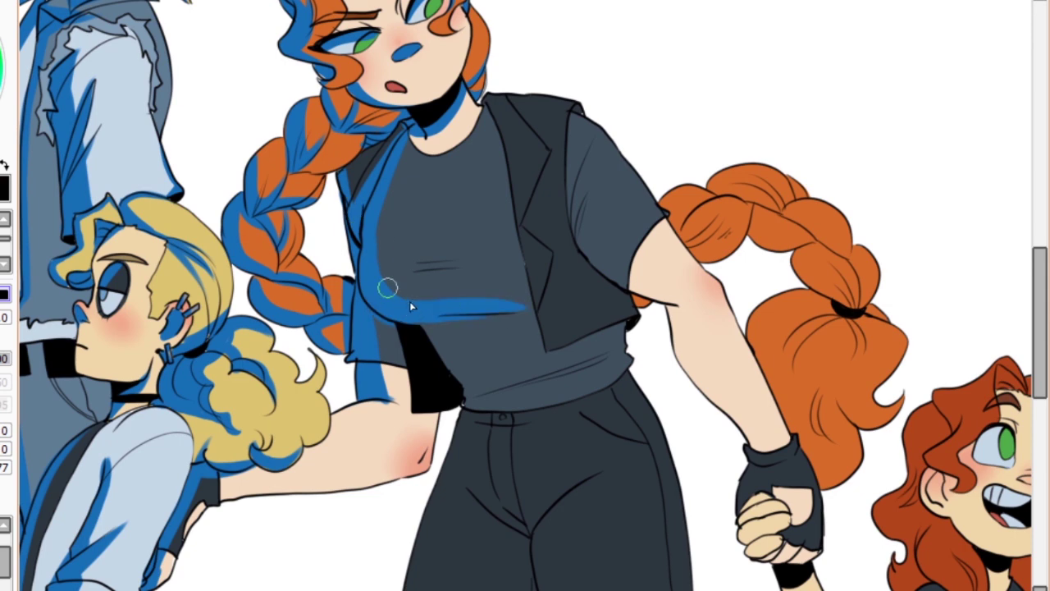
pyautogui.moveTo(411, 306); pyautogui.dragTo(513, 328)
# Shade the middle adult's waist, both arms and the clasped hands blue, continuing down the pointing child's forearm.
pyautogui.moveTo(382, 328); pyautogui.dragTo(414, 468)
pyautogui.moveTo(362, 394); pyautogui.dragTo(410, 488)
pyautogui.moveTo(459, 426); pyautogui.dragTo(628, 378)
pyautogui.moveTo(685, 298); pyautogui.dragTo(568, 168)
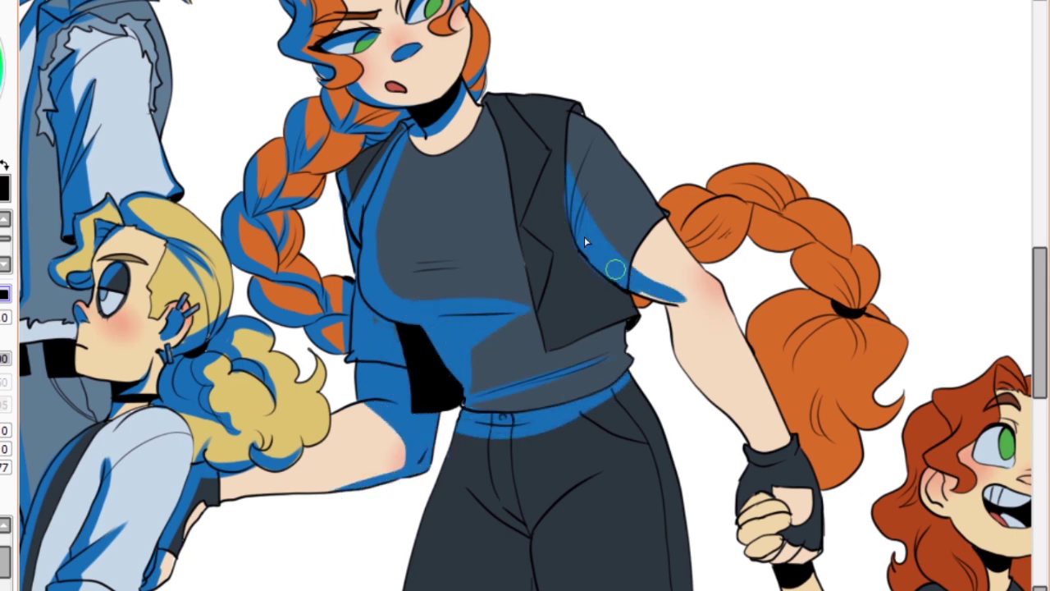
pyautogui.moveTo(640, 283)
pyautogui.mouseDown()
pyautogui.moveTo(751, 538)
pyautogui.moveTo(353, 386)
pyautogui.moveTo(415, 567)
pyautogui.mouseUp()
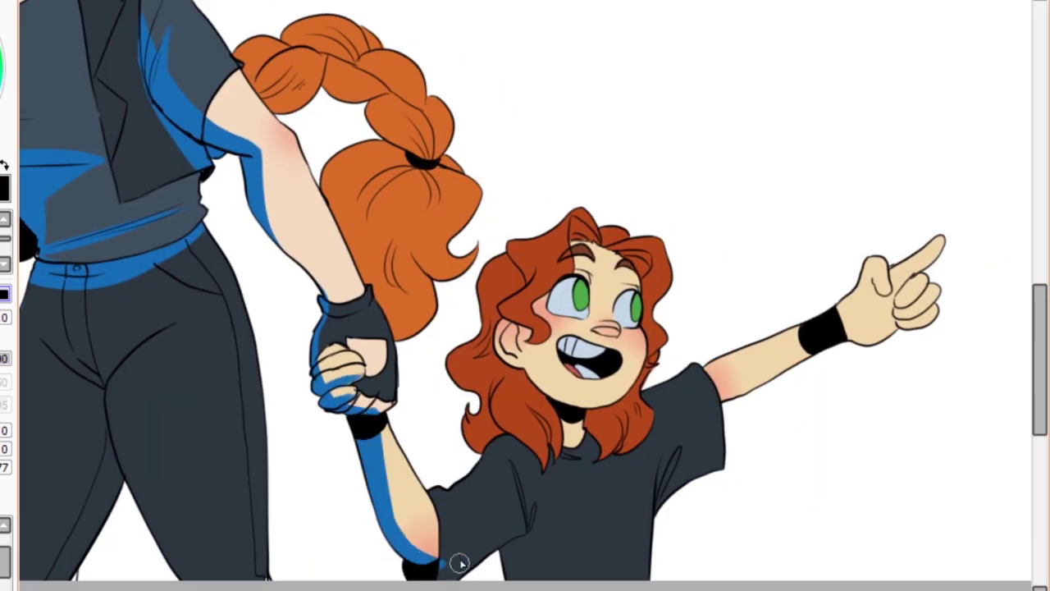
# Paint blue shading on the pointing child's T-shirt folds and the underside of the raised arm and hand.
pyautogui.moveTo(513, 566); pyautogui.dragTo(511, 493)
pyautogui.moveTo(701, 449); pyautogui.dragTo(661, 525)
pyautogui.moveTo(927, 316); pyautogui.dragTo(832, 358)
pyautogui.moveTo(866, 279); pyautogui.dragTo(936, 324)
pyautogui.moveTo(911, 279); pyautogui.dragTo(942, 246)
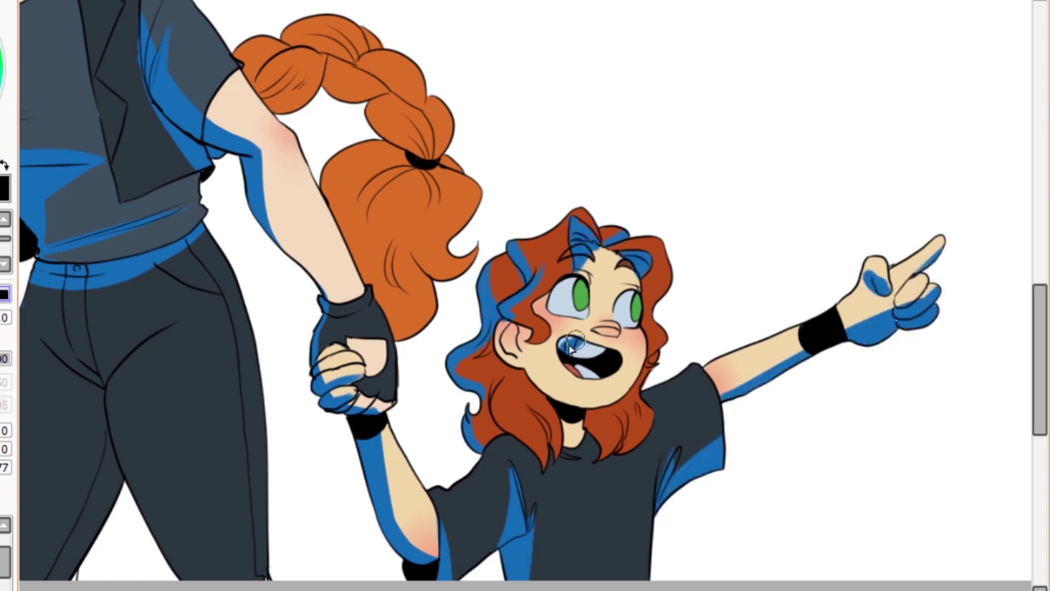
# Shade the pointing child's hair locks, upper eyes, inner ear and neck blue.
pyautogui.scroll(2, 572, 348)
pyautogui.moveTo(584, 279); pyautogui.dragTo(648, 271)
pyautogui.moveTo(701, 296); pyautogui.dragTo(722, 313)
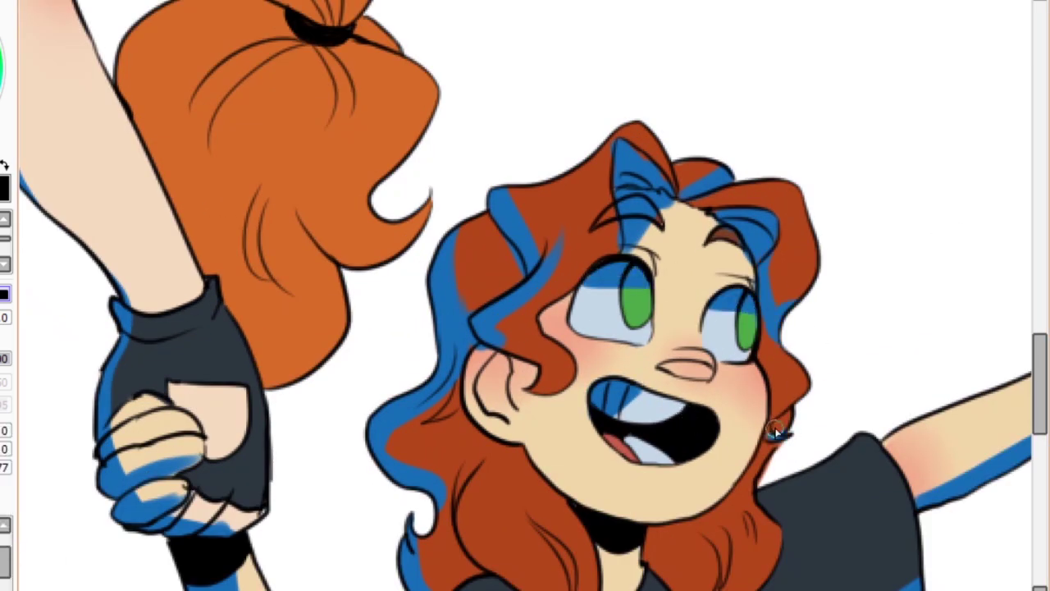
pyautogui.scroll(-3, 776, 432)
pyautogui.moveTo(496, 197); pyautogui.dragTo(492, 251)
pyautogui.moveTo(607, 406); pyautogui.dragTo(657, 447)
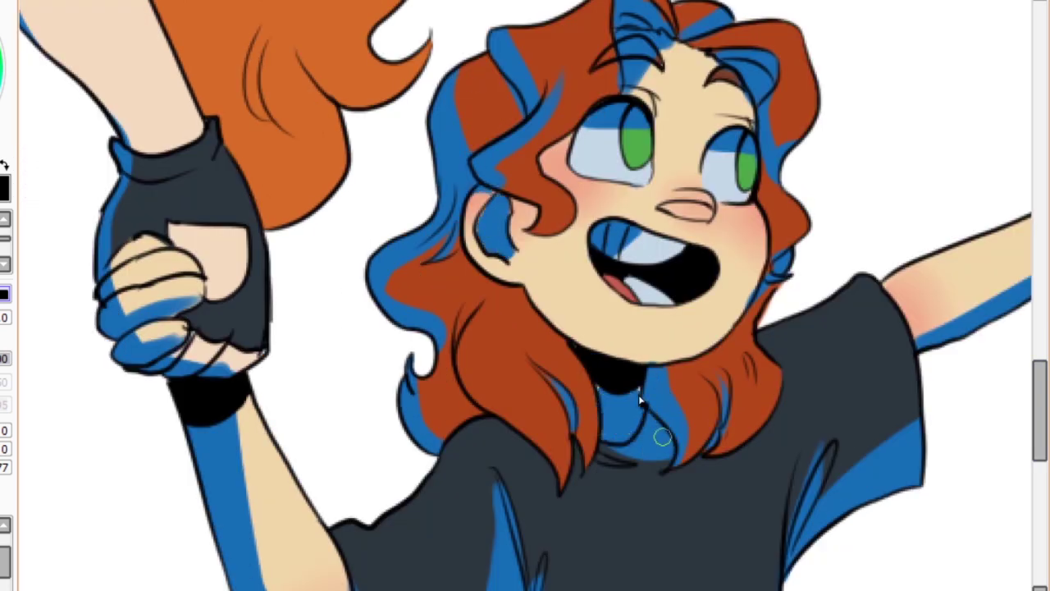
# Shade the pointing child's nose, tongue and jawline blue.
pyautogui.moveTo(657, 394); pyautogui.dragTo(316, 476)
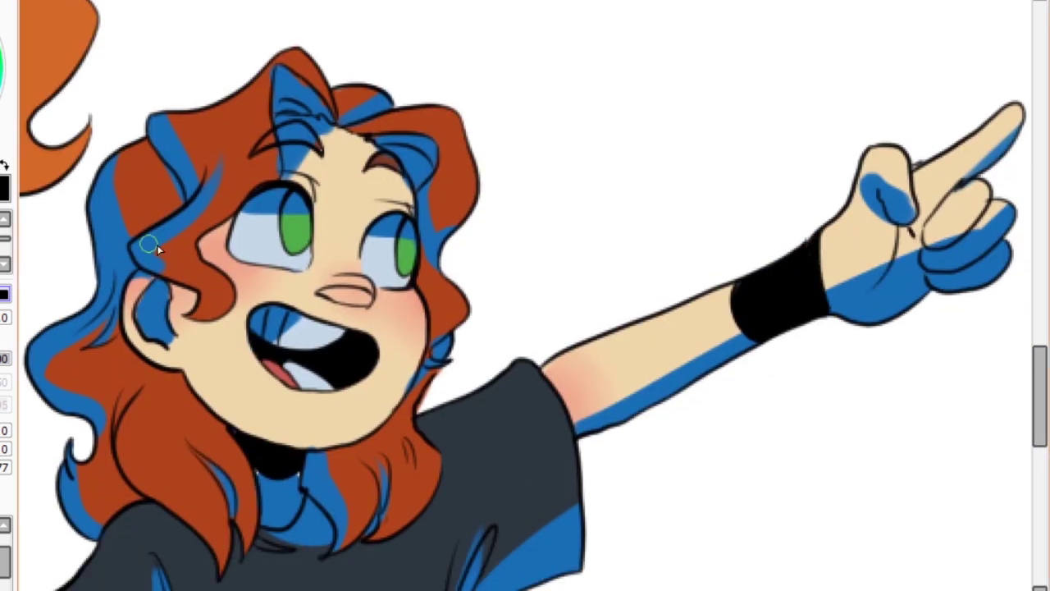
pyautogui.moveTo(283, 376); pyautogui.dragTo(324, 383)
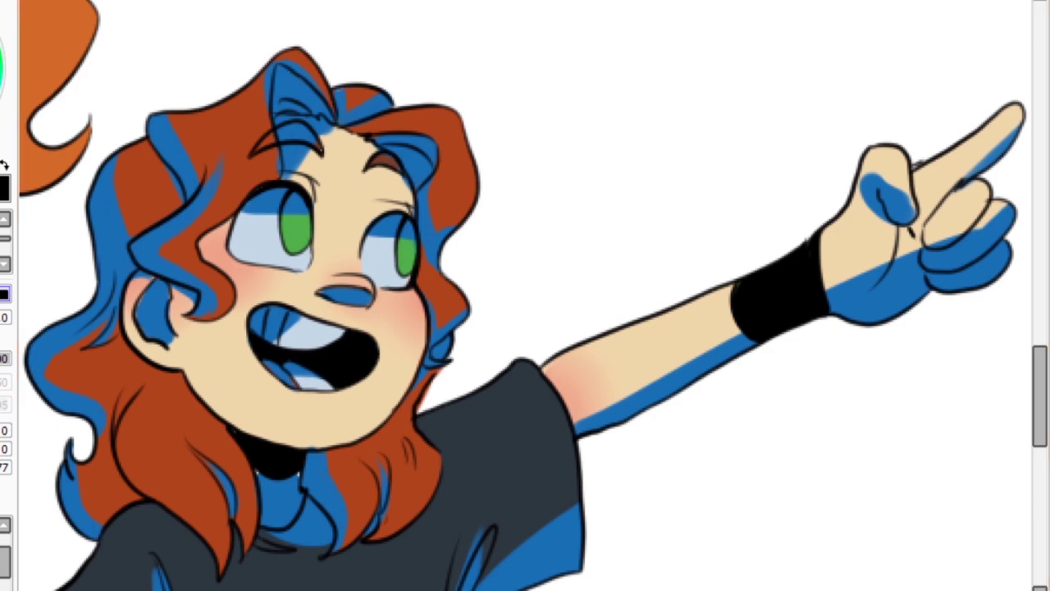
pyautogui.scroll(-3, 534, 296)
pyautogui.moveTo(176, 166); pyautogui.dragTo(242, 297)
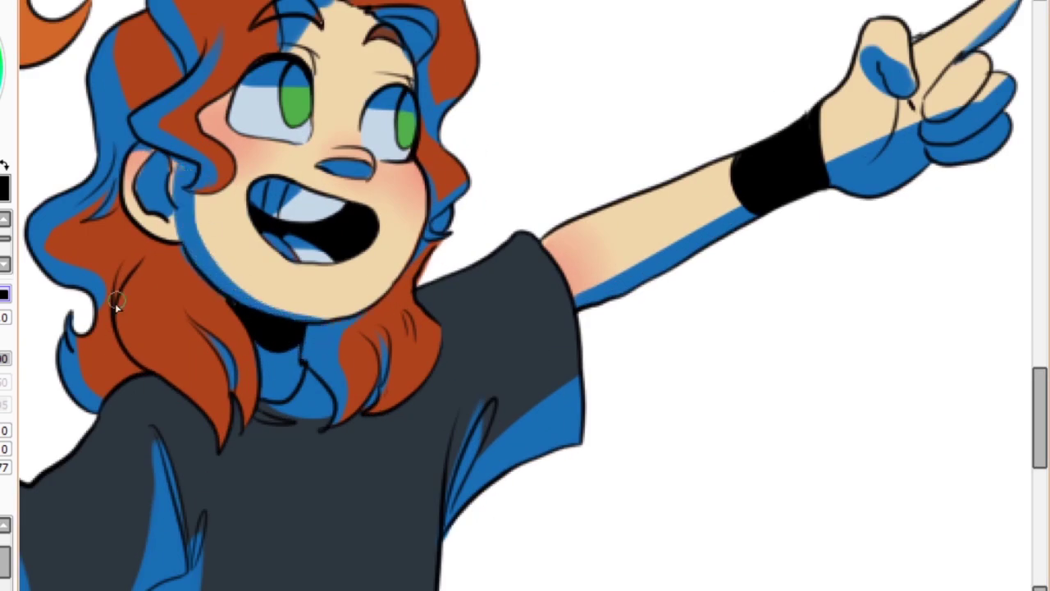
# Shade the middle adult's outflung braid, its loose tail and the shirt's upper chest blue.
pyautogui.scroll(-3, 117, 304)
pyautogui.scroll(3, 459, 270)
pyautogui.moveTo(271, 205); pyautogui.dragTo(443, 271)
pyautogui.moveTo(328, 172); pyautogui.dragTo(492, 344)
pyautogui.moveTo(377, 492); pyautogui.dragTo(450, 348)
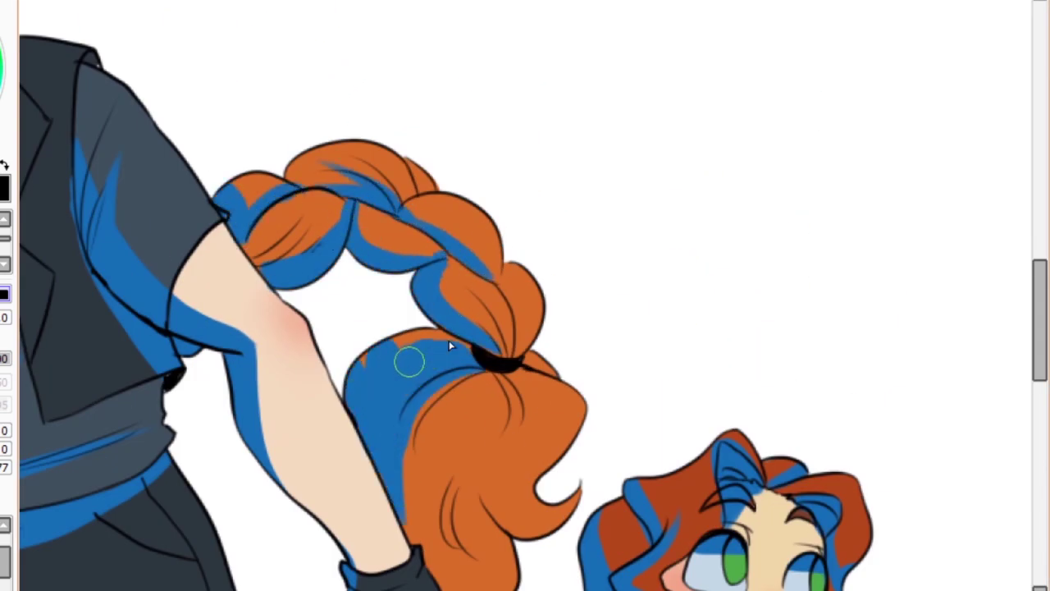
pyautogui.scroll(-5, 450, 347)
pyautogui.moveTo(348, 190); pyautogui.dragTo(427, 164)
pyautogui.scroll(-3, 348, 190)
pyautogui.scroll(3, 387, 294)
pyautogui.moveTo(387, 294); pyautogui.dragTo(427, 238)
pyautogui.scroll(-3, 525, 295)
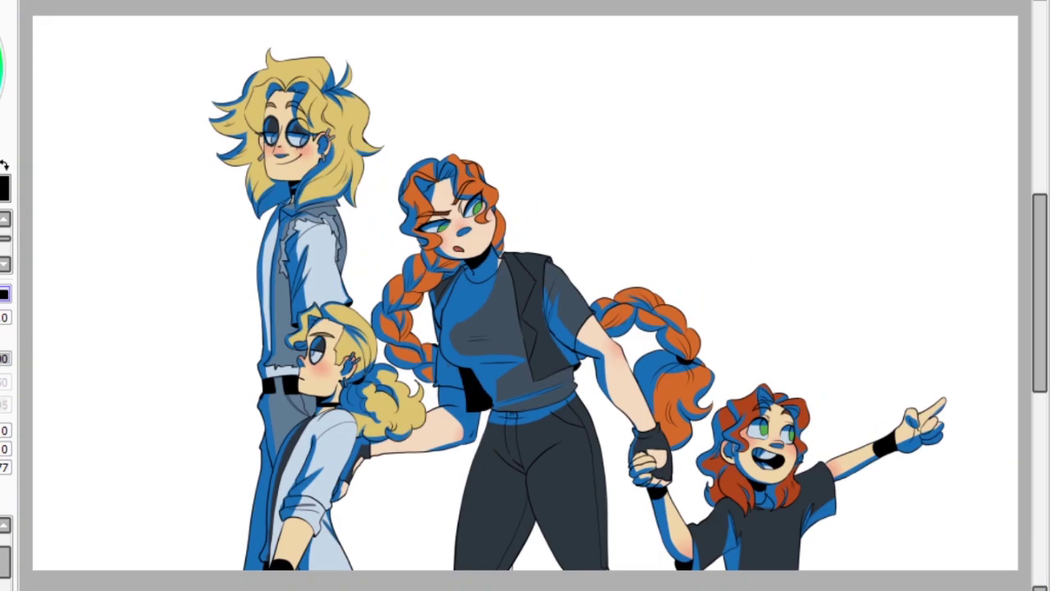
# Blend the blue shadows into the flat colours and paint green highlight strokes on all four characters' hair.
pyautogui.scroll(3, 377, 49)
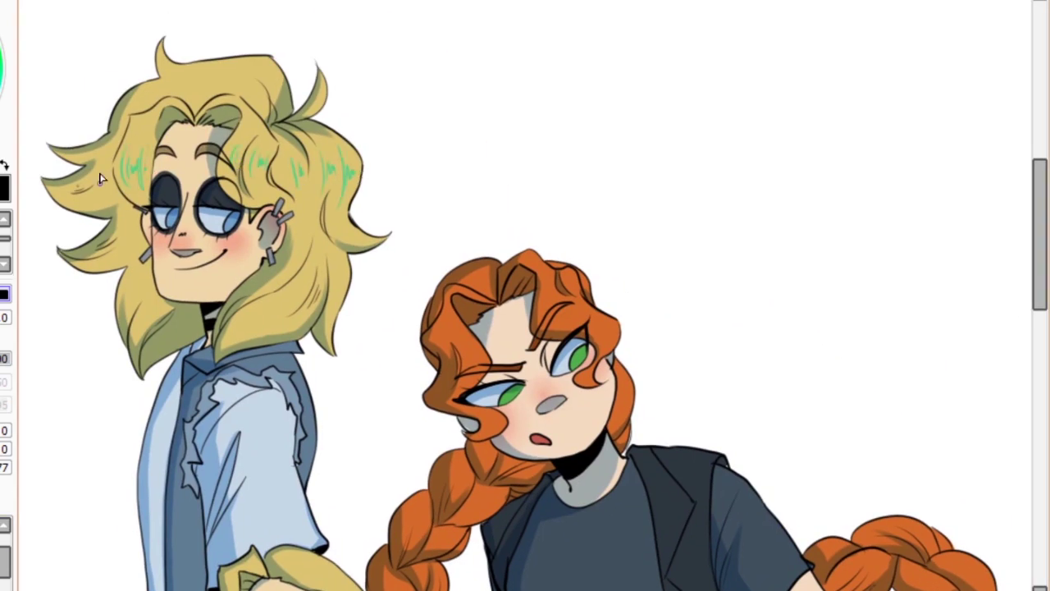
pyautogui.scroll(-5, 318, 310)
pyautogui.scroll(3, 315, 184)
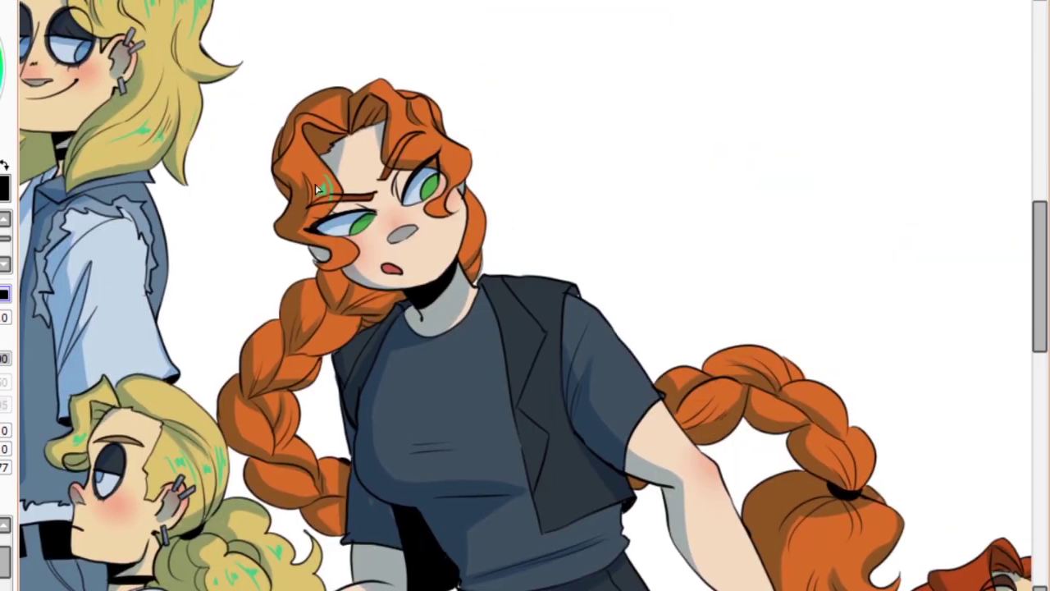
pyautogui.scroll(-3, 548, 347)
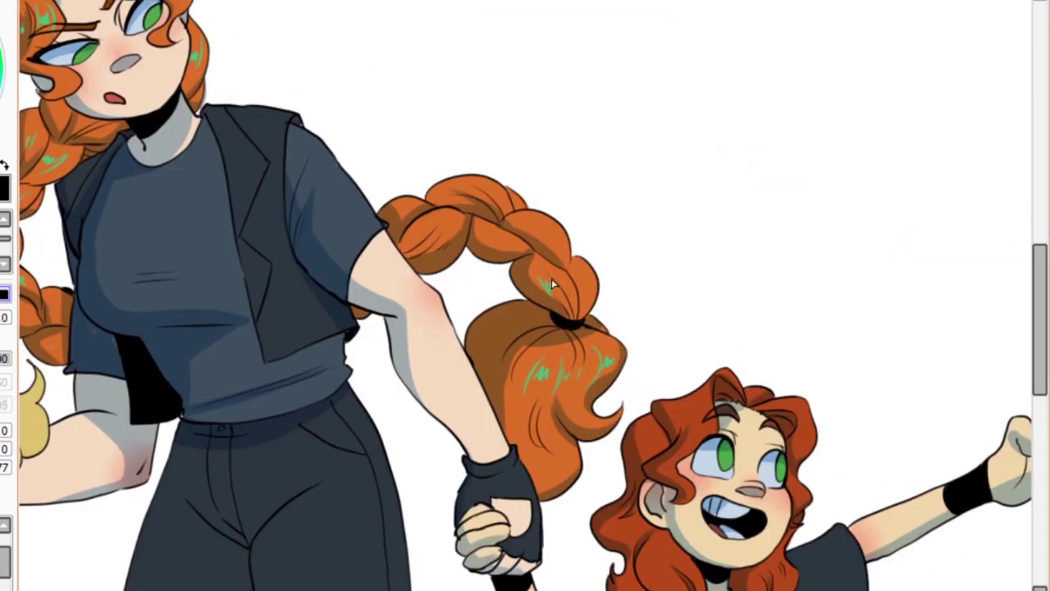
pyautogui.scroll(-3, 427, 246)
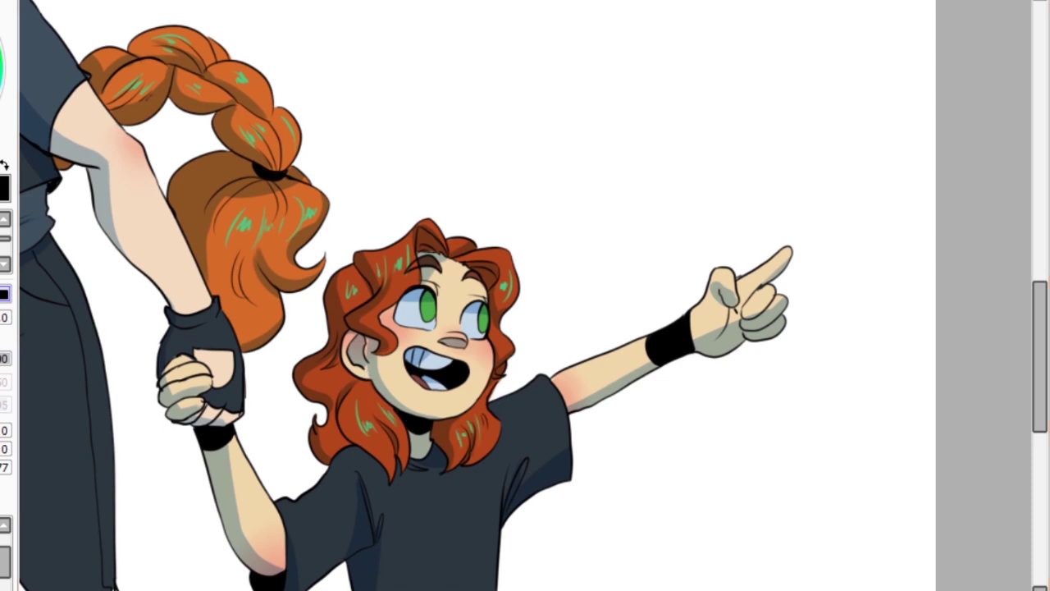
pyautogui.hotkey('ctrl', '-')
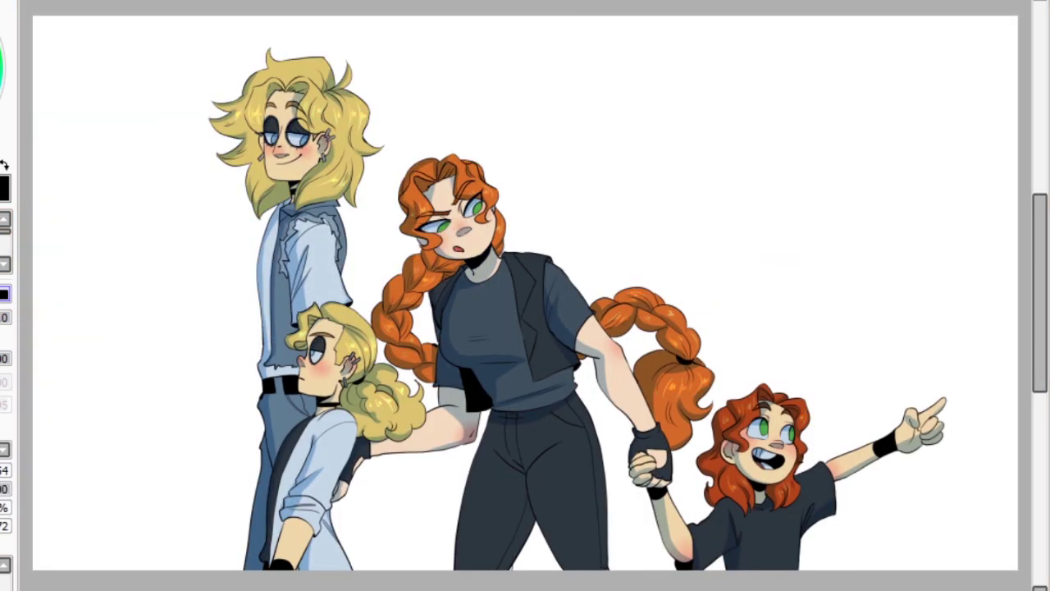
# Paint small brown freckles on the middle adult's face and the blond child's cheek and nose.
pyautogui.hotkey('ctrl', '+')
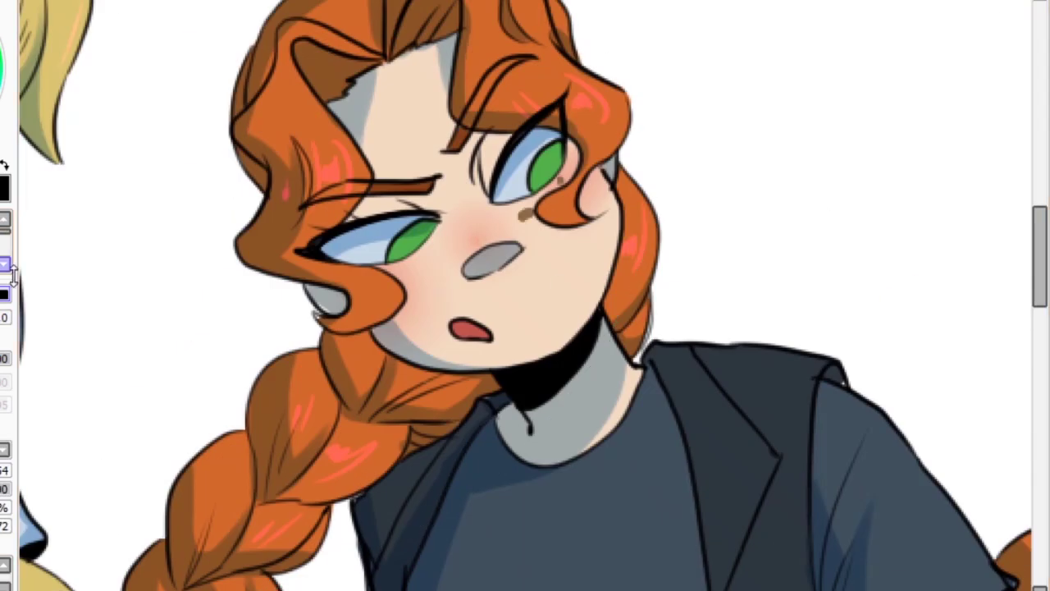
pyautogui.press('n')
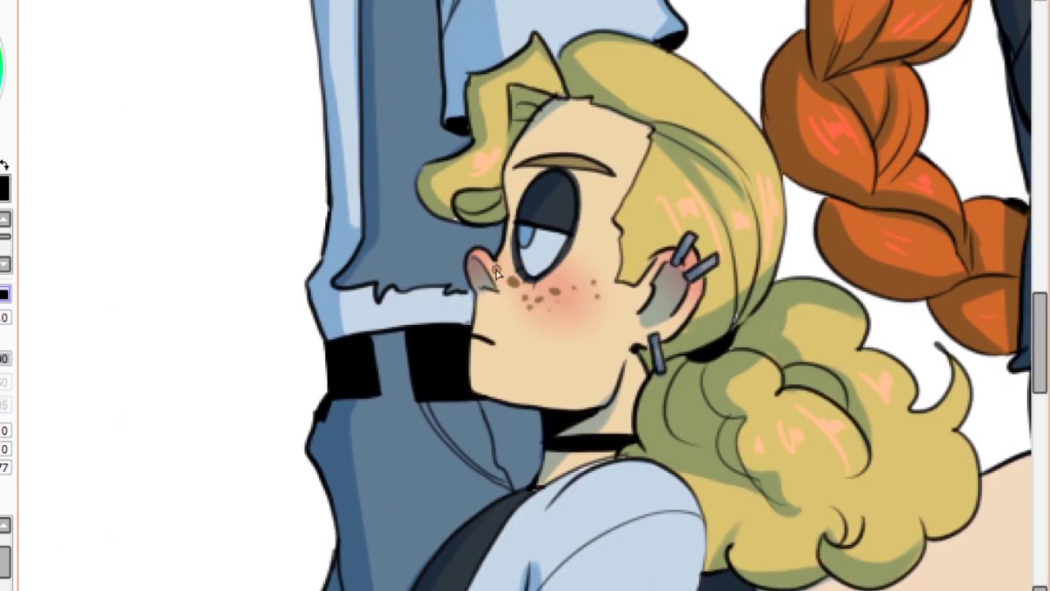
pyautogui.hotkey('ctrl', '-')
pyautogui.moveTo(599, 328); pyautogui.dragTo(291, 332)
# Add brown freckles to the middle adult's arms and the blond child's forearm and neck.
pyautogui.hotkey('ctrl', '+')
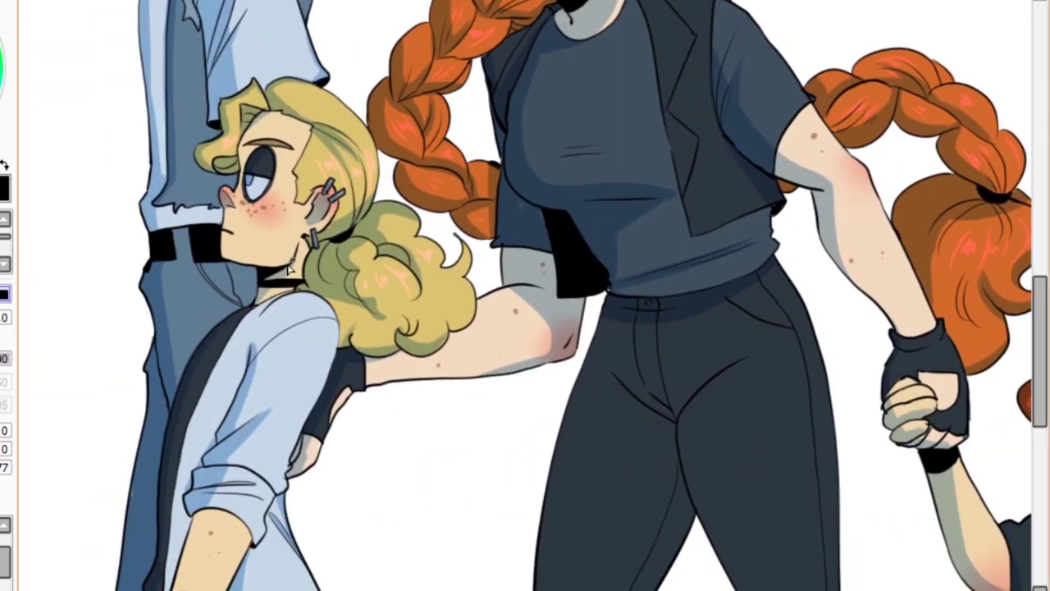
pyautogui.hotkey('ctrl', '-')
pyautogui.hotkey('ctrl', '+')
pyautogui.hotkey('ctrl', '+')
pyautogui.hotkey('ctrl', '+')
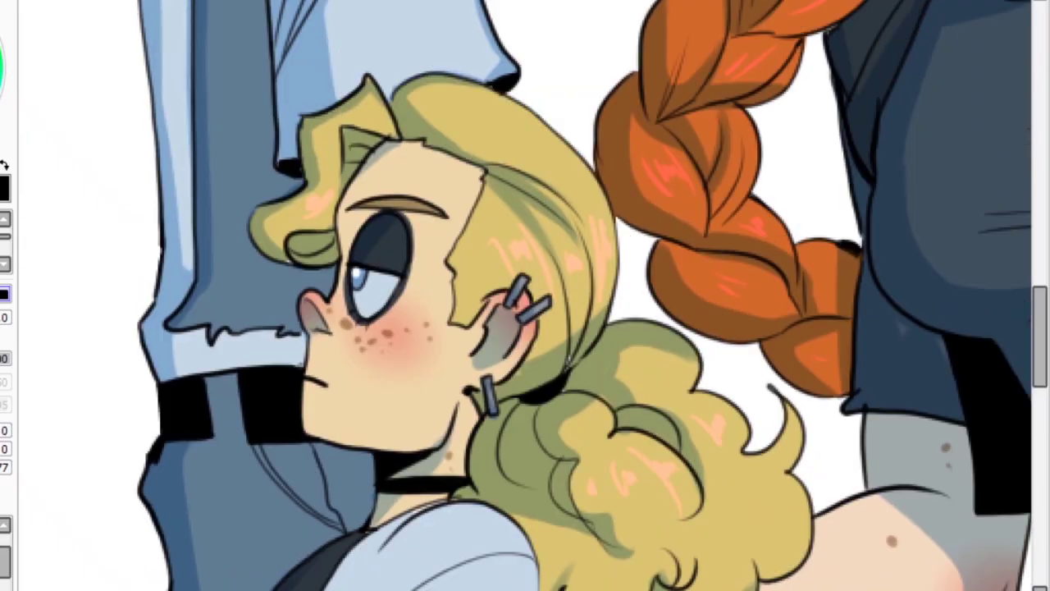
# Fill the background behind the characters light blue and blend pale green across its lower half.
pyautogui.hotkey('ctrl', '-')
pyautogui.hotkey('ctrl', '-')
pyautogui.hotkey('ctrl', '-')
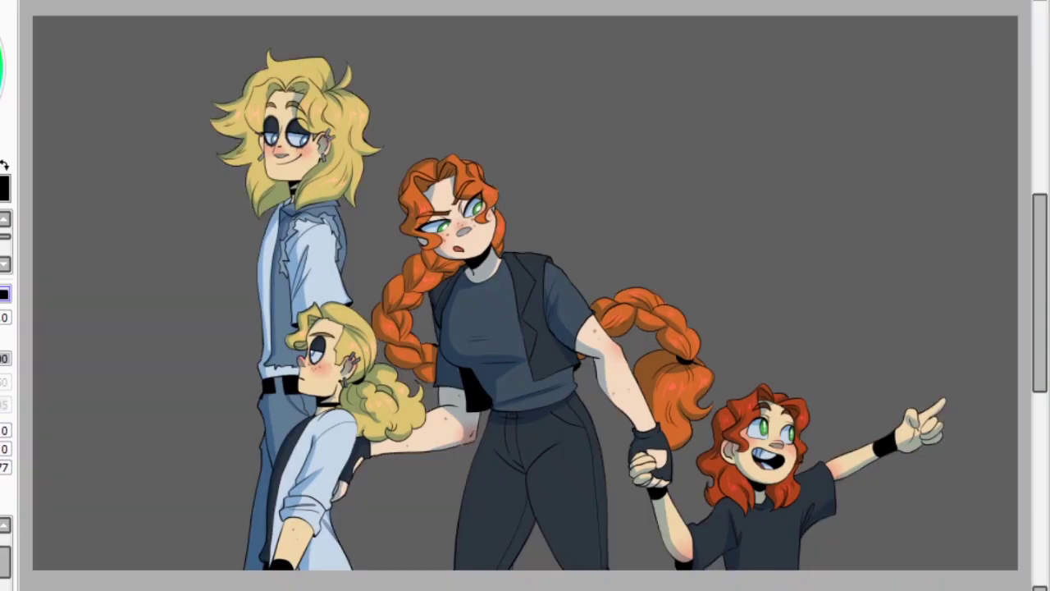
pyautogui.click(130, 379)
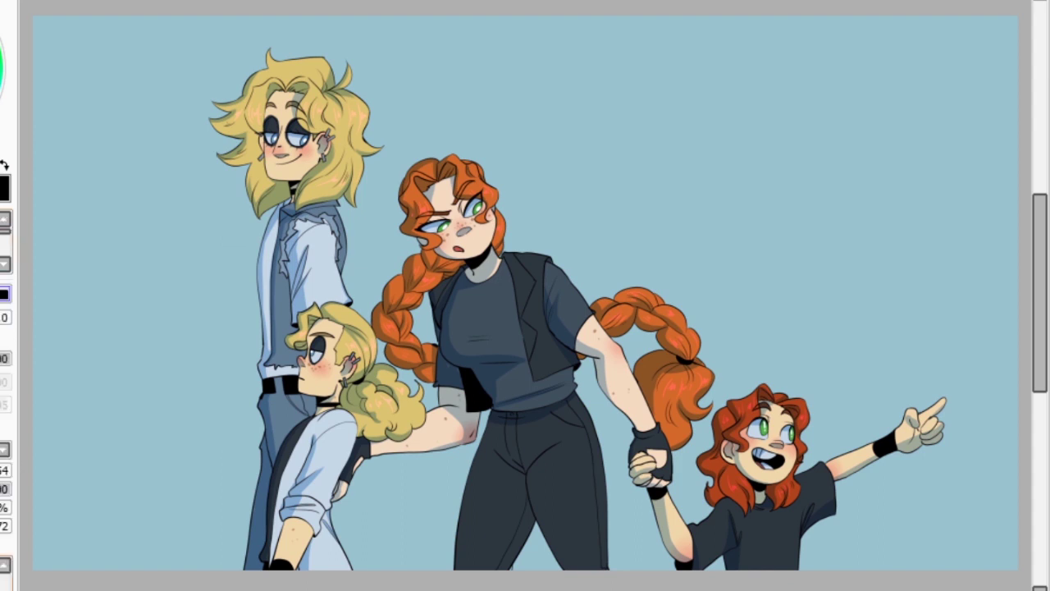
pyautogui.moveTo(123, 460); pyautogui.dragTo(985, 394)
pyautogui.moveTo(164, 271); pyautogui.dragTo(556, 106)
pyautogui.moveTo(197, 156); pyautogui.dragTo(728, 140)
pyautogui.moveTo(903, 288)
pyautogui.mouseDown()
pyautogui.moveTo(688, 75)
pyautogui.moveTo(997, 534)
pyautogui.moveTo(103, 484)
pyautogui.mouseUp()
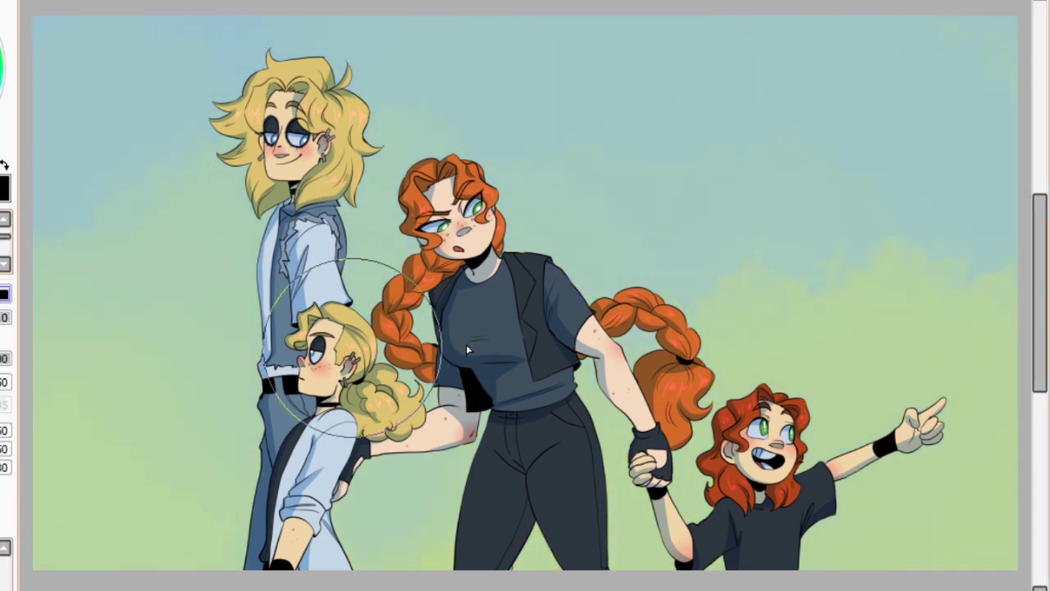
pyautogui.moveTo(467, 349); pyautogui.dragTo(257, 242)
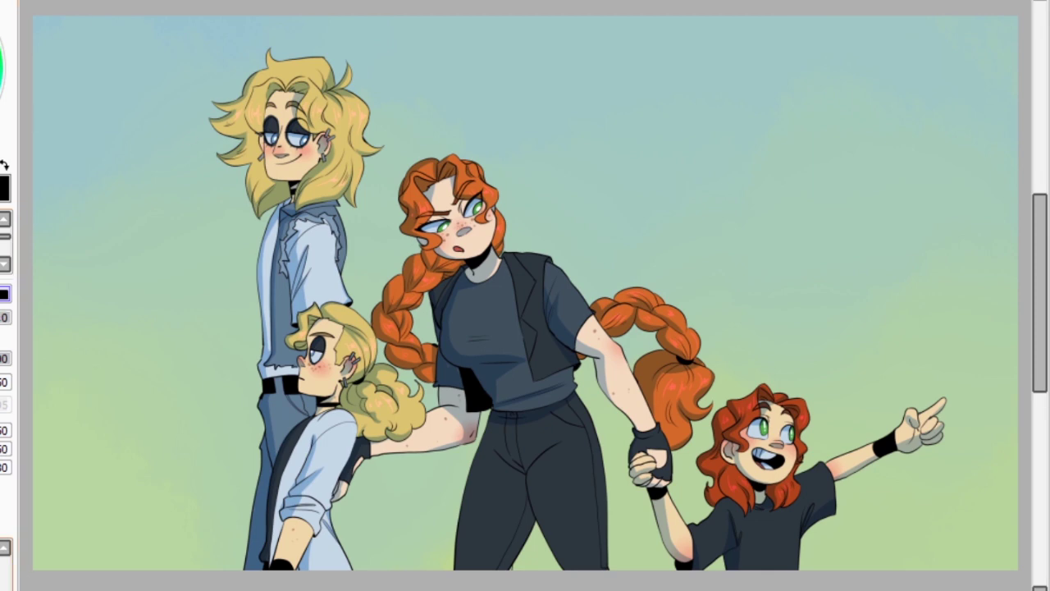
# Paint soft dark blue into the sky's upper corners and a light cyan area across its upper middle.
pyautogui.moveTo(82, 49); pyautogui.dragTo(104, 57)
pyautogui.press('-')
pyautogui.click(4, 575)
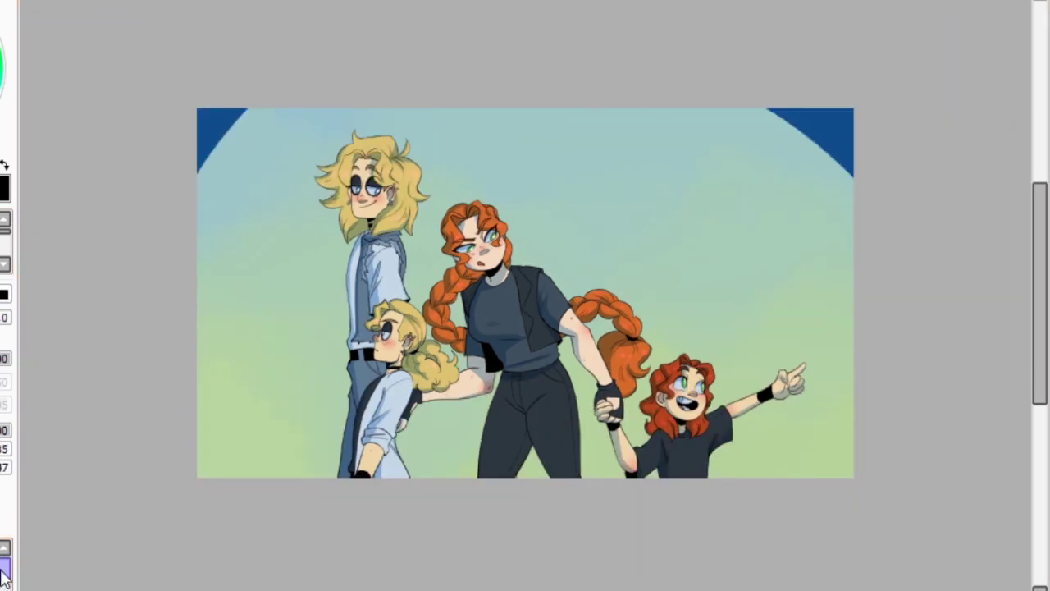
pyautogui.moveTo(719, 77)
pyautogui.mouseDown()
pyautogui.moveTo(282, 106)
pyautogui.moveTo(520, 145)
pyautogui.mouseUp()
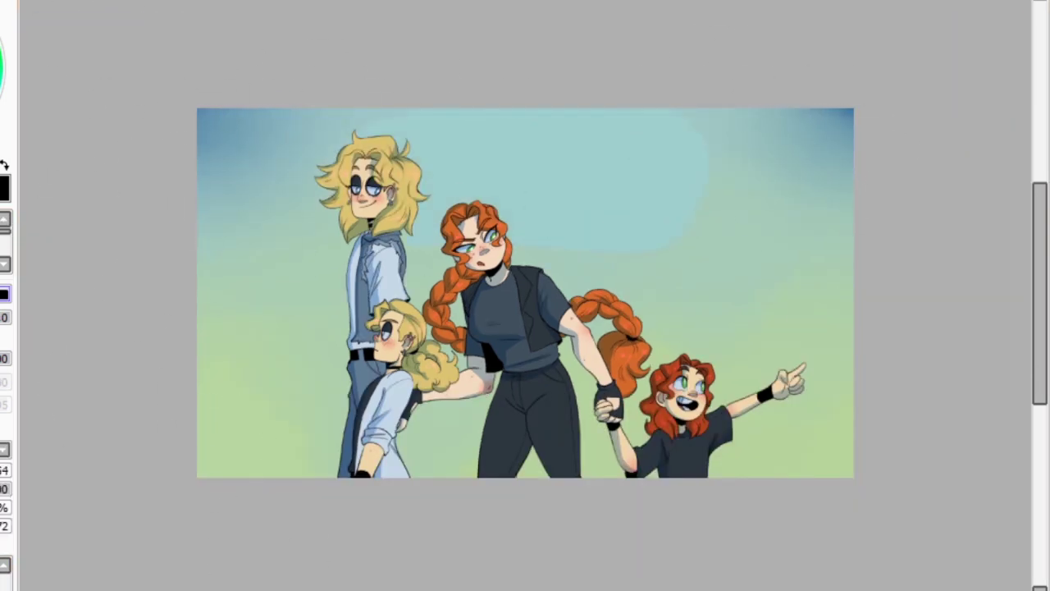
# Adjust the sky's hue, saturation and luminance for a brighter blue and green gradient.
pyautogui.hotkey('ctrl', 'u')
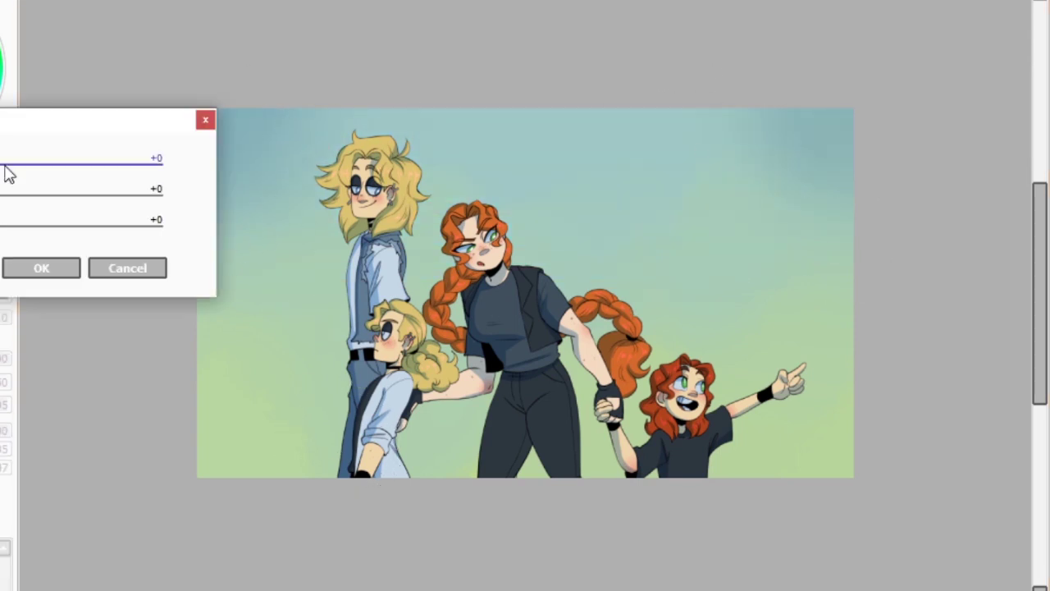
pyautogui.moveTo(8, 189); pyautogui.dragTo(19, 225)
pyautogui.press('Return')
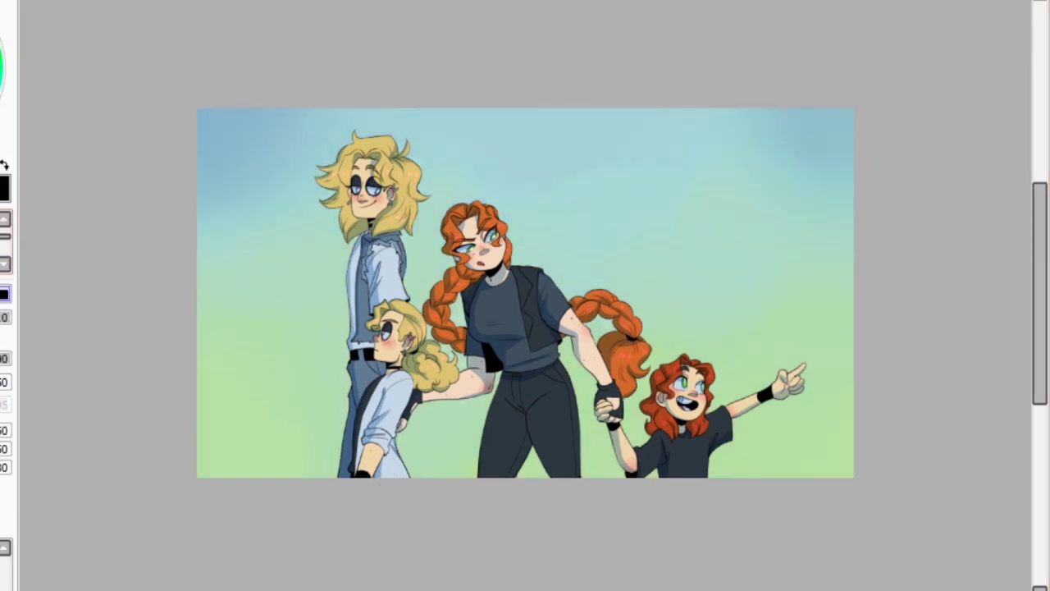
# Try a dark green grass strip, a ruined arch and sloping hills along the bottom of the background.
pyautogui.moveTo(178, 438)
pyautogui.mouseDown()
pyautogui.moveTo(553, 528)
pyautogui.moveTo(779, 467)
pyautogui.mouseUp()
pyautogui.moveTo(270, 340)
pyautogui.mouseDown()
pyautogui.moveTo(270, 465)
pyautogui.moveTo(230, 378)
pyautogui.mouseUp()
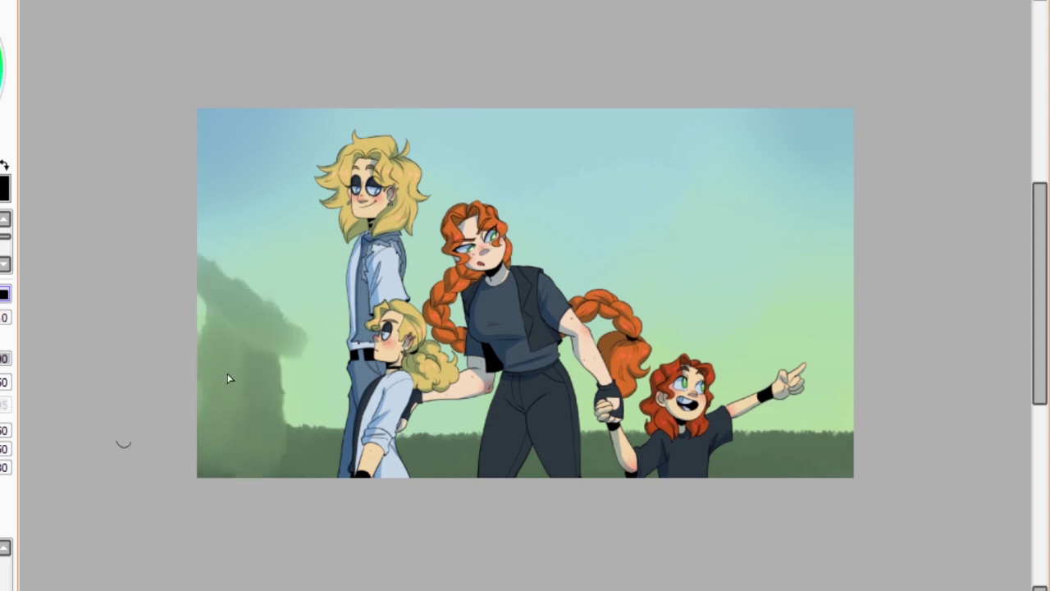
pyautogui.hotkey('ctrl', 'z')
pyautogui.moveTo(271, 261); pyautogui.dragTo(205, 263)
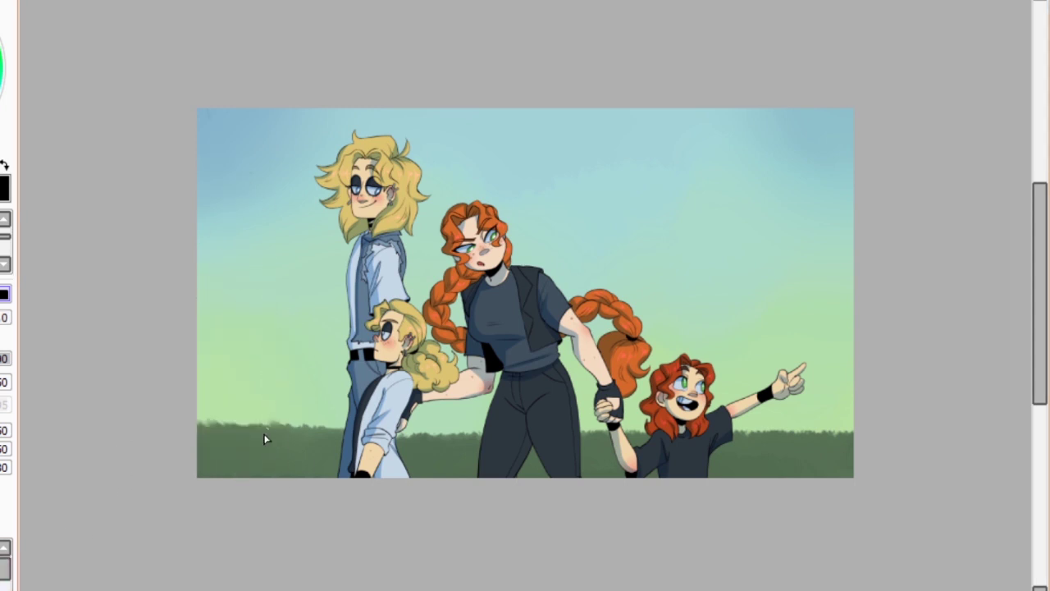
pyautogui.moveTo(264, 439)
pyautogui.mouseDown()
pyautogui.moveTo(292, 411)
pyautogui.moveTo(227, 468)
pyautogui.moveTo(361, 435)
pyautogui.mouseUp()
pyautogui.moveTo(853, 411); pyautogui.dragTo(738, 444)
pyautogui.moveTo(201, 295); pyautogui.dragTo(341, 435)
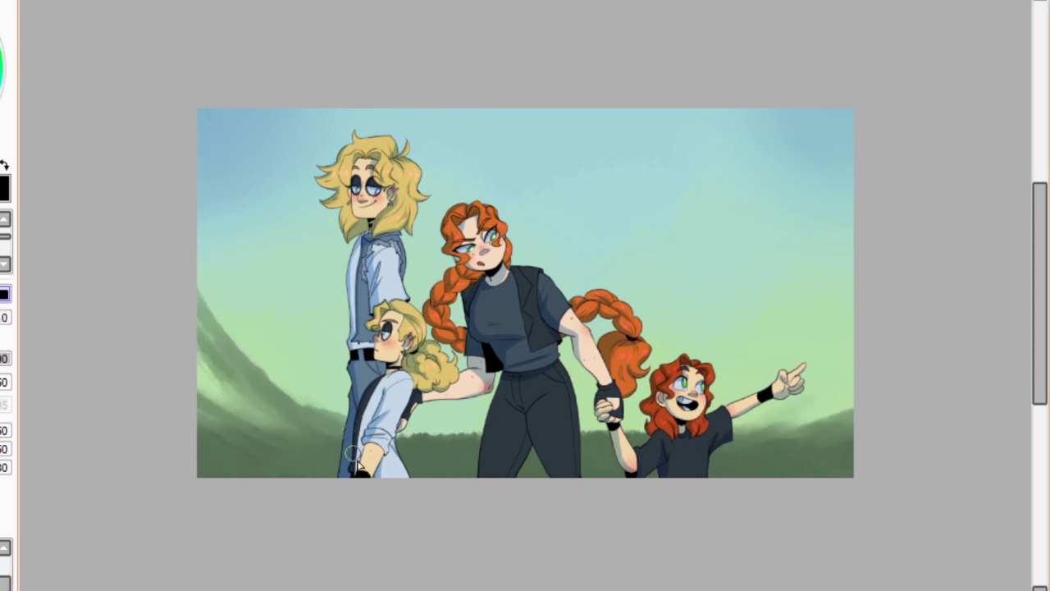
pyautogui.hotkey('ctrl', 'z')
# Paint dark green block-shaped buildings behind the characters and sketch thin power poles with sagging wires.
pyautogui.moveTo(238, 459)
pyautogui.mouseDown()
pyautogui.moveTo(337, 349)
pyautogui.moveTo(352, 476)
pyautogui.mouseUp()
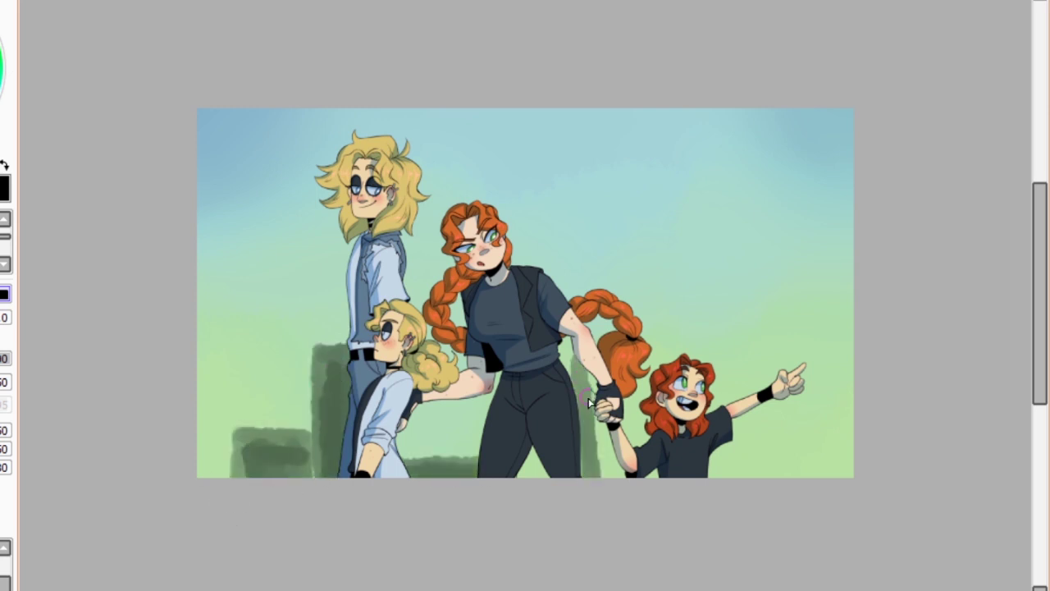
pyautogui.moveTo(759, 320)
pyautogui.mouseDown()
pyautogui.moveTo(779, 391)
pyautogui.moveTo(811, 302)
pyautogui.moveTo(829, 283)
pyautogui.mouseUp()
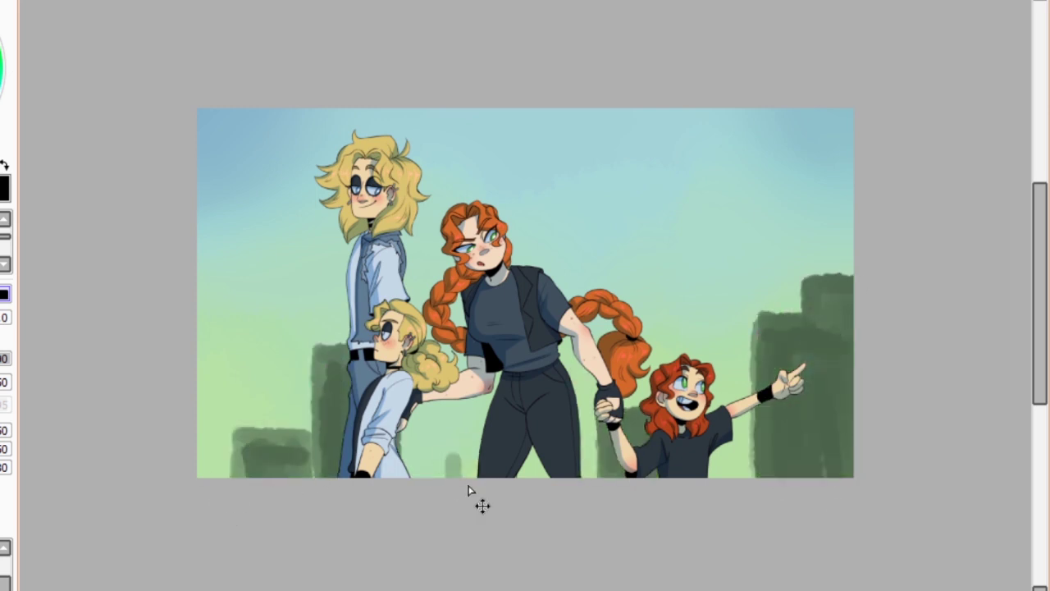
pyautogui.moveTo(460, 451); pyautogui.dragTo(472, 476)
pyautogui.moveTo(320, 361); pyautogui.dragTo(319, 462)
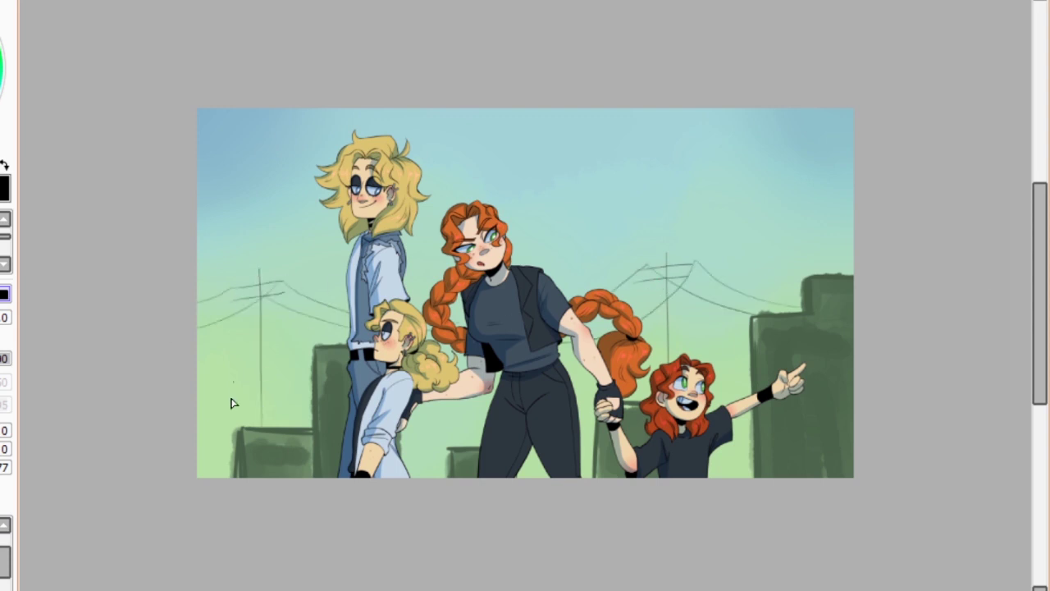
# Paint dark fir trees in front of the buildings and shift their colour towards grey-blue.
pyautogui.moveTo(232, 310)
pyautogui.mouseDown()
pyautogui.moveTo(257, 422)
pyautogui.moveTo(212, 476)
pyautogui.mouseUp()
pyautogui.moveTo(219, 414)
pyautogui.mouseDown()
pyautogui.moveTo(320, 297)
pyautogui.moveTo(315, 392)
pyautogui.moveTo(343, 447)
pyautogui.moveTo(281, 425)
pyautogui.moveTo(323, 331)
pyautogui.moveTo(430, 463)
pyautogui.moveTo(464, 465)
pyautogui.mouseUp()
pyautogui.moveTo(720, 295)
pyautogui.mouseDown()
pyautogui.moveTo(741, 368)
pyautogui.moveTo(772, 394)
pyautogui.moveTo(802, 472)
pyautogui.mouseUp()
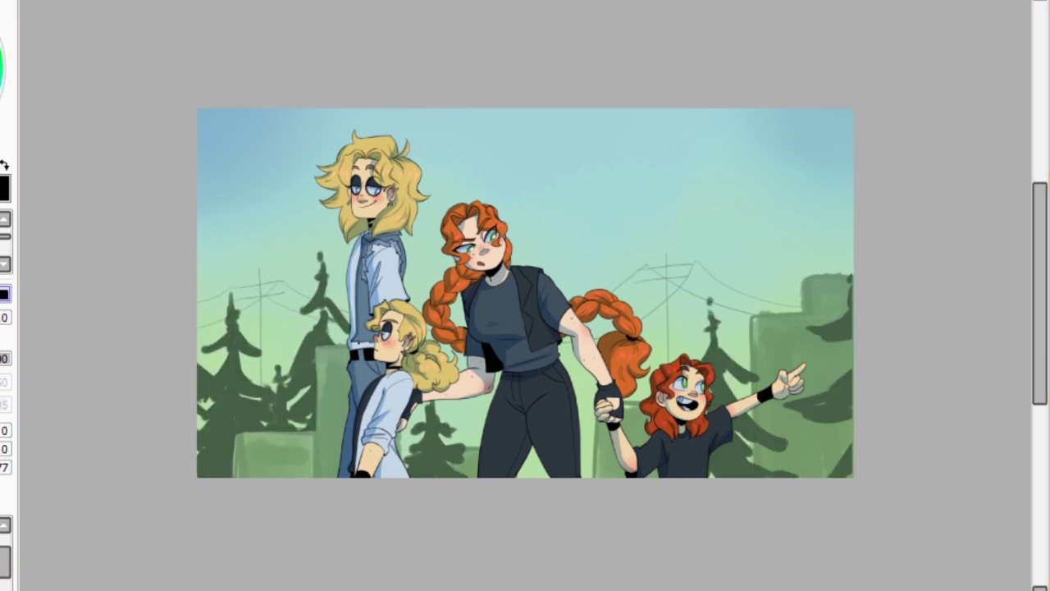
pyautogui.hotkey('ctrl', 'u')
pyautogui.press('Return')
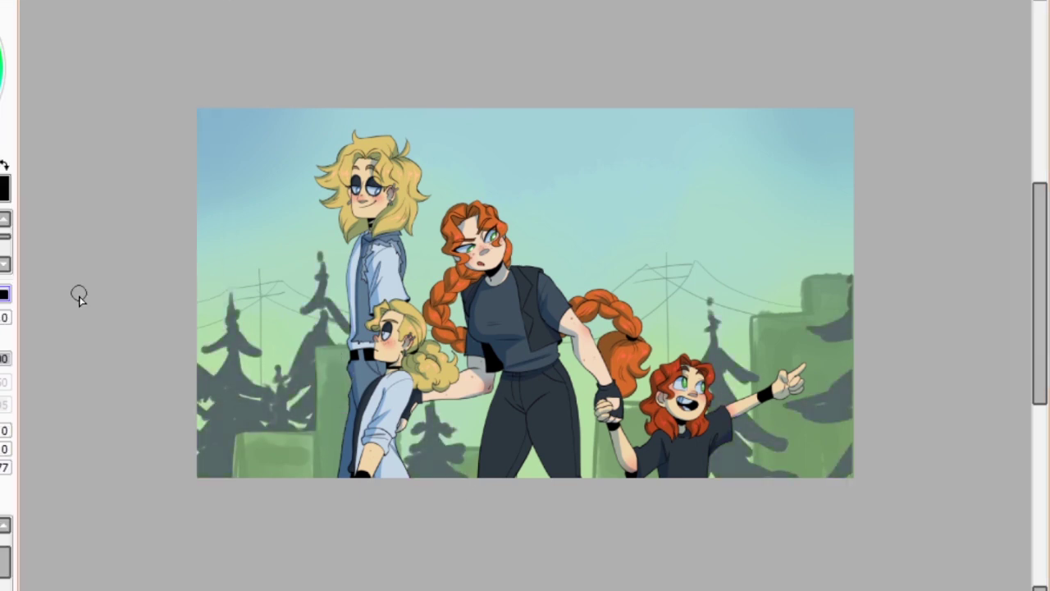
# Paint pale billowing clouds in the sky and add blue shading across the lower background.
pyautogui.moveTo(302, 297)
pyautogui.mouseDown()
pyautogui.moveTo(468, 410)
pyautogui.moveTo(698, 304)
pyautogui.moveTo(263, 336)
pyautogui.moveTo(763, 230)
pyautogui.mouseUp()
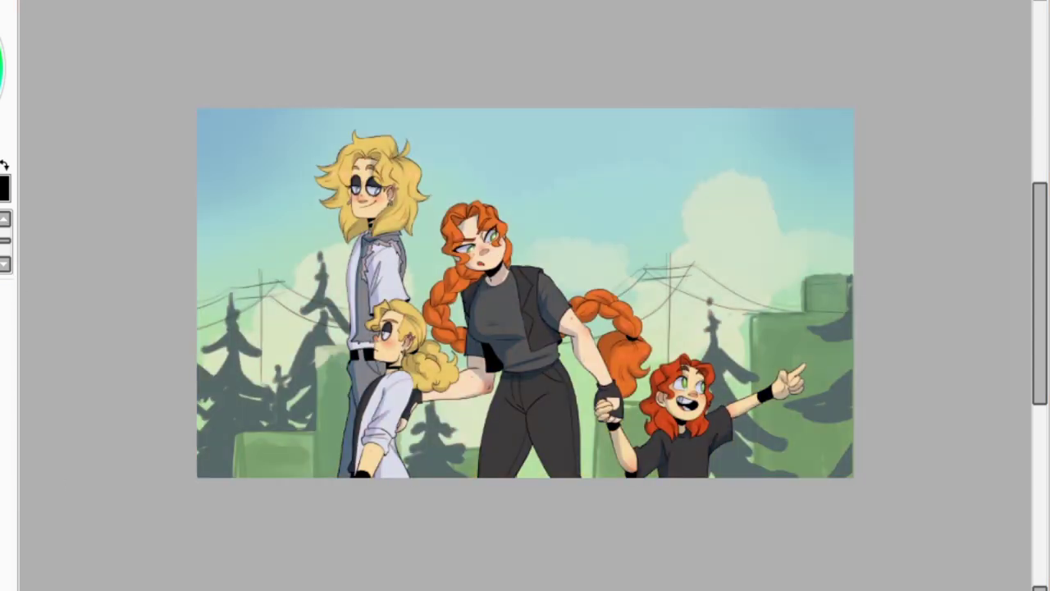
pyautogui.moveTo(213, 362); pyautogui.dragTo(933, 321)
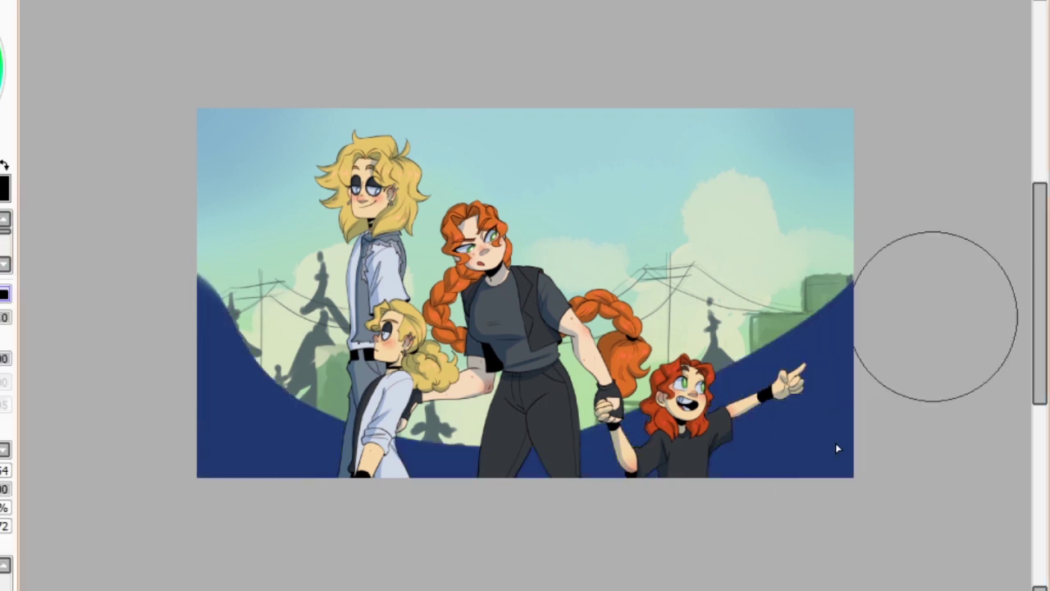
pyautogui.moveTo(271, 369)
pyautogui.mouseDown()
pyautogui.moveTo(873, 457)
pyautogui.moveTo(750, 66)
pyautogui.mouseUp()
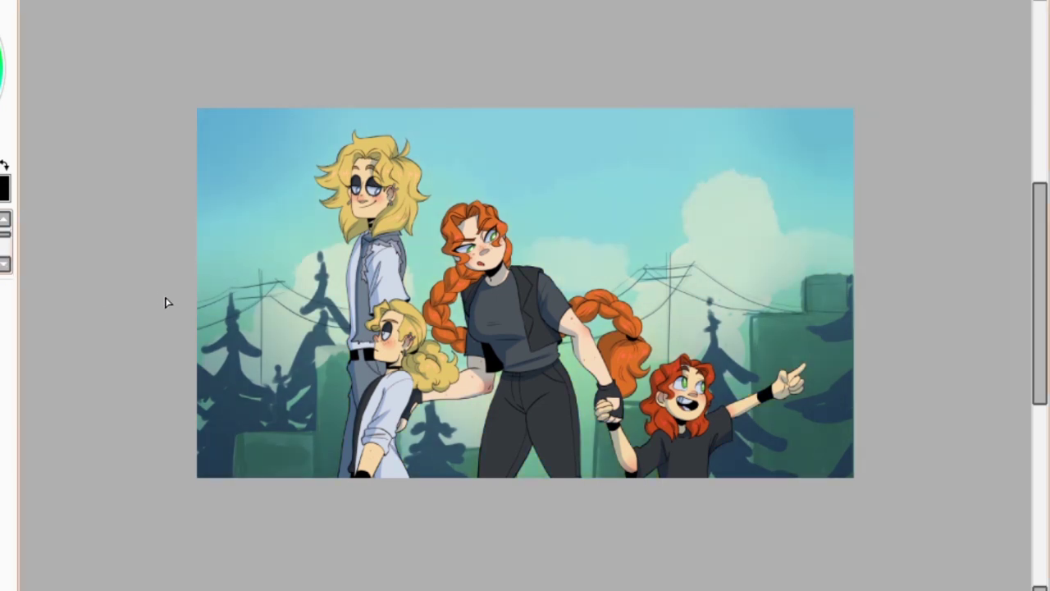
# Adjust the background shading's hue and saturation to a softer, muted blue-green.
pyautogui.hotkey('ctrl', 'u')
pyautogui.press('Return')
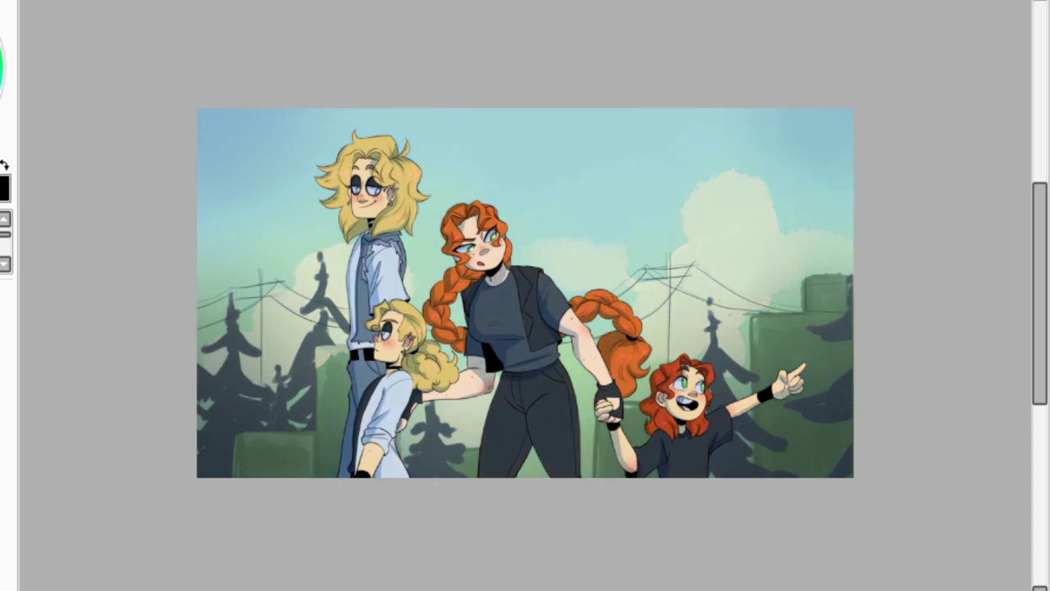
pyautogui.hotkey('ctrl', 'u')
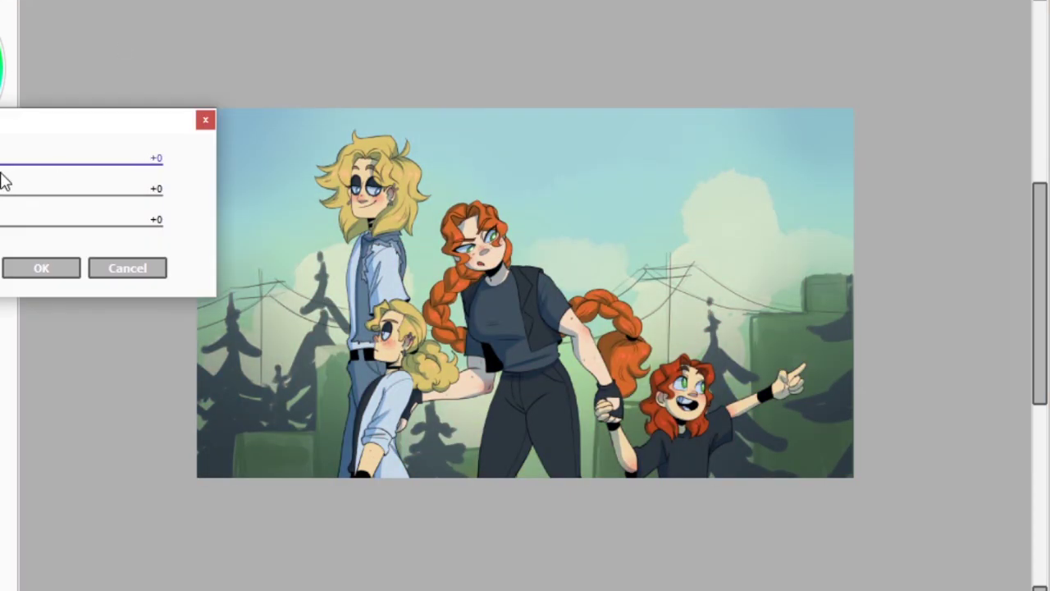
pyautogui.moveTo(4, 182); pyautogui.dragTo(19, 192)
pyautogui.press('Return')
# Finish the picture with a white outline around the characters, a signature in the corner and white stars in the sky.
pyautogui.scroll(3, 525, 295)
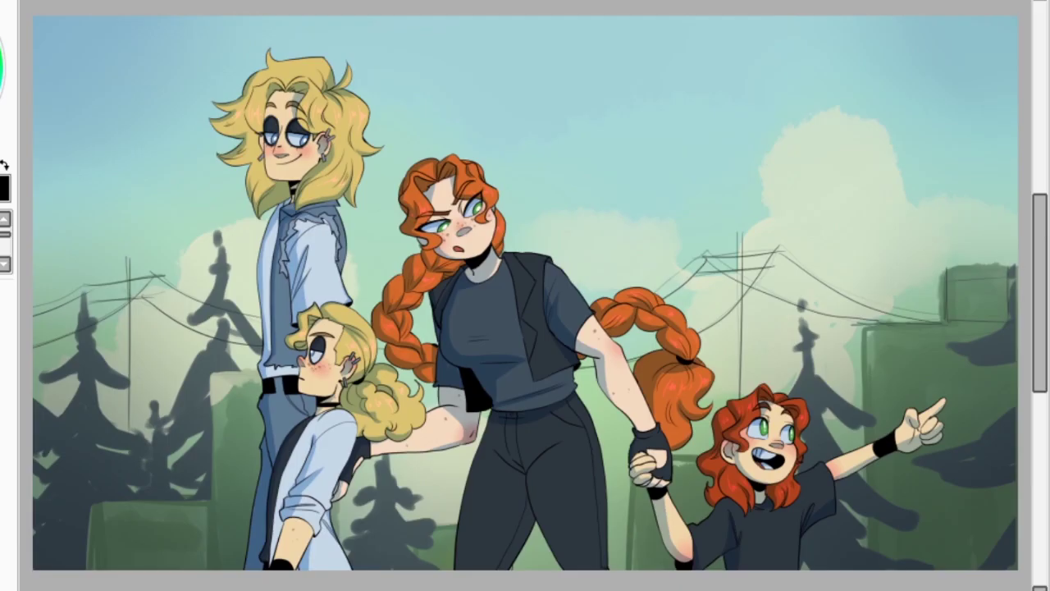
pyautogui.scroll(-3, 525, 295)
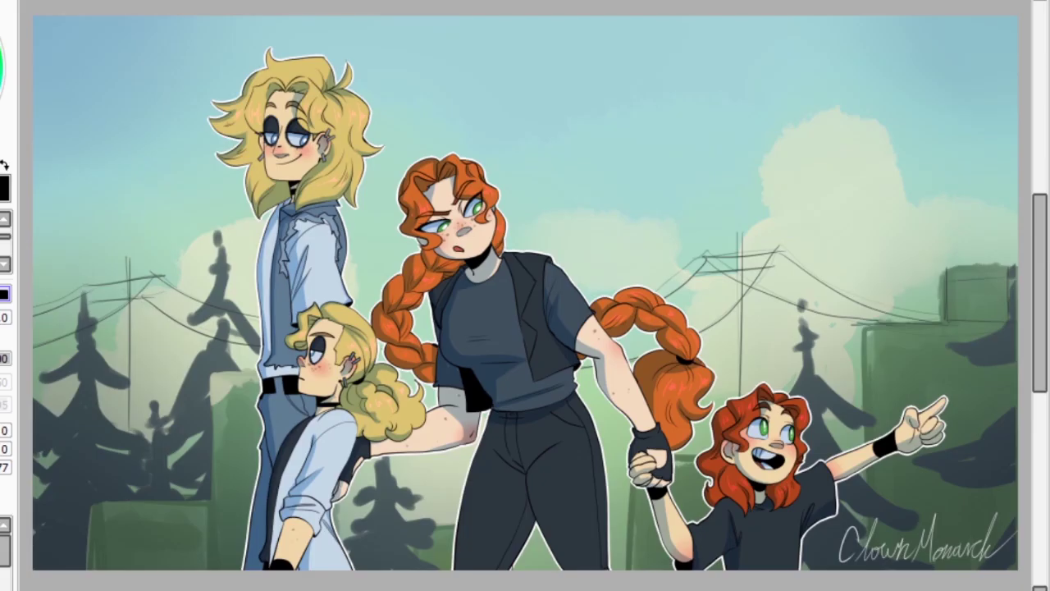
pyautogui.hotkey('ctrl', 'u')
pyautogui.press('Return')
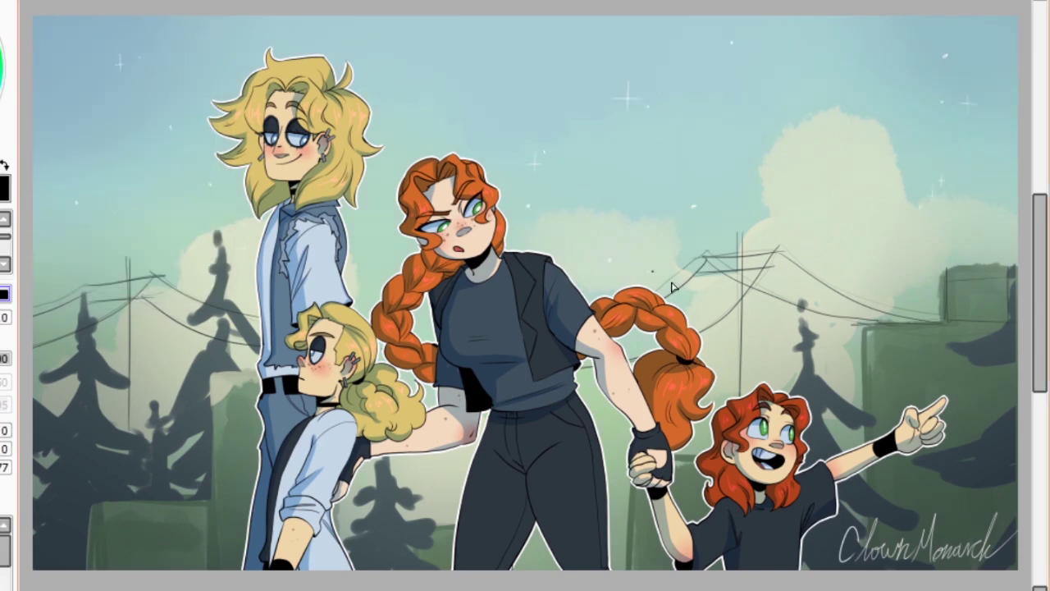
pyautogui.scroll(-2, 96, 135)
pyautogui.scroll(2, 237, 420)
pyautogui.moveTo(152, 427); pyautogui.dragTo(127, 482)
pyautogui.moveTo(221, 394); pyautogui.dragTo(255, 370)
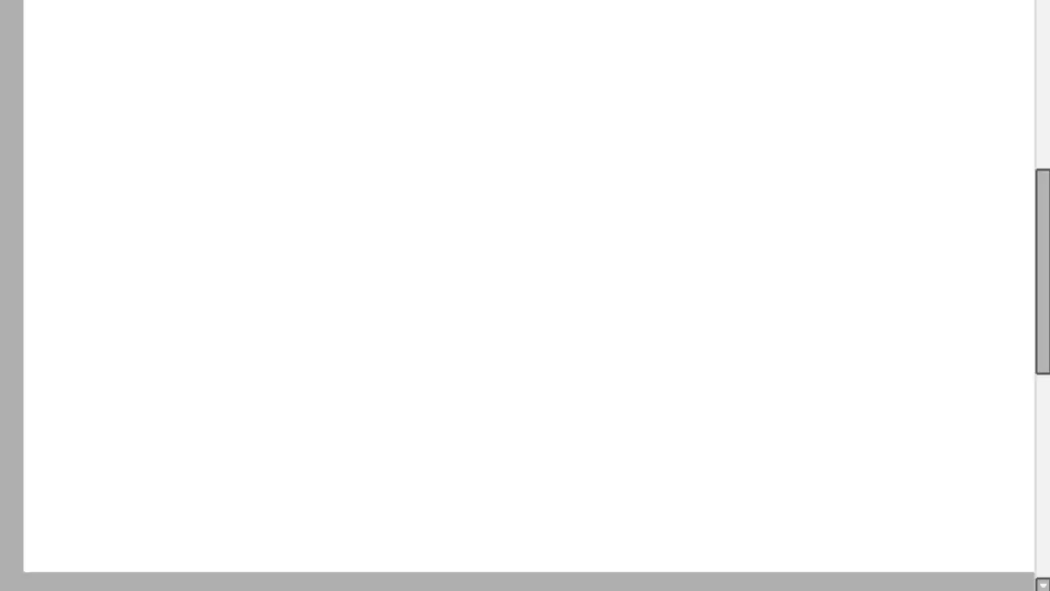
# Sketch a full-length standing figure with raised fists on a blank canvas, using simple construction shapes.
pyautogui.moveTo(218, 131)
pyautogui.mouseDown()
pyautogui.moveTo(258, 325)
pyautogui.moveTo(250, 242)
pyautogui.mouseUp()
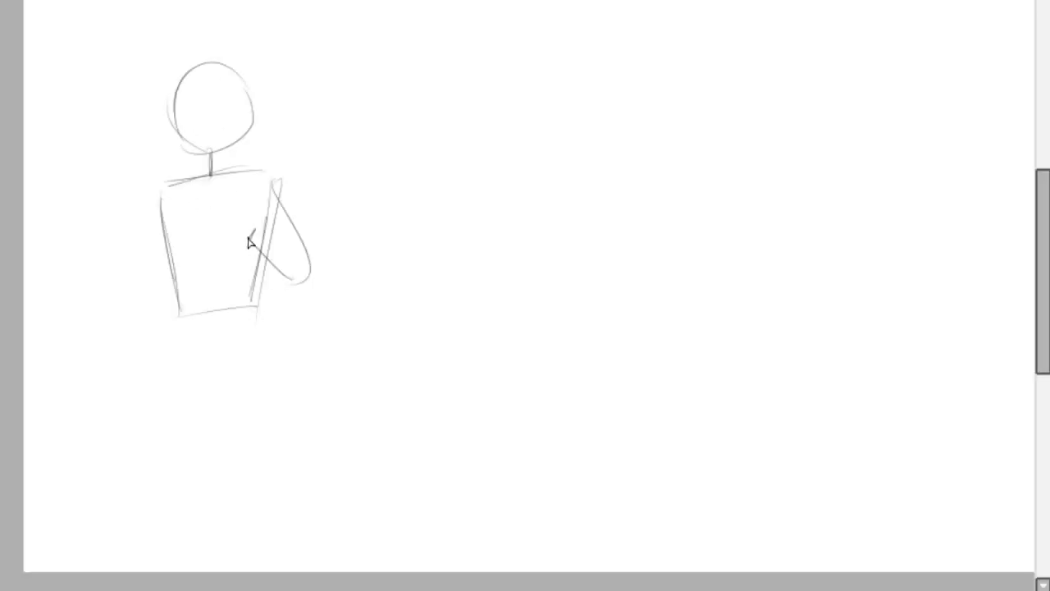
pyautogui.moveTo(174, 324)
pyautogui.mouseDown()
pyautogui.moveTo(229, 160)
pyautogui.moveTo(283, 180)
pyautogui.mouseUp()
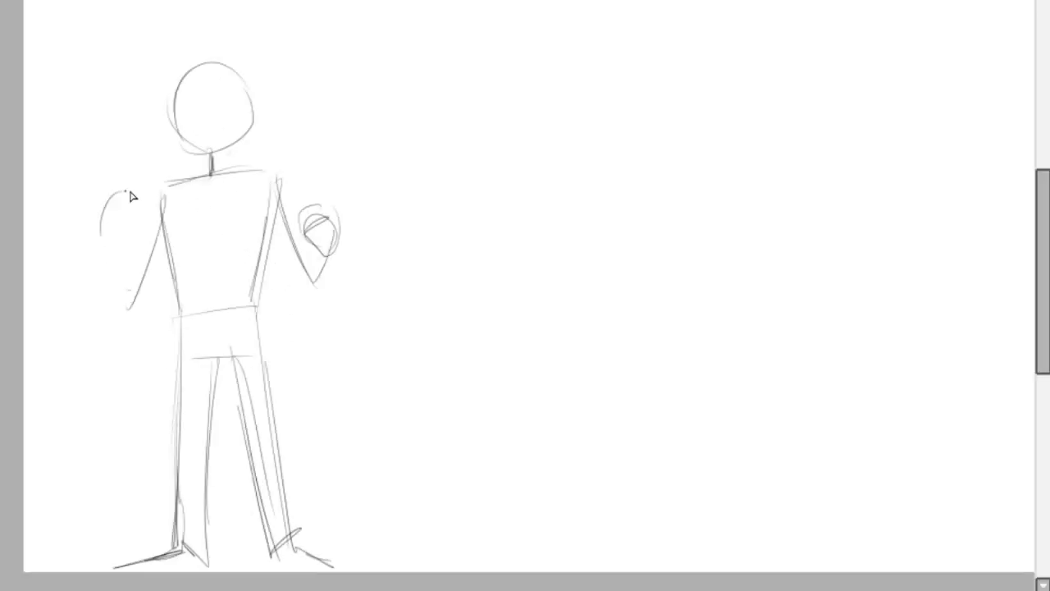
pyautogui.moveTo(131, 197)
pyautogui.mouseDown()
pyautogui.moveTo(185, 309)
pyautogui.moveTo(204, 108)
pyautogui.moveTo(207, 119)
pyautogui.mouseUp()
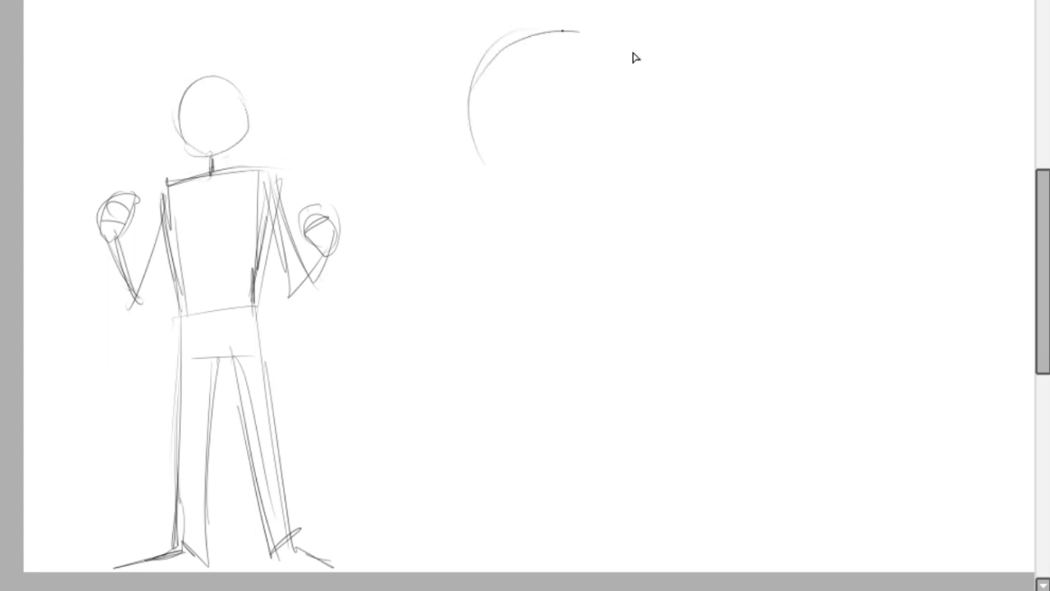
# Sketch a tilted bust beside the standing figure, move it closer, and sketch a front-facing bust below it.
pyautogui.moveTo(634, 57)
pyautogui.mouseDown()
pyautogui.moveTo(638, 146)
pyautogui.moveTo(608, 255)
pyautogui.moveTo(722, 279)
pyautogui.mouseUp()
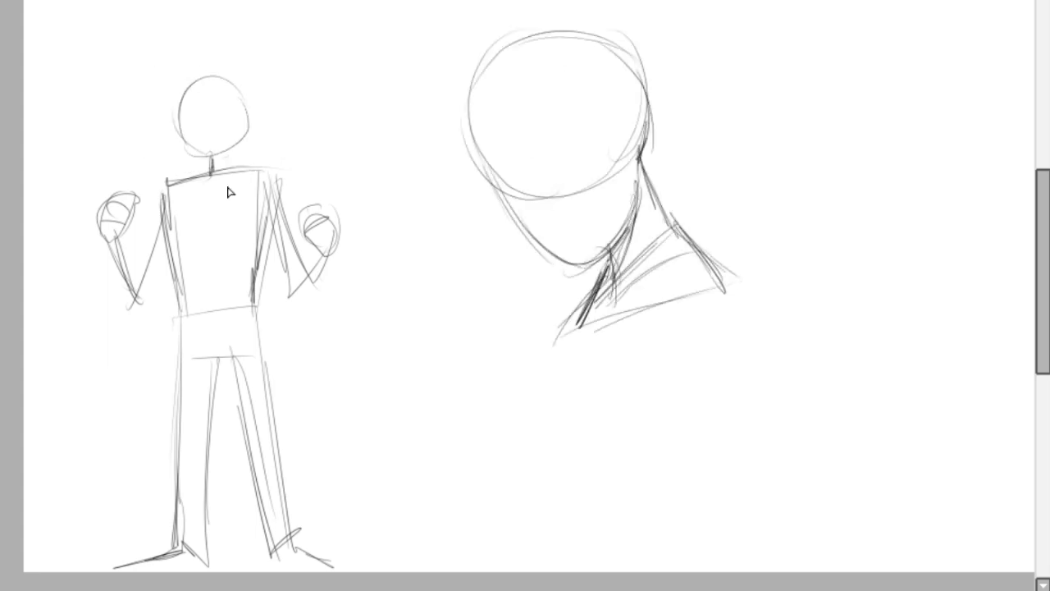
pyautogui.moveTo(559, 115); pyautogui.dragTo(407, 90)
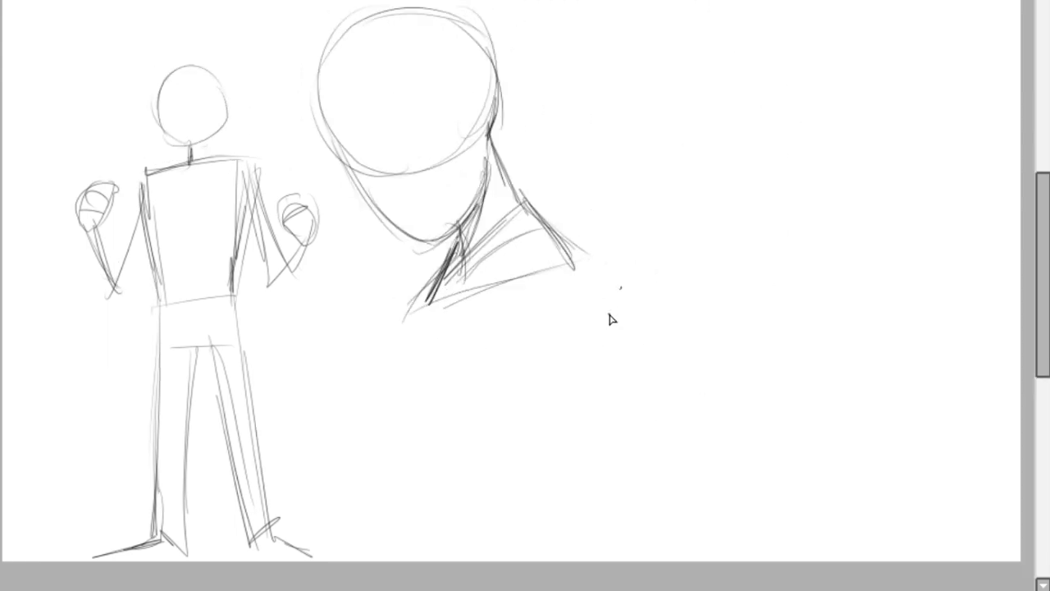
pyautogui.moveTo(612, 320)
pyautogui.mouseDown()
pyautogui.moveTo(680, 251)
pyautogui.moveTo(664, 504)
pyautogui.moveTo(789, 557)
pyautogui.mouseUp()
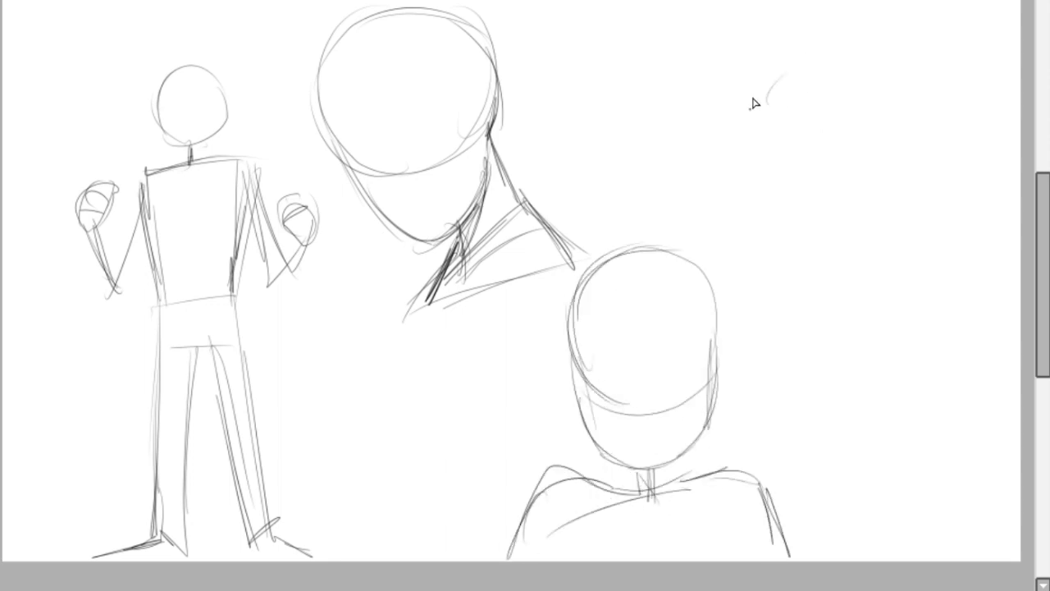
# Sketch a third bust resting its chin on a hand, enlarge it, and shift the front-facing bust slightly aside.
pyautogui.moveTo(793, 237)
pyautogui.mouseDown()
pyautogui.moveTo(814, 195)
pyautogui.moveTo(771, 214)
pyautogui.mouseUp()
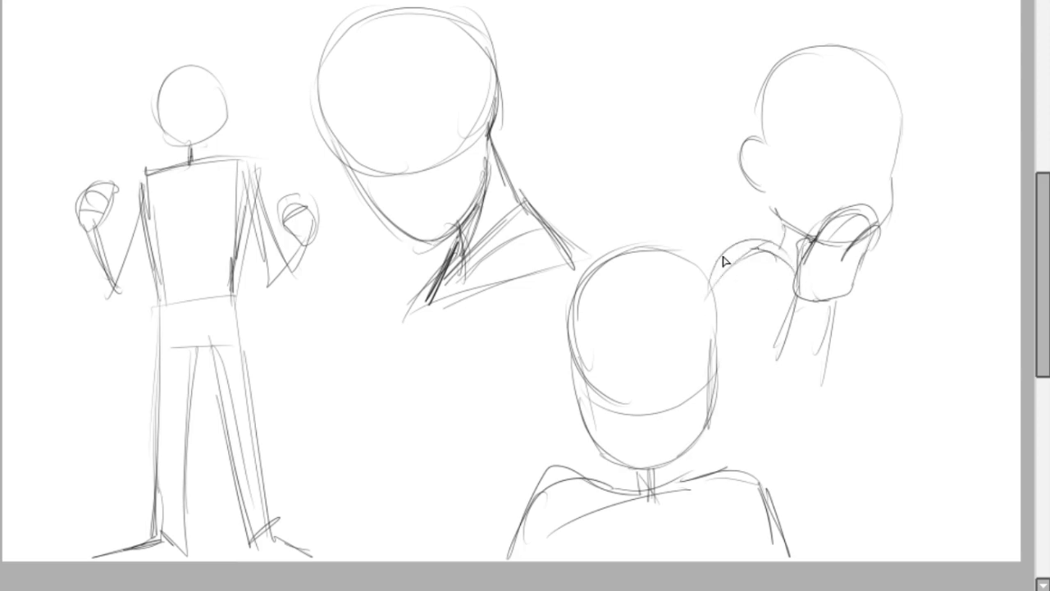
pyautogui.moveTo(862, 269); pyautogui.dragTo(457, 563)
pyautogui.moveTo(676, 324); pyautogui.dragTo(664, 320)
pyautogui.hotkey('ctrl', 't')
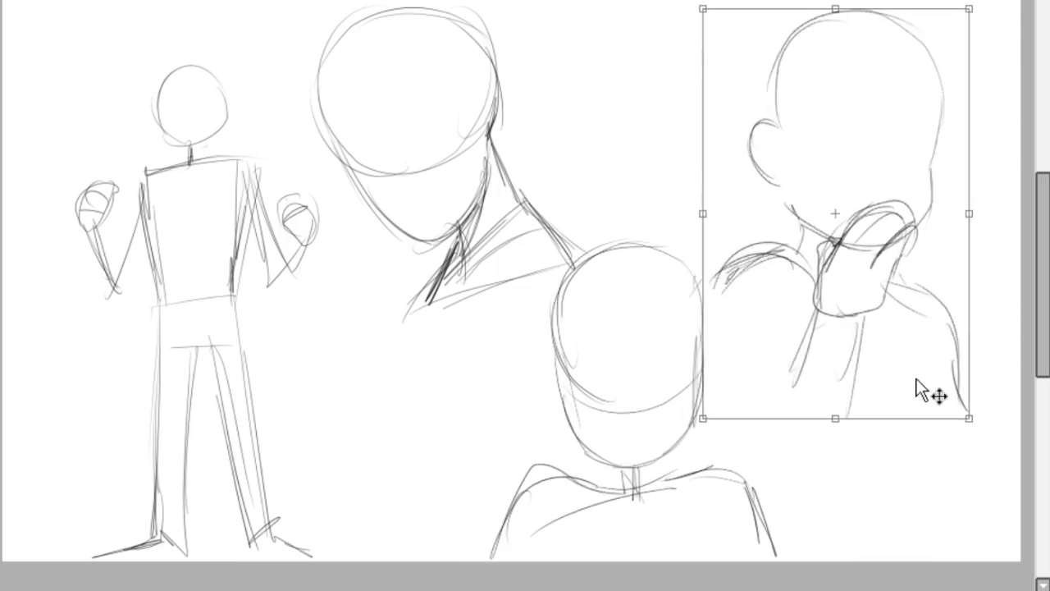
pyautogui.press('Return')
# Redraw the standing figure's head outline with a fuller jaw and give it a thicker neck.
pyautogui.moveTo(257, 472); pyautogui.dragTo(238, 451)
pyautogui.hotkey('ctrl', 'd')
pyautogui.scroll(5, 172, 90)
pyautogui.moveTo(271, 205)
pyautogui.mouseDown()
pyautogui.moveTo(344, 385)
pyautogui.moveTo(271, 98)
pyautogui.mouseUp()
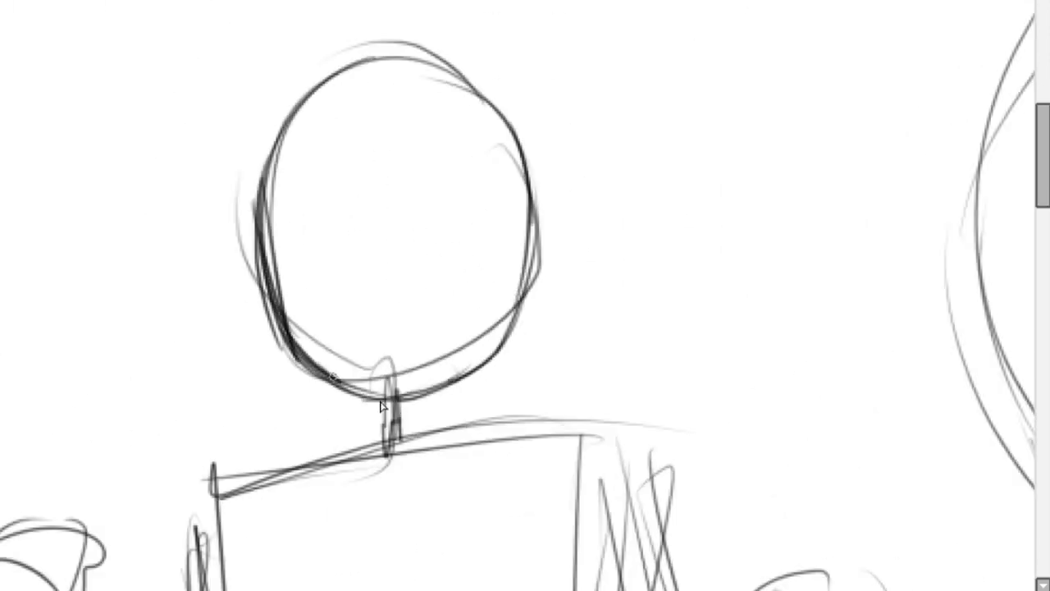
pyautogui.moveTo(353, 394); pyautogui.dragTo(353, 472)
pyautogui.moveTo(369, 431); pyautogui.dragTo(435, 392)
pyautogui.moveTo(444, 384); pyautogui.dragTo(447, 451)
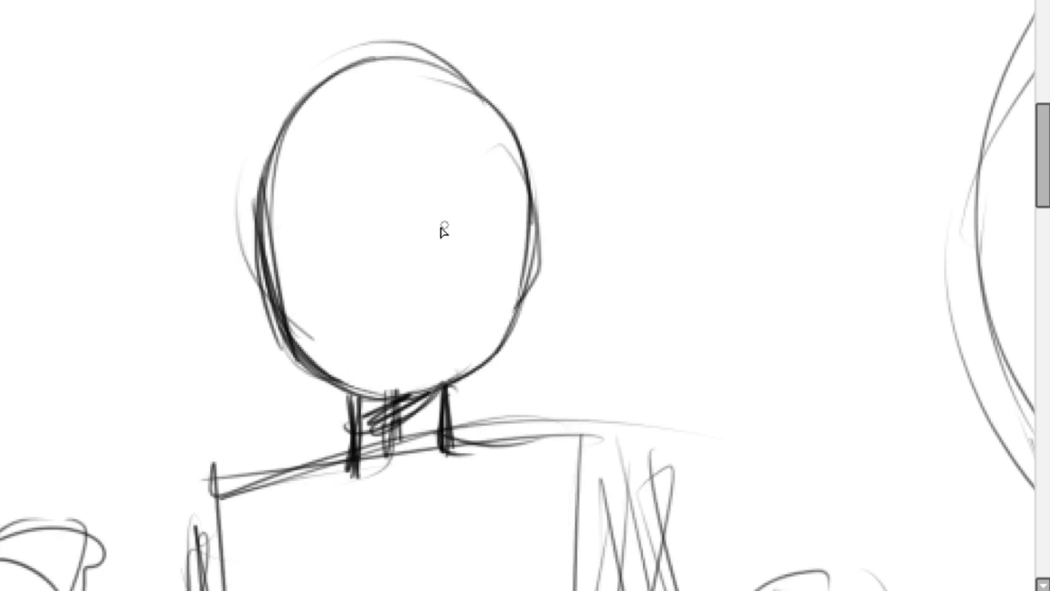
# Draw large half-round eyes with flat lower lids and oval pupils on the standing figure's face.
pyautogui.moveTo(419, 240); pyautogui.dragTo(501, 248)
pyautogui.moveTo(451, 276); pyautogui.dragTo(491, 268)
pyautogui.moveTo(295, 239); pyautogui.dragTo(376, 246)
pyautogui.moveTo(292, 265); pyautogui.dragTo(503, 267)
pyautogui.moveTo(420, 240); pyautogui.dragTo(504, 228)
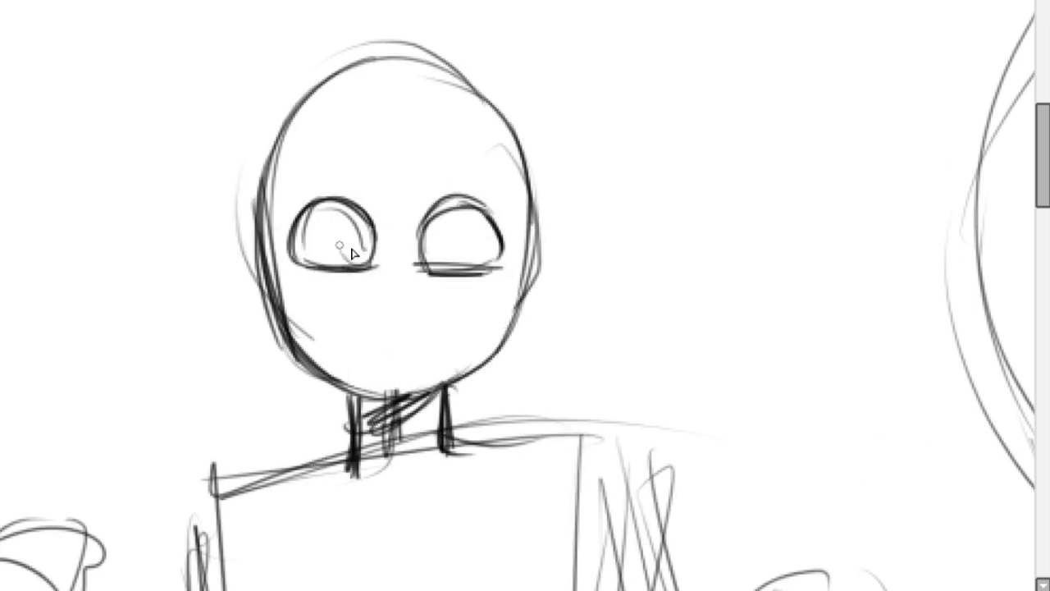
pyautogui.moveTo(336, 212); pyautogui.dragTo(361, 262)
pyautogui.moveTo(464, 209); pyautogui.dragTo(492, 259)
# Draw slanted eyebrows and an open, toothy grin on the standing figure's face.
pyautogui.moveTo(420, 160); pyautogui.dragTo(481, 131)
pyautogui.moveTo(305, 160); pyautogui.dragTo(366, 132)
pyautogui.hotkey('ctrl', 'z')
pyautogui.hotkey('ctrl', 'z')
pyautogui.moveTo(410, 193); pyautogui.dragTo(488, 154)
pyautogui.moveTo(310, 153); pyautogui.dragTo(382, 193)
pyautogui.moveTo(343, 324)
pyautogui.mouseDown()
pyautogui.moveTo(390, 355)
pyautogui.moveTo(475, 322)
pyautogui.mouseUp()
pyautogui.hotkey('ctrl', 'z')
pyautogui.moveTo(336, 325)
pyautogui.mouseDown()
pyautogui.moveTo(472, 329)
pyautogui.moveTo(468, 320)
pyautogui.mouseUp()
pyautogui.moveTo(441, 317); pyautogui.dragTo(443, 332)
# Add ears on both sides of the standing figure's head and strengthen the jaw, lower eyelid and eyebrow lines.
pyautogui.moveTo(261, 223); pyautogui.dragTo(267, 302)
pyautogui.moveTo(526, 232); pyautogui.dragTo(519, 307)
pyautogui.moveTo(525, 189)
pyautogui.mouseDown()
pyautogui.moveTo(480, 373)
pyautogui.moveTo(439, 394)
pyautogui.mouseUp()
pyautogui.moveTo(423, 264); pyautogui.dragTo(502, 263)
pyautogui.moveTo(316, 155); pyautogui.dragTo(392, 189)
# Sketch a pointed hairline and long wavy hair curling onto the standing figure's shoulders, and shade the inside of the mouth.
pyautogui.moveTo(300, 105); pyautogui.dragTo(493, 103)
pyautogui.moveTo(380, 84); pyautogui.dragTo(388, 100)
pyautogui.moveTo(386, 41); pyautogui.dragTo(246, 148)
pyautogui.moveTo(271, 189); pyautogui.dragTo(283, 312)
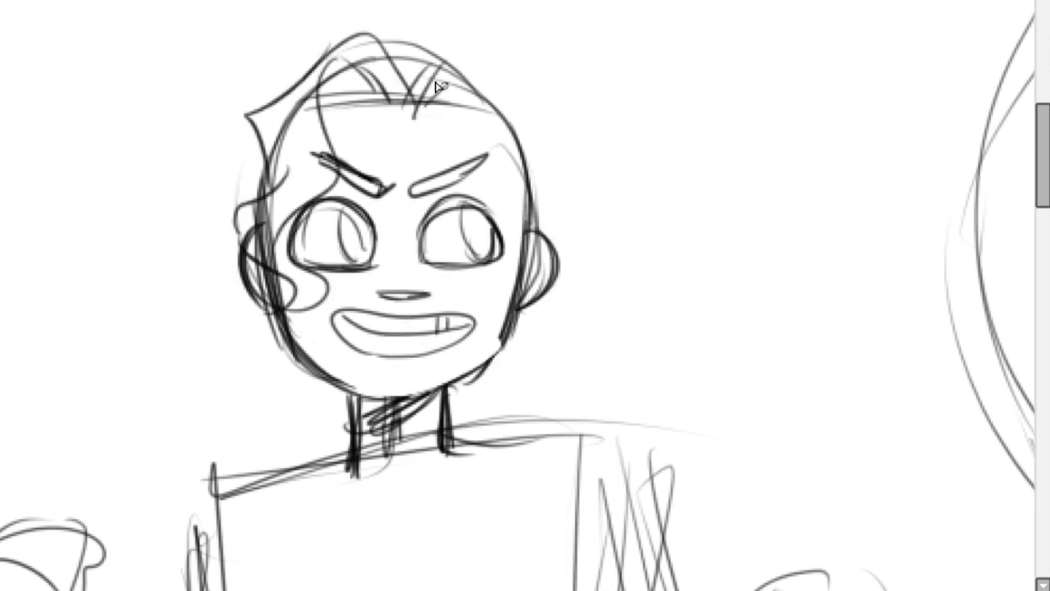
pyautogui.moveTo(444, 45); pyautogui.dragTo(566, 164)
pyautogui.moveTo(492, 115); pyautogui.dragTo(517, 304)
pyautogui.moveTo(349, 338); pyautogui.dragTo(456, 345)
pyautogui.moveTo(283, 82); pyautogui.dragTo(427, 24)
pyautogui.moveTo(246, 115)
pyautogui.mouseDown()
pyautogui.moveTo(215, 410)
pyautogui.moveTo(193, 492)
pyautogui.mouseUp()
pyautogui.moveTo(566, 205); pyautogui.dragTo(593, 380)
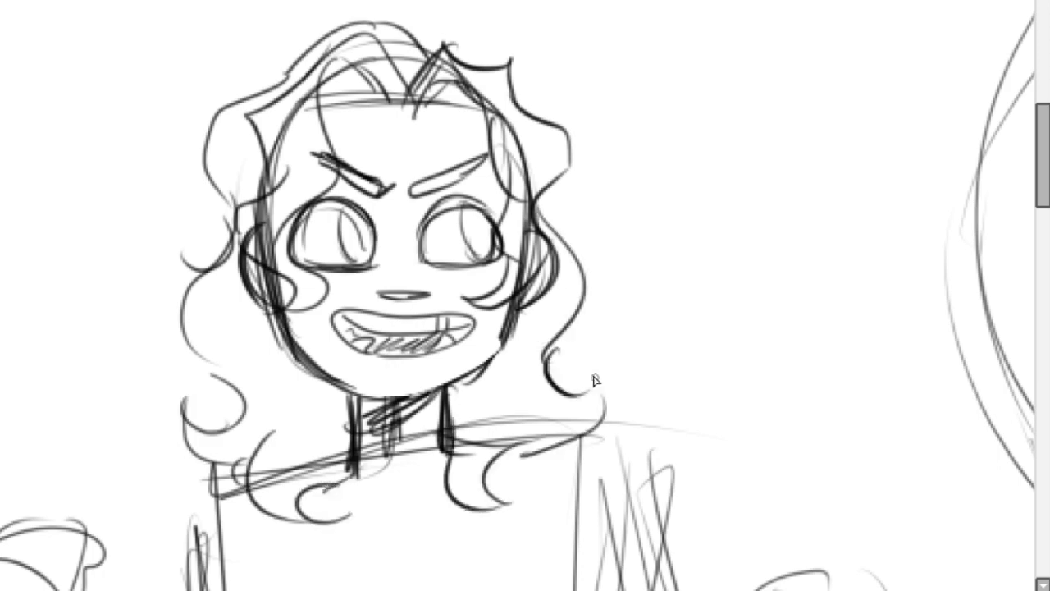
# Erase the standing figure's eyebrows, nose and pupils, and redraw rounder eye outlines.
pyautogui.hotkey('ctrl', '+')
pyautogui.moveTo(214, 123); pyautogui.dragTo(427, 89)
pyautogui.moveTo(312, 197)
pyautogui.mouseDown()
pyautogui.moveTo(244, 216)
pyautogui.moveTo(493, 205)
pyautogui.mouseUp()
pyautogui.moveTo(312, 214); pyautogui.dragTo(182, 234)
pyautogui.moveTo(312, 144); pyautogui.dragTo(193, 238)
pyautogui.moveTo(443, 135); pyautogui.dragTo(370, 239)
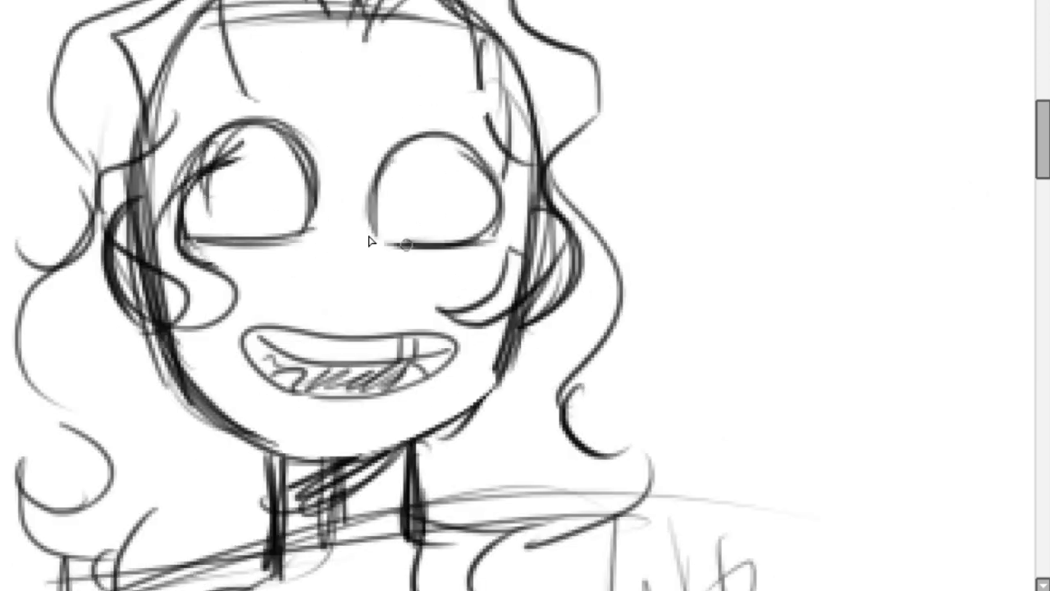
# Give the standing figure new oval pupils, arched eyebrows and a small rounded nose.
pyautogui.moveTo(312, 222); pyautogui.dragTo(258, 169)
pyautogui.moveTo(455, 144); pyautogui.dragTo(460, 230)
pyautogui.moveTo(365, 105); pyautogui.dragTo(399, 75)
pyautogui.moveTo(197, 102); pyautogui.dragTo(308, 82)
pyautogui.moveTo(304, 292)
pyautogui.mouseDown()
pyautogui.moveTo(319, 277)
pyautogui.moveTo(378, 293)
pyautogui.mouseUp()
# Refine the standing figure's raised arms with fuller forearms, rolled sleeves and clearer fists.
pyautogui.hotkey('ctrl', '-')
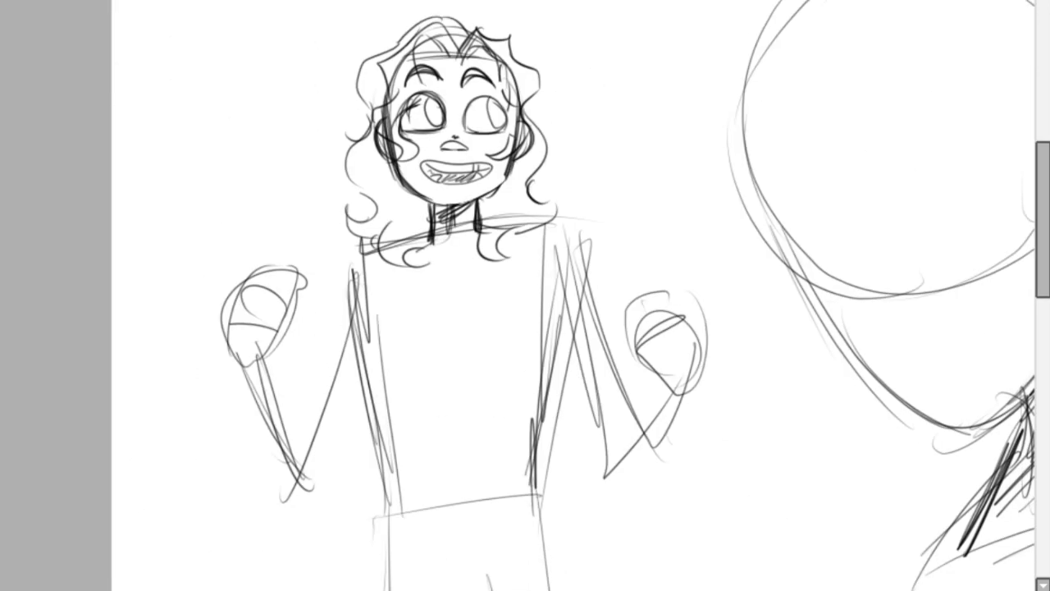
pyautogui.moveTo(165, 255)
pyautogui.mouseDown()
pyautogui.moveTo(215, 332)
pyautogui.moveTo(246, 464)
pyautogui.mouseUp()
pyautogui.moveTo(275, 304); pyautogui.dragTo(222, 480)
pyautogui.moveTo(255, 243); pyautogui.dragTo(271, 468)
pyautogui.moveTo(597, 361); pyautogui.dragTo(539, 440)
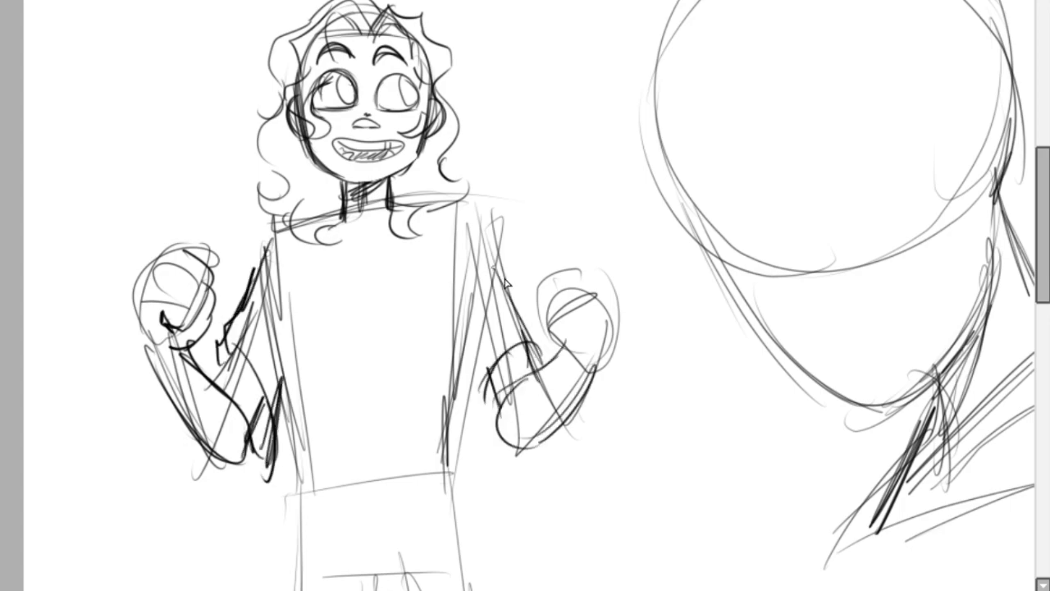
pyautogui.moveTo(464, 209); pyautogui.dragTo(525, 332)
# Draw a rounded shirt hem and a curved neckline on the standing figure.
pyautogui.scroll(-2, 492, 328)
pyautogui.moveTo(282, 471); pyautogui.dragTo(410, 526)
pyautogui.moveTo(279, 378); pyautogui.dragTo(403, 330)
pyautogui.moveTo(303, 215); pyautogui.dragTo(394, 164)
# Clean up the standing figure's eye outlines and darken the pupils and lower lids.
pyautogui.hotkey('ctrl', '+')
pyautogui.moveTo(491, 123); pyautogui.dragTo(385, 123)
pyautogui.moveTo(431, 78); pyautogui.dragTo(383, 141)
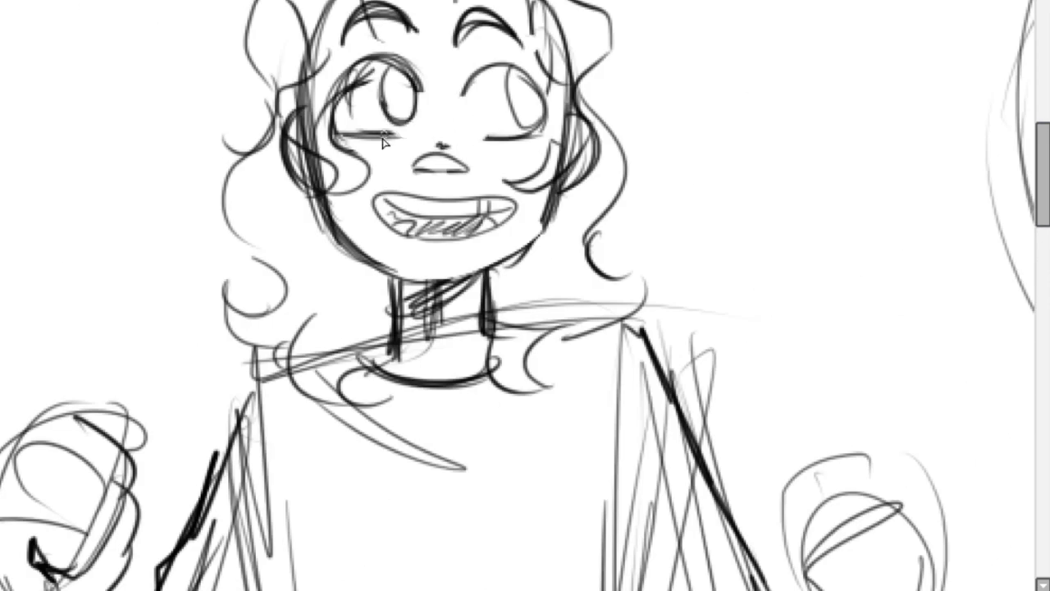
# Sketch flared trouser legs and shoes on the standing figure, and add pupil highlights and blush lines to its face.
pyautogui.hotkey('ctrl', '-')
pyautogui.hscroll(-3, 526, 296)
pyautogui.hotkey('ctrl', '-')
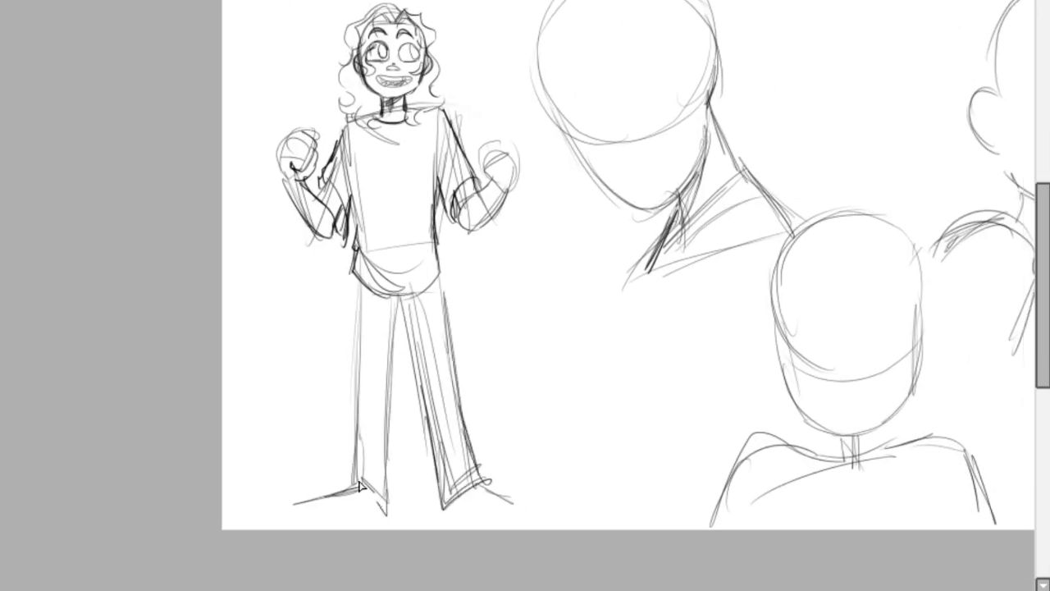
pyautogui.moveTo(297, 500); pyautogui.dragTo(386, 511)
pyautogui.moveTo(526, 510); pyautogui.dragTo(444, 514)
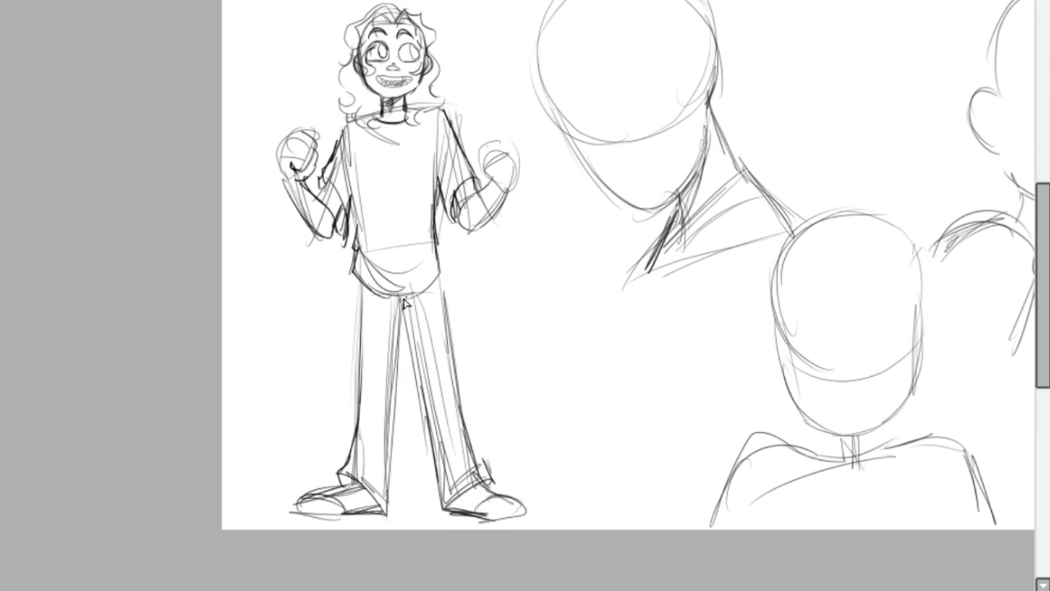
pyautogui.hotkey('ctrl', '+')
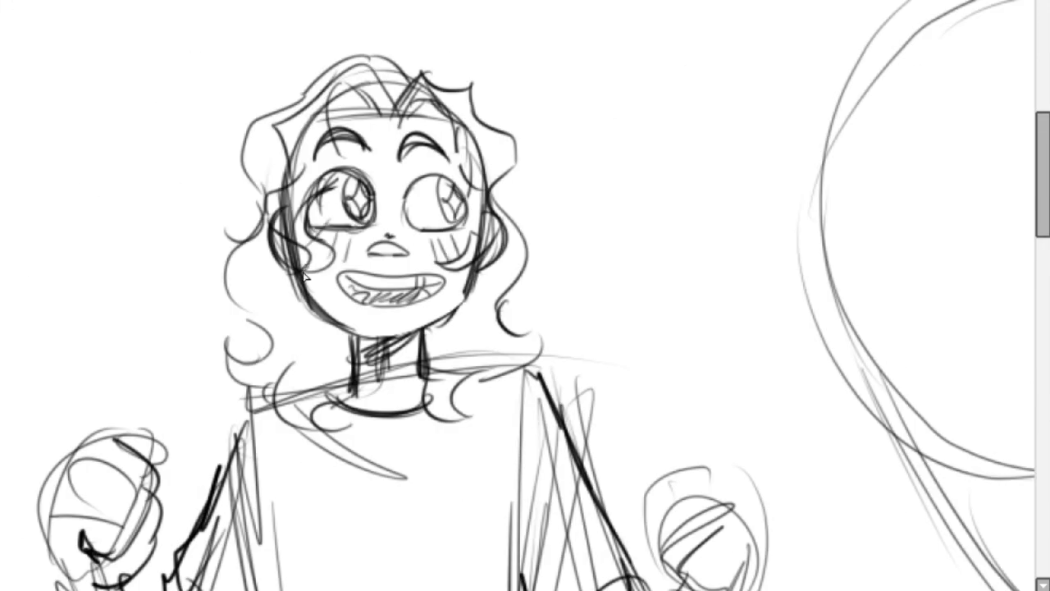
pyautogui.hotkey('ctrl', '-')
# Draw the tilted bust's brow, rounded nose and chin in profile, with a downcast eye and a small mouth.
pyautogui.hotkey('ctrl', '+')
pyautogui.moveTo(281, 251); pyautogui.dragTo(384, 396)
pyautogui.moveTo(386, 401); pyautogui.dragTo(482, 468)
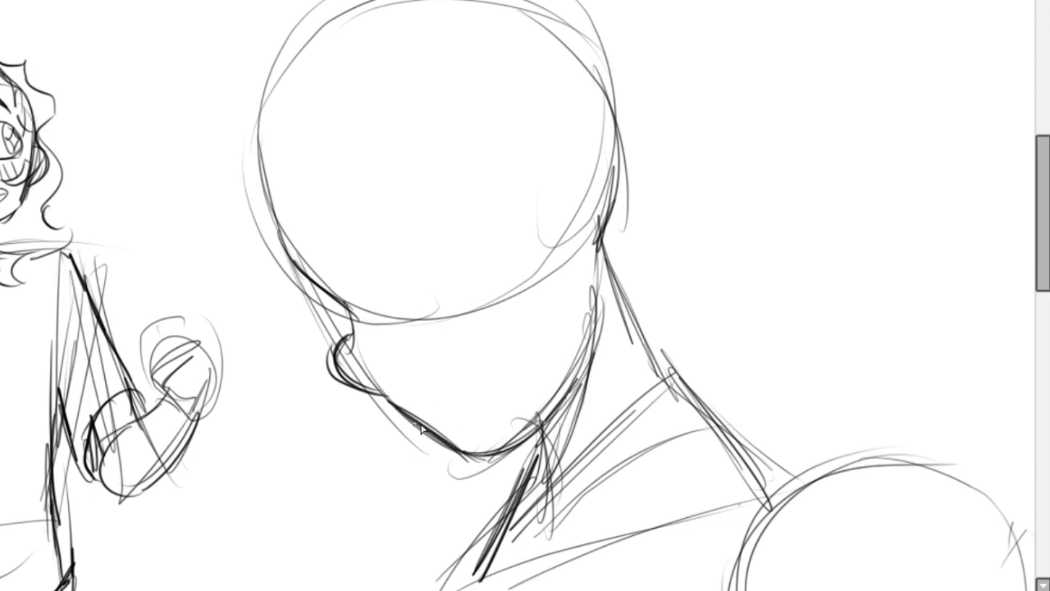
pyautogui.hotkey('ctrl', 'z')
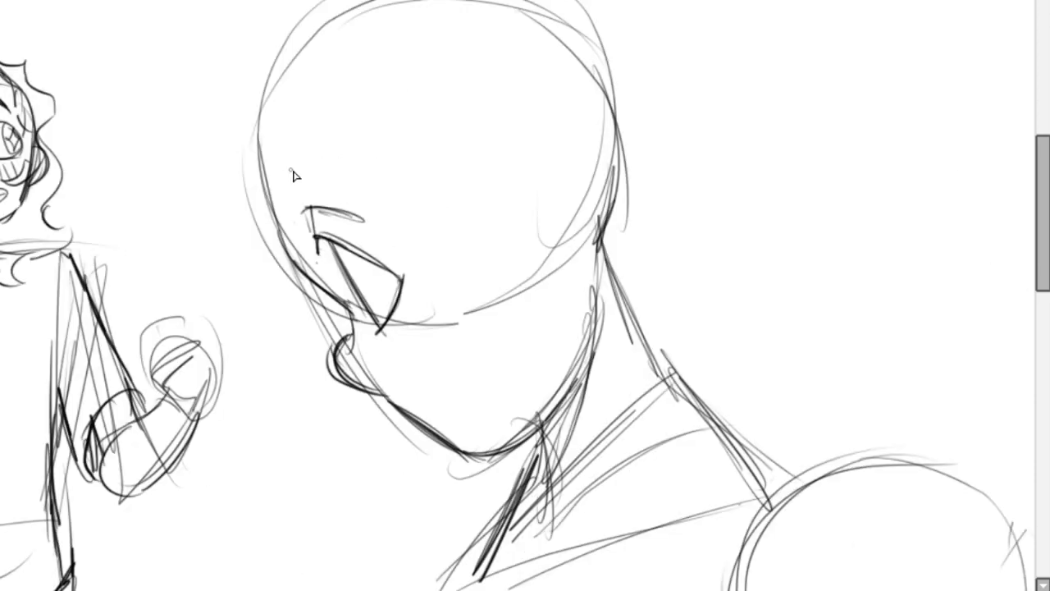
pyautogui.hotkey('ctrl', 'z')
pyautogui.moveTo(392, 411); pyautogui.dragTo(525, 448)
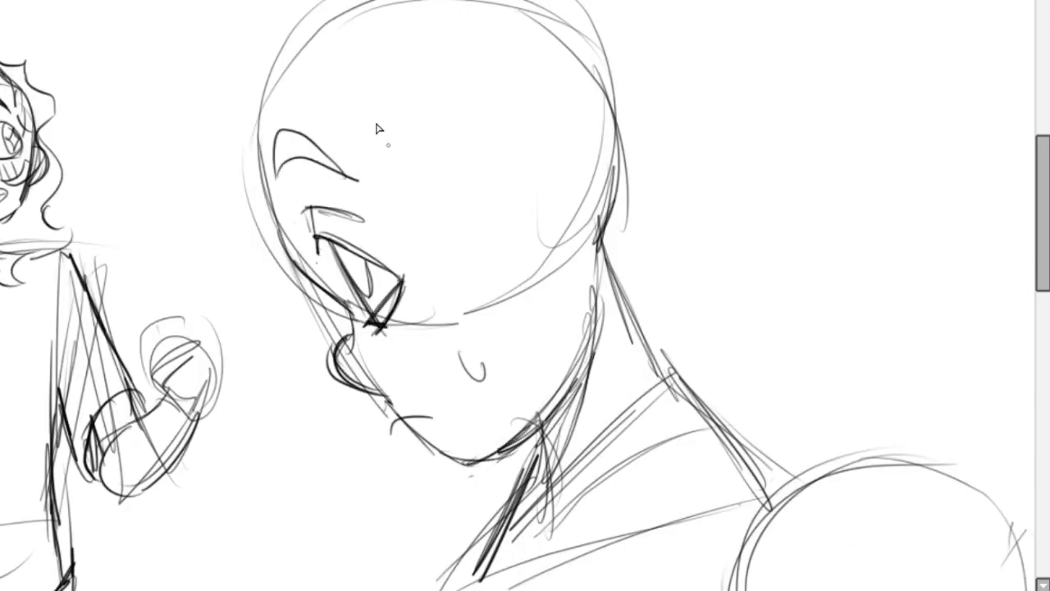
# Add cheek blush lines, a firmer jaw and a detailed ear to the tilted bust.
pyautogui.moveTo(414, 305); pyautogui.dragTo(423, 361)
pyautogui.moveTo(575, 300); pyautogui.dragTo(496, 447)
pyautogui.moveTo(502, 197); pyautogui.dragTo(551, 289)
pyautogui.moveTo(517, 160); pyautogui.dragTo(574, 246)
pyautogui.moveTo(513, 189); pyautogui.dragTo(546, 250)
# Sketch wavy front locks falling over the tilted bust's forehead and down both sides of its face.
pyautogui.moveTo(247, 74); pyautogui.dragTo(501, 164)
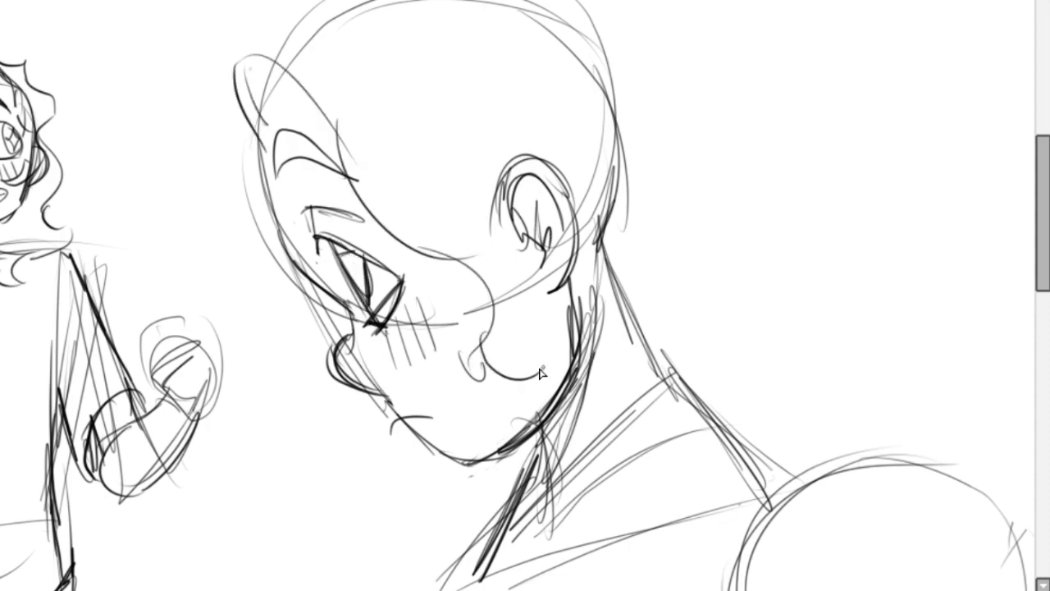
pyautogui.moveTo(311, 49); pyautogui.dragTo(468, 197)
pyautogui.moveTo(246, 246); pyautogui.dragTo(361, 426)
pyautogui.scroll(-1, 390, 199)
pyautogui.scroll(1, 390, 200)
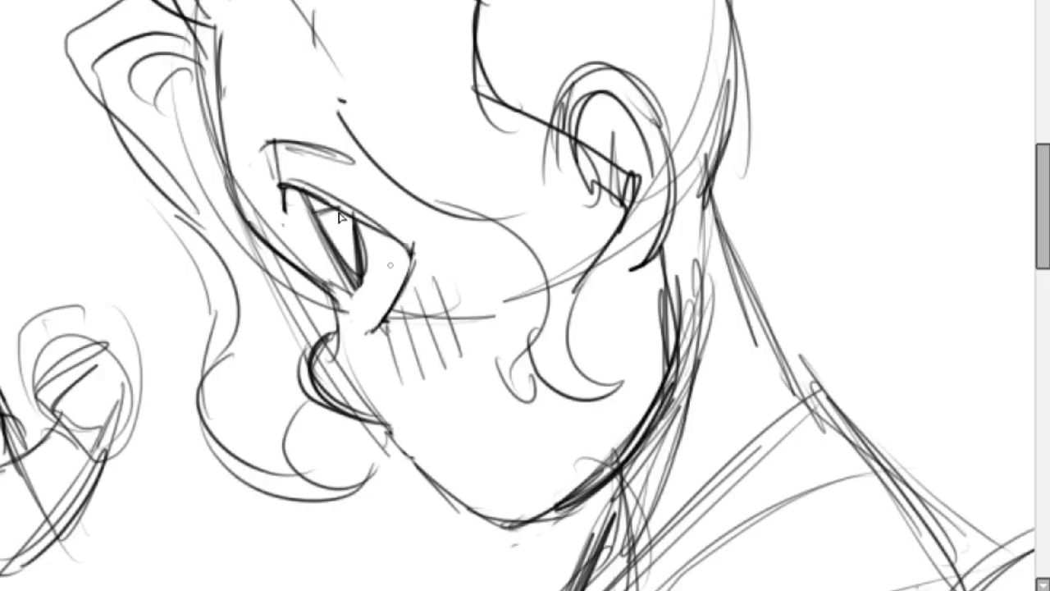
# Redraw the tilted bust's eye and arched eyebrow, and shape the lips and chin in profile.
pyautogui.moveTo(328, 328); pyautogui.dragTo(406, 247)
pyautogui.moveTo(279, 189); pyautogui.dragTo(411, 247)
pyautogui.moveTo(246, 123); pyautogui.dragTo(333, 144)
pyautogui.moveTo(418, 475); pyautogui.dragTo(467, 509)
pyautogui.moveTo(459, 525); pyautogui.dragTo(615, 463)
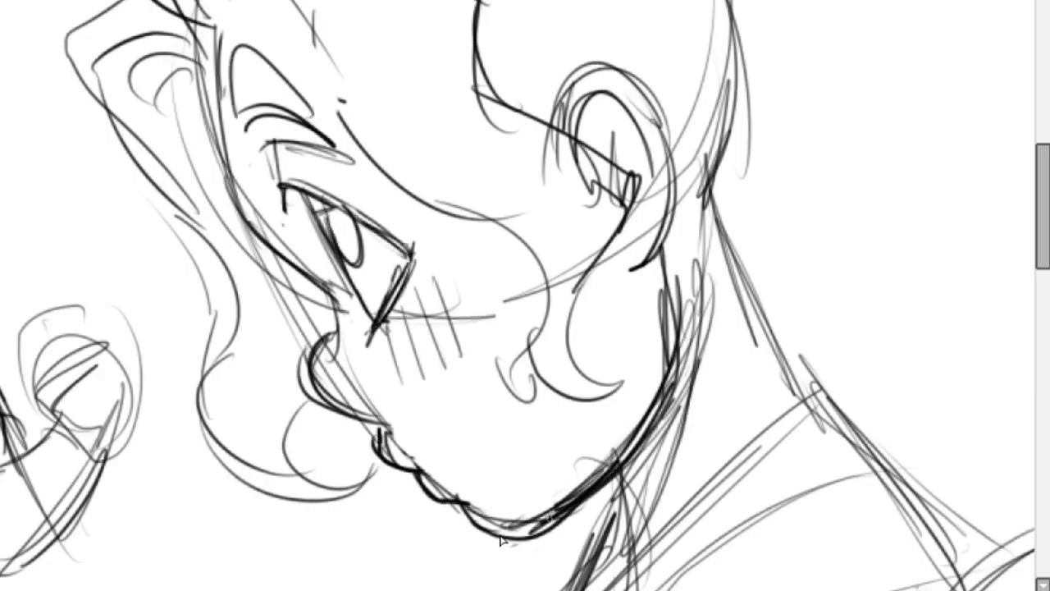
# Remove the tilted bust's protruding lips, redraw the nose with a nostril, and rework the hair above the forehead.
pyautogui.moveTo(373, 340); pyautogui.dragTo(316, 415)
pyautogui.scroll(-2, 460, 328)
pyautogui.scroll(1, 381, 402)
pyautogui.moveTo(329, 132); pyautogui.dragTo(443, 329)
pyautogui.moveTo(316, 66); pyautogui.dragTo(373, 226)
pyautogui.moveTo(434, 381); pyautogui.dragTo(513, 447)
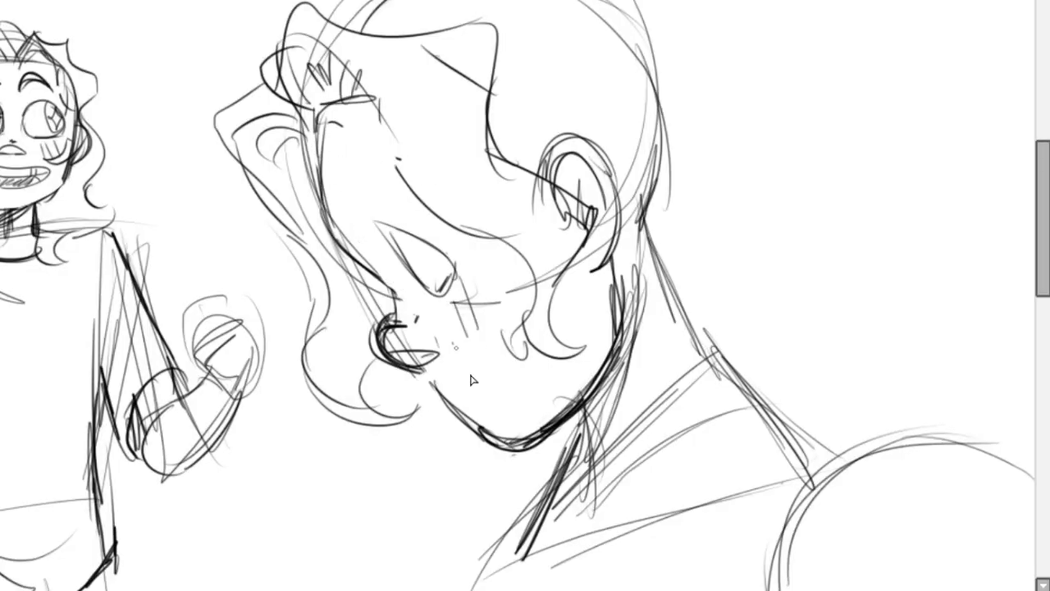
# Erase the tilted bust's eye, eyebrow and forehead contour.
pyautogui.moveTo(394, 238); pyautogui.dragTo(451, 279)
pyautogui.moveTo(303, 451); pyautogui.dragTo(370, 492)
pyautogui.moveTo(233, 205); pyautogui.dragTo(267, 258)
pyautogui.hotkey('ctrl', 't')
pyautogui.moveTo(567, 382); pyautogui.dragTo(575, 384)
pyautogui.scroll(1, 371, 238)
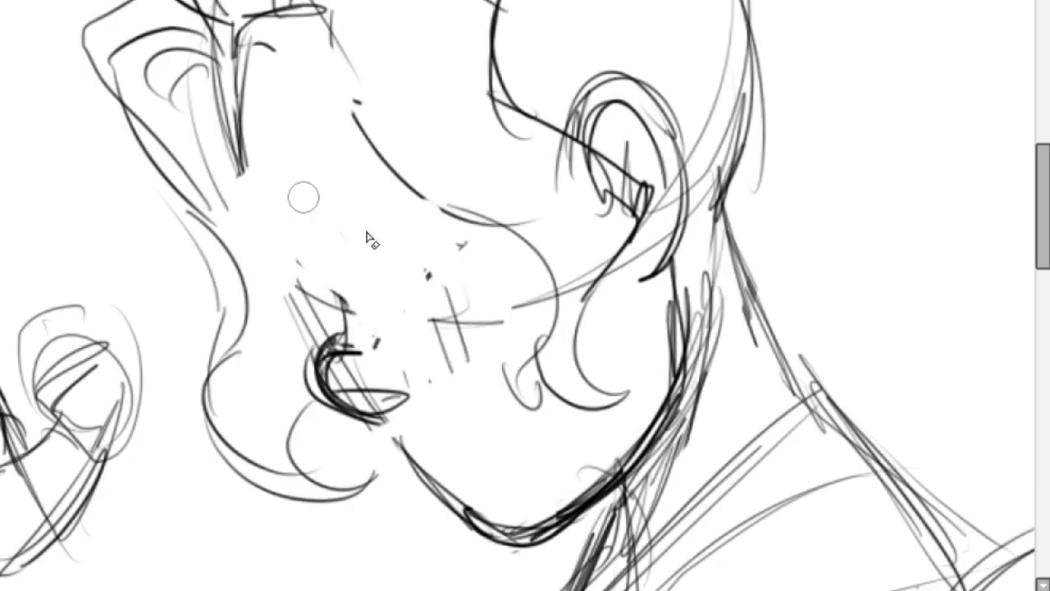
# Redraw the tilted bust's forehead contour and a triangular downcast eye with an eyelid crease.
pyautogui.moveTo(238, 115); pyautogui.dragTo(345, 328)
pyautogui.moveTo(315, 189); pyautogui.dragTo(422, 258)
pyautogui.moveTo(353, 293); pyautogui.dragTo(423, 258)
pyautogui.hotkey('ctrl', 'z')
pyautogui.hotkey('ctrl', 'z')
pyautogui.moveTo(332, 209); pyautogui.dragTo(435, 222)
pyautogui.moveTo(296, 181); pyautogui.dragTo(447, 218)
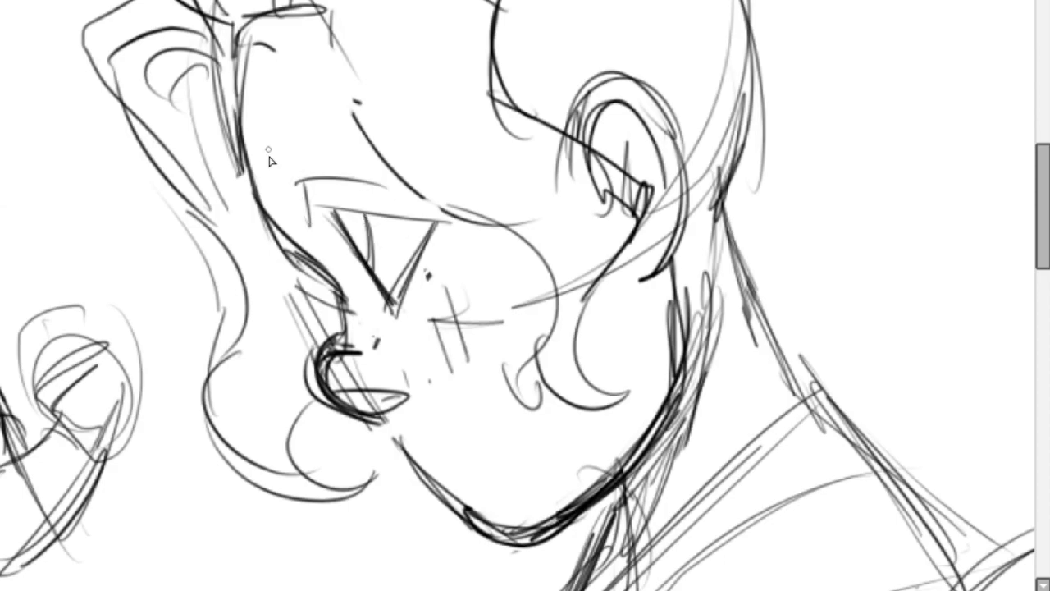
# Add an arched eyebrow, cheek blush lines and small marks below the ear on the tilted bust.
pyautogui.moveTo(267, 146); pyautogui.dragTo(384, 153)
pyautogui.moveTo(472, 275); pyautogui.dragTo(483, 349)
pyautogui.moveTo(489, 272); pyautogui.dragTo(497, 344)
pyautogui.moveTo(619, 322); pyautogui.dragTo(624, 341)
pyautogui.moveTo(613, 365); pyautogui.dragTo(632, 387)
# Sketch long wavy hair around the back of the tilted bust's head and shoulders, clearing the neck construction lines.
pyautogui.scroll(-2, 365, 250)
pyautogui.hscroll(-5, 365, 250)
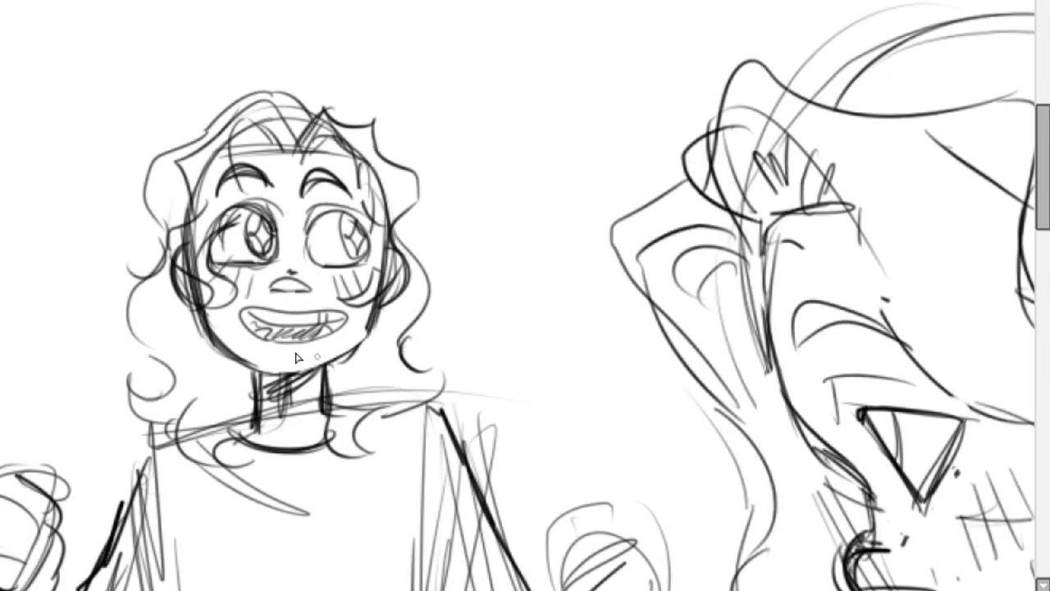
pyautogui.scroll(-2, 365, 251)
pyautogui.scroll(3, 365, 250)
pyautogui.moveTo(535, 33); pyautogui.dragTo(652, 353)
pyautogui.moveTo(574, 271); pyautogui.dragTo(427, 447)
pyautogui.moveTo(353, 362); pyautogui.dragTo(411, 468)
pyautogui.moveTo(534, 213); pyautogui.dragTo(507, 342)
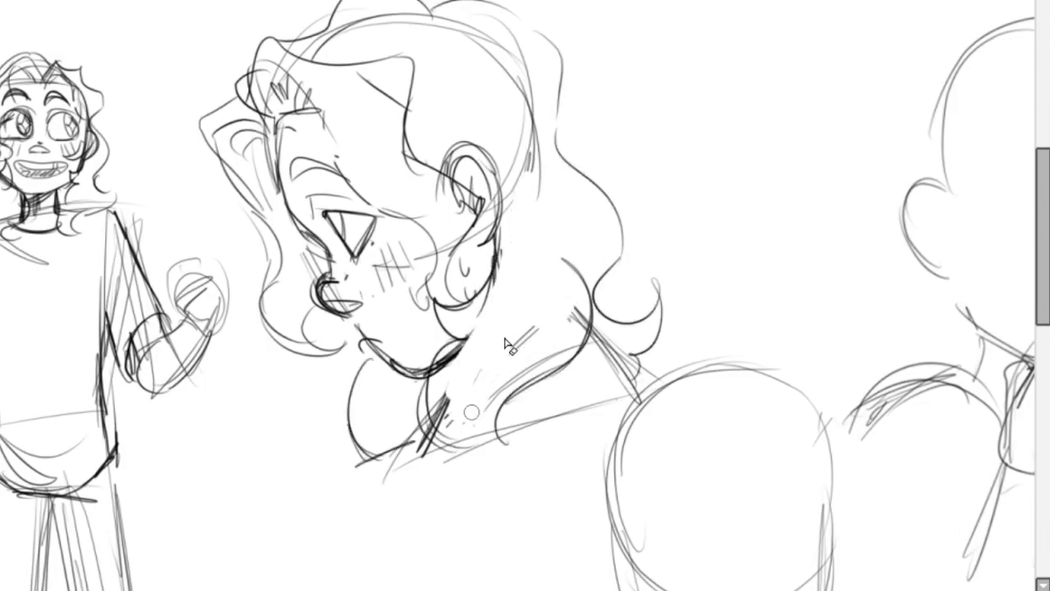
pyautogui.moveTo(492, 49); pyautogui.dragTo(399, 40)
pyautogui.moveTo(312, 353); pyautogui.dragTo(344, 459)
pyautogui.moveTo(517, 114); pyautogui.dragTo(532, 152)
# Draw closed, smiling eyes with thick lash lines and curved upper lids on the front-facing bust.
pyautogui.scroll(-3, 531, 152)
pyautogui.hscroll(3, 531, 153)
pyautogui.scroll(-2, 340, 156)
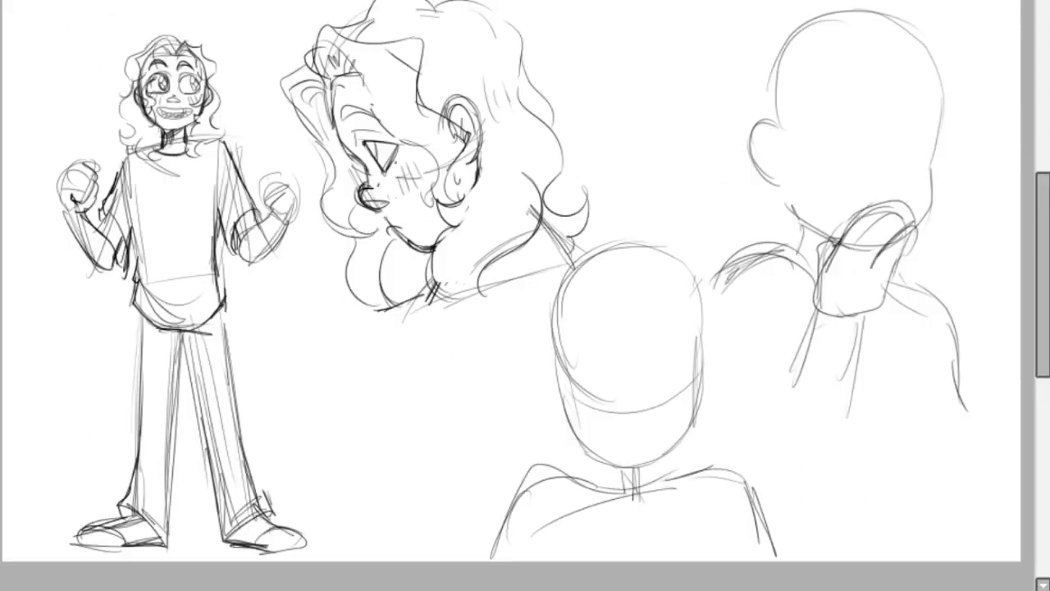
pyautogui.scroll(2, 340, 157)
pyautogui.moveTo(339, 157); pyautogui.dragTo(411, 534)
pyautogui.moveTo(310, 269); pyautogui.dragTo(415, 297)
pyautogui.moveTo(472, 295); pyautogui.dragTo(560, 266)
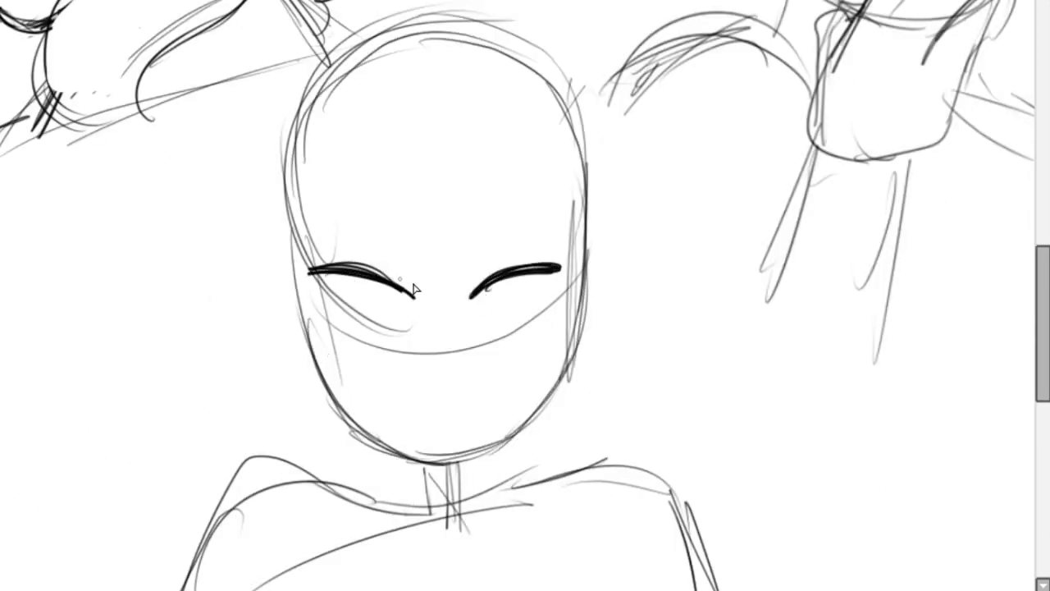
pyautogui.moveTo(316, 263); pyautogui.dragTo(410, 279)
pyautogui.moveTo(460, 283); pyautogui.dragTo(550, 262)
pyautogui.moveTo(450, 190); pyautogui.dragTo(546, 203)
pyautogui.hotkey('ctrl', 'z')
pyautogui.moveTo(352, 176); pyautogui.dragTo(421, 211)
pyautogui.moveTo(446, 211); pyautogui.dragTo(517, 176)
pyautogui.moveTo(375, 352); pyautogui.dragTo(520, 342)
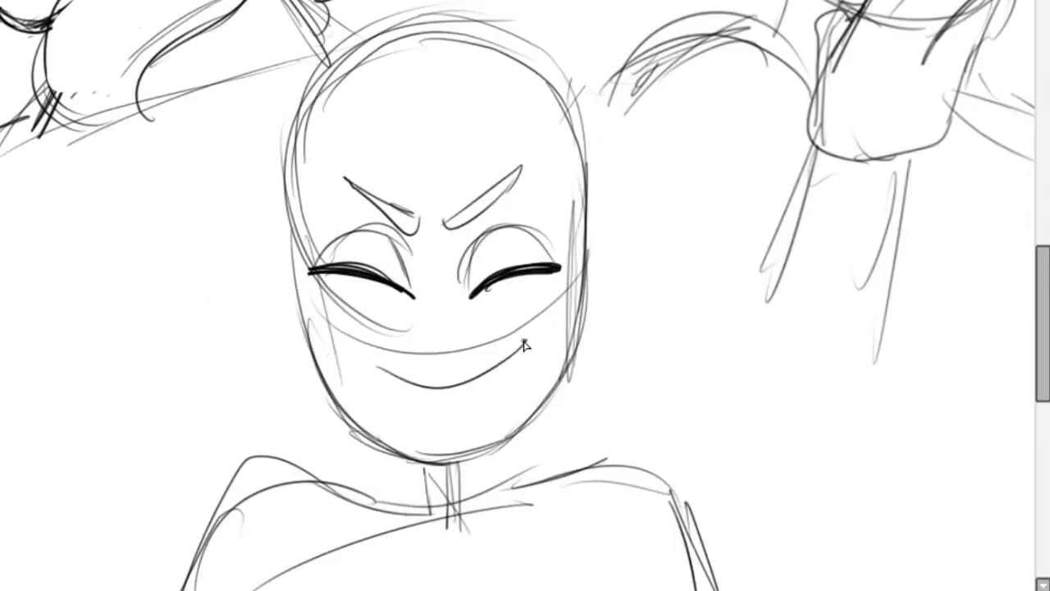
pyautogui.hotkey('ctrl', 'z')
pyautogui.hotkey('ctrl', 'z')
pyautogui.hotkey('ctrl', 'z')
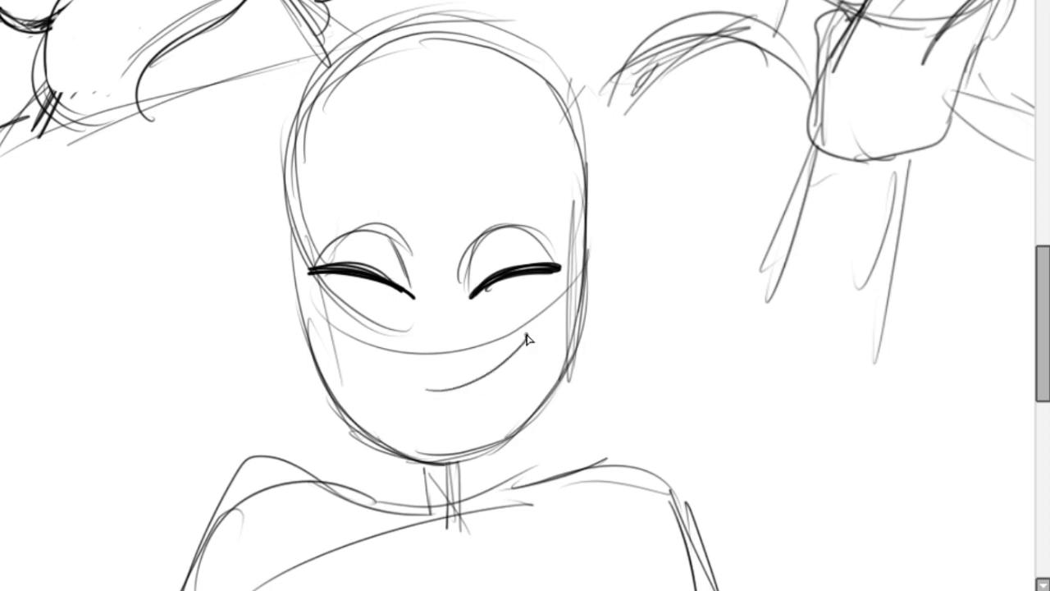
# Draw high arched eyebrows, a lopsided toothy grin and a small nose on the front-facing bust.
pyautogui.moveTo(460, 168); pyautogui.dragTo(503, 164)
pyautogui.moveTo(340, 174); pyautogui.dragTo(387, 170)
pyautogui.hotkey('ctrl', 'z')
pyautogui.hotkey('ctrl', 'z')
pyautogui.moveTo(450, 400); pyautogui.dragTo(527, 337)
pyautogui.moveTo(461, 173); pyautogui.dragTo(543, 194)
pyautogui.moveTo(334, 188); pyautogui.dragTo(410, 157)
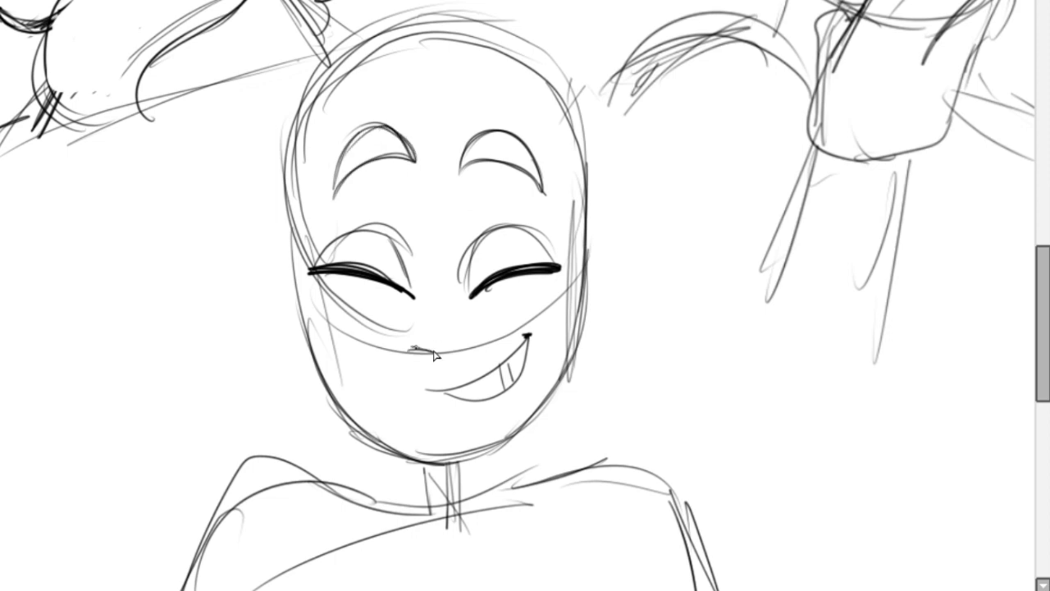
# Select the front-facing bust's head and rotate it counterclockwise so that it tilts on the neck.
pyautogui.scroll(-2, 509, 279)
pyautogui.moveTo(386, 409); pyautogui.dragTo(345, 386)
pyautogui.hotkey('ctrl', 't')
pyautogui.moveTo(623, 493); pyautogui.dragTo(668, 429)
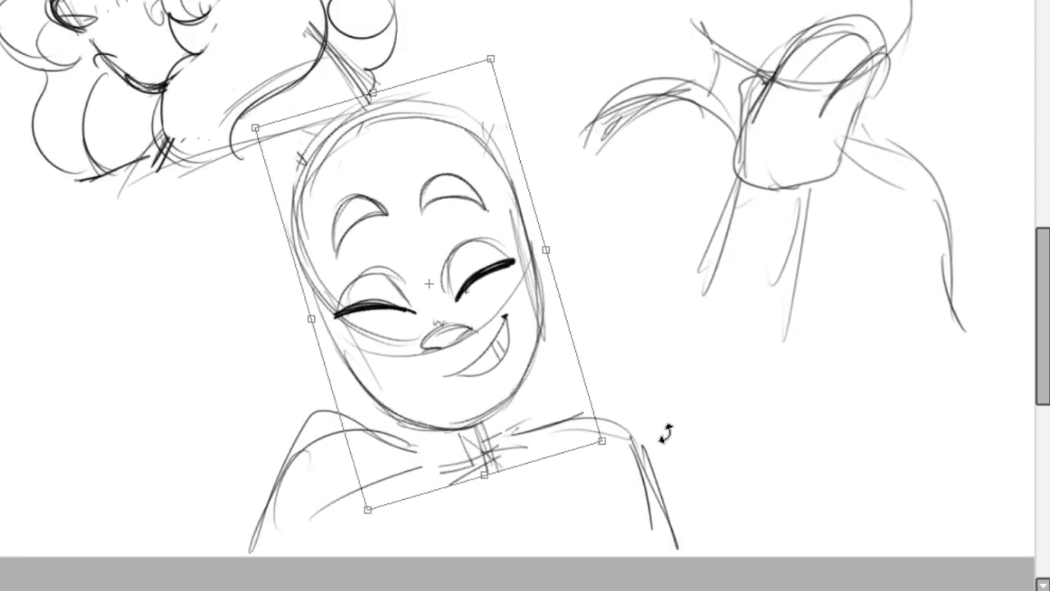
pyautogui.press('Return')
# Redraw the front-facing bust's neck and shoulder lines, and add a rounded neckline.
pyautogui.moveTo(515, 398); pyautogui.dragTo(518, 447)
pyautogui.moveTo(304, 431); pyautogui.dragTo(263, 545)
pyautogui.moveTo(427, 492)
pyautogui.mouseDown()
pyautogui.moveTo(530, 446)
pyautogui.moveTo(435, 480)
pyautogui.mouseUp()
# Draw a parted wavy fringe with face-framing curls around the front-facing bust's head.
pyautogui.moveTo(361, 132); pyautogui.dragTo(300, 286)
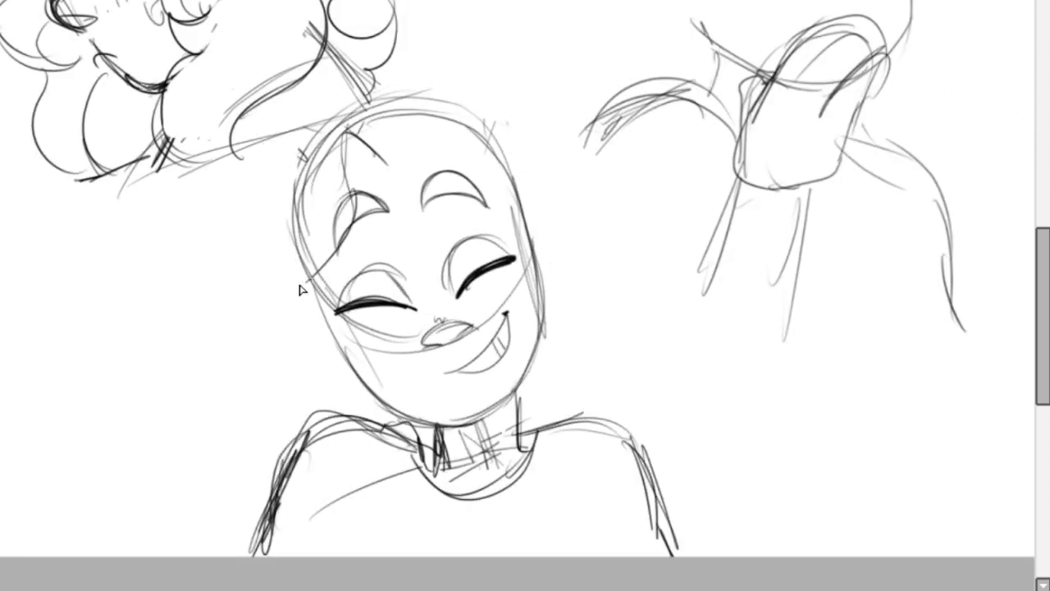
pyautogui.moveTo(393, 115); pyautogui.dragTo(328, 345)
pyautogui.moveTo(385, 156); pyautogui.dragTo(505, 115)
pyautogui.moveTo(526, 164); pyautogui.dragTo(542, 312)
pyautogui.moveTo(394, 90); pyautogui.dragTo(279, 222)
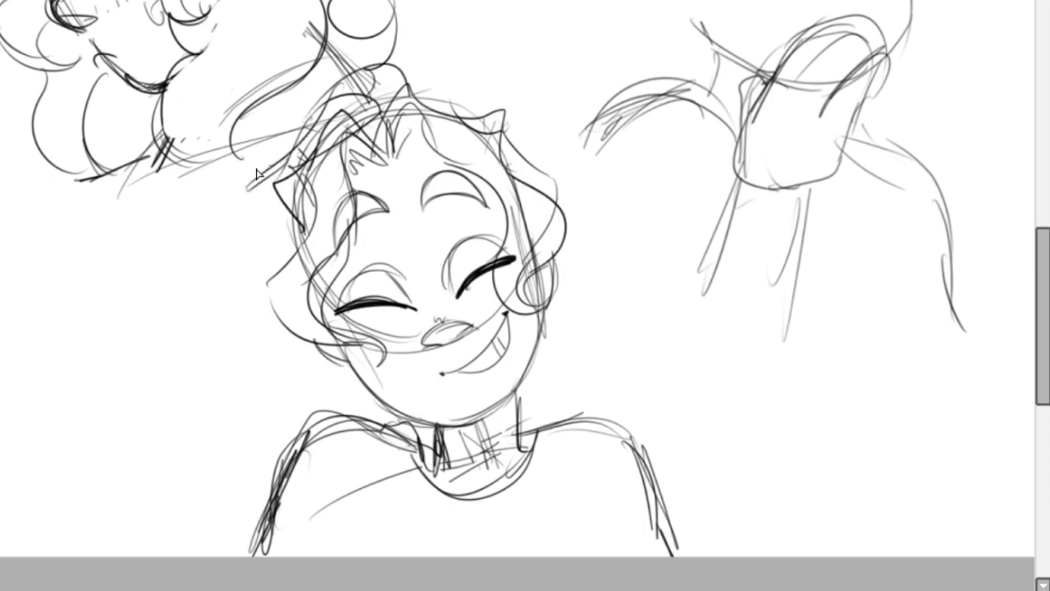
# Extend the front-facing bust's hair into long wavy locks that curl over both shoulders.
pyautogui.moveTo(279, 172); pyautogui.dragTo(238, 410)
pyautogui.moveTo(246, 403); pyautogui.dragTo(262, 492)
pyautogui.moveTo(410, 58); pyautogui.dragTo(591, 232)
pyautogui.moveTo(607, 304); pyautogui.dragTo(533, 542)
pyautogui.moveTo(385, 434); pyautogui.dragTo(444, 467)
# Draw wide round eyes with tiny pupils, a small nose and furrowed eyebrows on the bust covering its mouth.
pyautogui.scroll(5, 465, 312)
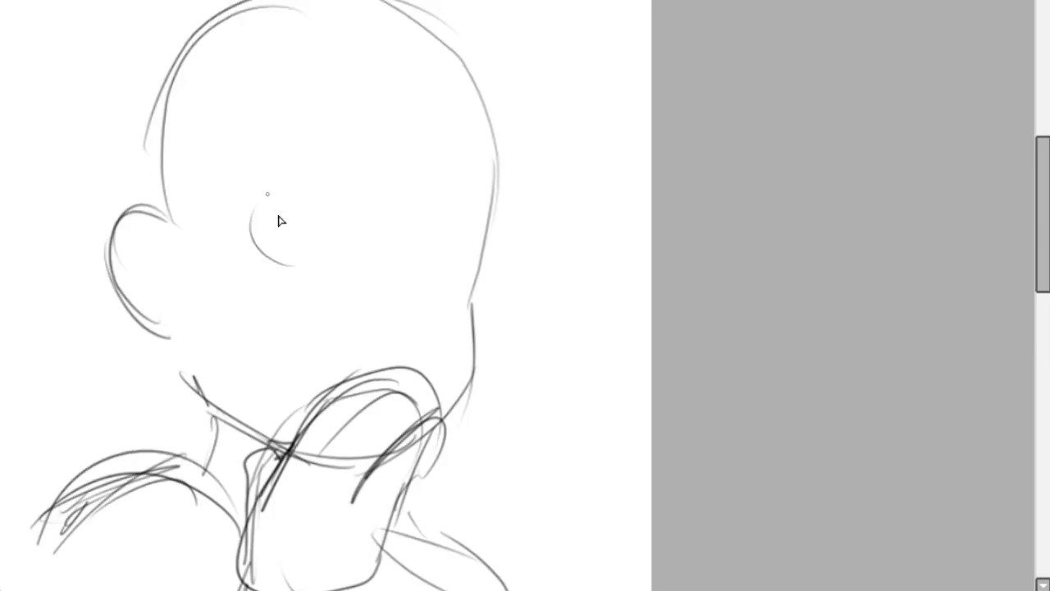
pyautogui.moveTo(252, 238); pyautogui.dragTo(375, 234)
pyautogui.moveTo(417, 246)
pyautogui.mouseDown()
pyautogui.moveTo(483, 250)
pyautogui.moveTo(447, 247)
pyautogui.mouseUp()
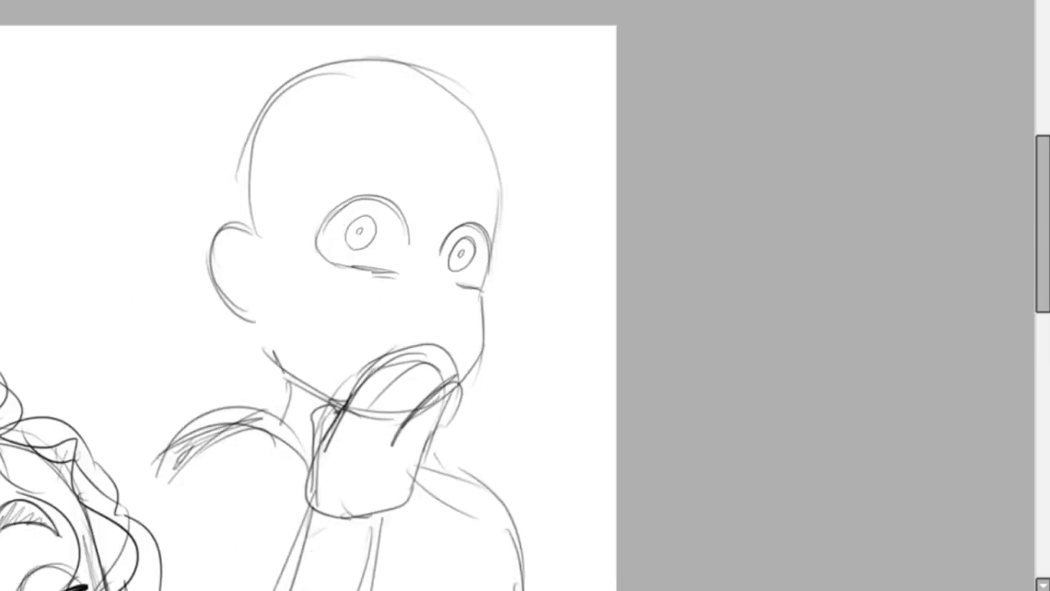
pyautogui.scroll(-3, 448, 246)
pyautogui.scroll(3, 459, 230)
pyautogui.scroll(2, 403, 263)
pyautogui.moveTo(505, 197); pyautogui.dragTo(444, 212)
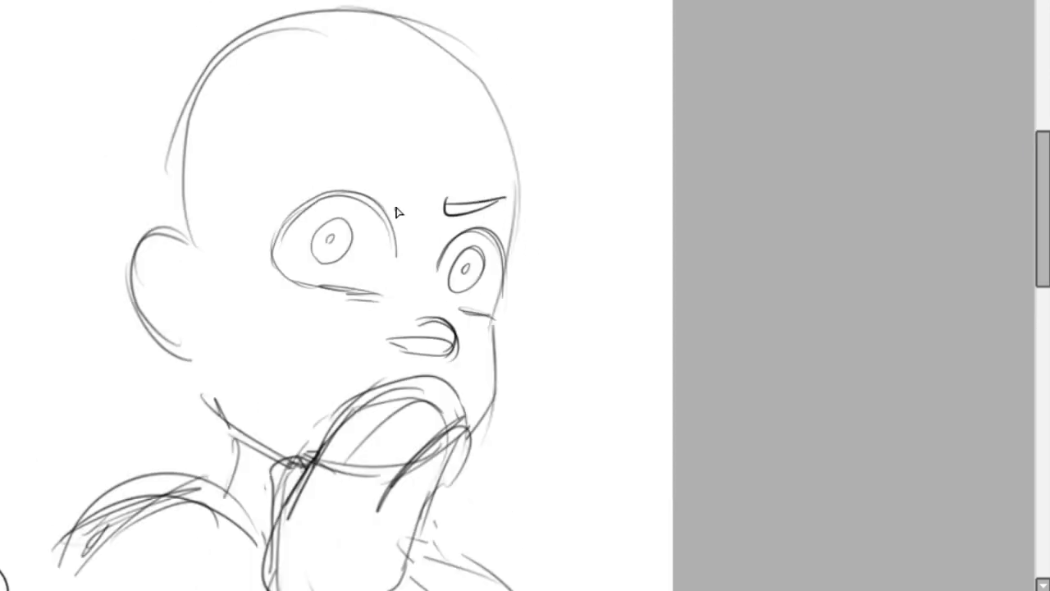
# Add blush lines under the shocked bust's eyes, define the fingers over its mouth, and handwrite "Gasp" beside the face.
pyautogui.moveTo(310, 306); pyautogui.dragTo(333, 345)
pyautogui.moveTo(312, 459)
pyautogui.mouseDown()
pyautogui.moveTo(435, 381)
pyautogui.moveTo(386, 500)
pyautogui.mouseUp()
pyautogui.moveTo(459, 427); pyautogui.dragTo(422, 501)
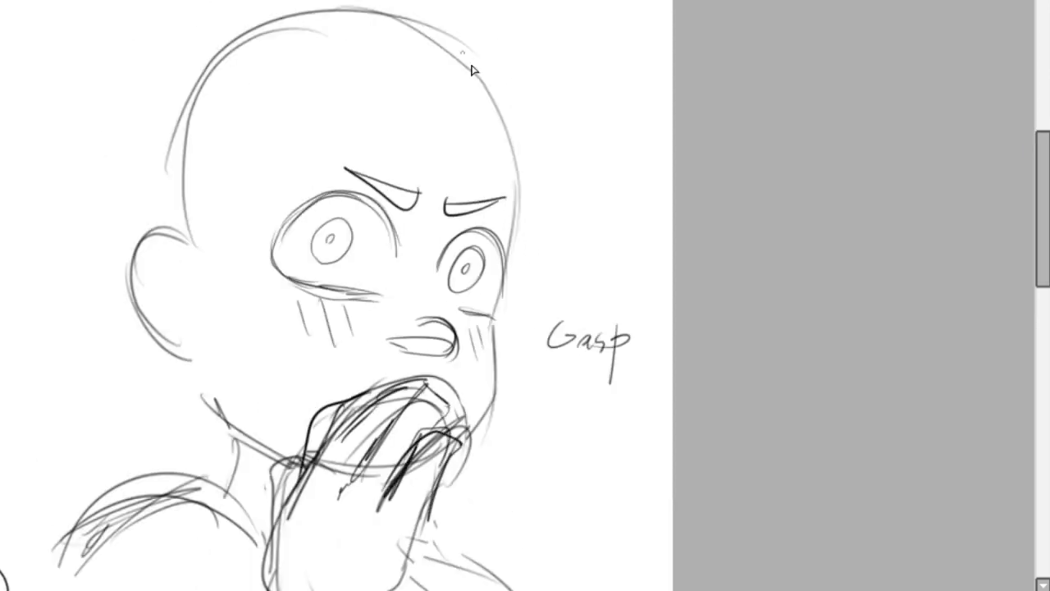
# Draw a center-parted wavy fringe with locks falling along both sides of the shocked bust's face.
pyautogui.moveTo(422, 33); pyautogui.dragTo(407, 99)
pyautogui.moveTo(435, 20); pyautogui.dragTo(246, 246)
pyautogui.moveTo(402, 57); pyautogui.dragTo(246, 349)
pyautogui.moveTo(451, 17)
pyautogui.mouseDown()
pyautogui.moveTo(443, 98)
pyautogui.moveTo(525, 106)
pyautogui.mouseUp()
pyautogui.moveTo(492, 69); pyautogui.dragTo(558, 288)
pyautogui.moveTo(566, 123); pyautogui.dragTo(501, 369)
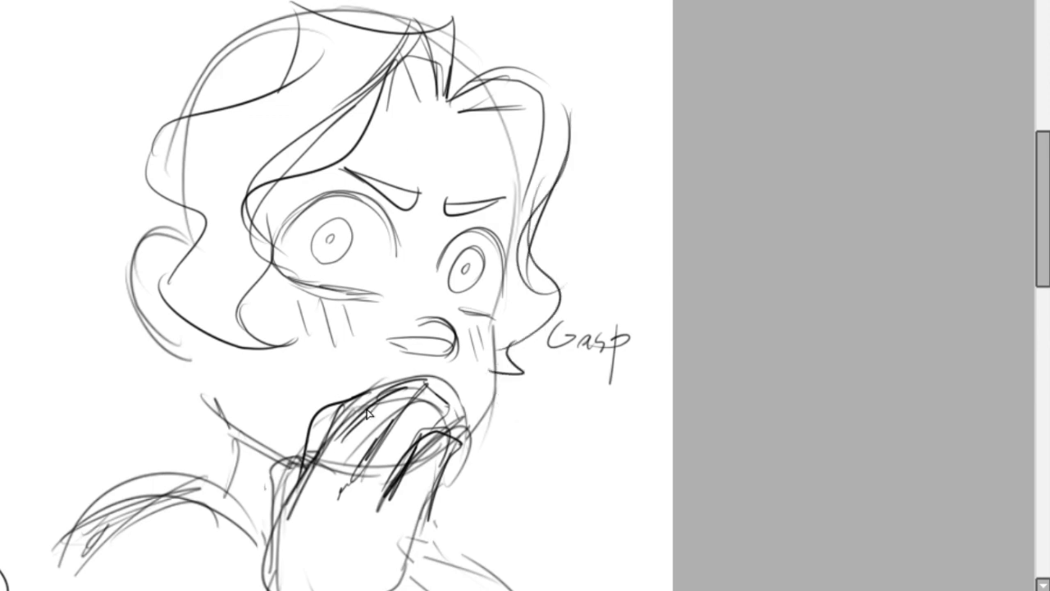
# Refine the shocked bust's ear and neck, and draw long outer waves of hair down to the shoulders.
pyautogui.moveTo(220, 386); pyautogui.dragTo(269, 496)
pyautogui.moveTo(190, 232); pyautogui.dragTo(189, 358)
pyautogui.moveTo(248, 2); pyautogui.dragTo(224, 51)
pyautogui.moveTo(554, 283); pyautogui.dragTo(525, 492)
pyautogui.moveTo(205, 49)
pyautogui.mouseDown()
pyautogui.moveTo(71, 223)
pyautogui.moveTo(41, 493)
pyautogui.mouseUp()
pyautogui.moveTo(206, 361)
pyautogui.mouseDown()
pyautogui.moveTo(171, 422)
pyautogui.moveTo(246, 549)
pyautogui.mouseUp()
# Redraw the shocked bust's hand as an angular shape covering the mouth, with cleaner sleeve and arm lines.
pyautogui.scroll(-3, 246, 459)
pyautogui.scroll(2, 441, 378)
pyautogui.moveTo(460, 263); pyautogui.dragTo(361, 394)
pyautogui.moveTo(353, 385); pyautogui.dragTo(304, 541)
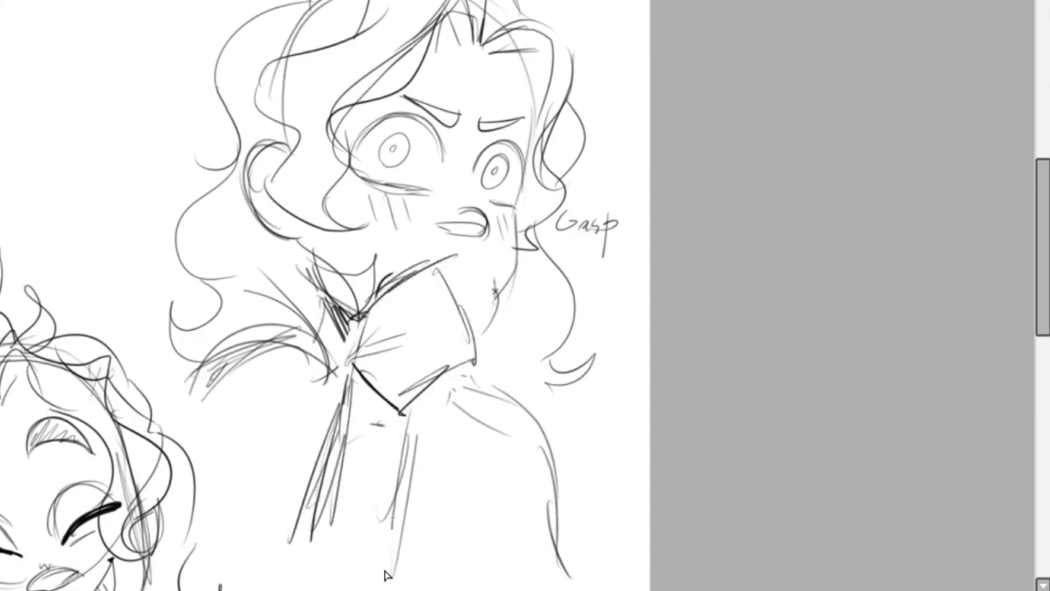
pyautogui.moveTo(435, 238); pyautogui.dragTo(500, 304)
pyautogui.moveTo(361, 246)
pyautogui.mouseDown()
pyautogui.moveTo(419, 316)
pyautogui.moveTo(311, 533)
pyautogui.mouseUp()
pyautogui.moveTo(492, 464); pyautogui.dragTo(537, 587)
pyautogui.moveTo(406, 378); pyautogui.dragTo(467, 439)
# Redraw the standing figure's eyes with large sideways-looking irises and flat lower lids, and refine its nose.
pyautogui.scroll(-2, 492, 542)
pyautogui.scroll(-2, 525, 295)
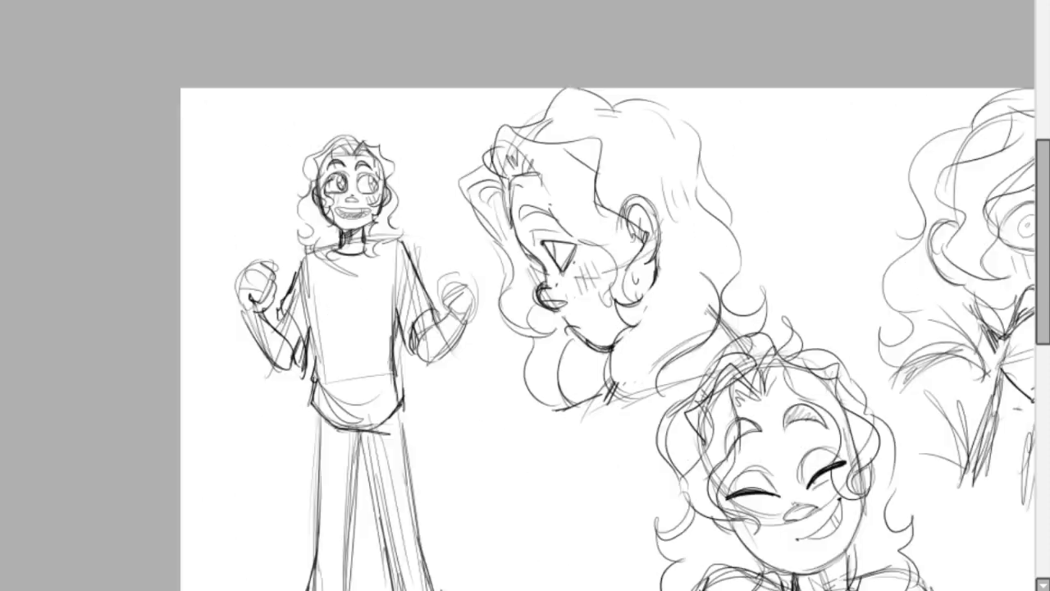
pyautogui.scroll(4, 525, 295)
pyautogui.hotkey('ctrl', 'z')
pyautogui.scroll(1, 610, 263)
pyautogui.moveTo(304, 213); pyautogui.dragTo(427, 271)
pyautogui.moveTo(496, 222); pyautogui.dragTo(612, 263)
pyautogui.moveTo(509, 305); pyautogui.dragTo(614, 304)
pyautogui.moveTo(427, 353); pyautogui.dragTo(480, 341)
pyautogui.scroll(-3, 479, 340)
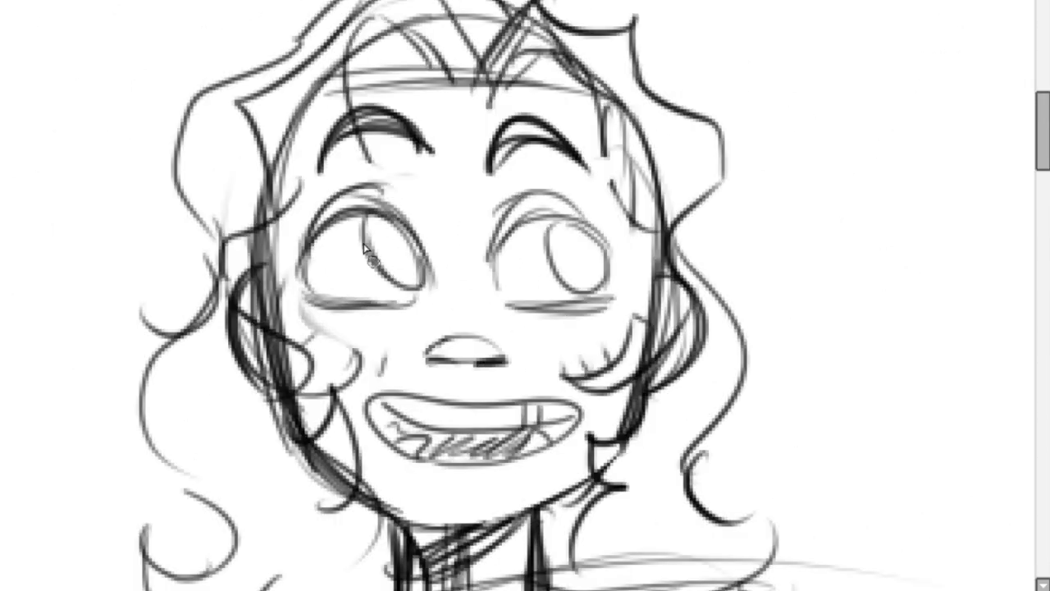
# Select the sketches and shift them slightly across the page to adjust the spacing between the poses.
pyautogui.scroll(-4, 19, 174)
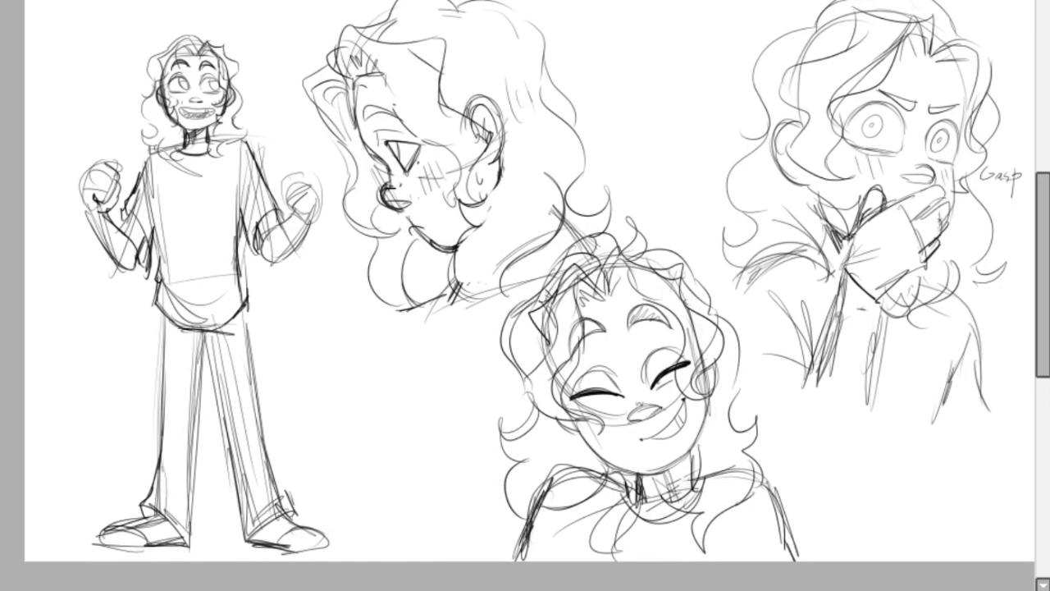
pyautogui.scroll(2, 93, 29)
pyautogui.scroll(-2, 487, 217)
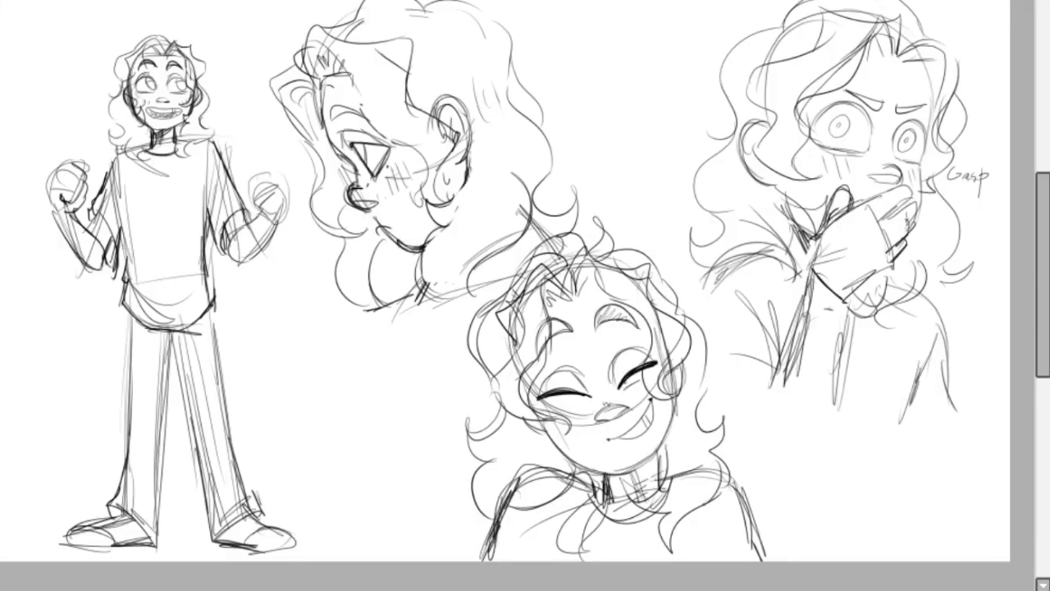
pyautogui.moveTo(703, 317); pyautogui.dragTo(849, 520)
pyautogui.scroll(1, 821, 312)
pyautogui.hotkey('ctrl', 'd')
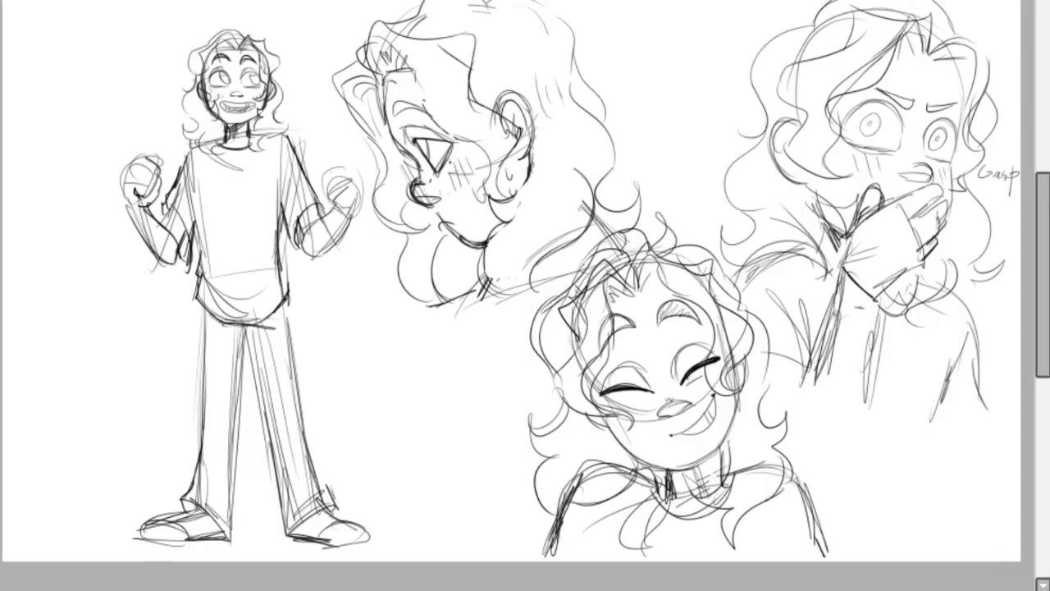
# Move the standing figure toward the page's left edge and sketch a wider, squarer hem on its shirt.
pyautogui.moveTo(330, 105); pyautogui.dragTo(248, 105)
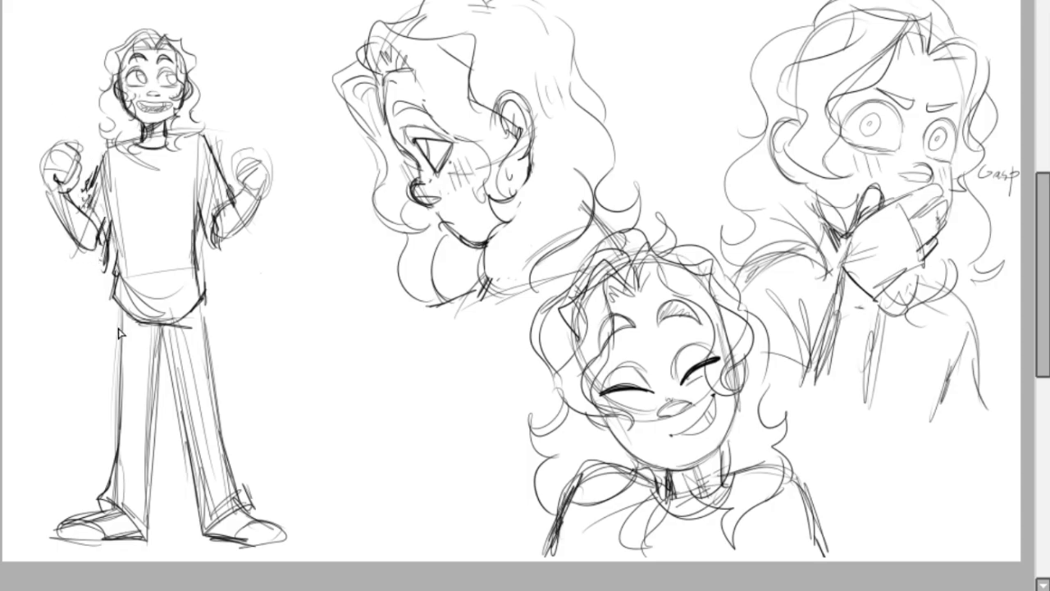
pyautogui.scroll(2, 224, 121)
pyautogui.scroll(-2, 329, 235)
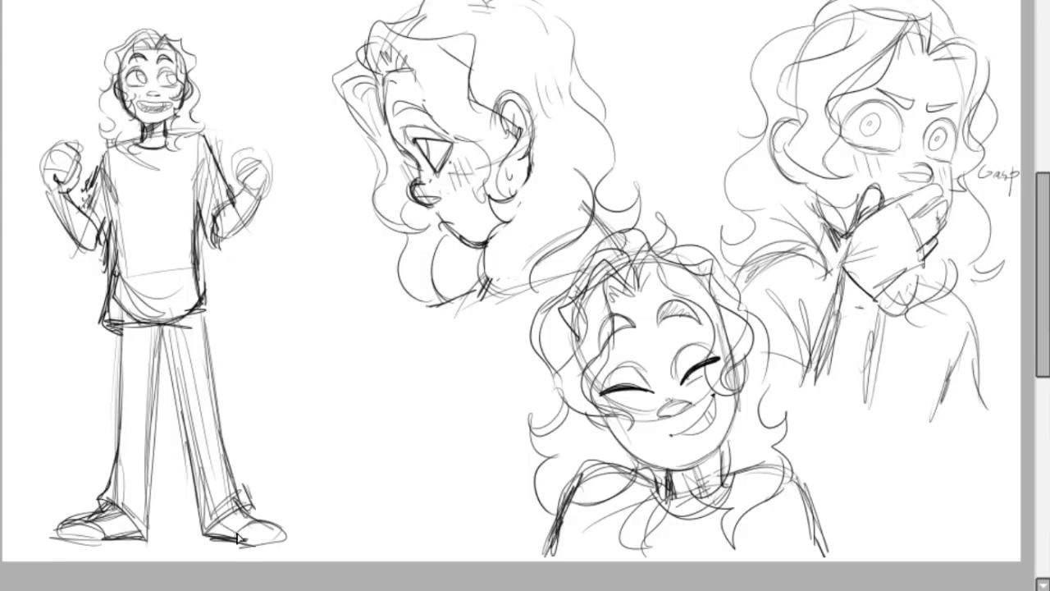
# Ink the standing figure's jawline and the lower hair curls beside it over a faded sketch.
pyautogui.scroll(3, 152, 90)
pyautogui.moveTo(183, 197)
pyautogui.mouseDown()
pyautogui.moveTo(241, 353)
pyautogui.moveTo(250, 505)
pyautogui.mouseUp()
pyautogui.moveTo(168, 386); pyautogui.dragTo(250, 502)
pyautogui.hotkey('ctrl', 'z')
pyautogui.moveTo(240, 353); pyautogui.dragTo(428, 301)
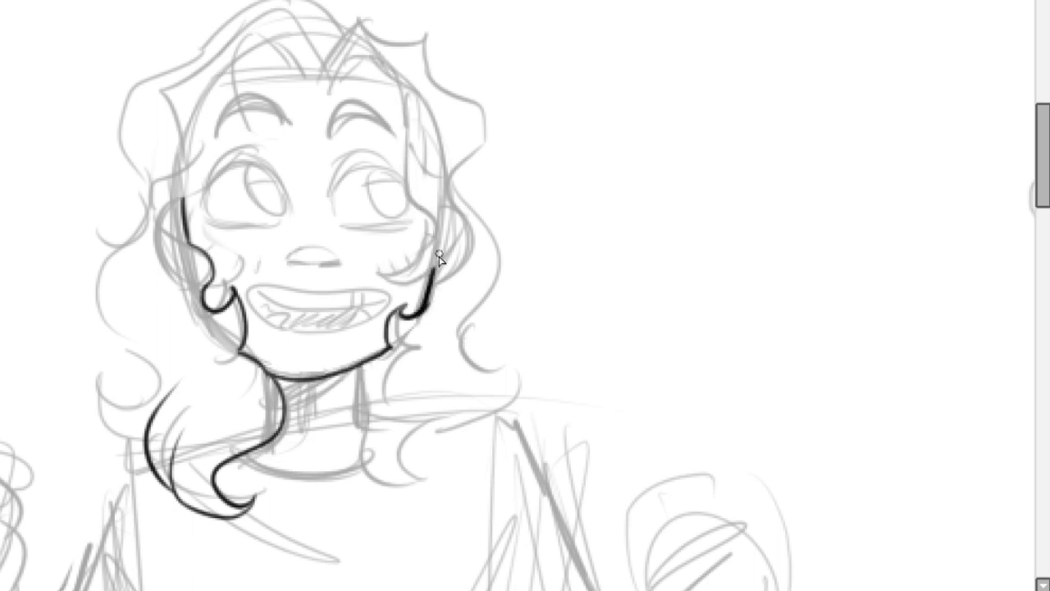
# Ink the standing figure's parted fringe, hairline strands and the long wavy locks on the left side of the head.
pyautogui.moveTo(439, 258); pyautogui.dragTo(379, 279)
pyautogui.moveTo(333, 82)
pyautogui.mouseDown()
pyautogui.moveTo(414, 205)
pyautogui.moveTo(453, 143)
pyautogui.mouseUp()
pyautogui.moveTo(447, 107); pyautogui.dragTo(427, 271)
pyautogui.moveTo(303, 78); pyautogui.dragTo(173, 242)
pyautogui.moveTo(210, 102)
pyautogui.mouseDown()
pyautogui.moveTo(197, 133)
pyautogui.moveTo(312, 78)
pyautogui.mouseUp()
pyautogui.moveTo(242, 69); pyautogui.dragTo(279, 80)
pyautogui.moveTo(246, 8); pyautogui.dragTo(95, 386)
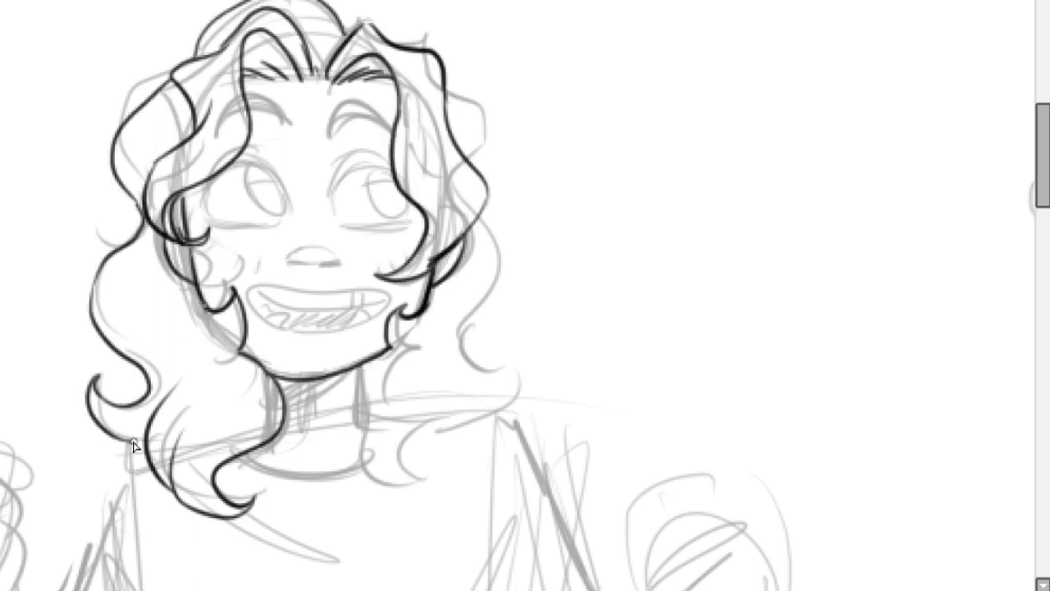
# Ink the long wavy locks on the right side of the standing figure's head, plus the neck lines.
pyautogui.moveTo(447, 91); pyautogui.dragTo(492, 410)
pyautogui.hotkey('ctrl', 'z')
pyautogui.moveTo(492, 246); pyautogui.dragTo(435, 489)
pyautogui.moveTo(378, 484); pyautogui.dragTo(366, 394)
# Ink both eye outlines on the standing figure, with thick curved upper lashes and flat lower lids.
pyautogui.scroll(3, 350, 410)
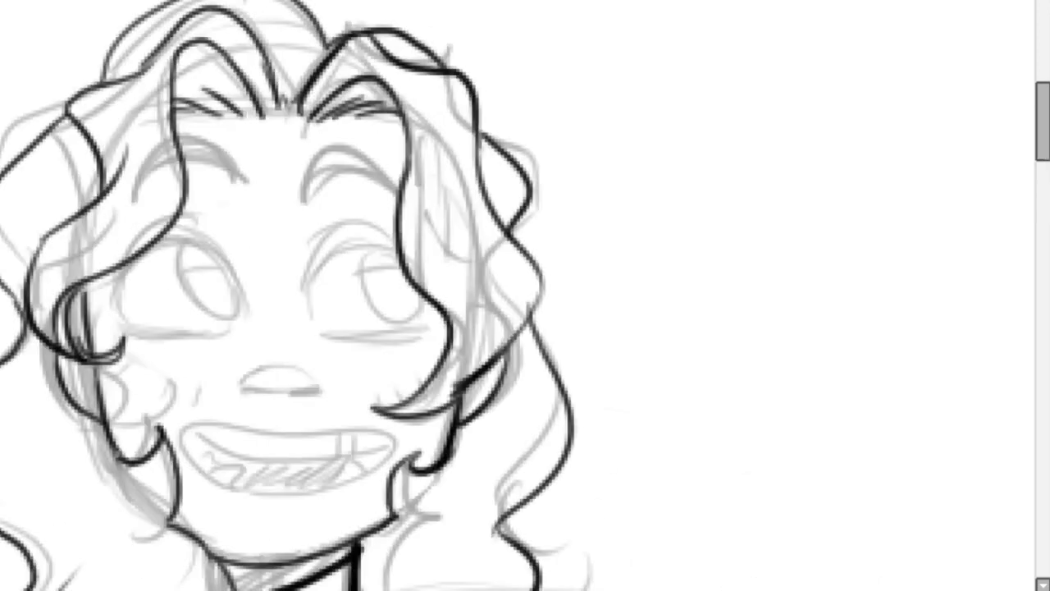
pyautogui.hscroll(-3, 350, 410)
pyautogui.moveTo(246, 312); pyautogui.dragTo(369, 286)
pyautogui.moveTo(246, 279); pyautogui.dragTo(374, 283)
pyautogui.moveTo(490, 244); pyautogui.dragTo(562, 297)
pyautogui.moveTo(560, 329); pyautogui.dragTo(442, 320)
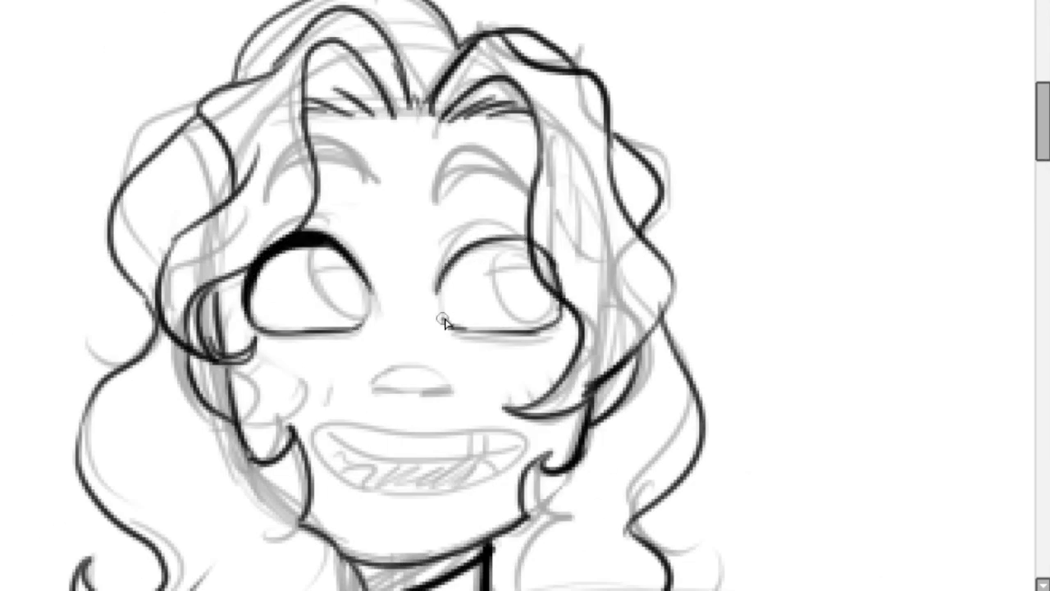
# Ink the standing figure's sideways-looking irises, eyelid creases, arched eyebrows and small rounded nose.
pyautogui.moveTo(492, 247); pyautogui.dragTo(526, 316)
pyautogui.moveTo(344, 246); pyautogui.dragTo(389, 284)
pyautogui.hotkey('ctrl', 'z')
pyautogui.moveTo(500, 246); pyautogui.dragTo(520, 315)
pyautogui.hotkey('ctrl', 'z')
pyautogui.moveTo(345, 246); pyautogui.dragTo(365, 316)
pyautogui.moveTo(443, 199); pyautogui.dragTo(527, 196)
pyautogui.moveTo(256, 202); pyautogui.dragTo(361, 174)
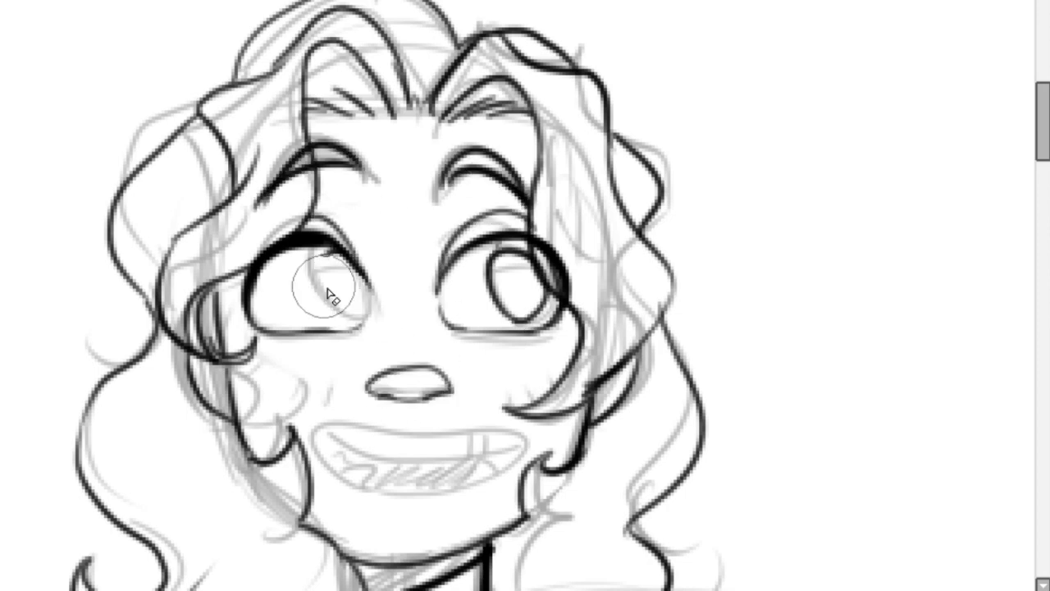
# Ink the standing figure's wide open grin with its teeth, and fill the mouth interior with black.
pyautogui.moveTo(316, 410)
pyautogui.mouseDown()
pyautogui.moveTo(329, 427)
pyautogui.moveTo(518, 447)
pyautogui.mouseUp()
pyautogui.moveTo(328, 419); pyautogui.dragTo(499, 441)
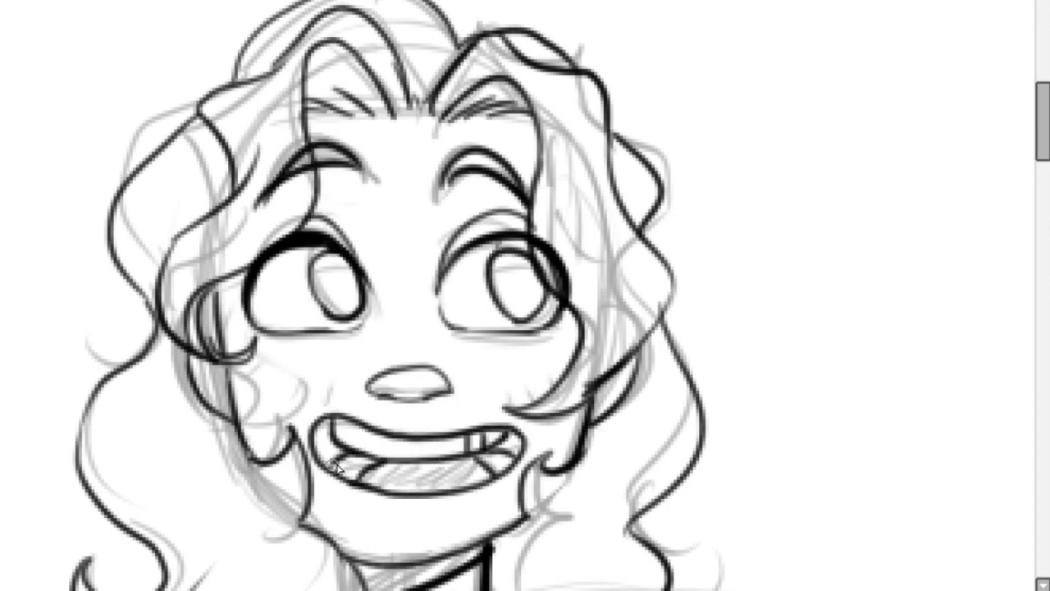
pyautogui.moveTo(334, 464); pyautogui.dragTo(493, 460)
# Add a small cheek curl and inner strand lines to the standing figure's inked hair.
pyautogui.moveTo(555, 399); pyautogui.dragTo(513, 361)
pyautogui.moveTo(578, 135); pyautogui.dragTo(615, 279)
pyautogui.moveTo(172, 238)
pyautogui.mouseDown()
pyautogui.moveTo(209, 148)
pyautogui.moveTo(282, 164)
pyautogui.mouseUp()
# Select the standing figure's left-side eye outline and adjust its placement with a transform.
pyautogui.scroll(-3, 525, 295)
pyautogui.scroll(4, 281, 164)
pyautogui.hotkey('ctrl', 't')
pyautogui.moveTo(247, 199); pyautogui.dragTo(281, 211)
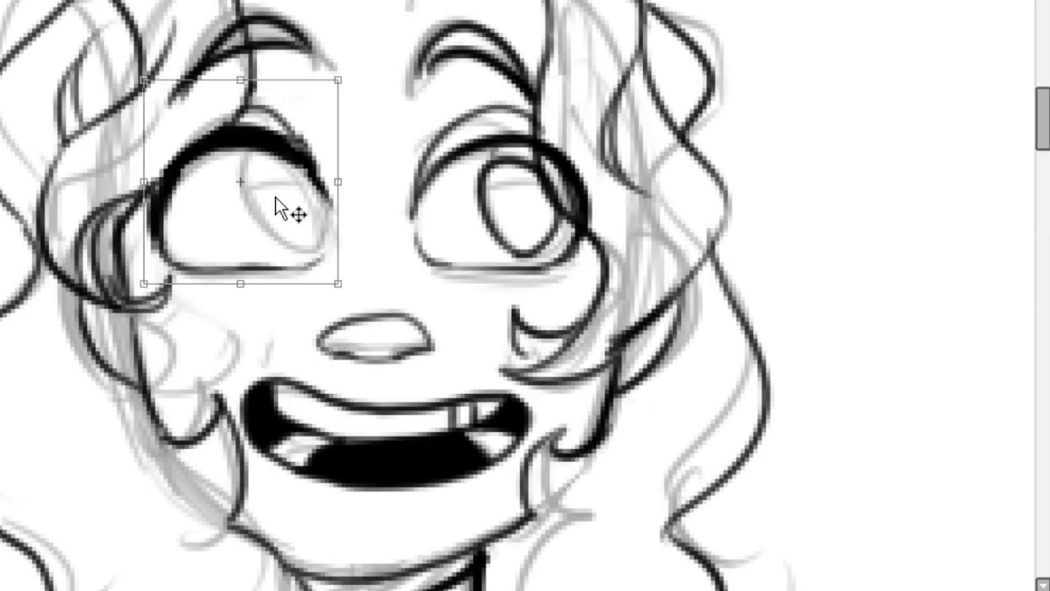
pyautogui.press('Return')
# Redraw both irises of the standing figure as tilted ovals looking toward the right.
pyautogui.moveTo(246, 246)
pyautogui.mouseDown()
pyautogui.moveTo(258, 169)
pyautogui.moveTo(312, 238)
pyautogui.mouseUp()
pyautogui.hotkey('ctrl', 'z')
pyautogui.moveTo(254, 168); pyautogui.dragTo(307, 238)
pyautogui.hotkey('ctrl', 'z')
pyautogui.hotkey('ctrl', 'z')
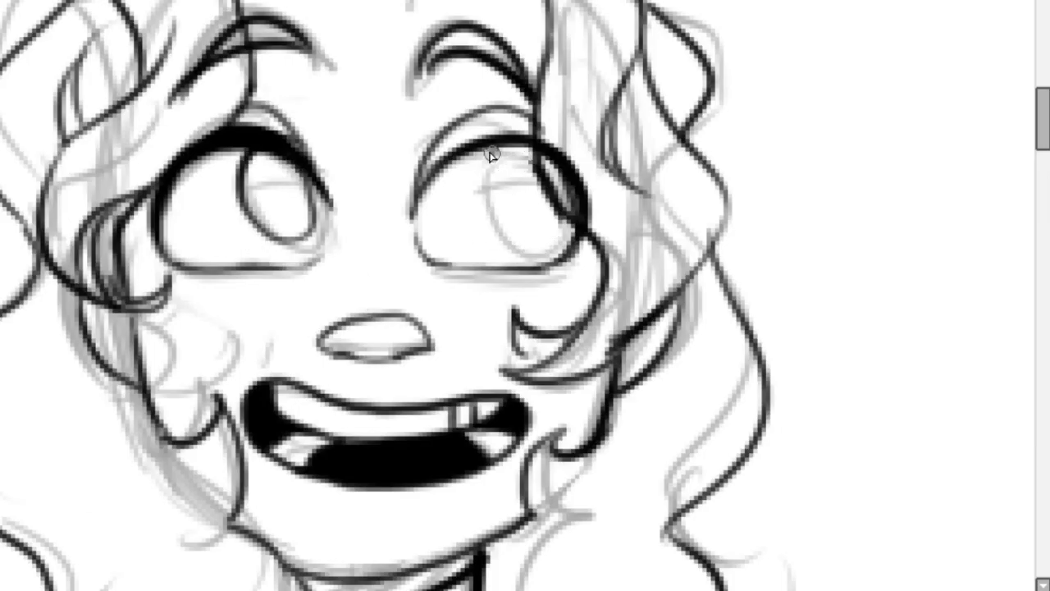
pyautogui.hotkey('ctrl', 'z')
pyautogui.moveTo(492, 153); pyautogui.dragTo(525, 246)
# Ink the standing figure's left-side sleeve, bent forearm and raised clenched fist.
pyautogui.scroll(-1, 525, 295)
pyautogui.scroll(-2, 525, 295)
pyautogui.moveTo(351, 117)
pyautogui.mouseDown()
pyautogui.moveTo(264, 313)
pyautogui.moveTo(332, 467)
pyautogui.mouseUp()
pyautogui.moveTo(295, 434); pyautogui.dragTo(176, 236)
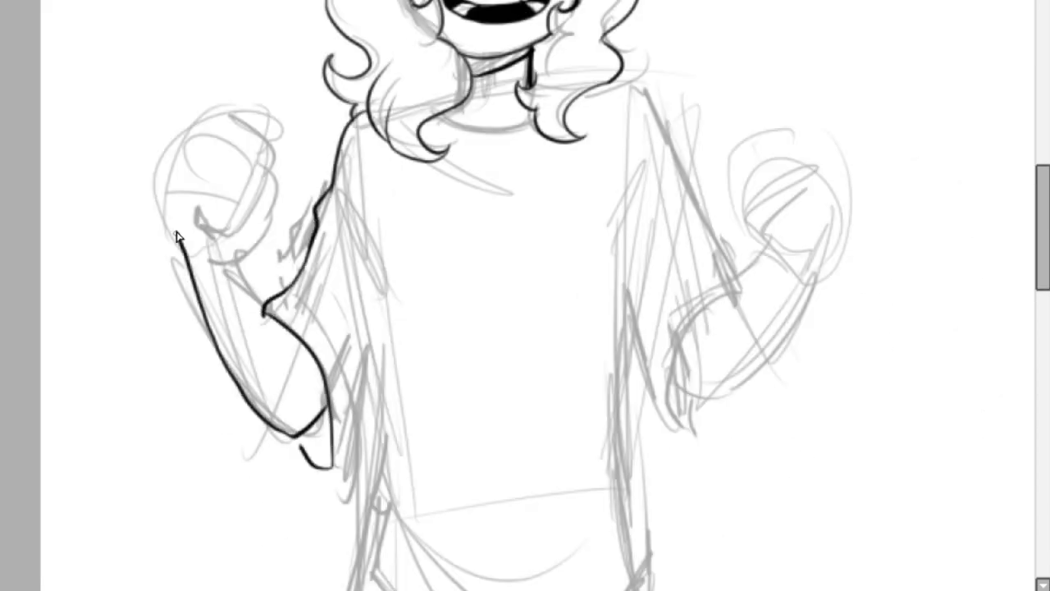
pyautogui.scroll(-2, 219, 152)
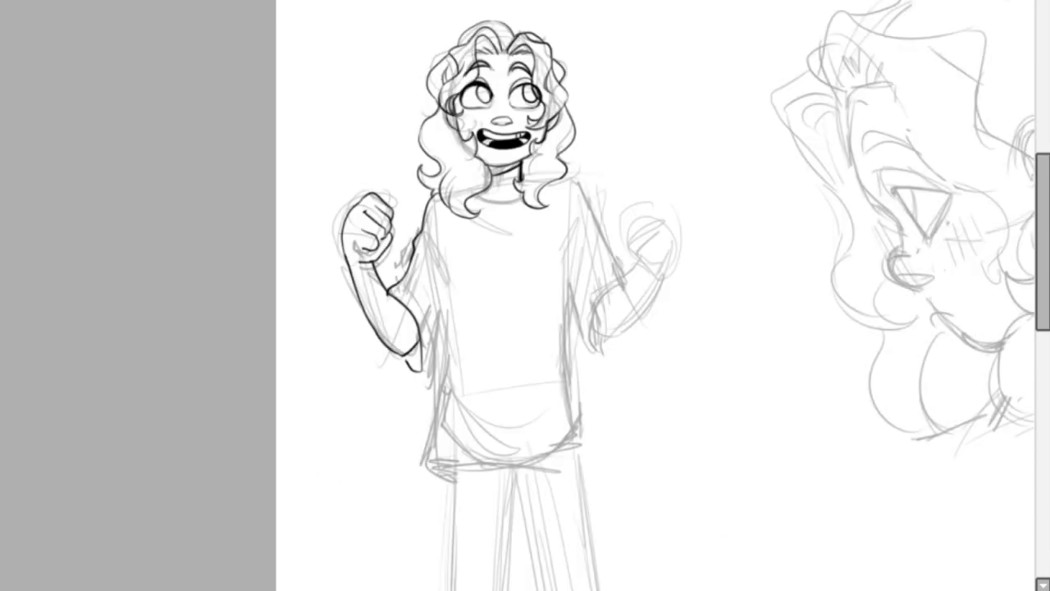
# Ink the sides of the standing figure's loose shirt and its curved bottom hem.
pyautogui.scroll(2, 246, 205)
pyautogui.scroll(-1, 330, 348)
pyautogui.moveTo(327, 329); pyautogui.dragTo(476, 456)
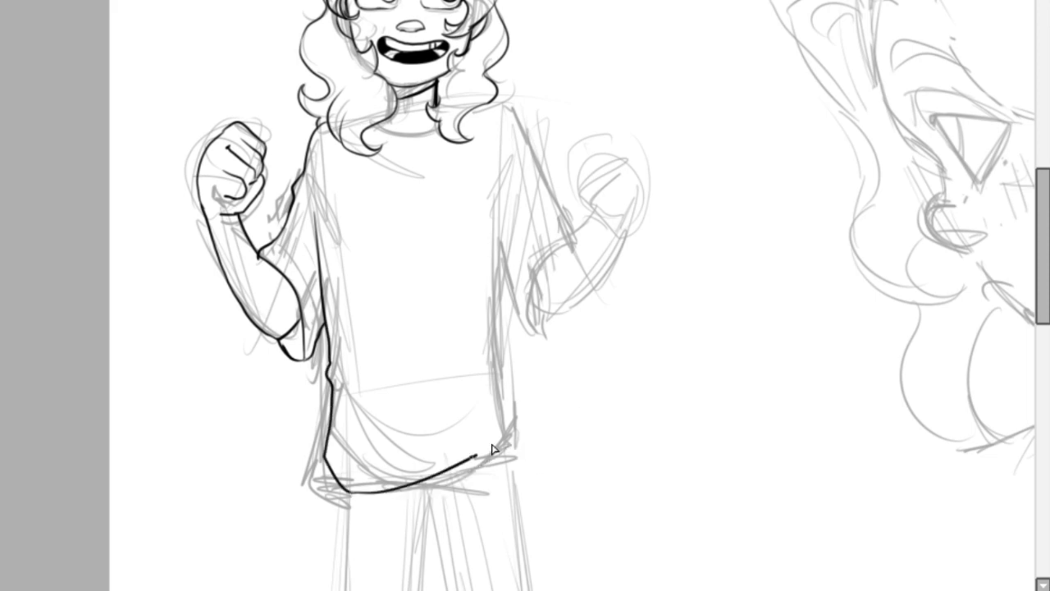
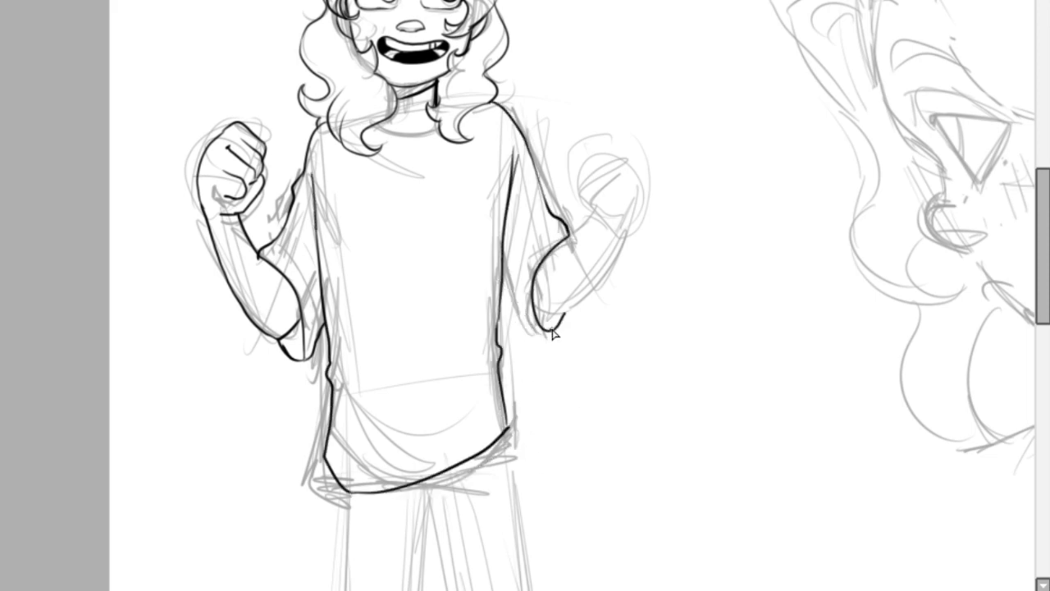
# Ink the standing figure's right-side sleeve opening, bent forearm and raised clenched fist.
pyautogui.moveTo(553, 333); pyautogui.dragTo(499, 288)
pyautogui.scroll(1, 501, 288)
pyautogui.moveTo(665, 174); pyautogui.dragTo(587, 332)
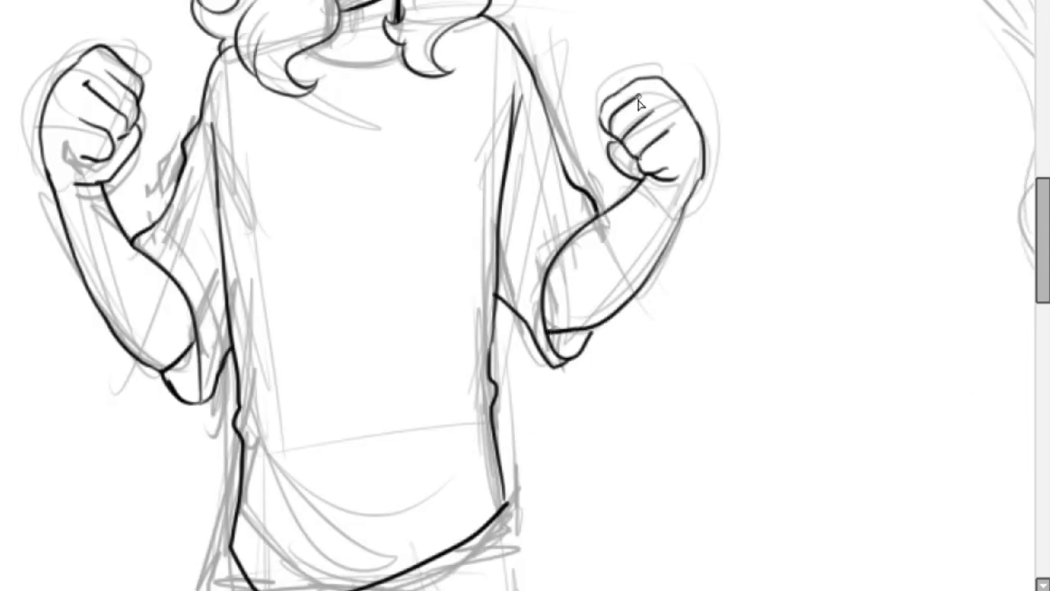
# Ink the inner and outer outlines of both trouser legs from the shirt hem downward.
pyautogui.scroll(-2, 639, 103)
pyautogui.moveTo(415, 195); pyautogui.dragTo(405, 394)
pyautogui.moveTo(481, 187); pyautogui.dragTo(544, 488)
pyautogui.moveTo(545, 173); pyautogui.dragTo(610, 472)
pyautogui.scroll(2, 617, 190)
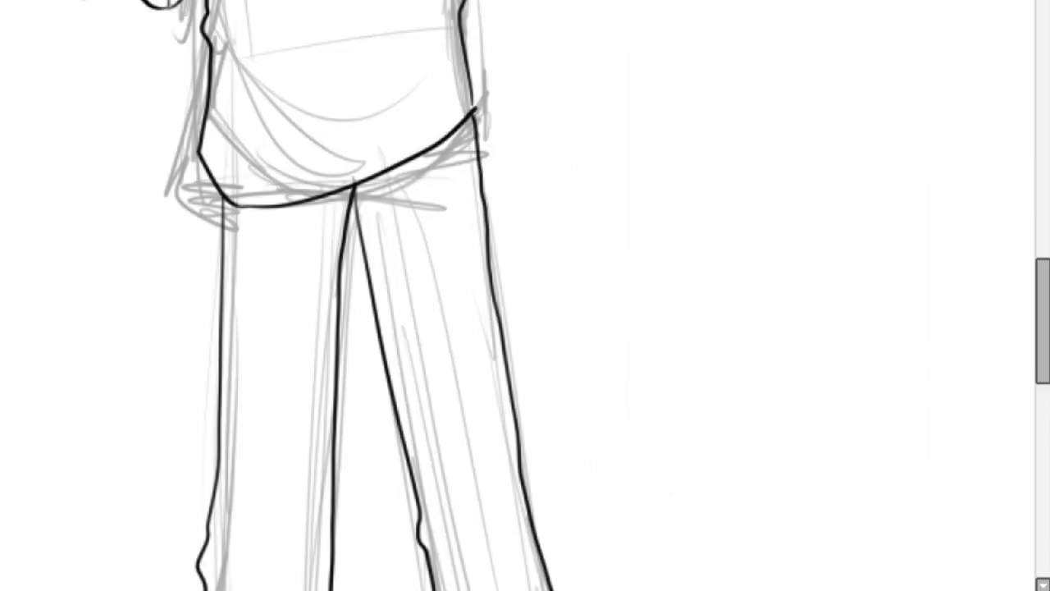
# Ink the flared trouser cuffs, and add fold marks at the knees and ankles.
pyautogui.scroll(-5, 437, 129)
pyautogui.moveTo(188, 417); pyautogui.dragTo(276, 364)
pyautogui.moveTo(246, 480); pyautogui.dragTo(293, 529)
pyautogui.moveTo(484, 509); pyautogui.dragTo(525, 469)
pyautogui.moveTo(460, 90); pyautogui.dragTo(480, 185)
# Ink both sneakers with rounded toe caps, laces and flat soles below the trouser cuffs.
pyautogui.scroll(1, 492, 328)
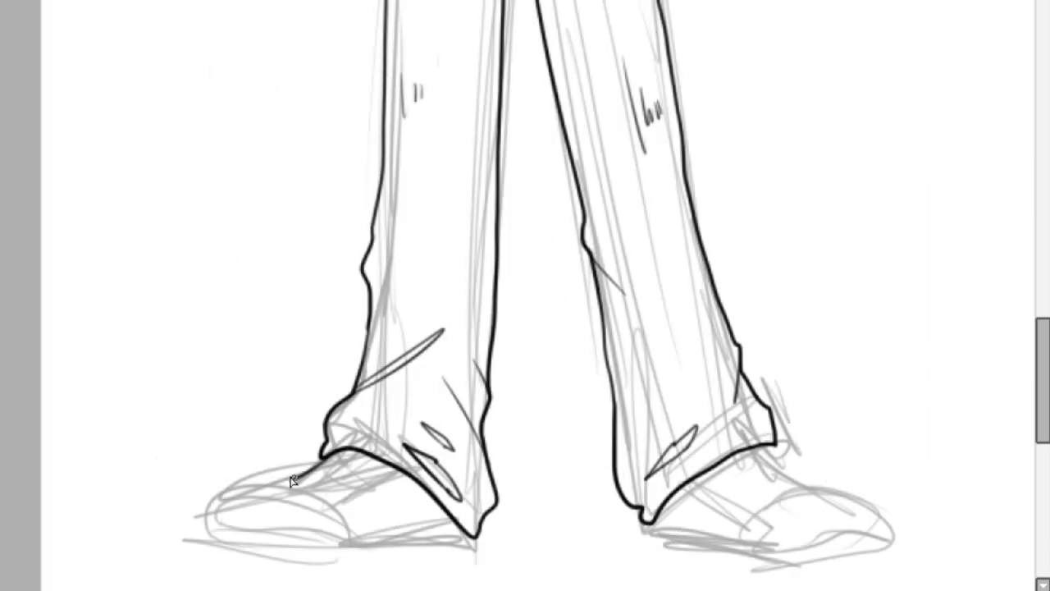
pyautogui.moveTo(221, 534)
pyautogui.mouseDown()
pyautogui.moveTo(271, 544)
pyautogui.moveTo(469, 543)
pyautogui.mouseUp()
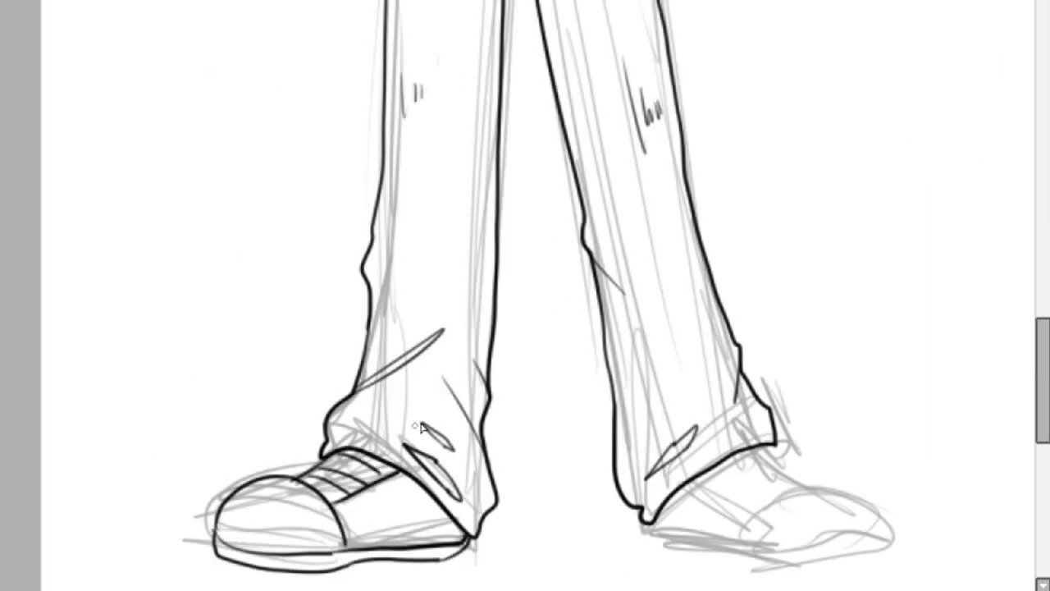
pyautogui.moveTo(743, 493); pyautogui.dragTo(890, 542)
pyautogui.moveTo(648, 529); pyautogui.dragTo(872, 572)
pyautogui.moveTo(722, 502); pyautogui.dragTo(805, 470)
pyautogui.moveTo(743, 435); pyautogui.dragTo(808, 492)
# Ink the shirt's hem folds and neckline, and fill its sleeve openings with black.
pyautogui.scroll(-3, 873, 572)
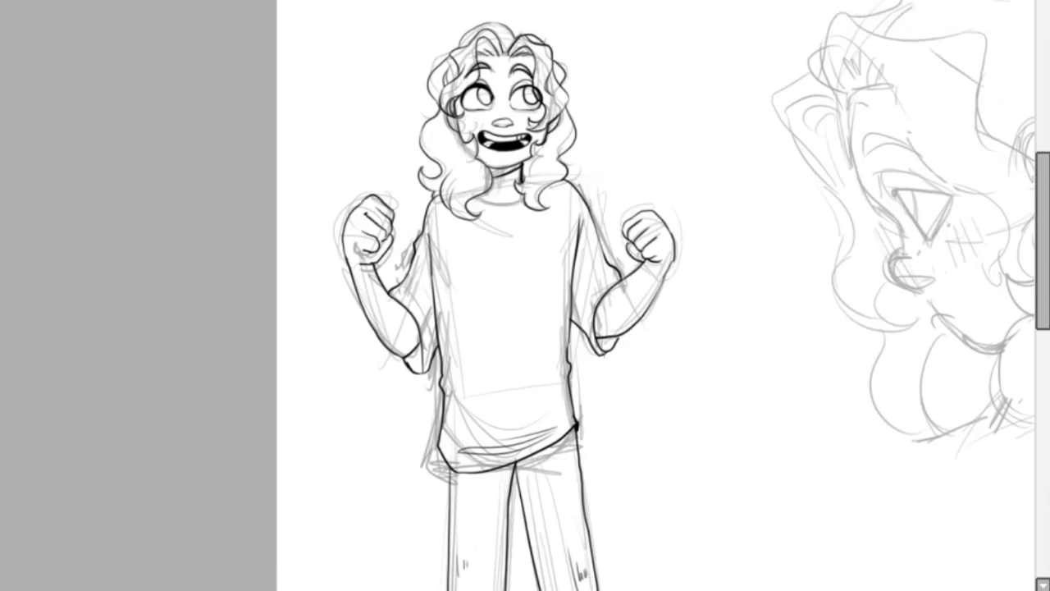
pyautogui.scroll(3, 544, 184)
pyautogui.scroll(-5, 544, 183)
pyautogui.scroll(4, 319, 373)
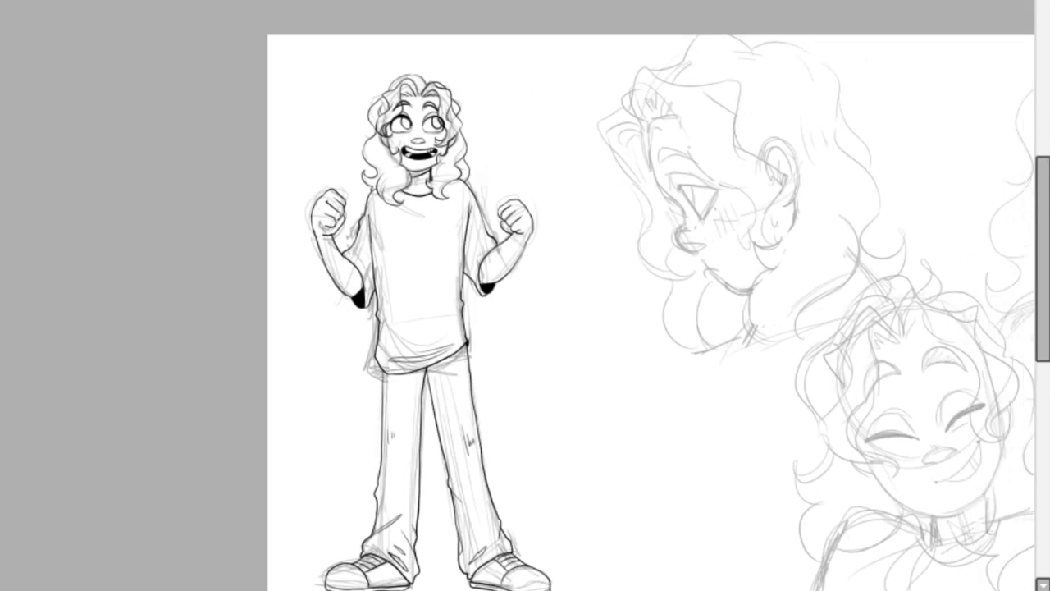
# Outline a wristband on each forearm, and fill both wristbands and the shadow under the chin with black.
pyautogui.scroll(2, 184, 374)
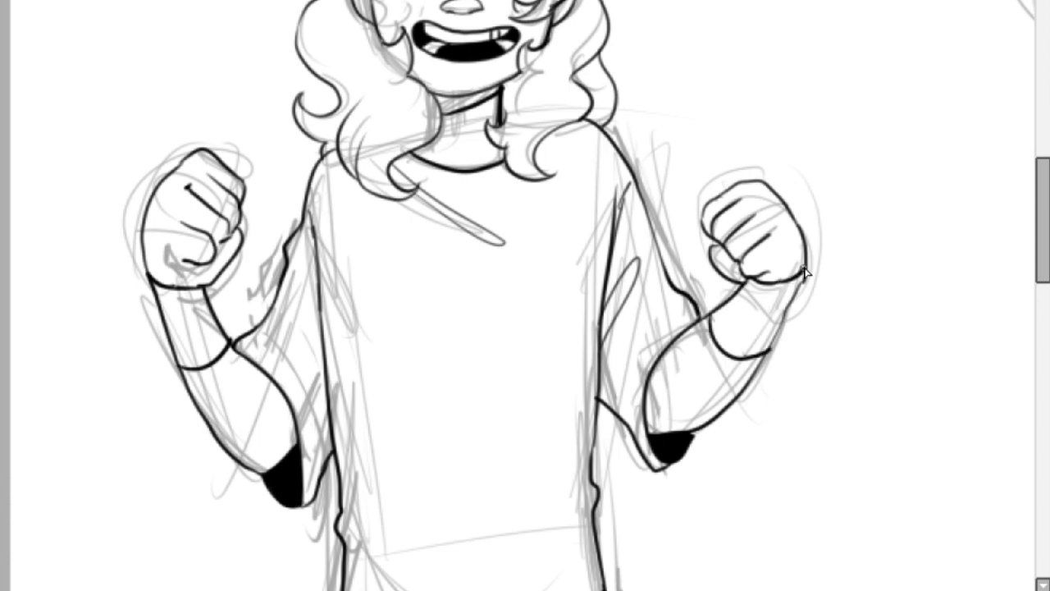
pyautogui.click(755, 316)
pyautogui.click(189, 324)
pyautogui.click(466, 100)
pyautogui.scroll(3, 195, 122)
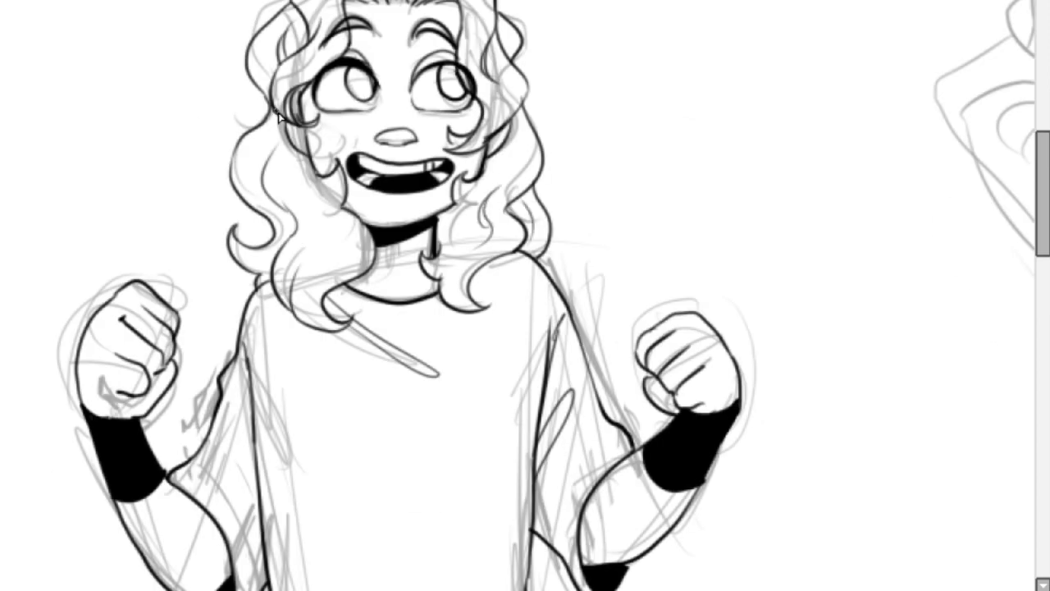
# Ink the forehead, nose bridge, upper lip and chin contour of the profile bust over the sketch.
pyautogui.scroll(-3, 234, 395)
pyautogui.scroll(4, 377, 119)
pyautogui.moveTo(160, 8)
pyautogui.mouseDown()
pyautogui.moveTo(176, 165)
pyautogui.moveTo(425, 518)
pyautogui.mouseUp()
pyautogui.hotkey('ctrl', 'z')
pyautogui.moveTo(310, 402); pyautogui.dragTo(467, 517)
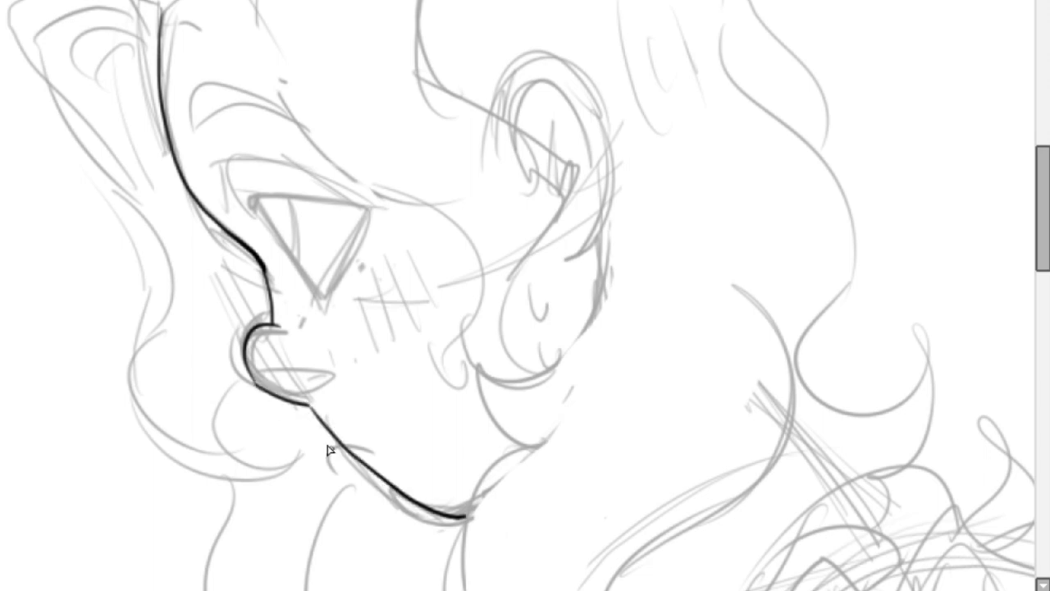
# Ink the profile bust's eye with a thick upper lash line, plus the nostril, frowning mouth and cheek blush lines.
pyautogui.moveTo(320, 294); pyautogui.dragTo(331, 298)
pyautogui.scroll(2, 331, 297)
pyautogui.moveTo(254, 80)
pyautogui.mouseDown()
pyautogui.moveTo(258, 106)
pyautogui.moveTo(401, 97)
pyautogui.mouseUp()
pyautogui.moveTo(314, 160); pyautogui.dragTo(301, 86)
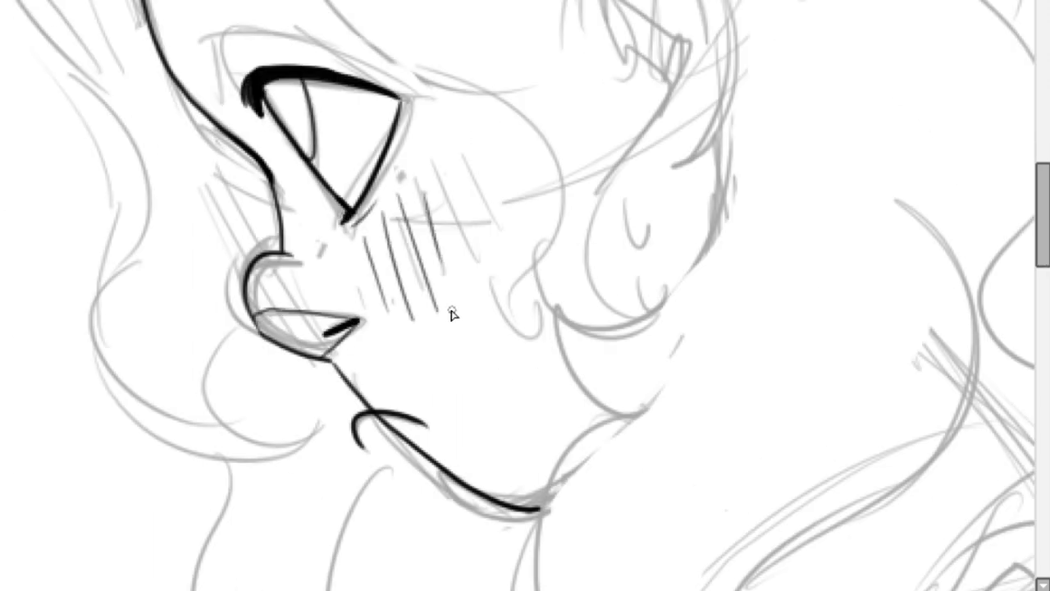
pyautogui.scroll(-5, 452, 314)
pyautogui.scroll(5, 59, 126)
# Ink the profile bust's eyebrow and the wavy locks framing the face and ear.
pyautogui.moveTo(944, 287)
pyautogui.mouseDown()
pyautogui.moveTo(202, 174)
pyautogui.moveTo(320, 174)
pyautogui.mouseUp()
pyautogui.scroll(-2, 304, 115)
pyautogui.moveTo(492, 322); pyautogui.dragTo(456, 110)
pyautogui.moveTo(271, 131); pyautogui.dragTo(498, 180)
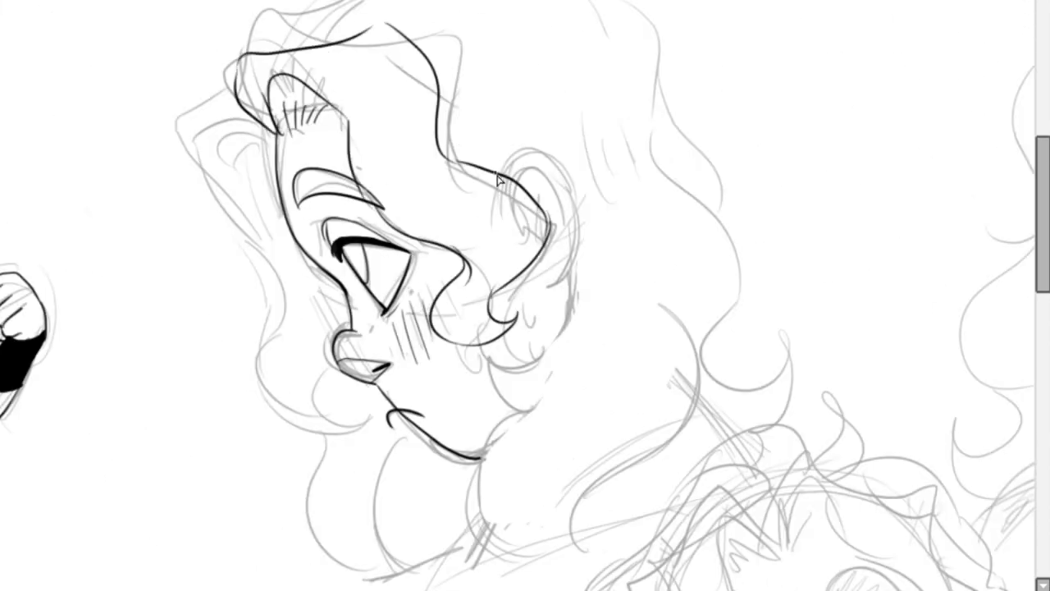
pyautogui.moveTo(533, 302); pyautogui.dragTo(515, 513)
pyautogui.moveTo(240, 164); pyautogui.dragTo(263, 158)
pyautogui.moveTo(239, 311); pyautogui.dragTo(333, 395)
pyautogui.moveTo(332, 402); pyautogui.dragTo(297, 511)
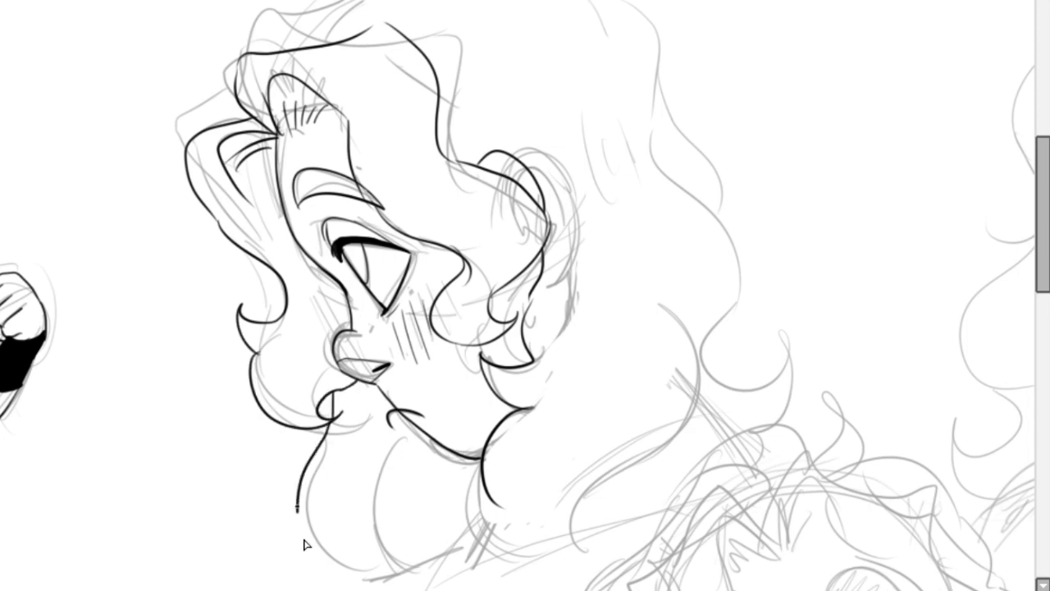
# Ink the profile bust's hair over the neck and shoulder, and outline the shirt collar.
pyautogui.moveTo(682, 373); pyautogui.dragTo(606, 527)
pyautogui.moveTo(633, 271); pyautogui.dragTo(730, 442)
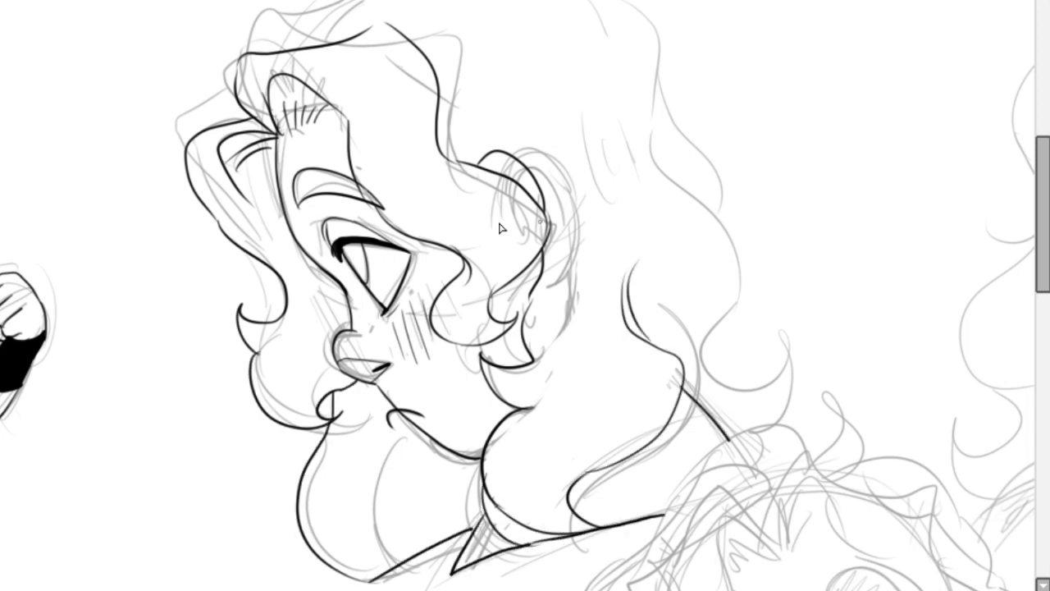
pyautogui.scroll(1, 500, 228)
pyautogui.scroll(-1, 534, 339)
# Ink the wavy outline at the back of the profile bust's hair, and add thin strand lines inside it.
pyautogui.moveTo(644, 57); pyautogui.dragTo(735, 410)
pyautogui.moveTo(705, 398); pyautogui.dragTo(796, 443)
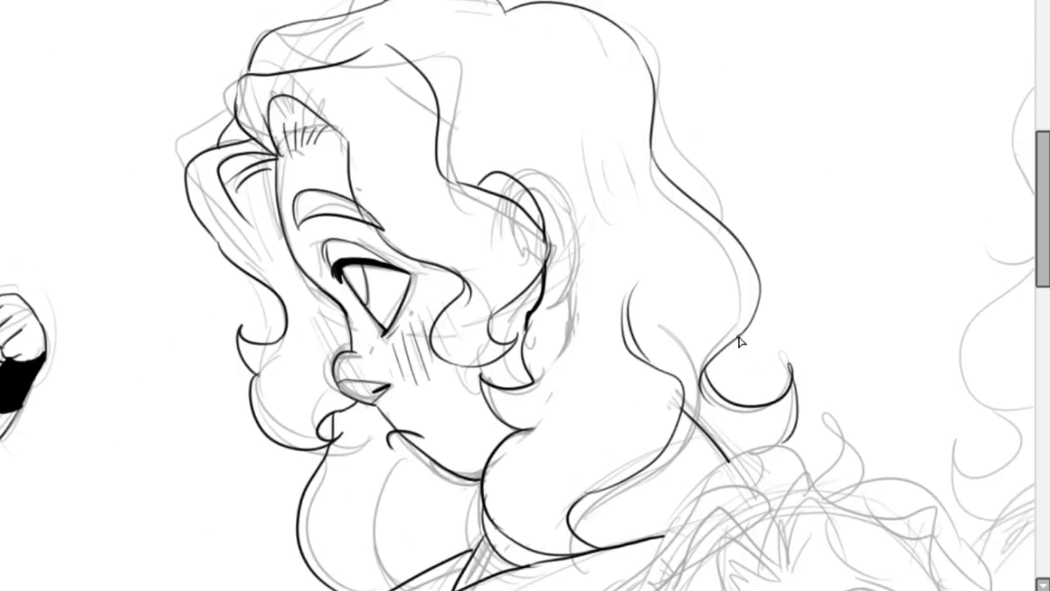
pyautogui.moveTo(741, 340); pyautogui.dragTo(751, 406)
pyautogui.press('h')
pyautogui.press('h')
pyautogui.moveTo(616, 140); pyautogui.dragTo(689, 287)
pyautogui.moveTo(564, 152); pyautogui.dragTo(599, 236)
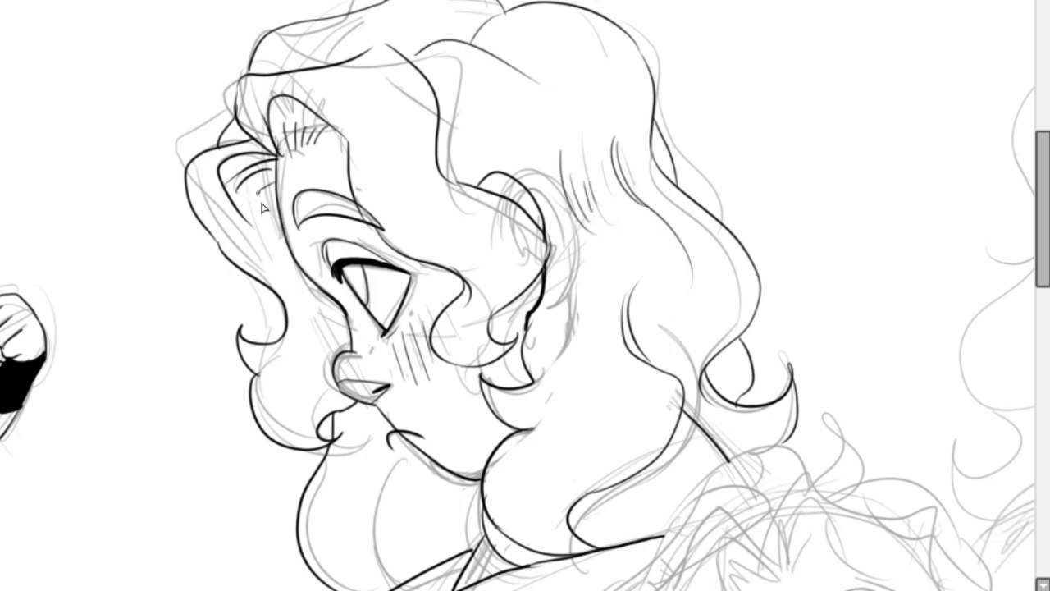
pyautogui.scroll(-3, 193, 141)
pyautogui.hscroll(3, 199, 238)
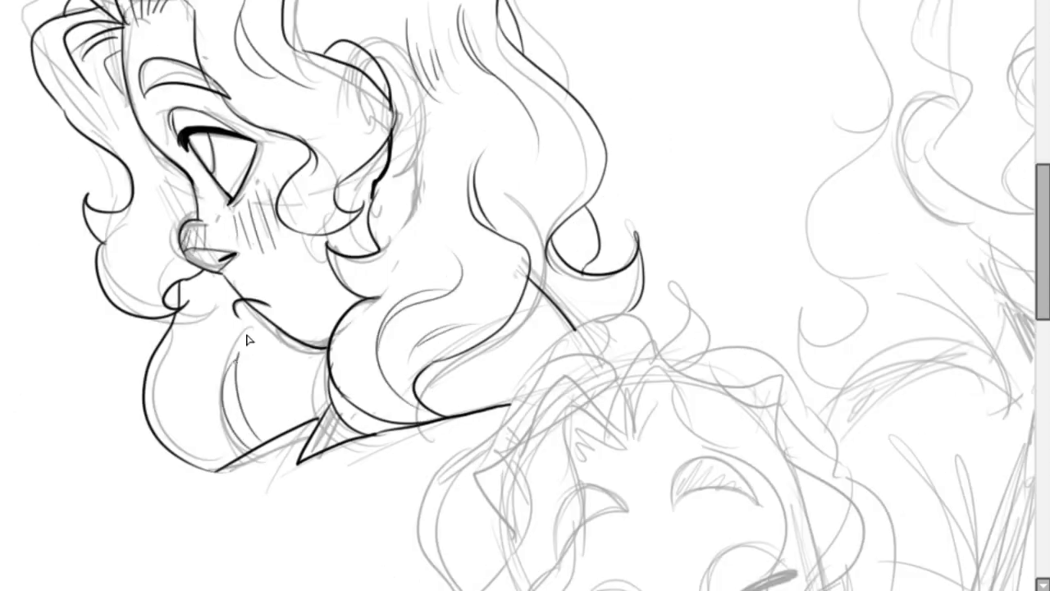
# Ink the jawline of the smiling bust and the curled lock beside the cheek and ear.
pyautogui.scroll(-8, 248, 340)
pyautogui.hscroll(7, 269, 302)
pyautogui.moveTo(235, 305); pyautogui.dragTo(496, 197)
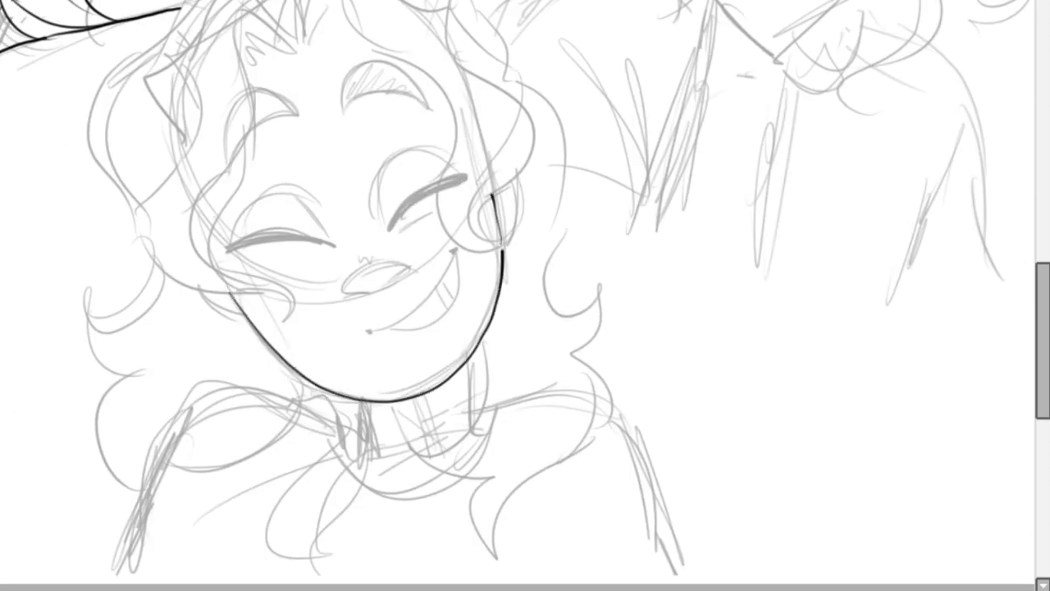
pyautogui.scroll(1, 500, 205)
pyautogui.moveTo(528, 148); pyautogui.dragTo(493, 247)
pyautogui.moveTo(410, 160); pyautogui.dragTo(517, 247)
# Ink the smiling bust's hairline with short root strokes, and outline the wavy front locks on both sides of the face.
pyautogui.scroll(3, 492, 247)
pyautogui.moveTo(238, 4); pyautogui.dragTo(414, 193)
pyautogui.moveTo(205, 82); pyautogui.dragTo(270, 53)
pyautogui.moveTo(168, 87)
pyautogui.mouseDown()
pyautogui.moveTo(124, 110)
pyautogui.moveTo(95, 443)
pyautogui.mouseUp()
pyautogui.hscroll(-5, 328, 328)
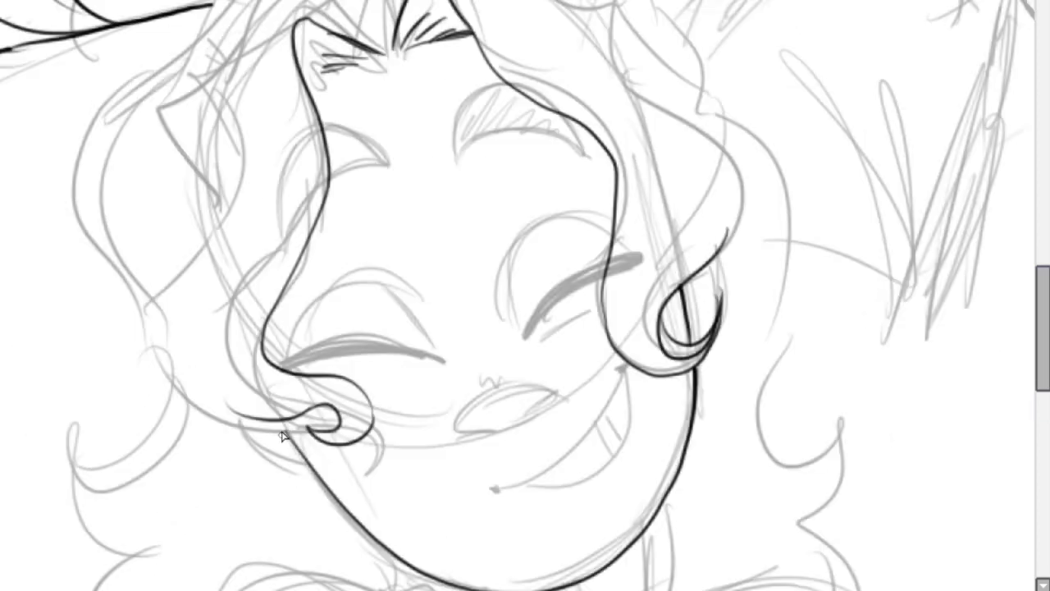
pyautogui.moveTo(296, 435); pyautogui.dragTo(271, 8)
pyautogui.scroll(2, 329, 328)
pyautogui.moveTo(410, 50)
pyautogui.mouseDown()
pyautogui.moveTo(734, 293)
pyautogui.moveTo(640, 419)
pyautogui.mouseUp()
pyautogui.scroll(-4, 656, 328)
# Ink the smiling bust's closed eyes as thick tapered arcs with thin eyelid lines above them.
pyautogui.moveTo(250, 271); pyautogui.dragTo(411, 264)
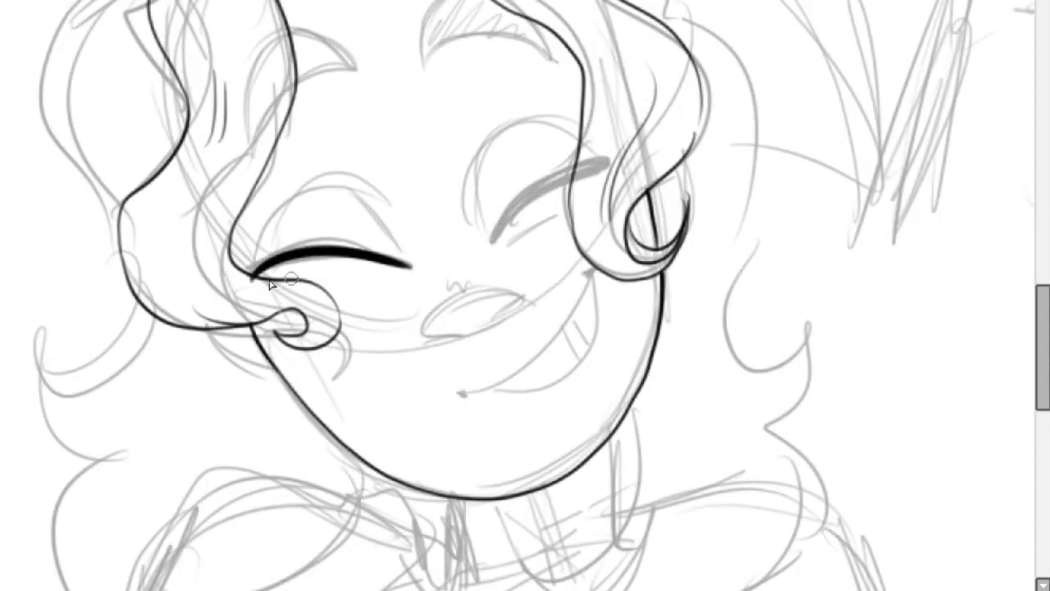
pyautogui.moveTo(492, 238); pyautogui.dragTo(607, 164)
pyautogui.moveTo(254, 270); pyautogui.dragTo(409, 262)
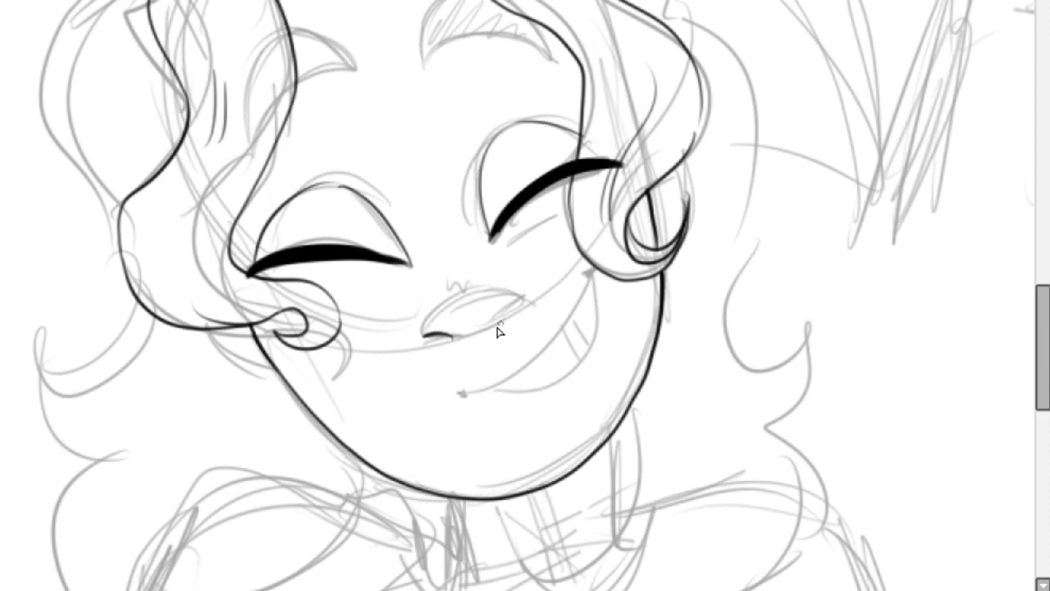
# Ink the smiling bust's nose and toothy grin, and outline both arched eyebrows.
pyautogui.moveTo(570, 314); pyautogui.dragTo(597, 328)
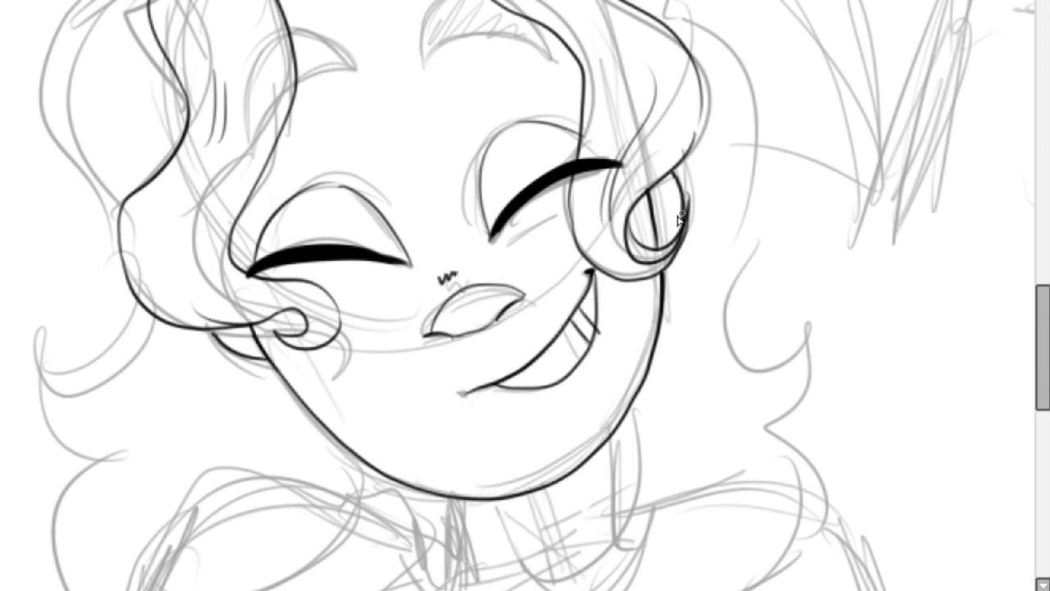
pyautogui.scroll(2, 677, 220)
pyautogui.scroll(3, 468, 429)
pyautogui.moveTo(484, 163); pyautogui.dragTo(661, 166)
pyautogui.moveTo(251, 287); pyautogui.dragTo(399, 174)
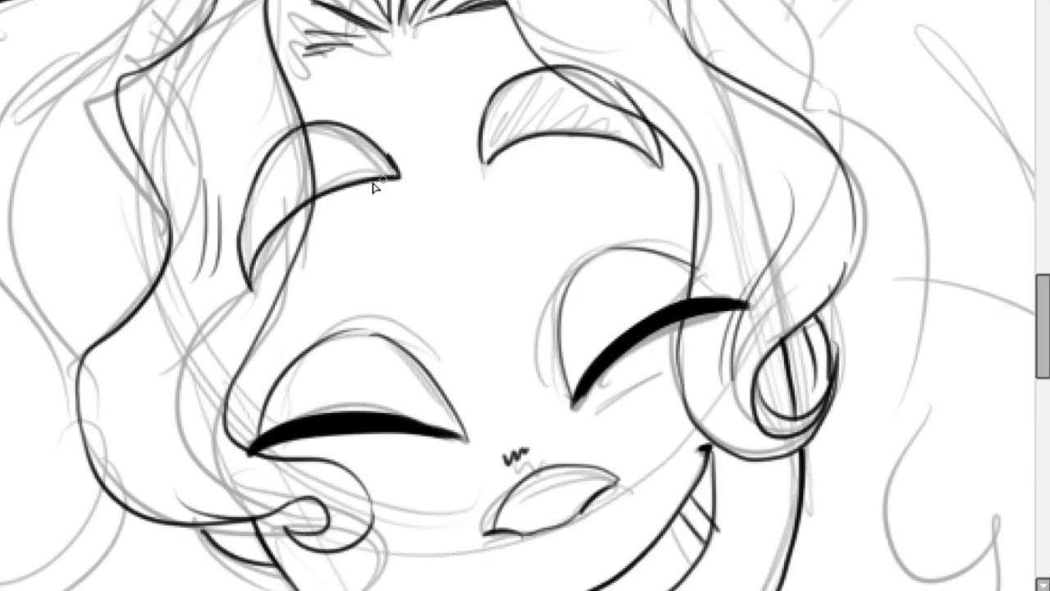
# Ink the smiling bust's neck and the long curling locks falling over both shoulders.
pyautogui.scroll(-3, 374, 187)
pyautogui.moveTo(464, 320); pyautogui.dragTo(600, 542)
pyautogui.moveTo(669, 222); pyautogui.dragTo(582, 546)
pyautogui.moveTo(517, 236); pyautogui.dragTo(522, 344)
pyautogui.moveTo(374, 306); pyautogui.dragTo(271, 525)
pyautogui.moveTo(160, 393); pyautogui.dragTo(320, 542)
pyautogui.moveTo(135, 246); pyautogui.dragTo(152, 378)
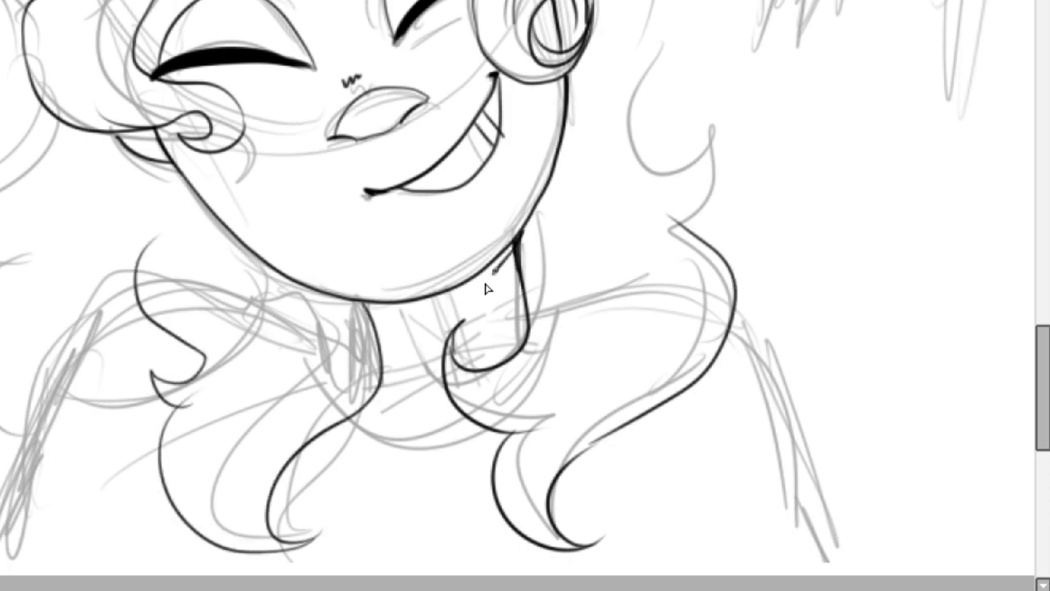
# Fill the shadow under the smiling bust's chin with black, and ink the shoulders and sleeve folds.
pyautogui.moveTo(487, 289); pyautogui.dragTo(394, 324)
pyautogui.scroll(-3, 487, 289)
pyautogui.moveTo(279, 279); pyautogui.dragTo(201, 471)
pyautogui.moveTo(624, 361); pyautogui.dragTo(682, 438)
pyautogui.scroll(3, 682, 438)
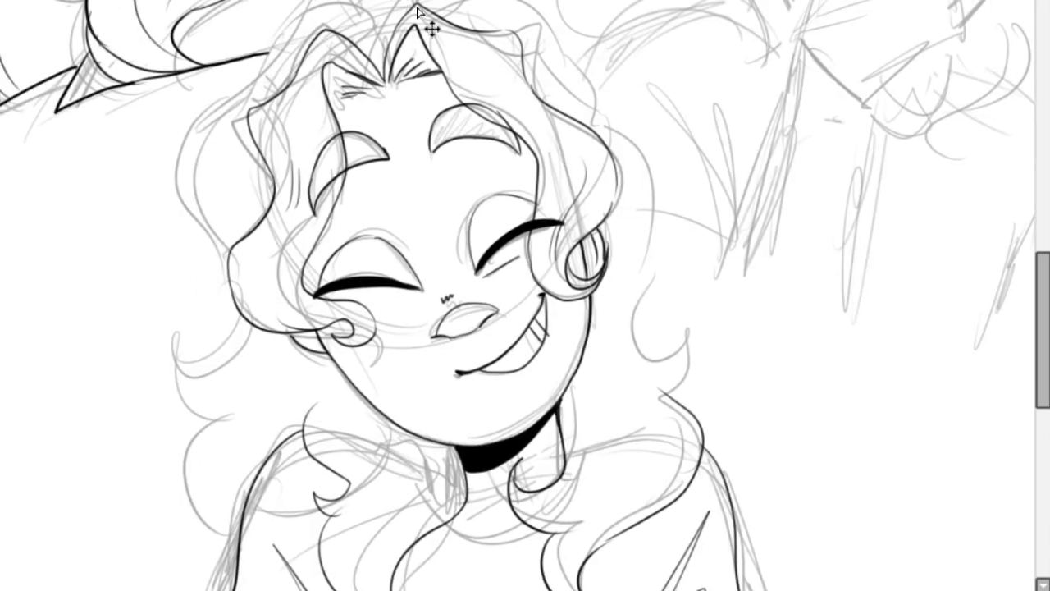
# Ink the smiling bust's crown and outer hair outline, and add thin strand lines inside the locks.
pyautogui.scroll(-3, 239, 316)
pyautogui.scroll(3, 246, 312)
pyautogui.moveTo(492, 123)
pyautogui.mouseDown()
pyautogui.moveTo(563, 387)
pyautogui.moveTo(485, 413)
pyautogui.mouseUp()
pyautogui.scroll(2, 492, 393)
pyautogui.scroll(3, 556, 418)
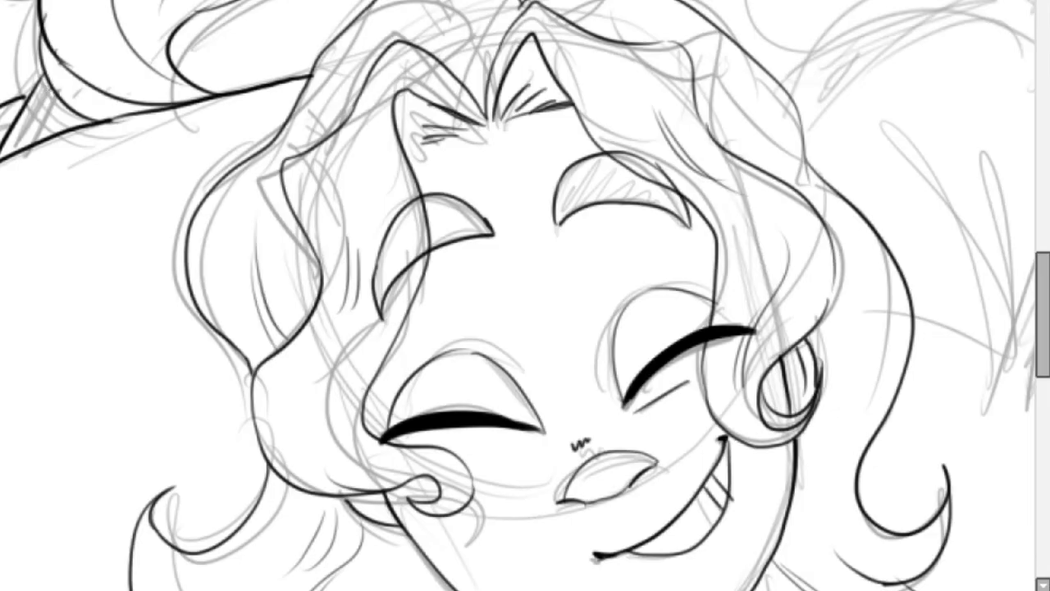
# Ink the gasping bust's ear and jaw, and outline the thumb and fingers covering the mouth.
pyautogui.scroll(-6, 399, 239)
pyautogui.scroll(-5, 399, 239)
pyautogui.scroll(4, 681, 189)
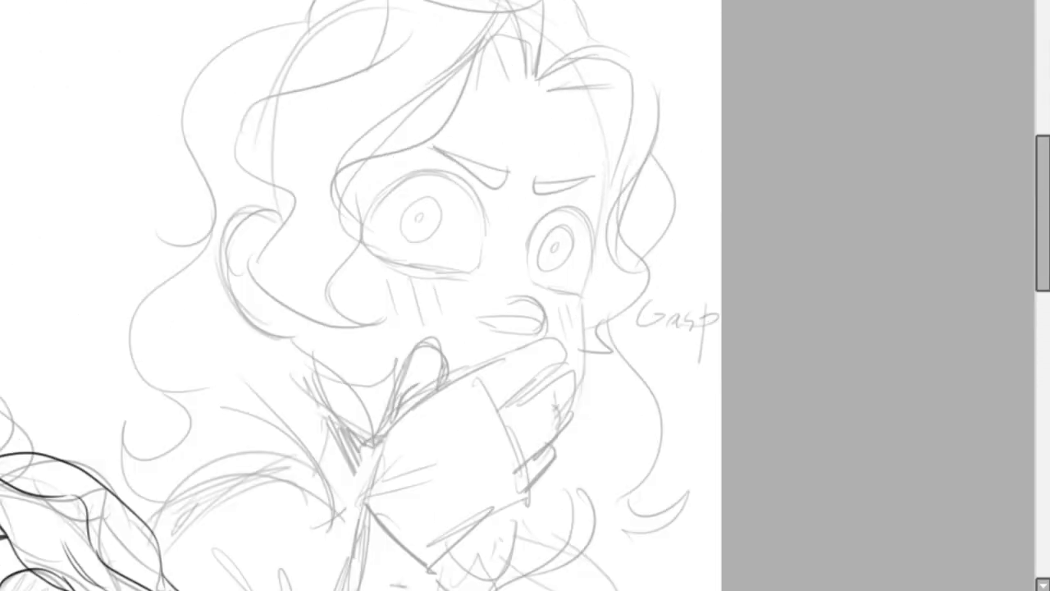
pyautogui.moveTo(301, 197)
pyautogui.mouseDown()
pyautogui.moveTo(314, 318)
pyautogui.moveTo(405, 330)
pyautogui.mouseUp()
pyautogui.scroll(2, 516, 337)
pyautogui.moveTo(359, 409)
pyautogui.mouseDown()
pyautogui.moveTo(439, 363)
pyautogui.moveTo(564, 392)
pyautogui.mouseUp()
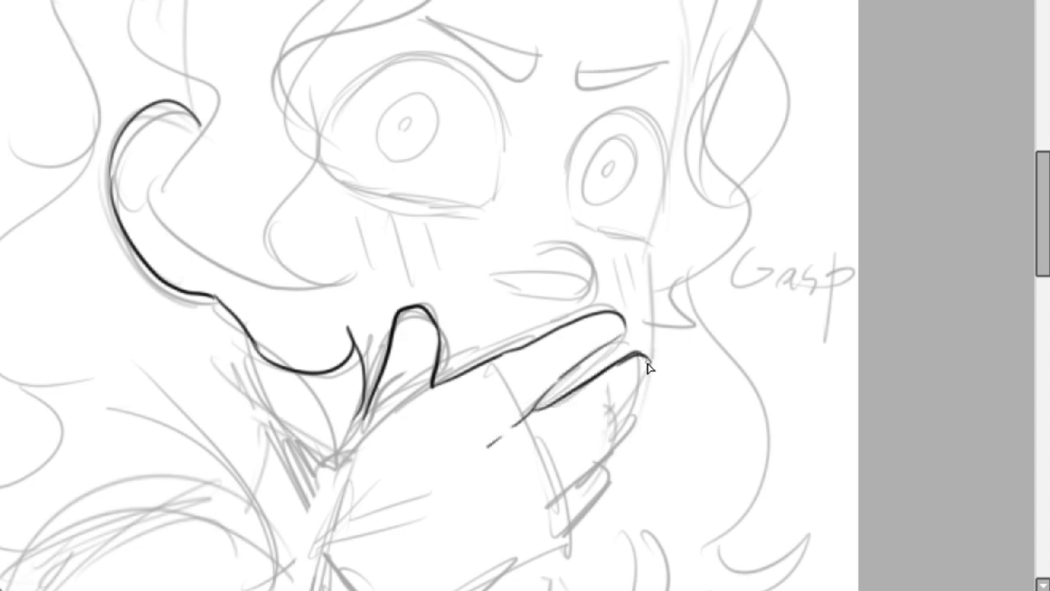
pyautogui.moveTo(648, 368); pyautogui.dragTo(542, 501)
pyautogui.scroll(-5, 541, 501)
pyautogui.scroll(5, 460, 329)
# Outline the gasping bust's wristband and forearm, fill the wristband with black, and ink the shoulder curve.
pyautogui.moveTo(542, 308); pyautogui.dragTo(449, 373)
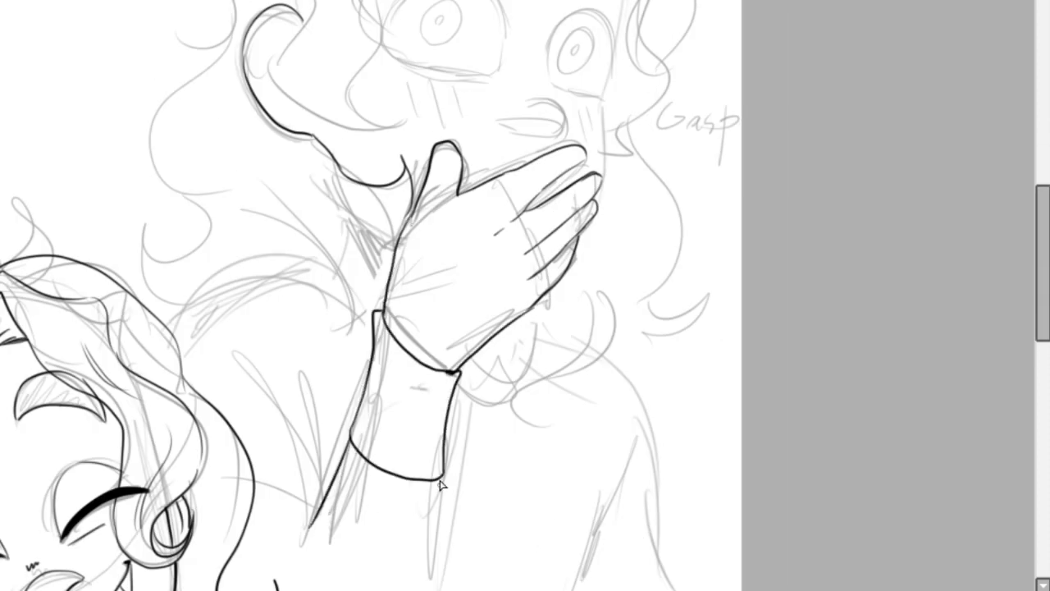
pyautogui.moveTo(441, 485); pyautogui.dragTo(426, 569)
pyautogui.click(404, 398)
pyautogui.moveTo(313, 240); pyautogui.dragTo(356, 376)
pyautogui.scroll(-4, 356, 376)
# Outline the gasping bust's two wide eyes with thick upper lash lines and thin lower lids.
pyautogui.scroll(6, 421, 235)
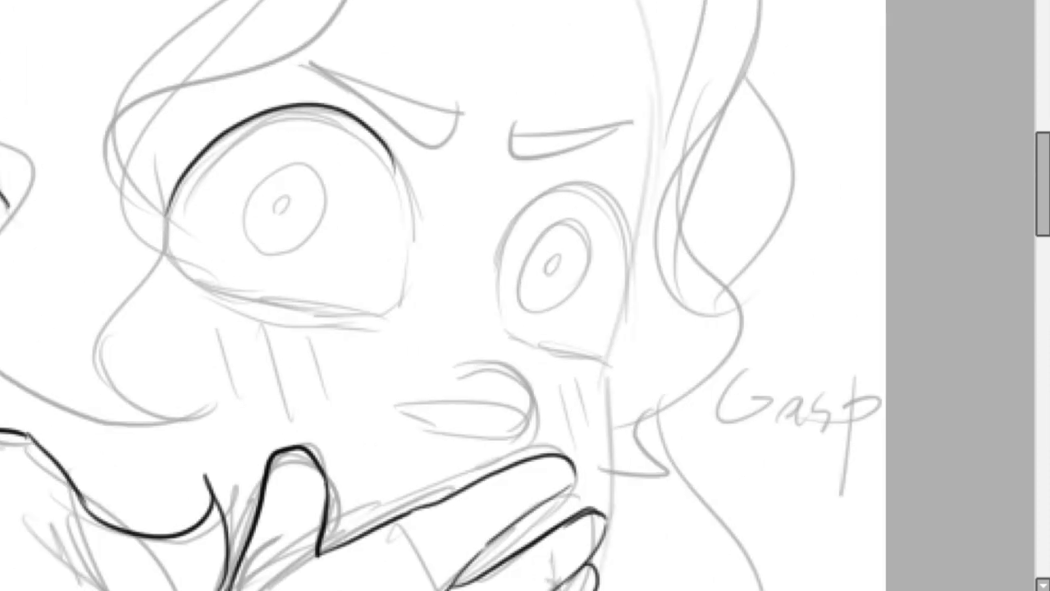
pyautogui.moveTo(174, 217); pyautogui.dragTo(413, 242)
pyautogui.moveTo(495, 283); pyautogui.dragTo(636, 344)
pyautogui.moveTo(174, 219); pyautogui.dragTo(406, 283)
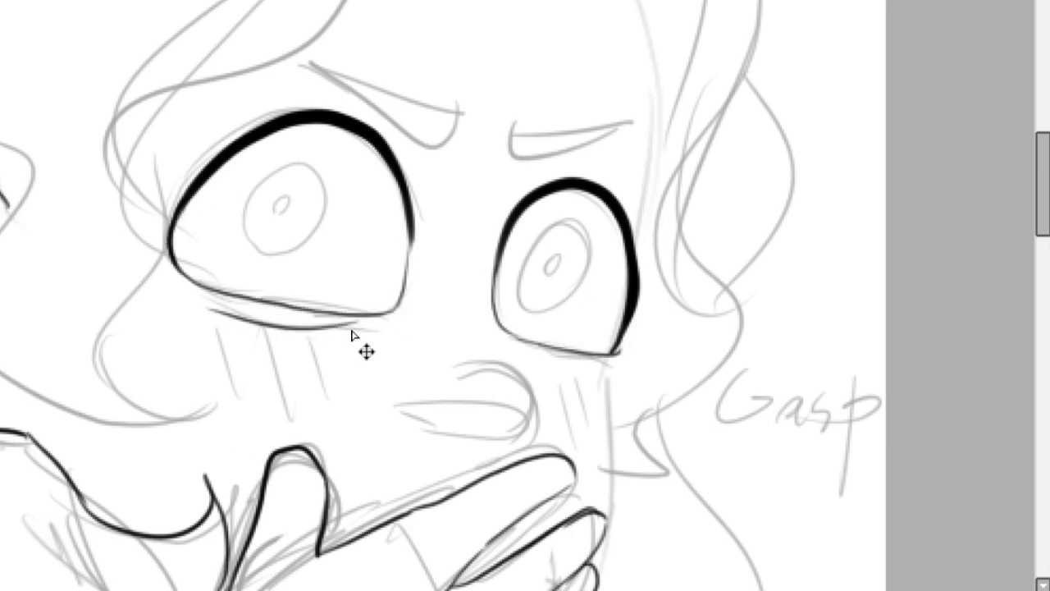
# Ink raised eyebrows above the sketched ones on the gasping bust, and add the blush lines and far face contour.
pyautogui.moveTo(326, 21); pyautogui.dragTo(465, 62)
pyautogui.moveTo(532, 72); pyautogui.dragTo(643, 125)
pyautogui.scroll(-4, 431, 364)
pyautogui.scroll(3, 546, 284)
pyautogui.moveTo(471, 357); pyautogui.dragTo(484, 210)
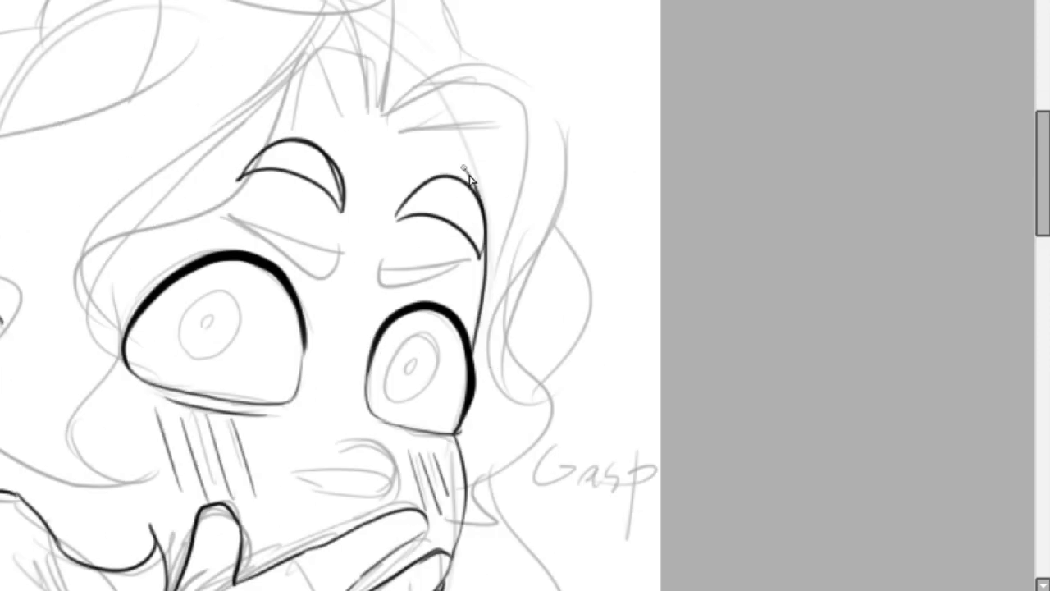
# Ink the eyelid creases above the gasping bust's eyes, and outline the iris in each eye.
pyautogui.moveTo(394, 131); pyautogui.dragTo(530, 234)
pyautogui.scroll(-4, 460, 205)
pyautogui.scroll(4, 509, 246)
pyautogui.moveTo(328, 238); pyautogui.dragTo(505, 222)
pyautogui.moveTo(575, 263); pyautogui.dragTo(668, 197)
pyautogui.scroll(3, 516, 294)
pyautogui.moveTo(271, 248); pyautogui.dragTo(355, 136)
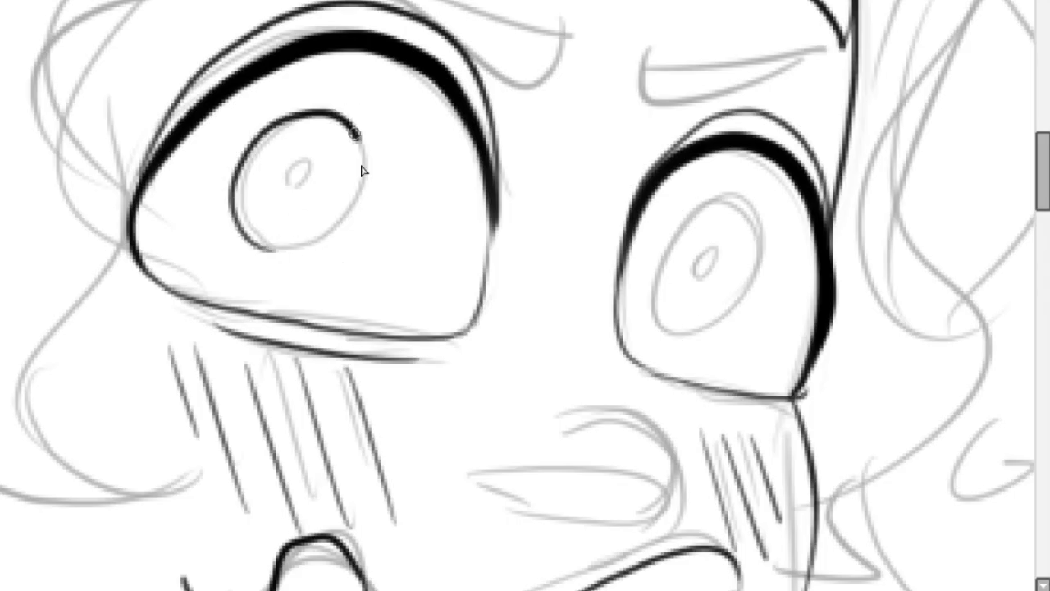
pyautogui.moveTo(751, 214); pyautogui.dragTo(681, 201)
# Ink the gasping bust's hairline and the wavy front locks framing the face and ear.
pyautogui.scroll(-4, 362, 170)
pyautogui.scroll(3, 399, 270)
pyautogui.moveTo(402, 148)
pyautogui.mouseDown()
pyautogui.moveTo(353, 74)
pyautogui.moveTo(115, 485)
pyautogui.mouseUp()
pyautogui.scroll(-4, 410, 287)
pyautogui.scroll(4, 411, 287)
pyautogui.moveTo(418, 49); pyautogui.dragTo(197, 443)
pyautogui.moveTo(246, 217); pyautogui.dragTo(83, 447)
pyautogui.scroll(-3, 329, 288)
pyautogui.scroll(3, 410, 246)
# Ink the remaining hair contours around the gasping bust's crown and face, and finish the nose.
pyautogui.moveTo(320, 256)
pyautogui.mouseDown()
pyautogui.moveTo(505, 149)
pyautogui.moveTo(743, 348)
pyautogui.mouseUp()
pyautogui.scroll(-3, 504, 345)
pyautogui.scroll(2, 497, 300)
pyautogui.moveTo(484, 305); pyautogui.dragTo(353, 316)
pyautogui.click(403, 265)
pyautogui.scroll(-3, 644, 327)
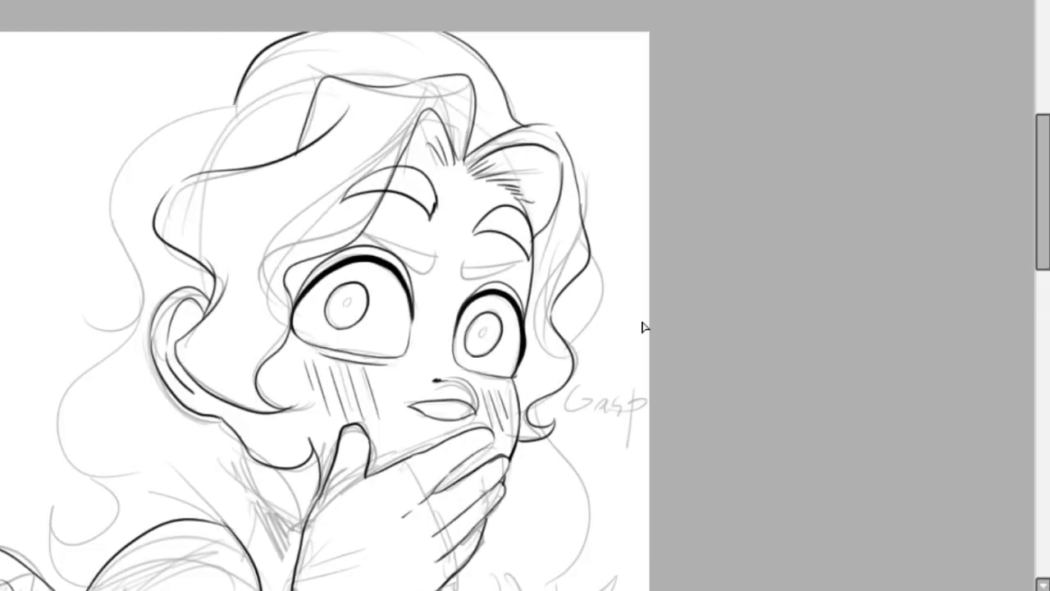
# Ink the gasping bust's long outer locks on both sides of the head, and add thin strand lines inside the hair.
pyautogui.moveTo(611, 263); pyautogui.dragTo(546, 587)
pyautogui.scroll(-3, 476, 352)
pyautogui.moveTo(361, 376); pyautogui.dragTo(379, 318)
pyautogui.scroll(-3, 369, 345)
pyautogui.moveTo(189, 144); pyautogui.dragTo(279, 406)
pyautogui.scroll(3, 304, 394)
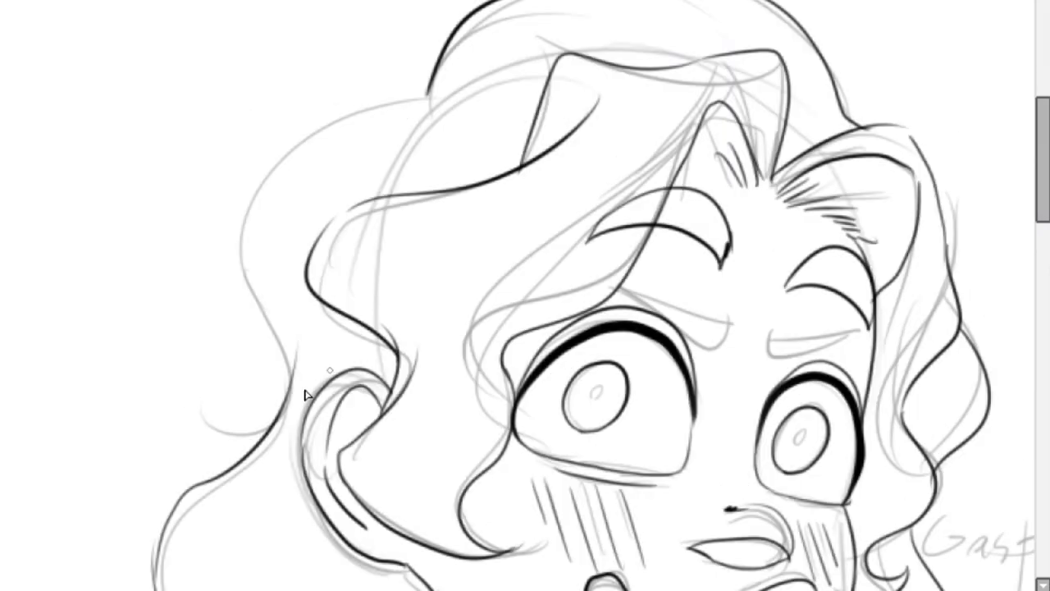
pyautogui.moveTo(427, 95); pyautogui.dragTo(368, 329)
pyautogui.scroll(-2, 369, 328)
pyautogui.moveTo(263, 148); pyautogui.dragTo(394, 349)
# Ink the gasping bust's shoulder, sleeve folds and lower shirt edge, and hide the rough sketch.
pyautogui.scroll(-3, 369, 328)
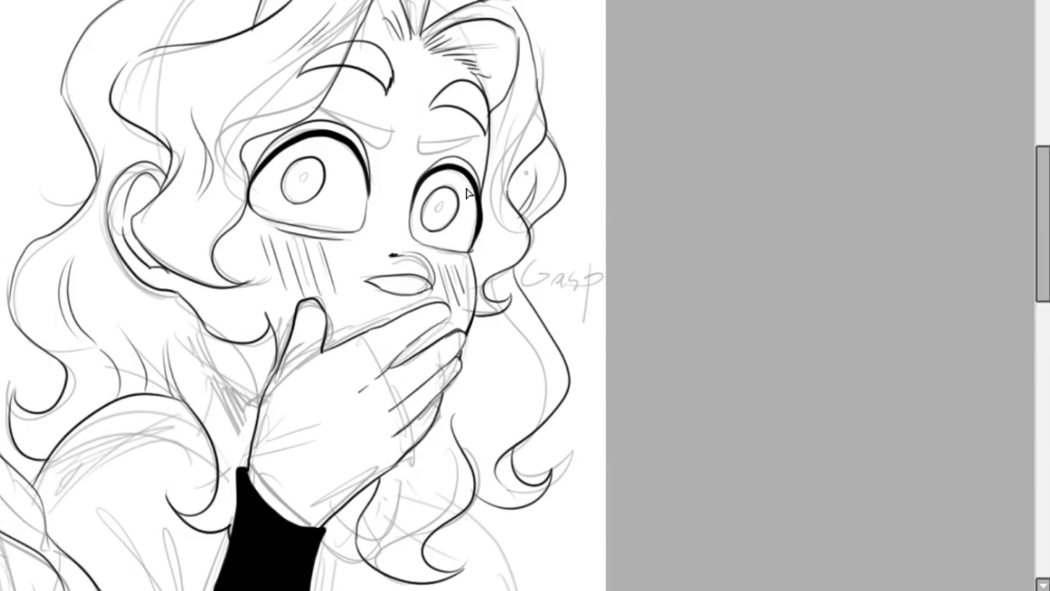
pyautogui.scroll(-3, 476, 352)
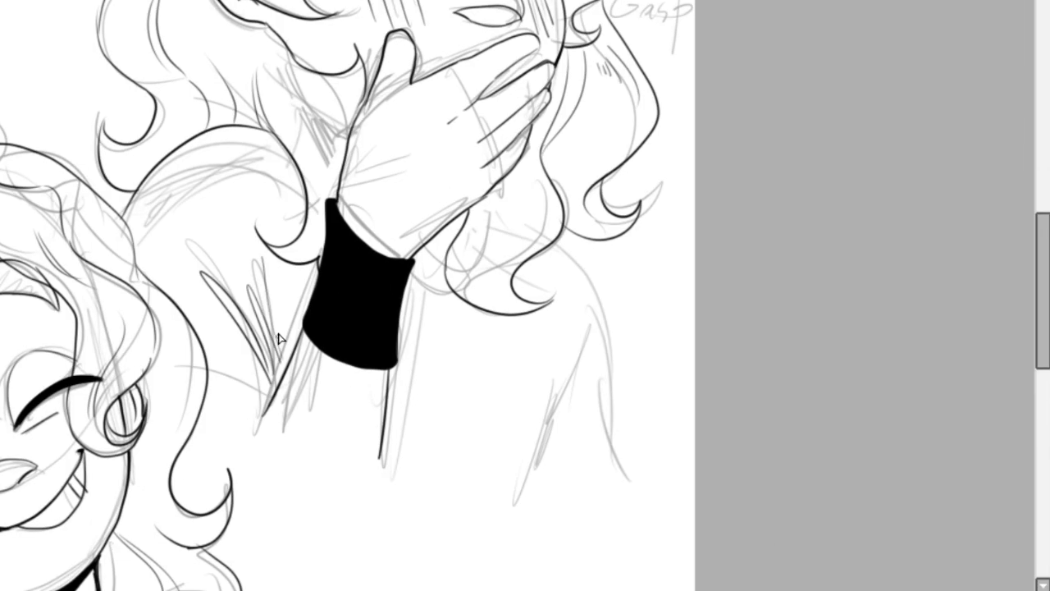
pyautogui.moveTo(574, 246); pyautogui.dragTo(527, 493)
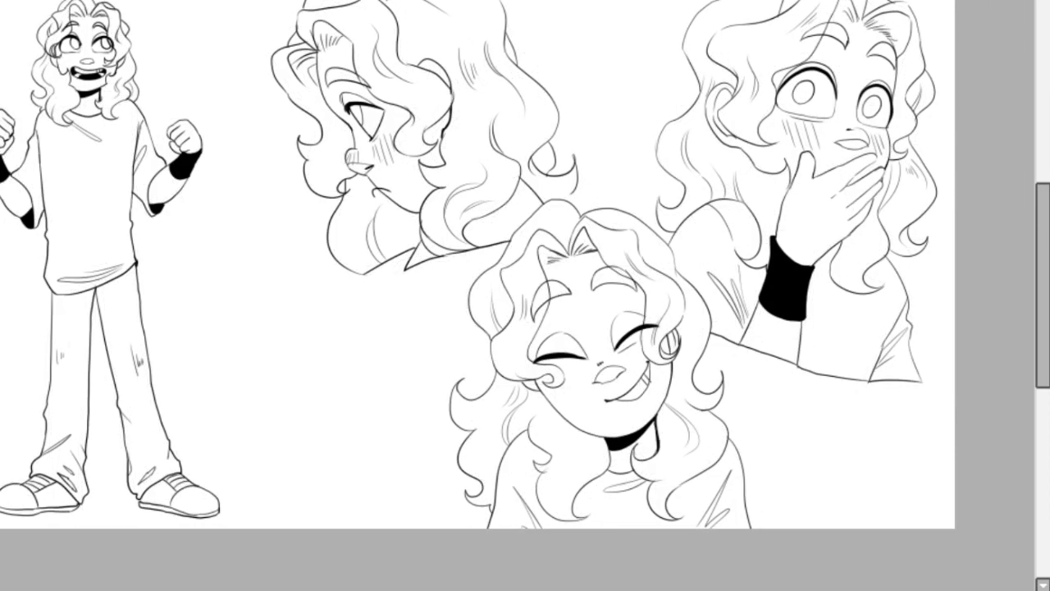
# Inspect the clean line art of the standing figure and the three busts for gaps and stray lines.
pyautogui.scroll(5, 156, 213)
pyautogui.scroll(-2, 156, 214)
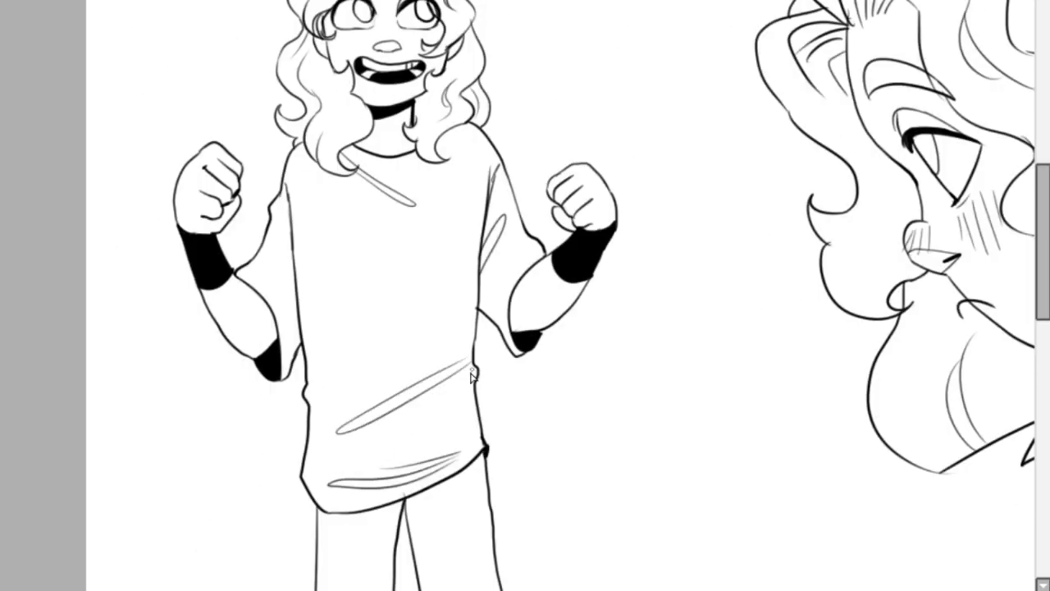
pyautogui.scroll(-3, 246, 246)
pyautogui.scroll(6, 139, 211)
pyautogui.scroll(-3, 140, 211)
pyautogui.scroll(4, 422, 164)
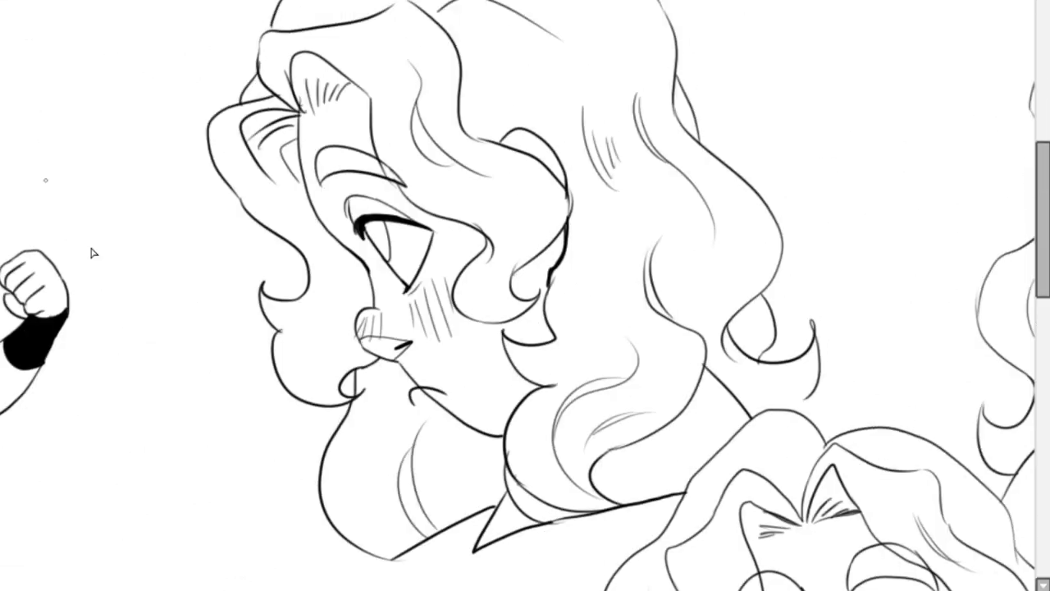
pyautogui.scroll(-5, 525, 295)
pyautogui.scroll(4, 141, 94)
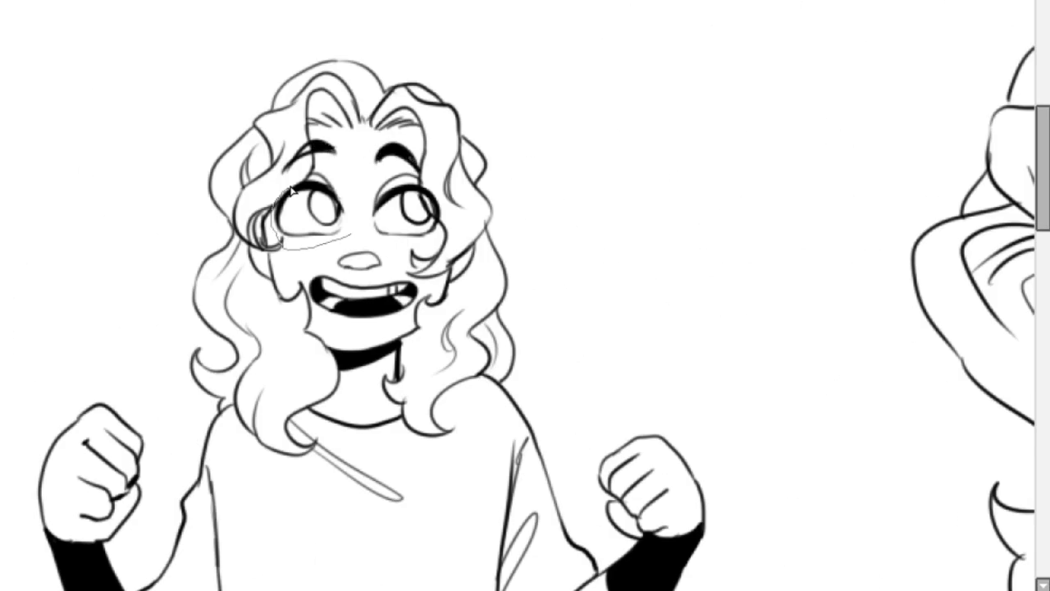
pyautogui.scroll(-4, 290, 192)
pyautogui.scroll(5, 812, 189)
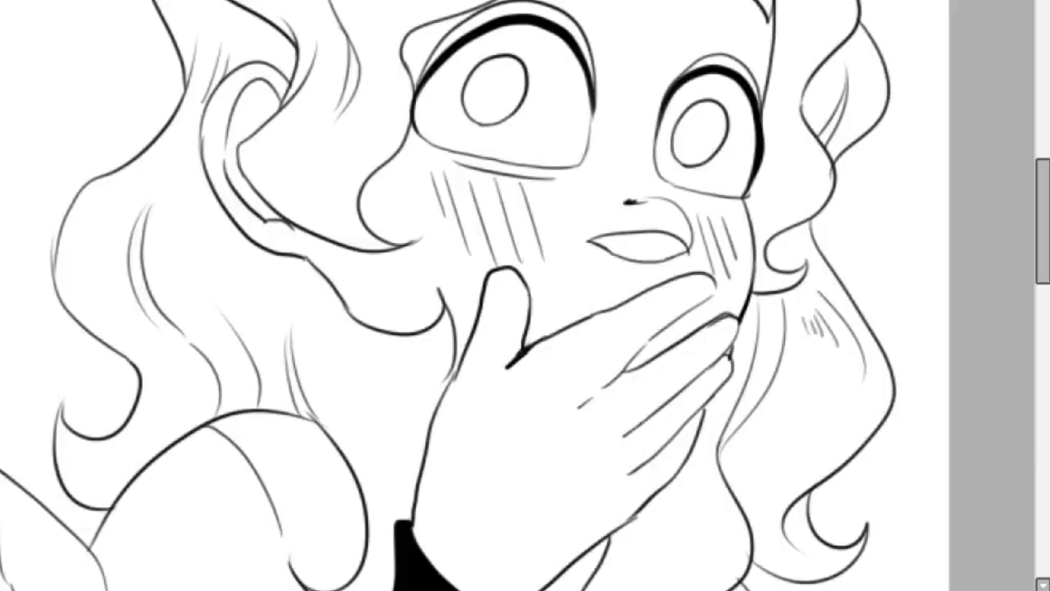
# Put a dark grey backing behind the line art and block in flat peach skin on the standing figure and the three busts.
pyautogui.scroll(-4, 456, 373)
pyautogui.scroll(4, 164, 164)
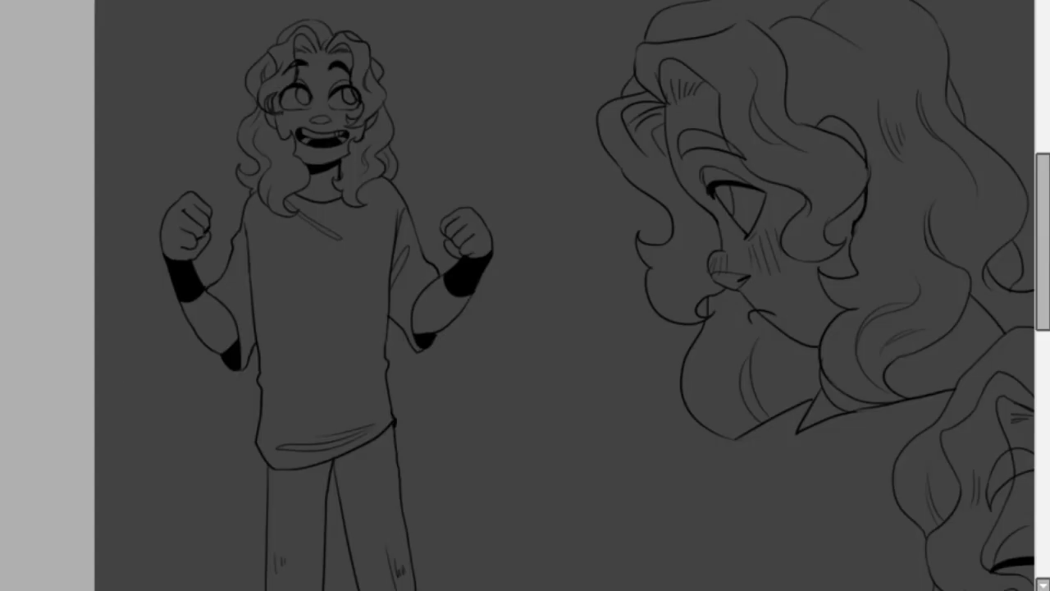
pyautogui.scroll(4, 525, 296)
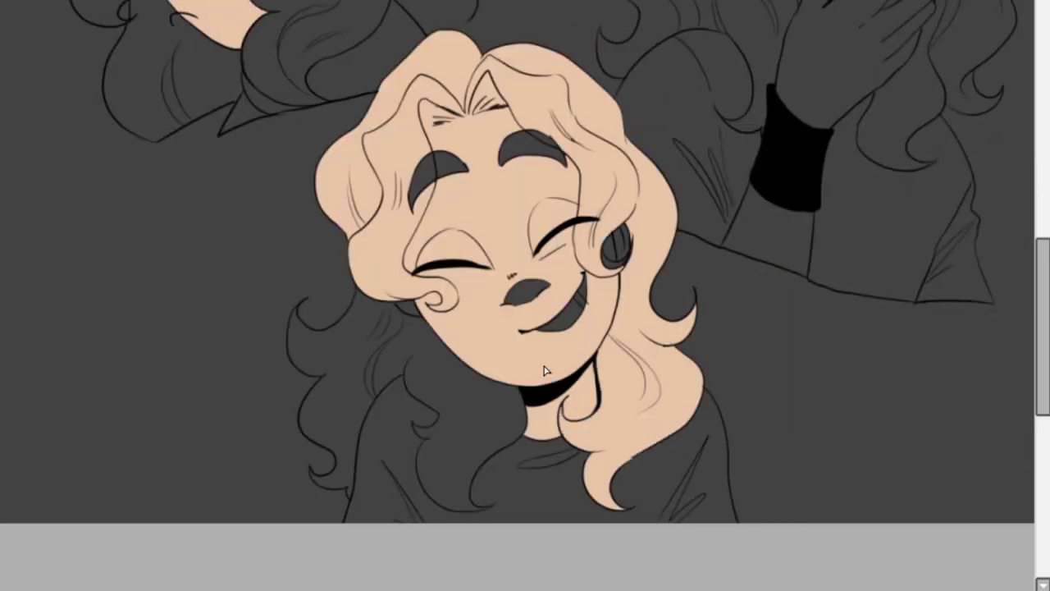
pyautogui.scroll(3, 534, 281)
pyautogui.moveTo(344, 55)
pyautogui.mouseDown()
pyautogui.moveTo(393, 71)
pyautogui.moveTo(353, 230)
pyautogui.moveTo(426, 164)
pyautogui.mouseUp()
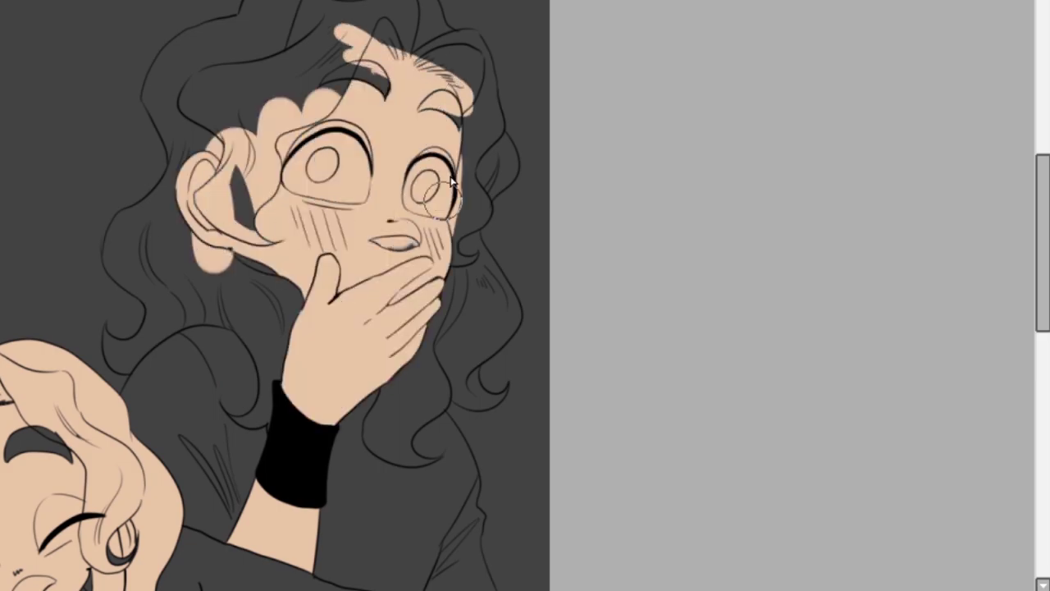
pyautogui.scroll(-3, 526, 295)
pyautogui.scroll(3, 525, 295)
pyautogui.scroll(-5, 525, 296)
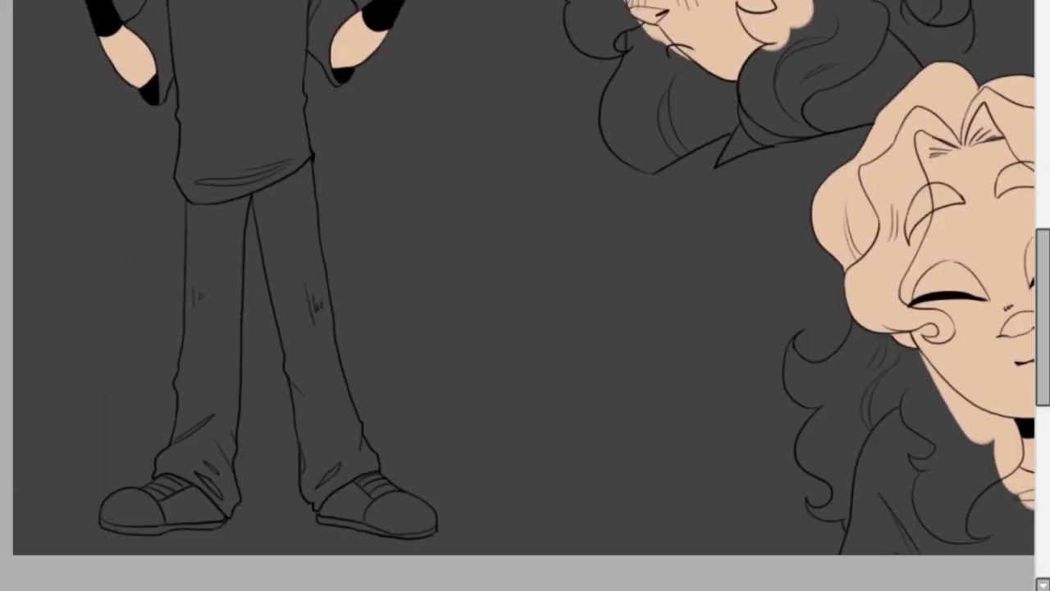
# Fill the standing figure's hair with flat rust red and restore the white background.
pyautogui.scroll(5, 525, 295)
pyautogui.scroll(2, 351, 125)
pyautogui.moveTo(304, 121)
pyautogui.mouseDown()
pyautogui.moveTo(380, 135)
pyautogui.moveTo(271, 328)
pyautogui.mouseUp()
pyautogui.scroll(2, 525, 295)
pyautogui.moveTo(246, 82); pyautogui.dragTo(197, 253)
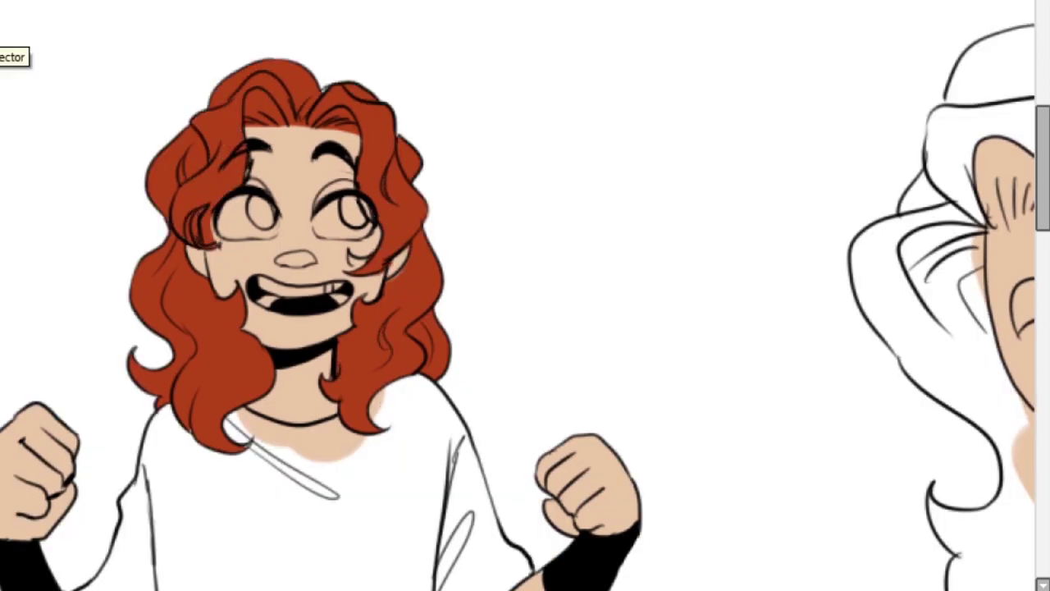
# Paint flat pinkish-red blush patches on the standing figure's face, knuckles and elbows, and on the busts' cheeks, noses and ears.
pyautogui.moveTo(205, 238)
pyautogui.mouseDown()
pyautogui.moveTo(386, 246)
pyautogui.moveTo(365, 246)
pyautogui.mouseUp()
pyautogui.moveTo(50, 476); pyautogui.dragTo(574, 493)
pyautogui.scroll(-3, 525, 296)
pyautogui.scroll(2, 525, 295)
pyautogui.moveTo(772, 99); pyautogui.dragTo(690, 205)
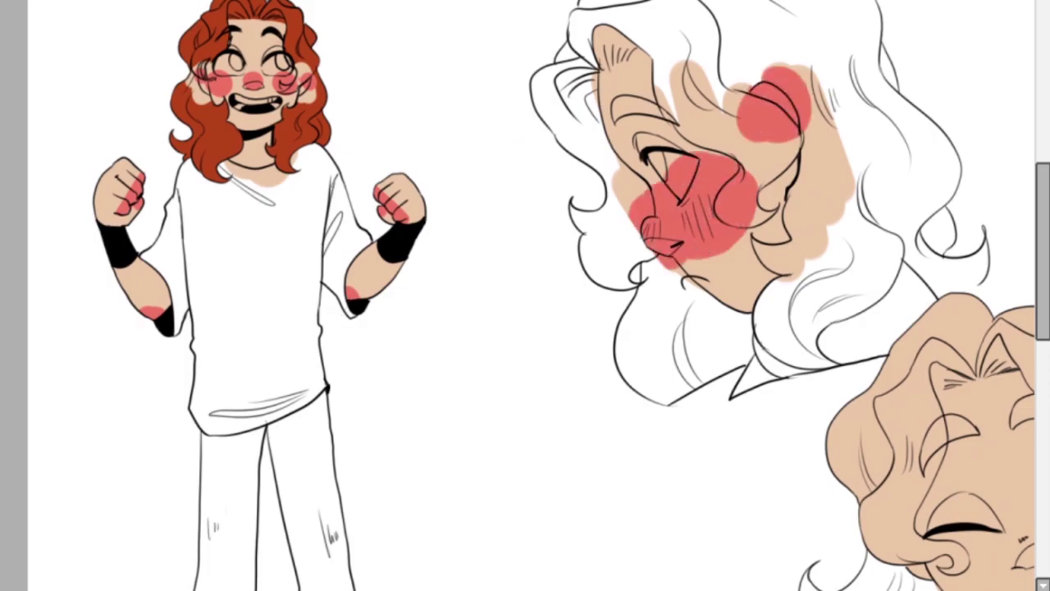
pyautogui.hscroll(10, 525, 296)
pyautogui.scroll(-3, 526, 296)
# Blend the blush on the standing figure's cheeks, nose and hands softly into the skin tone.
pyautogui.scroll(1, 525, 295)
pyautogui.scroll(3, 299, 283)
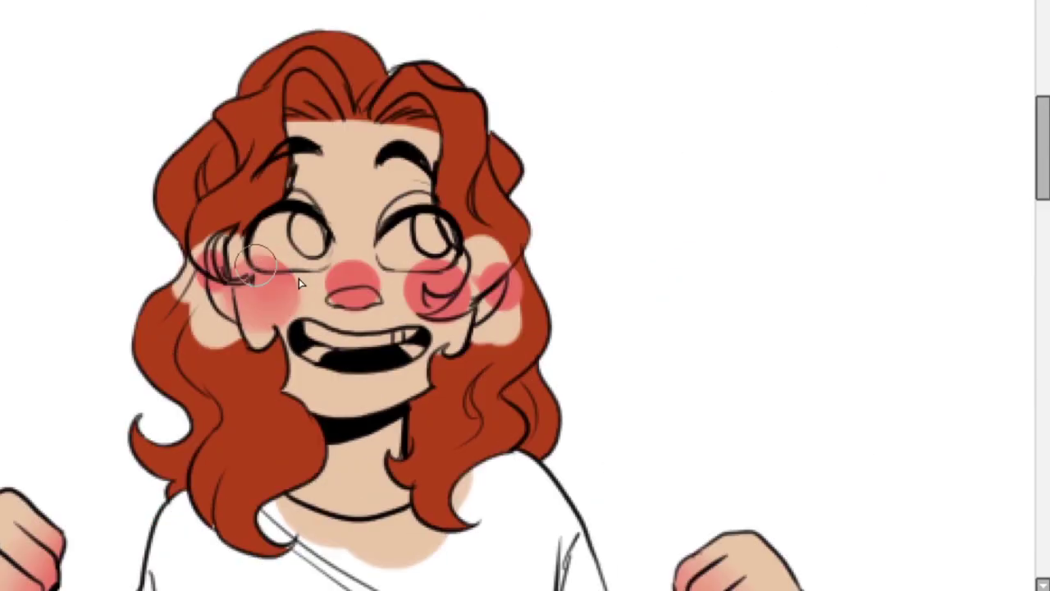
pyautogui.moveTo(300, 283); pyautogui.dragTo(396, 288)
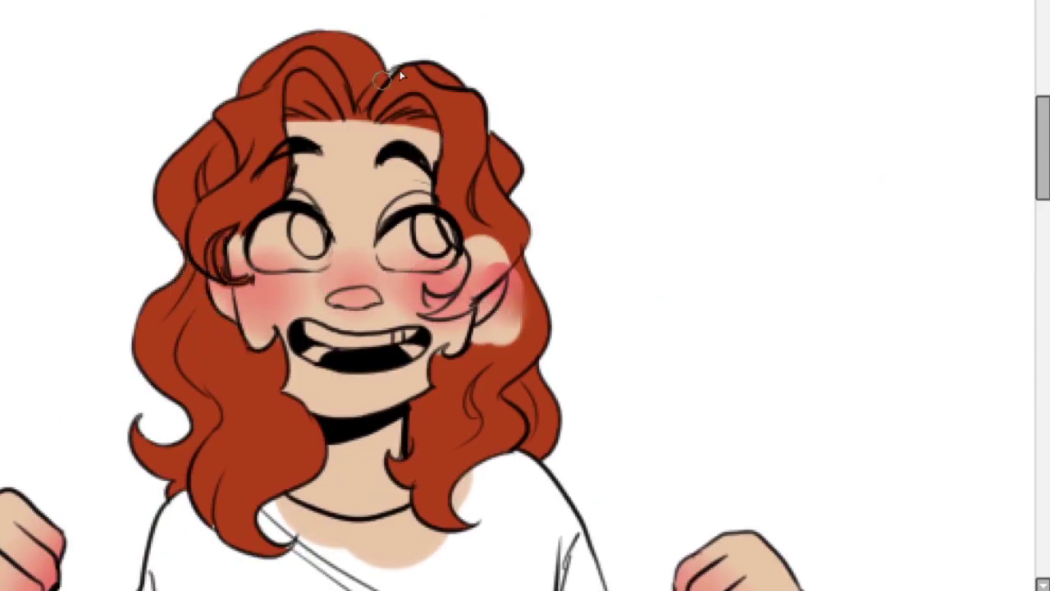
# Blend the blush patches on the profile bust and the smiling bust softly into the surrounding skin.
pyautogui.scroll(-3, 400, 75)
pyautogui.scroll(3, 393, 246)
pyautogui.moveTo(410, 238); pyautogui.dragTo(379, 365)
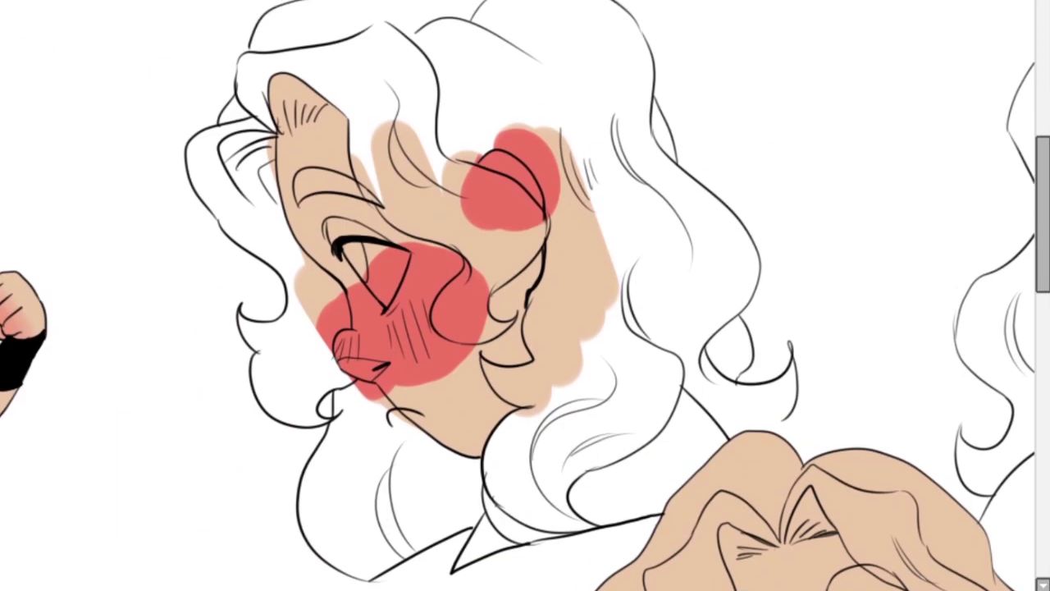
pyautogui.moveTo(353, 312)
pyautogui.mouseDown()
pyautogui.moveTo(386, 361)
pyautogui.moveTo(440, 369)
pyautogui.mouseUp()
pyautogui.scroll(3, 441, 369)
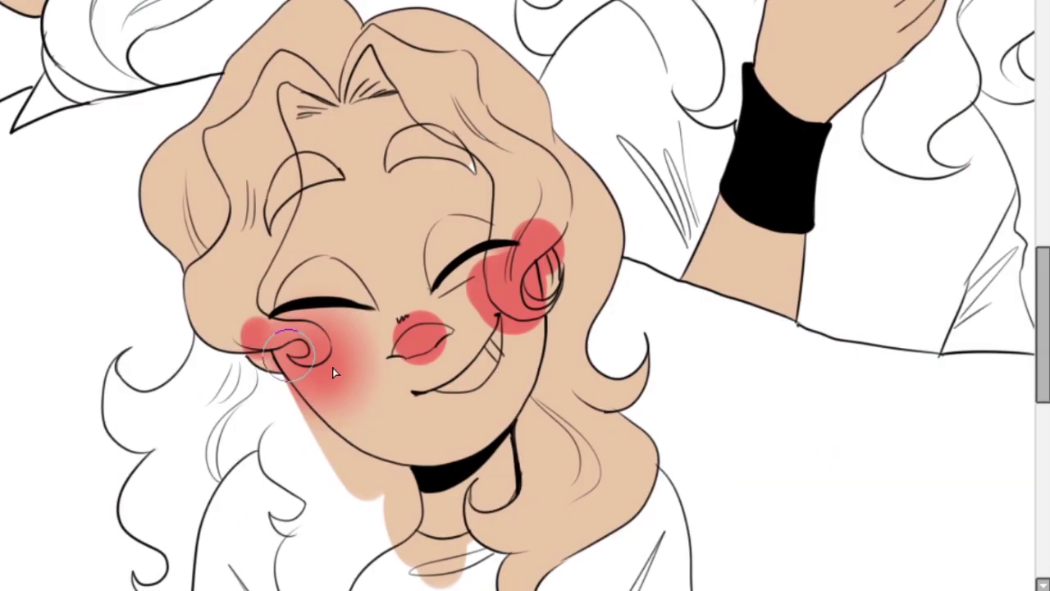
pyautogui.moveTo(334, 374); pyautogui.dragTo(526, 271)
pyautogui.scroll(-3, 525, 295)
pyautogui.scroll(3, 526, 296)
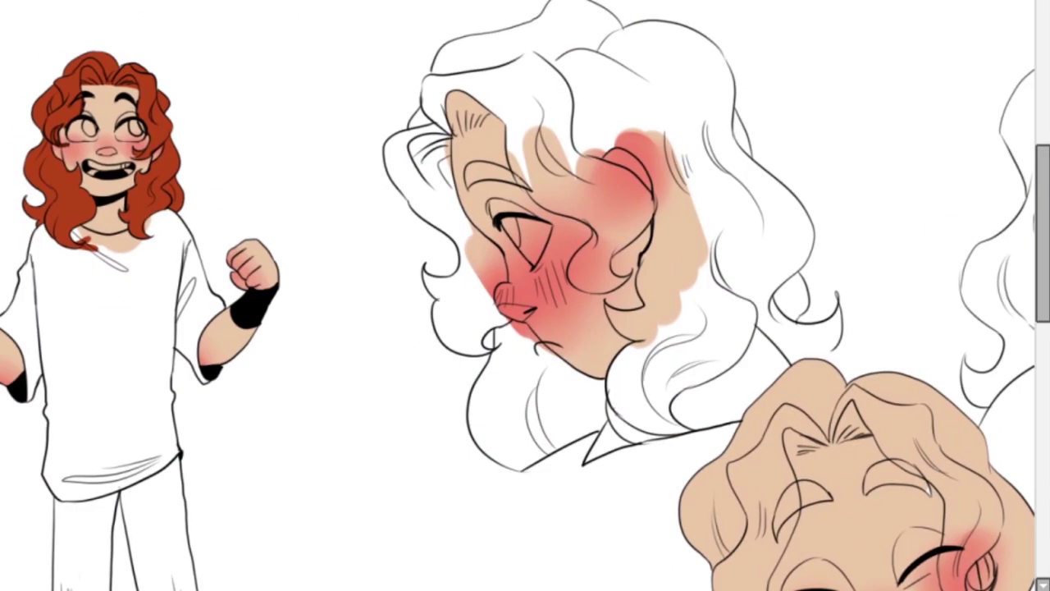
# Colour the profile bust's hair rust red and its eyebrow darker brown, close small gaps, and mark the smiling bust's hairline in red.
pyautogui.moveTo(784, 450); pyautogui.dragTo(885, 425)
pyautogui.click(723, 206)
pyautogui.click(493, 394)
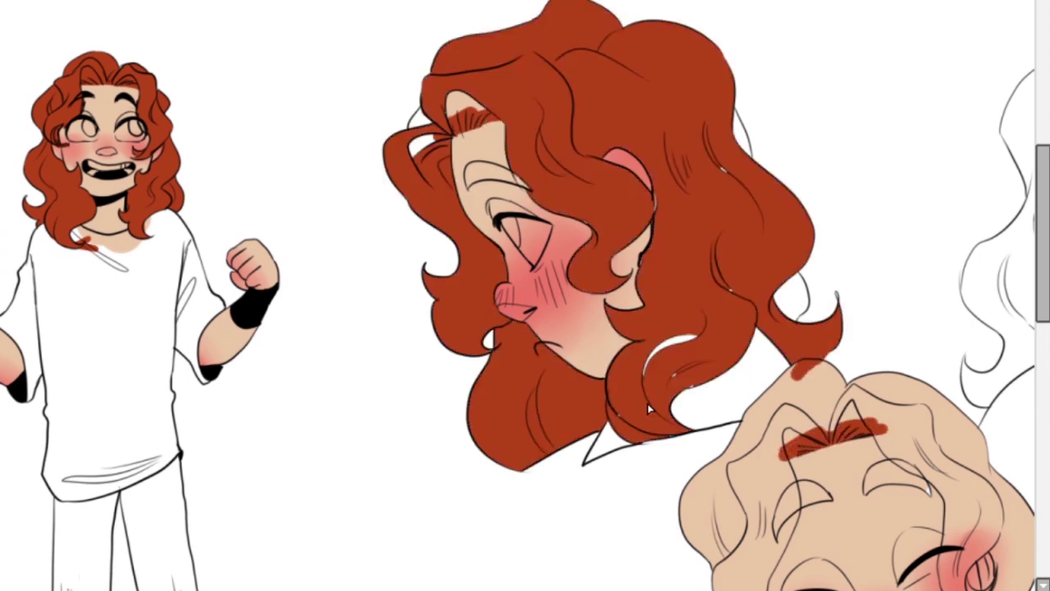
pyautogui.click(700, 393)
pyautogui.scroll(2, 437, 325)
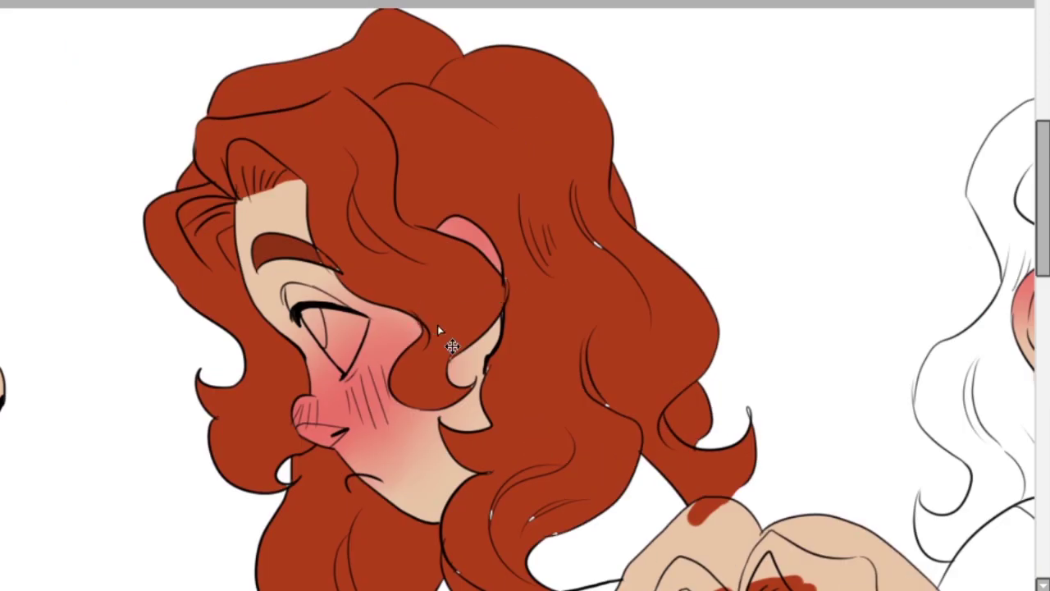
pyautogui.scroll(-3, 452, 446)
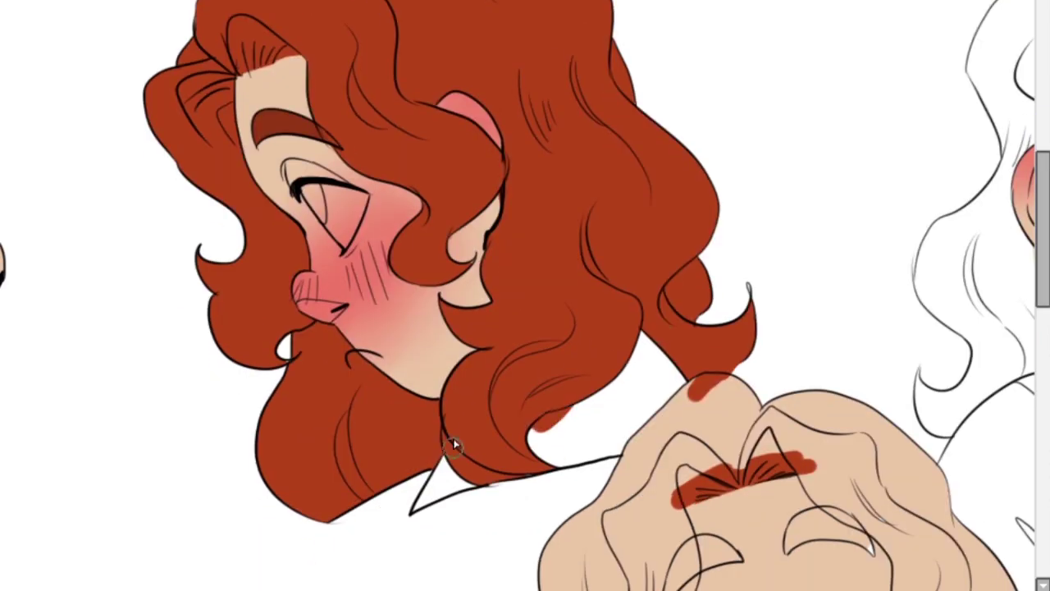
# Fill the smiling bust's hair with the same rust red, including the gaps between strands.
pyautogui.scroll(-9, 525, 295)
pyautogui.hscroll(5, 525, 296)
pyautogui.click(513, 189)
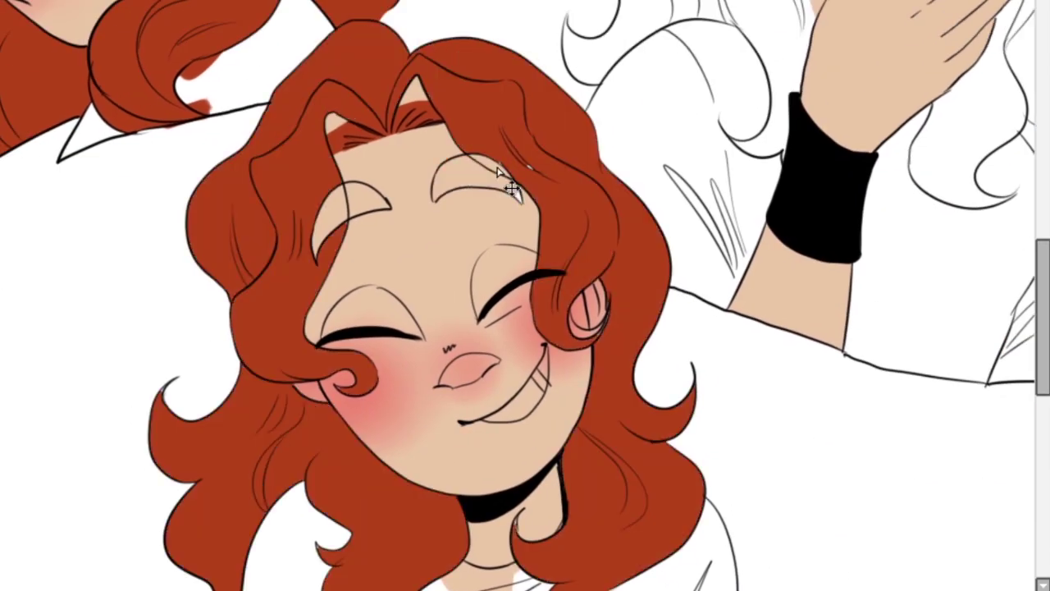
# Fill both eyebrows of the laughing, closed-eyed bust with a dark reddish brown.
pyautogui.scroll(-7, 368, 429)
pyautogui.scroll(6, 516, 189)
pyautogui.hscroll(1, 425, 90)
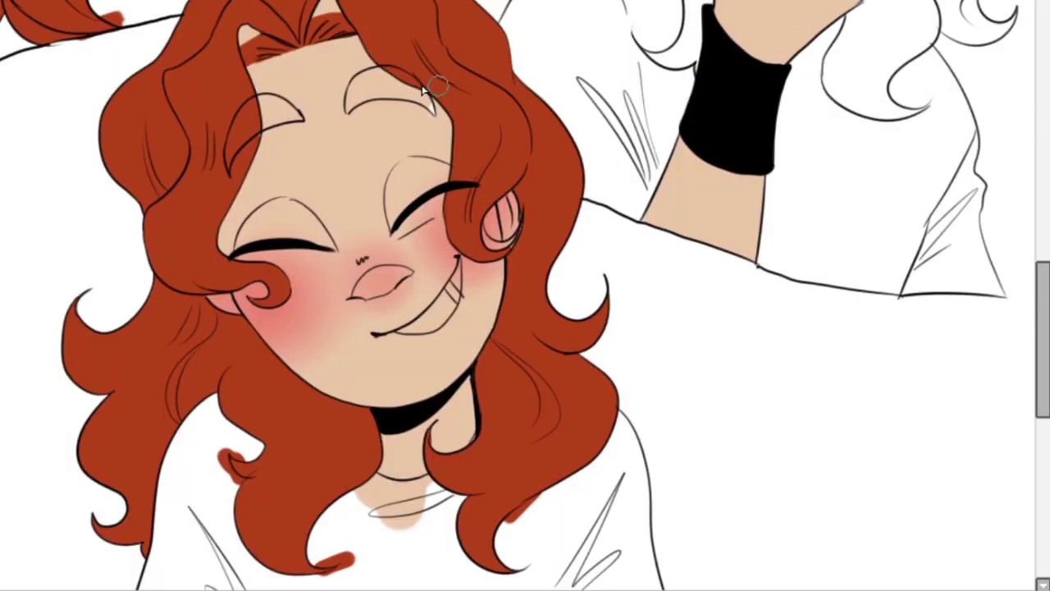
pyautogui.scroll(2, 246, 261)
pyautogui.hscroll(3, 247, 261)
pyautogui.scroll(2, 525, 296)
pyautogui.hscroll(-3, 525, 296)
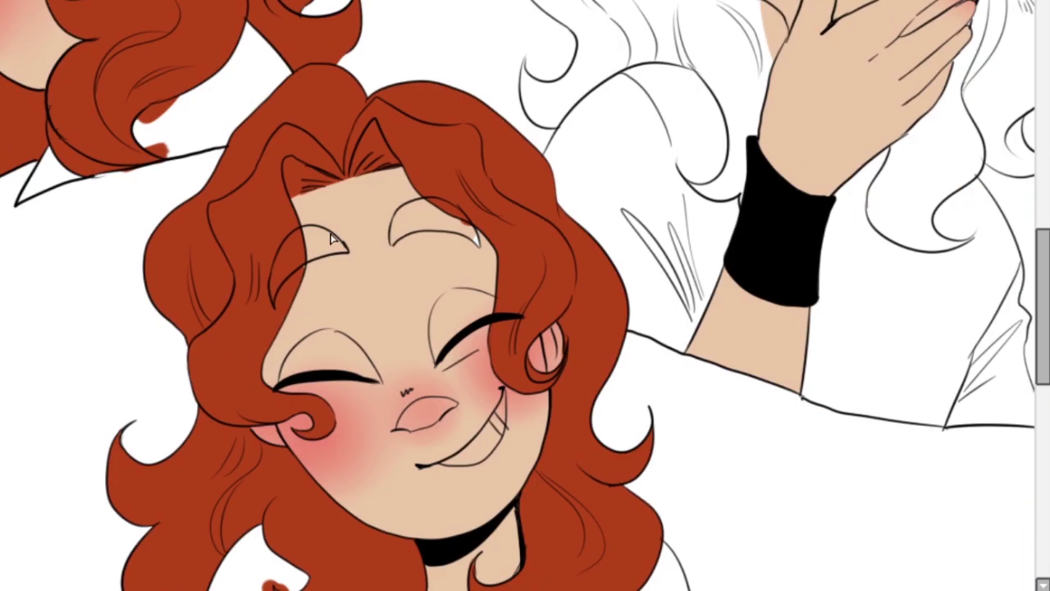
pyautogui.click(325, 244)
pyautogui.click(462, 233)
# Colour all the hair of the bust covering its mouth in the same auburn red as the other poses.
pyautogui.scroll(-3, 487, 270)
pyautogui.scroll(2, 492, 90)
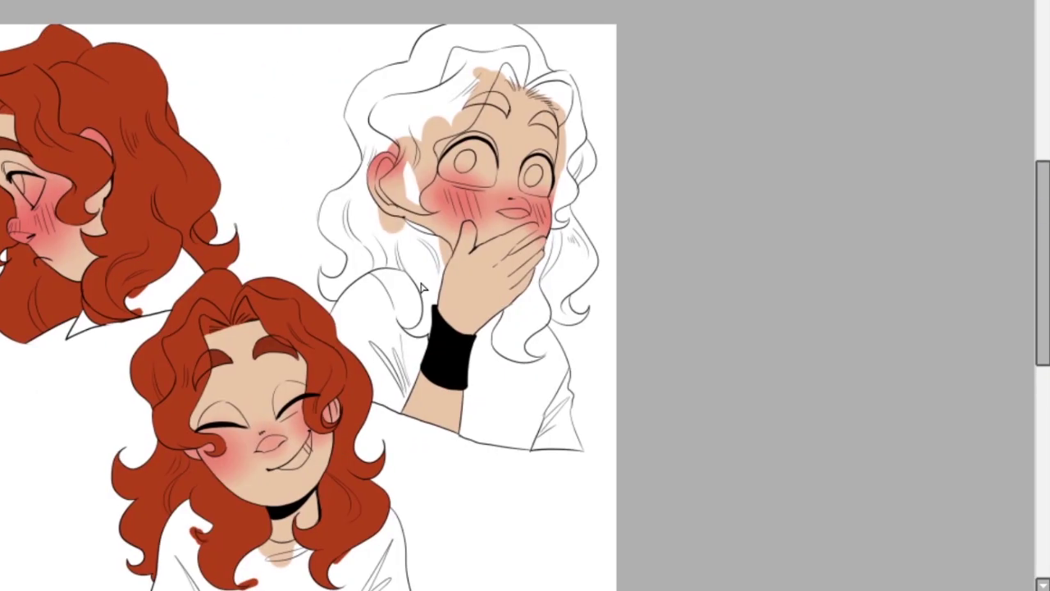
pyautogui.click(493, 85)
pyautogui.scroll(2, 432, 369)
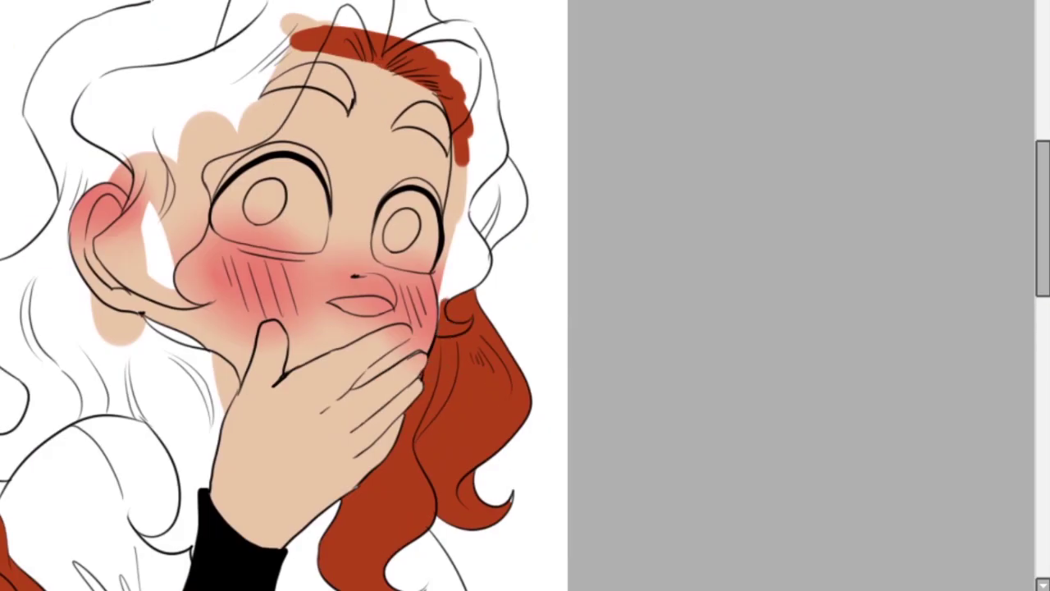
pyautogui.scroll(2, 485, 196)
pyautogui.hscroll(-2, 486, 197)
pyautogui.click(249, 113)
pyautogui.click(583, 238)
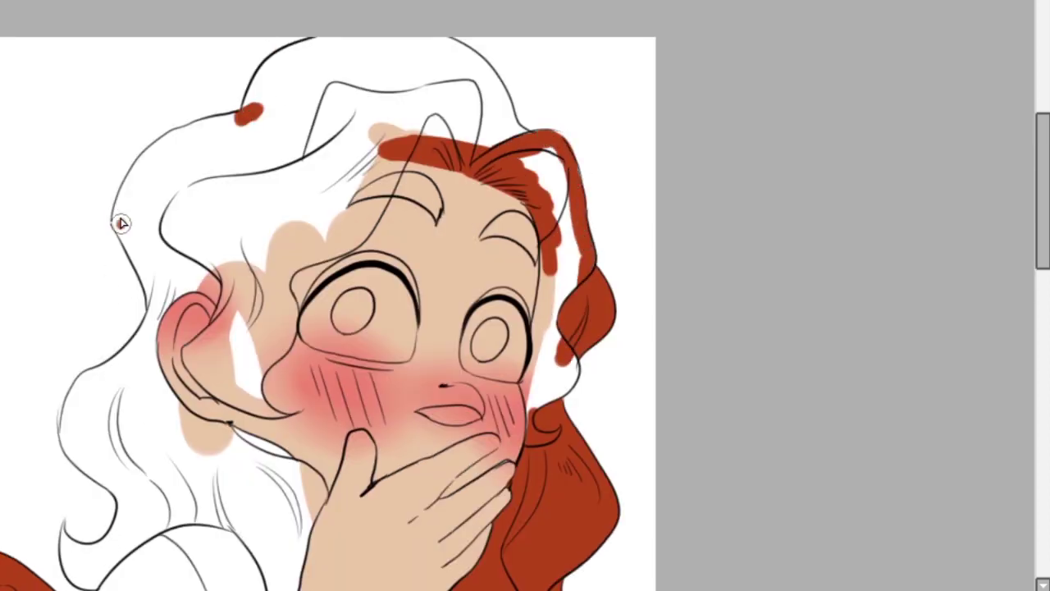
pyautogui.click(120, 223)
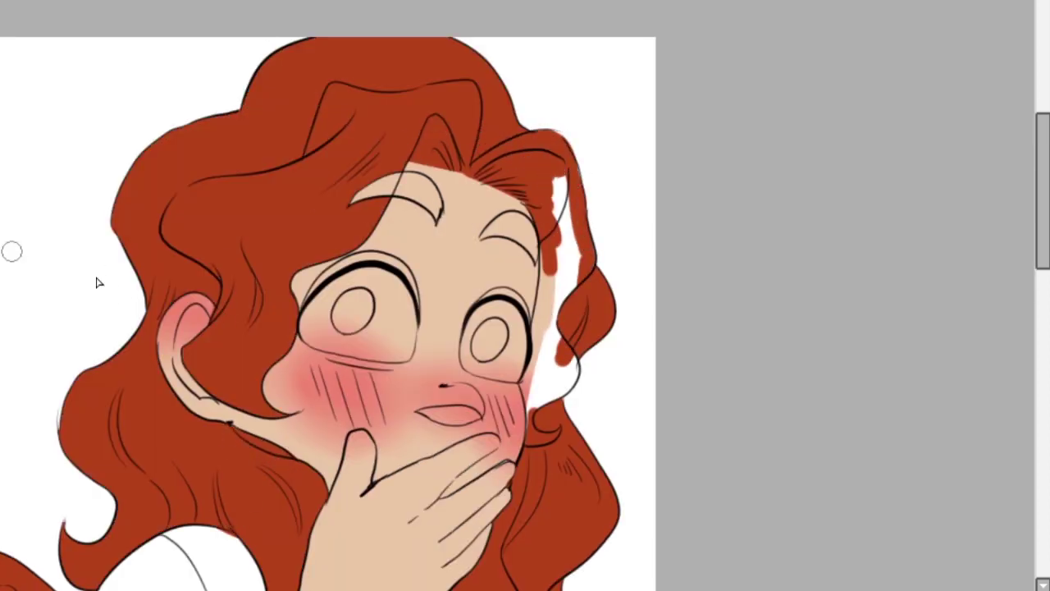
pyautogui.moveTo(540, 351); pyautogui.dragTo(562, 205)
# Colour the eyebrows of the bust covering its mouth dark reddish brown and tidy the hair colour along its outline.
pyautogui.scroll(2, 593, 130)
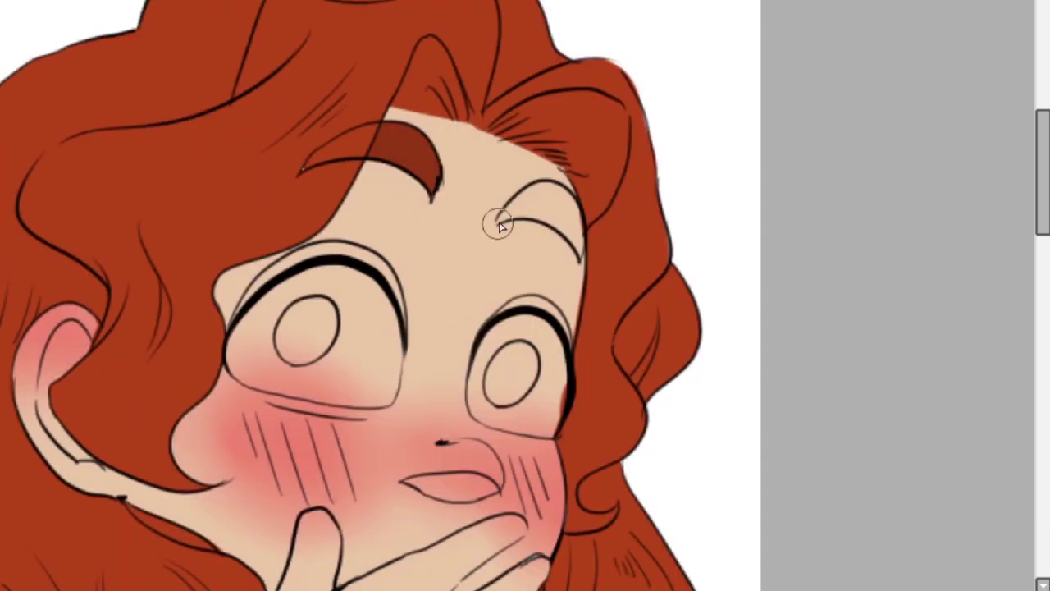
pyautogui.scroll(-2, 485, 277)
pyautogui.scroll(2, 246, 328)
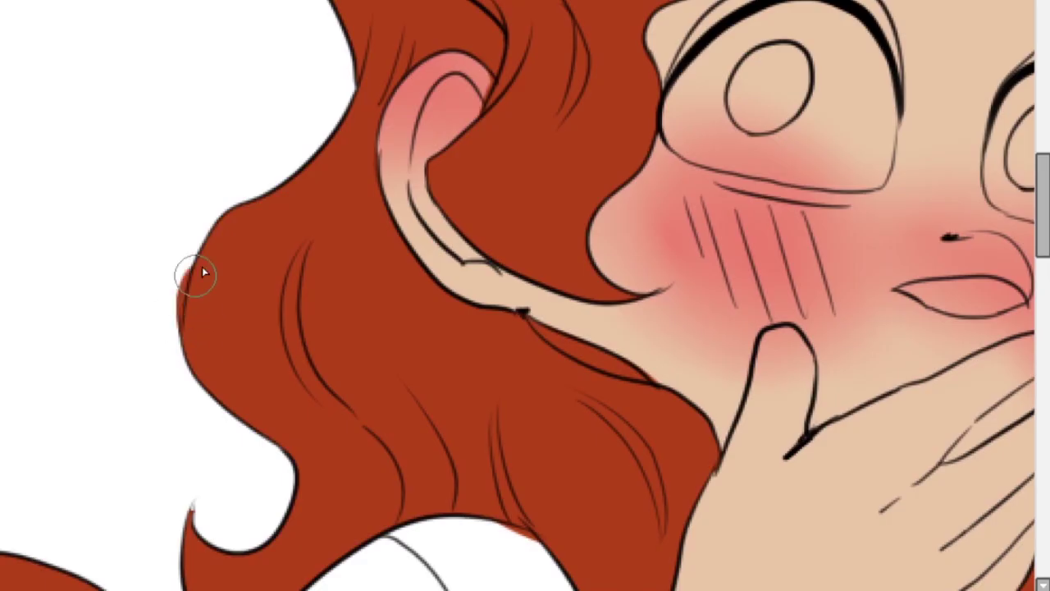
pyautogui.scroll(-3, 525, 328)
pyautogui.moveTo(435, 355); pyautogui.dragTo(464, 347)
pyautogui.scroll(-2, 525, 328)
pyautogui.scroll(-3, 525, 328)
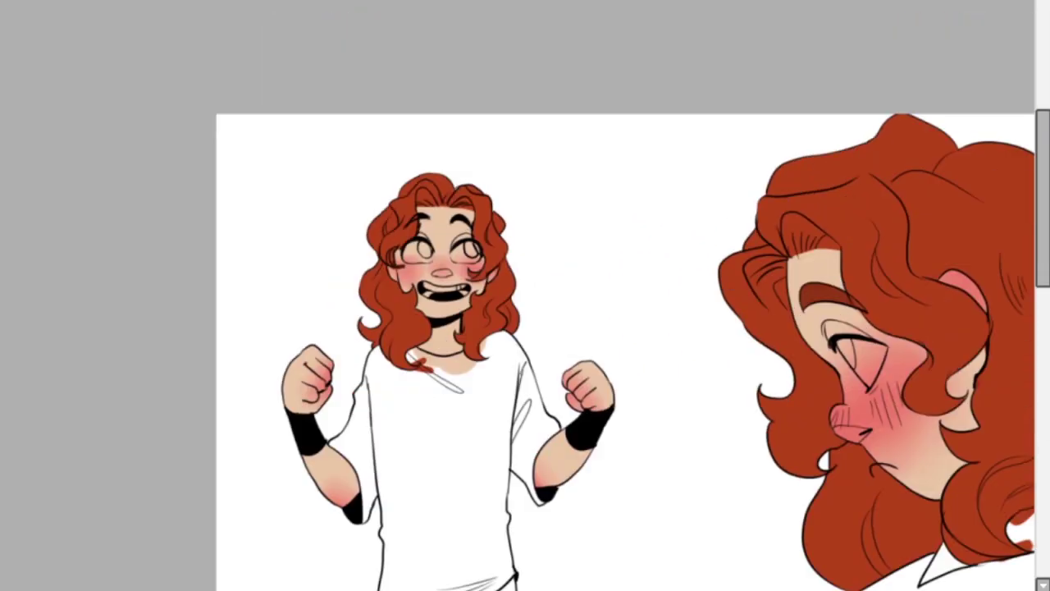
# Paint the eye whites and the sneakers' toe caps, laces and soles pale blue.
pyautogui.scroll(3, 422, 235)
pyautogui.moveTo(402, 223); pyautogui.dragTo(380, 240)
pyautogui.scroll(-4, 300, 316)
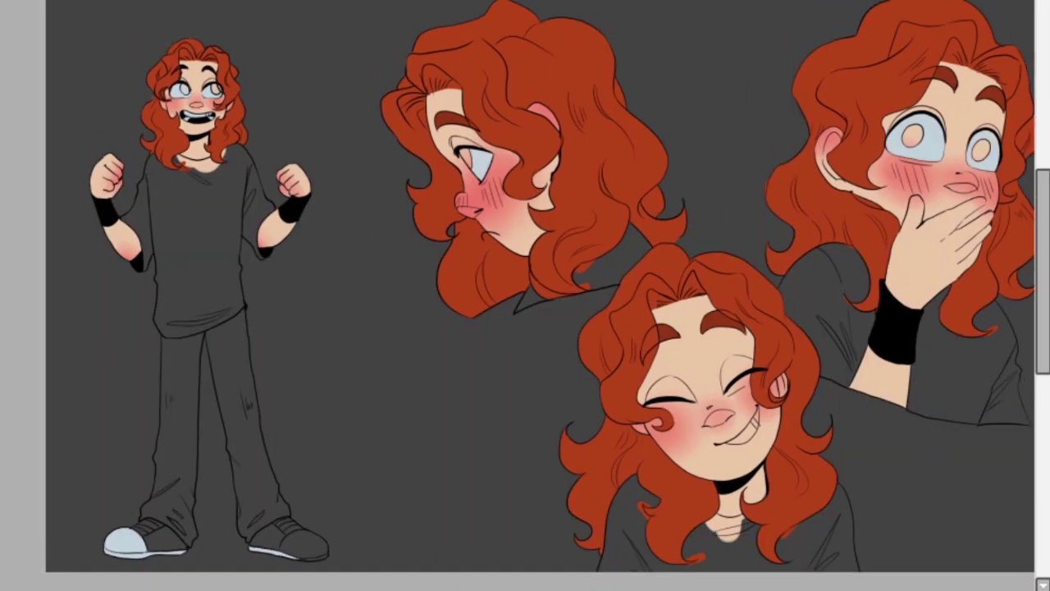
pyautogui.scroll(4, 358, 391)
pyautogui.moveTo(357, 391); pyautogui.dragTo(434, 403)
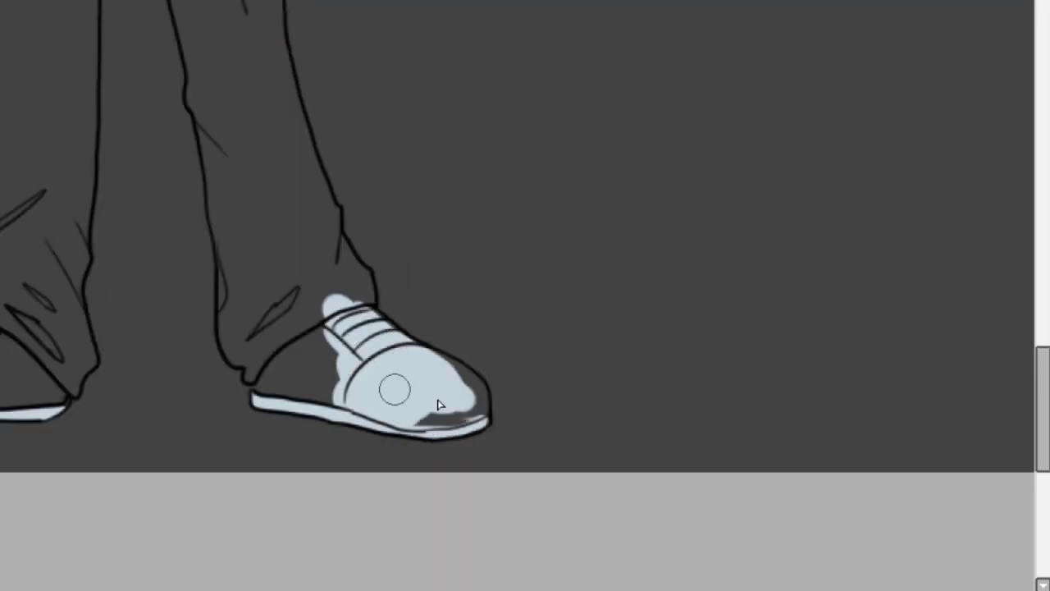
# Fill the full-body figure's trousers with dark slate blue and its T-shirt with near-black.
pyautogui.scroll(-2, 434, 403)
pyautogui.scroll(-3, 525, 328)
pyautogui.scroll(5, 246, 369)
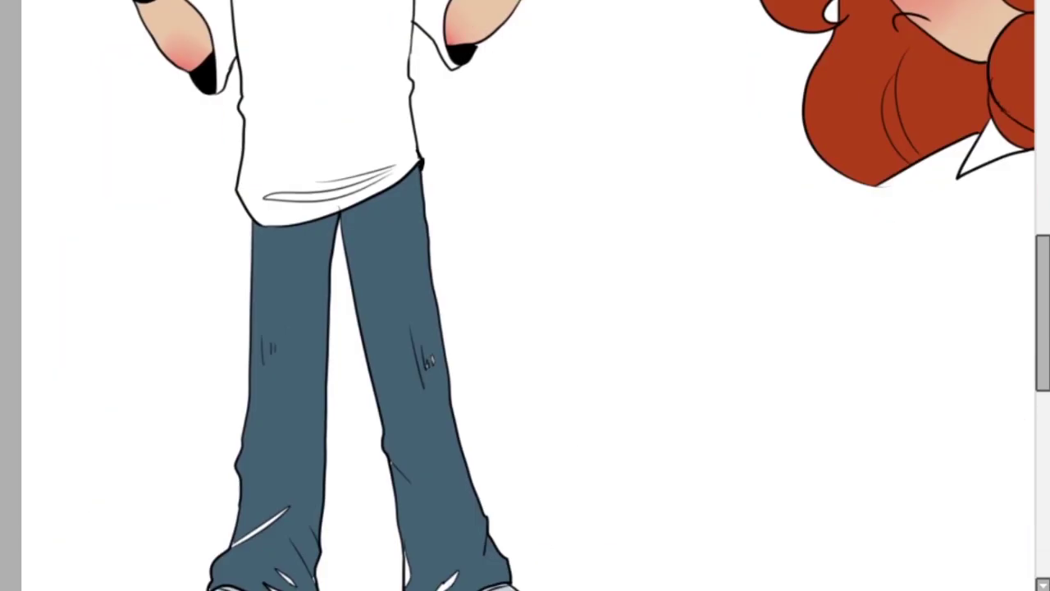
pyautogui.scroll(-3, 57, 170)
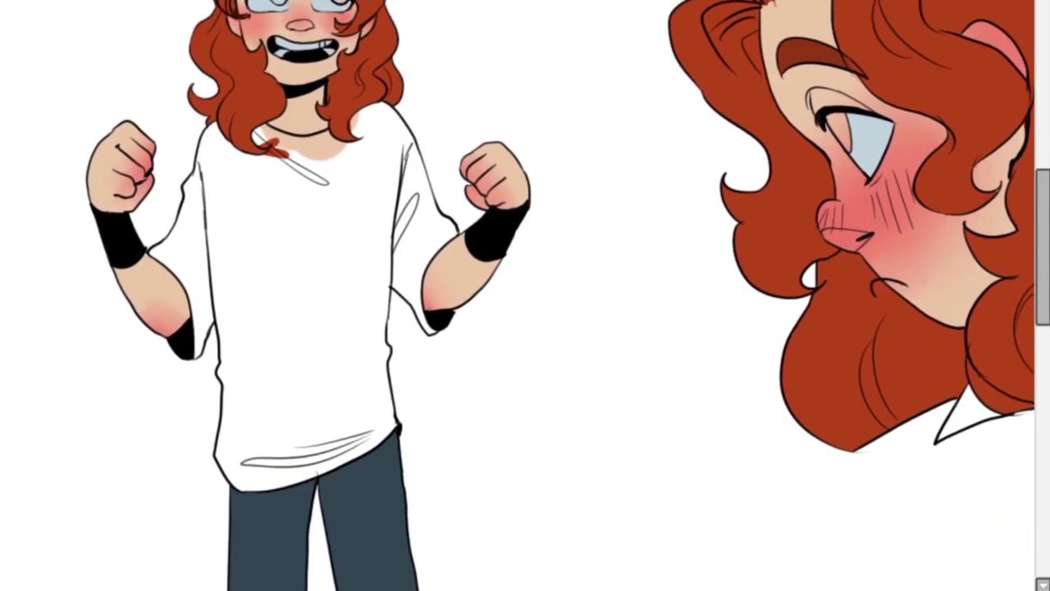
pyautogui.click(305, 345)
pyautogui.click(422, 238)
# Fill the shirts of the profile, laughing and mouth-covering busts with the same near-black.
pyautogui.scroll(-2, 525, 295)
pyautogui.hscroll(5, 525, 295)
pyautogui.click(443, 205)
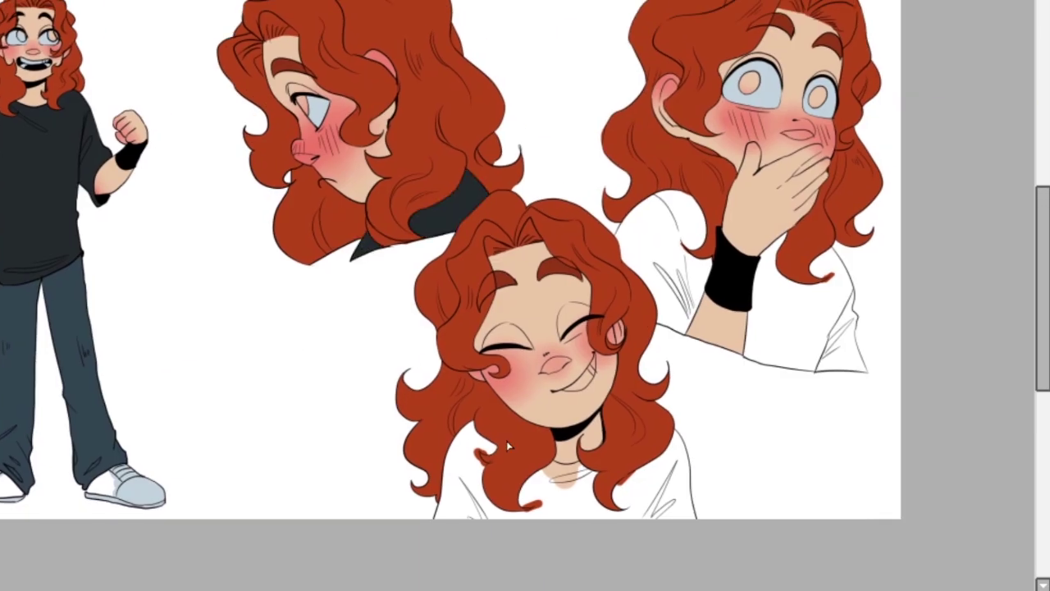
pyautogui.click(566, 484)
pyautogui.click(675, 294)
pyautogui.scroll(-3, 525, 296)
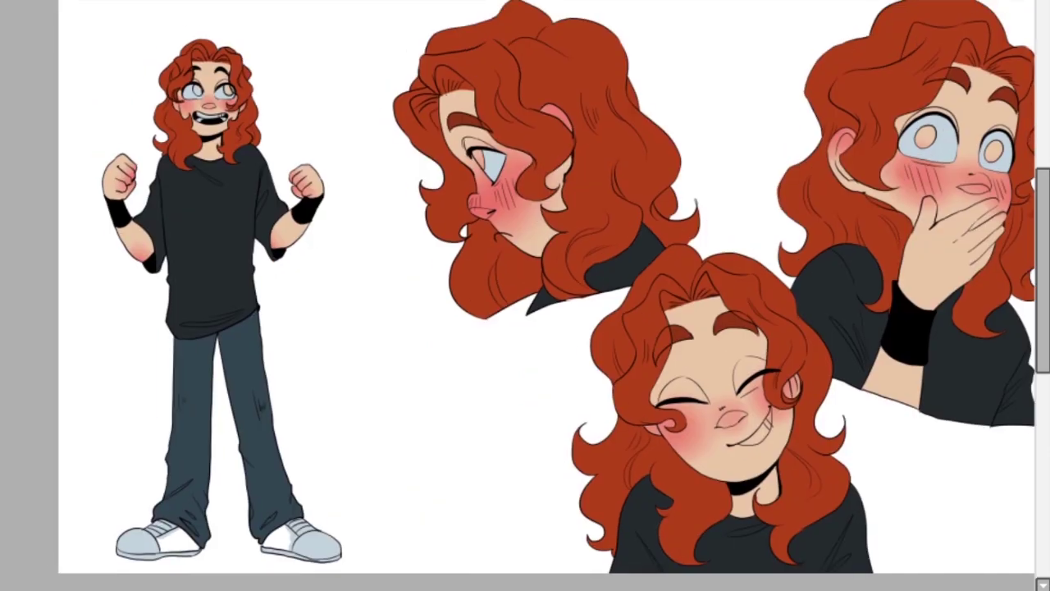
# Colour the side panels of the sneakers red and the irises of the open-eyed poses green.
pyautogui.scroll(5, 328, 353)
pyautogui.click(66, 345)
pyautogui.click(445, 352)
pyautogui.click(427, 369)
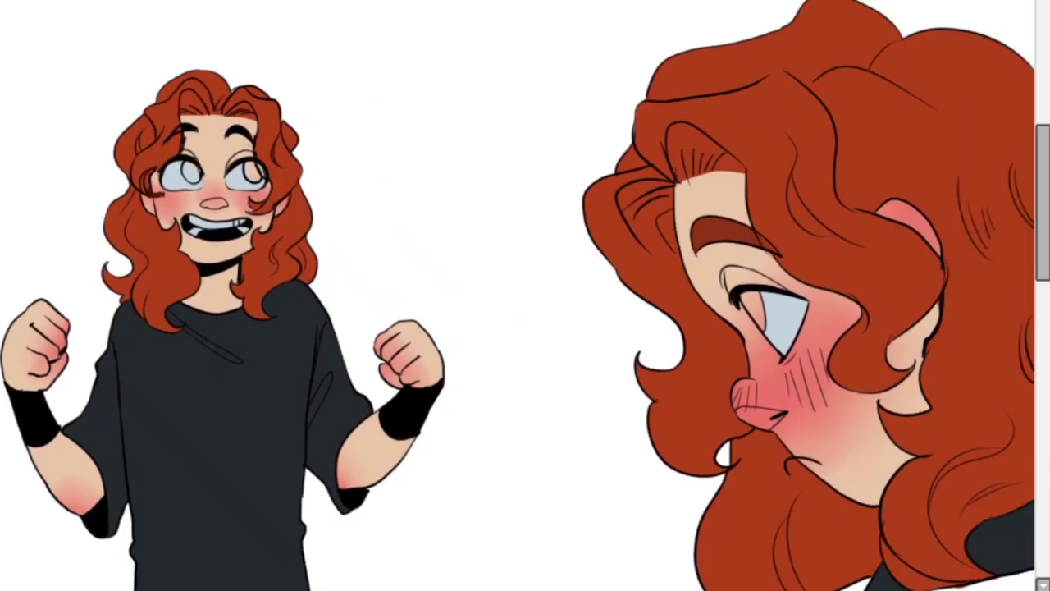
pyautogui.click(753, 311)
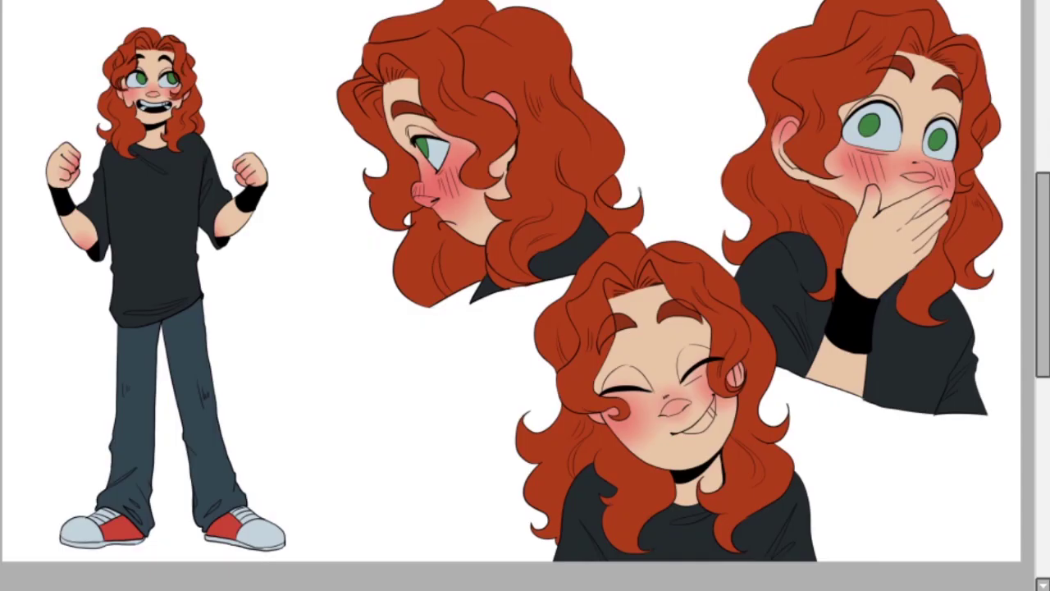
# Letter SLAYER in red across the T-shirts and add white highlights to the green irises.
pyautogui.scroll(5, 493, 140)
pyautogui.scroll(5, 156, 164)
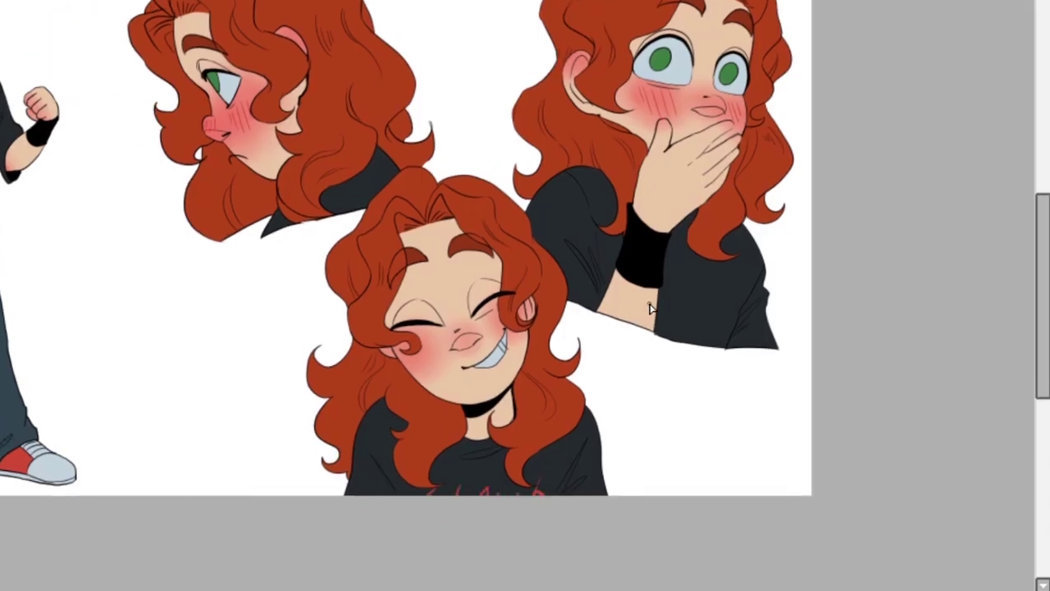
pyautogui.moveTo(651, 307)
pyautogui.mouseDown()
pyautogui.moveTo(683, 325)
pyautogui.moveTo(727, 316)
pyautogui.mouseUp()
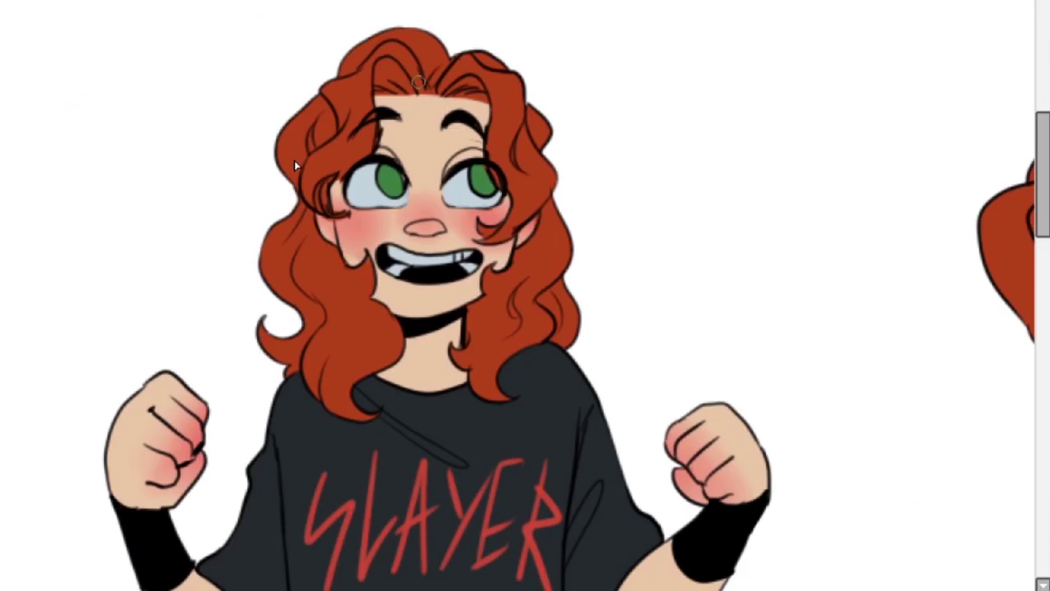
pyautogui.scroll(2, 296, 166)
pyautogui.moveTo(381, 176); pyautogui.dragTo(386, 182)
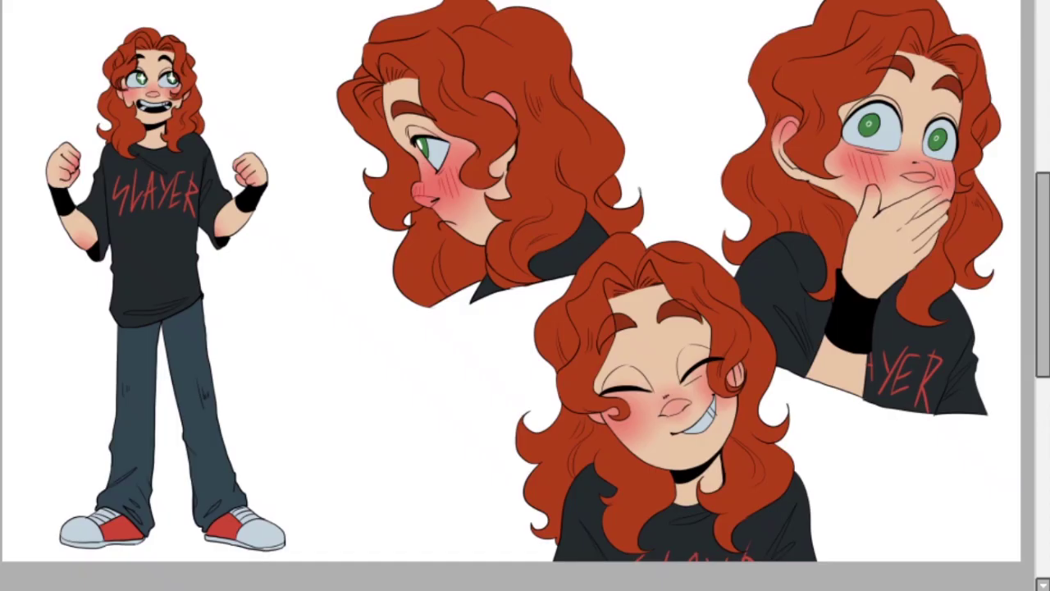
# Paint green shadow shapes over the full-body figure's outer hair, face, raised fist and the same side of the shirt.
pyautogui.moveTo(149, 521)
pyautogui.mouseDown()
pyautogui.moveTo(98, 317)
pyautogui.moveTo(104, 156)
pyautogui.mouseUp()
pyautogui.scroll(2, 104, 156)
pyautogui.moveTo(32, 271)
pyautogui.mouseDown()
pyautogui.moveTo(80, 230)
pyautogui.moveTo(100, 246)
pyautogui.moveTo(97, 191)
pyautogui.mouseUp()
pyautogui.scroll(2, 127, 65)
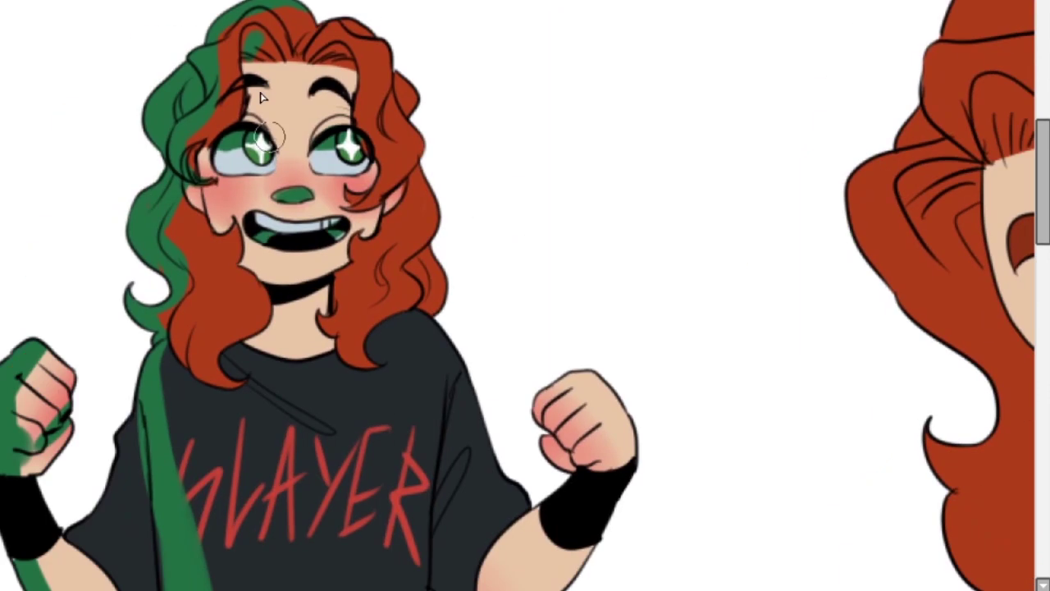
pyautogui.moveTo(262, 33)
pyautogui.mouseDown()
pyautogui.moveTo(328, 58)
pyautogui.moveTo(372, 148)
pyautogui.moveTo(260, 227)
pyautogui.moveTo(359, 203)
pyautogui.mouseUp()
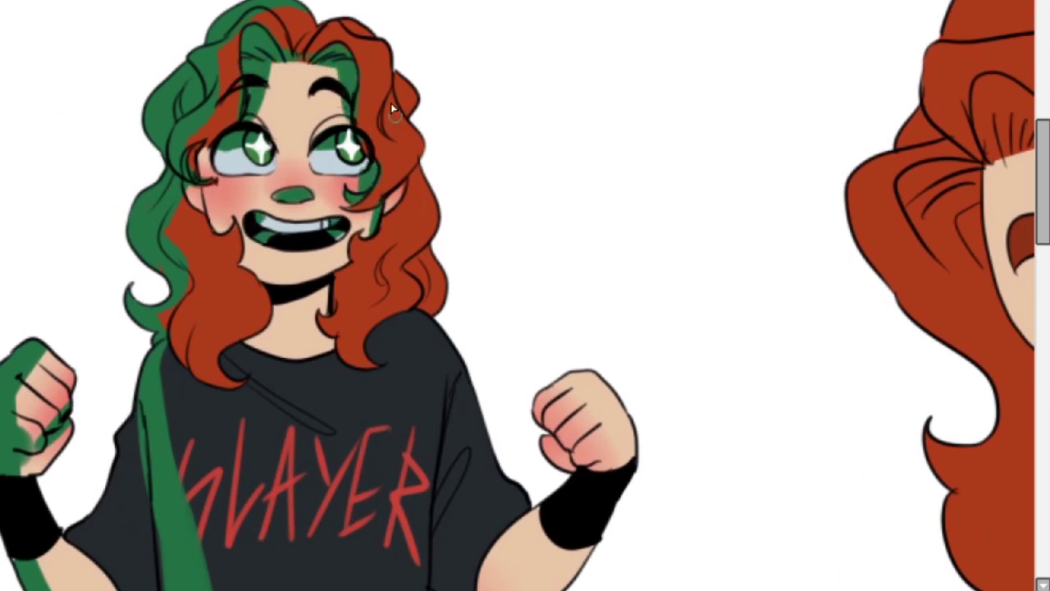
# Add green shadows to the full-body figure's neck, shirt folds, other sleeve and arm, second fist and trousers.
pyautogui.moveTo(278, 317)
pyautogui.mouseDown()
pyautogui.moveTo(254, 346)
pyautogui.moveTo(336, 436)
pyautogui.mouseUp()
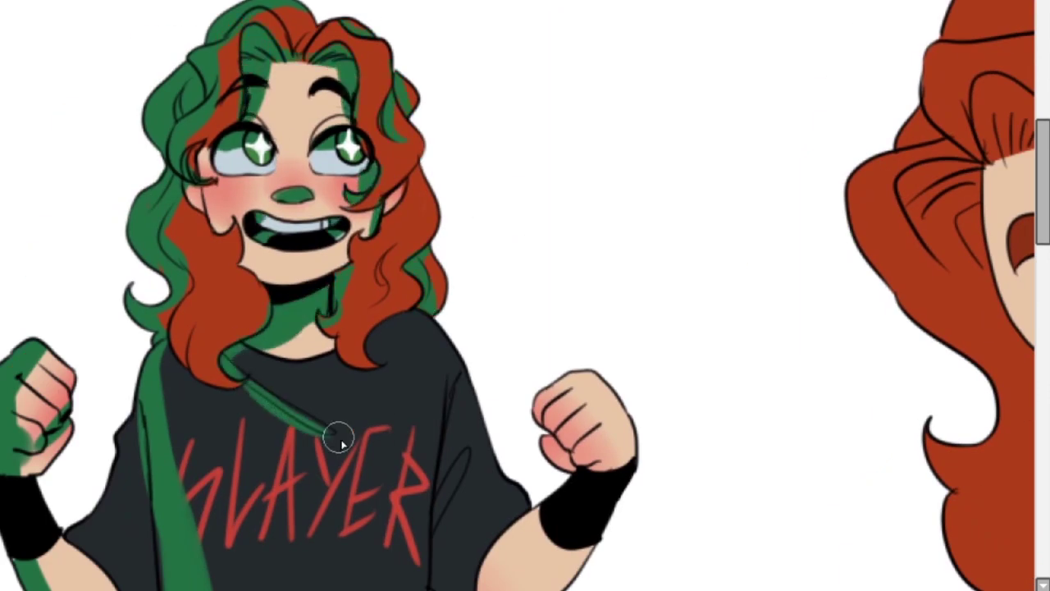
pyautogui.moveTo(447, 575); pyautogui.dragTo(446, 394)
pyautogui.scroll(-3, 446, 356)
pyautogui.moveTo(493, 361)
pyautogui.mouseDown()
pyautogui.moveTo(577, 159)
pyautogui.moveTo(587, 247)
pyautogui.mouseUp()
pyautogui.scroll(-5, 348, 242)
pyautogui.moveTo(385, 144)
pyautogui.mouseDown()
pyautogui.moveTo(434, 450)
pyautogui.moveTo(189, 509)
pyautogui.moveTo(258, 312)
pyautogui.moveTo(279, 148)
pyautogui.mouseUp()
pyautogui.scroll(-2, 279, 148)
pyautogui.scroll(-3, 418, 201)
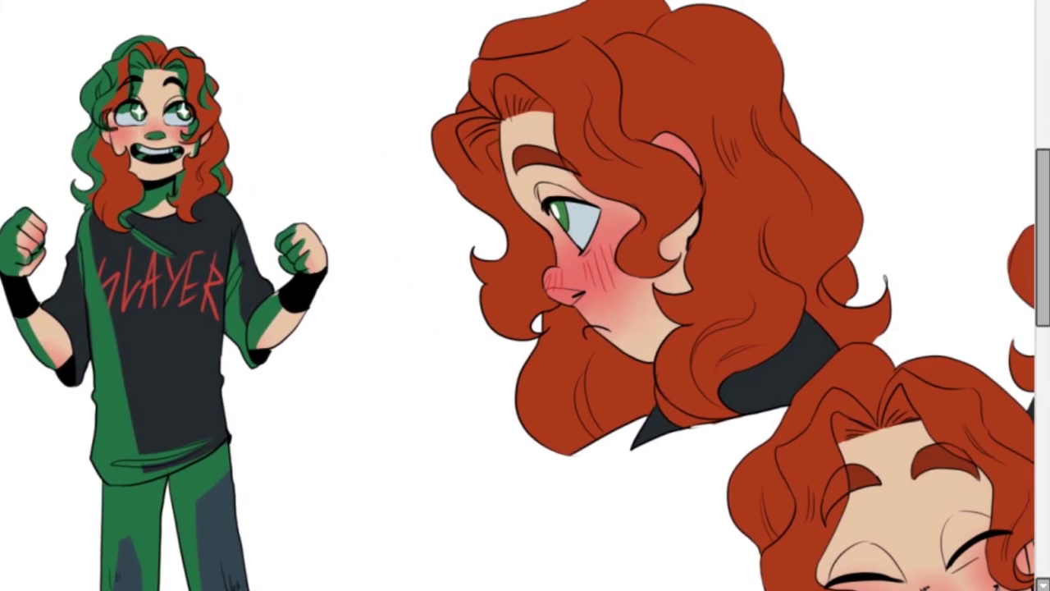
# Paint green shadows on the profile bust's front hair locks, upper eye and underside of the nose.
pyautogui.scroll(3, 321, 187)
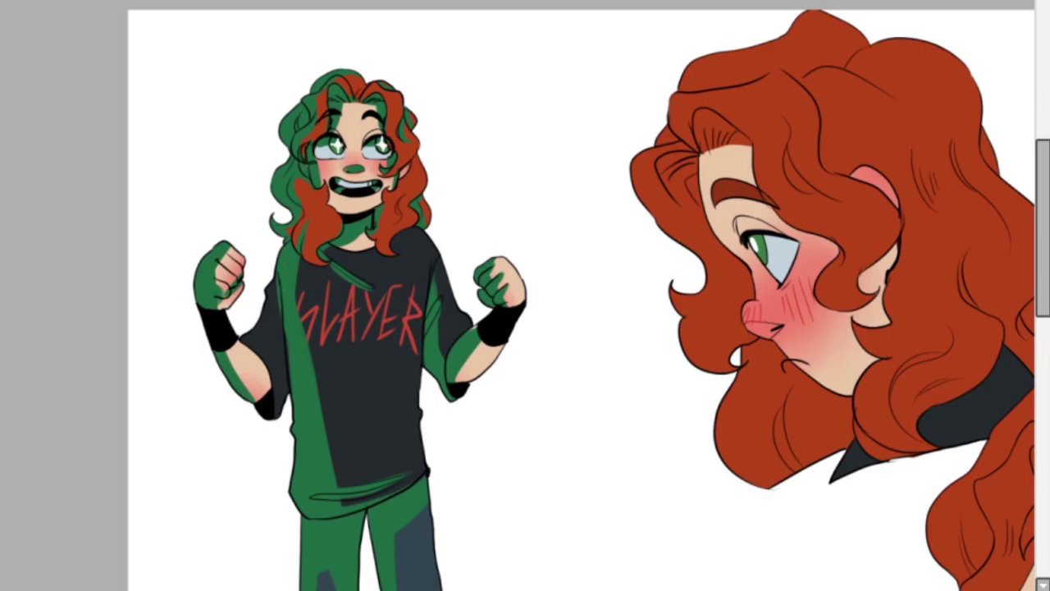
pyautogui.scroll(1, 253, 123)
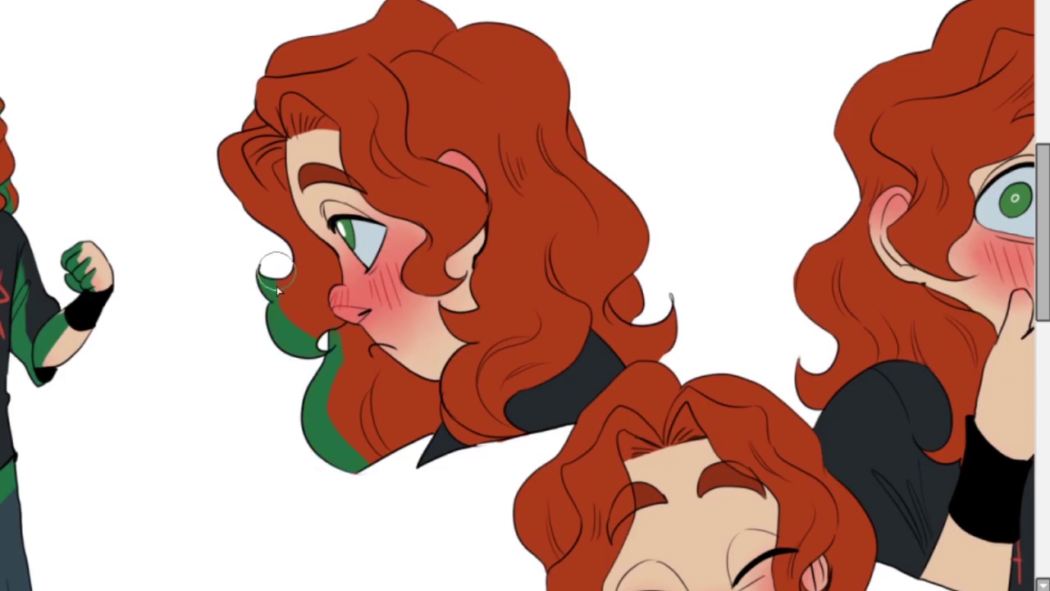
pyautogui.scroll(1, 182, 80)
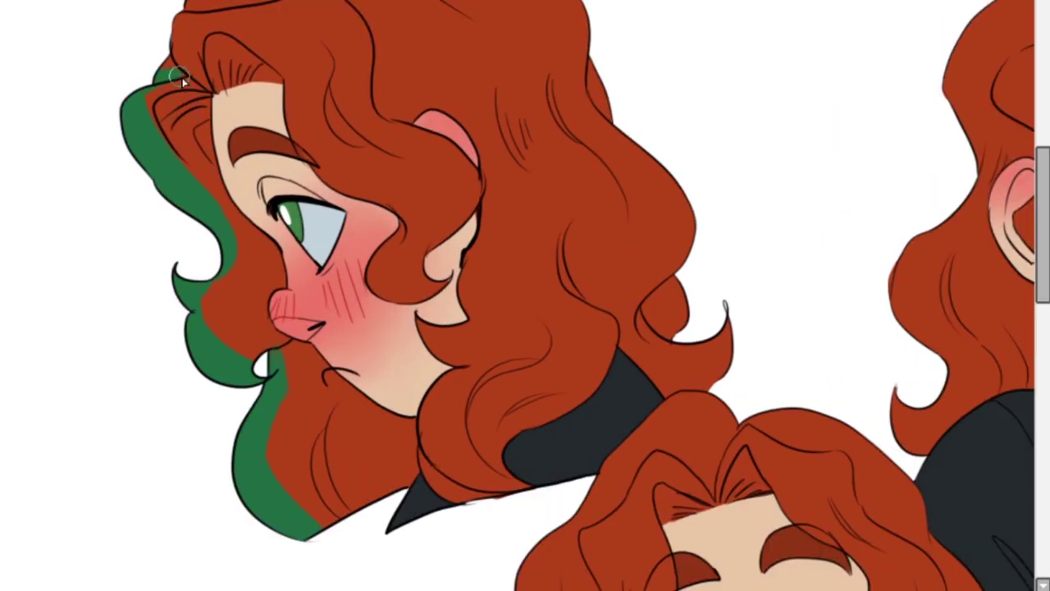
pyautogui.click(218, 197)
pyautogui.click(312, 216)
pyautogui.click(289, 326)
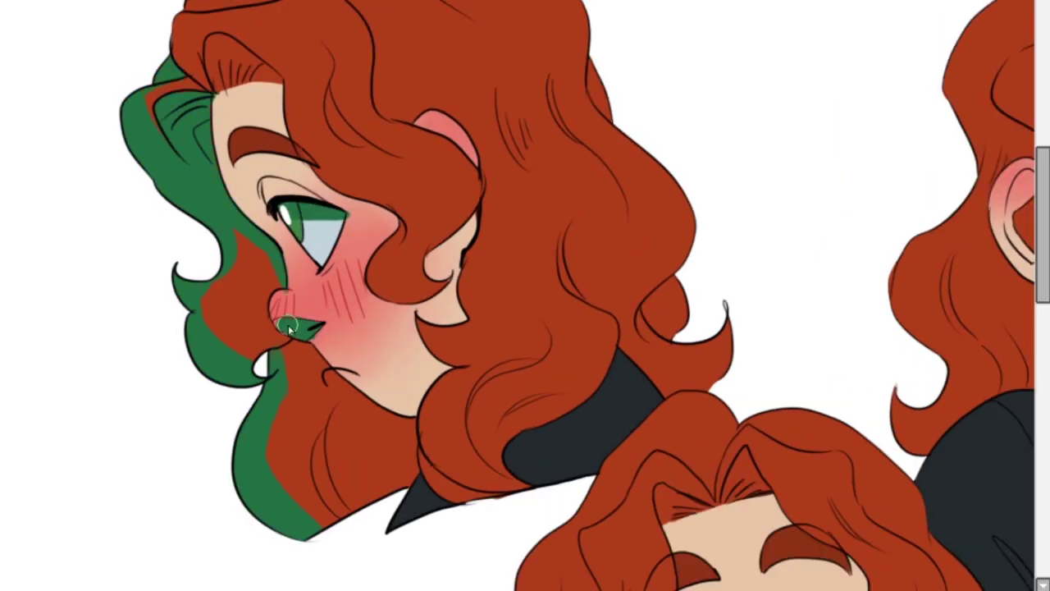
# Shade the profile bust's hair below the chin, collar tip and area behind the jaw in green.
pyautogui.click(394, 456)
pyautogui.click(427, 490)
pyautogui.click(431, 324)
# Add green shadows along the profile bust's forehead, hairline, face-framing locks, ear and back hair.
pyautogui.click(234, 155)
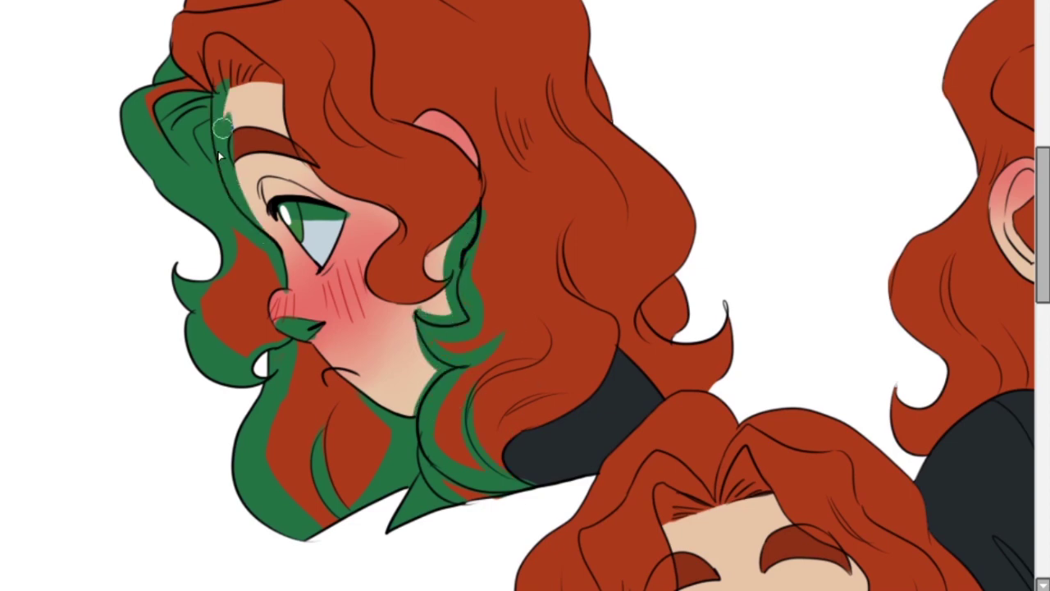
pyautogui.click(294, 132)
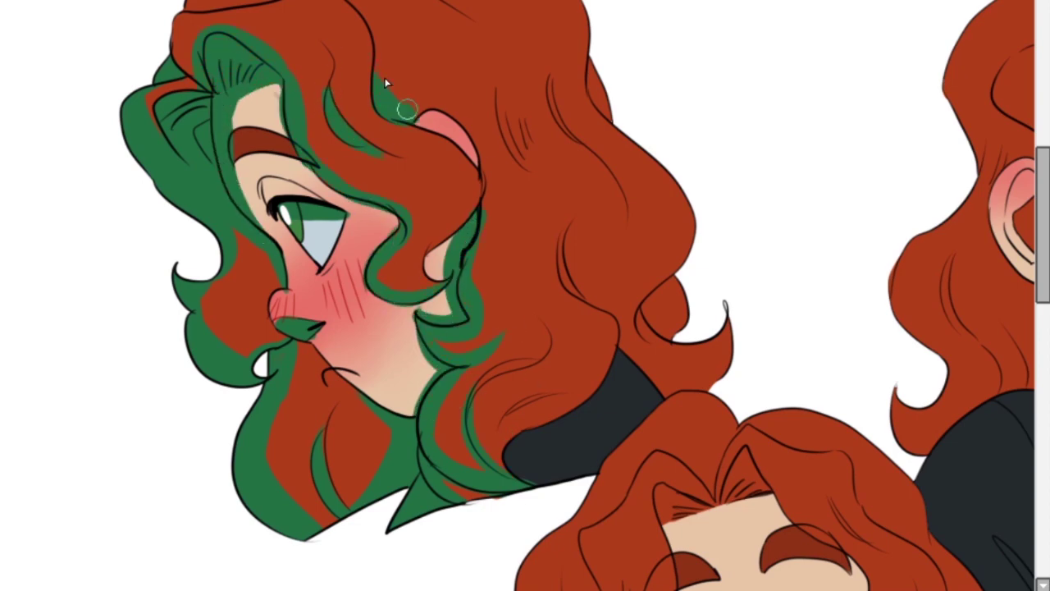
pyautogui.scroll(1, 386, 82)
pyautogui.hscroll(2, 386, 82)
pyautogui.click(478, 240)
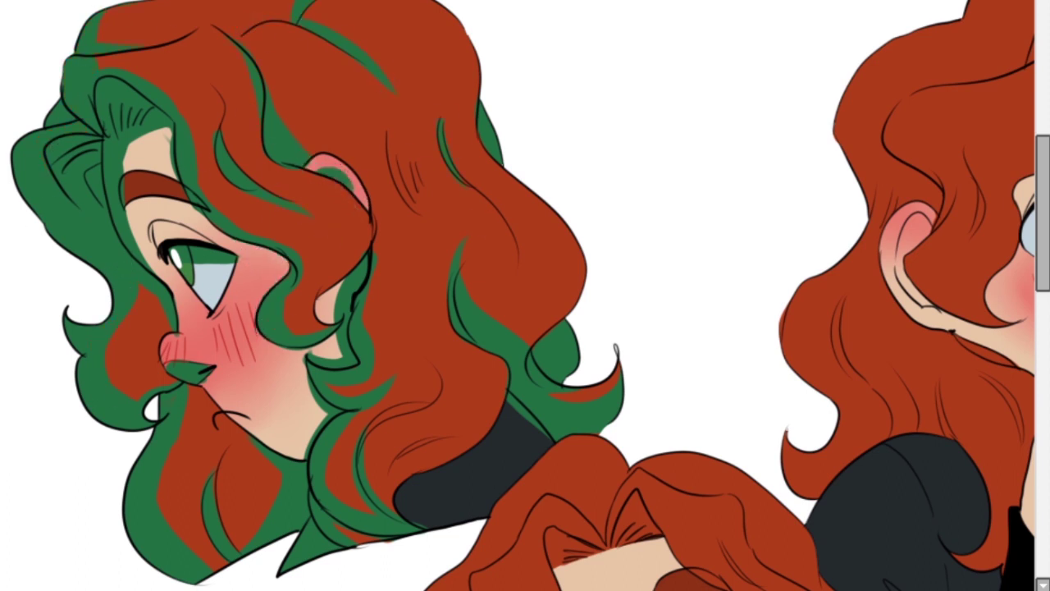
# Paint green shadows across the upper eyes and along the forehead hairline of the bust covering its mouth.
pyautogui.scroll(3, 525, 296)
pyautogui.click(314, 170)
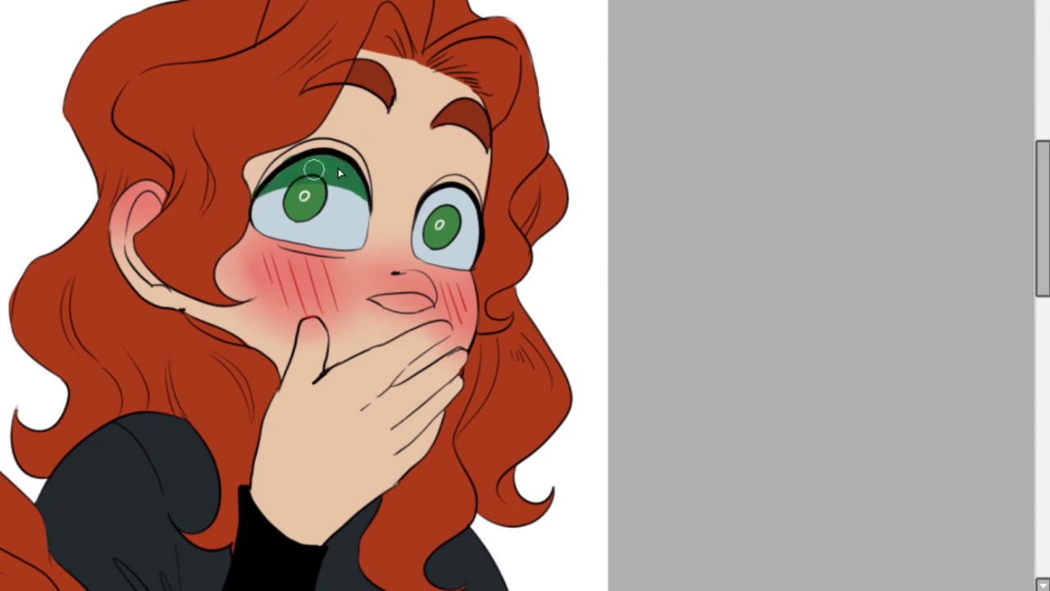
pyautogui.click(459, 190)
pyautogui.moveTo(284, 200)
pyautogui.mouseDown()
pyautogui.moveTo(325, 148)
pyautogui.moveTo(283, 153)
pyautogui.moveTo(426, 59)
pyautogui.mouseUp()
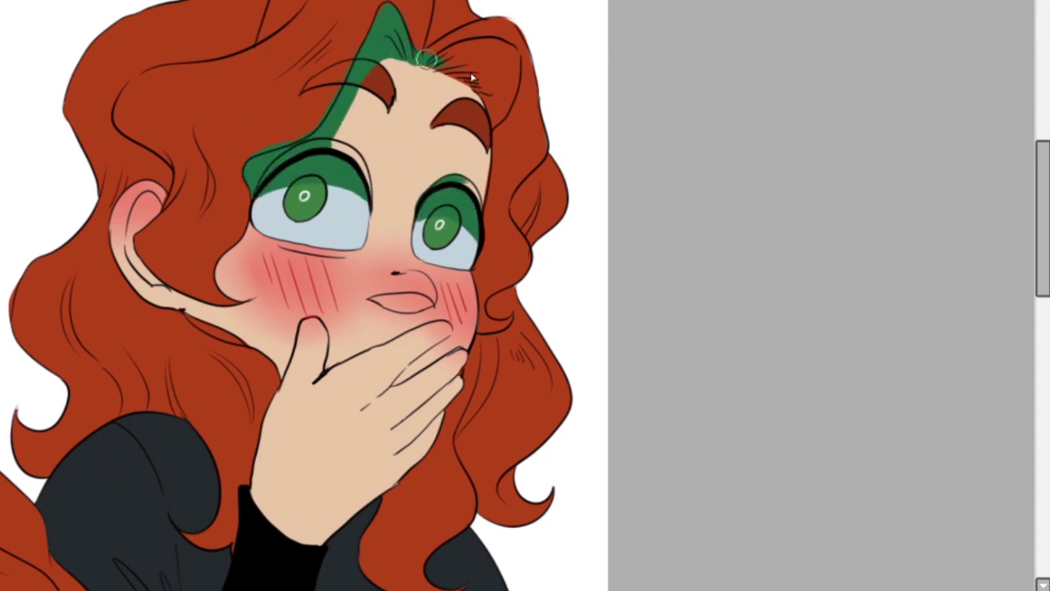
# Paint green shadows on the side hair waves, inner ear, lips and lower locks of the bust covering its mouth.
pyautogui.moveTo(152, 283)
pyautogui.mouseDown()
pyautogui.moveTo(137, 238)
pyautogui.moveTo(177, 165)
pyautogui.mouseUp()
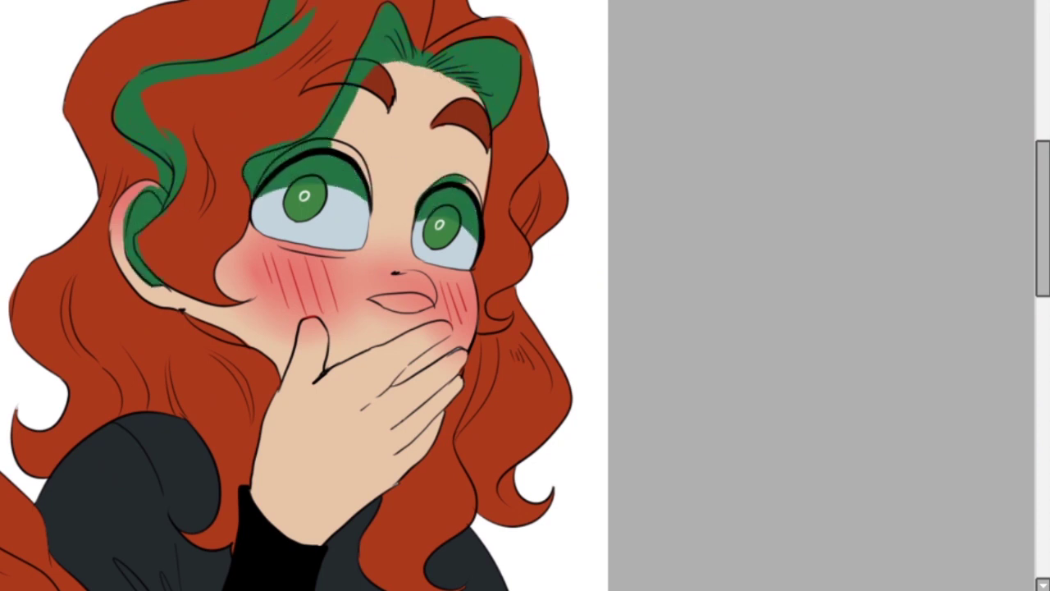
pyautogui.moveTo(168, 385); pyautogui.dragTo(209, 525)
pyautogui.moveTo(378, 302); pyautogui.dragTo(435, 303)
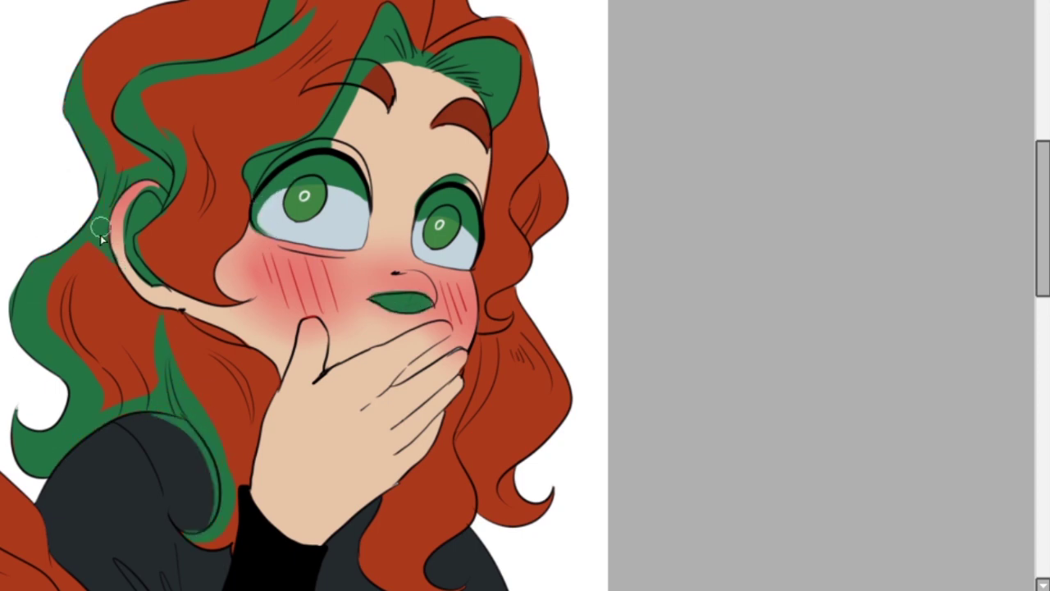
pyautogui.moveTo(383, 563)
pyautogui.mouseDown()
pyautogui.moveTo(103, 479)
pyautogui.moveTo(361, 495)
pyautogui.mouseUp()
pyautogui.moveTo(435, 530); pyautogui.dragTo(339, 461)
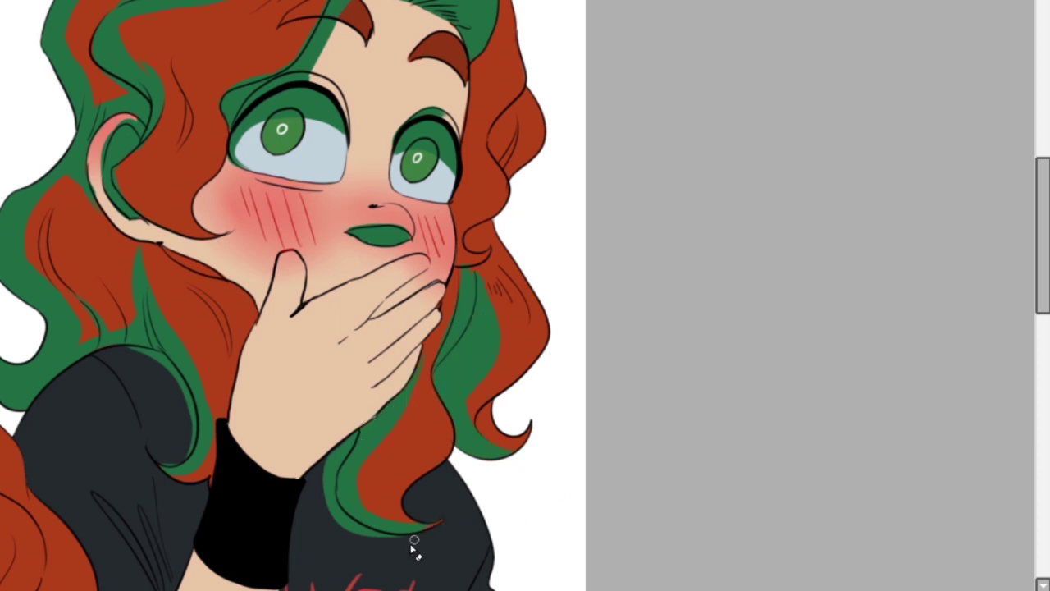
# Shade the covering hand, jaw edge, far-side hair waves and near shoulder of the bust covering its mouth in green.
pyautogui.moveTo(276, 312)
pyautogui.mouseDown()
pyautogui.moveTo(279, 328)
pyautogui.moveTo(386, 271)
pyautogui.moveTo(356, 347)
pyautogui.moveTo(410, 352)
pyautogui.mouseUp()
pyautogui.moveTo(158, 243); pyautogui.dragTo(256, 310)
pyautogui.moveTo(156, 223); pyautogui.dragTo(209, 184)
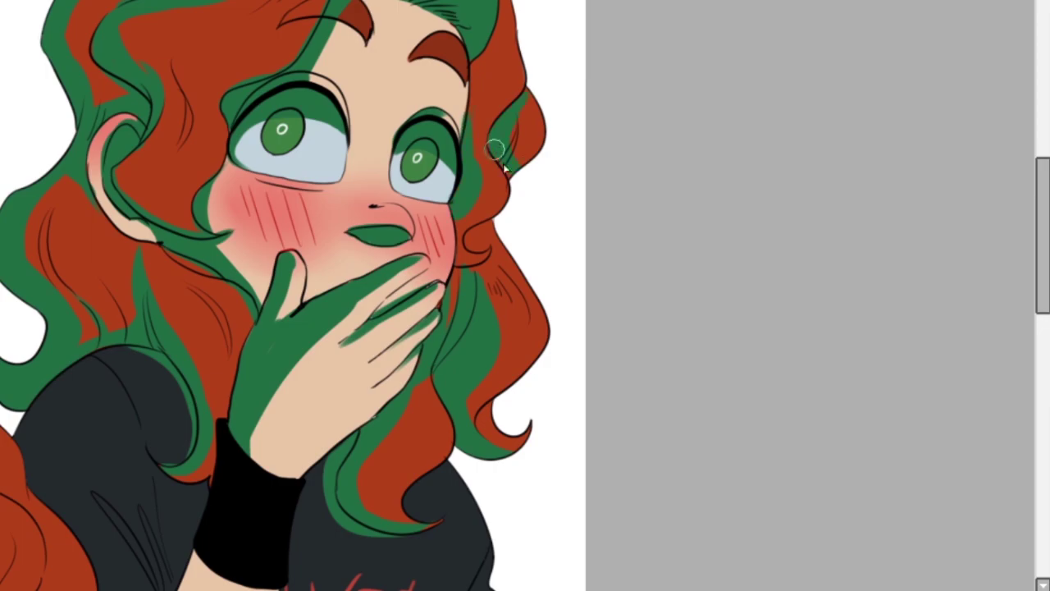
pyautogui.moveTo(496, 149); pyautogui.dragTo(623, 37)
pyautogui.moveTo(176, 312); pyautogui.dragTo(549, 72)
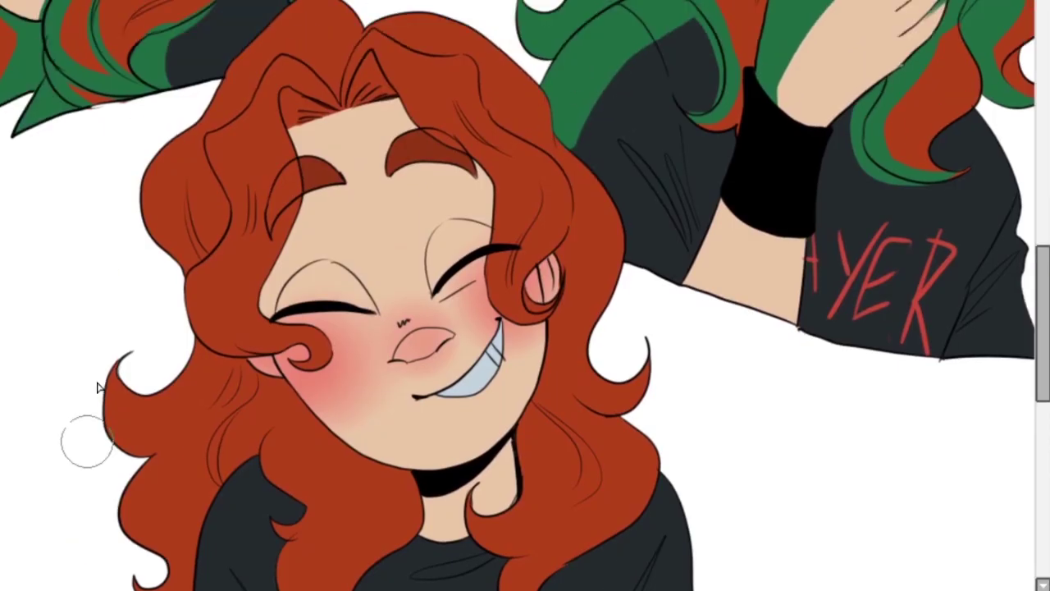
# Paint green shadows on the smiling bust's outer hair and shoulder and along its forehead hairline.
pyautogui.scroll(-1, 97, 387)
pyautogui.moveTo(217, 345)
pyautogui.mouseDown()
pyautogui.moveTo(304, 446)
pyautogui.moveTo(271, 355)
pyautogui.mouseUp()
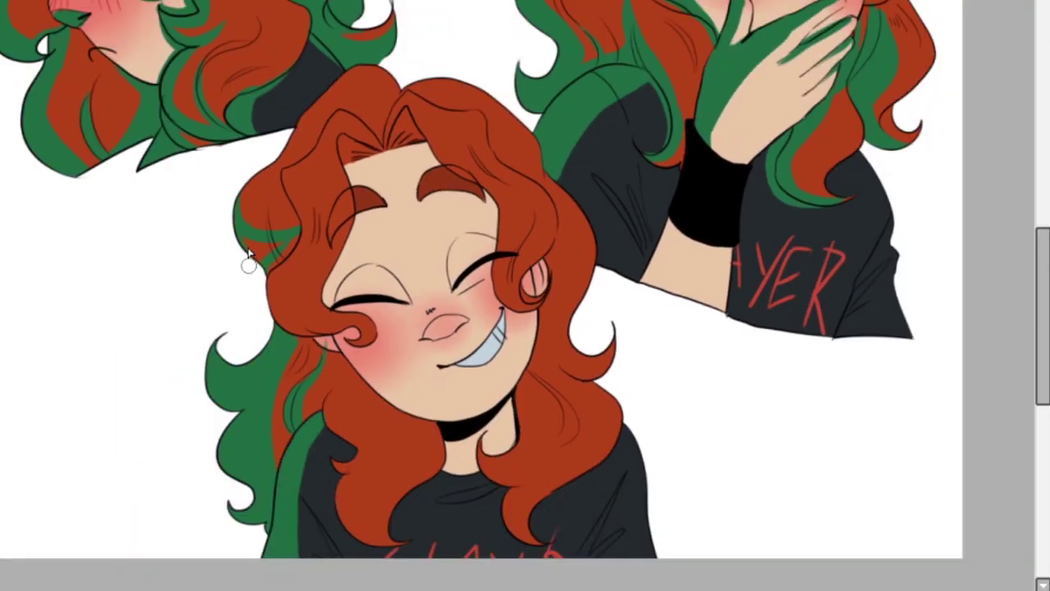
pyautogui.moveTo(361, 161)
pyautogui.mouseDown()
pyautogui.moveTo(329, 305)
pyautogui.moveTo(345, 257)
pyautogui.mouseUp()
pyautogui.moveTo(401, 136); pyautogui.dragTo(498, 262)
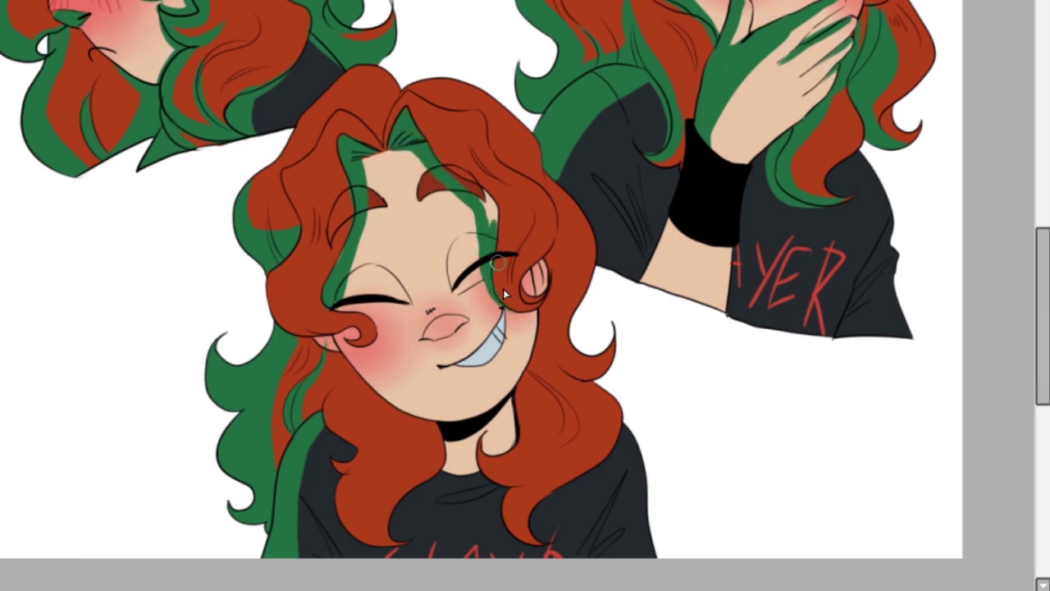
# Shade the smiling bust's cheek and jaw edge, upper eyelid and underside of the nose in green.
pyautogui.scroll(-1, 332, 138)
pyautogui.moveTo(328, 281); pyautogui.dragTo(448, 374)
pyautogui.moveTo(354, 248)
pyautogui.mouseDown()
pyautogui.moveTo(368, 213)
pyautogui.moveTo(382, 212)
pyautogui.mouseUp()
pyautogui.moveTo(457, 274); pyautogui.dragTo(417, 291)
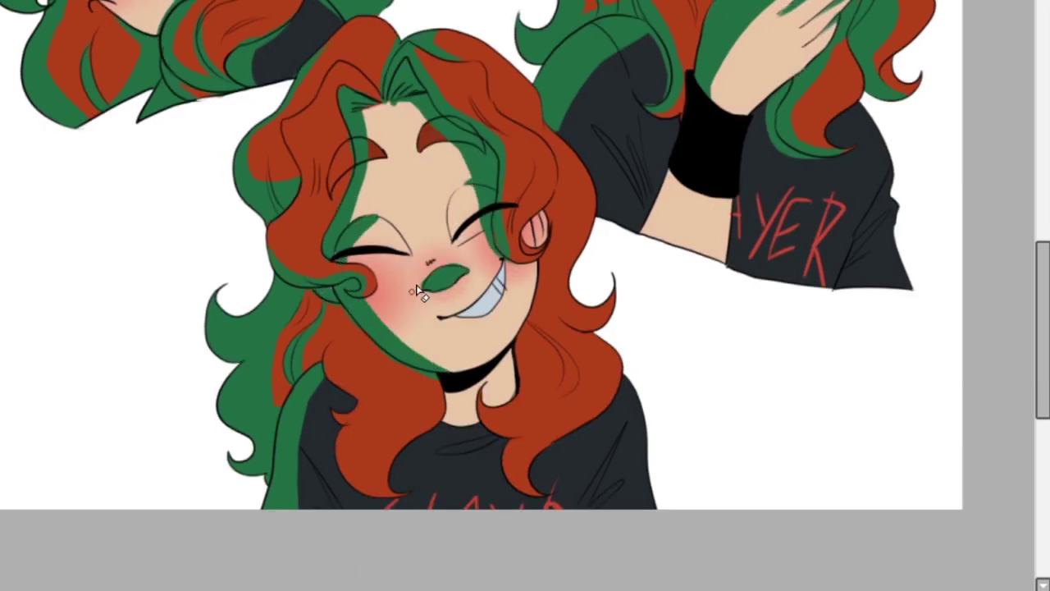
# Add green shadows to the smiling bust's front locks, neck, shirt folds, ear and teeth.
pyautogui.click(376, 495)
pyautogui.click(480, 396)
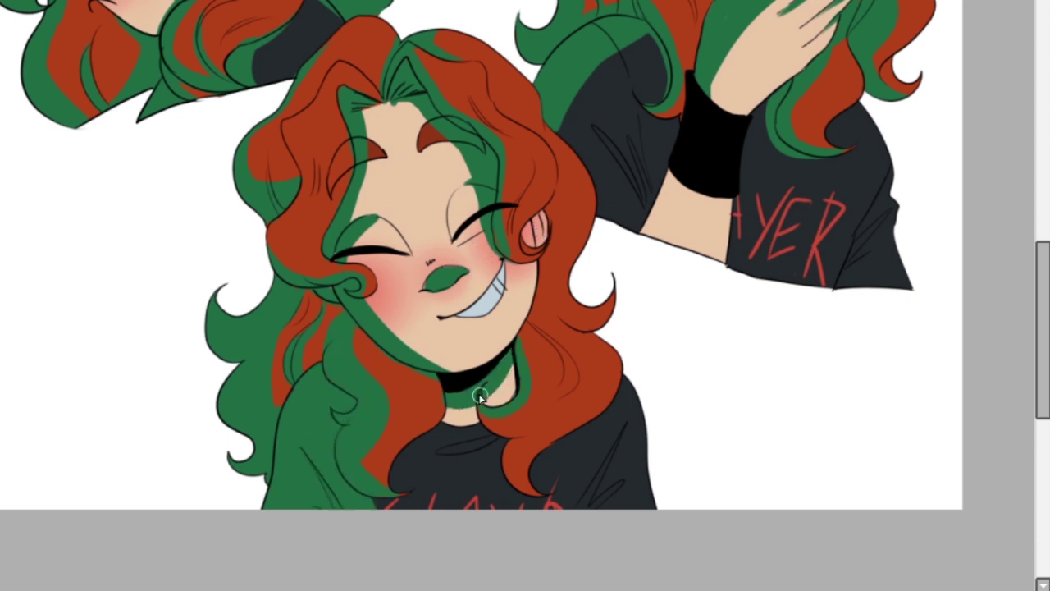
pyautogui.click(614, 460)
pyautogui.click(528, 345)
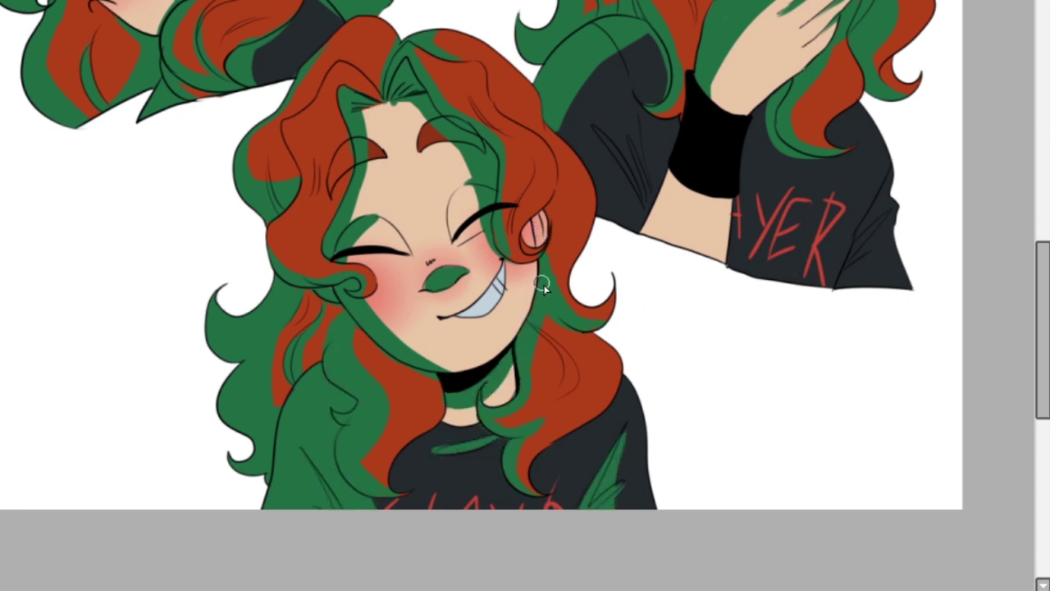
pyautogui.hotkey('ctrl', '+')
pyautogui.hotkey('ctrl', '+')
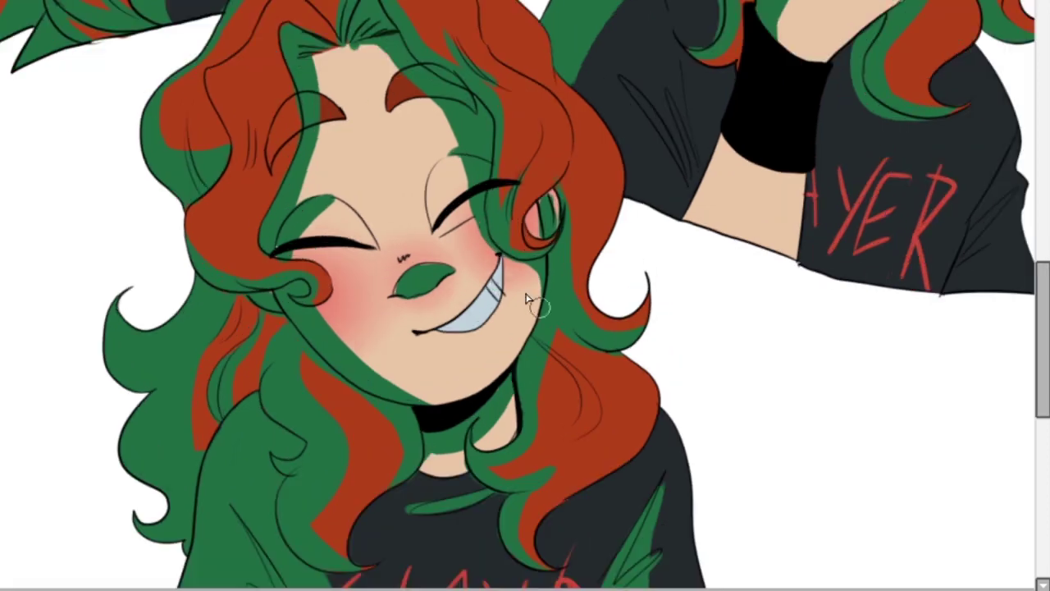
pyautogui.click(402, 361)
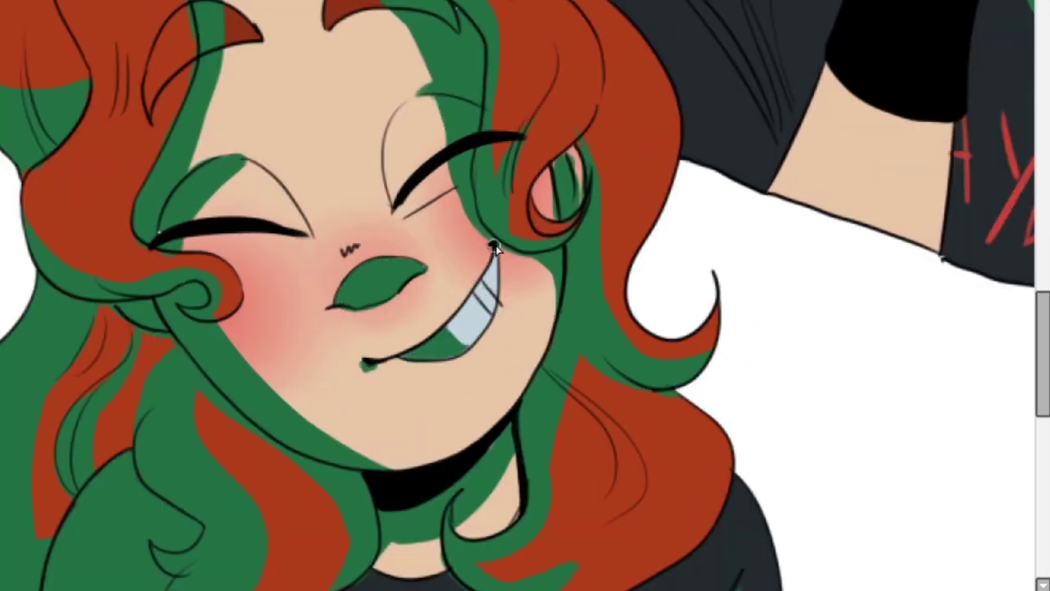
# Blend the green shadows translucently over the base colours and paint pale highlights on the profile bust's hair.
pyautogui.hotkey('ctrl', '0')
pyautogui.hotkey('ctrl', '+')
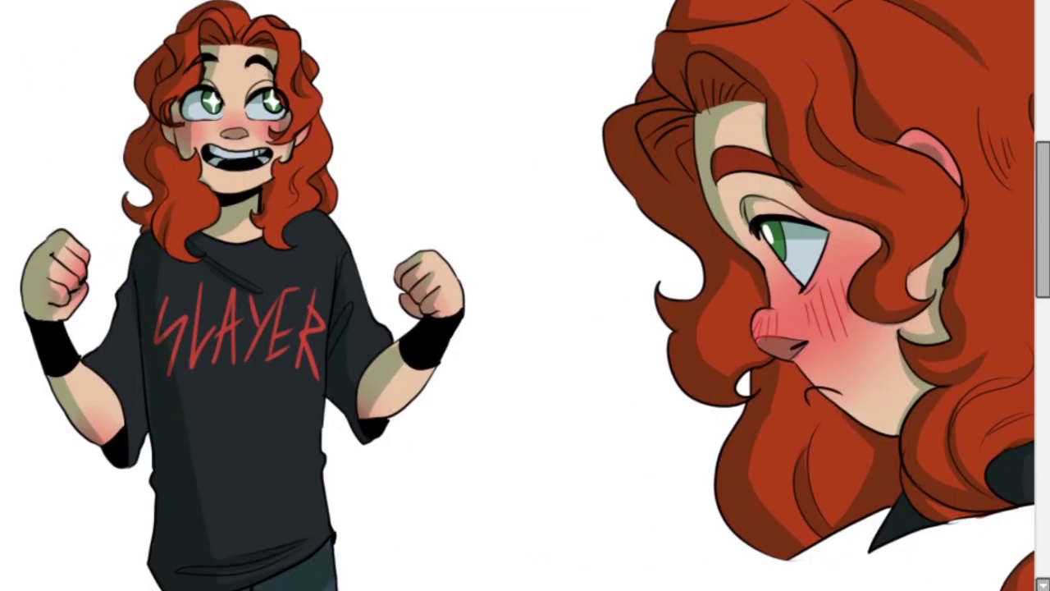
pyautogui.hscroll(5, 318, 166)
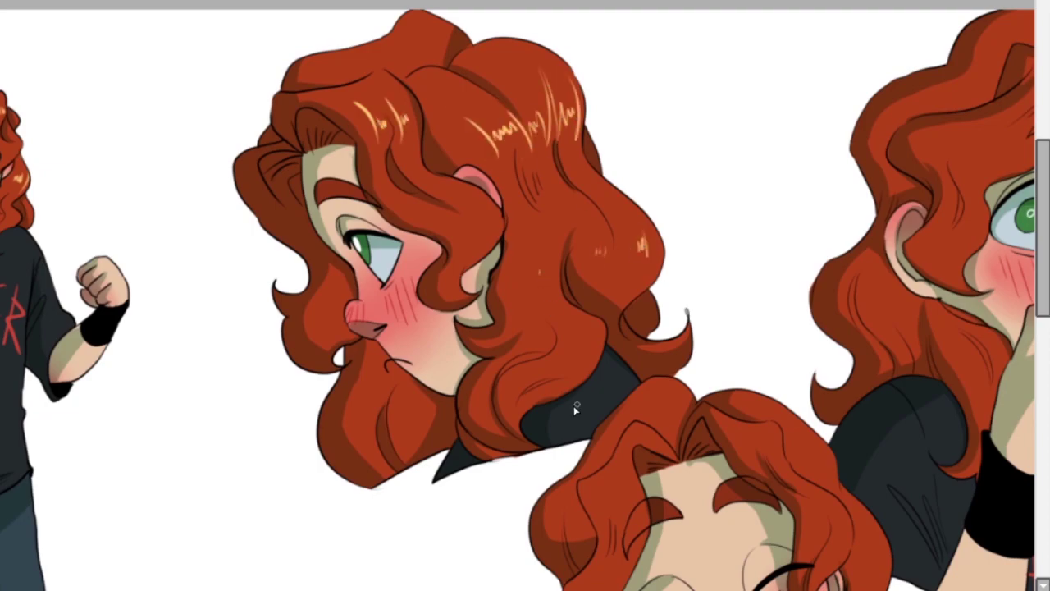
pyautogui.hscroll(5, 575, 408)
# Paint pale highlights on the hair of the smiling bust and of the bust covering its mouth.
pyautogui.hotkey('ctrl', '0')
pyautogui.scroll(5, 568, 183)
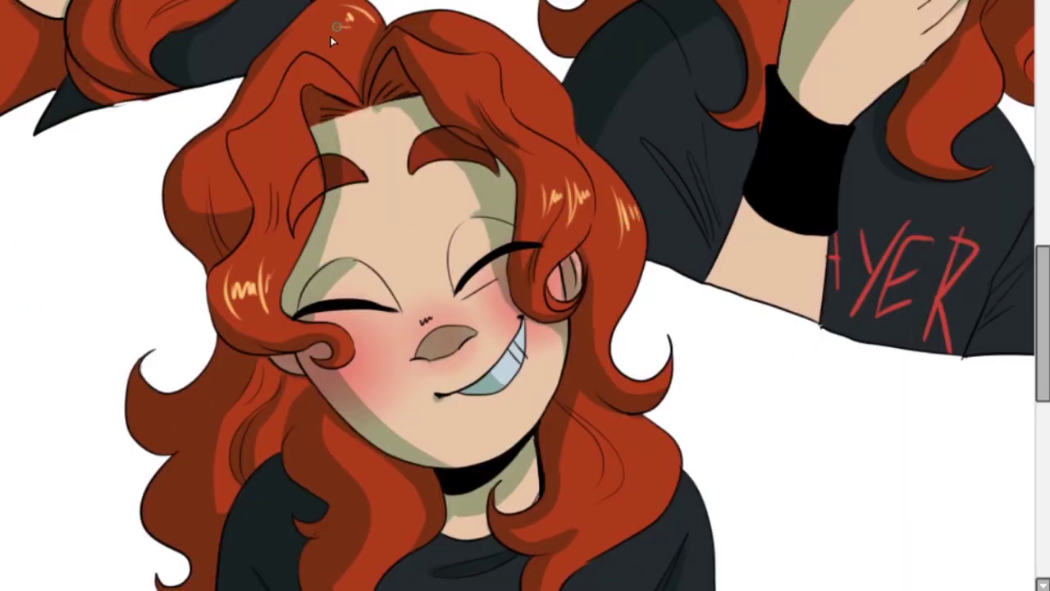
pyautogui.hotkey('ctrl', '0')
pyautogui.scroll(3, 561, 343)
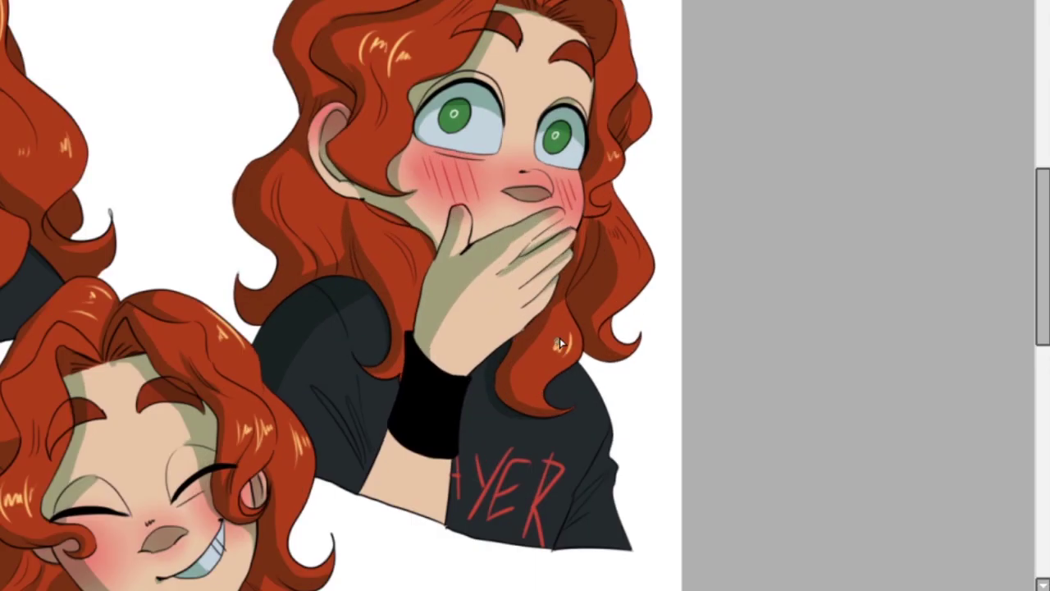
pyautogui.hotkey('ctrl', '0')
pyautogui.scroll(4, 567, 76)
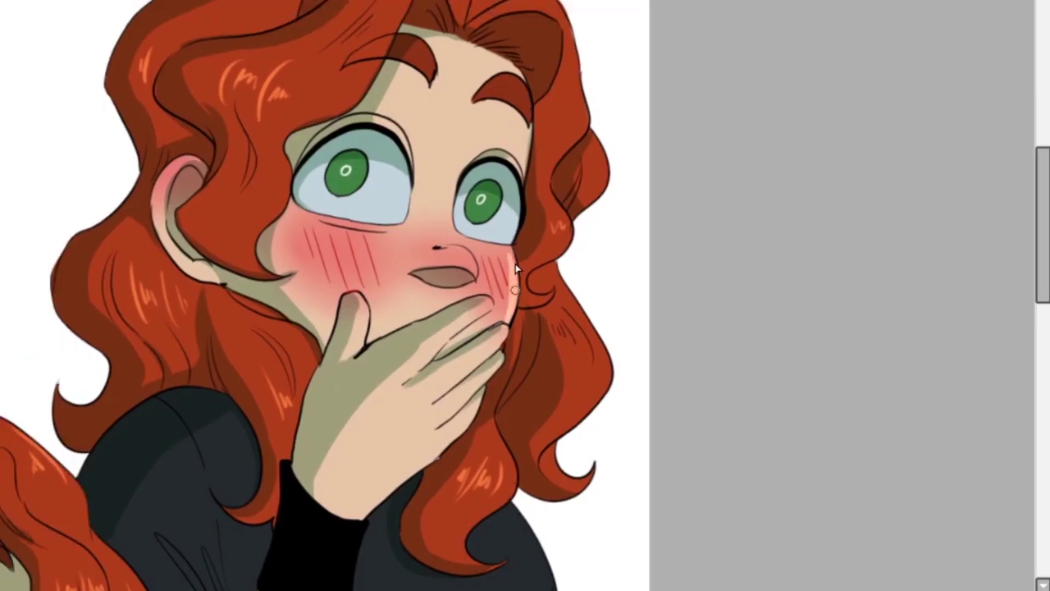
# Add a green gradient background with white figure outlines, and letter "Gasp!" in a spiky bubble beside the bust covering its mouth.
pyautogui.scroll(-3, 526, 296)
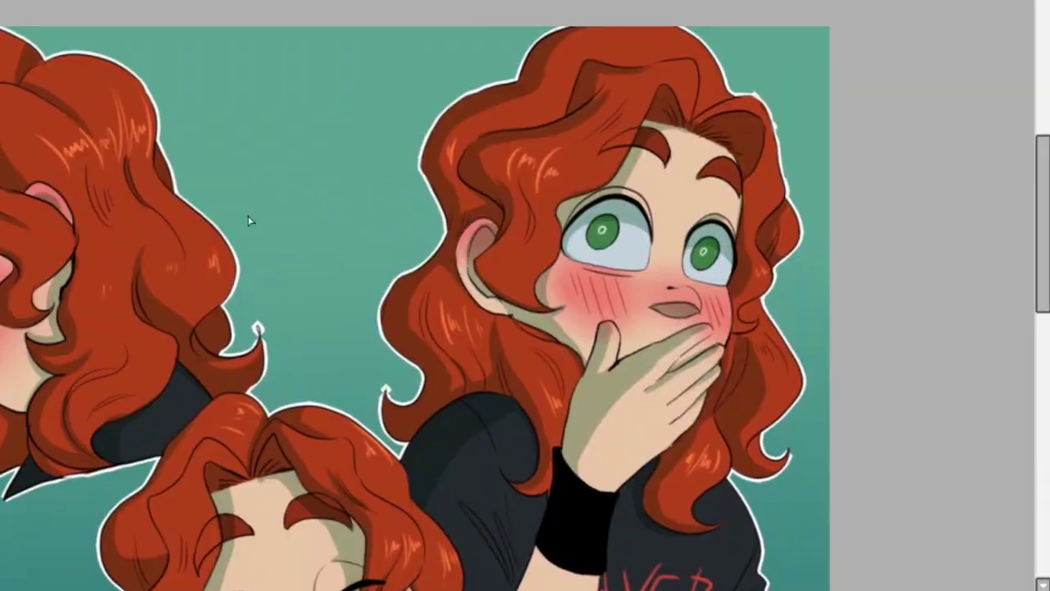
pyautogui.moveTo(279, 82); pyautogui.dragTo(254, 120)
pyautogui.moveTo(238, 50); pyautogui.dragTo(394, 168)
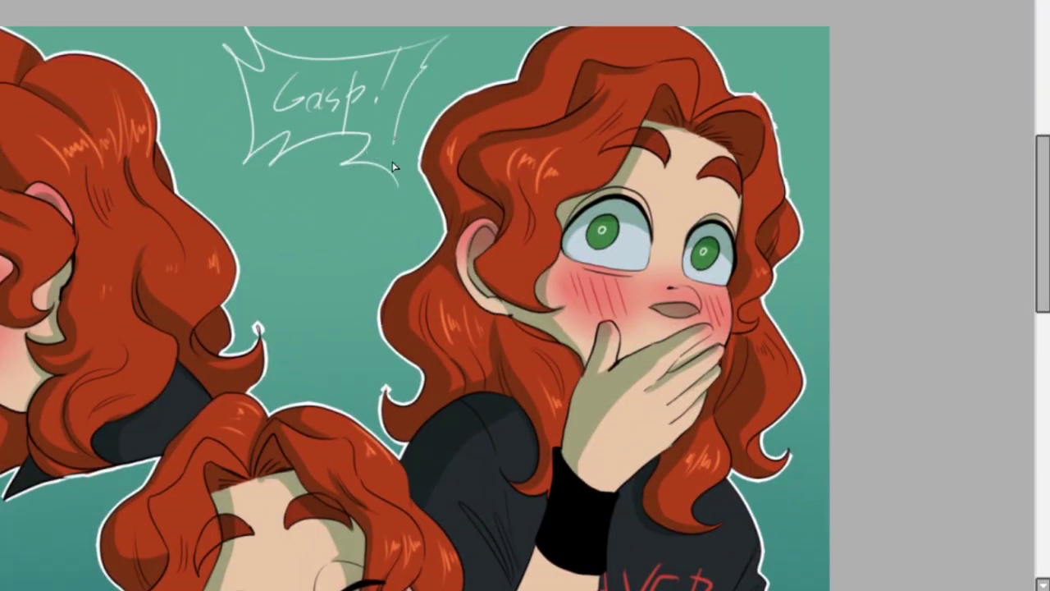
pyautogui.moveTo(318, 252); pyautogui.dragTo(902, 371)
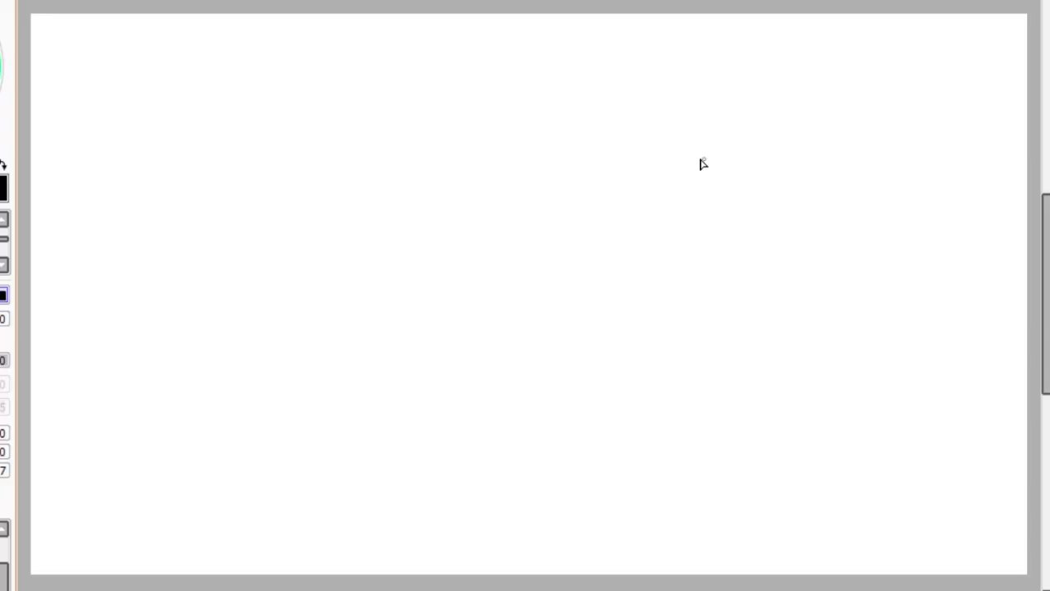
# Sketch a standing figure's circular head, neck, tapered torso, slanted hips and upper legs on a blank canvas.
pyautogui.moveTo(698, 164)
pyautogui.mouseDown()
pyautogui.moveTo(736, 202)
pyautogui.moveTo(743, 401)
pyautogui.mouseUp()
pyautogui.moveTo(722, 287); pyautogui.dragTo(809, 398)
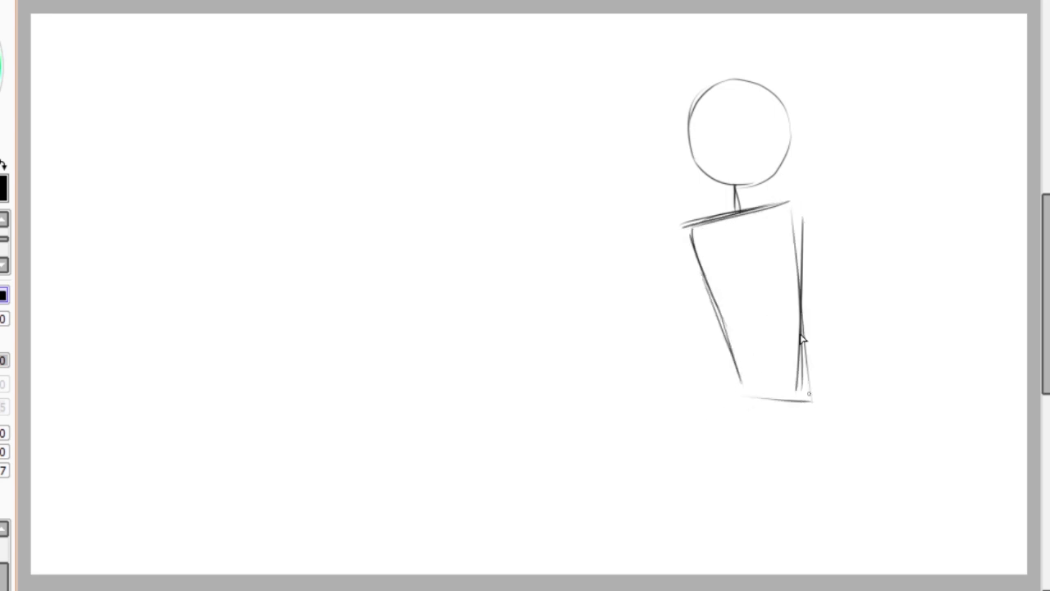
pyautogui.hotkey('ctrl', 'z')
pyautogui.moveTo(696, 411)
pyautogui.mouseDown()
pyautogui.moveTo(726, 389)
pyautogui.moveTo(714, 566)
pyautogui.mouseUp()
pyautogui.moveTo(800, 215)
pyautogui.mouseDown()
pyautogui.moveTo(809, 410)
pyautogui.moveTo(861, 573)
pyautogui.mouseUp()
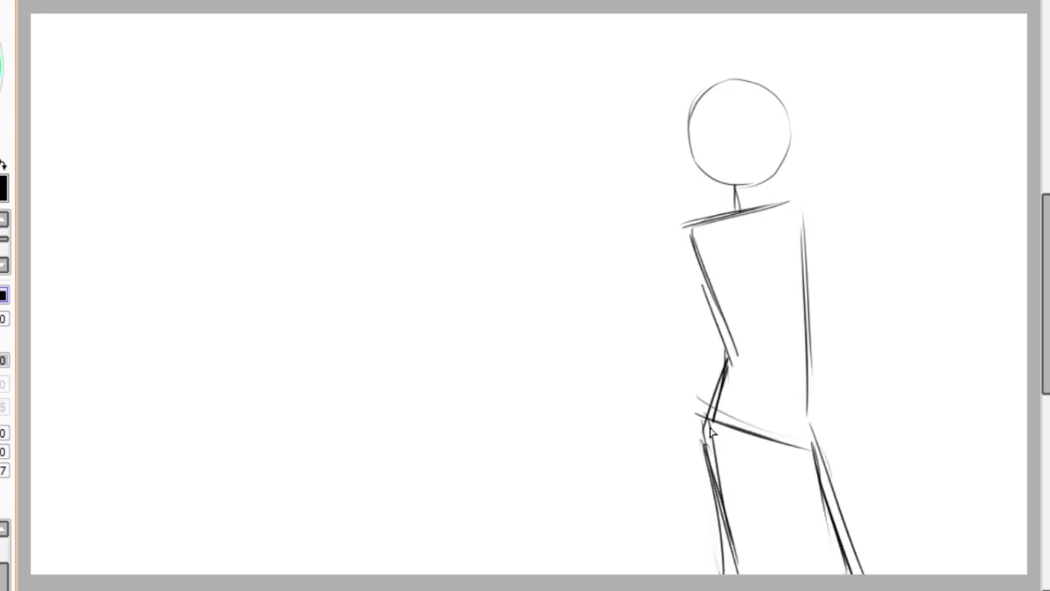
pyautogui.moveTo(727, 369); pyautogui.dragTo(722, 573)
# Sketch the standing figure's shoulders and bent arms with both hands resting on the hips.
pyautogui.moveTo(772, 205); pyautogui.dragTo(811, 361)
pyautogui.moveTo(686, 234)
pyautogui.mouseDown()
pyautogui.moveTo(730, 394)
pyautogui.moveTo(649, 383)
pyautogui.mouseUp()
pyautogui.moveTo(702, 296); pyautogui.dragTo(673, 353)
pyautogui.moveTo(816, 234); pyautogui.dragTo(837, 394)
pyautogui.moveTo(816, 232)
pyautogui.mouseDown()
pyautogui.moveTo(869, 361)
pyautogui.moveTo(792, 427)
pyautogui.mouseUp()
pyautogui.moveTo(821, 336); pyautogui.dragTo(844, 422)
# Scale the whole figure sketch down, rotate it to level the shoulders and shift it towards the canvas's right side.
pyautogui.press('l')
pyautogui.moveTo(800, 573); pyautogui.dragTo(794, 566)
pyautogui.hotkey('ctrl', 't')
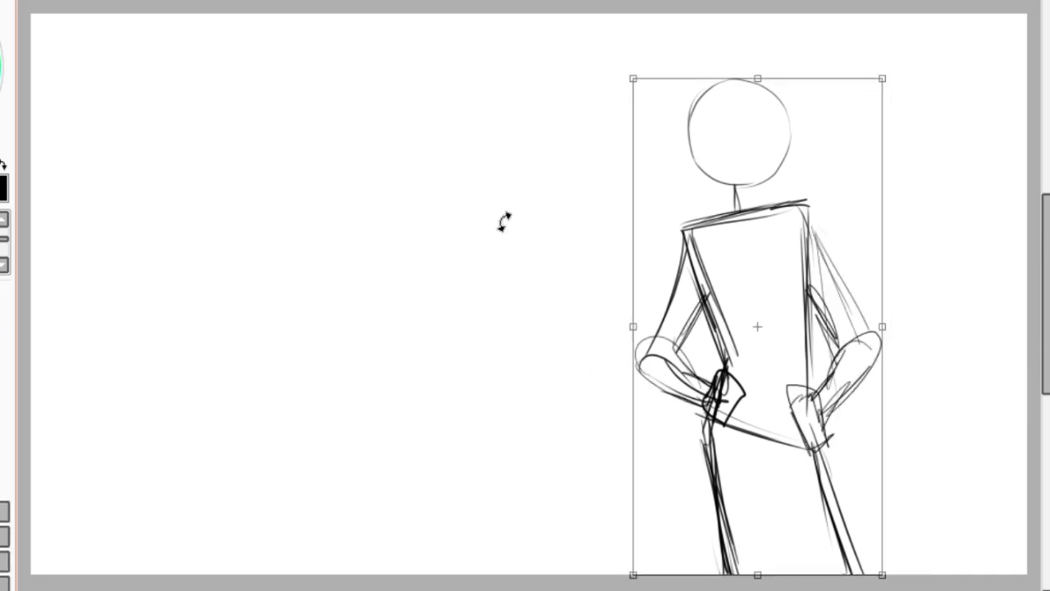
pyautogui.moveTo(881, 75); pyautogui.dragTo(931, 93)
pyautogui.press('Return')
# Extend the standing figure's legs down to the ankles and sketch the first foot.
pyautogui.moveTo(837, 324); pyautogui.dragTo(901, 564)
pyautogui.moveTo(765, 357); pyautogui.dragTo(776, 566)
pyautogui.moveTo(738, 573); pyautogui.dragTo(800, 558)
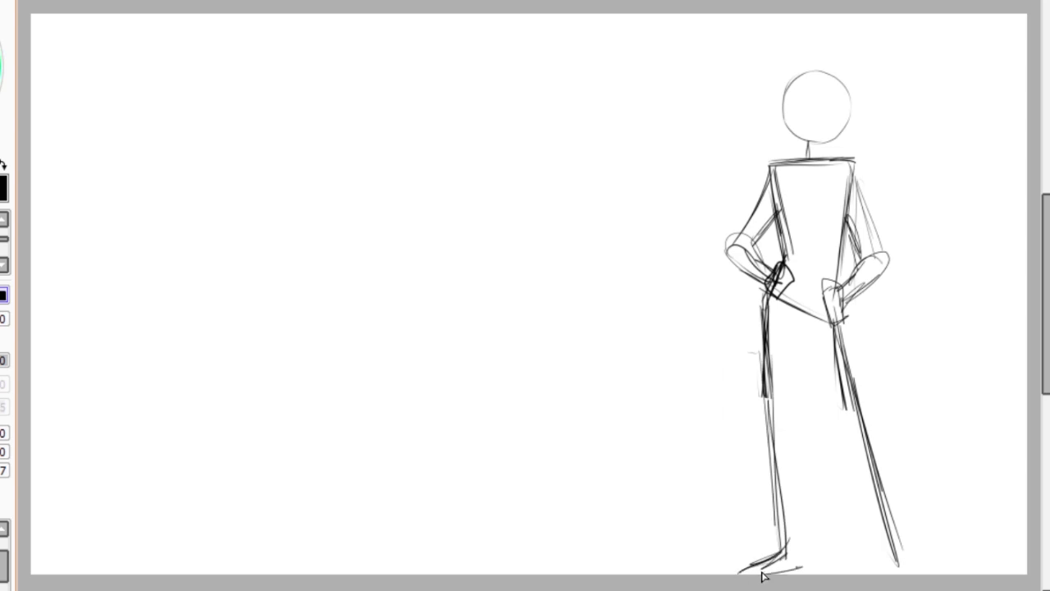
# Sketch the figure's crotch, inner and outer leg contours and both feet, and move the figure slightly up.
pyautogui.moveTo(796, 332)
pyautogui.mouseDown()
pyautogui.moveTo(804, 566)
pyautogui.moveTo(823, 336)
pyautogui.mouseUp()
pyautogui.moveTo(809, 341); pyautogui.dragTo(882, 568)
pyautogui.moveTo(853, 509); pyautogui.dragTo(878, 570)
pyautogui.moveTo(771, 336)
pyautogui.mouseDown()
pyautogui.moveTo(779, 521)
pyautogui.moveTo(772, 423)
pyautogui.mouseUp()
pyautogui.moveTo(775, 377); pyautogui.dragTo(792, 558)
pyautogui.moveTo(776, 329); pyautogui.dragTo(787, 558)
pyautogui.moveTo(804, 344); pyautogui.dragTo(812, 572)
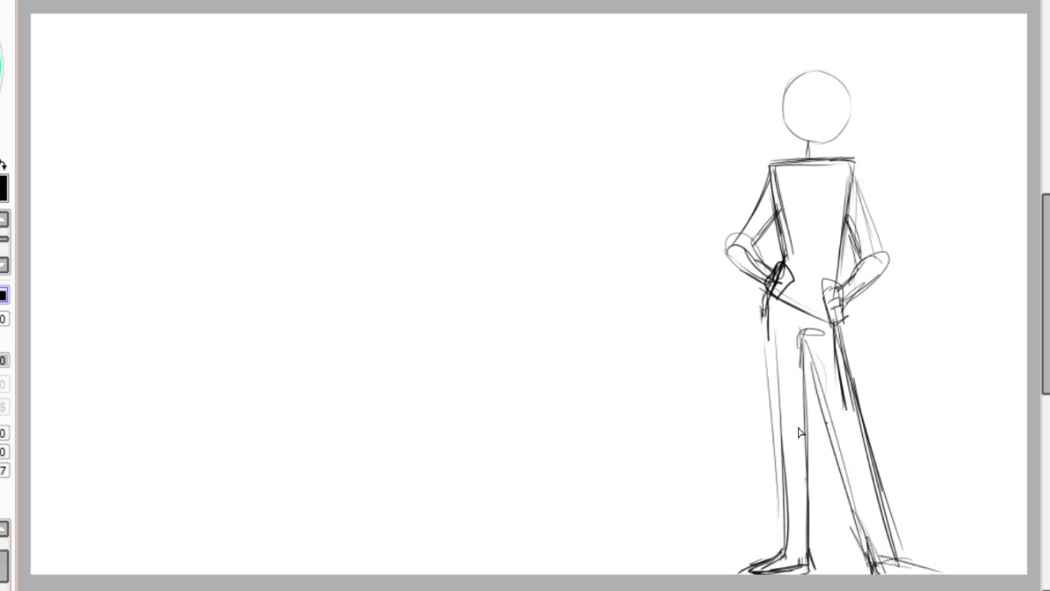
pyautogui.moveTo(820, 503)
pyautogui.mouseDown()
pyautogui.moveTo(826, 478)
pyautogui.moveTo(837, 478)
pyautogui.mouseUp()
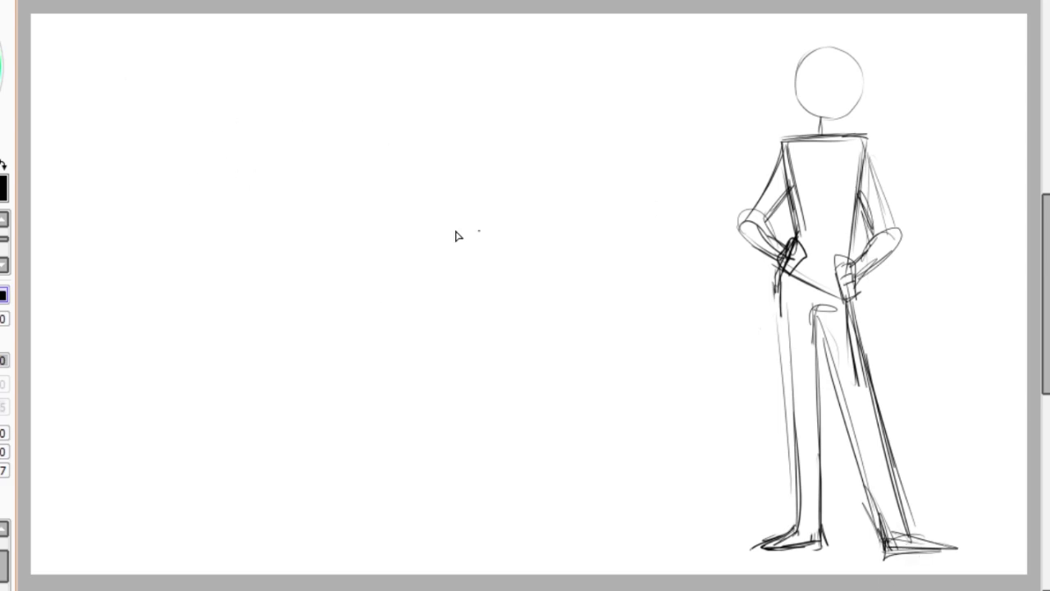
# Sketch a downward-tilted head with a round skull, two ears and a squared jaw in the canvas's upper left.
pyautogui.moveTo(209, 70); pyautogui.dragTo(206, 72)
pyautogui.moveTo(151, 201); pyautogui.dragTo(175, 247)
pyautogui.moveTo(283, 164); pyautogui.dragTo(297, 245)
pyautogui.moveTo(203, 289); pyautogui.dragTo(294, 251)
pyautogui.moveTo(221, 283); pyautogui.dragTo(250, 276)
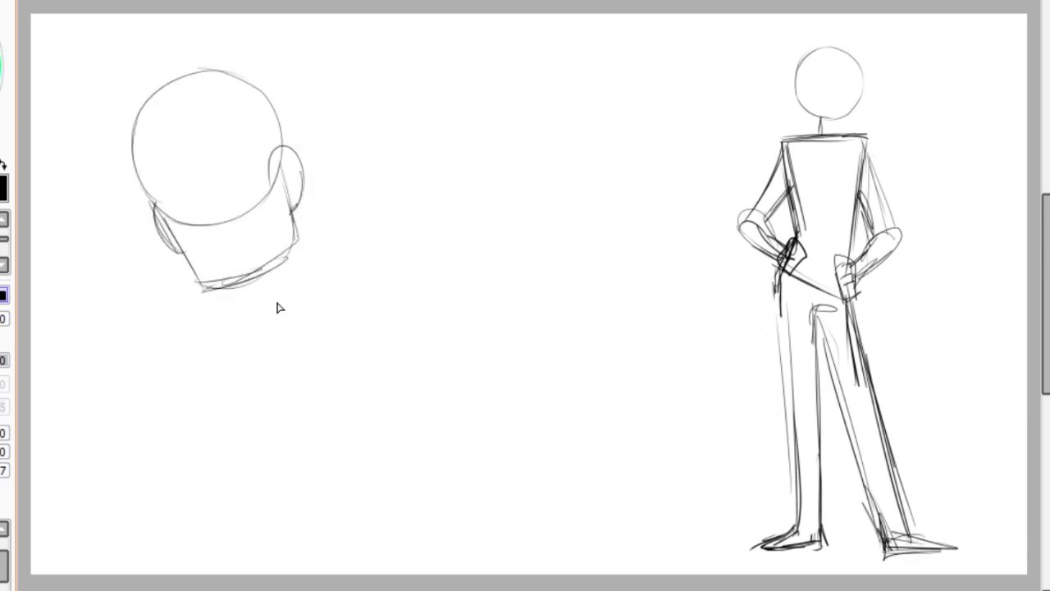
# Add the neck, collar, chest and sloping back lines beneath the downward-tilted head.
pyautogui.moveTo(294, 240); pyautogui.dragTo(321, 272)
pyautogui.moveTo(246, 287)
pyautogui.mouseDown()
pyautogui.moveTo(230, 369)
pyautogui.moveTo(215, 370)
pyautogui.mouseUp()
pyautogui.moveTo(283, 271); pyautogui.dragTo(250, 387)
pyautogui.moveTo(312, 246); pyautogui.dragTo(408, 357)
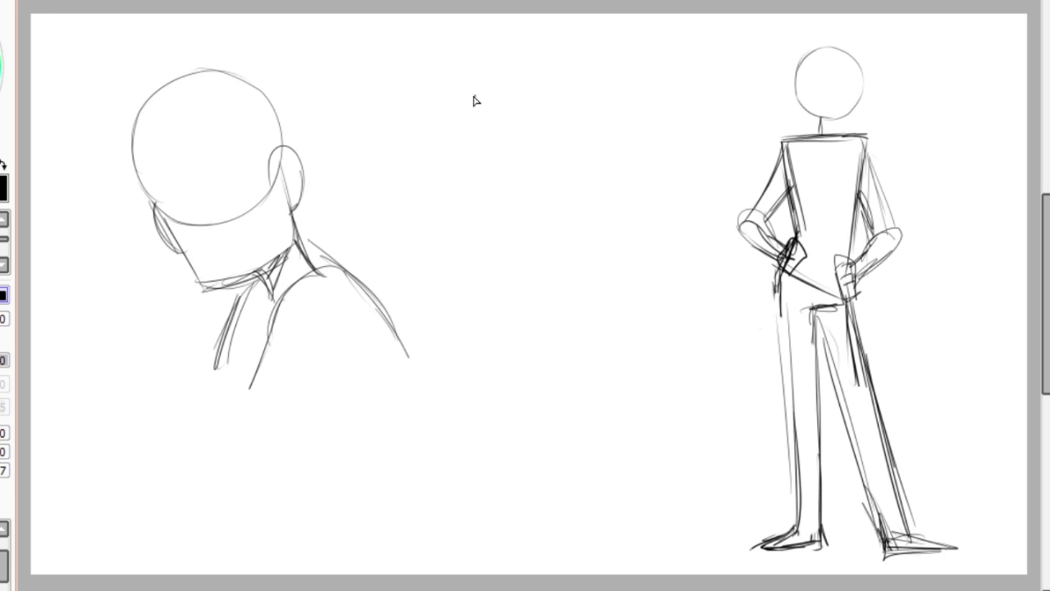
# Sketch a second tilted head with a round skull, low ear and angular jaw near the canvas's upper middle.
pyautogui.moveTo(538, 48)
pyautogui.mouseDown()
pyautogui.moveTo(520, 169)
pyautogui.moveTo(607, 189)
pyautogui.moveTo(652, 241)
pyautogui.mouseUp()
pyautogui.moveTo(558, 199); pyautogui.dragTo(563, 258)
pyautogui.moveTo(504, 152); pyautogui.dragTo(539, 183)
pyautogui.moveTo(652, 242); pyautogui.dragTo(563, 258)
pyautogui.moveTo(525, 16); pyautogui.dragTo(517, 18)
pyautogui.moveTo(689, 271); pyautogui.dragTo(698, 205)
pyautogui.hotkey('ctrl', 'd')
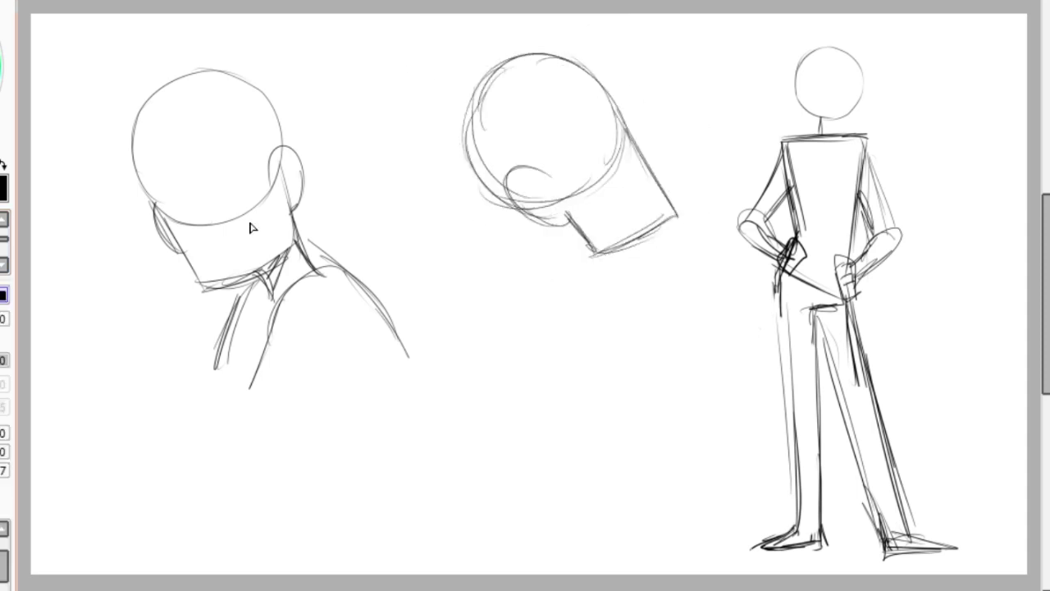
# Sketch the neck and sloping shoulder lines below the second head.
pyautogui.moveTo(541, 283); pyautogui.dragTo(526, 334)
pyautogui.moveTo(623, 279); pyautogui.dragTo(666, 349)
pyautogui.moveTo(602, 333); pyautogui.dragTo(481, 347)
# Move the second bust sketch up and the first one down to open space between them.
pyautogui.moveTo(558, 205); pyautogui.dragTo(493, 170)
pyautogui.moveTo(352, 417)
pyautogui.mouseDown()
pyautogui.moveTo(246, 36)
pyautogui.moveTo(352, 417)
pyautogui.mouseUp()
pyautogui.moveTo(205, 205); pyautogui.dragTo(195, 188)
pyautogui.moveTo(417, 292)
pyautogui.mouseDown()
pyautogui.moveTo(162, 408)
pyautogui.moveTo(116, 543)
pyautogui.mouseUp()
pyautogui.moveTo(607, 353)
pyautogui.mouseDown()
pyautogui.moveTo(323, 141)
pyautogui.moveTo(394, 33)
pyautogui.mouseUp()
pyautogui.moveTo(534, 164); pyautogui.dragTo(625, 164)
pyautogui.moveTo(99, 213); pyautogui.dragTo(325, 533)
pyautogui.hotkey('ctrl', 'd')
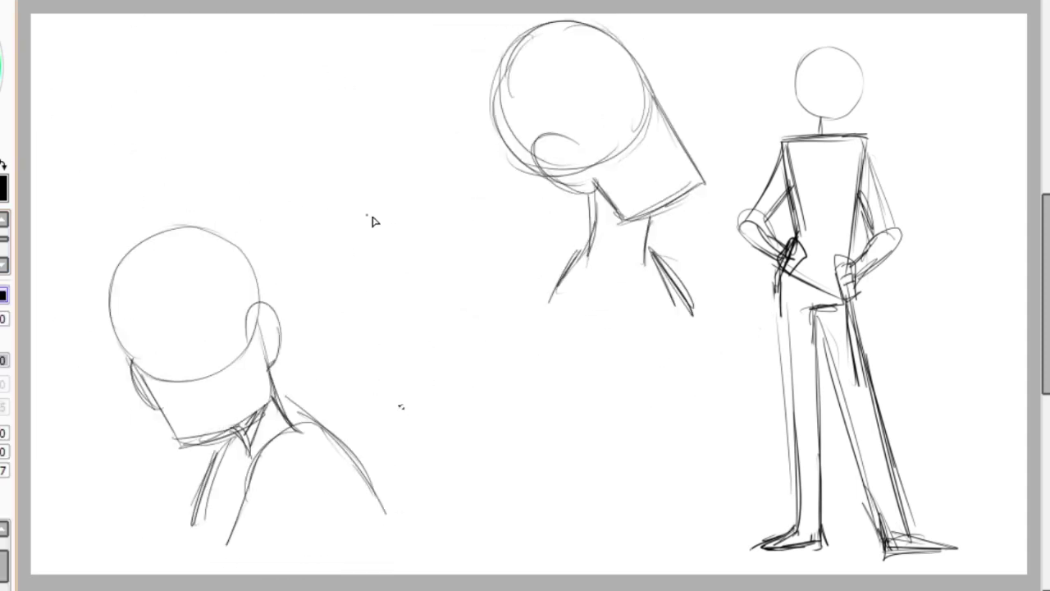
# Sketch a third, upright head with an ear, squared jaw, neck and shoulders between the two busts.
pyautogui.moveTo(386, 112)
pyautogui.mouseDown()
pyautogui.moveTo(336, 241)
pyautogui.moveTo(437, 275)
pyautogui.mouseUp()
pyautogui.hotkey('ctrl', 'z')
pyautogui.hotkey('ctrl', 'z')
pyautogui.moveTo(321, 134)
pyautogui.mouseDown()
pyautogui.moveTo(453, 136)
pyautogui.moveTo(330, 159)
pyautogui.moveTo(328, 287)
pyautogui.mouseUp()
pyautogui.moveTo(394, 297); pyautogui.dragTo(487, 360)
pyautogui.moveTo(327, 283); pyautogui.dragTo(282, 306)
# Reposition the outer bust sketches around the upright head and resize the three-bust group.
pyautogui.moveTo(492, 25)
pyautogui.mouseDown()
pyautogui.moveTo(633, 304)
pyautogui.moveTo(604, 452)
pyautogui.mouseUp()
pyautogui.moveTo(708, 153); pyautogui.dragTo(711, 156)
pyautogui.hotkey('ctrl', 'd')
pyautogui.moveTo(98, 281); pyautogui.dragTo(445, 520)
pyautogui.hotkey('ctrl', 't')
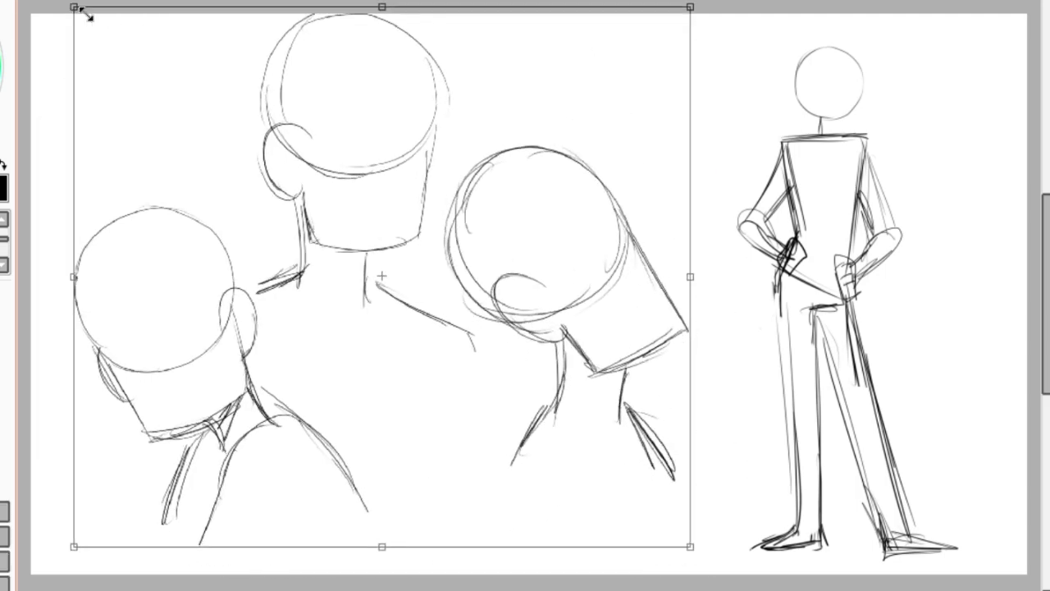
pyautogui.moveTo(82, 11)
pyautogui.mouseDown()
pyautogui.moveTo(82, 24)
pyautogui.moveTo(65, 10)
pyautogui.mouseUp()
# Redraw the standing figure's hands on the hips and add a cuff across the forearm.
pyautogui.scroll(3, 454, 300)
pyautogui.moveTo(326, 271); pyautogui.dragTo(368, 351)
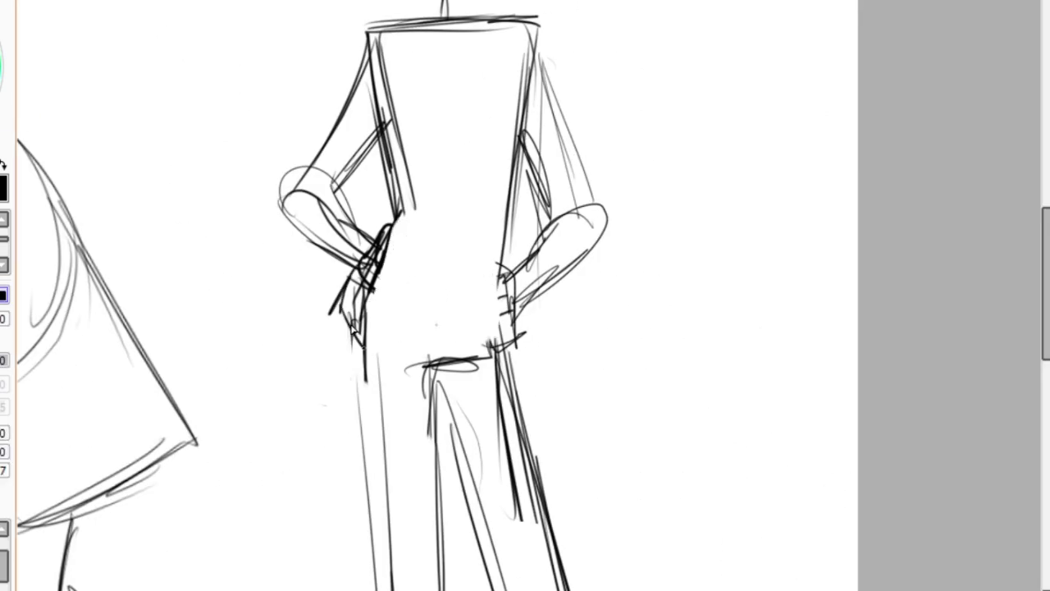
pyautogui.moveTo(506, 279); pyautogui.dragTo(540, 383)
pyautogui.moveTo(530, 234); pyautogui.dragTo(575, 278)
# Sketch rolled sleeves at both elbows and reinforce the standing figure's arm contours.
pyautogui.scroll(1, 195, 402)
pyautogui.moveTo(261, 255); pyautogui.dragTo(168, 374)
pyautogui.moveTo(174, 386)
pyautogui.mouseDown()
pyautogui.moveTo(261, 427)
pyautogui.moveTo(274, 329)
pyautogui.mouseUp()
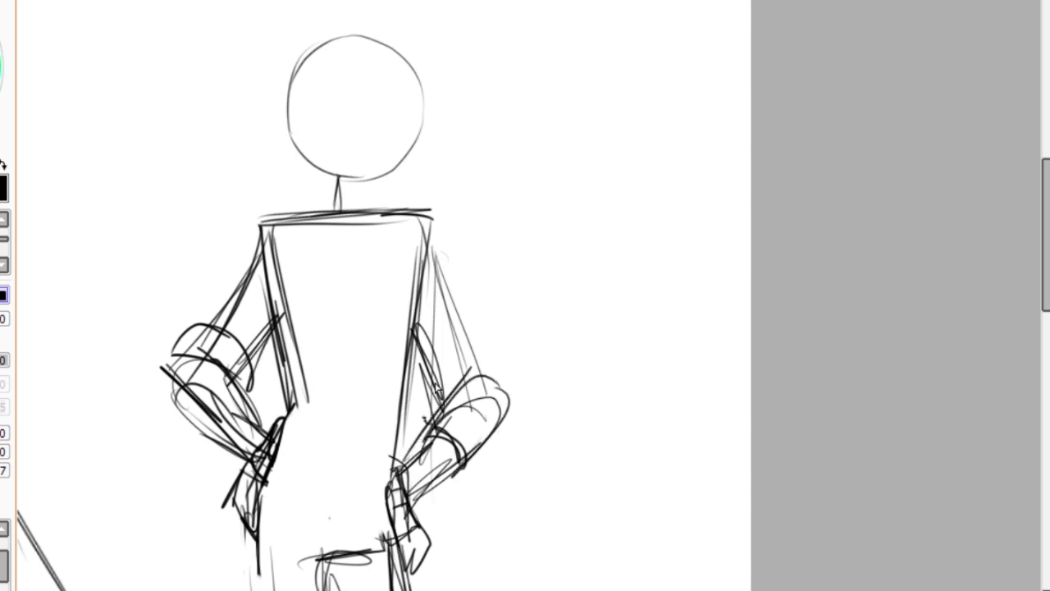
pyautogui.moveTo(404, 472); pyautogui.dragTo(509, 369)
pyautogui.moveTo(410, 418); pyautogui.dragTo(513, 337)
pyautogui.moveTo(484, 230); pyautogui.dragTo(419, 356)
# Shape the standing figure's face sides and squared jaw, and draw the neck with a band around it.
pyautogui.scroll(1, 173, 147)
pyautogui.moveTo(328, 23); pyautogui.dragTo(310, 205)
pyautogui.moveTo(316, 209); pyautogui.dragTo(483, 132)
pyautogui.moveTo(448, 25); pyautogui.dragTo(468, 188)
pyautogui.moveTo(368, 231); pyautogui.dragTo(362, 279)
pyautogui.moveTo(402, 230); pyautogui.dragTo(405, 267)
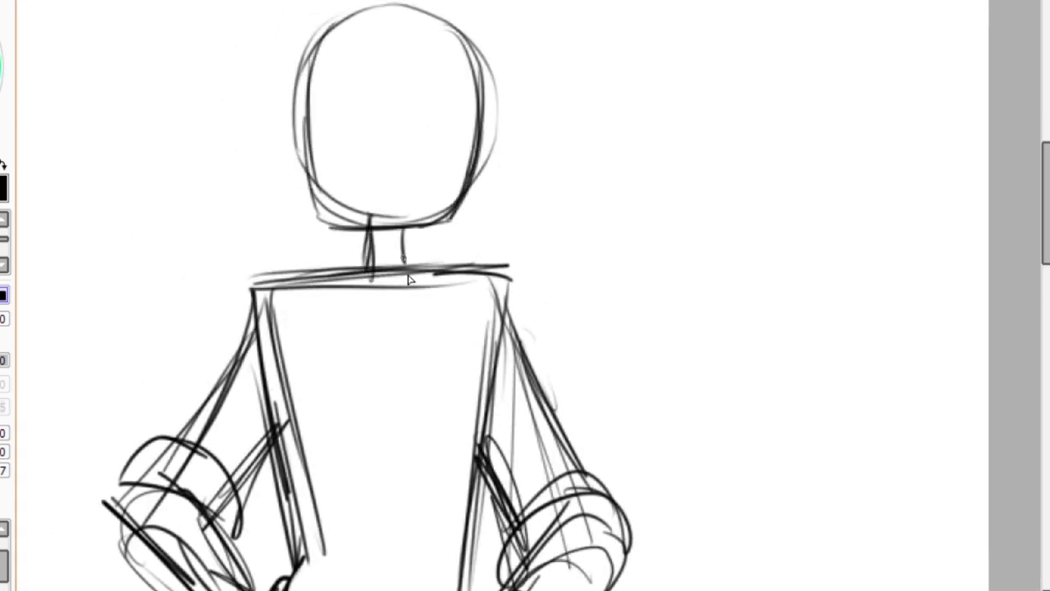
pyautogui.moveTo(365, 238); pyautogui.dragTo(411, 236)
# Erase the head circle's leftover construction curves around the standing figure's jaw.
pyautogui.press('e')
pyautogui.moveTo(328, 197); pyautogui.dragTo(386, 215)
pyautogui.moveTo(470, 158)
pyautogui.mouseDown()
pyautogui.moveTo(392, 240)
pyautogui.moveTo(463, 199)
pyautogui.mouseUp()
# Darken the standing figure's neck band, and draw the open coat's front edges with a pointed lapel on one side.
pyautogui.scroll(-2, 393, 230)
pyautogui.moveTo(454, 170)
pyautogui.mouseDown()
pyautogui.moveTo(427, 450)
pyautogui.moveTo(401, 486)
pyautogui.mouseUp()
pyautogui.moveTo(535, 406); pyautogui.dragTo(520, 476)
pyautogui.moveTo(527, 275); pyautogui.dragTo(522, 348)
pyautogui.moveTo(495, 156); pyautogui.dragTo(500, 431)
pyautogui.moveTo(534, 161); pyautogui.dragTo(498, 208)
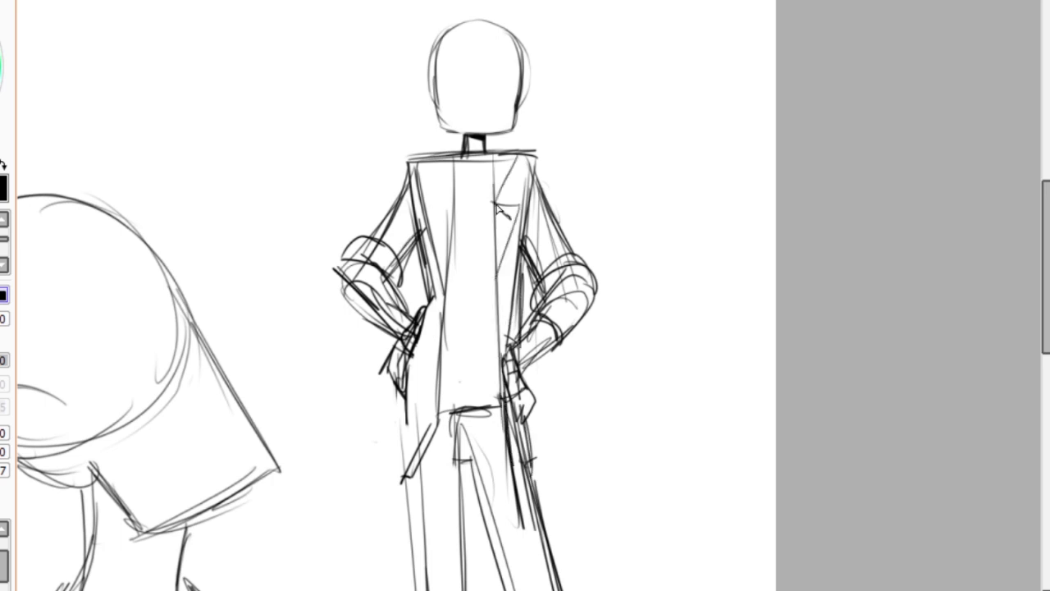
# Add the matching lapel and coat tail on the other side, and sketch the rounded neckline and crotch folds.
pyautogui.moveTo(427, 246); pyautogui.dragTo(407, 411)
pyautogui.moveTo(448, 386); pyautogui.dragTo(501, 382)
pyautogui.moveTo(415, 358); pyautogui.dragTo(403, 483)
pyautogui.moveTo(459, 429); pyautogui.dragTo(471, 491)
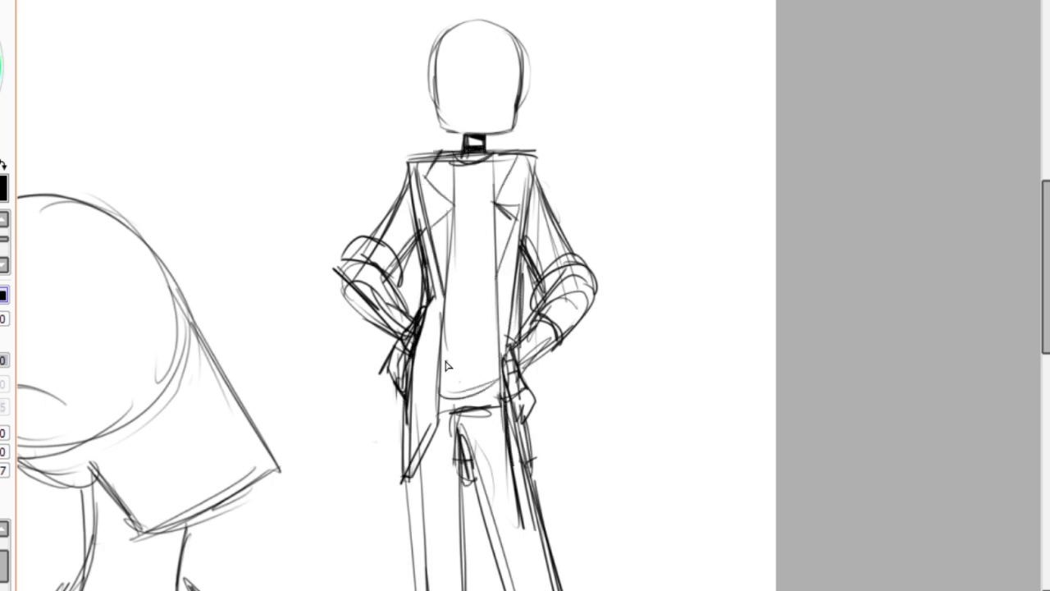
# Draw a belt with a square buckle at the standing figure's waist, and sketch the shirt hem above it.
pyautogui.moveTo(435, 358); pyautogui.dragTo(497, 358)
pyautogui.moveTo(456, 347); pyautogui.dragTo(456, 418)
pyautogui.moveTo(437, 366); pyautogui.dragTo(498, 366)
pyautogui.moveTo(443, 312); pyautogui.dragTo(484, 312)
# Shape the standing figure's tall boots with pointed toes, flat soles, flared tops and rows of lacing.
pyautogui.scroll(-3, 490, 325)
pyautogui.moveTo(352, 542); pyautogui.dragTo(400, 517)
pyautogui.moveTo(386, 403)
pyautogui.mouseDown()
pyautogui.moveTo(450, 407)
pyautogui.moveTo(439, 541)
pyautogui.mouseUp()
pyautogui.moveTo(371, 552); pyautogui.dragTo(443, 547)
pyautogui.moveTo(385, 527); pyautogui.dragTo(338, 548)
pyautogui.moveTo(543, 410); pyautogui.dragTo(574, 533)
pyautogui.moveTo(546, 537)
pyautogui.mouseDown()
pyautogui.moveTo(640, 546)
pyautogui.moveTo(514, 403)
pyautogui.moveTo(533, 394)
pyautogui.mouseUp()
pyautogui.moveTo(526, 435)
pyautogui.mouseDown()
pyautogui.moveTo(567, 517)
pyautogui.moveTo(546, 484)
pyautogui.mouseUp()
pyautogui.moveTo(509, 410); pyautogui.dragTo(542, 533)
pyautogui.moveTo(411, 401); pyautogui.dragTo(412, 476)
pyautogui.moveTo(435, 401); pyautogui.dragTo(432, 549)
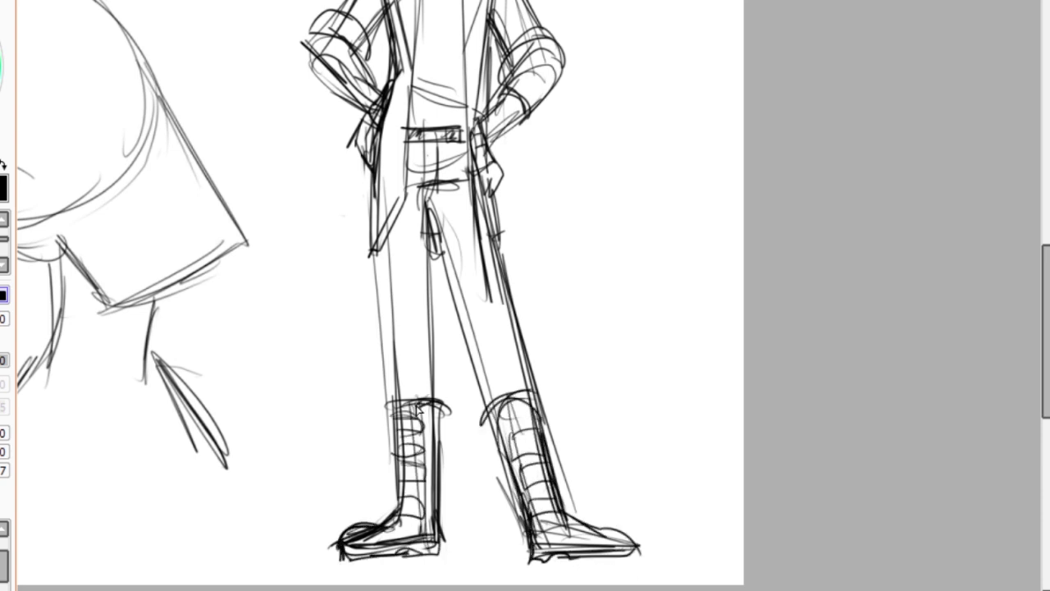
# Reinforce the standing figure's boot tops, and strengthen the trouser leg contours with folds near the thighs.
pyautogui.moveTo(384, 397); pyautogui.dragTo(423, 478)
pyautogui.moveTo(484, 422); pyautogui.dragTo(538, 389)
pyautogui.moveTo(526, 332); pyautogui.dragTo(513, 394)
pyautogui.moveTo(529, 267)
pyautogui.mouseDown()
pyautogui.moveTo(503, 392)
pyautogui.moveTo(439, 207)
pyautogui.mouseUp()
pyautogui.moveTo(517, 374); pyautogui.dragTo(448, 261)
pyautogui.moveTo(385, 221); pyautogui.dragTo(392, 395)
pyautogui.moveTo(428, 221)
pyautogui.mouseDown()
pyautogui.moveTo(437, 394)
pyautogui.moveTo(452, 278)
pyautogui.mouseUp()
# Draw two oval eyes on the standing figure's face with straight half-closed lids and small irises.
pyautogui.scroll(5, 424, 246)
pyautogui.scroll(3, 424, 246)
pyautogui.moveTo(474, 420); pyautogui.dragTo(520, 480)
pyautogui.scroll(2, 457, 254)
pyautogui.moveTo(462, 194); pyautogui.dragTo(463, 187)
pyautogui.hotkey('ctrl', 'z')
pyautogui.moveTo(380, 180); pyautogui.dragTo(381, 182)
pyautogui.moveTo(352, 220); pyautogui.dragTo(407, 220)
pyautogui.moveTo(430, 223); pyautogui.dragTo(487, 223)
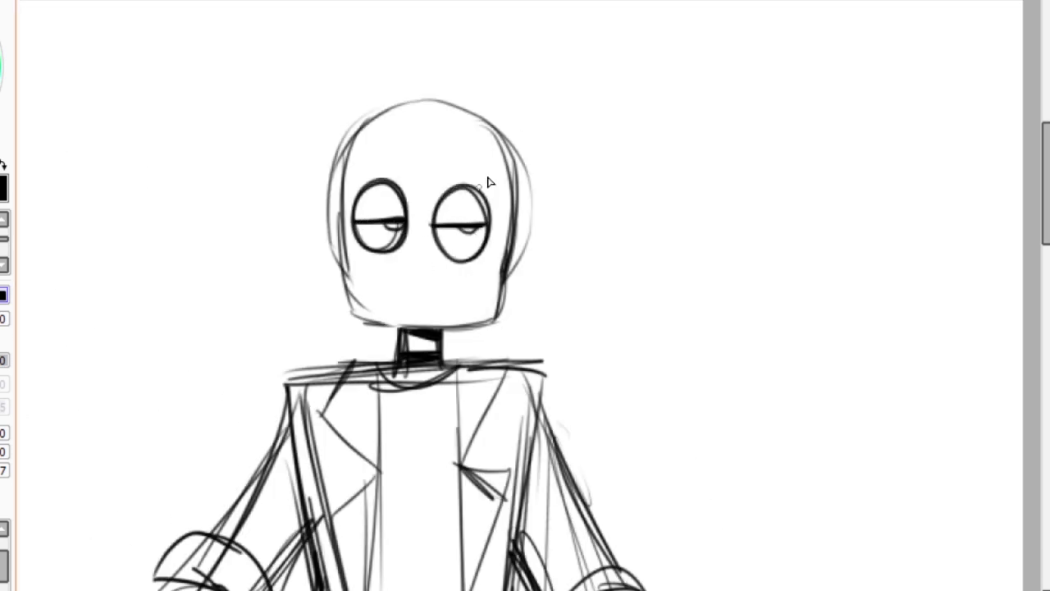
# Add thick eyebrows, a small frowning mouth and one ear to the standing figure, and firm up the jaw.
pyautogui.moveTo(366, 162); pyautogui.dragTo(410, 174)
pyautogui.moveTo(410, 305); pyautogui.dragTo(435, 304)
pyautogui.moveTo(513, 224); pyautogui.dragTo(515, 275)
pyautogui.moveTo(509, 173); pyautogui.dragTo(491, 332)
pyautogui.moveTo(353, 312); pyautogui.dragTo(492, 328)
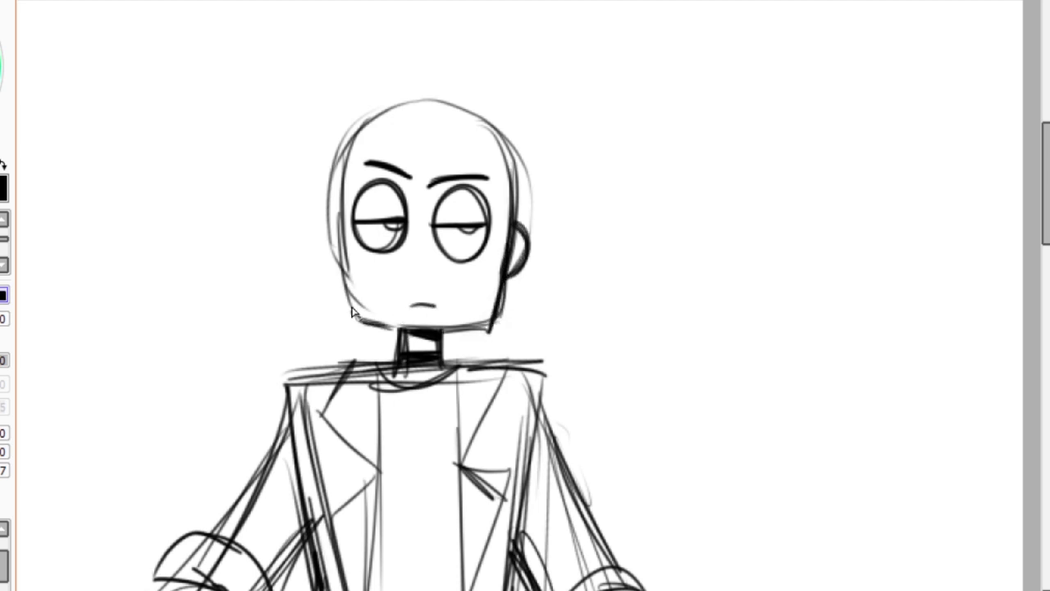
# Draw the standing figure's second ear, and sketch short swept hair over the top of the head.
pyautogui.moveTo(337, 211); pyautogui.dragTo(341, 267)
pyautogui.moveTo(436, 123); pyautogui.dragTo(461, 97)
pyautogui.moveTo(382, 130); pyautogui.dragTo(502, 129)
pyautogui.moveTo(504, 138); pyautogui.dragTo(374, 105)
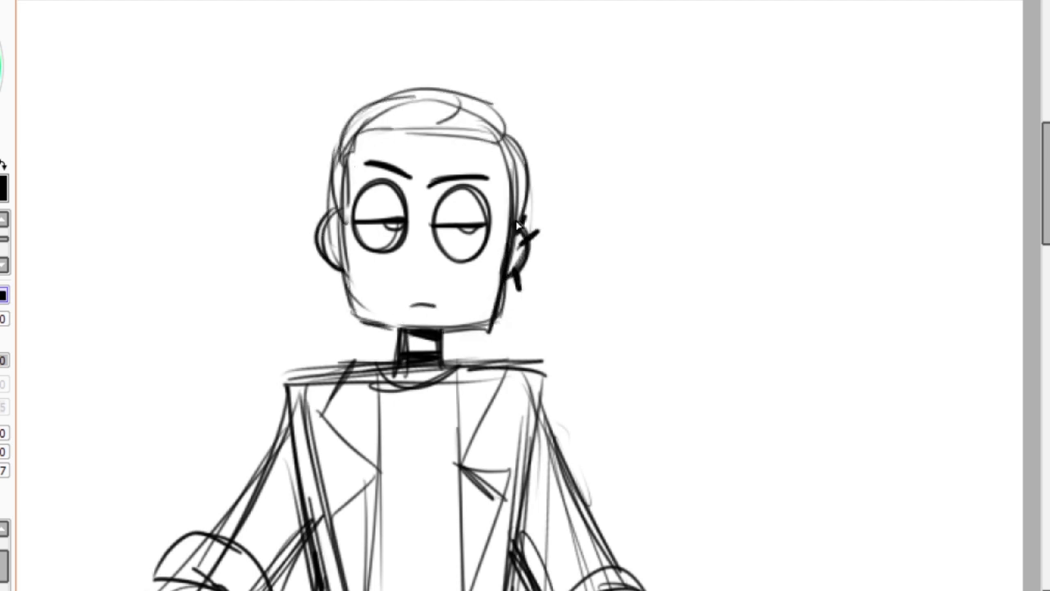
# Select the standing figure's eye and brow on the viewer's left, and shift them slightly down and inward.
pyautogui.moveTo(435, 233); pyautogui.dragTo(394, 245)
pyautogui.hotkey('ctrl', 't')
pyautogui.press('Return')
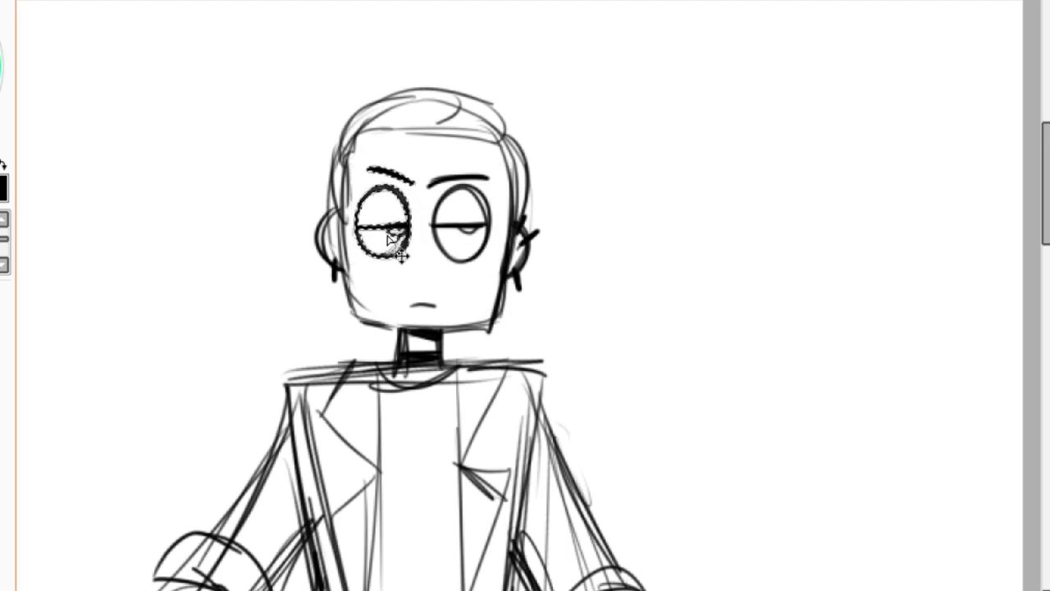
pyautogui.hotkey('ctrl', 'd')
# Add a small rounded nose and cheek freckles to the standing figure's face.
pyautogui.moveTo(457, 264); pyautogui.dragTo(420, 275)
pyautogui.press('b')
pyautogui.scroll(1, 402, 274)
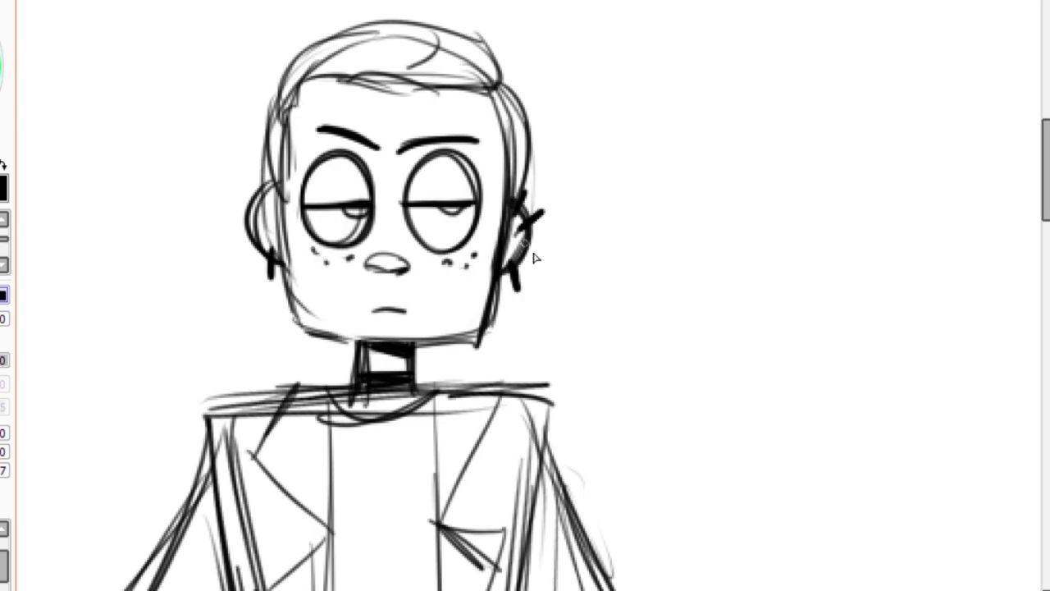
# Reinforce the standing figure's face outline, and draw a curly ponytail billowing behind the neck and shoulder.
pyautogui.moveTo(502, 86)
pyautogui.mouseDown()
pyautogui.moveTo(490, 337)
pyautogui.moveTo(377, 341)
pyautogui.mouseUp()
pyautogui.moveTo(292, 123); pyautogui.dragTo(305, 336)
pyautogui.moveTo(304, 197); pyautogui.dragTo(353, 349)
pyautogui.moveTo(534, 220); pyautogui.dragTo(566, 474)
pyautogui.moveTo(591, 295); pyautogui.dragTo(492, 361)
pyautogui.moveTo(493, 353); pyautogui.dragTo(283, 378)
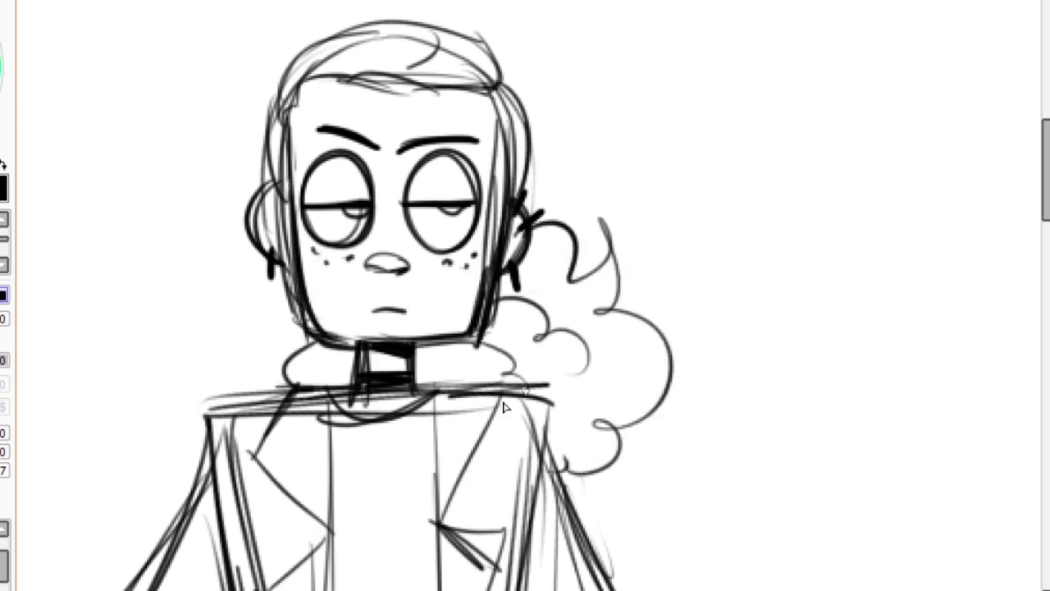
# Define the hairline along both temples of the standing figure's head.
pyautogui.moveTo(496, 100); pyautogui.dragTo(503, 243)
pyautogui.moveTo(333, 76); pyautogui.dragTo(261, 243)
pyautogui.scroll(-2, 337, 246)
pyautogui.scroll(2, 336, 246)
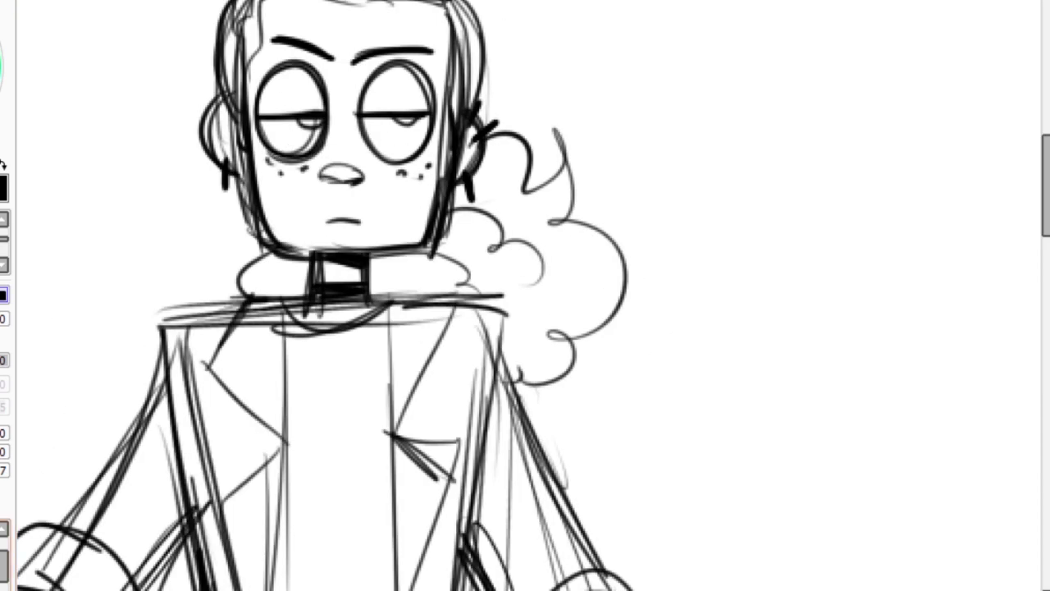
# Hatch the upper eyelids of both of the standing figure's eyes.
pyautogui.moveTo(265, 108); pyautogui.dragTo(317, 73)
pyautogui.moveTo(361, 108); pyautogui.dragTo(412, 69)
pyautogui.moveTo(405, 112); pyautogui.dragTo(430, 79)
pyautogui.moveTo(261, 115); pyautogui.dragTo(269, 92)
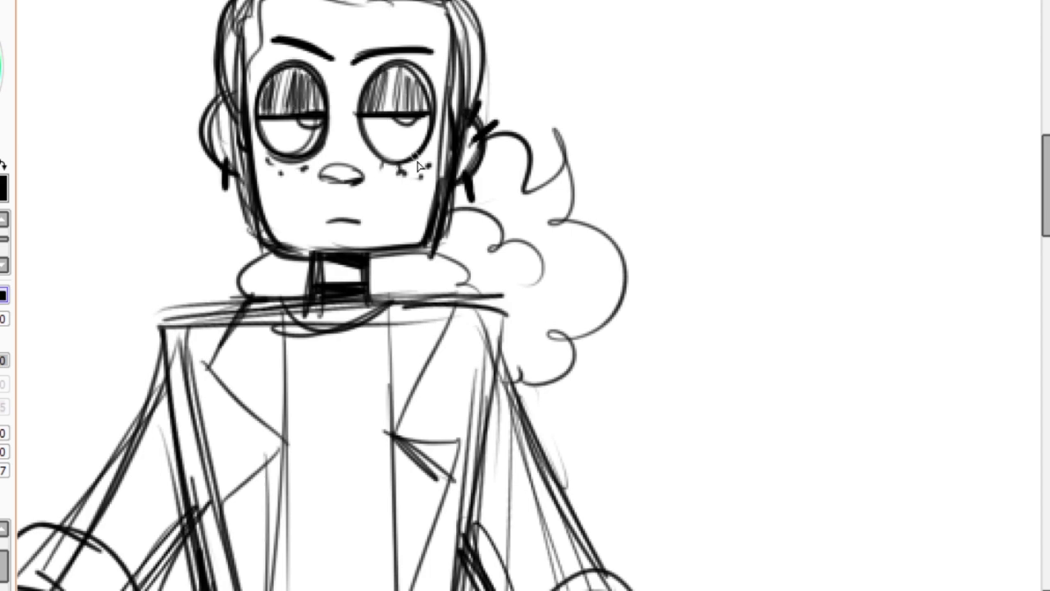
# Draw the upturned bust's rounded nose, reinforce its profile, jaw and neck, and try a tilted oval eye.
pyautogui.scroll(-3, 331, 184)
pyautogui.scroll(3, 304, 42)
pyautogui.moveTo(373, 131)
pyautogui.mouseDown()
pyautogui.moveTo(414, 233)
pyautogui.moveTo(464, 304)
pyautogui.mouseUp()
pyautogui.moveTo(464, 304)
pyautogui.mouseDown()
pyautogui.moveTo(495, 413)
pyautogui.moveTo(393, 565)
pyautogui.mouseUp()
pyautogui.moveTo(271, 402); pyautogui.dragTo(360, 475)
pyautogui.moveTo(361, 169); pyautogui.dragTo(386, 246)
pyautogui.moveTo(343, 255); pyautogui.dragTo(401, 215)
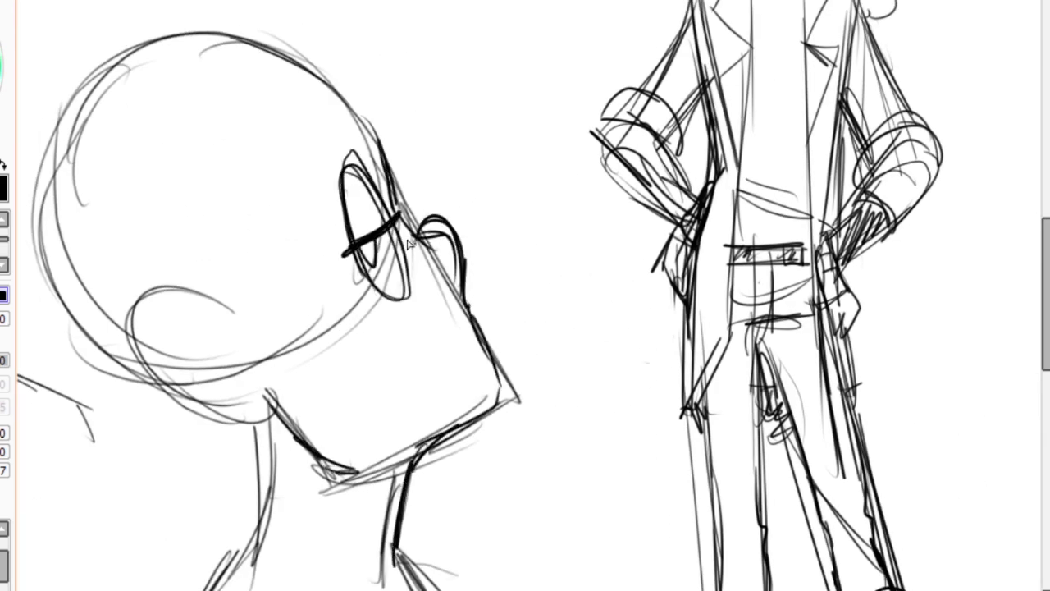
# Undo the upturned bust's eye and jaw strokes, and draw an open smiling mouth with a tooth.
pyautogui.hotkey('ctrl', 'z')
pyautogui.hotkey('ctrl', 'z')
pyautogui.hotkey('ctrl', 'z')
pyautogui.hotkey('ctrl', 'z')
pyautogui.moveTo(425, 261); pyautogui.dragTo(447, 225)
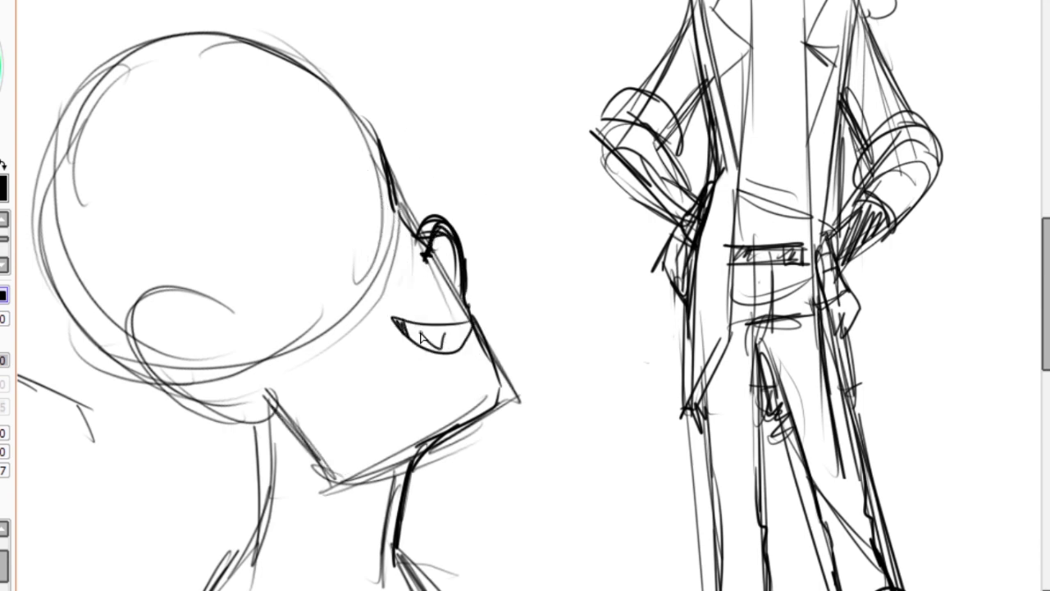
# Redraw the upturned bust's tilted oval eye with a hatched half-closed lid and iris, and add a thick tapered eyebrow.
pyautogui.moveTo(349, 160); pyautogui.dragTo(362, 279)
pyautogui.moveTo(328, 236); pyautogui.dragTo(392, 197)
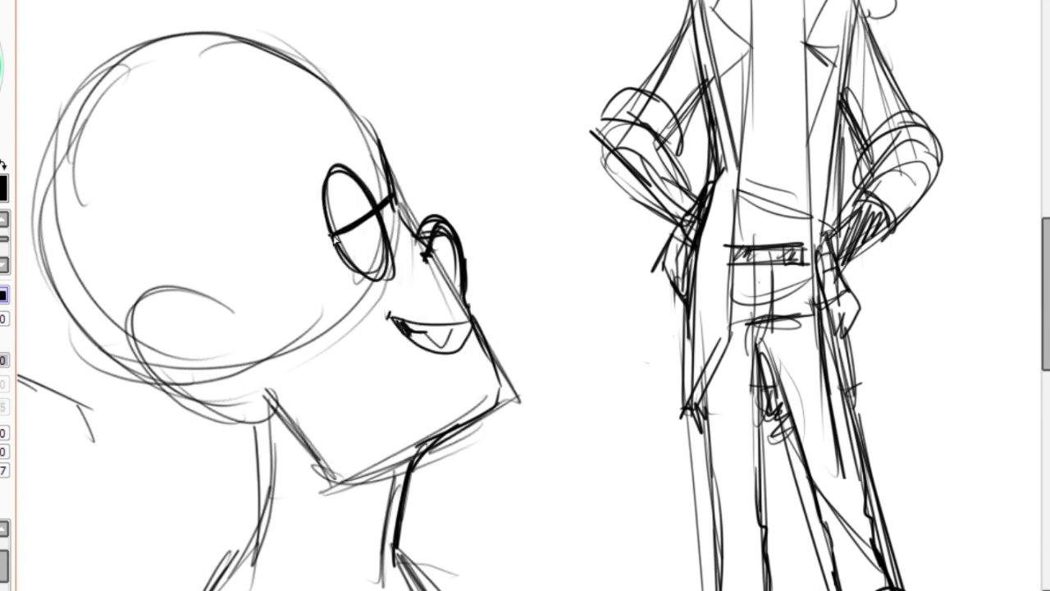
pyautogui.press('h')
pyautogui.press('h')
pyautogui.moveTo(325, 190); pyautogui.dragTo(335, 246)
pyautogui.moveTo(336, 156); pyautogui.dragTo(366, 215)
pyautogui.moveTo(310, 123)
pyautogui.mouseDown()
pyautogui.moveTo(348, 132)
pyautogui.moveTo(327, 182)
pyautogui.mouseUp()
pyautogui.hotkey('ctrl', 'z')
pyautogui.moveTo(355, 122); pyautogui.dragTo(250, 152)
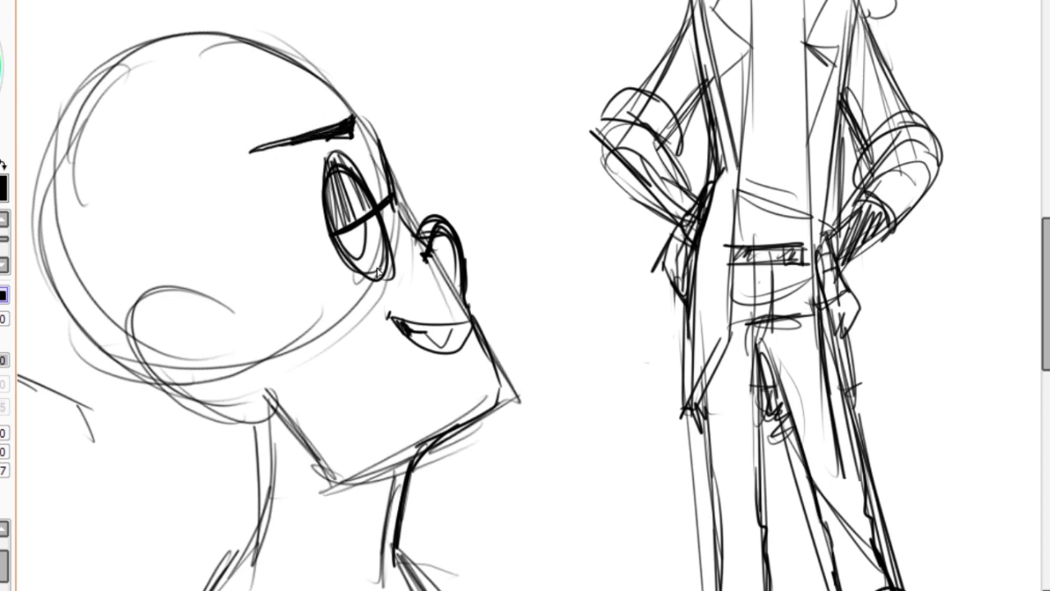
pyautogui.moveTo(377, 274); pyautogui.dragTo(336, 234)
# Draw the upturned bust's ear with square earrings, and sketch the hairline, swept-up fringe and first ponytail curl.
pyautogui.moveTo(251, 283)
pyautogui.mouseDown()
pyautogui.moveTo(254, 389)
pyautogui.moveTo(246, 352)
pyautogui.mouseUp()
pyautogui.moveTo(258, 393)
pyautogui.mouseDown()
pyautogui.moveTo(261, 427)
pyautogui.moveTo(288, 402)
pyautogui.mouseUp()
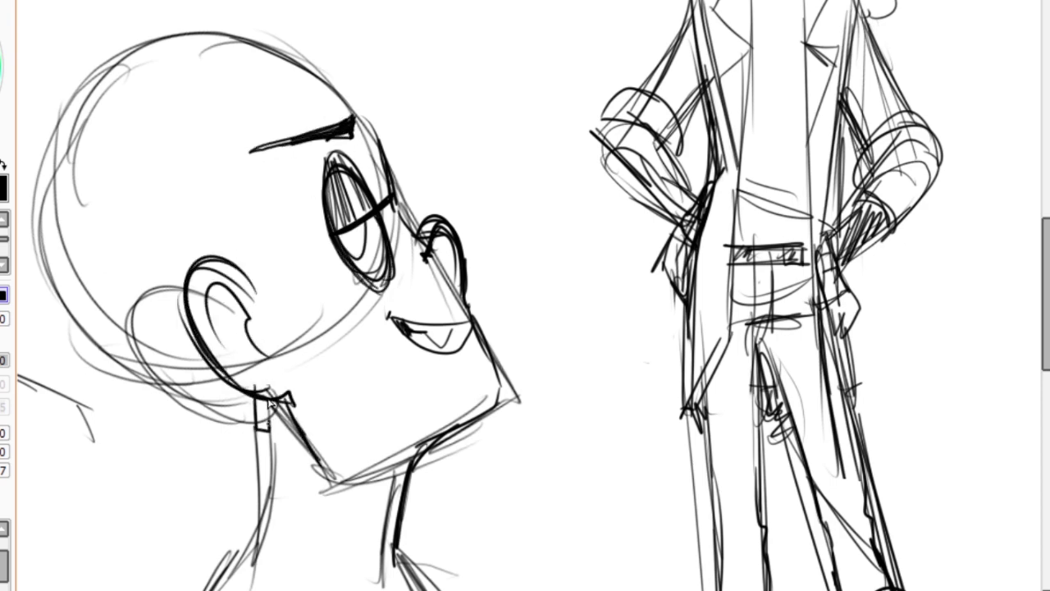
pyautogui.hotkey('ctrl', '-')
pyautogui.moveTo(263, 111); pyautogui.dragTo(328, 386)
pyautogui.moveTo(256, 139); pyautogui.dragTo(384, 89)
pyautogui.moveTo(296, 160); pyautogui.dragTo(340, 304)
pyautogui.moveTo(382, 115); pyautogui.dragTo(449, 230)
pyautogui.moveTo(201, 402); pyautogui.dragTo(176, 464)
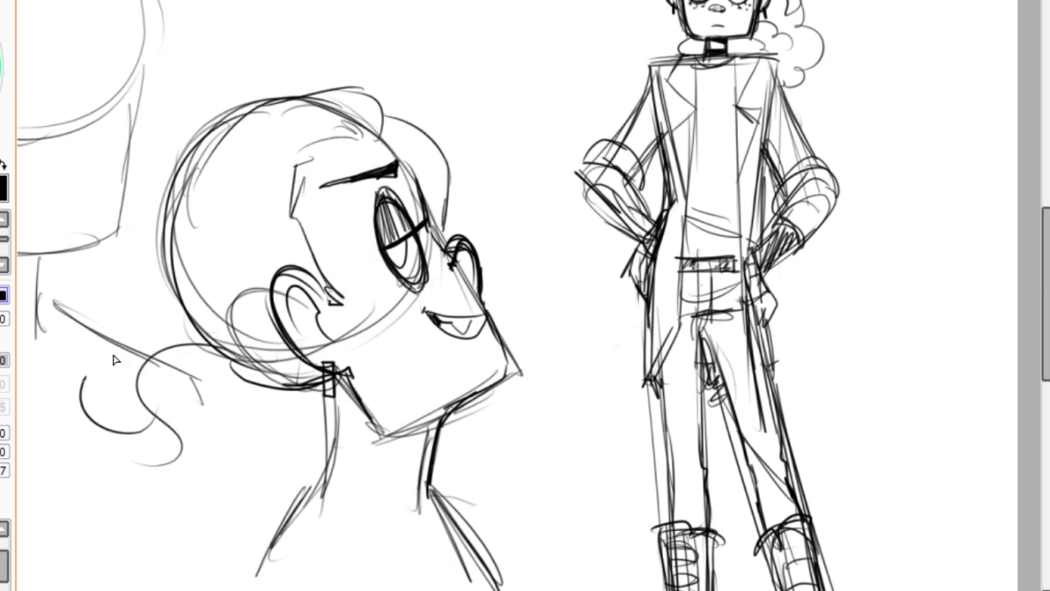
# Extend the upturned bust's ponytail with long loose curls, and reinforce the head contour and hair strands.
pyautogui.moveTo(189, 361); pyautogui.dragTo(91, 574)
pyautogui.moveTo(329, 386); pyautogui.dragTo(271, 542)
pyautogui.moveTo(279, 394); pyautogui.dragTo(181, 533)
pyautogui.moveTo(246, 98); pyautogui.dragTo(287, 303)
pyautogui.moveTo(385, 131); pyautogui.dragTo(451, 214)
pyautogui.moveTo(164, 131); pyautogui.dragTo(328, 386)
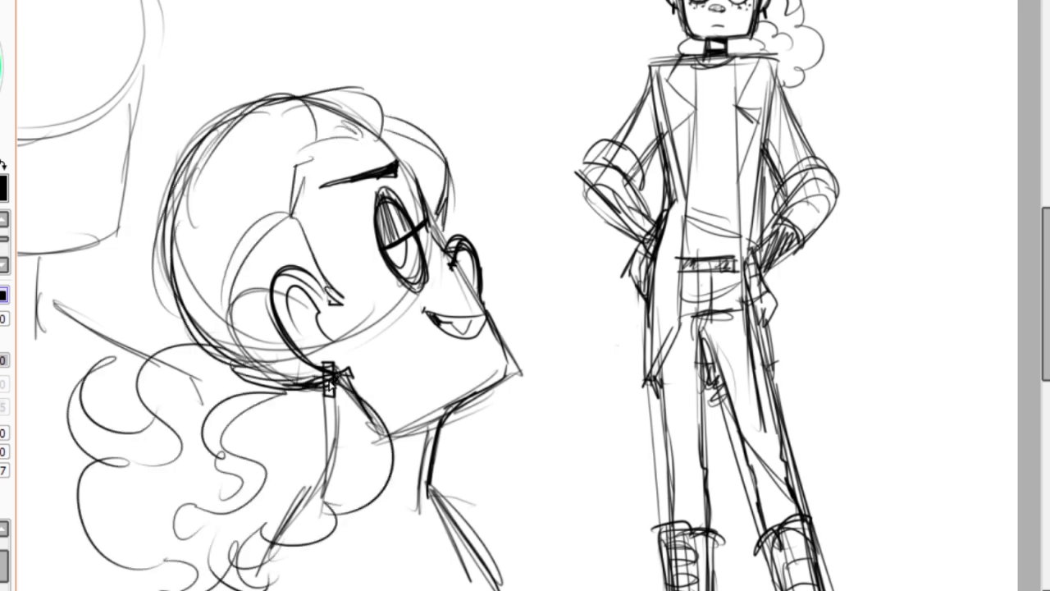
# Hatch the shadow under the upturned bust's jaw, and move the selected ear slightly toward the face.
pyautogui.moveTo(384, 410); pyautogui.dragTo(491, 392)
pyautogui.moveTo(379, 420); pyautogui.dragTo(443, 456)
pyautogui.moveTo(271, 270); pyautogui.dragTo(266, 275)
pyautogui.moveTo(312, 320); pyautogui.dragTo(323, 319)
pyautogui.hotkey('ctrl', 'd')
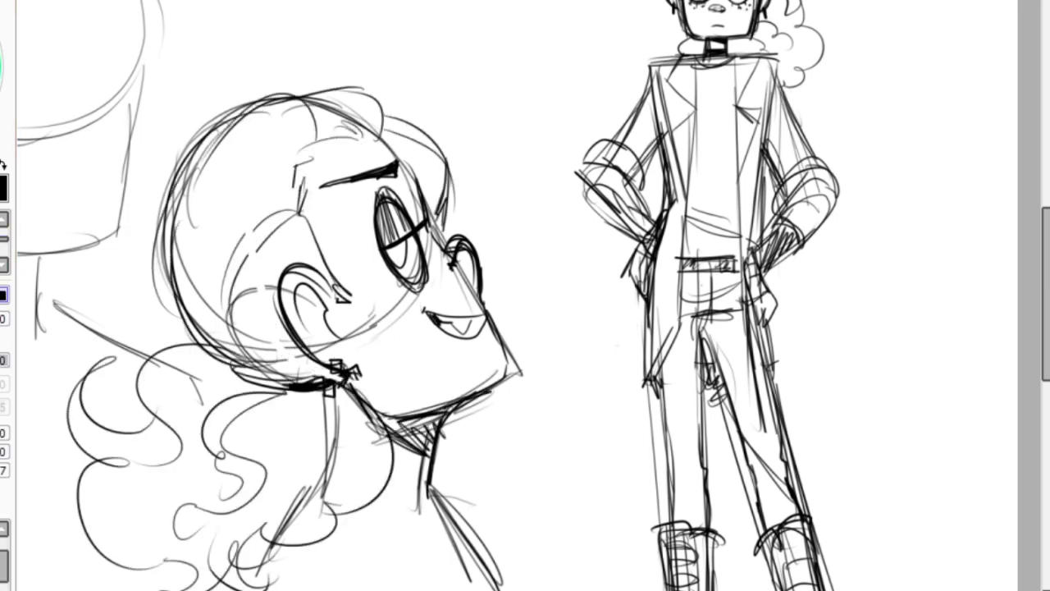
# Add a hatched choker around the upturned bust's neck, and sketch its shoulder and hair contours.
pyautogui.scroll(-2, 421, 420)
pyautogui.moveTo(389, 427); pyautogui.dragTo(431, 415)
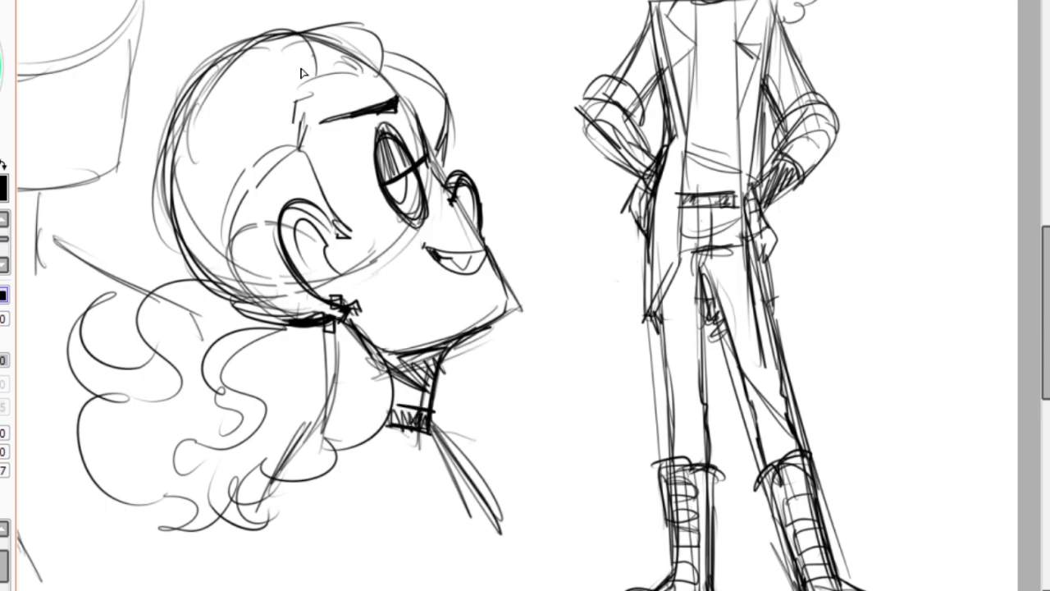
pyautogui.moveTo(453, 466); pyautogui.dragTo(295, 534)
pyautogui.moveTo(525, 418); pyautogui.dragTo(270, 550)
pyautogui.moveTo(164, 246)
pyautogui.mouseDown()
pyautogui.moveTo(722, 271)
pyautogui.moveTo(572, 161)
pyautogui.moveTo(443, 227)
pyautogui.mouseUp()
pyautogui.moveTo(402, 139); pyautogui.dragTo(446, 238)
pyautogui.hotkey('ctrl', 'z')
# Draw oval eyes with raised irises on the front-facing bust, topped by heavy straight eyebrows.
pyautogui.moveTo(361, 127)
pyautogui.mouseDown()
pyautogui.moveTo(391, 159)
pyautogui.moveTo(322, 179)
pyautogui.moveTo(406, 162)
pyautogui.mouseUp()
pyautogui.moveTo(330, 182); pyautogui.dragTo(376, 164)
pyautogui.moveTo(455, 194); pyautogui.dragTo(552, 171)
pyautogui.hotkey('ctrl', 'z')
pyautogui.hotkey('ctrl', 'z')
pyautogui.hotkey('ctrl', 'z')
pyautogui.moveTo(456, 154); pyautogui.dragTo(542, 152)
pyautogui.moveTo(310, 157); pyautogui.dragTo(546, 162)
pyautogui.hotkey('ctrl', 'z')
pyautogui.hotkey('ctrl', 'z')
pyautogui.moveTo(420, 142)
pyautogui.mouseDown()
pyautogui.moveTo(420, 154)
pyautogui.moveTo(297, 165)
pyautogui.mouseUp()
pyautogui.moveTo(421, 152); pyautogui.dragTo(329, 168)
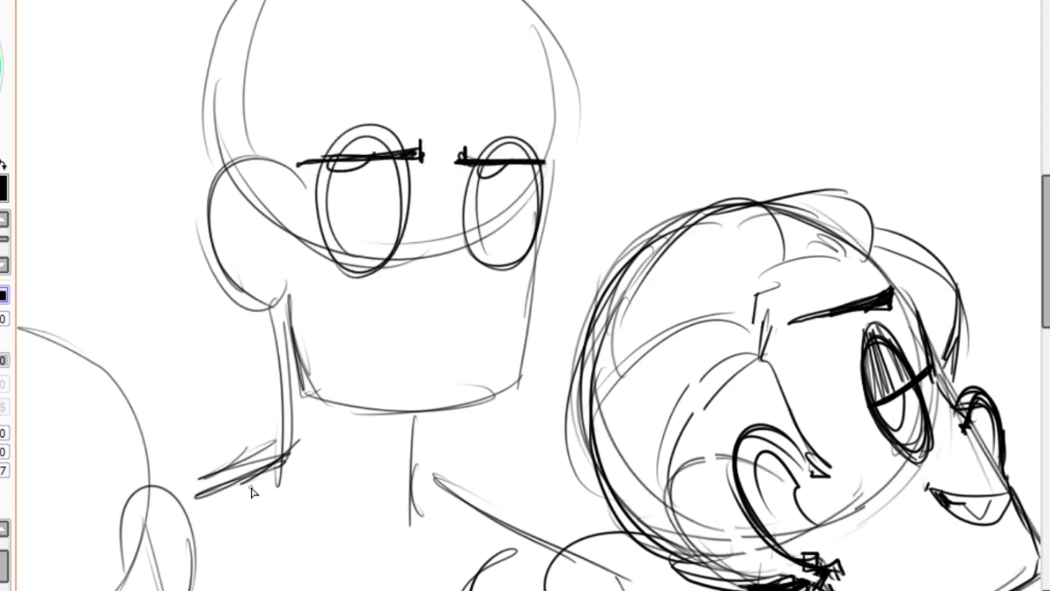
# Try straight eyelid lines across the front-facing bust's eyes and undo them.
pyautogui.moveTo(414, 184); pyautogui.dragTo(321, 187)
pyautogui.moveTo(546, 192)
pyautogui.mouseDown()
pyautogui.moveTo(316, 190)
pyautogui.moveTo(455, 190)
pyautogui.mouseUp()
pyautogui.hotkey('ctrl', 'z')
pyautogui.hotkey('ctrl', 'z')
pyautogui.hotkey('ctrl', 'z')
pyautogui.hotkey('ctrl', 'z')
pyautogui.hotkey('ctrl', 'z')
pyautogui.hotkey('ctrl', 'z')
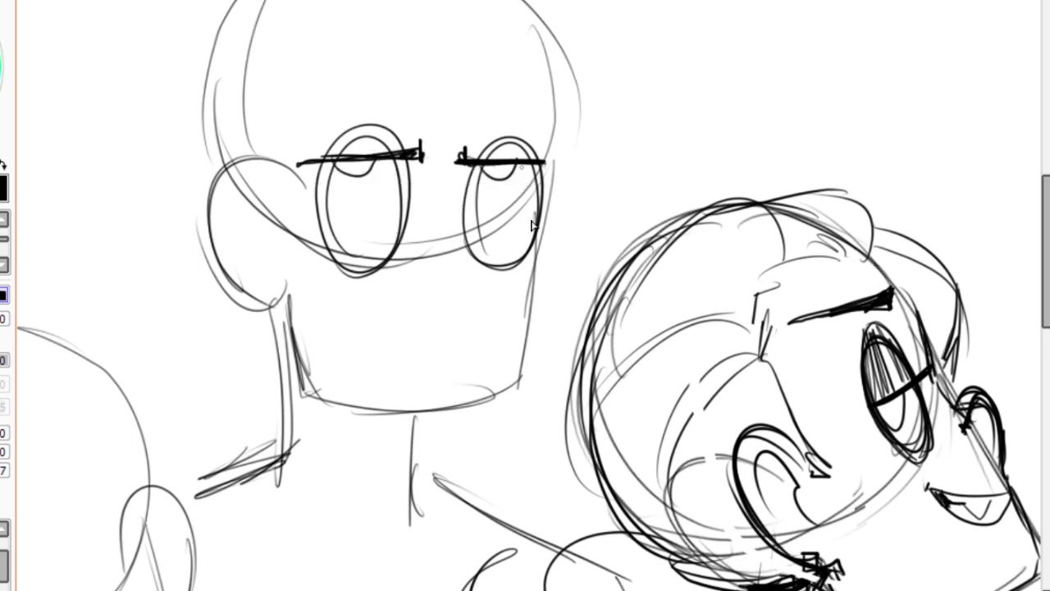
# Clean up the front-facing bust's eyes below the brows, and rework their outlines with darker sides and rounded undersides.
pyautogui.moveTo(526, 151); pyautogui.dragTo(375, 115)
pyautogui.moveTo(320, 158); pyautogui.dragTo(426, 150)
pyautogui.moveTo(382, 267)
pyautogui.mouseDown()
pyautogui.moveTo(512, 230)
pyautogui.moveTo(501, 267)
pyautogui.mouseUp()
pyautogui.moveTo(361, 174)
pyautogui.mouseDown()
pyautogui.moveTo(328, 246)
pyautogui.moveTo(365, 264)
pyautogui.mouseUp()
pyautogui.moveTo(502, 168); pyautogui.dragTo(501, 265)
pyautogui.moveTo(369, 197); pyautogui.dragTo(377, 271)
# Draw the front-facing bust's ear with its inner folds, and reinforce the jaw and cheek outline.
pyautogui.moveTo(246, 144); pyautogui.dragTo(275, 303)
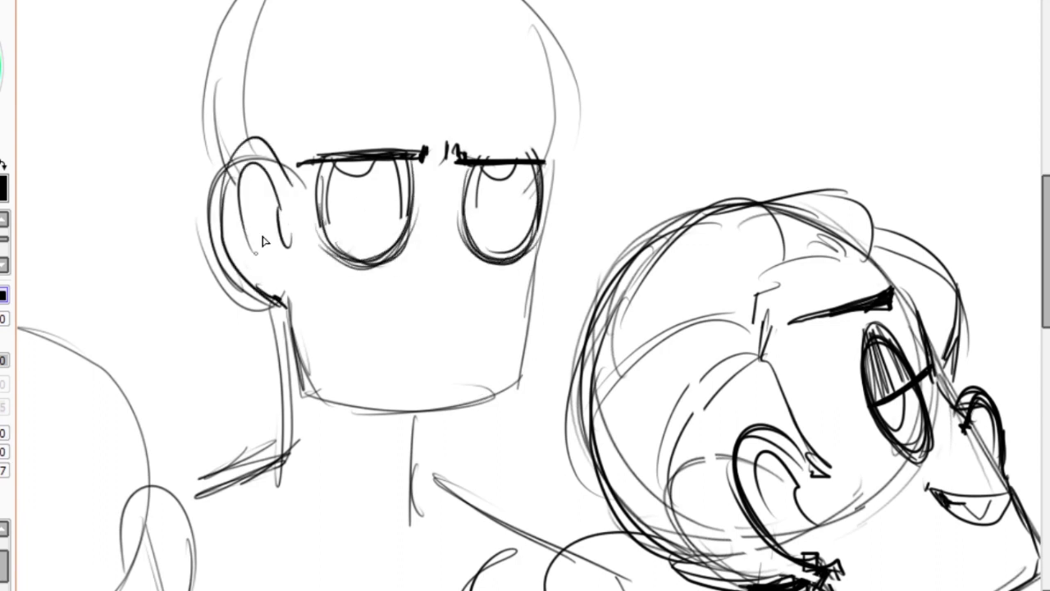
pyautogui.moveTo(238, 165); pyautogui.dragTo(288, 247)
pyautogui.moveTo(300, 390); pyautogui.dragTo(521, 385)
pyautogui.moveTo(533, 247); pyautogui.dragTo(513, 402)
# Redraw the front-facing bust's mouth as a slanted grimace with teeth, and add a nose and cheek freckles.
pyautogui.moveTo(377, 345); pyautogui.dragTo(460, 379)
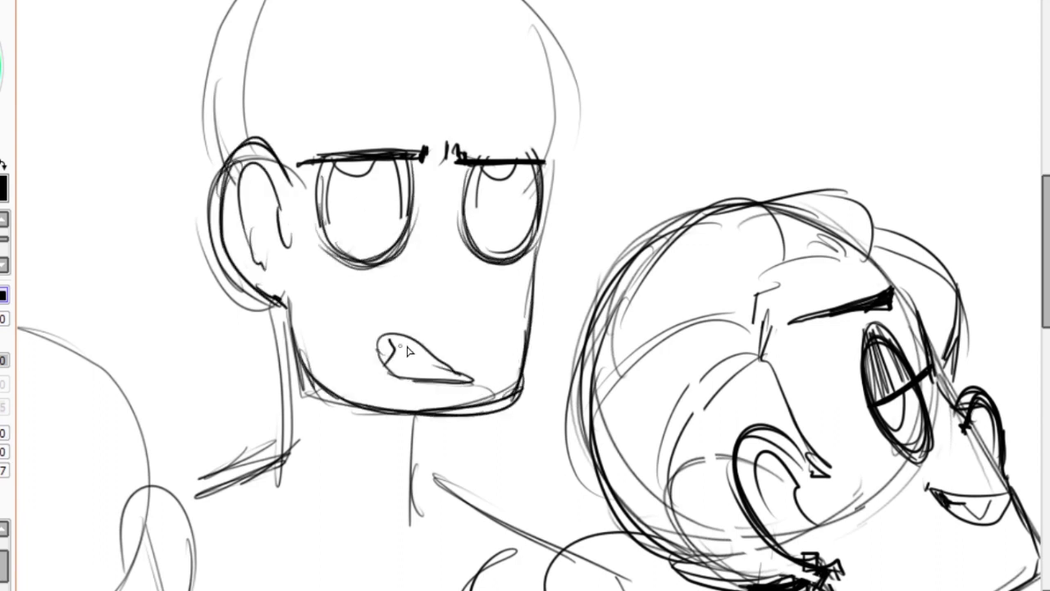
pyautogui.hotkey('ctrl', 'z')
pyautogui.hotkey('ctrl', 'z')
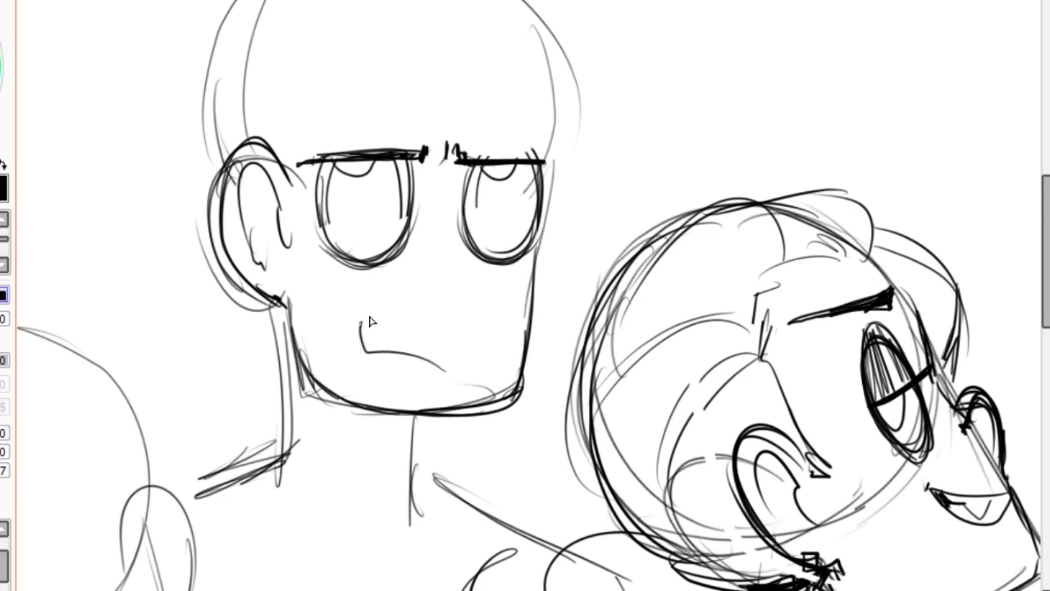
pyautogui.hotkey('ctrl', 'z')
pyautogui.moveTo(425, 277); pyautogui.dragTo(433, 289)
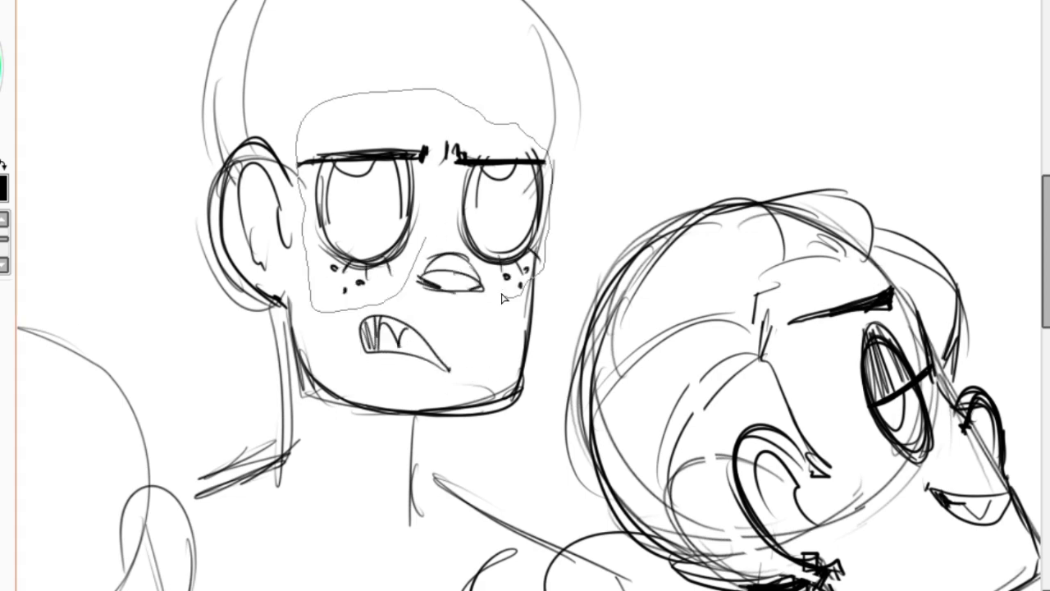
pyautogui.scroll(-2, 470, 132)
pyautogui.scroll(1, 471, 132)
pyautogui.moveTo(422, 39)
pyautogui.mouseDown()
pyautogui.moveTo(406, 168)
pyautogui.moveTo(328, 98)
pyautogui.mouseUp()
pyautogui.moveTo(295, 197); pyautogui.dragTo(344, 271)
pyautogui.hotkey('ctrl', 'z')
pyautogui.hotkey('ctrl', 'z')
pyautogui.hotkey('ctrl', 'z')
# Draw the front-facing bust's swept hair with a jagged hairline, a parted forelock and a rounded outer contour.
pyautogui.moveTo(402, 46); pyautogui.dragTo(345, 185)
pyautogui.moveTo(283, 184); pyautogui.dragTo(306, 275)
pyautogui.moveTo(394, 33); pyautogui.dragTo(279, 164)
pyautogui.moveTo(427, 25); pyautogui.dragTo(492, 99)
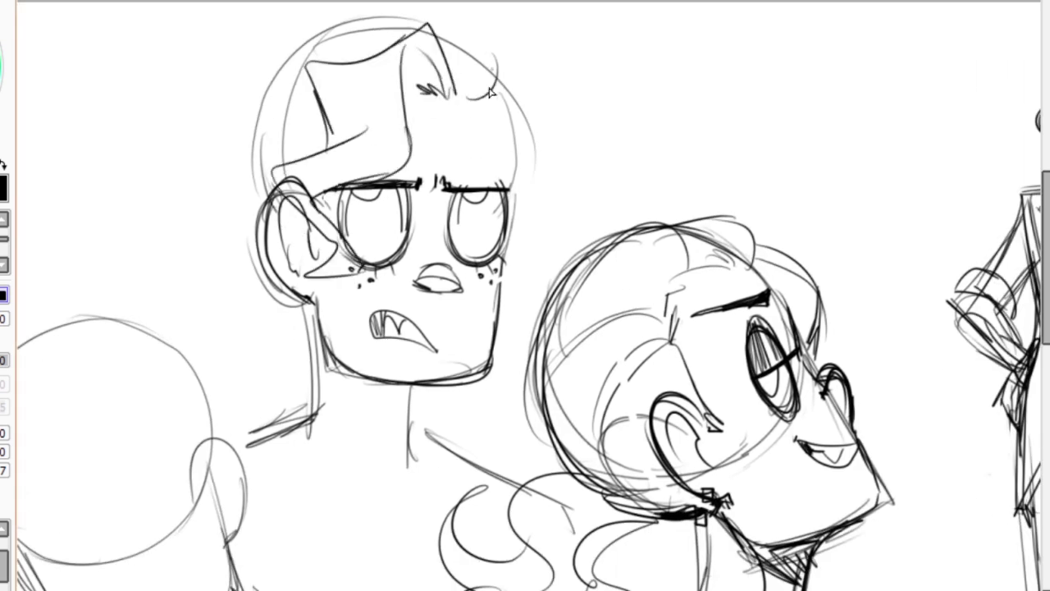
pyautogui.moveTo(459, 41); pyautogui.dragTo(517, 115)
pyautogui.moveTo(246, 181); pyautogui.dragTo(419, 20)
# Reinforce the neck beneath the front-facing bust's jaw and draw a curly ponytail behind its head.
pyautogui.moveTo(312, 337); pyautogui.dragTo(304, 411)
pyautogui.moveTo(328, 361); pyautogui.dragTo(402, 410)
pyautogui.moveTo(509, 107); pyautogui.dragTo(546, 247)
pyautogui.moveTo(243, 156); pyautogui.dragTo(262, 251)
pyautogui.moveTo(264, 211); pyautogui.dragTo(176, 308)
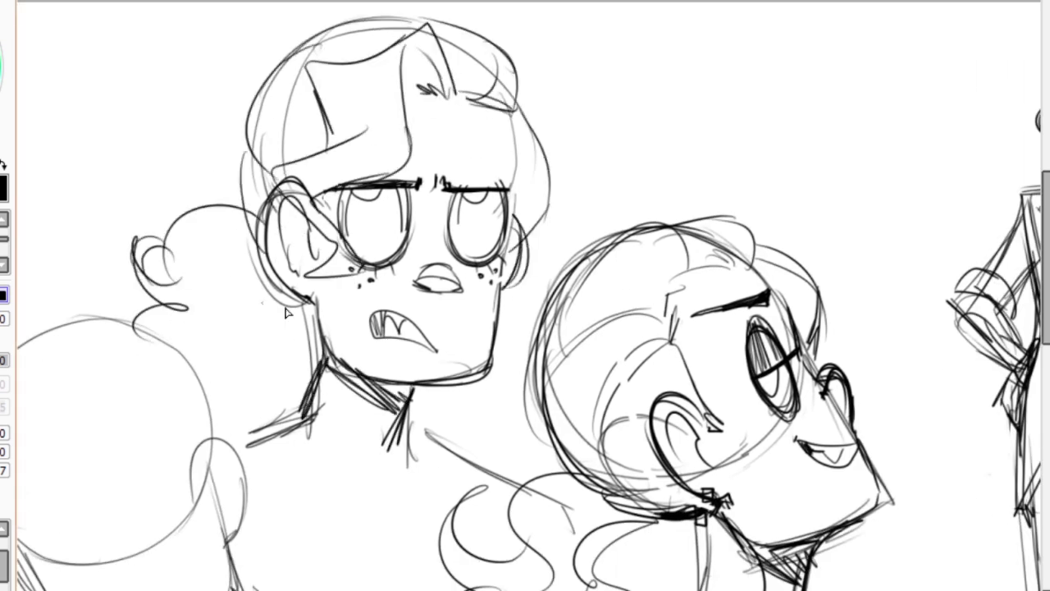
pyautogui.moveTo(246, 288); pyautogui.dragTo(296, 414)
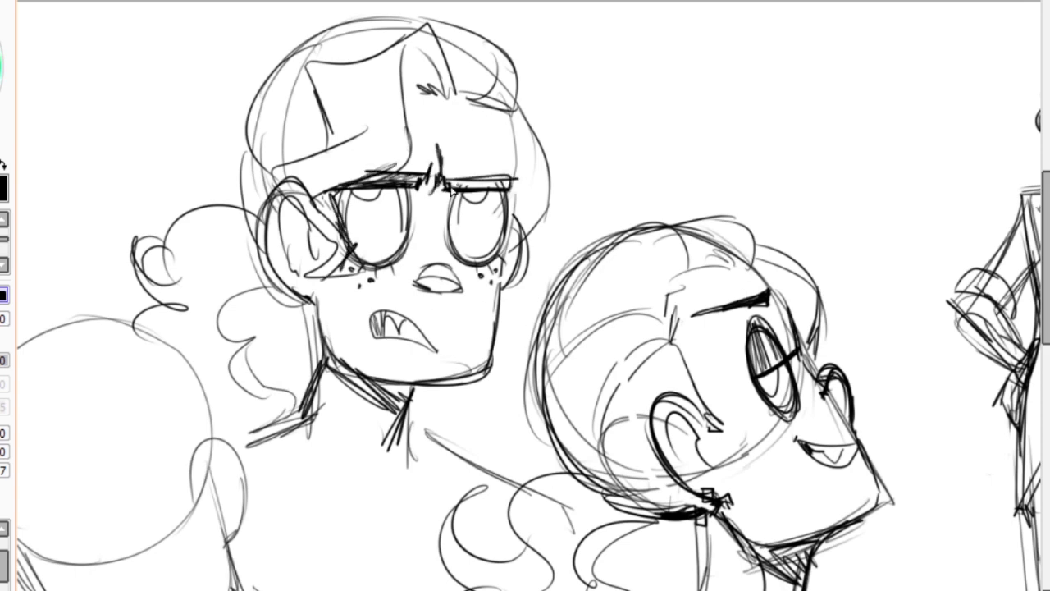
# Draw the choker, shirt neckline and pointed jacket collar on the front-facing bust's shoulders.
pyautogui.moveTo(247, 422); pyautogui.dragTo(312, 385)
pyautogui.moveTo(288, 402); pyautogui.dragTo(361, 534)
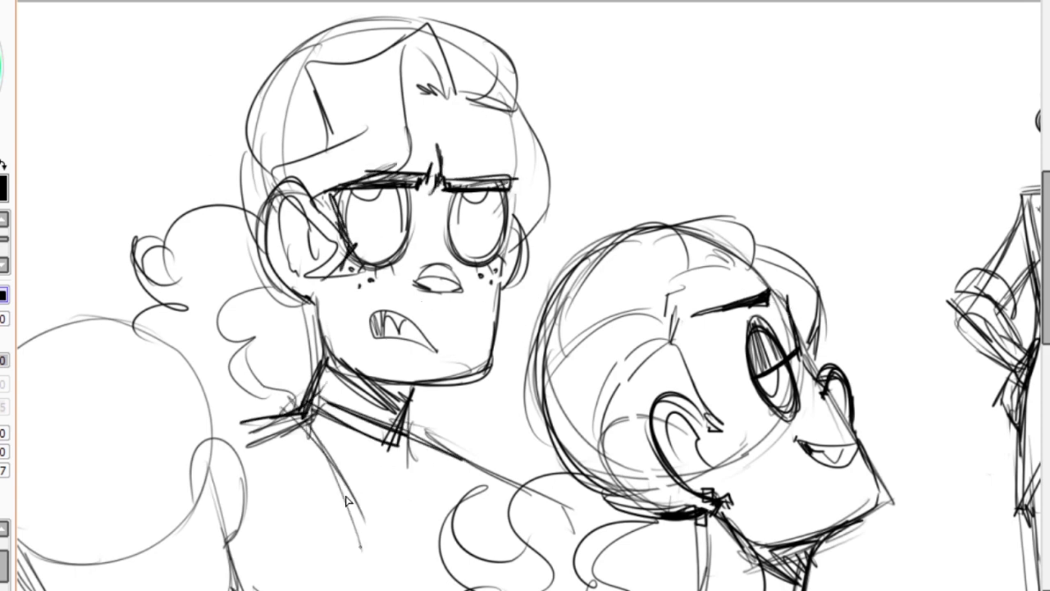
pyautogui.moveTo(267, 472); pyautogui.dragTo(365, 538)
pyautogui.moveTo(255, 385); pyautogui.dragTo(369, 541)
pyautogui.moveTo(402, 422); pyautogui.dragTo(493, 484)
pyautogui.moveTo(485, 476); pyautogui.dragTo(326, 467)
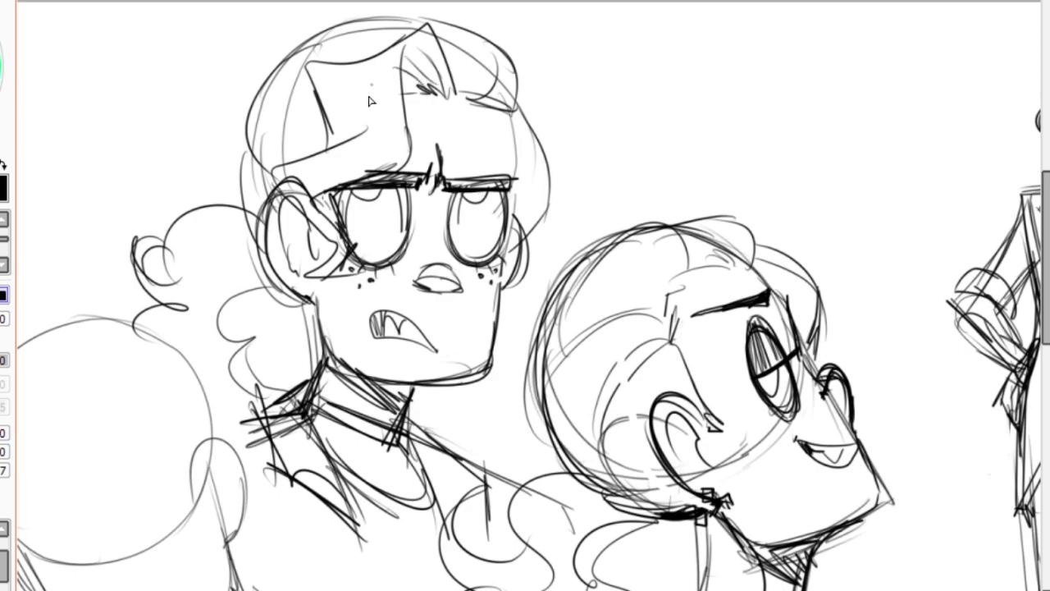
# Draw two oval eyes and thick angled brows on the bald, downturned bust.
pyautogui.moveTo(160, 146); pyautogui.dragTo(193, 40)
pyautogui.scroll(3, 193, 40)
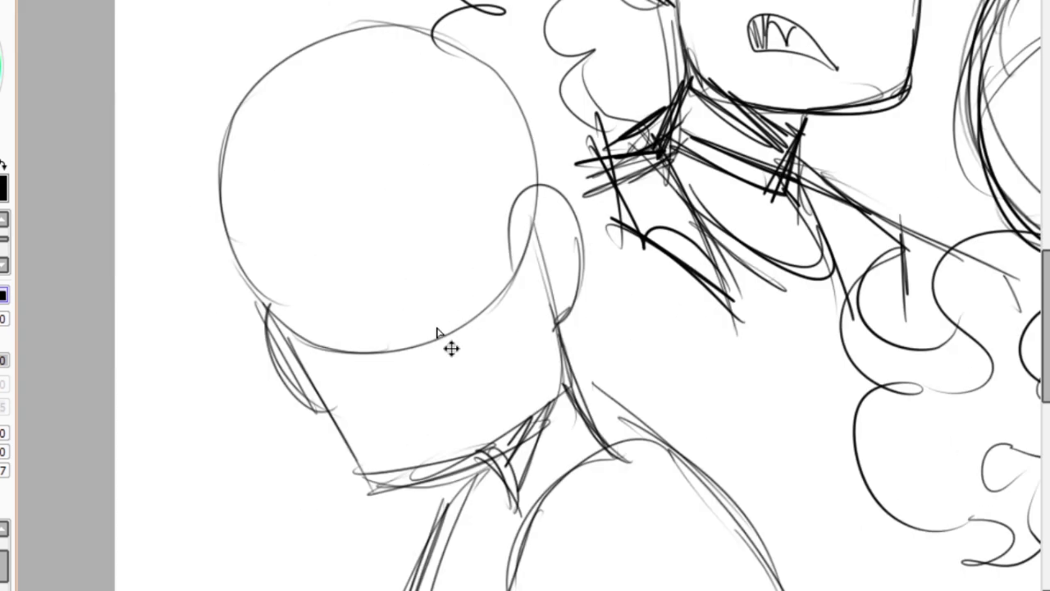
pyautogui.moveTo(432, 222); pyautogui.dragTo(436, 225)
pyautogui.moveTo(316, 272); pyautogui.dragTo(248, 264)
pyautogui.hotkey('ctrl', 'z')
pyautogui.moveTo(365, 251); pyautogui.dragTo(444, 188)
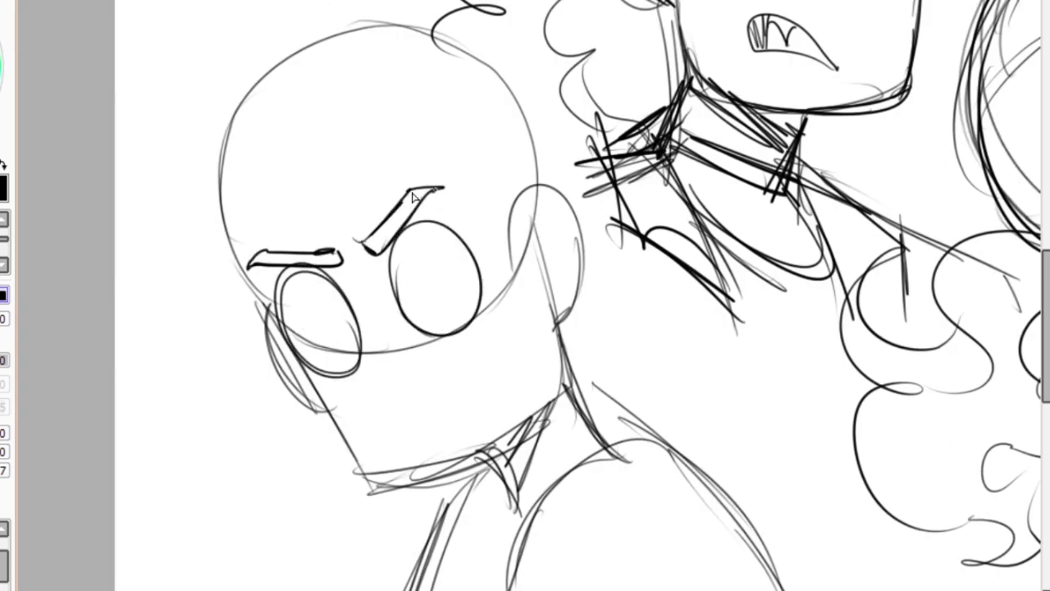
# Thicken the downturned bust's eye outlines and add slanted lower-lid lines with small oval pupils.
pyautogui.moveTo(457, 333); pyautogui.dragTo(486, 246)
pyautogui.moveTo(299, 367); pyautogui.dragTo(358, 335)
pyautogui.moveTo(397, 318); pyautogui.dragTo(484, 283)
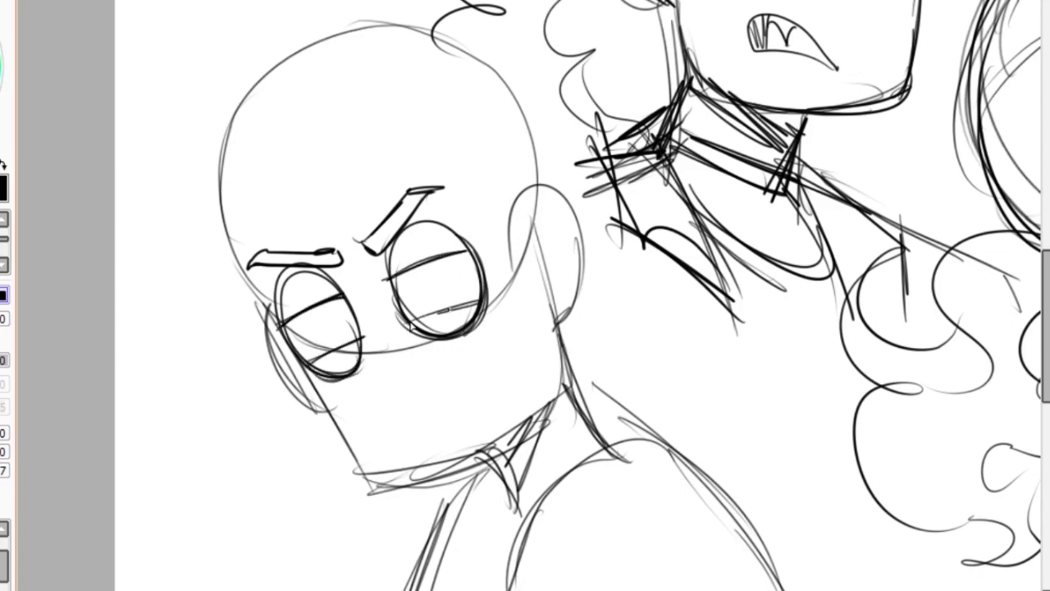
pyautogui.hotkey('ctrl', 'z')
pyautogui.moveTo(397, 318); pyautogui.dragTo(486, 282)
pyautogui.moveTo(452, 270); pyautogui.dragTo(453, 284)
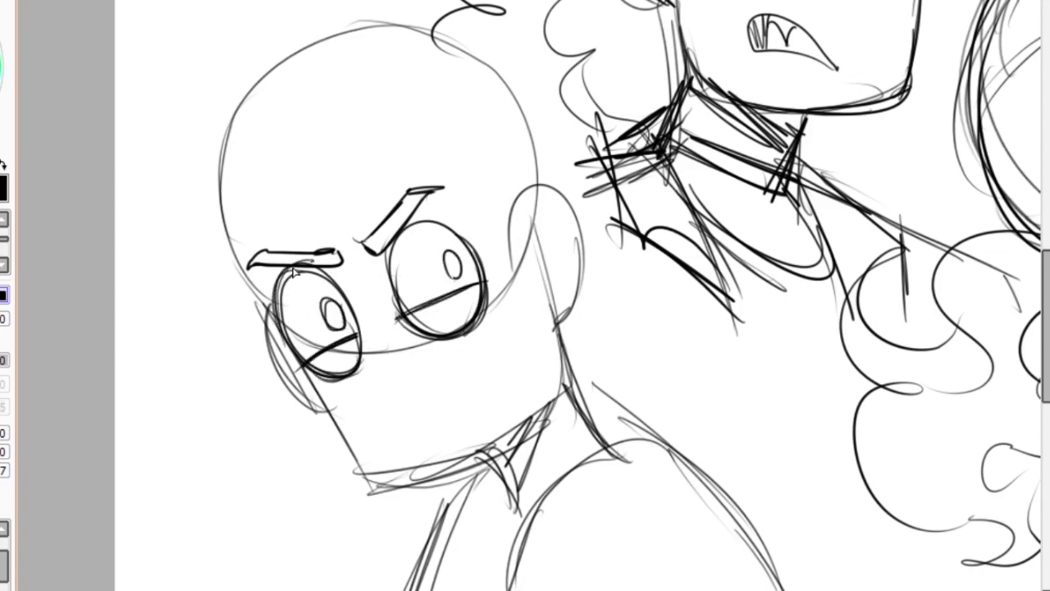
pyautogui.hotkey('ctrl', 'z')
# Draw the downturned bust's wavy mouth and flat nose, and reinforce its ear and jaw outline.
pyautogui.moveTo(355, 446); pyautogui.dragTo(437, 429)
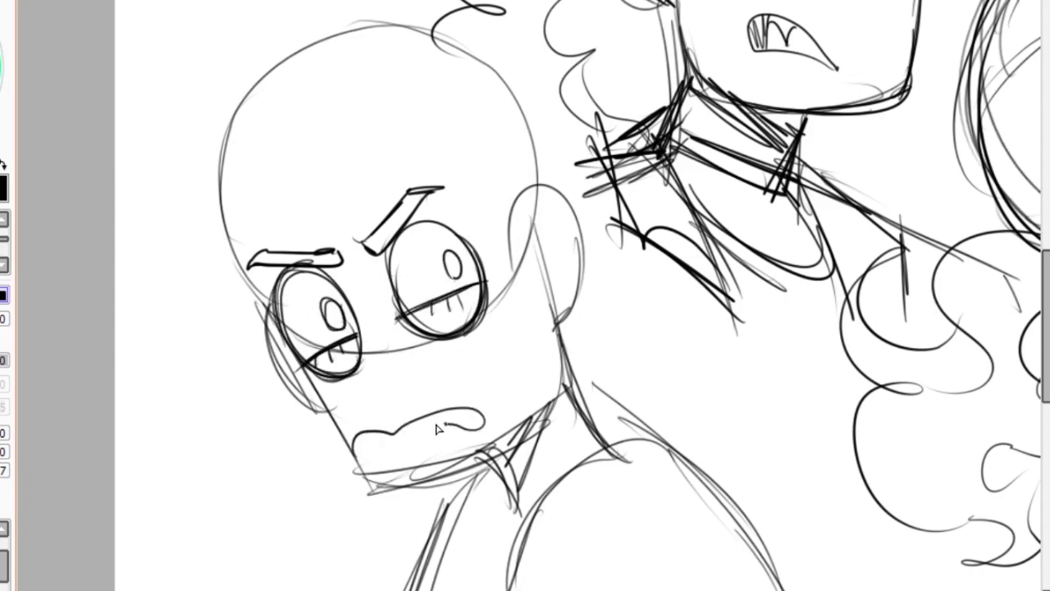
pyautogui.moveTo(368, 359); pyautogui.dragTo(420, 373)
pyautogui.moveTo(499, 246)
pyautogui.mouseDown()
pyautogui.moveTo(572, 277)
pyautogui.moveTo(555, 431)
pyautogui.mouseUp()
pyautogui.moveTo(358, 447); pyautogui.dragTo(551, 411)
# Add vertical blush lines and freckle dots to both cheeks of the downturned bust.
pyautogui.moveTo(345, 377); pyautogui.dragTo(361, 431)
pyautogui.moveTo(491, 312); pyautogui.dragTo(501, 379)
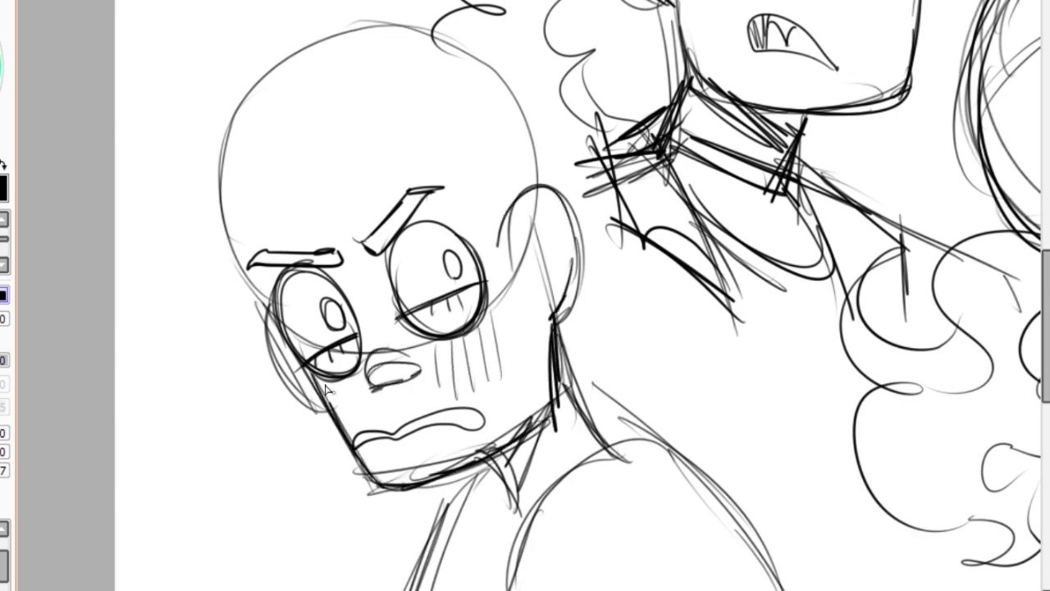
pyautogui.moveTo(358, 373); pyautogui.dragTo(369, 422)
pyautogui.click(473, 345)
# Move the downturned bust's brows closer to its eyes, and shift the selected facial features and mouth upward.
pyautogui.moveTo(410, 246); pyautogui.dragTo(407, 242)
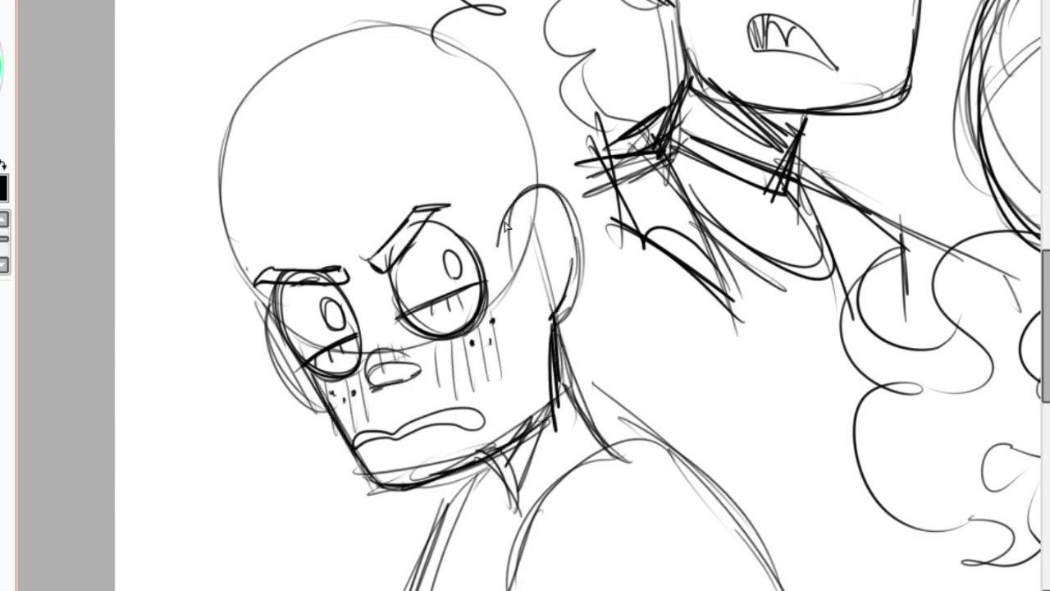
pyautogui.moveTo(493, 246); pyautogui.dragTo(501, 386)
pyautogui.moveTo(386, 345); pyautogui.dragTo(353, 410)
pyautogui.moveTo(427, 279); pyautogui.dragTo(414, 265)
pyautogui.moveTo(420, 384); pyautogui.dragTo(386, 365)
pyautogui.moveTo(487, 390); pyautogui.dragTo(476, 368)
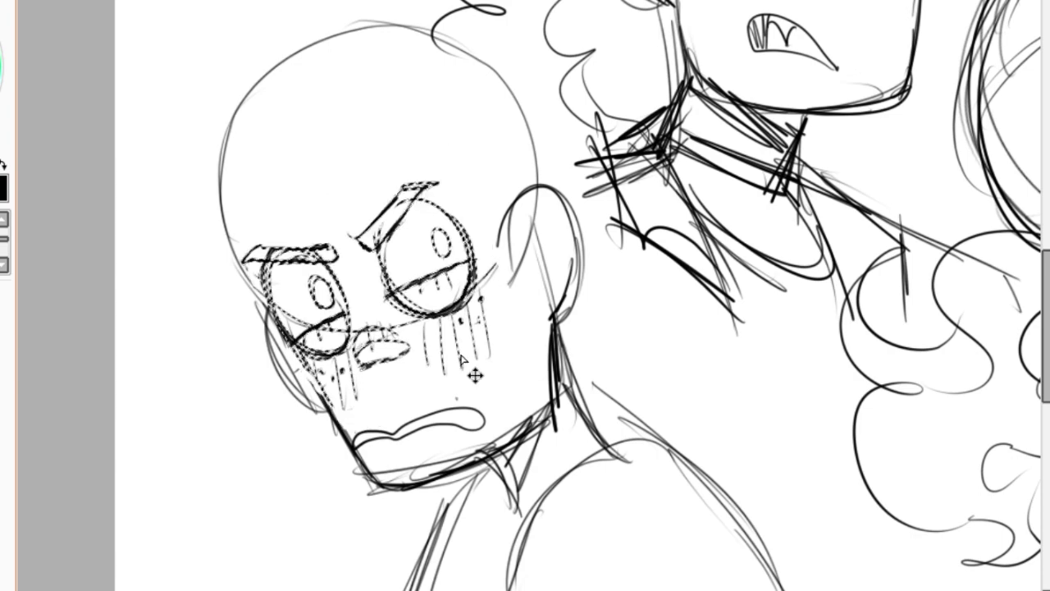
pyautogui.moveTo(353, 352); pyautogui.dragTo(407, 349)
pyautogui.moveTo(345, 415); pyautogui.dragTo(479, 402)
# Shade the neck under the downturned bust's jaw and draw its shirt collar and jacket shoulders.
pyautogui.moveTo(312, 361)
pyautogui.mouseDown()
pyautogui.moveTo(348, 460)
pyautogui.moveTo(517, 484)
pyautogui.moveTo(525, 439)
pyautogui.mouseUp()
pyautogui.scroll(-1, 493, 123)
pyautogui.moveTo(549, 336); pyautogui.dragTo(497, 394)
pyautogui.moveTo(464, 525); pyautogui.dragTo(603, 538)
pyautogui.hotkey('ctrl', 'z')
pyautogui.moveTo(566, 402); pyautogui.dragTo(632, 533)
pyautogui.moveTo(582, 336); pyautogui.dragTo(484, 430)
pyautogui.moveTo(550, 320); pyautogui.dragTo(694, 455)
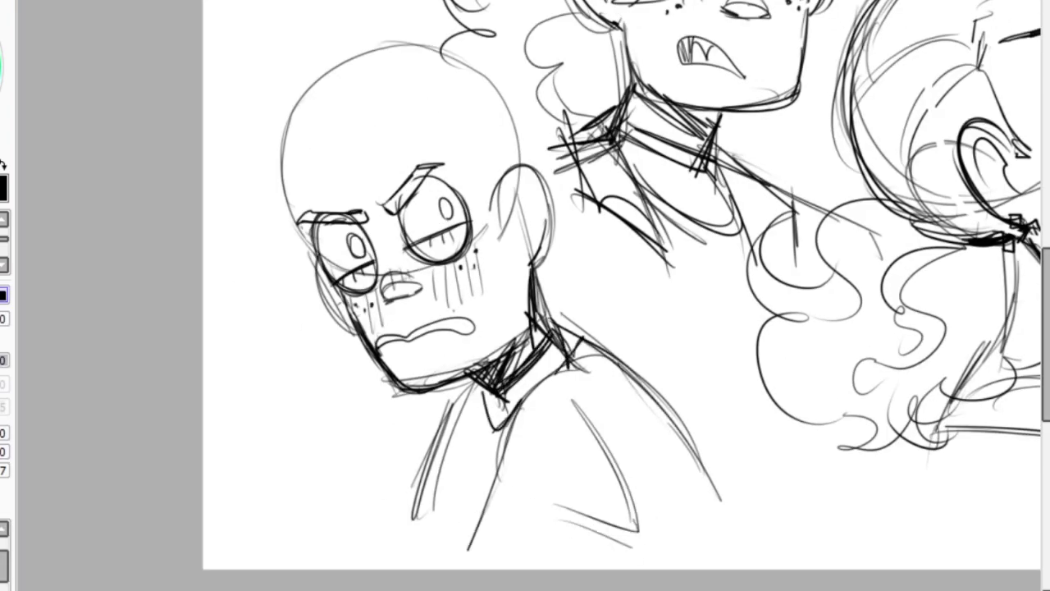
# Draw the downturned bust's hairline with parted, wavy front locks falling beside the brows and ear.
pyautogui.scroll(1, 526, 296)
pyautogui.moveTo(296, 180); pyautogui.dragTo(517, 106)
pyautogui.moveTo(415, 123); pyautogui.dragTo(452, 65)
pyautogui.moveTo(463, 82); pyautogui.dragTo(522, 220)
pyautogui.moveTo(595, 144); pyautogui.dragTo(525, 218)
pyautogui.moveTo(410, 123); pyautogui.dragTo(534, 62)
# Draw spiky outer locks on the face side of the downturned bust and contour the hair around its crown.
pyautogui.moveTo(394, 82); pyautogui.dragTo(287, 271)
pyautogui.moveTo(345, 254); pyautogui.dragTo(238, 377)
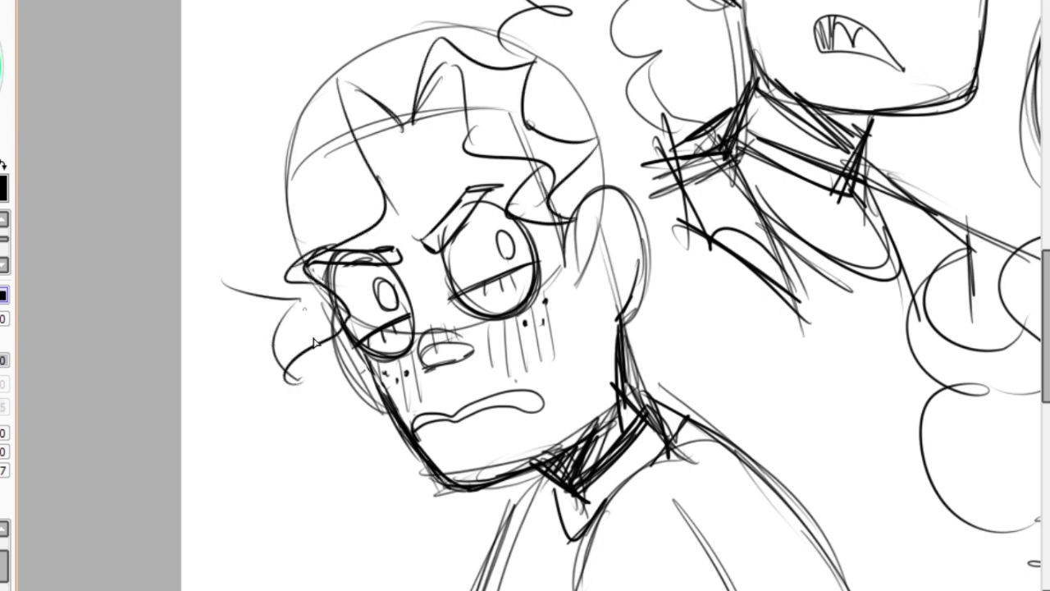
pyautogui.moveTo(271, 164); pyautogui.dragTo(205, 247)
pyautogui.moveTo(238, 115); pyautogui.dragTo(394, 37)
pyautogui.moveTo(435, 115); pyautogui.dragTo(460, 82)
pyautogui.moveTo(369, 61); pyautogui.dragTo(575, 16)
pyautogui.moveTo(591, 62); pyautogui.dragTo(636, 214)
# Draw a large curly ponytail spreading behind the downturned bust's neck and shoulder.
pyautogui.moveTo(649, 238); pyautogui.dragTo(821, 312)
pyautogui.moveTo(858, 280); pyautogui.dragTo(870, 345)
pyautogui.moveTo(624, 206); pyautogui.dragTo(775, 288)
pyautogui.moveTo(755, 197)
pyautogui.mouseDown()
pyautogui.moveTo(903, 443)
pyautogui.moveTo(928, 574)
pyautogui.mouseUp()
pyautogui.moveTo(829, 410); pyautogui.dragTo(640, 344)
# Hatch the downturned bust's lower eyelids, and detail its ear with inner folds and rectangular piercings.
pyautogui.moveTo(379, 353); pyautogui.dragTo(410, 325)
pyautogui.moveTo(470, 310); pyautogui.dragTo(525, 276)
pyautogui.moveTo(574, 225); pyautogui.dragTo(563, 267)
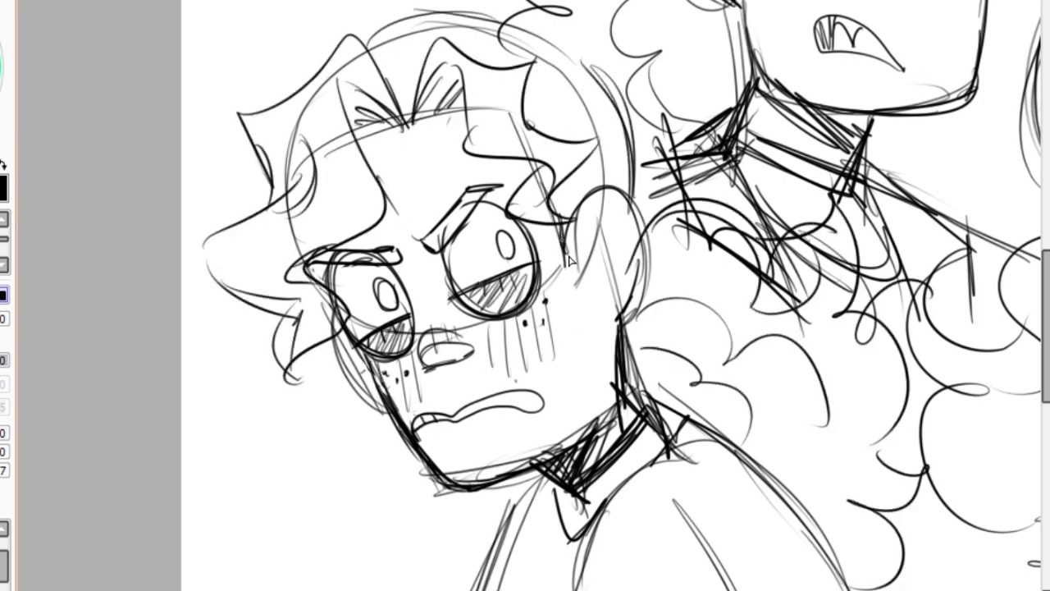
pyautogui.moveTo(579, 205); pyautogui.dragTo(626, 310)
pyautogui.moveTo(595, 213); pyautogui.dragTo(623, 289)
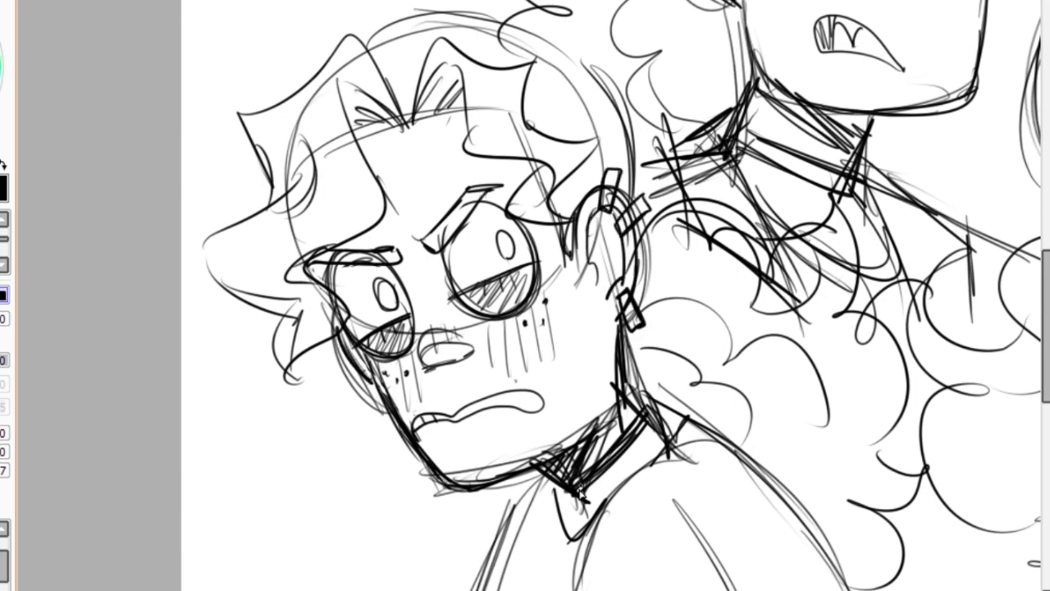
# Fill in the downturned bust's choker and close off the jacket front and bottom edge.
pyautogui.moveTo(578, 492); pyautogui.dragTo(632, 414)
pyautogui.moveTo(369, 435); pyautogui.dragTo(443, 574)
pyautogui.press('-')
pyautogui.moveTo(460, 419)
pyautogui.mouseDown()
pyautogui.moveTo(484, 550)
pyautogui.moveTo(725, 548)
pyautogui.mouseUp()
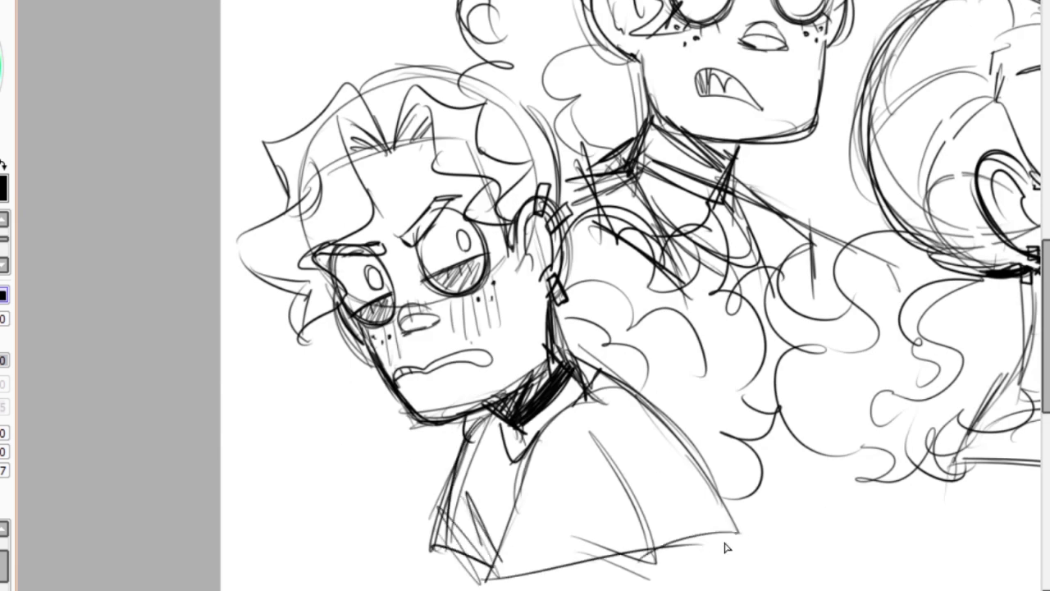
# Reinforce the front-facing bust's eyes and brow line, and add loose strands above its ponytail.
pyautogui.press('-')
pyautogui.press('+')
pyautogui.moveTo(738, 246); pyautogui.dragTo(270, 340)
pyautogui.moveTo(326, 195); pyautogui.dragTo(321, 265)
pyautogui.moveTo(466, 212); pyautogui.dragTo(469, 298)
pyautogui.moveTo(493, 197); pyautogui.dragTo(484, 312)
pyautogui.moveTo(295, 205)
pyautogui.mouseDown()
pyautogui.moveTo(474, 193)
pyautogui.moveTo(468, 169)
pyautogui.mouseUp()
pyautogui.moveTo(369, 156); pyautogui.dragTo(484, 205)
pyautogui.press('-')
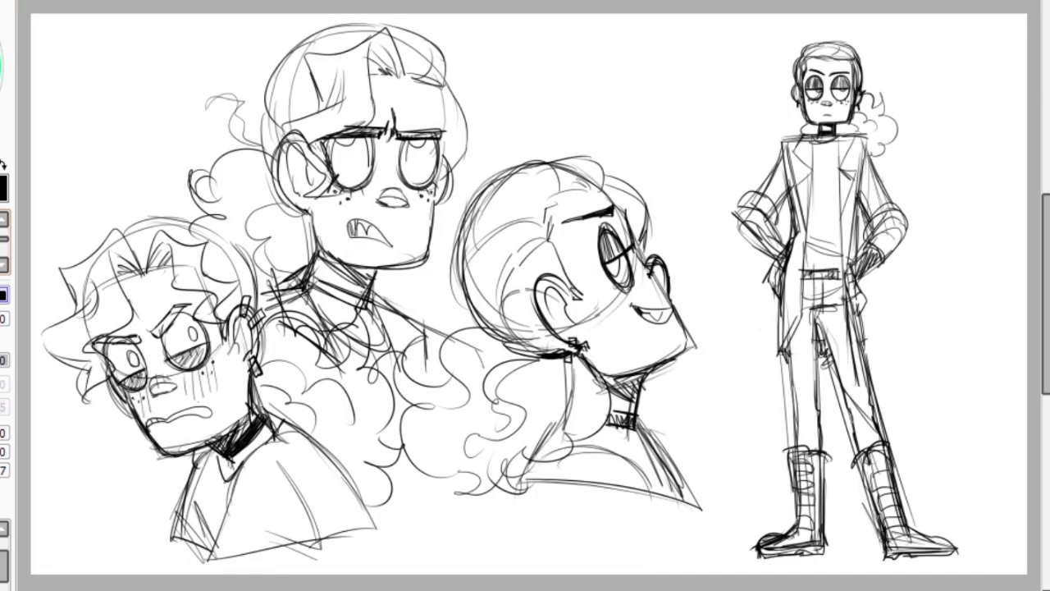
# Ink the full-body figure's jaw, hairline, outer hair and ears with earrings over the faded sketch.
pyautogui.press('+')
pyautogui.press('+')
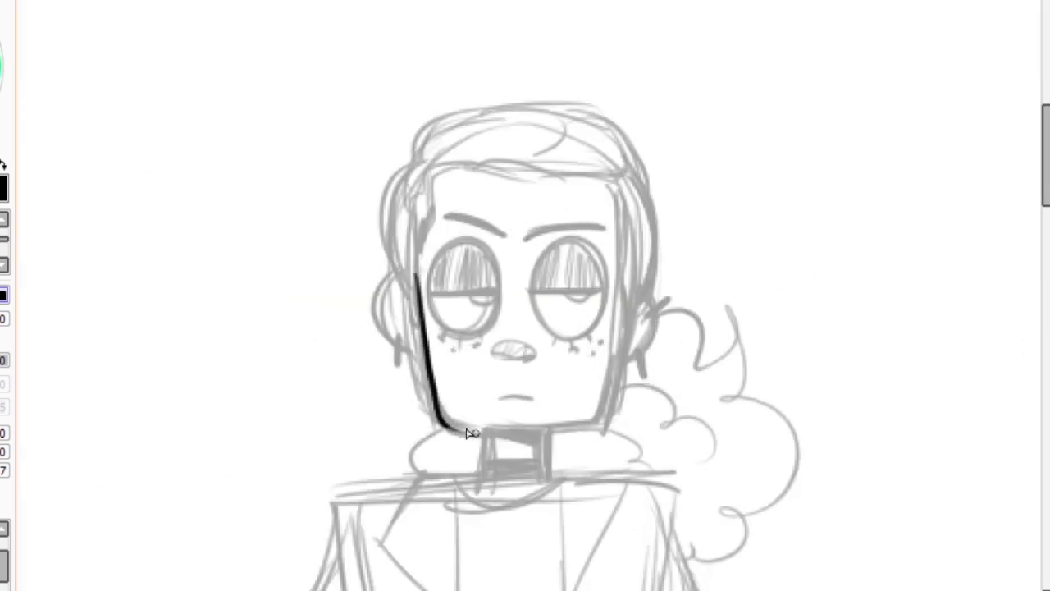
pyautogui.moveTo(416, 273); pyautogui.dragTo(615, 239)
pyautogui.hotkey('ctrl', 'z')
pyautogui.moveTo(611, 407)
pyautogui.mouseDown()
pyautogui.moveTo(618, 347)
pyautogui.moveTo(481, 165)
pyautogui.moveTo(428, 177)
pyautogui.moveTo(393, 270)
pyautogui.moveTo(649, 328)
pyautogui.moveTo(418, 329)
pyautogui.mouseUp()
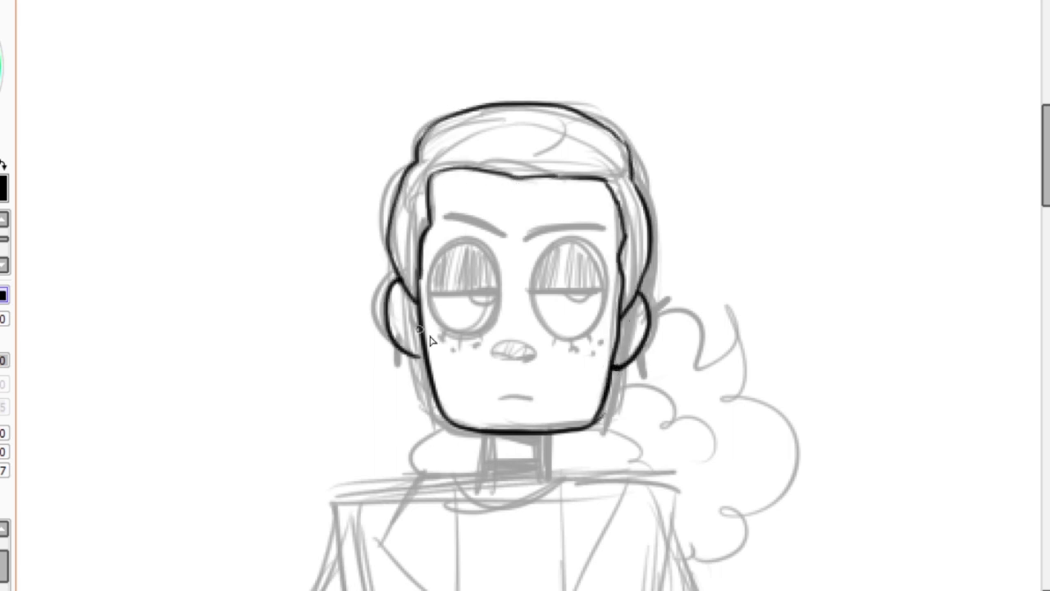
pyautogui.press('+')
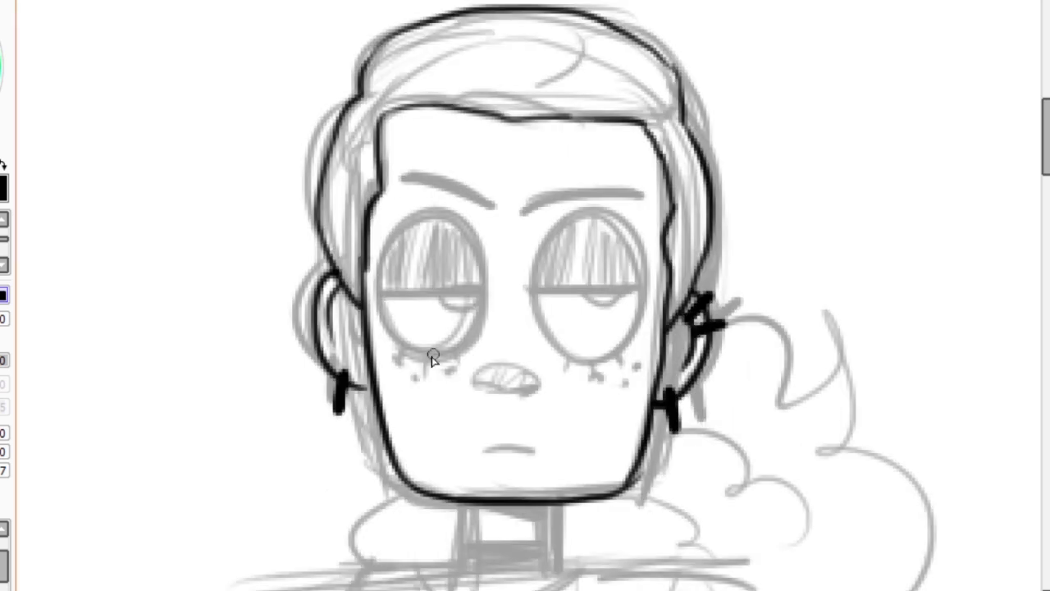
# Ink the full-body figure's oval eyes with heavy straight lids, half-hidden pupils and thick brows.
pyautogui.moveTo(433, 210); pyautogui.dragTo(431, 212)
pyautogui.hotkey('ctrl', 'z')
pyautogui.moveTo(380, 291); pyautogui.dragTo(481, 300)
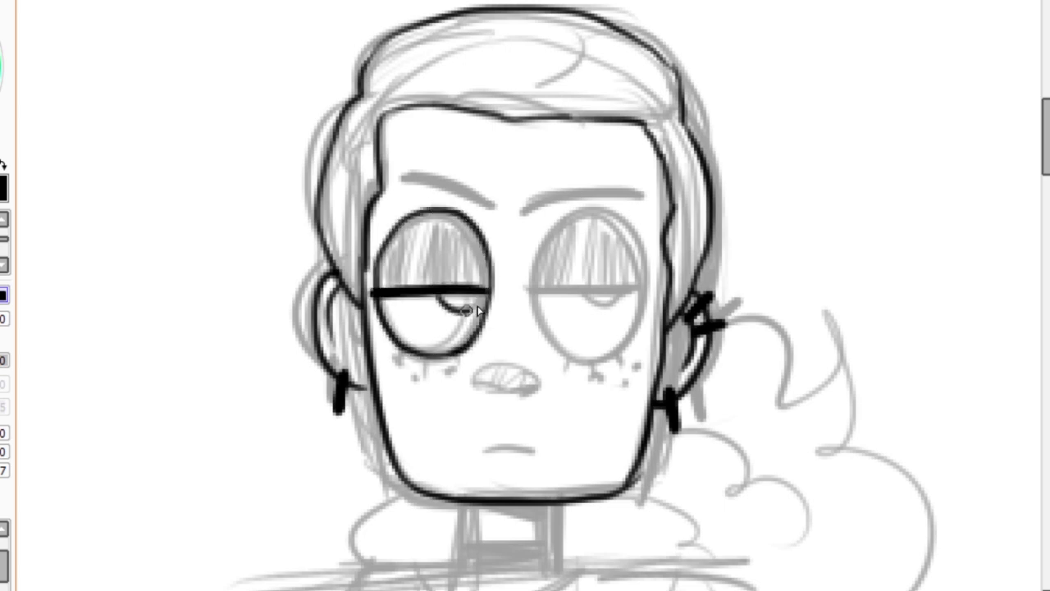
pyautogui.moveTo(386, 171)
pyautogui.mouseDown()
pyautogui.moveTo(494, 207)
pyautogui.moveTo(650, 201)
pyautogui.mouseUp()
pyautogui.moveTo(556, 356); pyautogui.dragTo(559, 359)
pyautogui.moveTo(526, 288); pyautogui.dragTo(649, 287)
pyautogui.moveTo(586, 299); pyautogui.dragTo(626, 300)
# Ink the full-body figure's flat nose and small downturned mouth.
pyautogui.moveTo(477, 383)
pyautogui.mouseDown()
pyautogui.moveTo(519, 392)
pyautogui.moveTo(486, 389)
pyautogui.mouseUp()
pyautogui.hotkey('ctrl', 'z')
pyautogui.moveTo(485, 450); pyautogui.dragTo(535, 453)
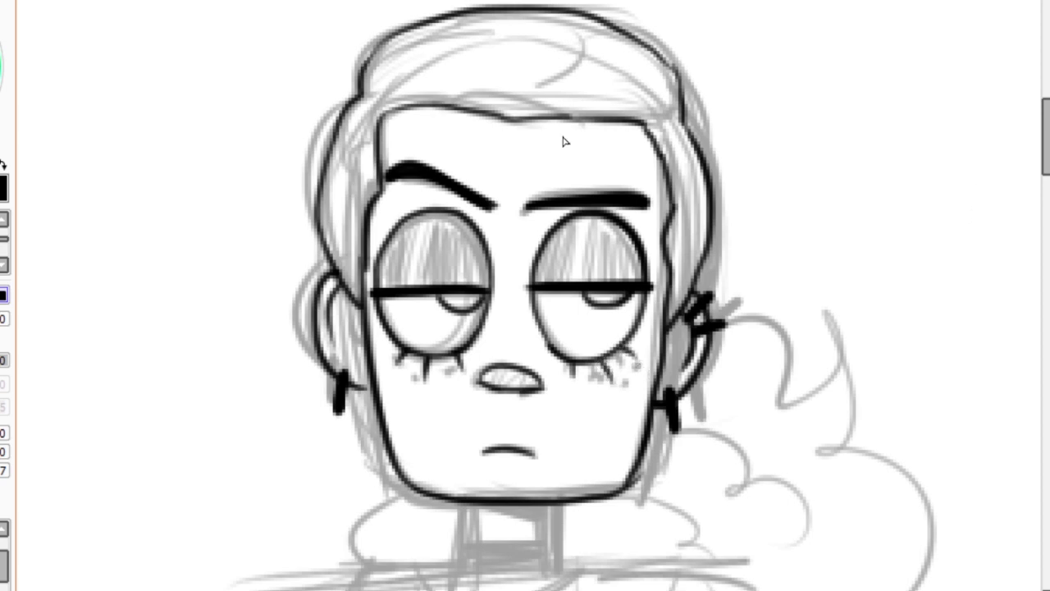
# Ink the inner lock lines on the top and sides of the full-body figure's hair.
pyautogui.moveTo(542, 91); pyautogui.dragTo(612, 33)
pyautogui.moveTo(648, 90); pyautogui.dragTo(691, 297)
pyautogui.moveTo(370, 197); pyautogui.dragTo(329, 246)
# Ink the full-body figure's neck sides and the bands of its choker.
pyautogui.press('-')
pyautogui.moveTo(499, 425); pyautogui.dragTo(406, 309)
pyautogui.moveTo(406, 307); pyautogui.dragTo(408, 360)
pyautogui.moveTo(464, 308); pyautogui.dragTo(465, 352)
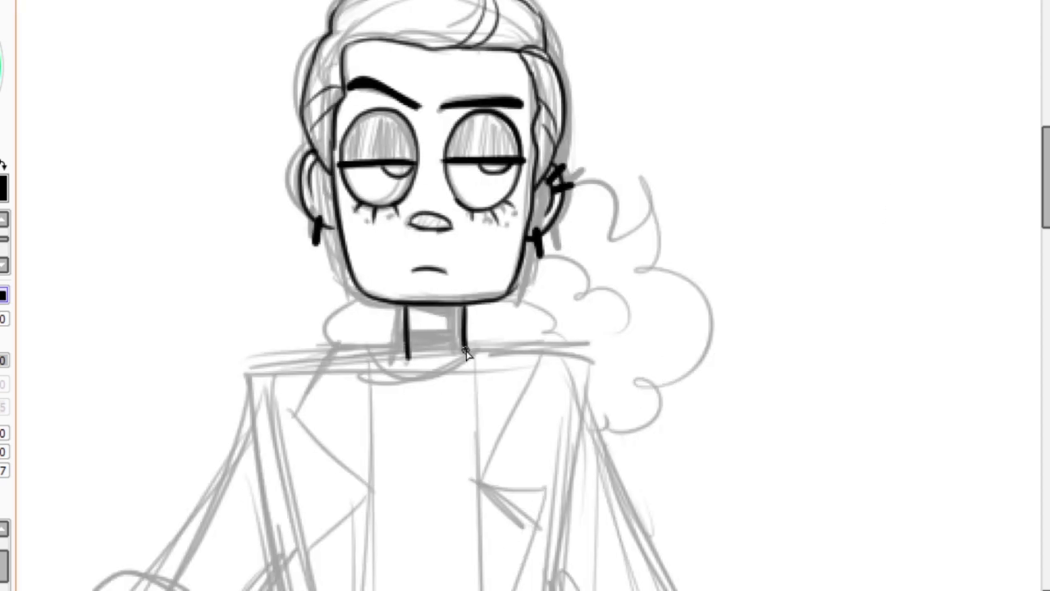
pyautogui.moveTo(416, 315)
pyautogui.mouseDown()
pyautogui.moveTo(460, 310)
pyautogui.moveTo(465, 320)
pyautogui.mouseUp()
pyautogui.moveTo(402, 331); pyautogui.dragTo(463, 334)
# Ink the full-body figure's neckline, shoulder and sleeve down to the rolled cuff on its left-side arm.
pyautogui.moveTo(468, 344)
pyautogui.mouseDown()
pyautogui.moveTo(400, 346)
pyautogui.moveTo(223, 460)
pyautogui.moveTo(139, 566)
pyautogui.mouseUp()
pyautogui.press('-')
pyautogui.press('+')
pyautogui.moveTo(261, 261)
pyautogui.mouseDown()
pyautogui.moveTo(394, 227)
pyautogui.moveTo(381, 324)
pyautogui.mouseUp()
pyautogui.moveTo(382, 345); pyautogui.dragTo(264, 254)
# Ink the left-side forearm and the hand resting on the hip, and add fold lines to the rolled cuff.
pyautogui.moveTo(383, 347); pyautogui.dragTo(439, 439)
pyautogui.scroll(-2, 412, 391)
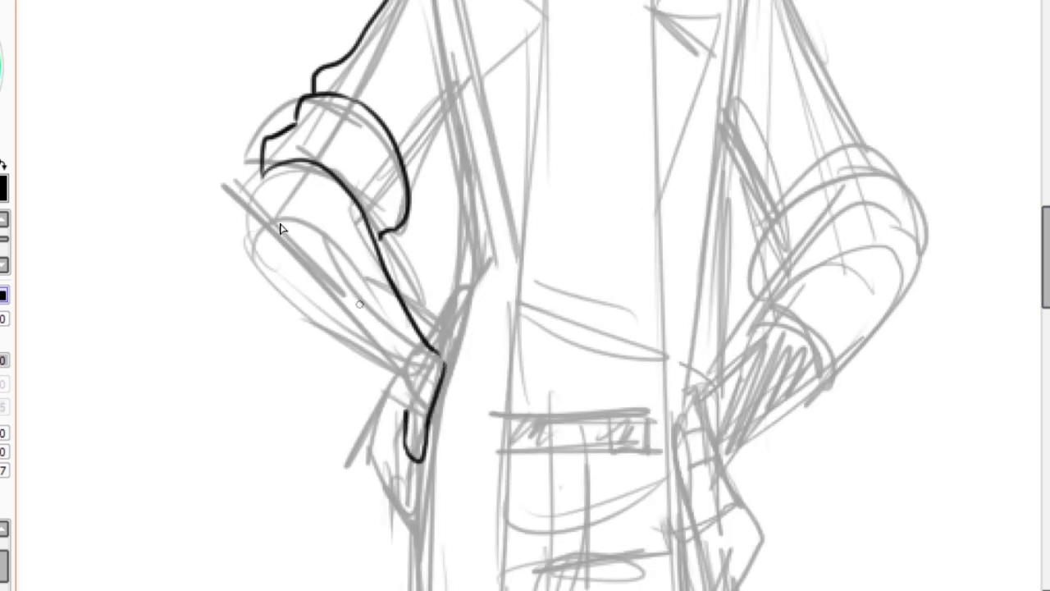
pyautogui.moveTo(262, 177)
pyautogui.mouseDown()
pyautogui.moveTo(396, 378)
pyautogui.moveTo(409, 517)
pyautogui.mouseUp()
pyautogui.hotkey('ctrl', 'z')
pyautogui.moveTo(386, 440); pyautogui.dragTo(420, 530)
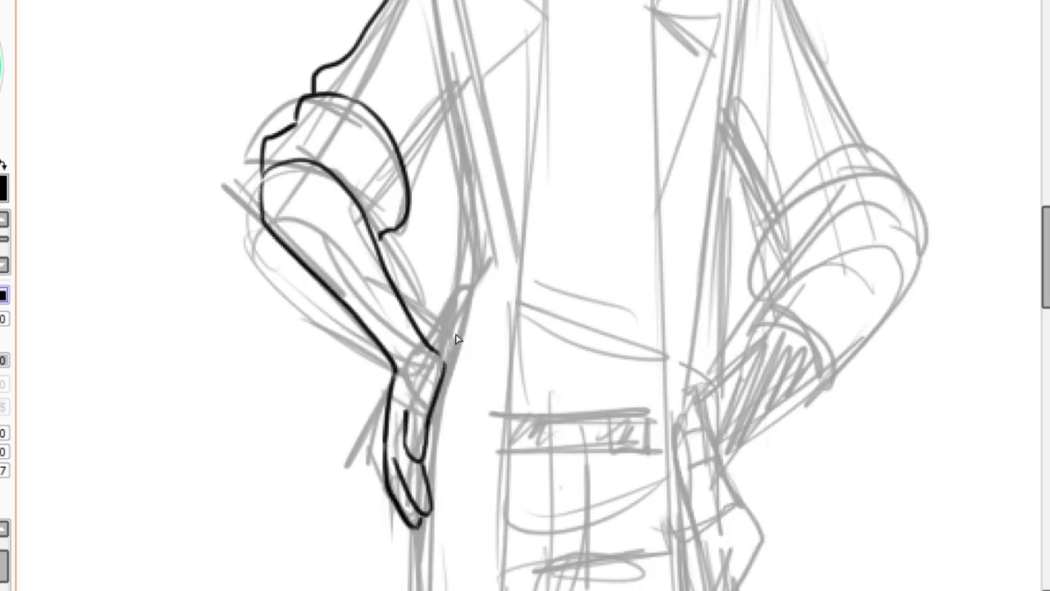
pyautogui.moveTo(264, 177); pyautogui.dragTo(386, 242)
pyautogui.moveTo(297, 139); pyautogui.dragTo(353, 120)
# Select the inked left-side forearm and hand and transform them to adjust their length and placement.
pyautogui.press('-')
pyautogui.press('-')
pyautogui.press('+')
pyautogui.scroll(-3, 525, 296)
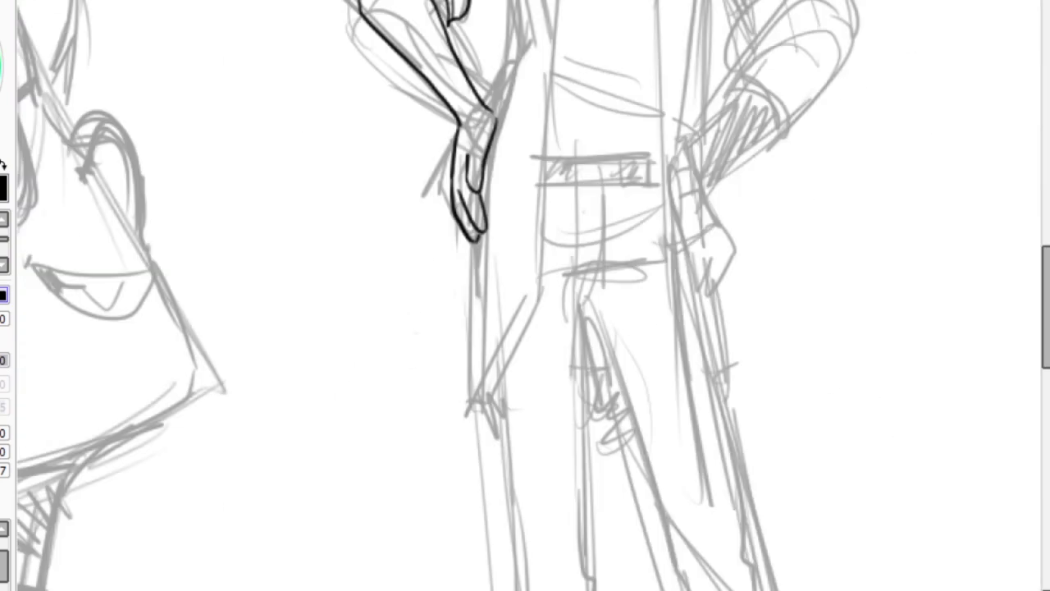
pyautogui.scroll(4, 525, 295)
pyautogui.moveTo(234, 172)
pyautogui.mouseDown()
pyautogui.moveTo(411, 394)
pyautogui.moveTo(369, 270)
pyautogui.mouseUp()
pyautogui.hotkey('ctrl', 't')
pyautogui.press('Return')
pyautogui.scroll(3, 525, 295)
pyautogui.hscroll(2, 526, 296)
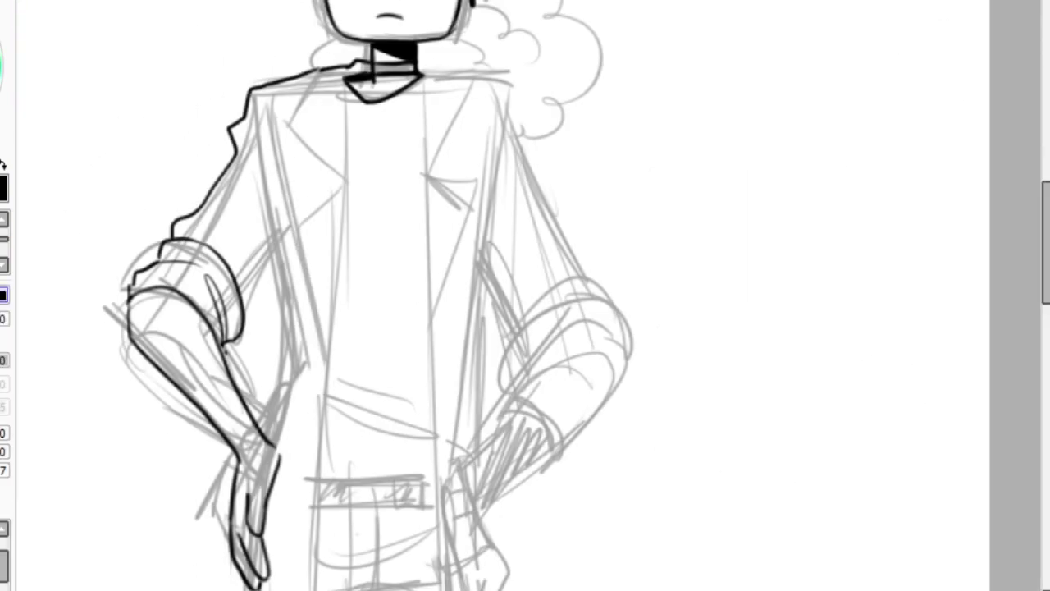
# Ink the opposite shoulder and sleeve of the full-body figure, including the rolled cuff and its folds.
pyautogui.moveTo(427, 62)
pyautogui.mouseDown()
pyautogui.moveTo(537, 168)
pyautogui.moveTo(600, 273)
pyautogui.mouseUp()
pyautogui.moveTo(566, 283); pyautogui.dragTo(628, 337)
pyautogui.moveTo(529, 369); pyautogui.dragTo(575, 288)
pyautogui.moveTo(505, 322); pyautogui.dragTo(490, 261)
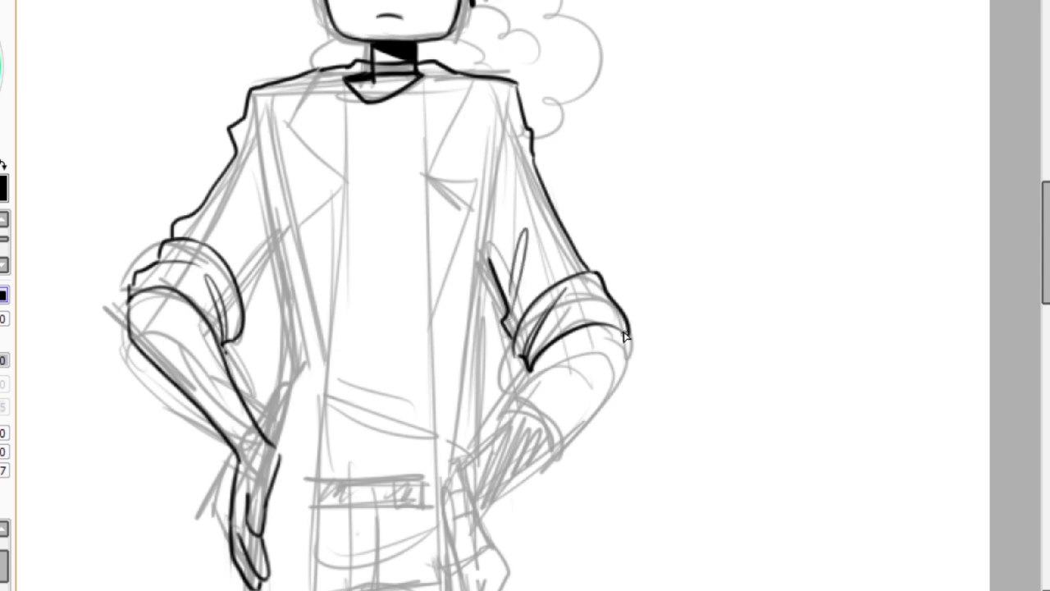
# Ink the right-side forearm down to the wrist and the hand with its fingers resting on the hip.
pyautogui.moveTo(630, 333); pyautogui.dragTo(476, 509)
pyautogui.moveTo(530, 371); pyautogui.dragTo(464, 459)
pyautogui.moveTo(477, 509); pyautogui.dragTo(502, 574)
pyautogui.scroll(-3, 492, 493)
pyautogui.moveTo(454, 322)
pyautogui.mouseDown()
pyautogui.moveTo(458, 439)
pyautogui.moveTo(498, 429)
pyautogui.mouseUp()
pyautogui.moveTo(468, 408); pyautogui.dragTo(472, 417)
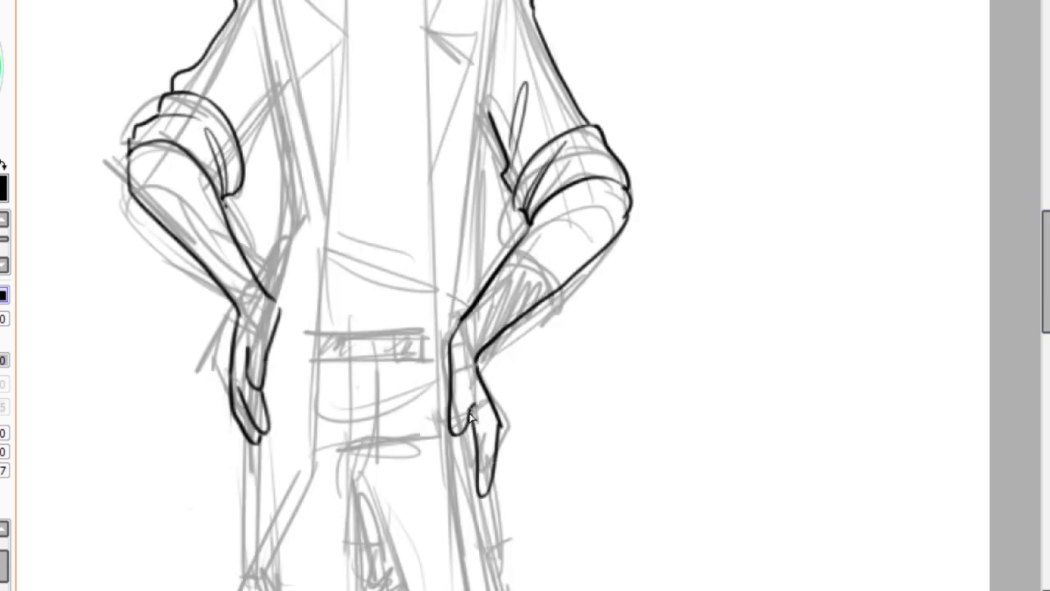
# Rework the right-side wrist outline and add a solid black wristband to the forearm.
pyautogui.moveTo(480, 328); pyautogui.dragTo(502, 425)
pyautogui.hotkey('ctrl', 'z')
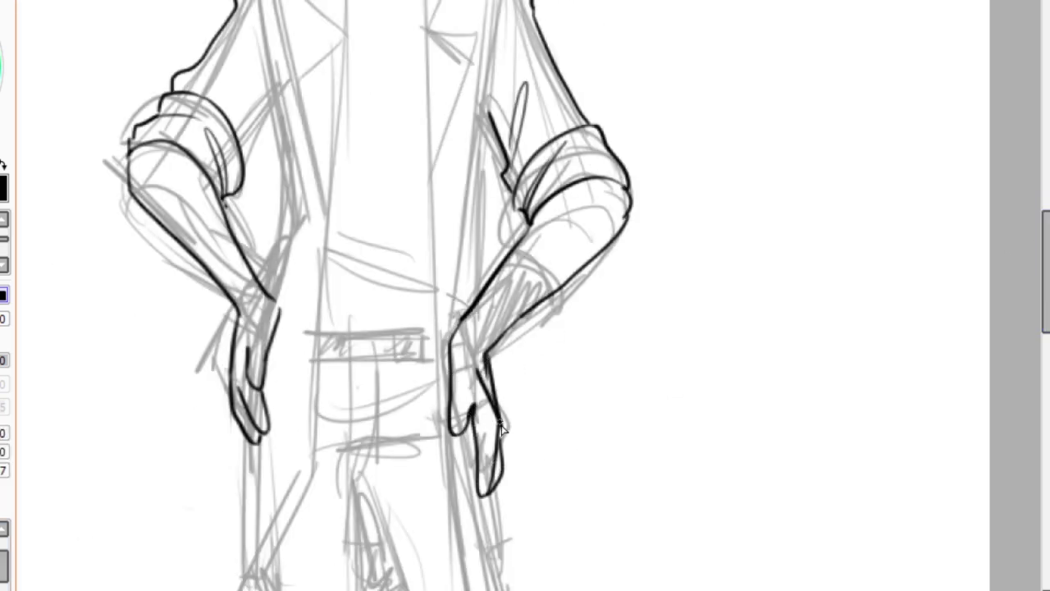
pyautogui.press('e')
pyautogui.click(546, 289)
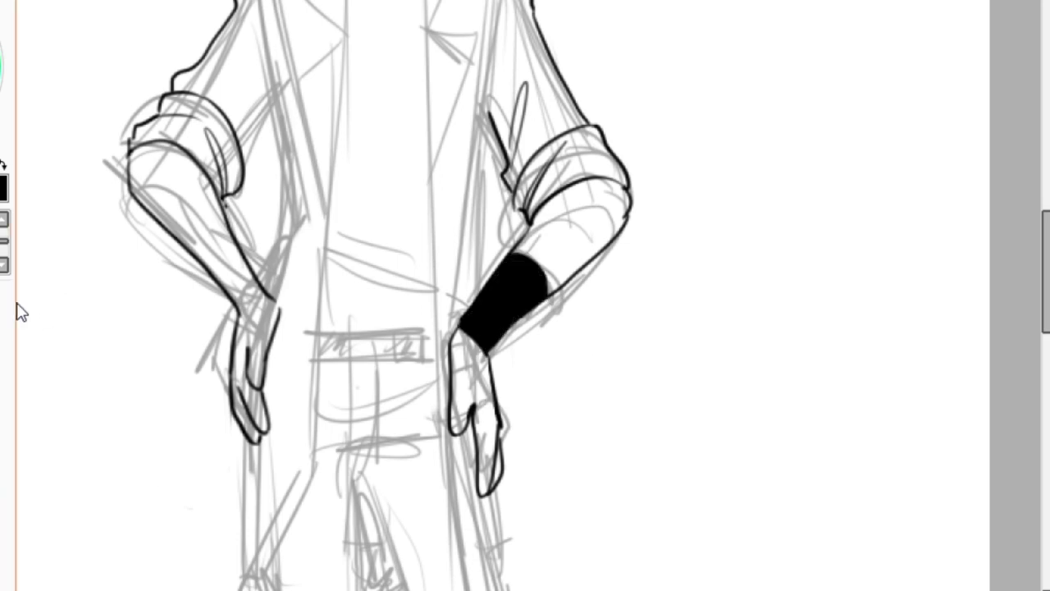
# Transform the right-side hand to shorten it and fill the fingernails of both hands with solid black.
pyautogui.scroll(-5, 525, 296)
pyautogui.scroll(5, 249, 394)
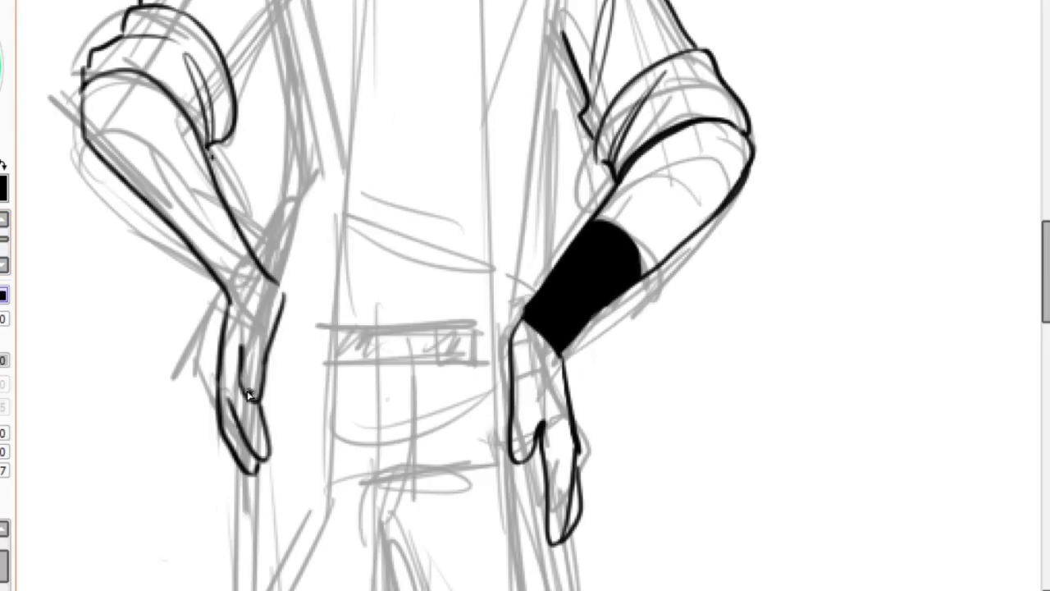
pyautogui.moveTo(572, 531)
pyautogui.mouseDown()
pyautogui.moveTo(582, 499)
pyautogui.moveTo(586, 515)
pyautogui.mouseUp()
pyautogui.hotkey('ctrl', 't')
pyautogui.press('Return')
pyautogui.scroll(-3, 572, 353)
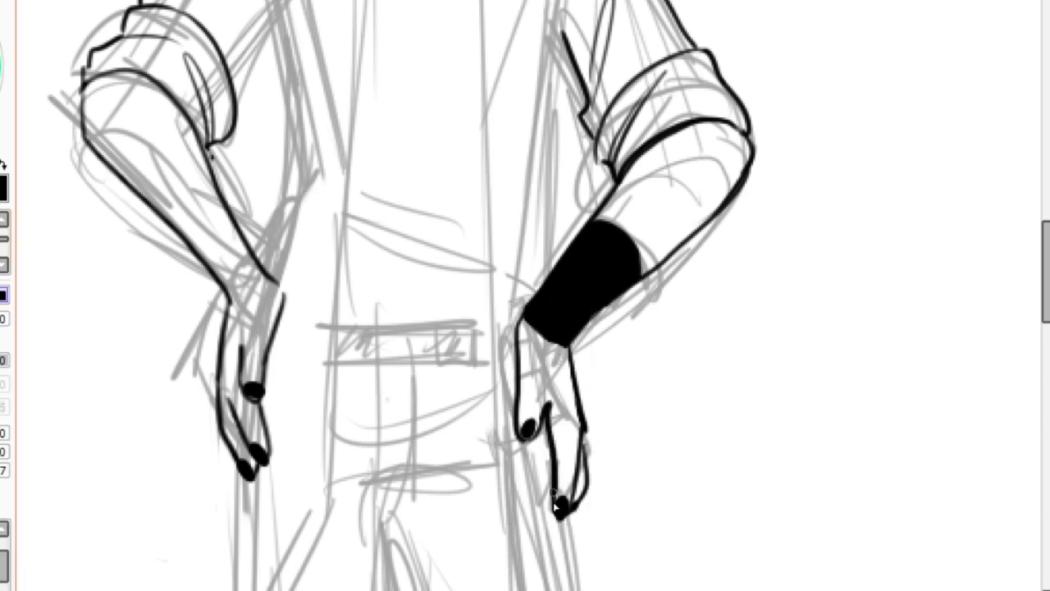
# Ink the full-body figure's long coat: its left-side front edge, both side seams and the angled lower hem.
pyautogui.scroll(5, 525, 295)
pyautogui.scroll(2, 368, 241)
pyautogui.moveTo(405, 184); pyautogui.dragTo(355, 588)
pyautogui.moveTo(311, 58); pyautogui.dragTo(333, 361)
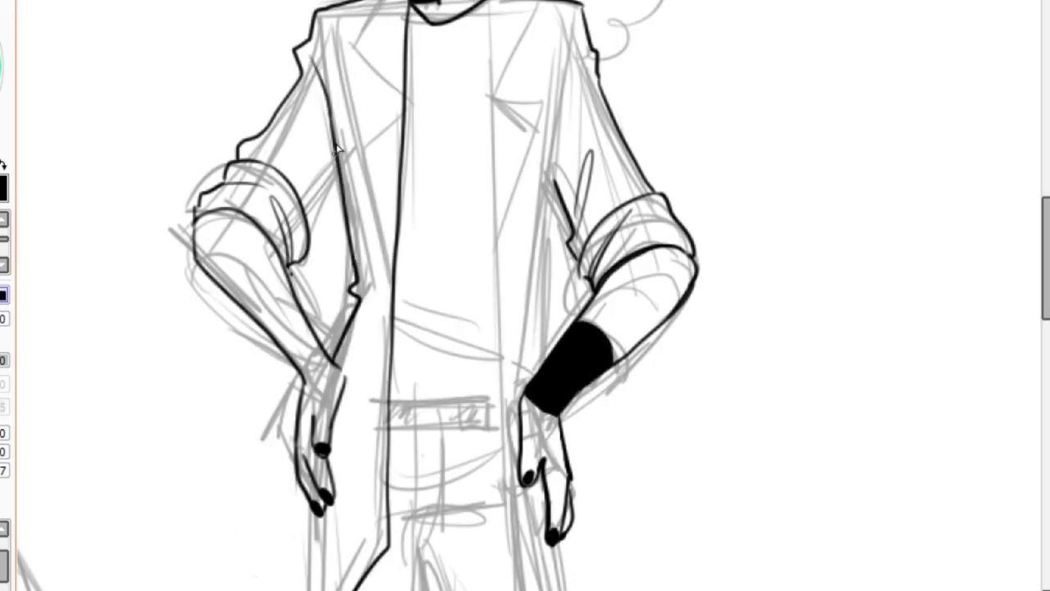
pyautogui.moveTo(343, 95); pyautogui.dragTo(312, 244)
pyautogui.moveTo(570, 67); pyautogui.dragTo(536, 369)
pyautogui.scroll(-3, 320, 349)
pyautogui.moveTo(320, 348); pyautogui.dragTo(311, 517)
pyautogui.moveTo(513, 386); pyautogui.dragTo(570, 480)
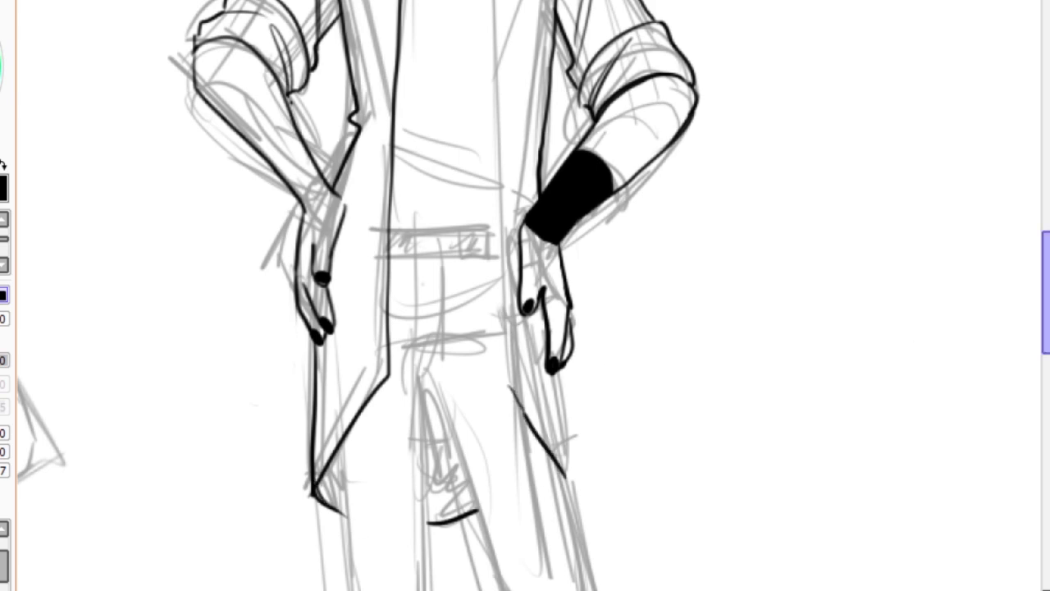
# Ink the coat's right-side front edge and the notched lapels on both sides of the chest.
pyautogui.scroll(3, 502, 457)
pyautogui.scroll(3, 503, 458)
pyautogui.moveTo(496, 144); pyautogui.dragTo(492, 402)
pyautogui.moveTo(494, 111); pyautogui.dragTo(493, 402)
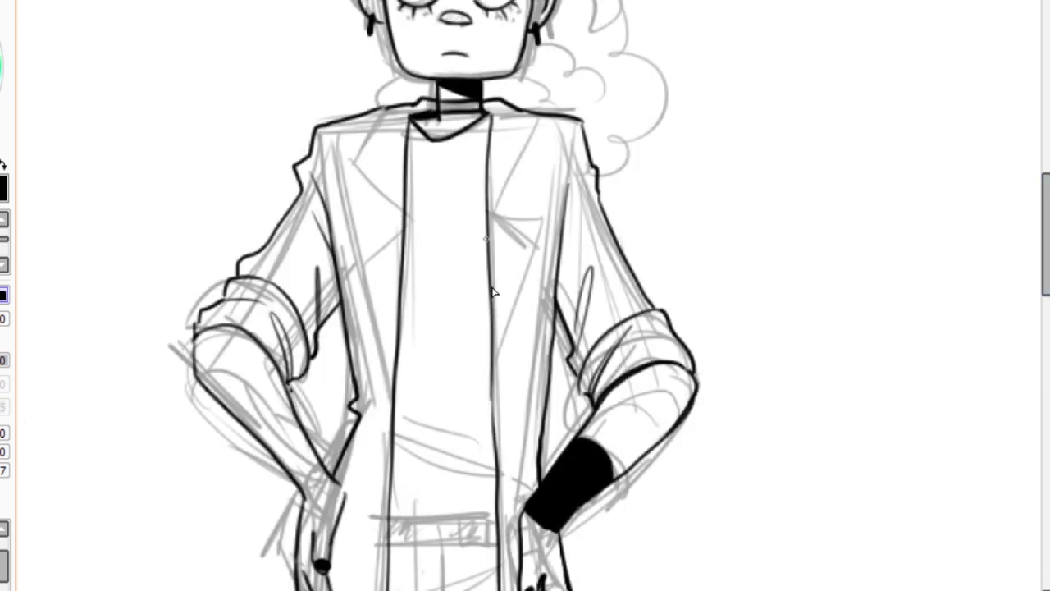
pyautogui.moveTo(538, 271); pyautogui.dragTo(494, 418)
pyautogui.moveTo(541, 136); pyautogui.dragTo(530, 287)
pyautogui.moveTo(406, 226); pyautogui.dragTo(357, 164)
pyautogui.moveTo(386, 106); pyautogui.dragTo(357, 169)
# Ink the shirt folds at the waist, a solid black belt with its buckle, and the trouser fly and hip creases.
pyautogui.moveTo(402, 219)
pyautogui.mouseDown()
pyautogui.moveTo(359, 414)
pyautogui.moveTo(478, 439)
pyautogui.mouseUp()
pyautogui.moveTo(402, 435); pyautogui.dragTo(493, 473)
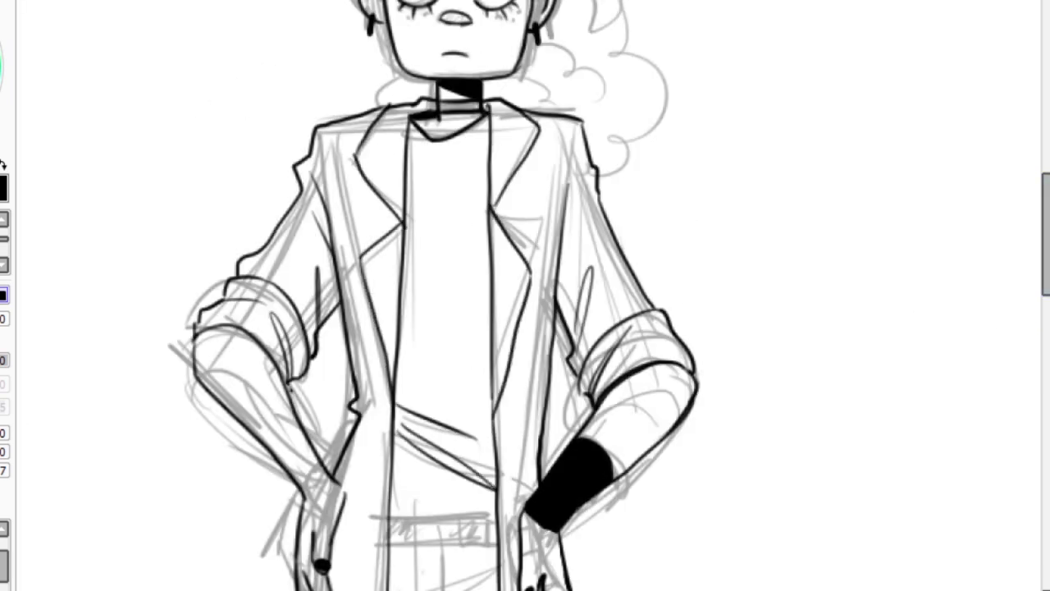
pyautogui.scroll(-6, 492, 326)
pyautogui.moveTo(361, 129); pyautogui.dragTo(464, 139)
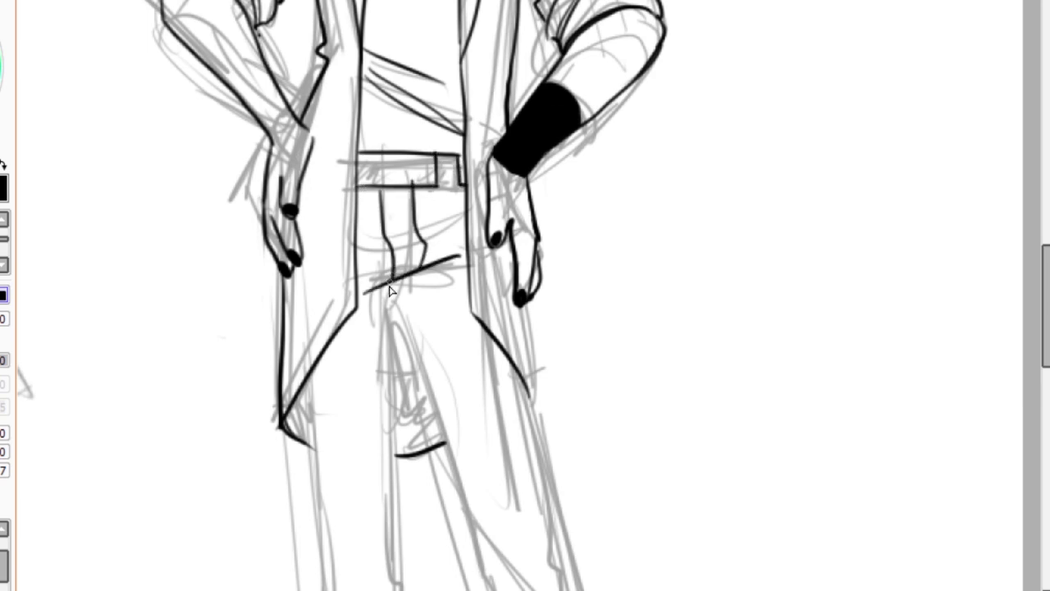
pyautogui.moveTo(371, 250); pyautogui.dragTo(445, 219)
pyautogui.moveTo(360, 158); pyautogui.dragTo(448, 187)
# Ink both trouser legs from the coat hem to the boot tops, including the diagonal knee folds.
pyautogui.hotkey('ctrl', '-')
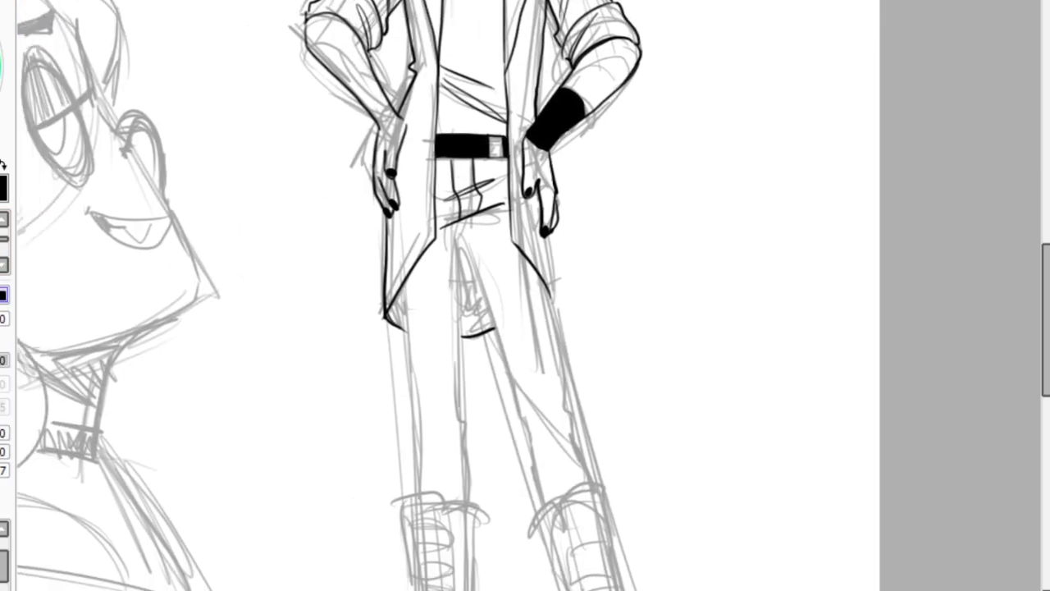
pyautogui.moveTo(320, 246); pyautogui.dragTo(333, 449)
pyautogui.moveTo(373, 192)
pyautogui.mouseDown()
pyautogui.moveTo(386, 427)
pyautogui.moveTo(375, 212)
pyautogui.moveTo(443, 347)
pyautogui.mouseUp()
pyautogui.hotkey('ctrl', 'z')
pyautogui.hotkey('ctrl', 'z')
pyautogui.moveTo(380, 176)
pyautogui.mouseDown()
pyautogui.moveTo(450, 397)
pyautogui.moveTo(456, 464)
pyautogui.mouseUp()
pyautogui.moveTo(517, 430); pyautogui.dragTo(463, 256)
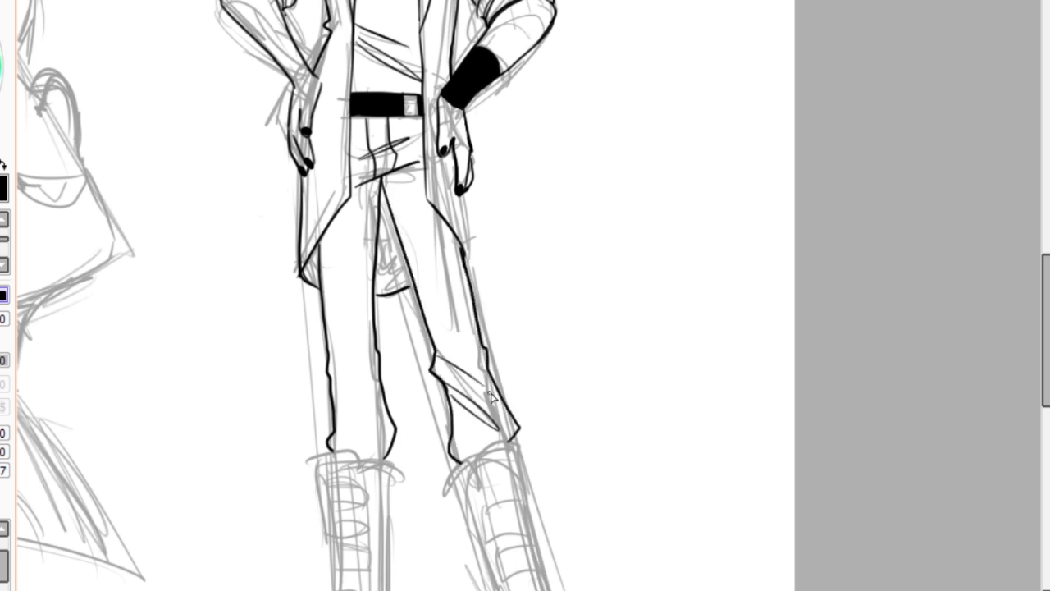
# Fill the inside of the coat visible behind and beside the legs with solid black.
pyautogui.click(378, 297)
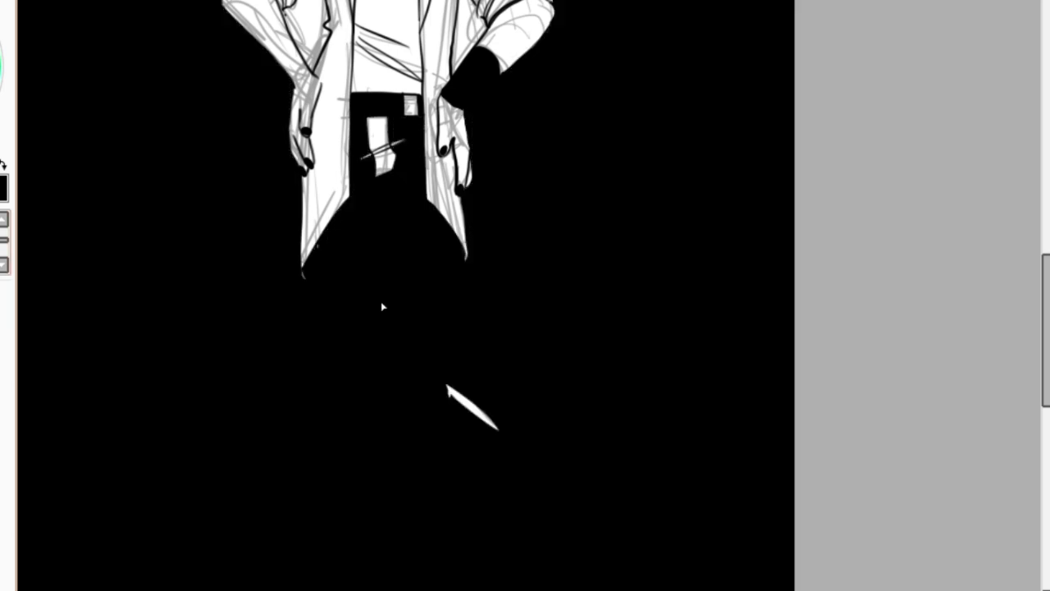
pyautogui.hotkey('ctrl', 'z')
pyautogui.click(395, 246)
# Ink both tall boots with their cuffs, stacked front straps, rounded toes and treaded soles.
pyautogui.scroll(-3, 345, 444)
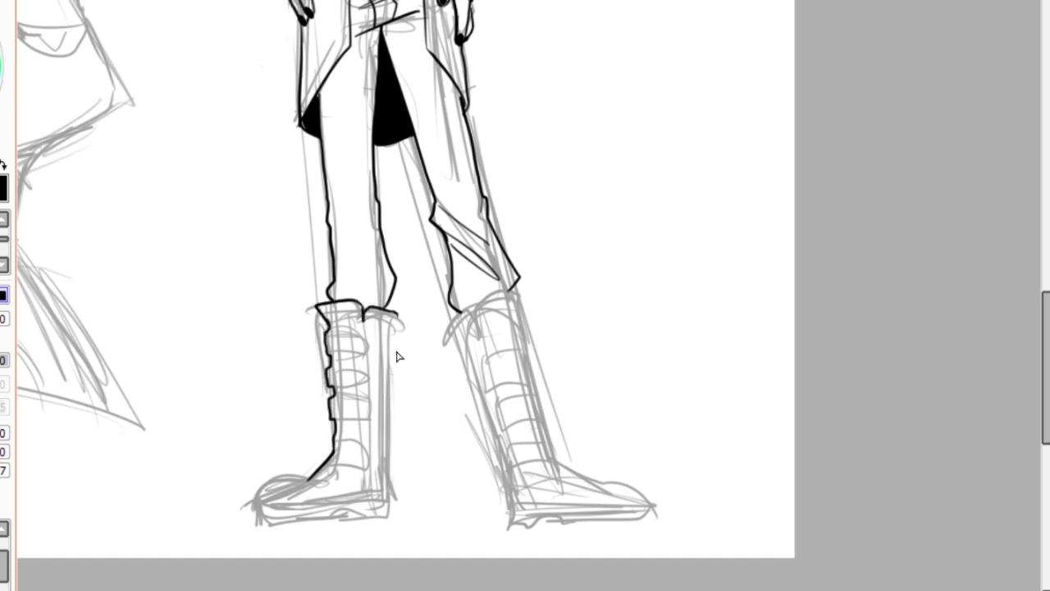
pyautogui.moveTo(399, 317); pyautogui.dragTo(382, 456)
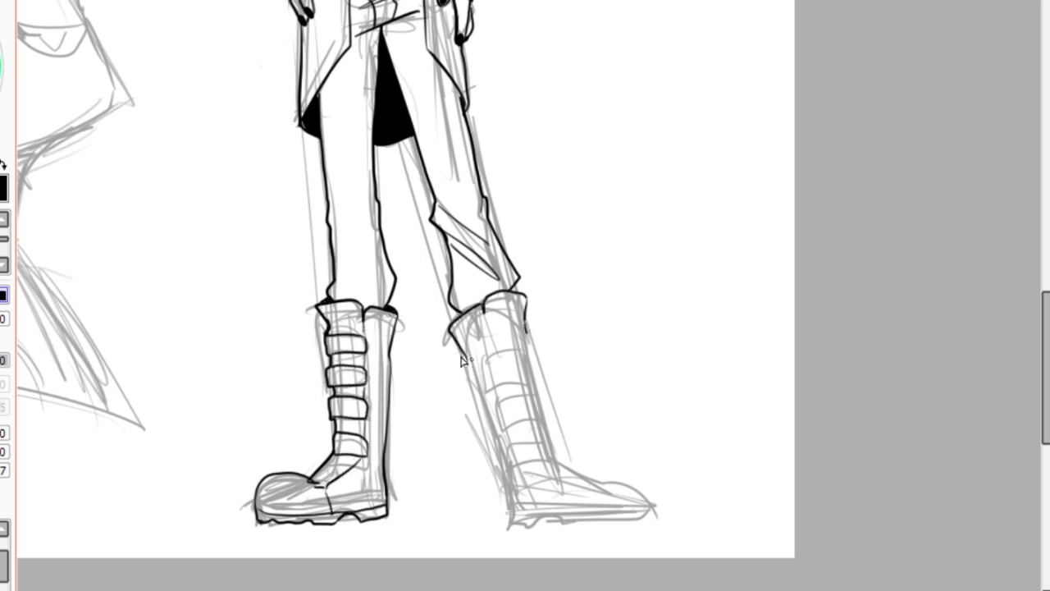
pyautogui.moveTo(462, 359); pyautogui.dragTo(504, 515)
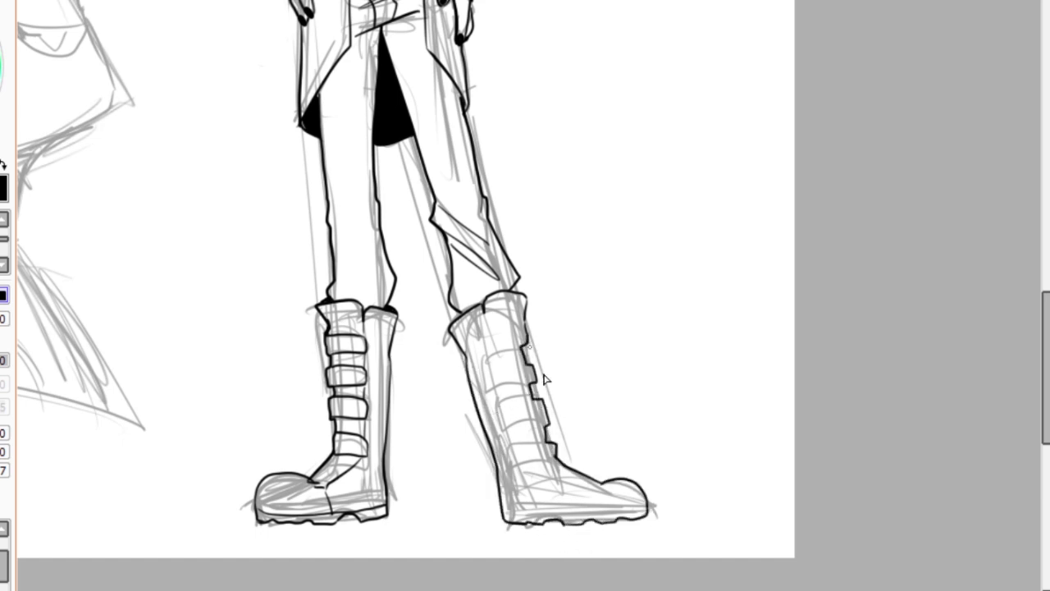
pyautogui.hotkey('ctrl', 'z')
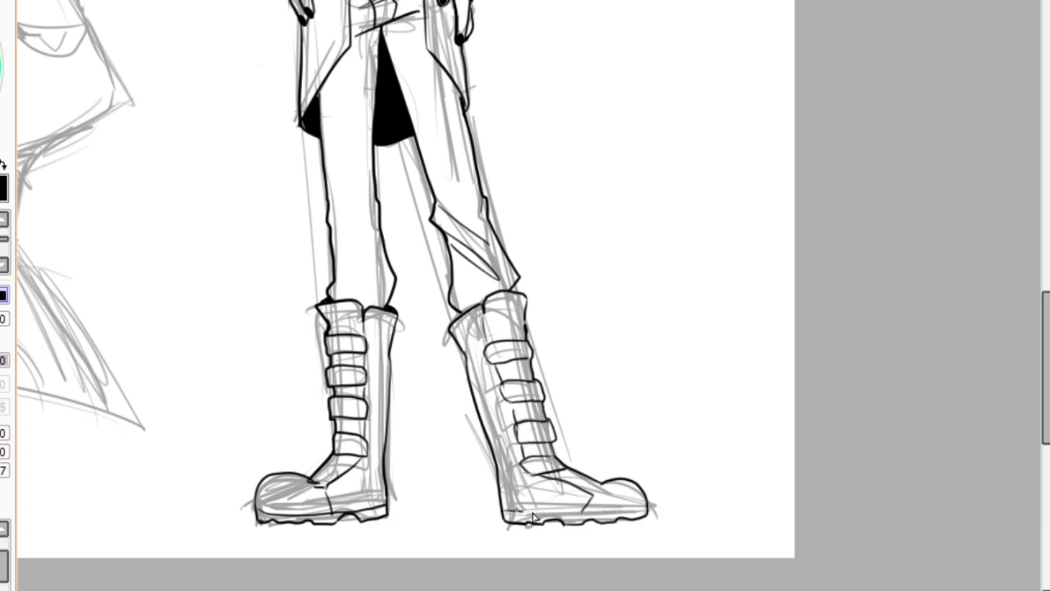
pyautogui.scroll(1, 371, 228)
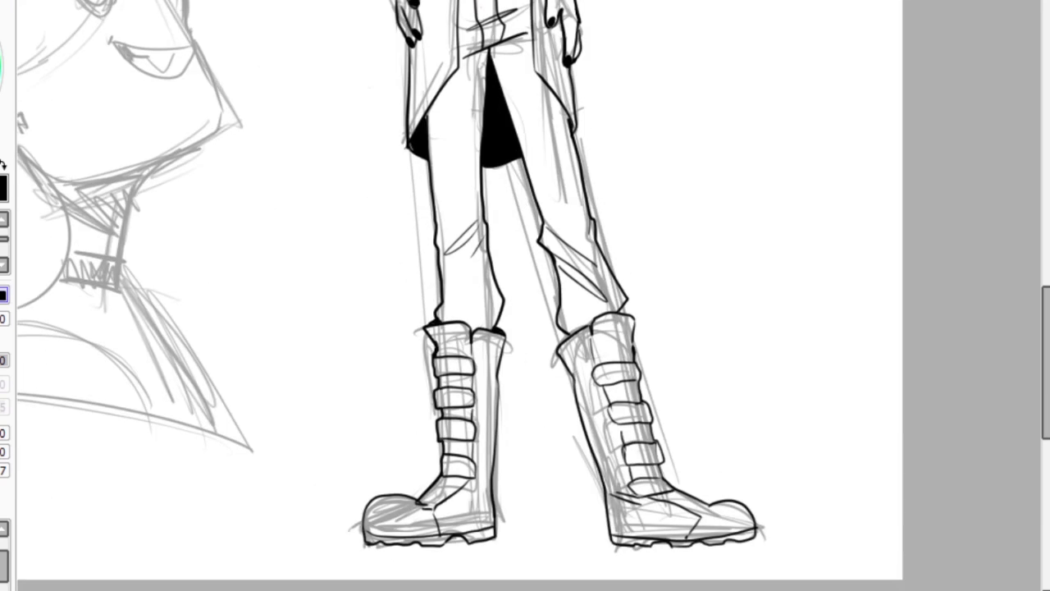
# Ink the upward-looking bust's rectangular earring, outer ear curve, and hairline from sideburn to forehead.
pyautogui.scroll(-1, 682, 440)
pyautogui.scroll(-2, 525, 295)
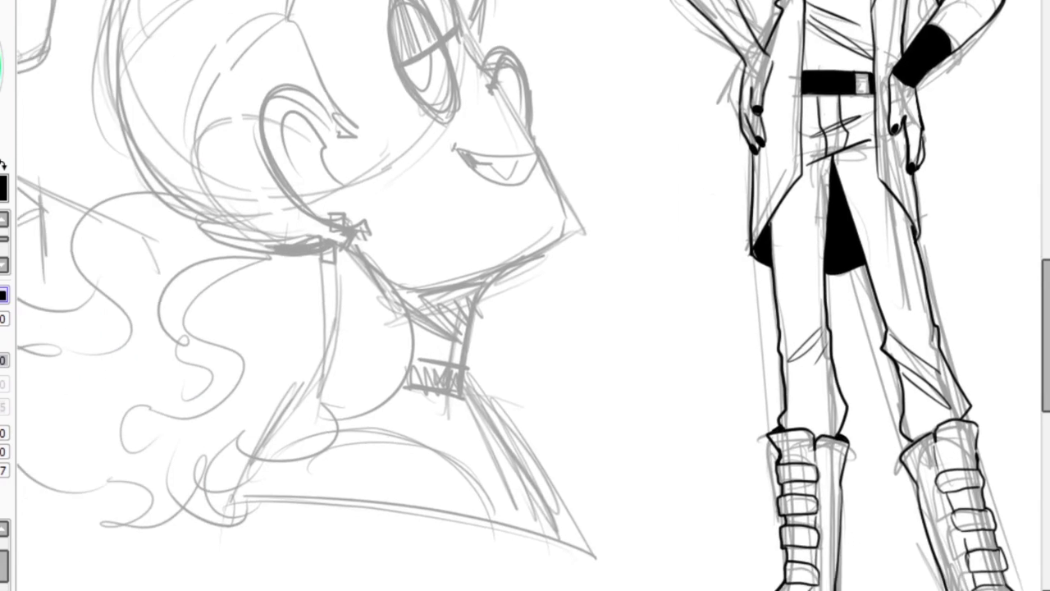
pyautogui.scroll(2, 386, 394)
pyautogui.moveTo(373, 389); pyautogui.dragTo(385, 437)
pyautogui.moveTo(375, 398); pyautogui.dragTo(323, 271)
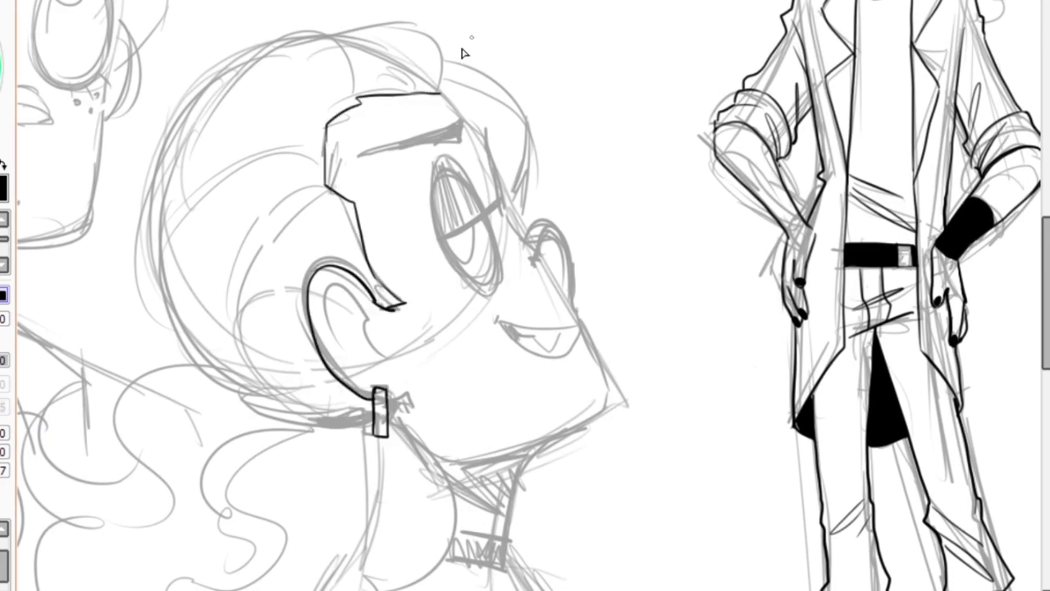
# Ink the upward-looking bust's face profile, nose and jaw, plus the outer contour of the swept-back hair.
pyautogui.moveTo(440, 89)
pyautogui.mouseDown()
pyautogui.moveTo(156, 293)
pyautogui.moveTo(373, 414)
pyautogui.moveTo(586, 312)
pyautogui.moveTo(574, 294)
pyautogui.mouseUp()
pyautogui.scroll(1, 575, 293)
pyautogui.moveTo(595, 238); pyautogui.dragTo(533, 246)
pyautogui.scroll(2, 534, 247)
pyautogui.moveTo(533, 322); pyautogui.dragTo(408, 109)
pyautogui.moveTo(398, 46); pyautogui.dragTo(514, 296)
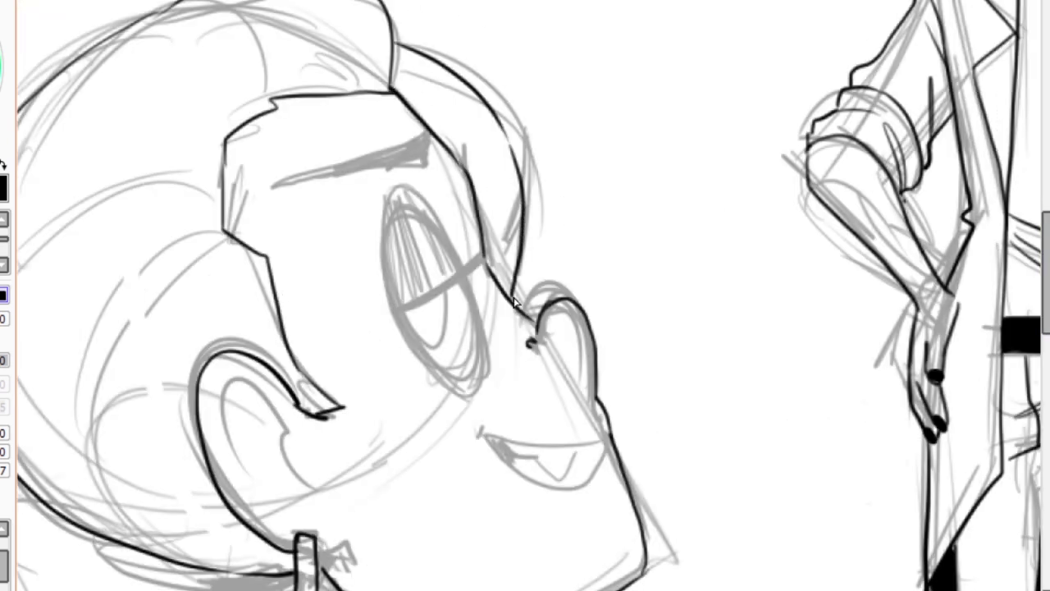
# Ink the upward-looking bust's half-lidded eye, eyebrow outline and open smiling mouth with its pointed tooth.
pyautogui.moveTo(414, 203); pyautogui.dragTo(427, 207)
pyautogui.moveTo(398, 314); pyautogui.dragTo(495, 240)
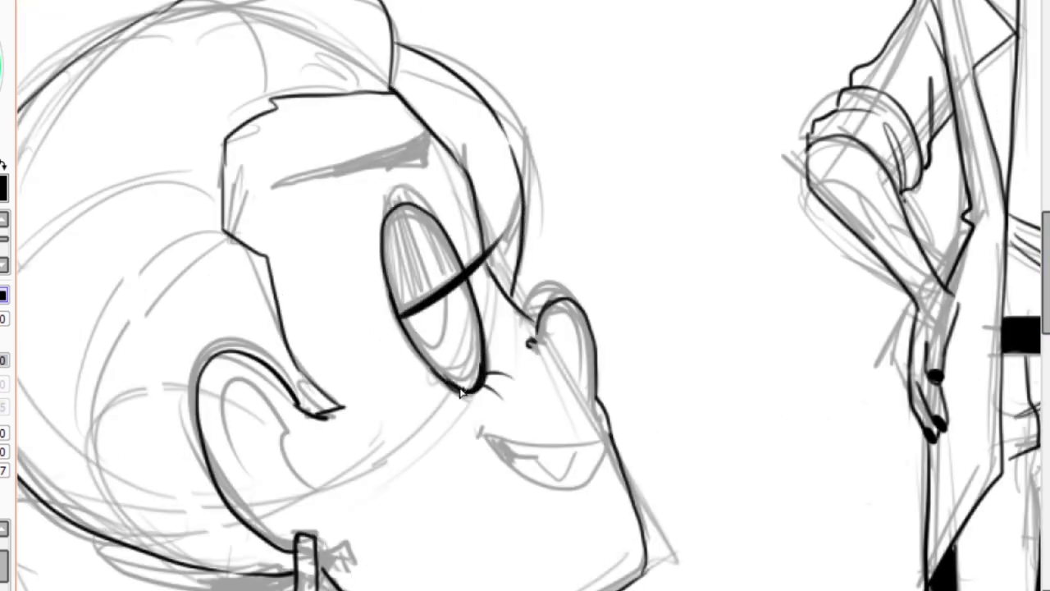
pyautogui.moveTo(438, 149); pyautogui.dragTo(297, 197)
pyautogui.moveTo(264, 199); pyautogui.dragTo(432, 134)
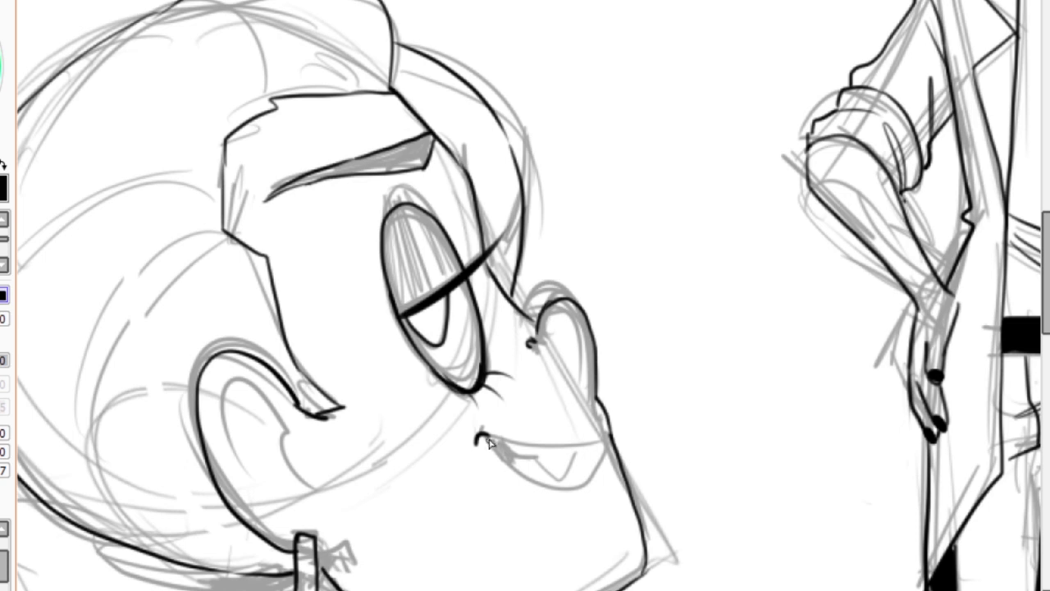
pyautogui.moveTo(483, 435)
pyautogui.mouseDown()
pyautogui.moveTo(612, 439)
pyautogui.moveTo(509, 459)
pyautogui.mouseUp()
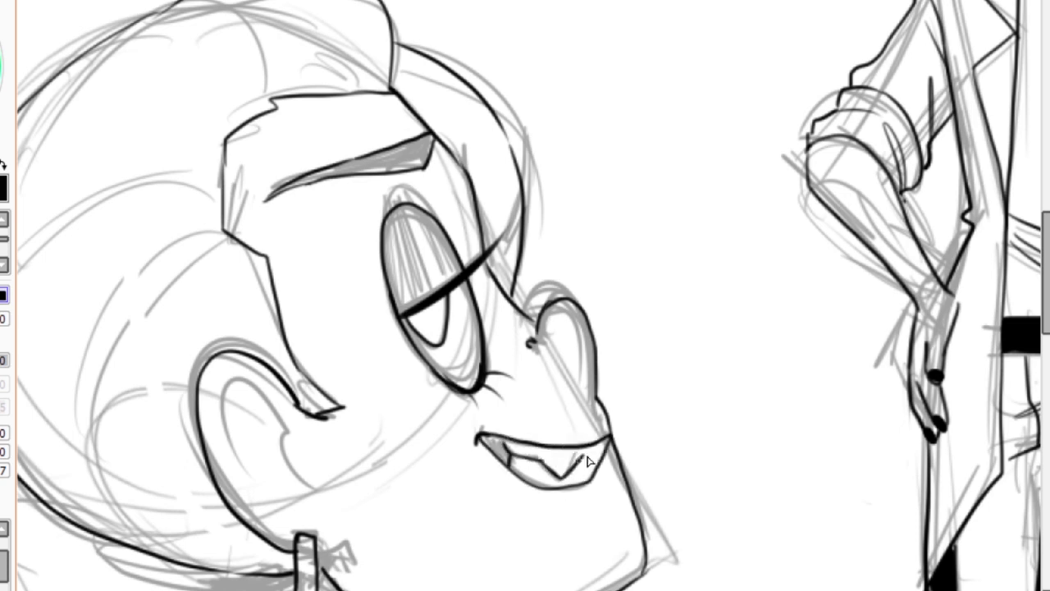
# Add thin strand lines to the slicked-back hair and ink the inner ear details of the upward-looking bust.
pyautogui.hotkey('ctrl', '-')
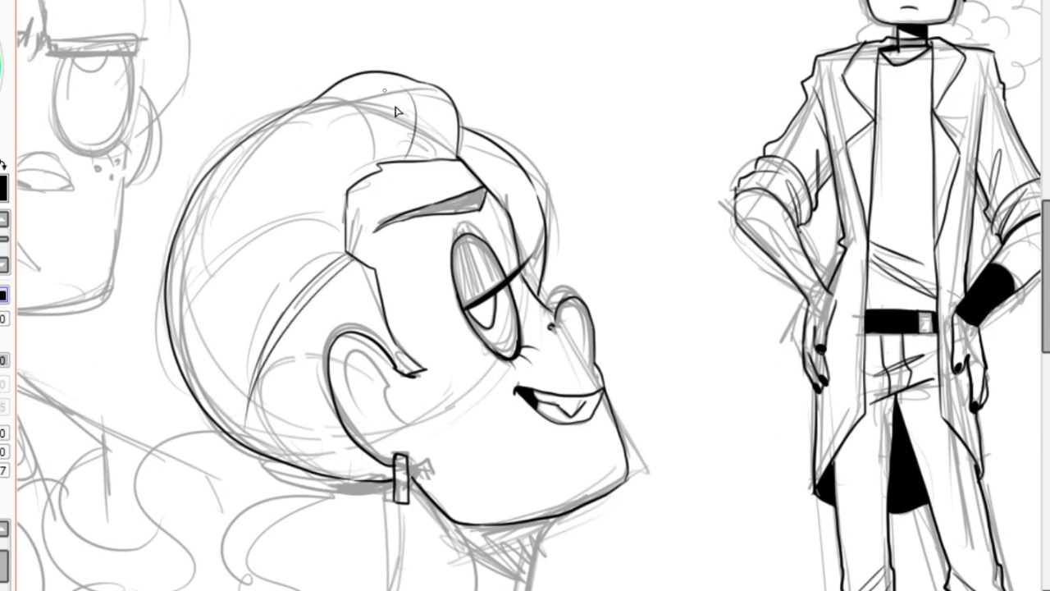
pyautogui.moveTo(279, 226); pyautogui.dragTo(209, 411)
pyautogui.moveTo(248, 276); pyautogui.dragTo(226, 415)
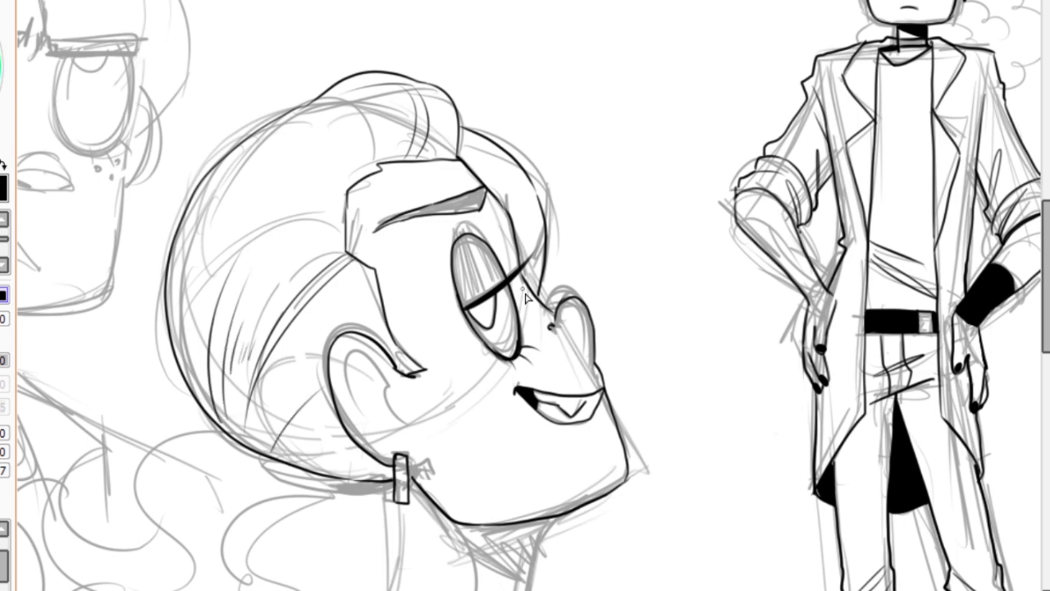
pyautogui.scroll(-3, 537, 311)
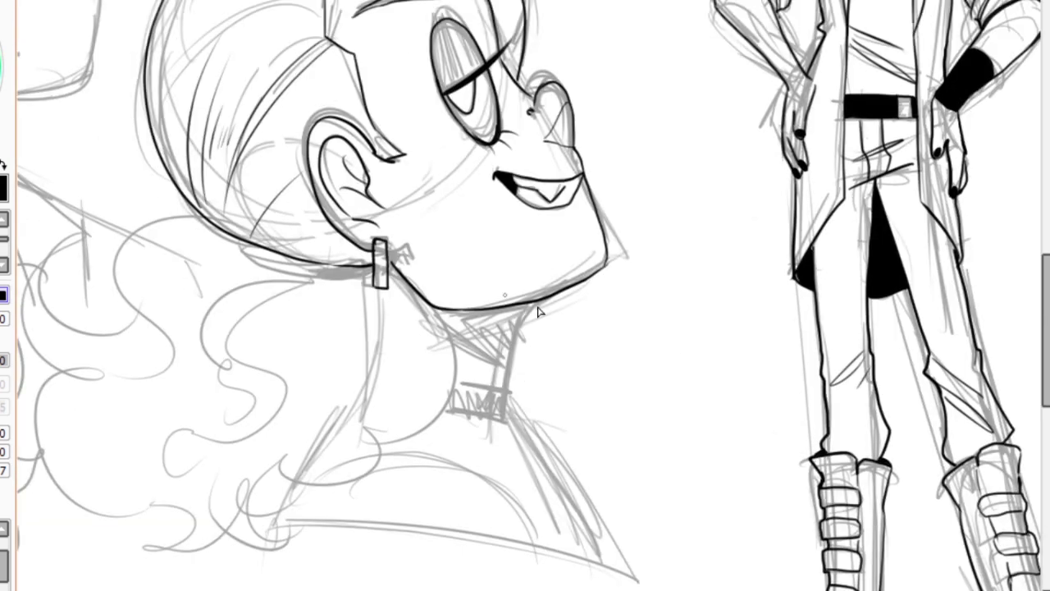
# Ink the upward-looking bust's front neck line, collar, shoulder and curved lower edge.
pyautogui.hotkey('ctrl', 'z')
pyautogui.moveTo(526, 316); pyautogui.dragTo(513, 402)
pyautogui.moveTo(522, 402); pyautogui.dragTo(604, 566)
pyautogui.scroll(-1, 546, 375)
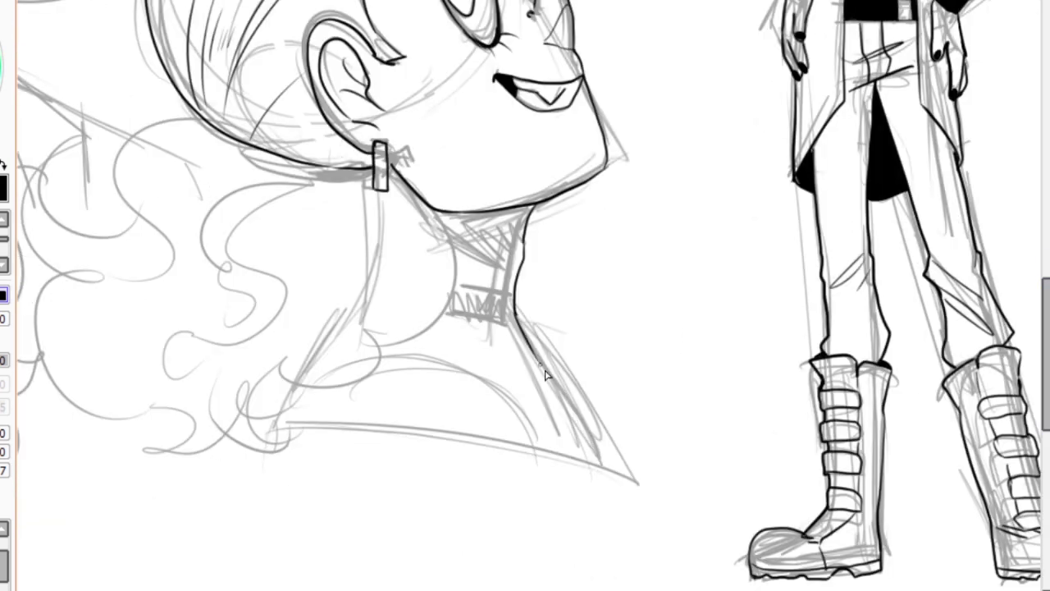
pyautogui.moveTo(552, 379); pyautogui.dragTo(269, 434)
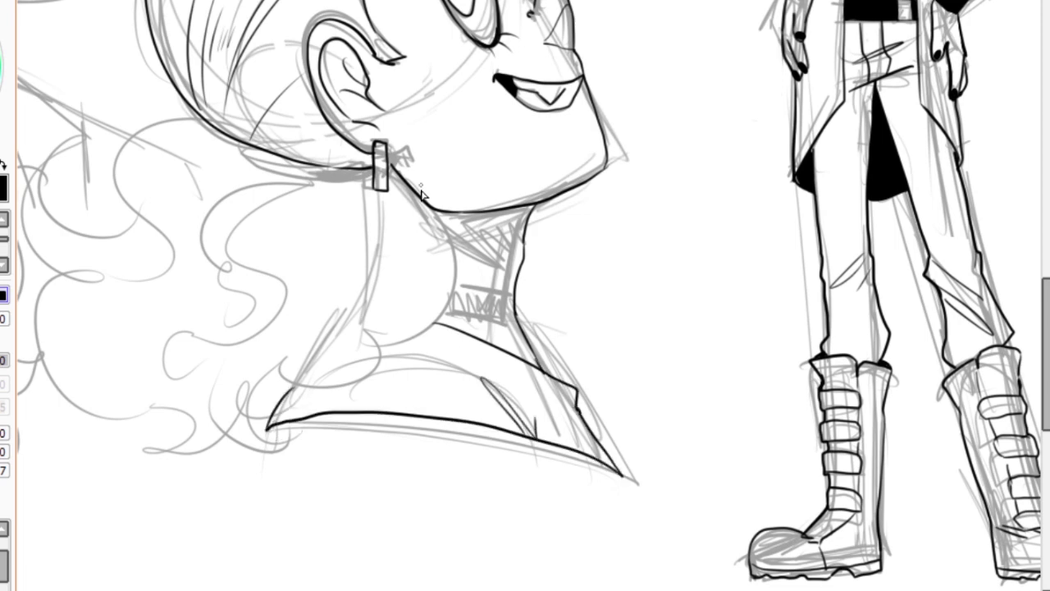
# Ink the upward-looking bust's curly ponytail with its outer curls and inner waves, and add a solid black hair tie.
pyautogui.moveTo(422, 211)
pyautogui.mouseDown()
pyautogui.moveTo(372, 328)
pyautogui.moveTo(300, 410)
pyautogui.mouseUp()
pyautogui.moveTo(121, 239); pyautogui.dragTo(359, 284)
pyautogui.moveTo(324, 205); pyautogui.dragTo(361, 279)
pyautogui.moveTo(295, 197); pyautogui.dragTo(283, 328)
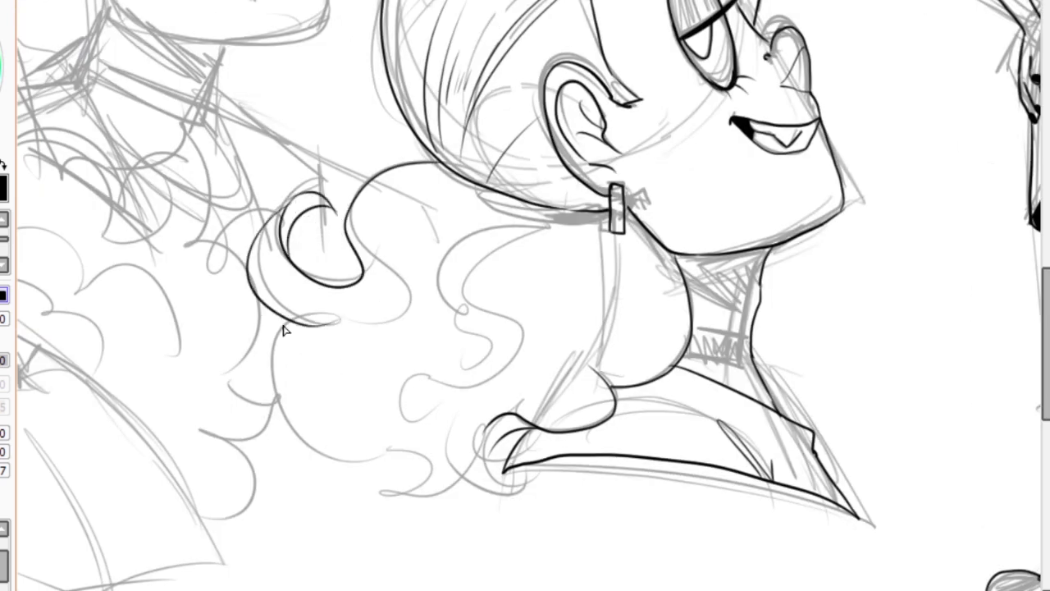
pyautogui.hotkey('ctrl', 'z')
pyautogui.moveTo(270, 218)
pyautogui.mouseDown()
pyautogui.moveTo(361, 443)
pyautogui.moveTo(435, 485)
pyautogui.mouseUp()
pyautogui.hotkey('ctrl', 'z')
pyautogui.moveTo(386, 435); pyautogui.dragTo(425, 507)
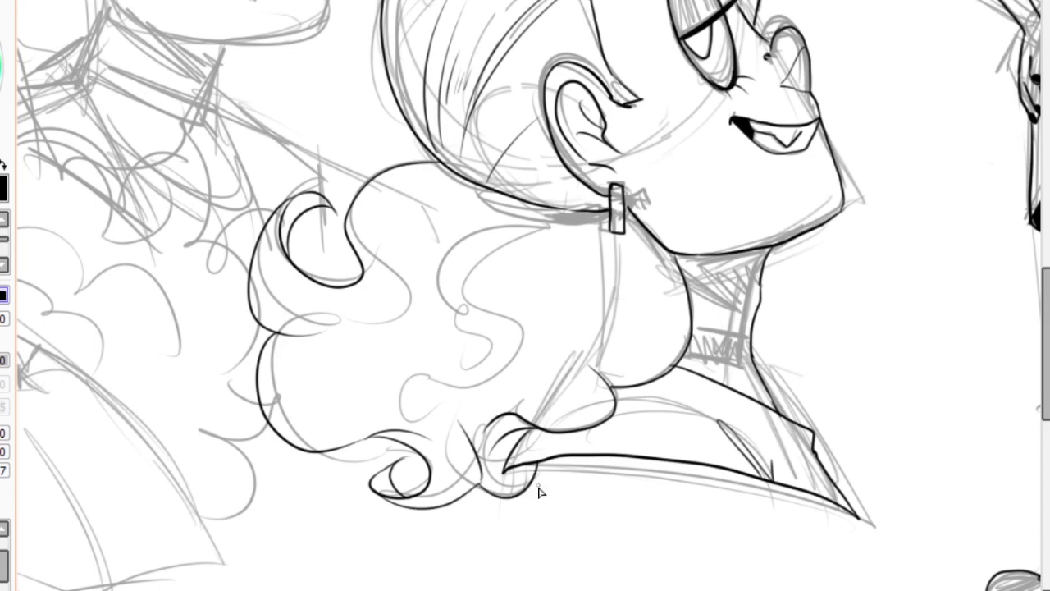
pyautogui.moveTo(502, 199)
pyautogui.mouseDown()
pyautogui.moveTo(476, 328)
pyautogui.moveTo(394, 386)
pyautogui.mouseUp()
pyautogui.moveTo(526, 209)
pyautogui.mouseDown()
pyautogui.moveTo(541, 224)
pyautogui.moveTo(574, 220)
pyautogui.mouseUp()
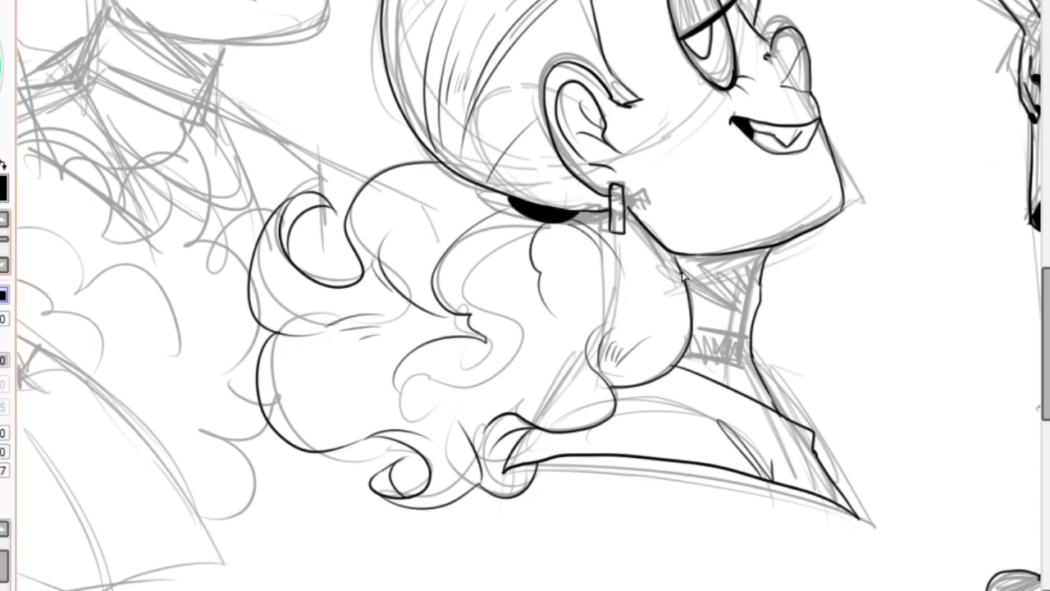
# Fill a solid black shadow under the upward-looking bust's jaw and add a black choker around the neck.
pyautogui.moveTo(681, 271); pyautogui.dragTo(762, 289)
pyautogui.moveTo(327, 131); pyautogui.dragTo(67, 237)
pyautogui.moveTo(430, 441); pyautogui.dragTo(492, 461)
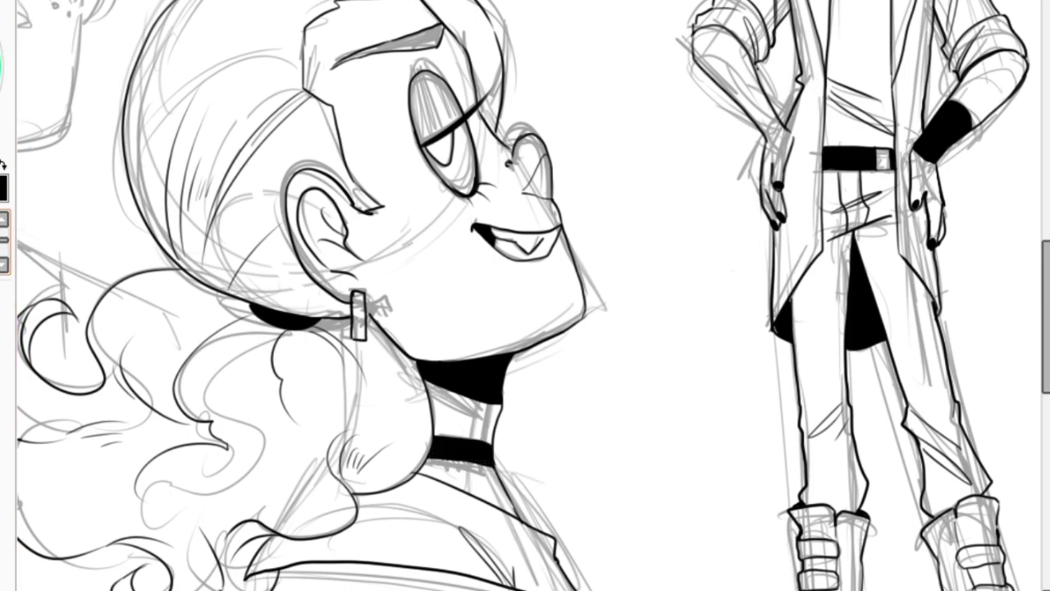
# Ink the frowning bust's outer ear, jaw, chin, cheek and the far side of the face up to the hairline.
pyautogui.moveTo(517, 237); pyautogui.dragTo(841, 259)
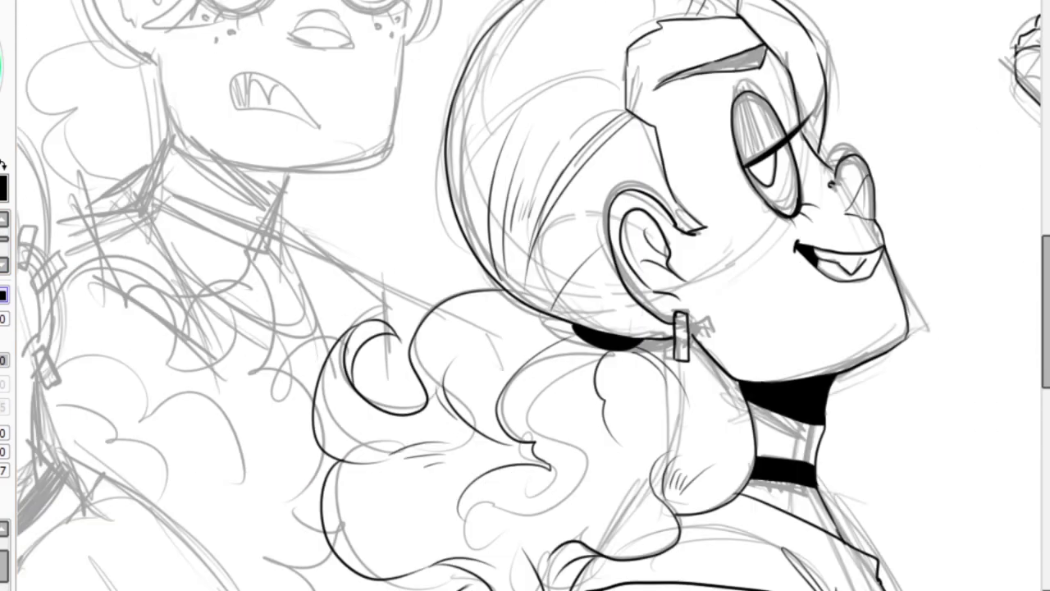
pyautogui.moveTo(535, 311)
pyautogui.mouseDown()
pyautogui.moveTo(665, 567)
pyautogui.moveTo(687, 586)
pyautogui.mouseUp()
pyautogui.moveTo(246, 215)
pyautogui.mouseDown()
pyautogui.moveTo(279, 337)
pyautogui.moveTo(469, 468)
pyautogui.moveTo(523, 450)
pyautogui.mouseUp()
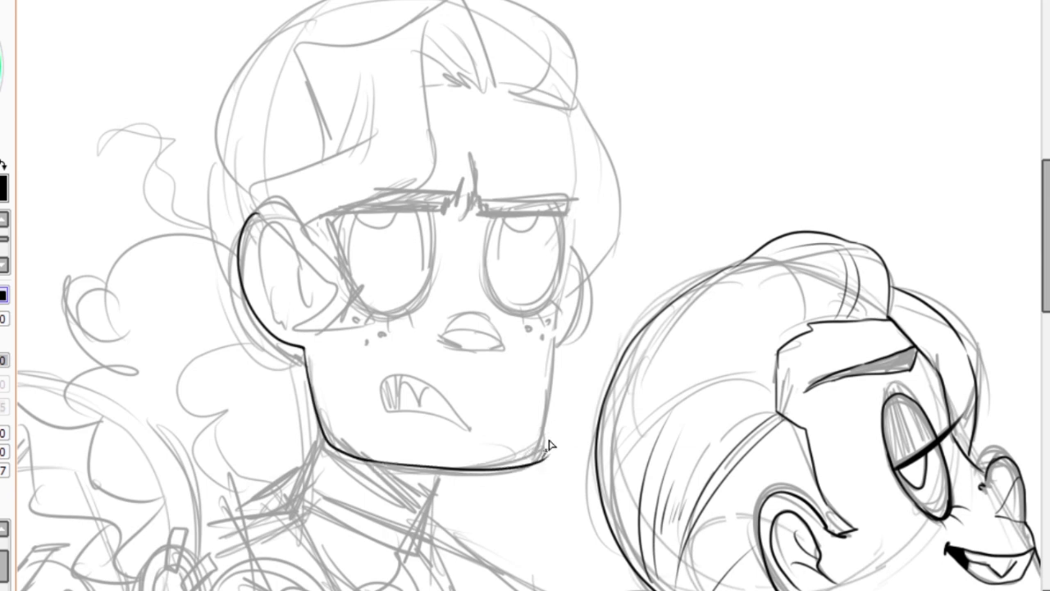
pyautogui.hotkey('ctrl', 'z')
pyautogui.scroll(2, 558, 324)
pyautogui.moveTo(537, 449); pyautogui.dragTo(566, 292)
pyautogui.moveTo(567, 302); pyautogui.dragTo(573, 144)
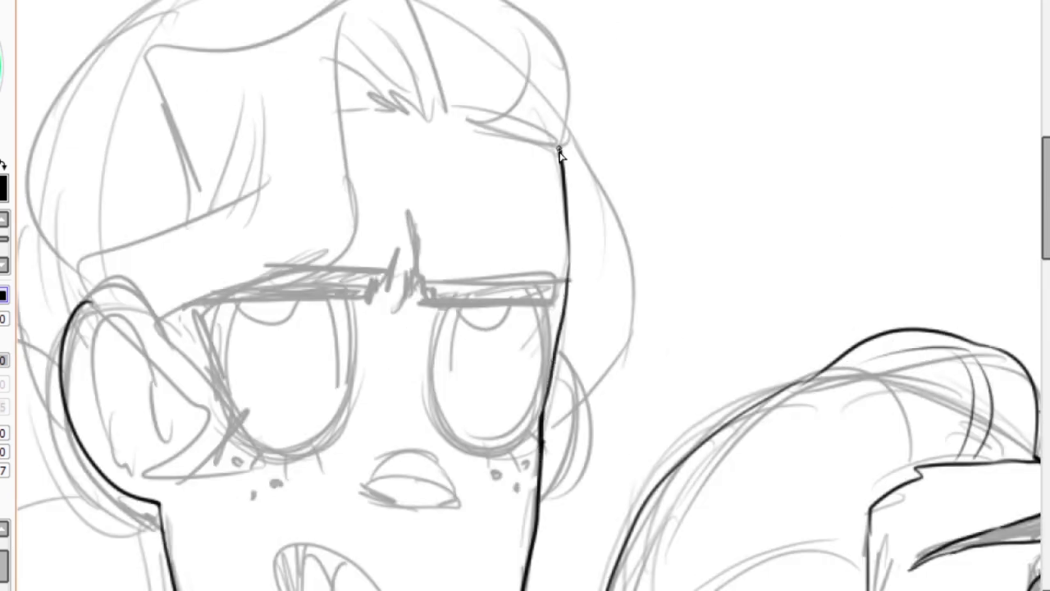
pyautogui.hotkey('ctrl', 'z')
pyautogui.moveTo(572, 273); pyautogui.dragTo(566, 128)
# Ink the frowning bust's neck and shoulder lines and add a solid black choker.
pyautogui.scroll(-5, 439, 537)
pyautogui.scroll(-2, 450, 447)
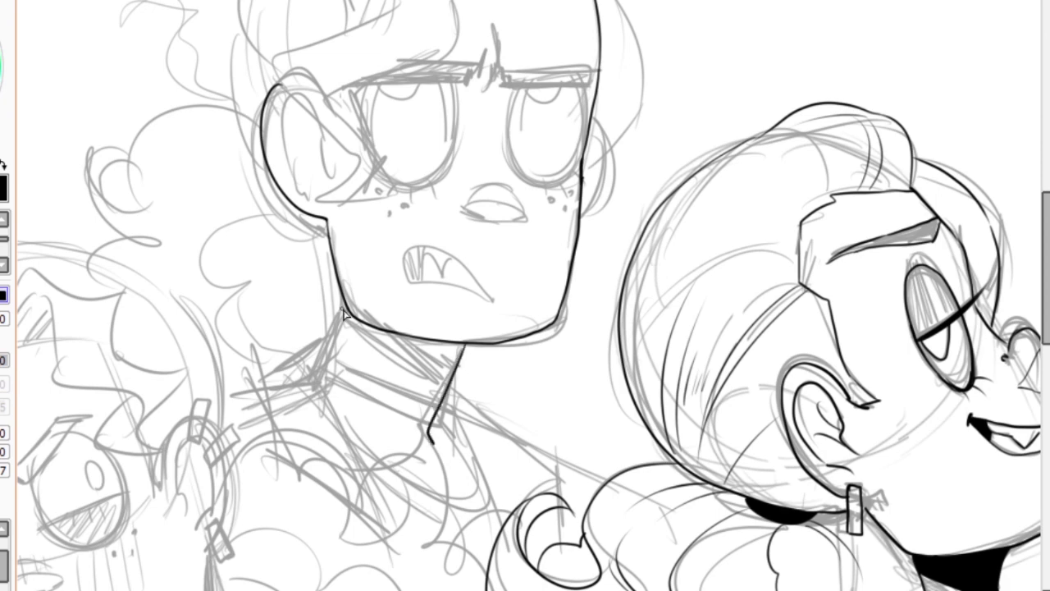
pyautogui.moveTo(332, 369)
pyautogui.mouseDown()
pyautogui.moveTo(359, 403)
pyautogui.moveTo(439, 414)
pyautogui.mouseUp()
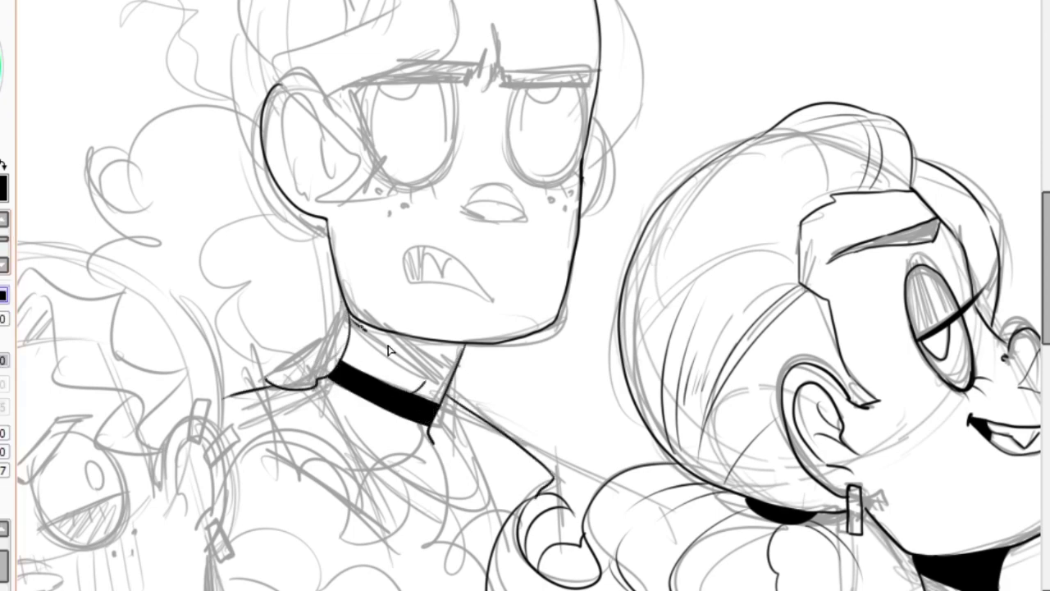
# Fill the frowning bust's under-jaw shadow solid black and ink the open snarling mouth with teeth and a black inner corner.
pyautogui.scroll(2, 347, 399)
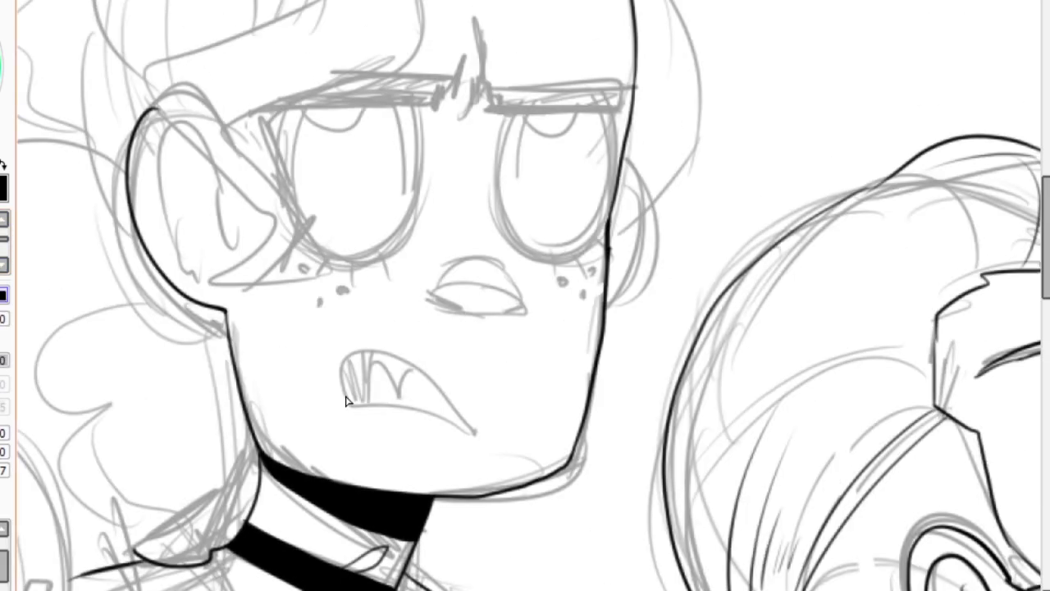
pyautogui.moveTo(347, 399); pyautogui.dragTo(436, 380)
pyautogui.hotkey('ctrl', 'z')
pyautogui.moveTo(373, 345)
pyautogui.mouseDown()
pyautogui.moveTo(369, 391)
pyautogui.moveTo(355, 361)
pyautogui.moveTo(430, 398)
pyautogui.mouseUp()
pyautogui.moveTo(328, 385); pyautogui.dragTo(361, 357)
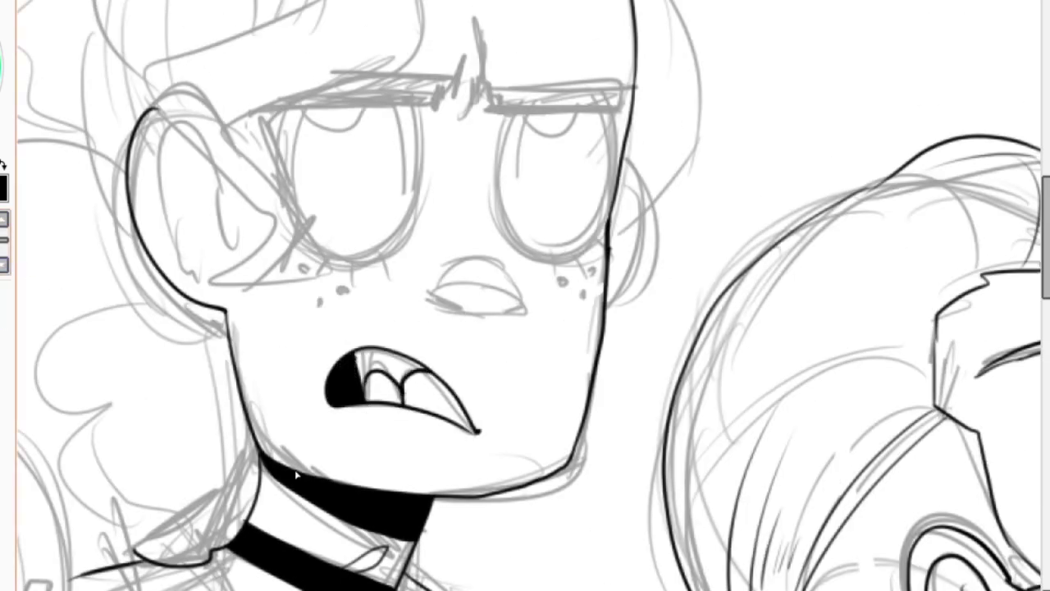
# Ink the frowning bust's nose with its rounded bridge, underside and nostril lines.
pyautogui.moveTo(426, 296); pyautogui.dragTo(461, 306)
pyautogui.moveTo(502, 312); pyautogui.dragTo(519, 306)
pyautogui.hotkey('ctrl', 'z')
pyautogui.moveTo(456, 262); pyautogui.dragTo(491, 261)
pyautogui.scroll(2, 1011, 233)
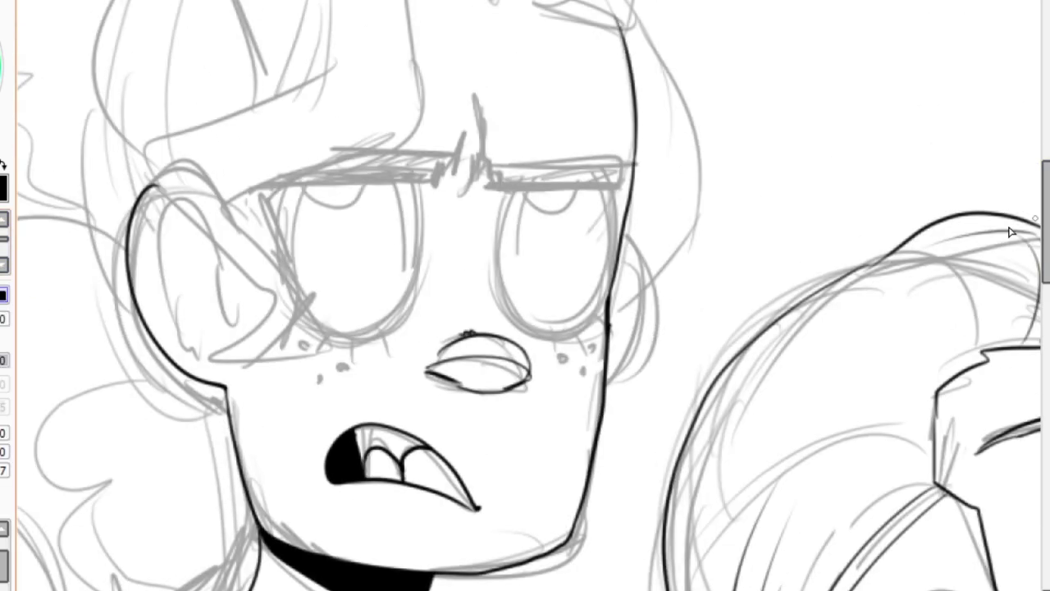
# Ink the frowning bust's forehead hairline and the front lock that falls past the brow and over the ear.
pyautogui.scroll(4, 525, 296)
pyautogui.moveTo(491, 127)
pyautogui.mouseDown()
pyautogui.moveTo(412, 54)
pyautogui.moveTo(218, 466)
pyautogui.moveTo(162, 327)
pyautogui.moveTo(215, 57)
pyautogui.moveTo(569, 136)
pyautogui.moveTo(629, 164)
pyautogui.mouseUp()
pyautogui.scroll(-4, 329, 326)
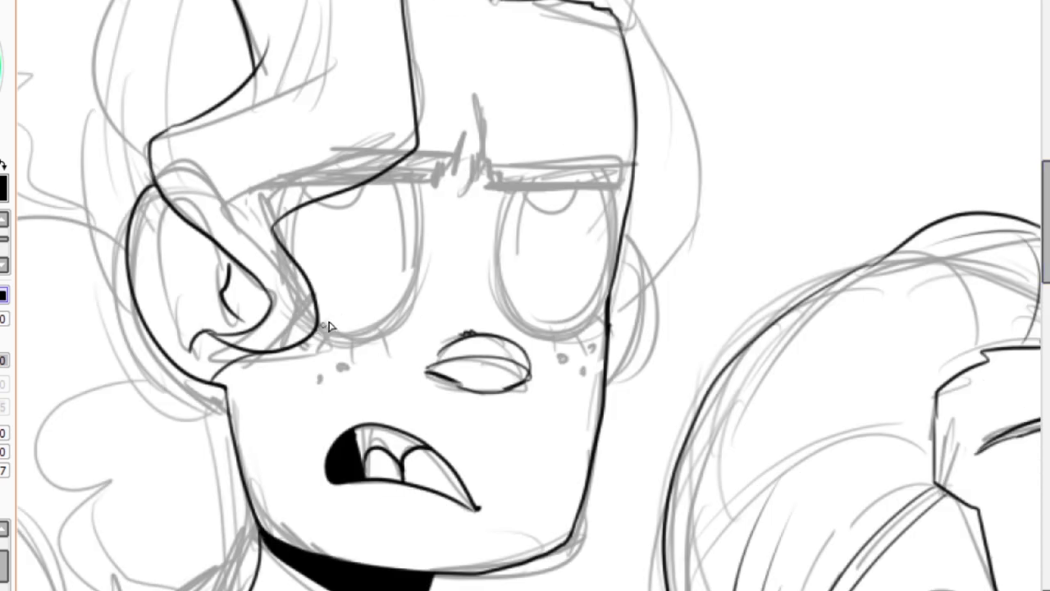
# Ink both eyes of the frowning bust with heavy black lower lids and short lower lashes.
pyautogui.moveTo(404, 303)
pyautogui.mouseDown()
pyautogui.moveTo(318, 323)
pyautogui.moveTo(279, 238)
pyautogui.mouseUp()
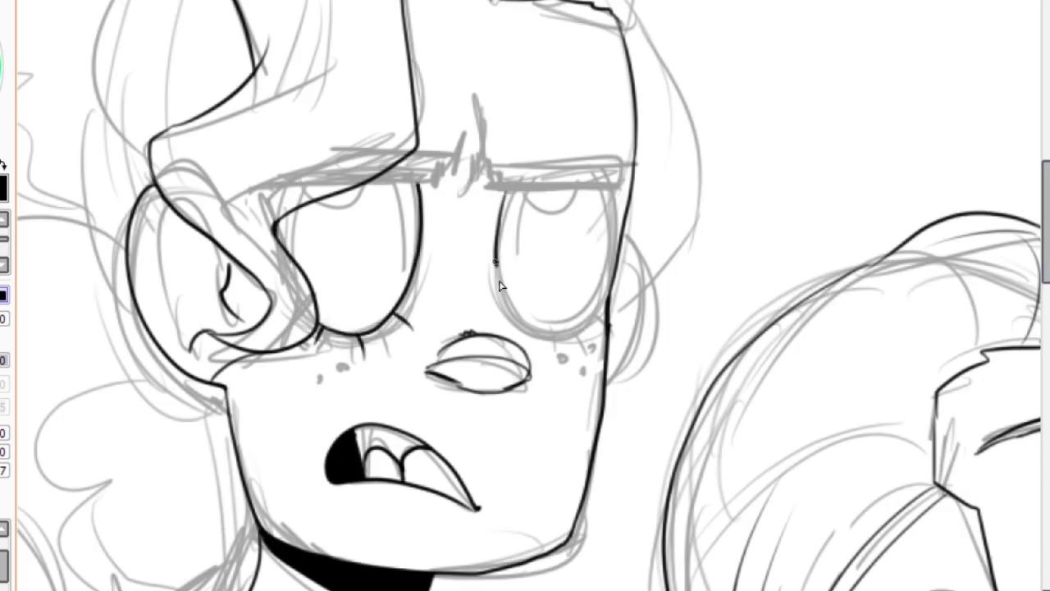
pyautogui.moveTo(499, 285); pyautogui.dragTo(612, 187)
pyautogui.moveTo(333, 318)
pyautogui.mouseDown()
pyautogui.moveTo(427, 246)
pyautogui.moveTo(423, 179)
pyautogui.mouseUp()
pyautogui.moveTo(502, 193)
pyautogui.mouseDown()
pyautogui.moveTo(505, 270)
pyautogui.moveTo(533, 340)
pyautogui.moveTo(615, 273)
pyautogui.moveTo(606, 189)
pyautogui.mouseUp()
# Outline the frowning bust's two flat, angular eyebrows and add the upward-rolled irises beneath them.
pyautogui.moveTo(490, 188); pyautogui.dragTo(623, 164)
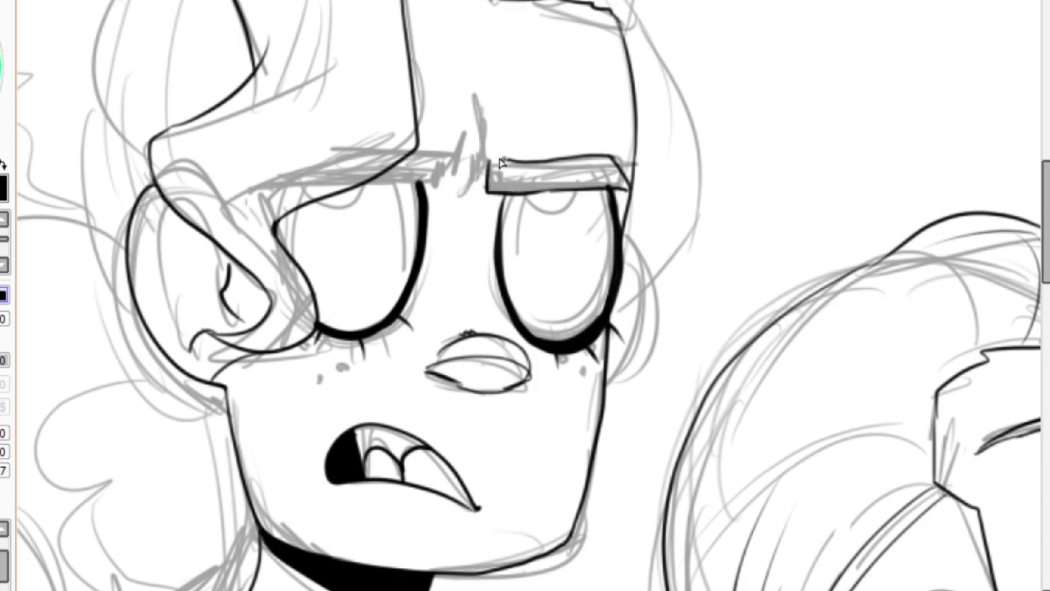
pyautogui.moveTo(246, 179); pyautogui.dragTo(464, 151)
pyautogui.moveTo(300, 143); pyautogui.dragTo(467, 152)
pyautogui.moveTo(517, 201); pyautogui.dragTo(570, 205)
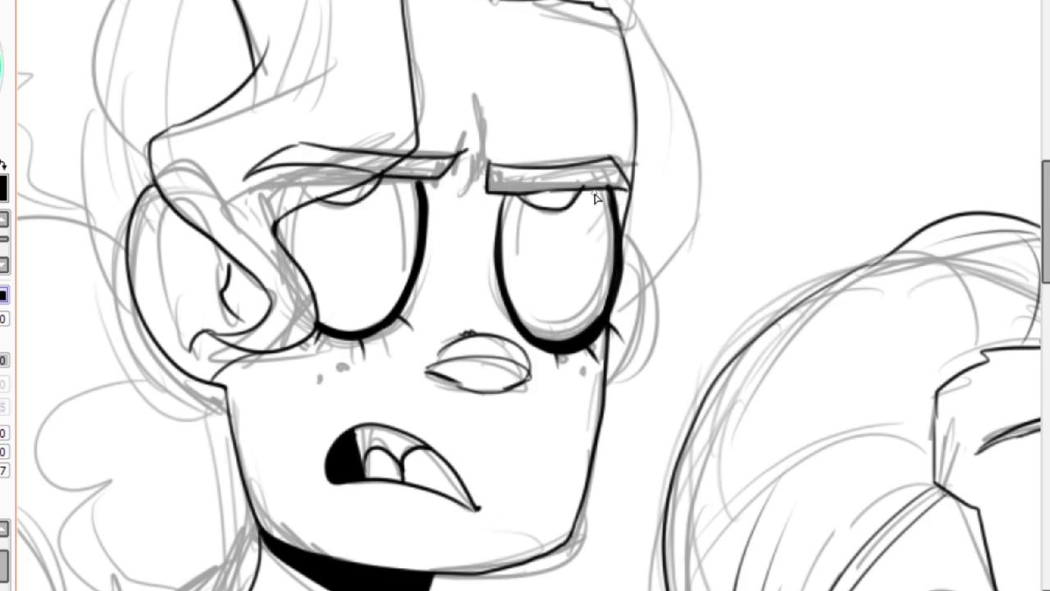
# Ink the frowning bust's inner ear folds, a rectangular dangling earring and the crease between the eyebrows.
pyautogui.scroll(-2, 539, 424)
pyautogui.scroll(2, 440, 425)
pyautogui.moveTo(261, 251); pyautogui.dragTo(289, 282)
pyautogui.moveTo(228, 284); pyautogui.dragTo(288, 305)
pyautogui.moveTo(269, 362); pyautogui.dragTo(253, 435)
pyautogui.moveTo(265, 435); pyautogui.dragTo(281, 365)
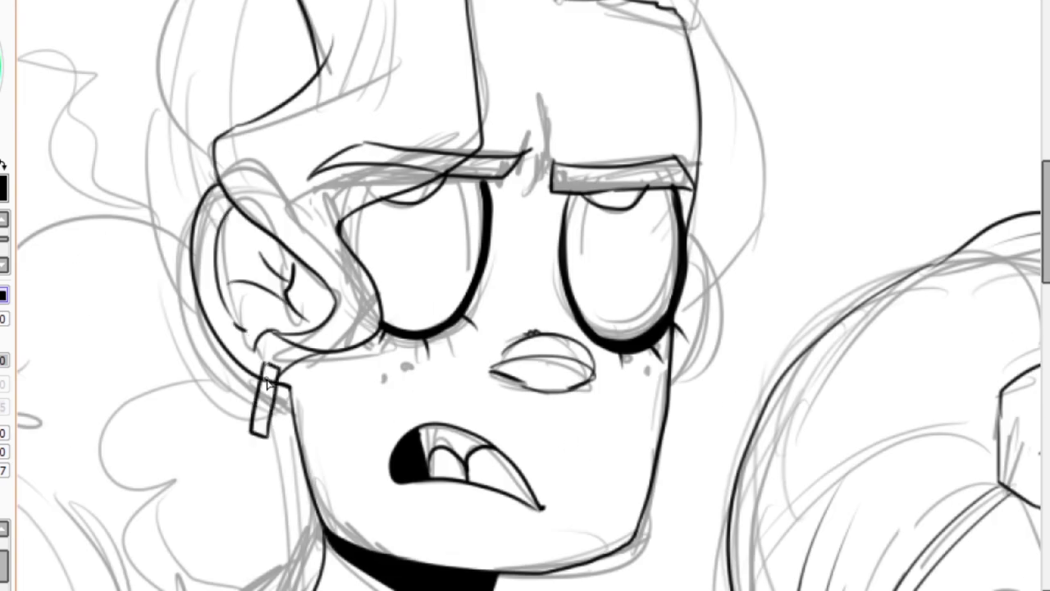
pyautogui.moveTo(546, 82); pyautogui.dragTo(540, 188)
pyautogui.scroll(-2, 550, 241)
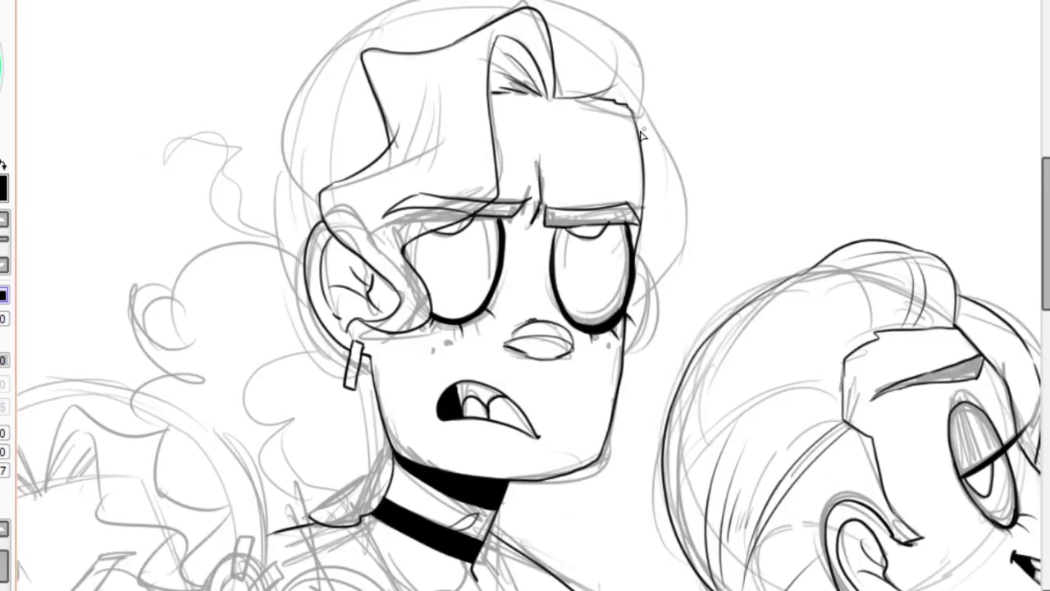
# Ink the outer contour of the frowning bust's hair from the crown down both sides to the ears.
pyautogui.hotkey('ctrl', 'z')
pyautogui.moveTo(378, 12)
pyautogui.mouseDown()
pyautogui.moveTo(286, 164)
pyautogui.moveTo(306, 296)
pyautogui.mouseUp()
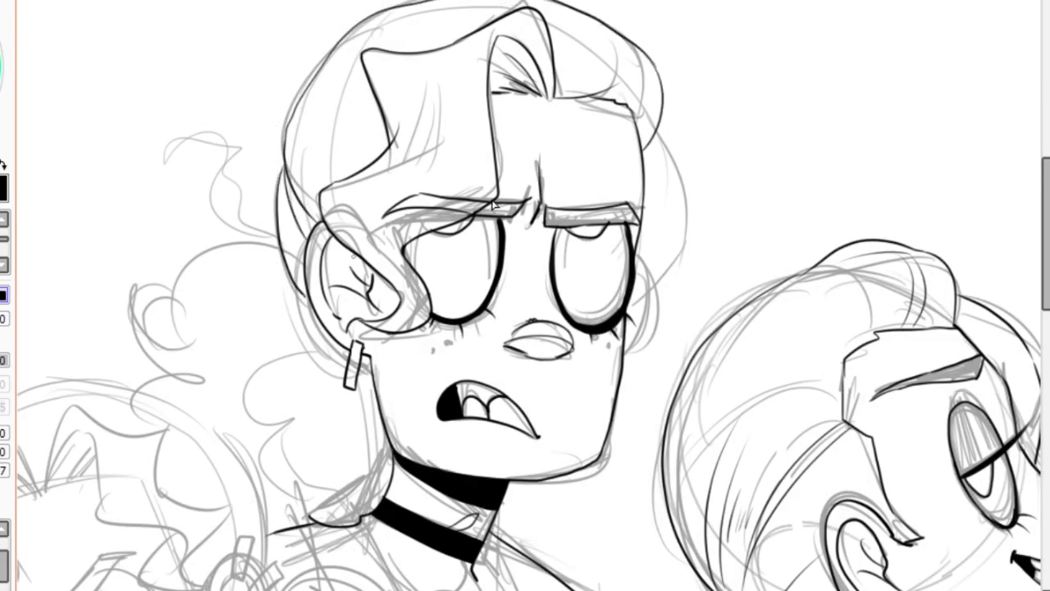
pyautogui.moveTo(649, 135); pyautogui.dragTo(625, 351)
# Redraw the teeth inside the frowning bust's open mouth as rounded shapes.
pyautogui.scroll(2, 652, 326)
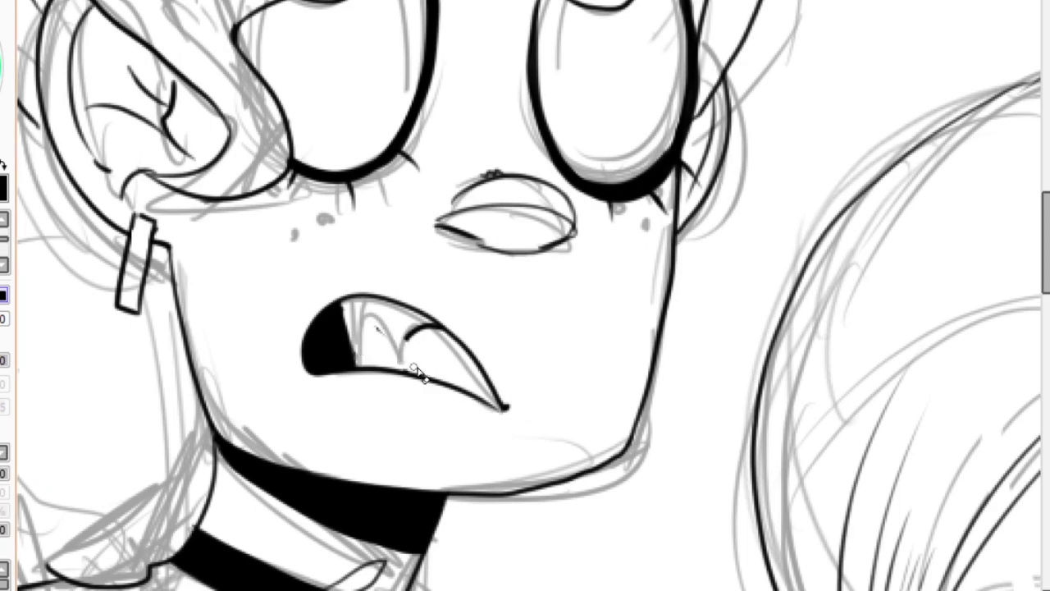
pyautogui.hotkey('ctrl', 'z')
pyautogui.moveTo(353, 310); pyautogui.dragTo(410, 371)
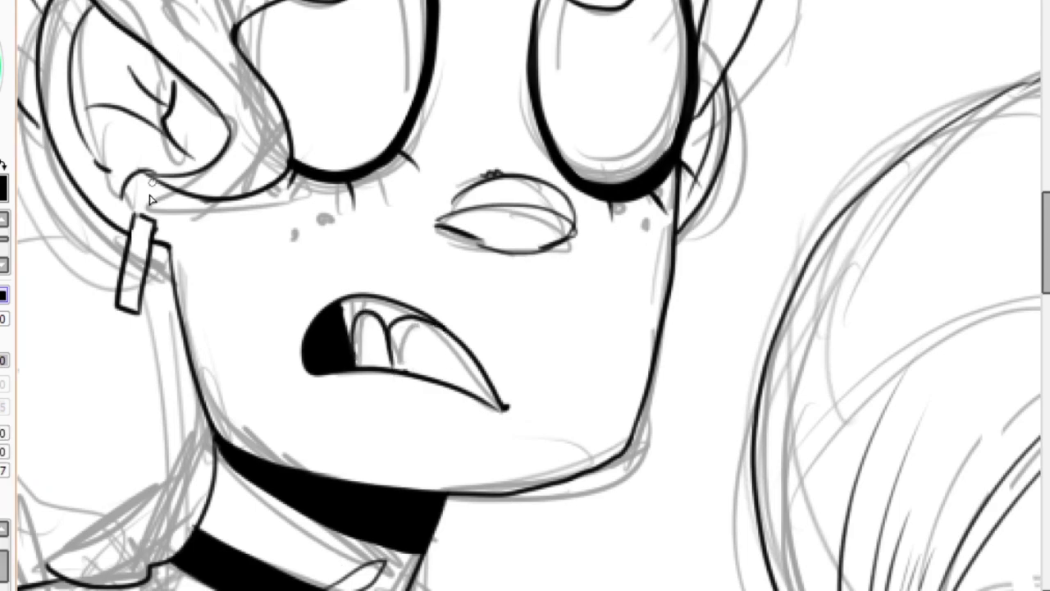
# Ink the frowning bust's curly ponytail with its spiral curl and loose wavy strand, and add a solid black hair tie.
pyautogui.scroll(-2, 525, 296)
pyautogui.moveTo(410, 56); pyautogui.dragTo(265, 182)
pyautogui.moveTo(262, 140)
pyautogui.mouseDown()
pyautogui.moveTo(227, 150)
pyautogui.moveTo(238, 189)
pyautogui.mouseUp()
pyautogui.moveTo(141, 293); pyautogui.dragTo(216, 276)
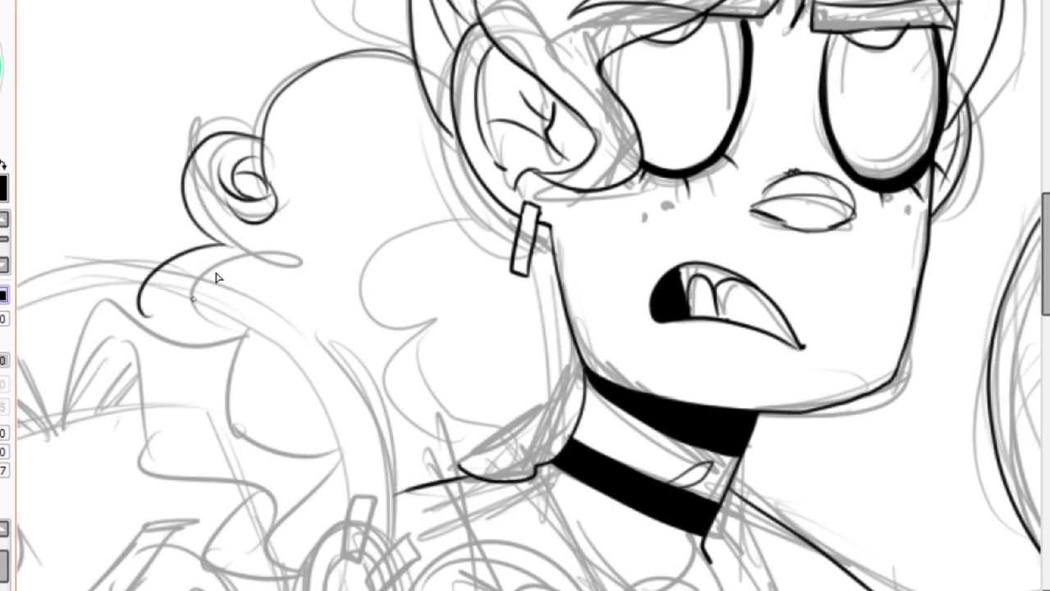
pyautogui.hotkey('ctrl', 'z')
pyautogui.moveTo(458, 139)
pyautogui.mouseDown()
pyautogui.moveTo(484, 197)
pyautogui.moveTo(476, 192)
pyautogui.moveTo(430, 246)
pyautogui.moveTo(386, 328)
pyautogui.mouseUp()
pyautogui.scroll(-2, 456, 211)
pyautogui.scroll(1, 529, 304)
pyautogui.moveTo(414, 146)
pyautogui.mouseDown()
pyautogui.moveTo(464, 246)
pyautogui.moveTo(521, 271)
pyautogui.mouseUp()
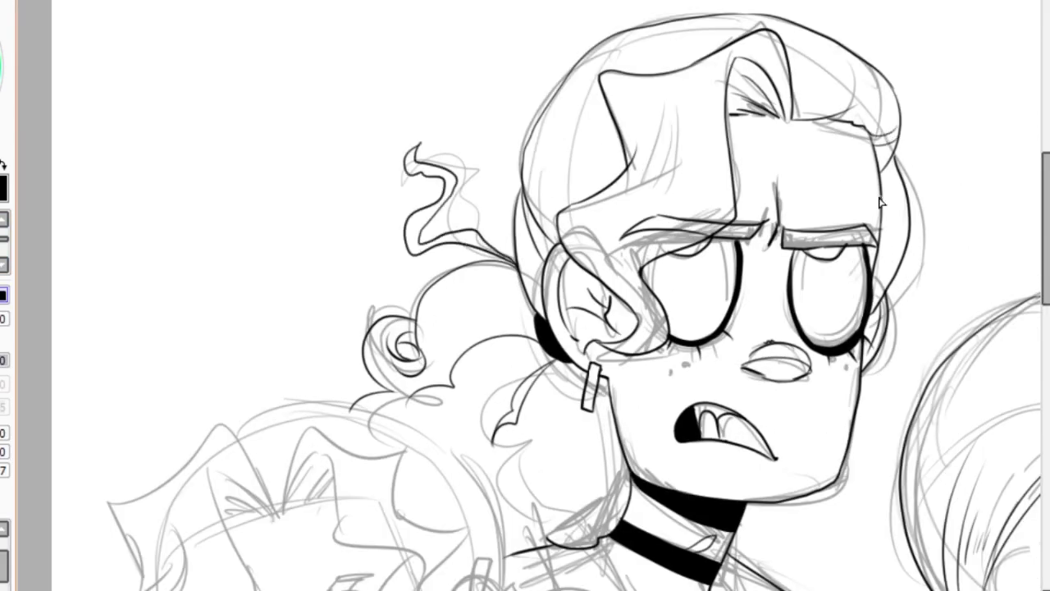
# Ink the glaring lower bust's face contour from the far cheek around the chin to the near jaw.
pyautogui.scroll(-5, 644, 189)
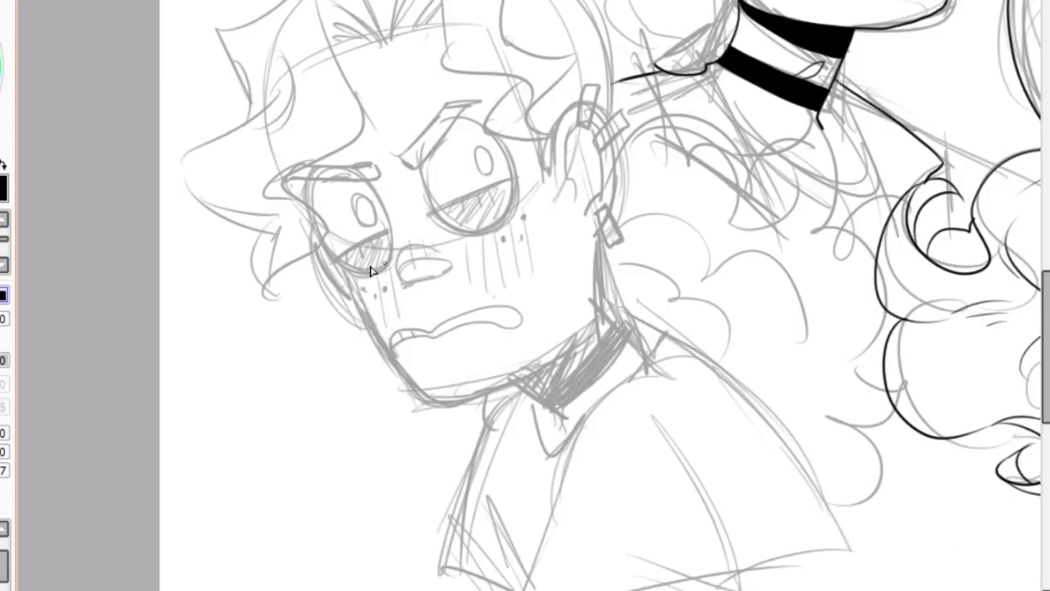
pyautogui.moveTo(325, 250); pyautogui.dragTo(439, 400)
pyautogui.moveTo(505, 389); pyautogui.dragTo(597, 283)
# Ink the glaring bust's wavy, grimacing mouth with teeth, extending past the edge of the chin line.
pyautogui.scroll(1, 597, 283)
pyautogui.hscroll(2, 246, 377)
pyautogui.moveTo(203, 410)
pyautogui.mouseDown()
pyautogui.moveTo(293, 398)
pyautogui.moveTo(264, 437)
pyautogui.mouseUp()
pyautogui.hotkey('ctrl', 'z')
pyautogui.moveTo(250, 398); pyautogui.dragTo(215, 420)
pyautogui.press('e')
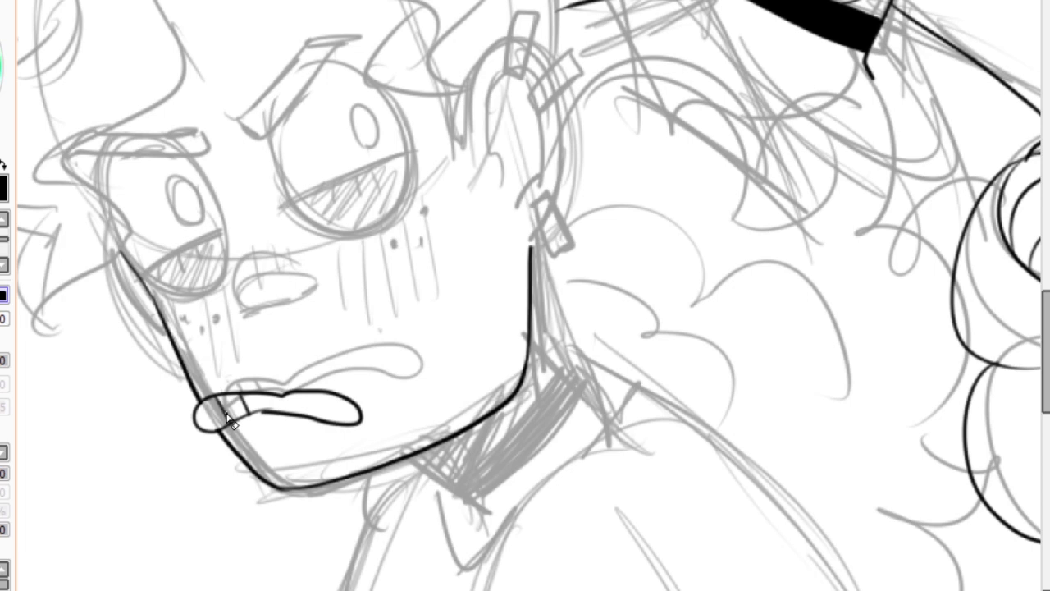
# Ink the glaring bust's nose and the outline of the far eye.
pyautogui.moveTo(239, 281)
pyautogui.mouseDown()
pyautogui.moveTo(283, 305)
pyautogui.moveTo(320, 297)
pyautogui.mouseUp()
pyautogui.hscroll(-2, 283, 306)
pyautogui.moveTo(392, 265)
pyautogui.mouseDown()
pyautogui.moveTo(393, 302)
pyautogui.moveTo(359, 158)
pyautogui.mouseUp()
pyautogui.scroll(2, 258, 176)
pyautogui.hscroll(-1, 258, 175)
# Ink the glaring bust's wavy front lock that sweeps from the parting over the far side of the face.
pyautogui.moveTo(435, 141)
pyautogui.mouseDown()
pyautogui.moveTo(295, 345)
pyautogui.moveTo(279, 497)
pyautogui.mouseUp()
pyautogui.moveTo(320, 516)
pyautogui.mouseDown()
pyautogui.moveTo(264, 428)
pyautogui.moveTo(271, 201)
pyautogui.mouseUp()
pyautogui.moveTo(265, 243); pyautogui.dragTo(238, 90)
pyautogui.moveTo(299, 16)
pyautogui.mouseDown()
pyautogui.moveTo(416, 145)
pyautogui.moveTo(420, 166)
pyautogui.mouseUp()
# Outline the glaring bust's far eyebrow and thicken the far eye's outer and lower edges.
pyautogui.scroll(-2, 410, 156)
pyautogui.moveTo(435, 250); pyautogui.dragTo(310, 243)
pyautogui.moveTo(319, 243); pyautogui.dragTo(323, 289)
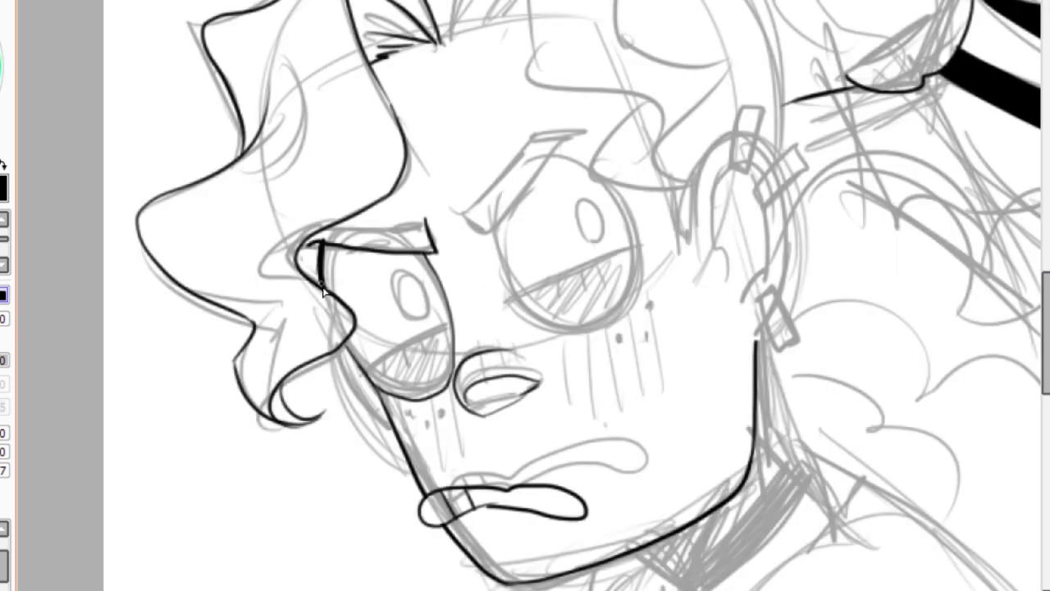
pyautogui.hotkey('ctrl', 'z')
pyautogui.moveTo(344, 346)
pyautogui.mouseDown()
pyautogui.moveTo(396, 400)
pyautogui.moveTo(443, 402)
pyautogui.mouseUp()
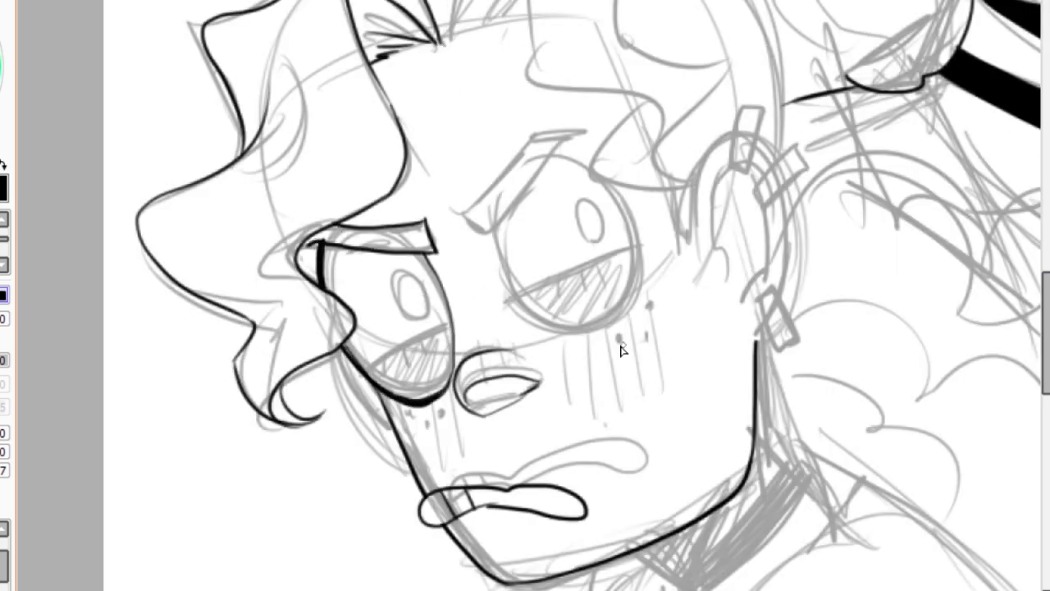
# Ink the glaring bust's near eye with a heavy lower edge and outline its raised, angled eyebrow.
pyautogui.moveTo(493, 232)
pyautogui.mouseDown()
pyautogui.moveTo(645, 293)
pyautogui.moveTo(550, 160)
pyautogui.mouseUp()
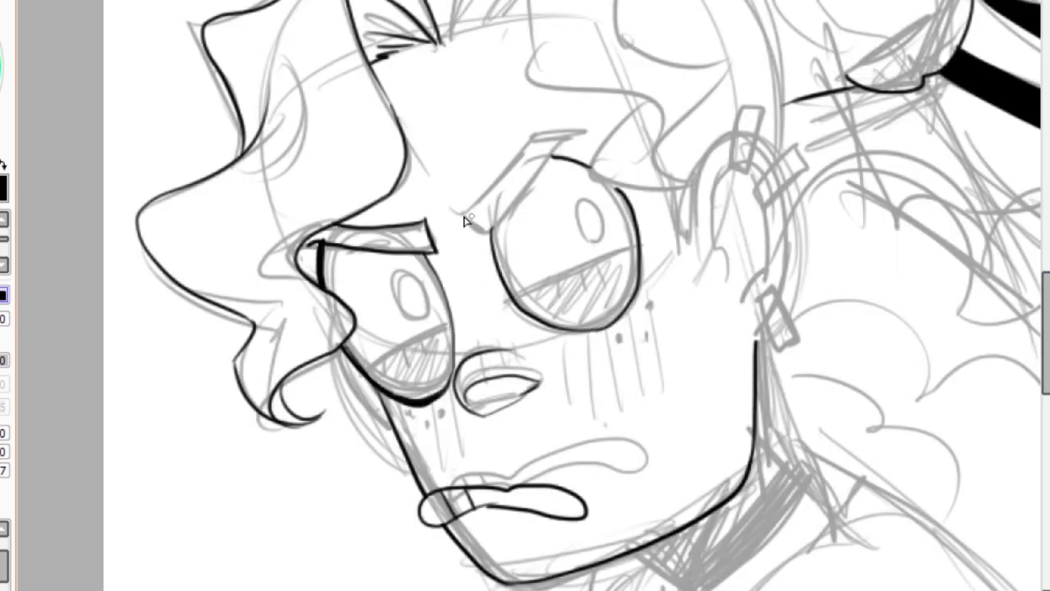
pyautogui.moveTo(460, 220); pyautogui.dragTo(590, 130)
pyautogui.moveTo(489, 234); pyautogui.dragTo(580, 346)
pyautogui.hotkey('ctrl', 'z')
pyautogui.moveTo(514, 330)
pyautogui.mouseDown()
pyautogui.moveTo(637, 310)
pyautogui.moveTo(630, 208)
pyautogui.mouseUp()
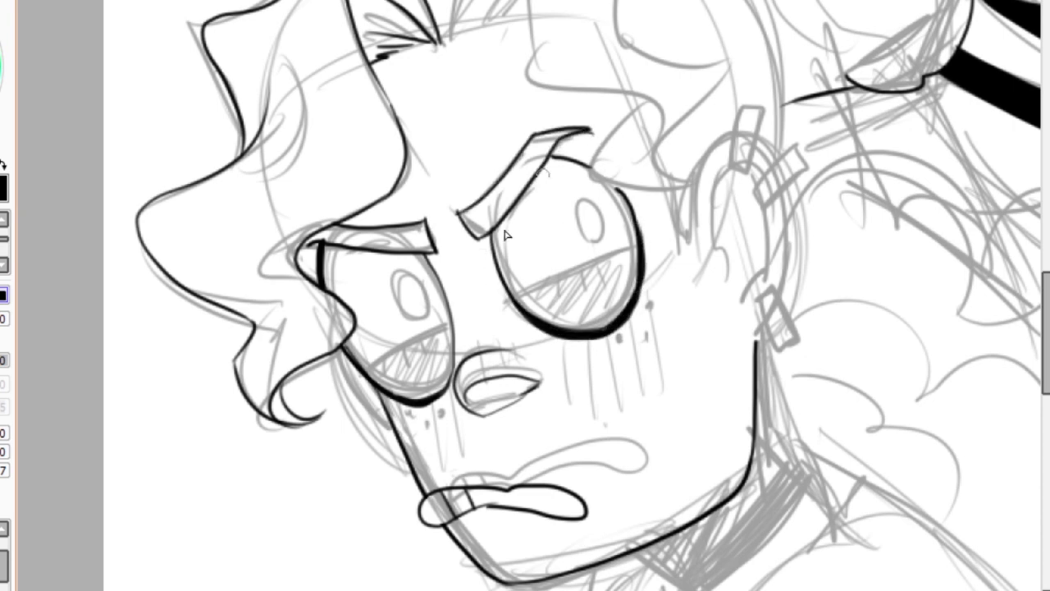
# Draw thick raised lower lids with short lashes across the glaring bust's eyes and outline both oval pupils.
pyautogui.scroll(1, 550, 158)
pyautogui.moveTo(296, 415); pyautogui.dragTo(435, 347)
pyautogui.moveTo(489, 312); pyautogui.dragTo(681, 238)
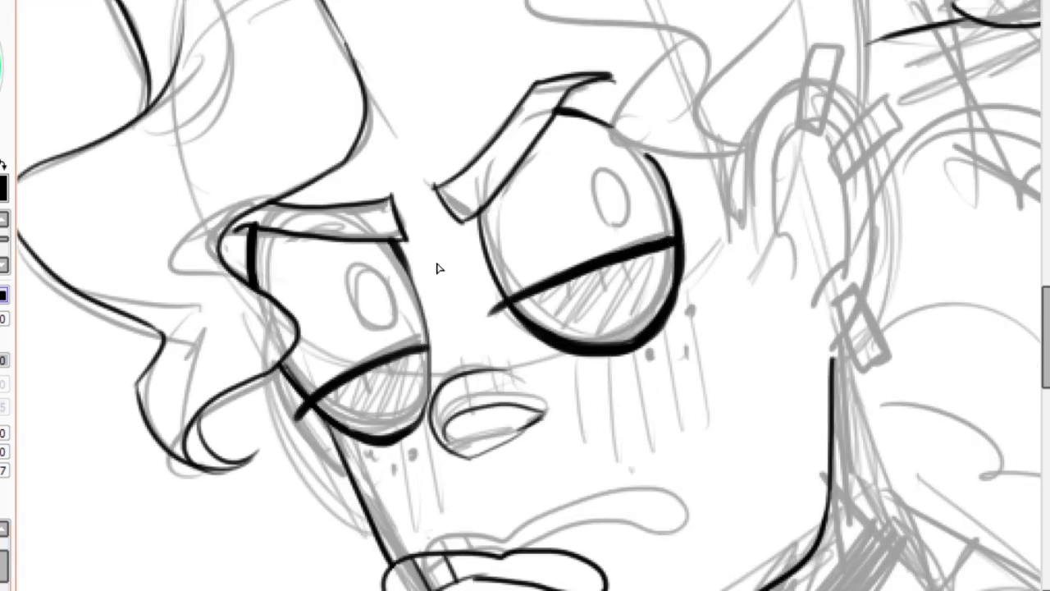
pyautogui.moveTo(394, 359); pyautogui.dragTo(396, 389)
pyautogui.moveTo(607, 270); pyautogui.dragTo(612, 320)
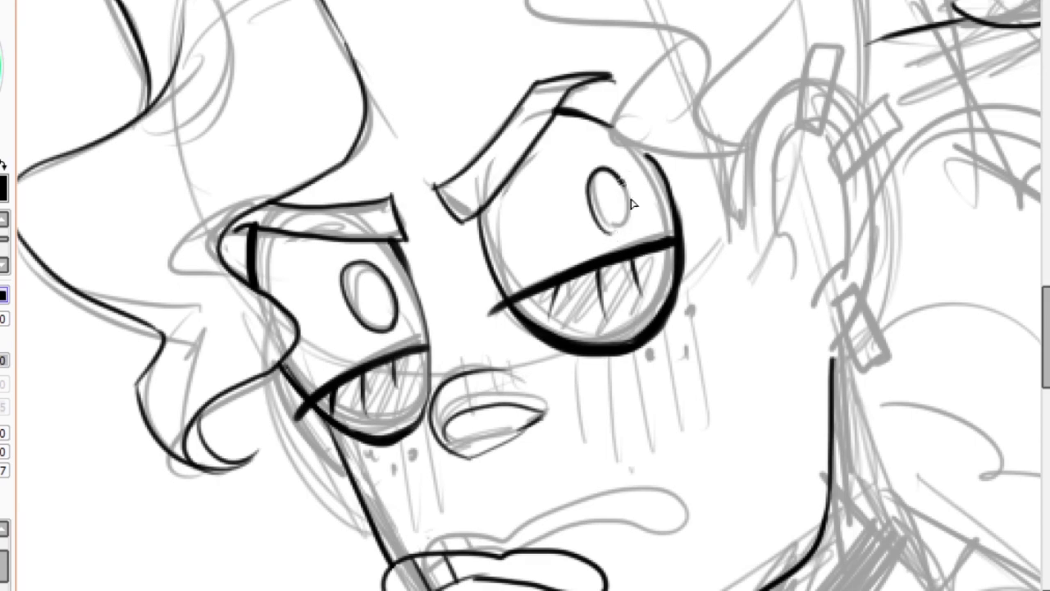
# Ink the glaring bust's wavy bangs on the near side of the parting, with their inner strands.
pyautogui.scroll(-1, 377, 234)
pyautogui.moveTo(376, 233)
pyautogui.mouseDown()
pyautogui.moveTo(533, 291)
pyautogui.moveTo(566, 392)
pyautogui.mouseUp()
pyautogui.moveTo(603, 246); pyautogui.dragTo(628, 406)
pyautogui.moveTo(379, 230); pyautogui.dragTo(460, 148)
pyautogui.moveTo(472, 123); pyautogui.dragTo(563, 253)
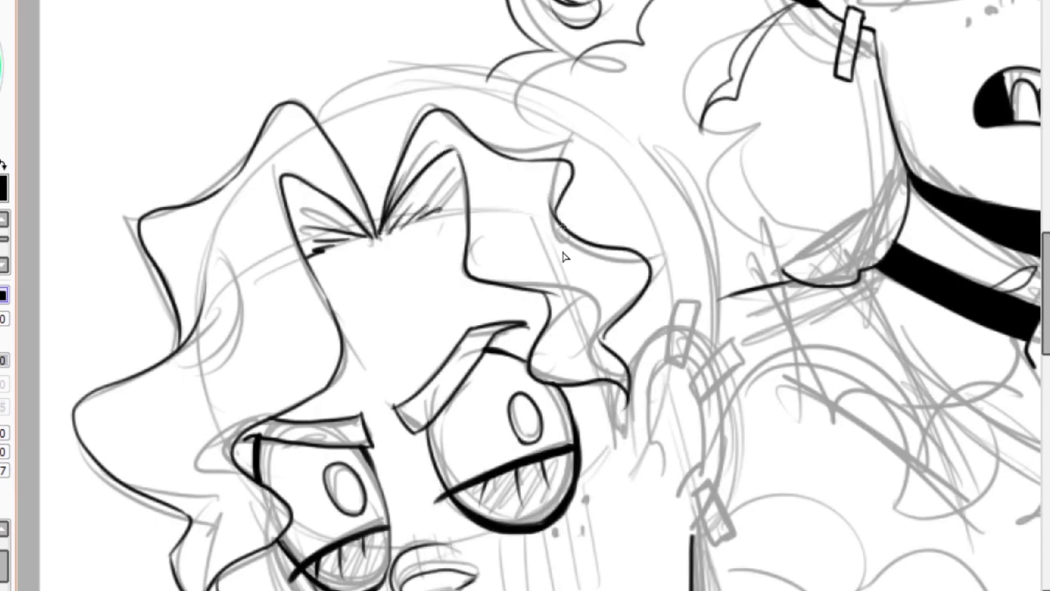
pyautogui.moveTo(567, 193); pyautogui.dragTo(525, 271)
# Add fine strand lines to the glaring bust's far locks and ink the rounded back contour of the head.
pyautogui.moveTo(246, 255); pyautogui.dragTo(197, 373)
pyautogui.moveTo(271, 275); pyautogui.dragTo(310, 351)
pyautogui.moveTo(316, 113)
pyautogui.mouseDown()
pyautogui.moveTo(337, 91)
pyautogui.moveTo(546, 97)
pyautogui.moveTo(722, 344)
pyautogui.mouseUp()
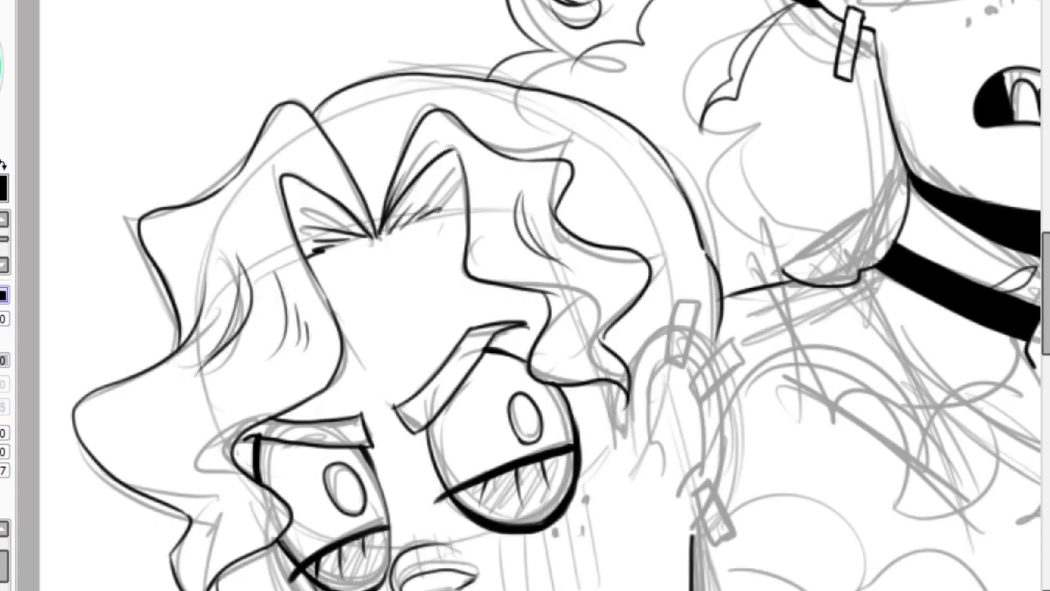
# Ink the glaring bust's near ear with its inner folds, two ear cuffs and a rectangular dangling earring.
pyautogui.moveTo(595, 382)
pyautogui.mouseDown()
pyautogui.moveTo(497, 222)
pyautogui.moveTo(525, 275)
pyautogui.mouseUp()
pyautogui.moveTo(574, 168); pyautogui.dragTo(537, 230)
pyautogui.moveTo(586, 144)
pyautogui.mouseDown()
pyautogui.moveTo(574, 201)
pyautogui.moveTo(593, 201)
pyautogui.mouseUp()
pyautogui.moveTo(645, 193)
pyautogui.mouseDown()
pyautogui.moveTo(601, 235)
pyautogui.moveTo(624, 346)
pyautogui.mouseUp()
pyautogui.moveTo(559, 199); pyautogui.dragTo(548, 306)
pyautogui.moveTo(611, 228); pyautogui.dragTo(600, 314)
pyautogui.moveTo(565, 257); pyautogui.dragTo(609, 336)
pyautogui.scroll(-3, 609, 336)
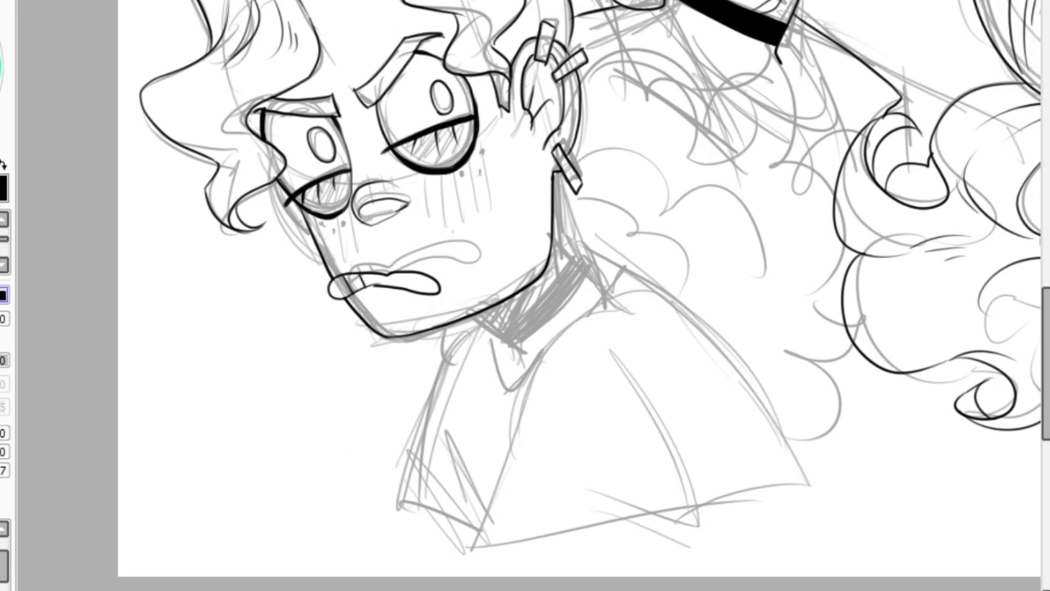
# Ink the glaring bust's neck, neckline, jacket opening and far shoulder edge.
pyautogui.scroll(2, 575, 263)
pyautogui.moveTo(567, 201)
pyautogui.mouseDown()
pyautogui.moveTo(644, 267)
pyautogui.moveTo(593, 354)
pyautogui.mouseUp()
pyautogui.moveTo(447, 328); pyautogui.dragTo(518, 379)
pyautogui.moveTo(519, 386); pyautogui.dragTo(472, 587)
pyautogui.moveTo(480, 361); pyautogui.dragTo(493, 439)
pyautogui.moveTo(448, 332); pyautogui.dragTo(340, 566)
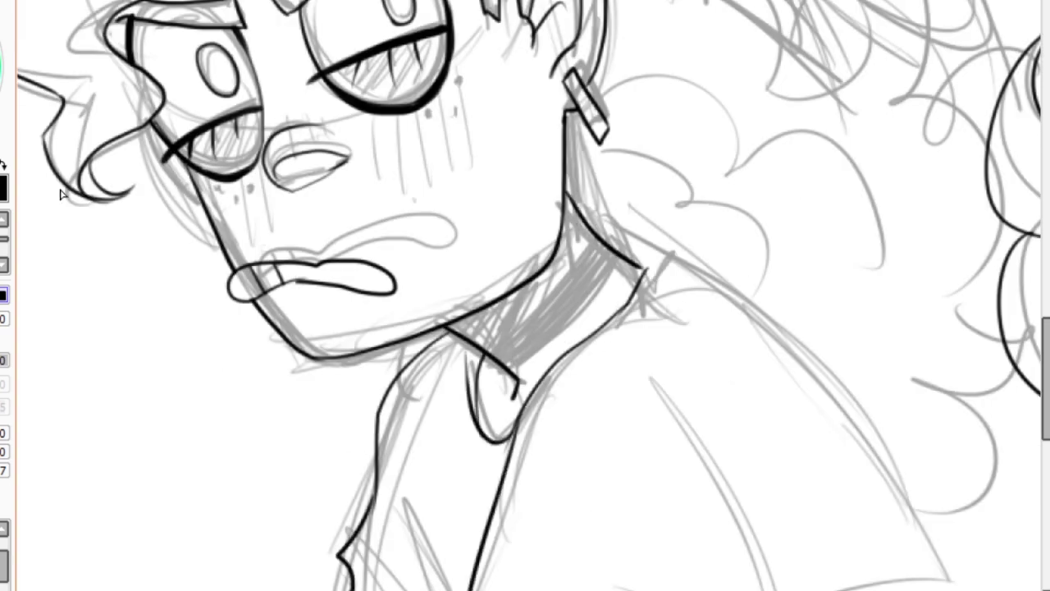
# Ink the glaring bust's near shoulder, the lower cut-off edges of the jacket and the sleeve and shirt folds.
pyautogui.scroll(-5, 62, 195)
pyautogui.moveTo(361, 369)
pyautogui.mouseDown()
pyautogui.moveTo(481, 445)
pyautogui.moveTo(997, 344)
pyautogui.mouseUp()
pyautogui.moveTo(673, 37); pyautogui.dragTo(997, 345)
pyautogui.moveTo(731, 209)
pyautogui.mouseDown()
pyautogui.moveTo(781, 274)
pyautogui.moveTo(833, 381)
pyautogui.mouseUp()
pyautogui.moveTo(632, 144); pyautogui.dragTo(722, 201)
pyautogui.moveTo(427, 254); pyautogui.dragTo(481, 410)
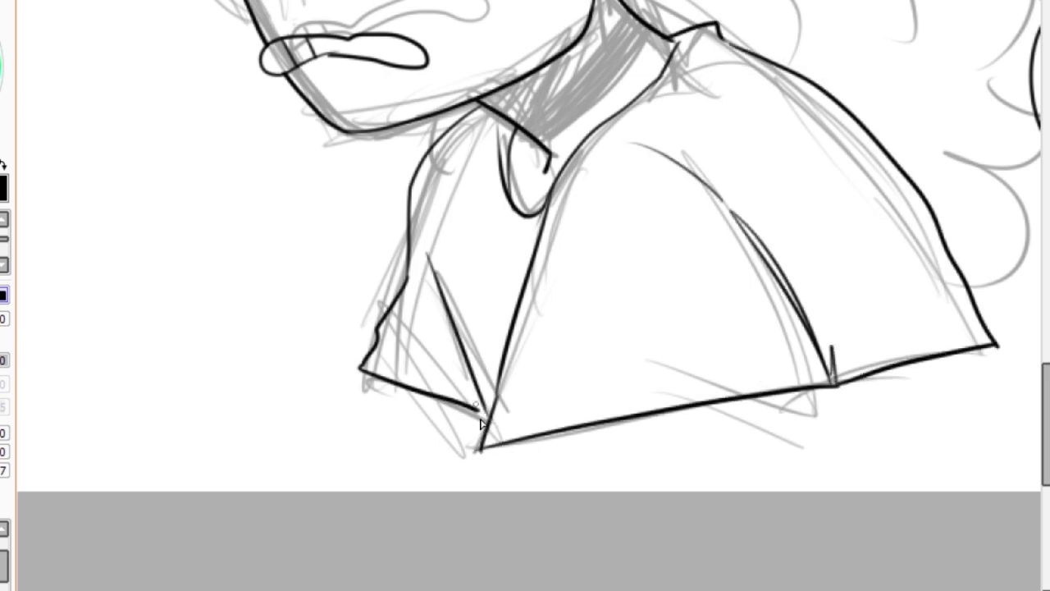
# Ink the glaring bust's choker and under-jaw shadow, fill both solid black, and add a shirt fold below the neck.
pyautogui.scroll(3, 482, 423)
pyautogui.moveTo(575, 238); pyautogui.dragTo(542, 320)
pyautogui.moveTo(496, 377); pyautogui.dragTo(603, 279)
pyautogui.moveTo(517, 390); pyautogui.dragTo(620, 297)
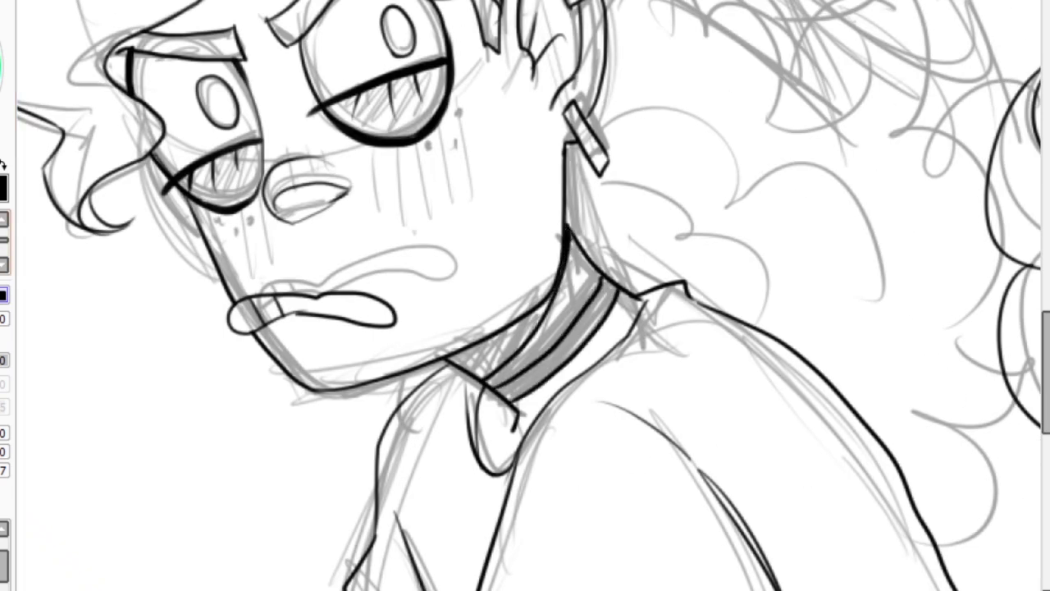
pyautogui.moveTo(460, 365); pyautogui.dragTo(607, 288)
pyautogui.moveTo(484, 402); pyautogui.dragTo(455, 529)
pyautogui.scroll(-2, 425, 409)
pyautogui.scroll(2, 425, 409)
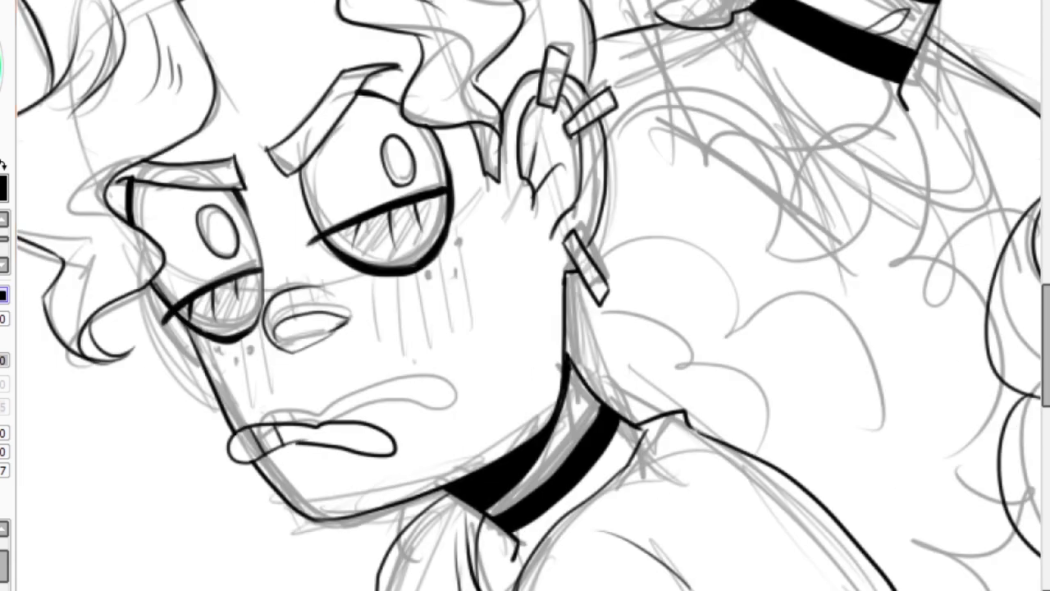
# Ink the glaring bust's curly ponytail behind the ear and shoulder, and add a solid black hair tie.
pyautogui.scroll(-2, 525, 296)
pyautogui.moveTo(763, 328); pyautogui.dragTo(566, 295)
pyautogui.moveTo(517, 191); pyautogui.dragTo(525, 283)
pyautogui.moveTo(574, 201); pyautogui.dragTo(612, 275)
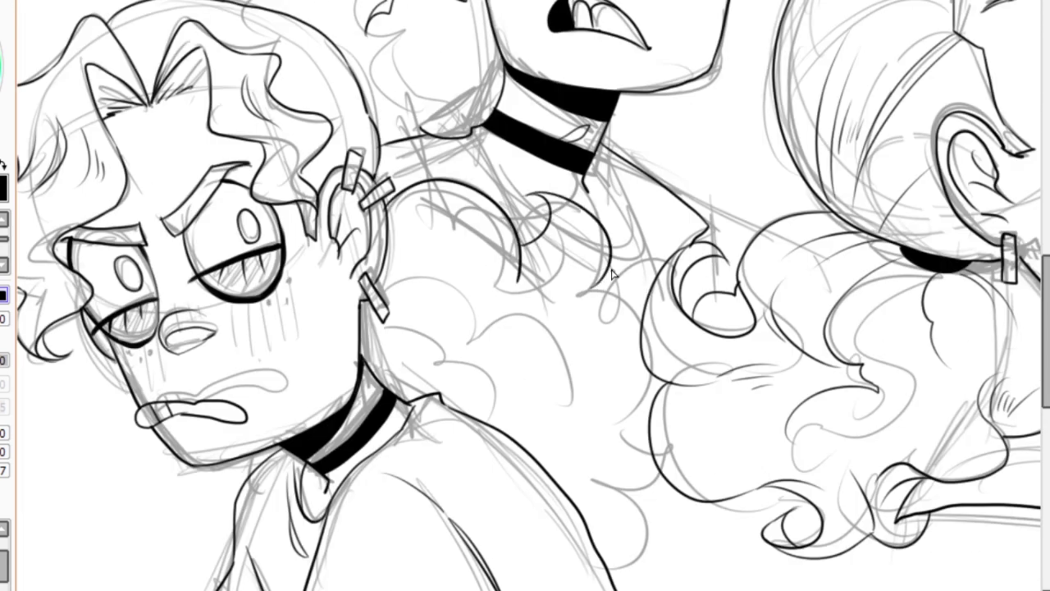
pyautogui.hotkey('ctrl', 'z')
pyautogui.moveTo(383, 291); pyautogui.dragTo(491, 330)
pyautogui.moveTo(562, 386); pyautogui.dragTo(493, 338)
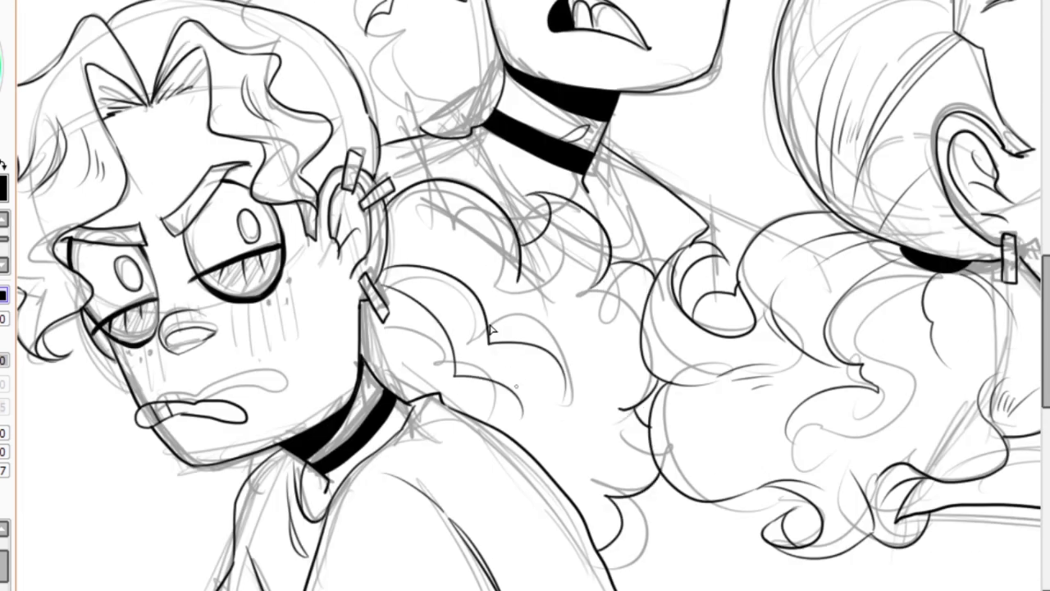
pyautogui.moveTo(392, 245); pyautogui.dragTo(385, 287)
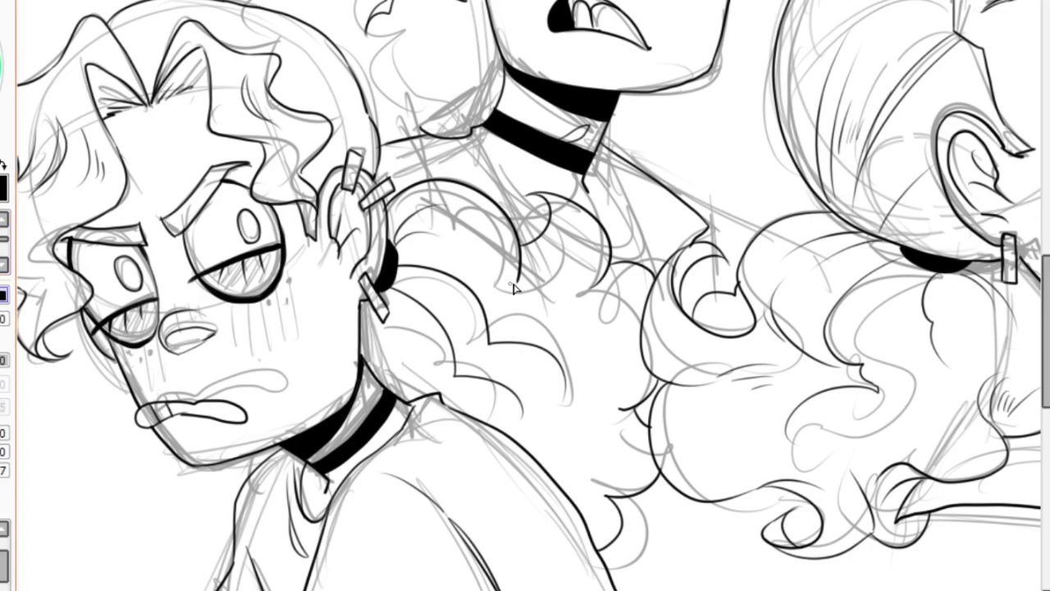
# Ink the full-body figure's curly ponytail beside the head and behind the neck.
pyautogui.scroll(-5, 628, 435)
pyautogui.scroll(5, 821, 98)
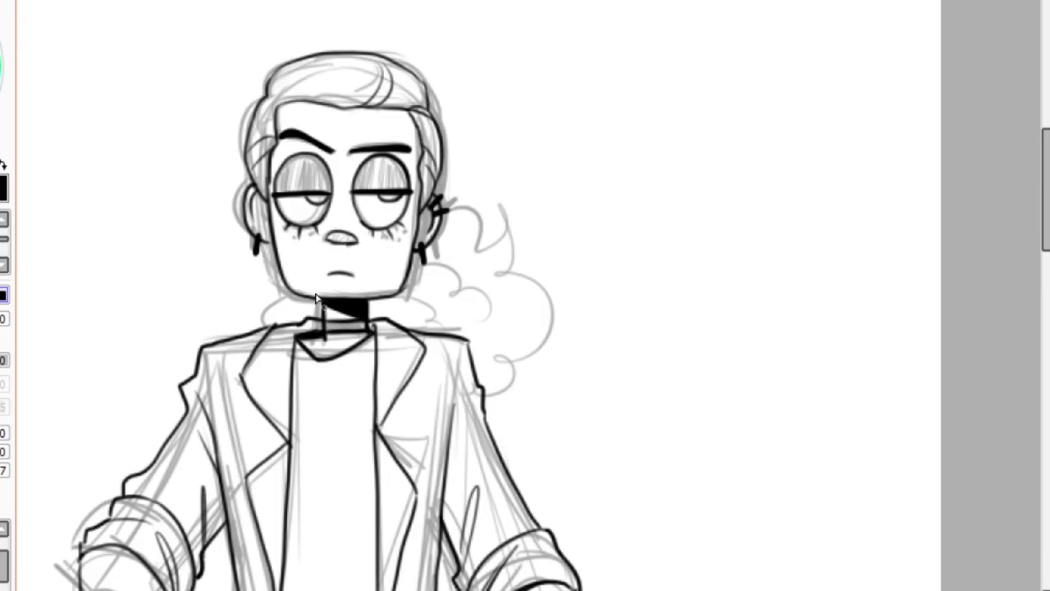
pyautogui.moveTo(497, 205)
pyautogui.mouseDown()
pyautogui.moveTo(508, 281)
pyautogui.moveTo(492, 390)
pyautogui.mouseUp()
pyautogui.moveTo(492, 271); pyautogui.dragTo(410, 311)
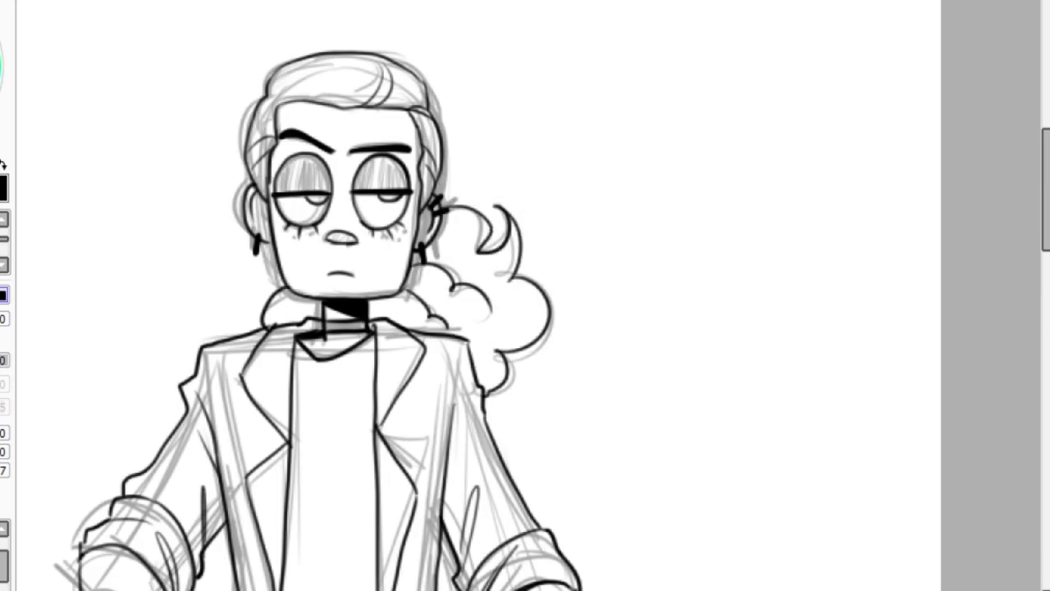
pyautogui.scroll(-4, 459, 328)
pyautogui.scroll(5, 591, 271)
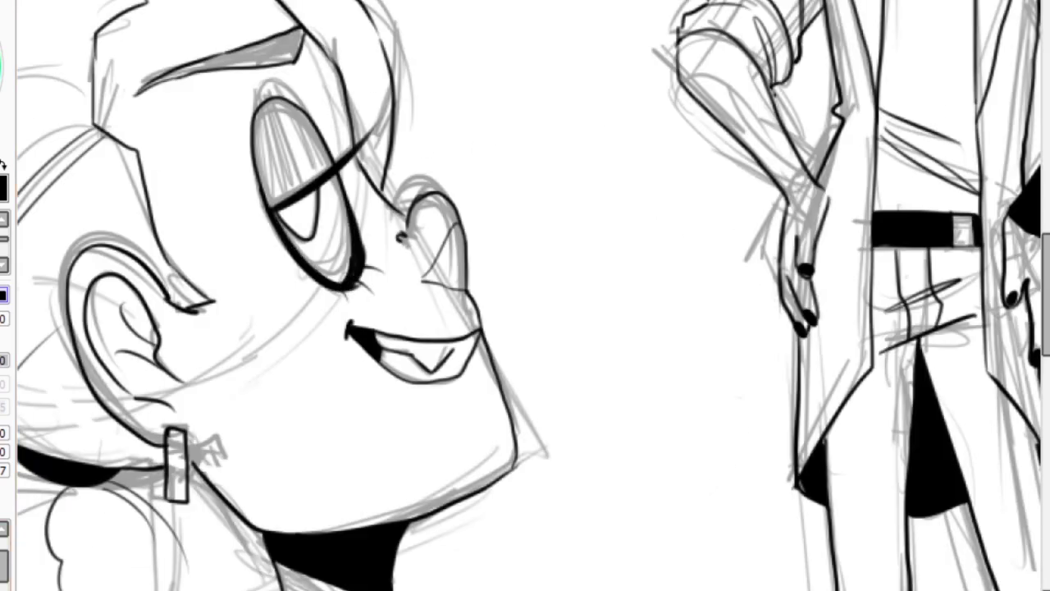
# Hide the rough sketch and ink the remaining small folds on the upper bust's shoulder and strands in the glaring bust's hair.
pyautogui.scroll(-4, 460, 246)
pyautogui.scroll(6, 460, 242)
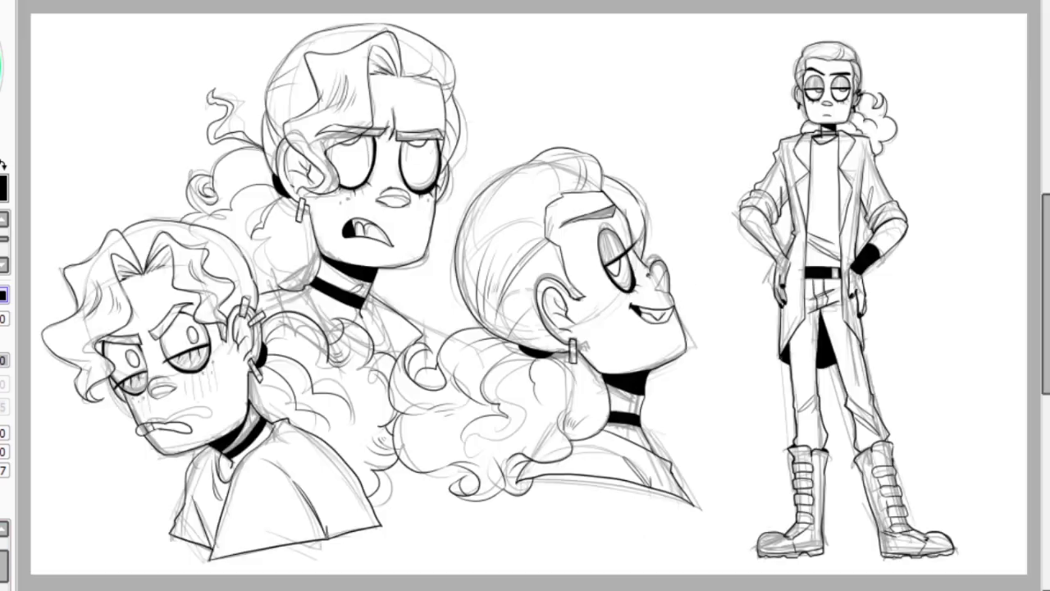
pyautogui.scroll(5, 185, 297)
pyautogui.moveTo(215, 330); pyautogui.dragTo(189, 292)
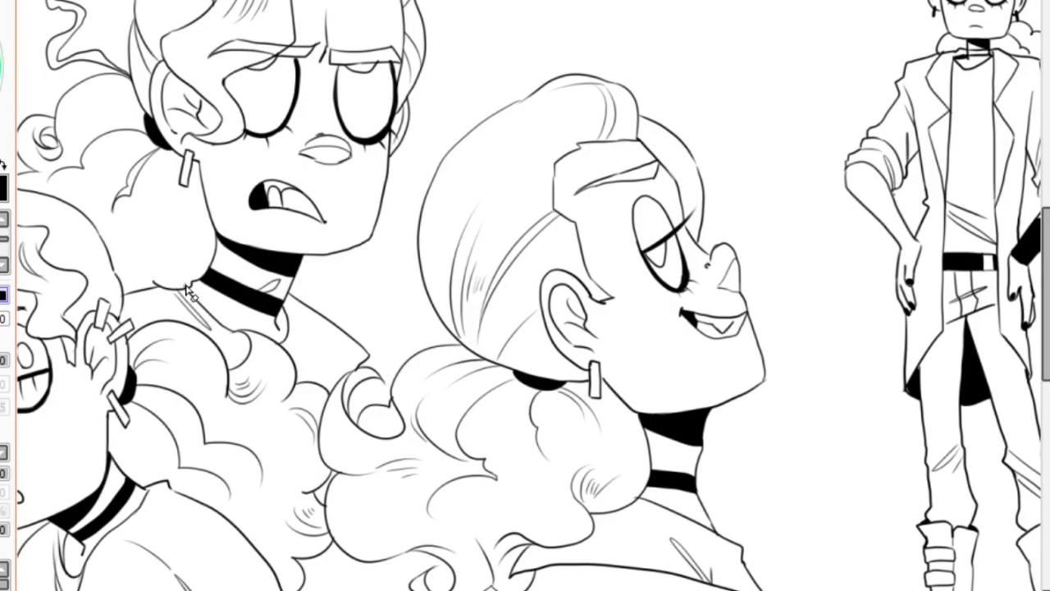
pyautogui.scroll(2, 184, 291)
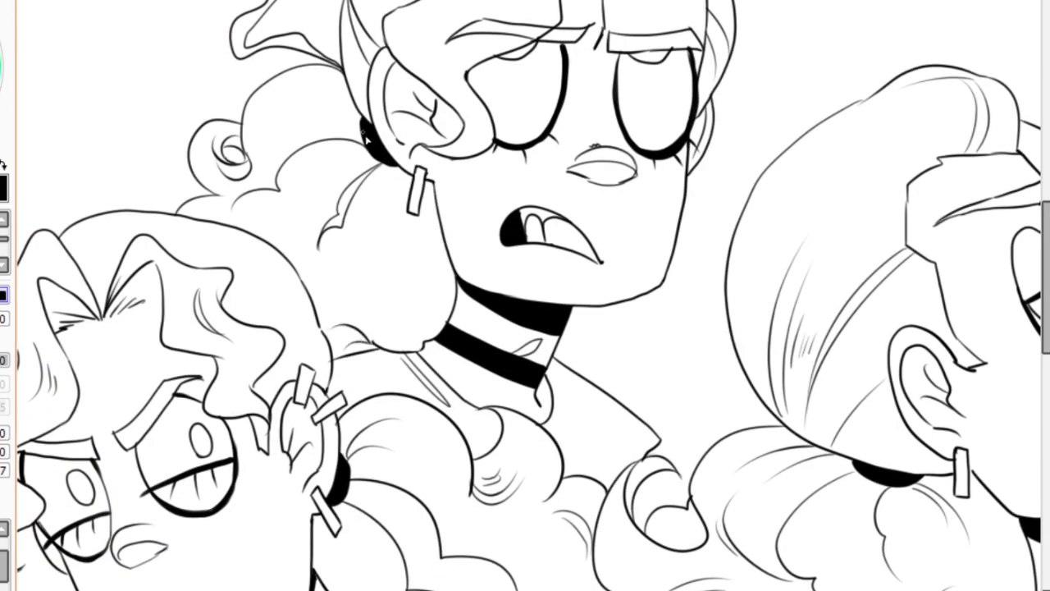
pyautogui.scroll(-1, 78, 212)
pyautogui.scroll(1, 393, 166)
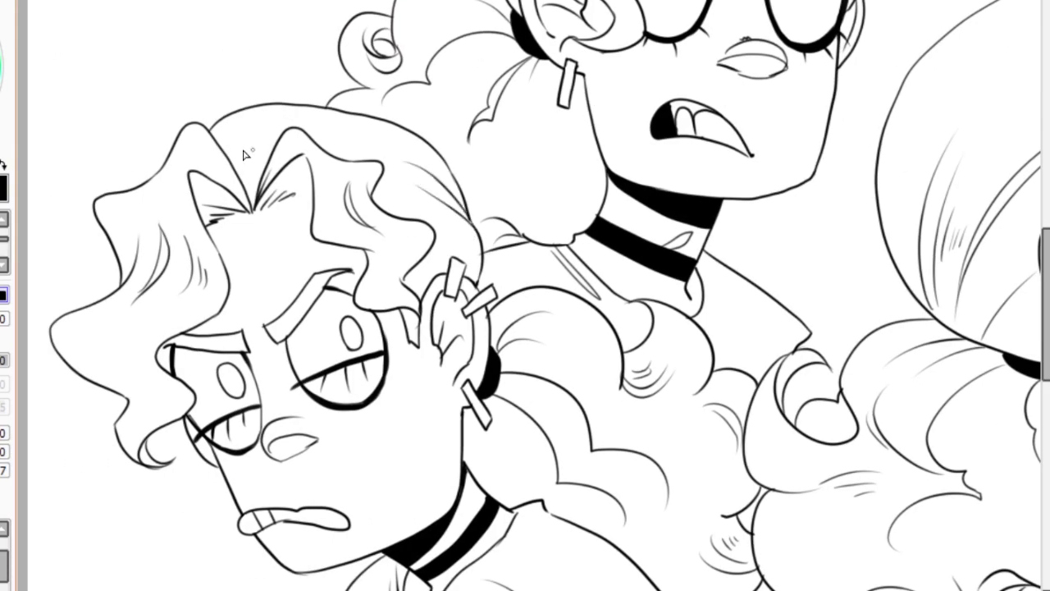
pyautogui.scroll(-5, 244, 154)
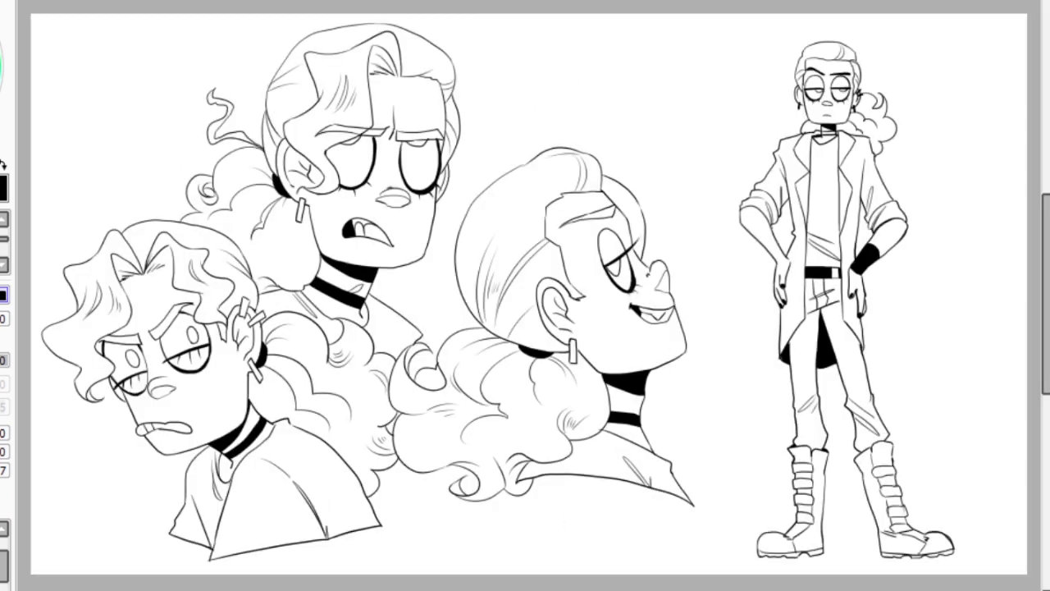
# Fill the faces and necks of the glaring bust, upper bust and full-body figure and the smiling bust's neck with tan skin.
pyautogui.click(164, 386)
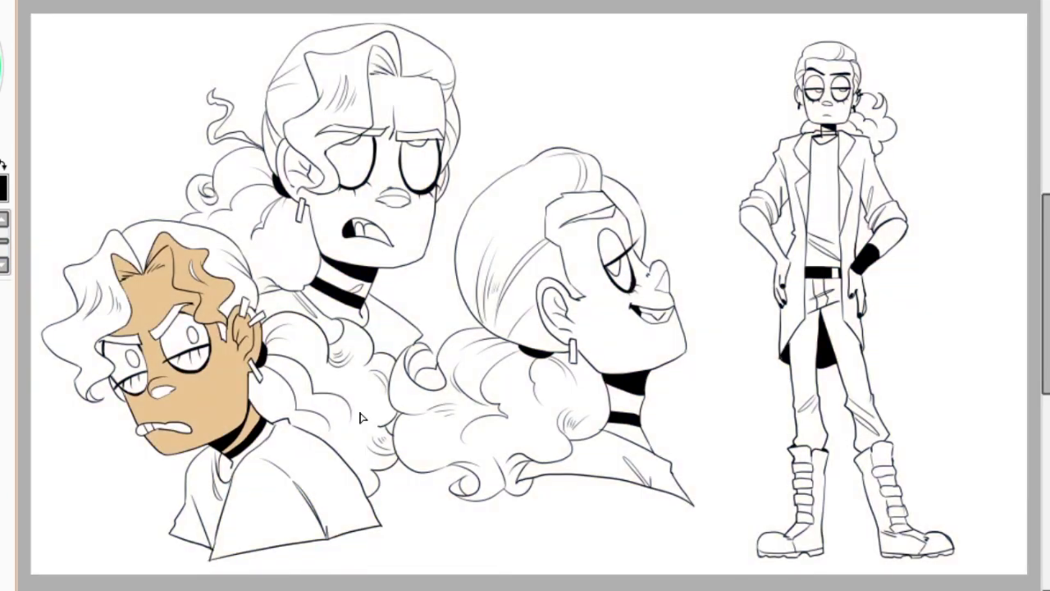
pyautogui.click(628, 435)
pyautogui.click(411, 238)
pyautogui.click(341, 275)
pyautogui.click(829, 90)
pyautogui.click(828, 138)
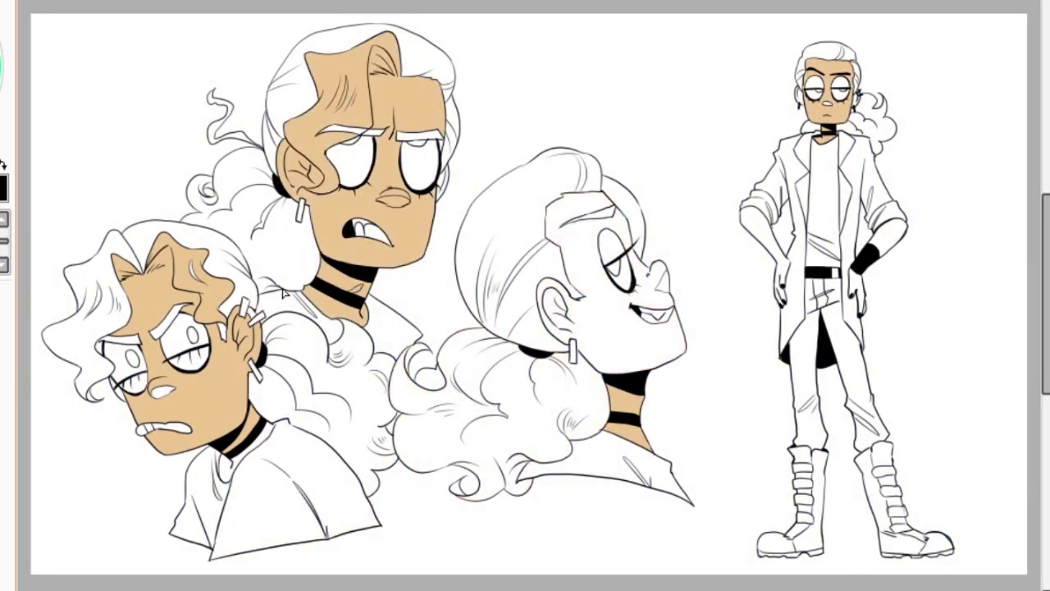
# Paint tan skin into the gaps around the glaring bust's nose, eye corner, ear and neckline.
pyautogui.scroll(3, 164, 361)
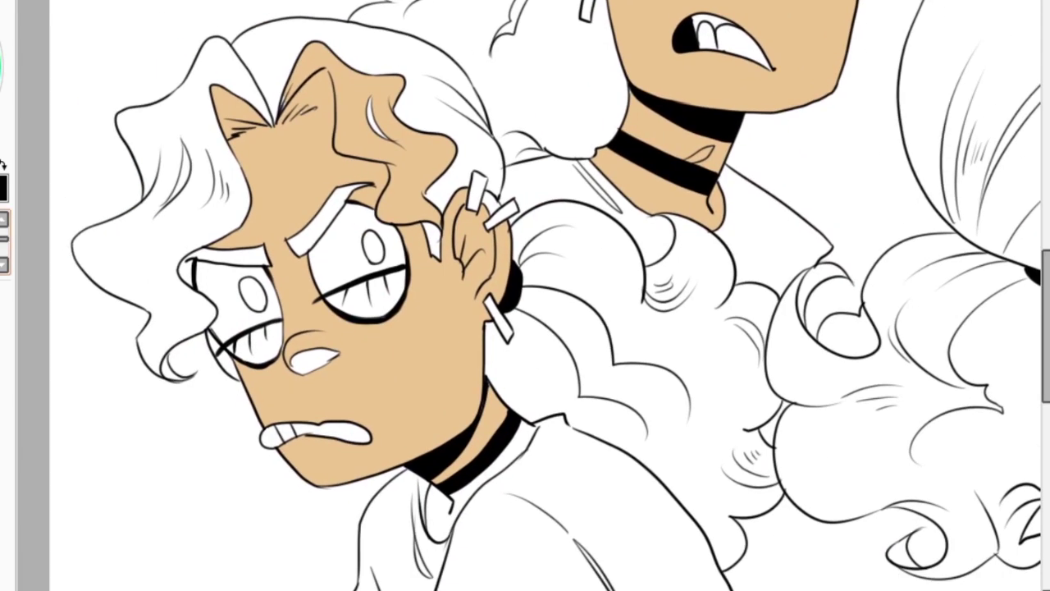
pyautogui.moveTo(312, 362); pyautogui.dragTo(246, 320)
pyautogui.moveTo(221, 353); pyautogui.dragTo(193, 246)
pyautogui.moveTo(460, 184); pyautogui.dragTo(504, 247)
pyautogui.moveTo(492, 525); pyautogui.dragTo(443, 443)
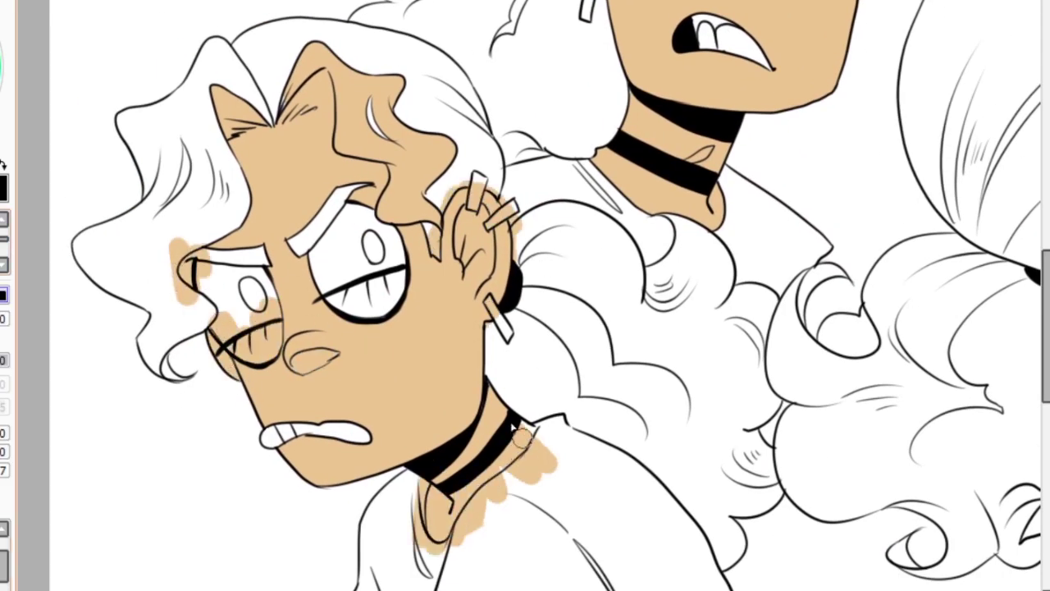
pyautogui.moveTo(541, 427); pyautogui.dragTo(501, 377)
# Paint tan skin into the gaps on the upper bust's nose, eye edges and far ear.
pyautogui.moveTo(575, 205); pyautogui.dragTo(267, 575)
pyautogui.scroll(-1, 525, 295)
pyautogui.moveTo(564, 307); pyautogui.dragTo(569, 277)
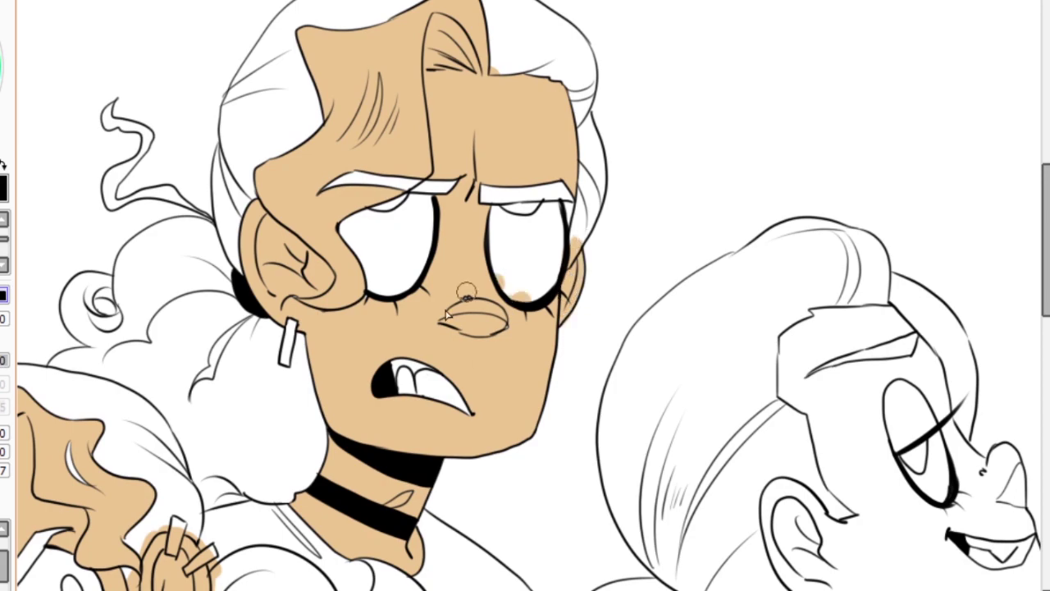
pyautogui.moveTo(448, 314)
pyautogui.mouseDown()
pyautogui.moveTo(184, 133)
pyautogui.moveTo(203, 155)
pyautogui.mouseUp()
# Close off the smiling bust's open hairline with tan strokes and fill the whole face with tan skin.
pyautogui.moveTo(575, 328); pyautogui.dragTo(306, 281)
pyautogui.moveTo(459, 201); pyautogui.dragTo(451, 288)
pyautogui.moveTo(283, 255); pyautogui.dragTo(386, 132)
pyautogui.moveTo(394, 148); pyautogui.dragTo(460, 214)
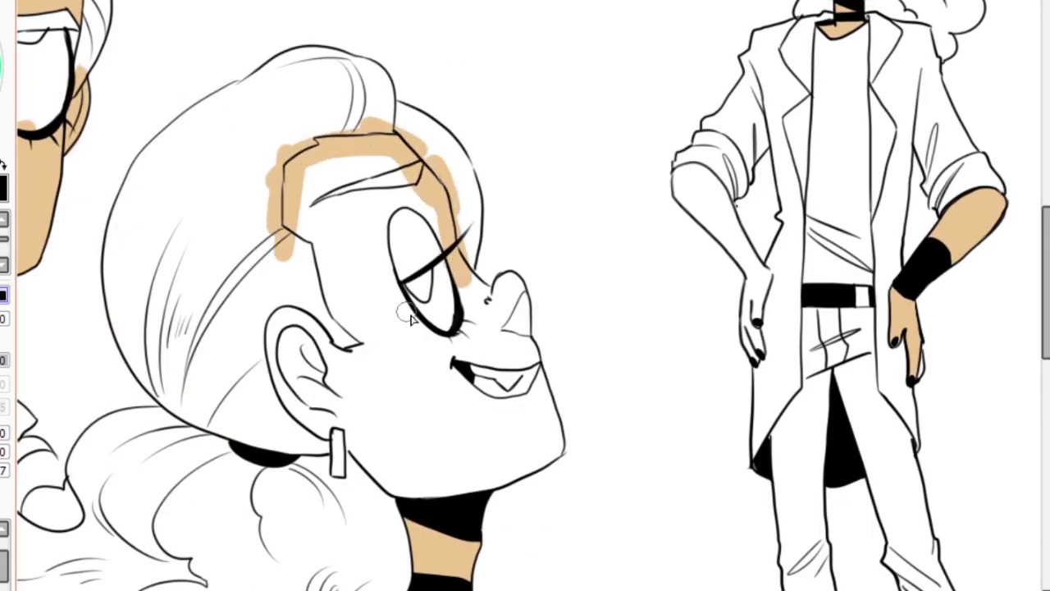
pyautogui.click(369, 410)
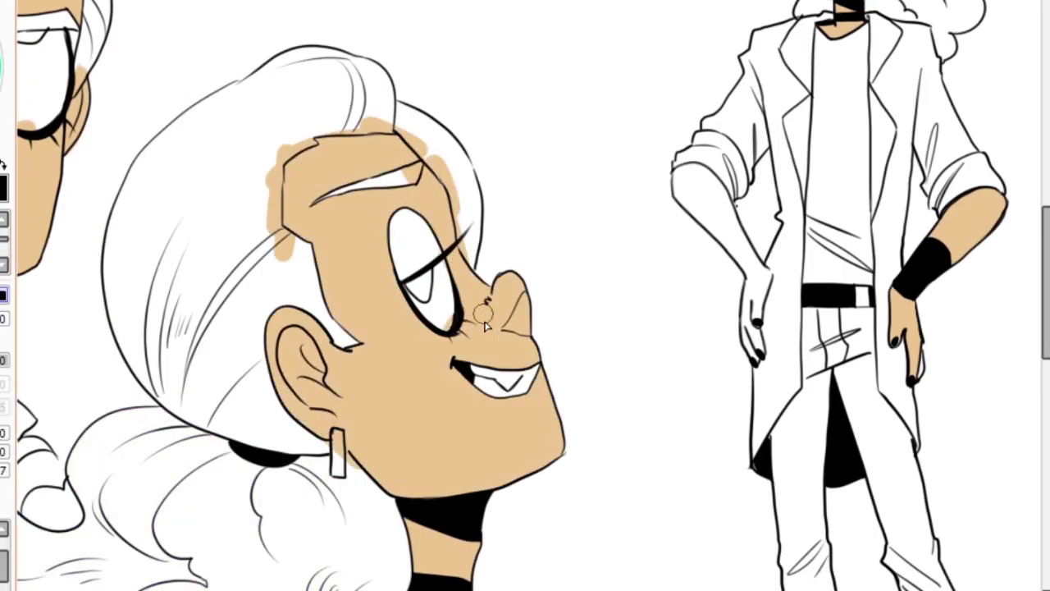
# Colour the smiling bust's nose and the full-body figure's forearm, hands and fingers with tan skin.
pyautogui.moveTo(484, 327)
pyautogui.mouseDown()
pyautogui.moveTo(492, 141)
pyautogui.moveTo(118, 458)
pyautogui.mouseUp()
pyautogui.click(352, 329)
pyautogui.moveTo(394, 430); pyautogui.dragTo(394, 501)
pyautogui.moveTo(542, 468); pyautogui.dragTo(544, 509)
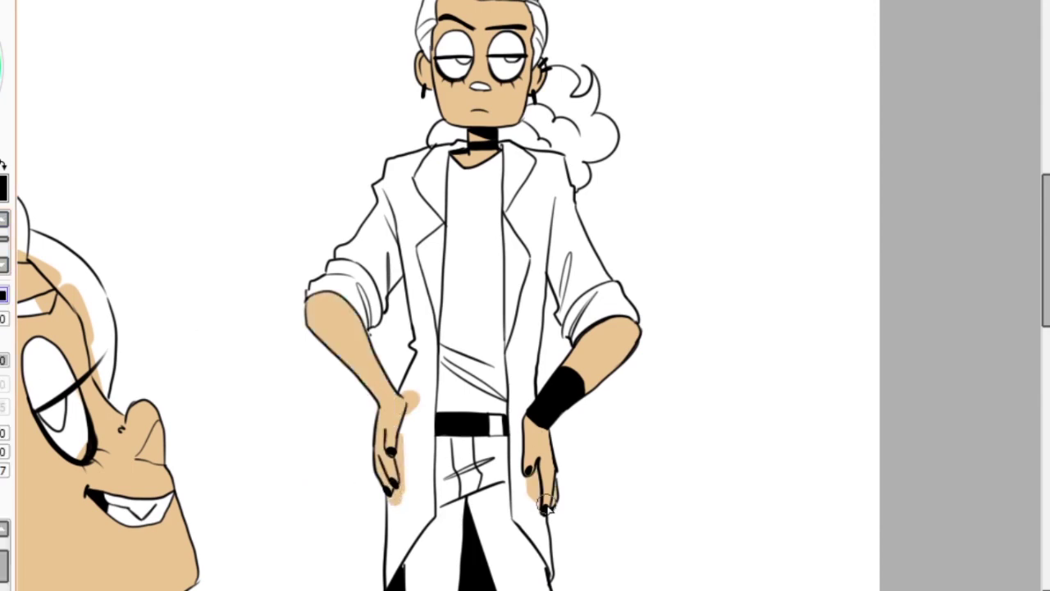
pyautogui.scroll(-3, 456, 163)
# Block in red blush across the glaring bust's face and ear, and on the other two busts' cheeks, noses and ears.
pyautogui.moveTo(115, 366)
pyautogui.mouseDown()
pyautogui.moveTo(176, 381)
pyautogui.moveTo(247, 344)
pyautogui.mouseUp()
pyautogui.click(331, 196)
pyautogui.click(394, 199)
pyautogui.click(426, 197)
pyautogui.click(297, 146)
pyautogui.click(624, 302)
pyautogui.click(549, 289)
# Block in red blush on the full-body figure's elbows, fingers, cheeks, nose and ears.
pyautogui.click(747, 215)
pyautogui.click(784, 297)
pyautogui.click(845, 101)
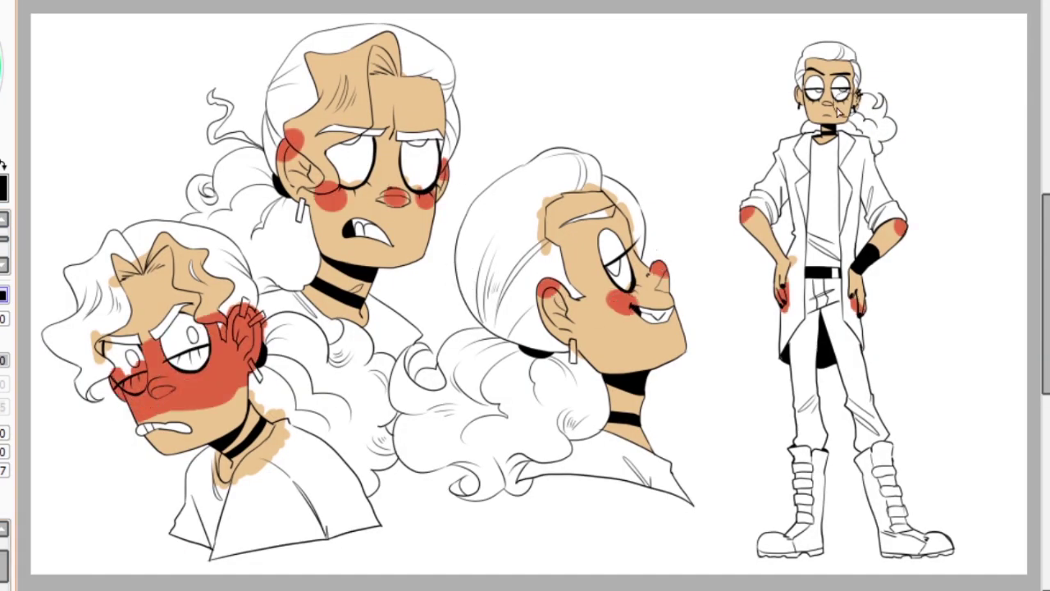
pyautogui.click(811, 100)
pyautogui.click(900, 226)
# Blend the edges of the red blush softly into the skin on all three busts.
pyautogui.moveTo(176, 461); pyautogui.dragTo(136, 345)
pyautogui.moveTo(336, 192); pyautogui.dragTo(386, 197)
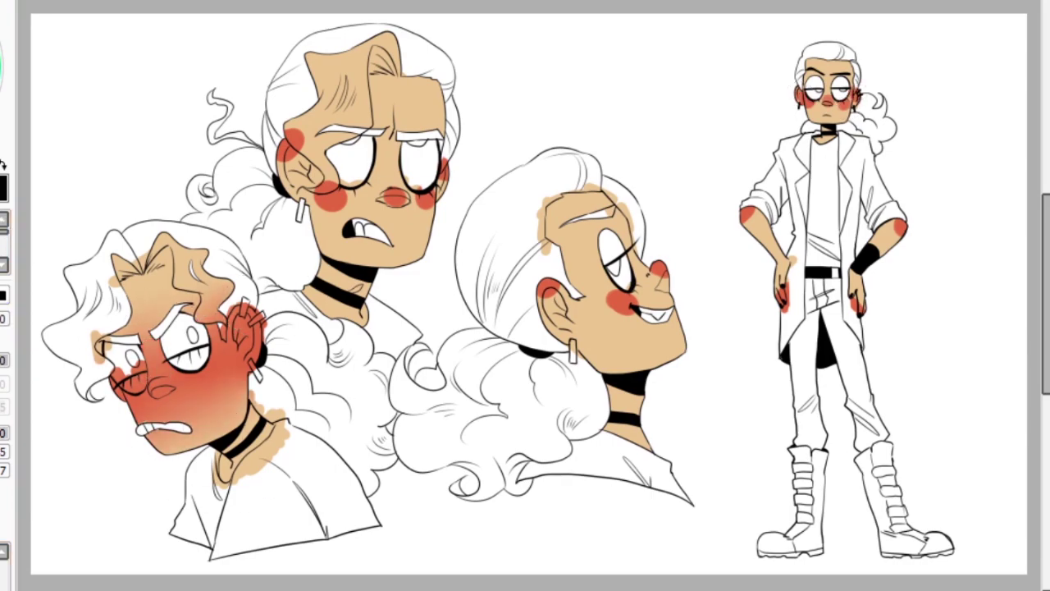
pyautogui.scroll(3, 492, 107)
pyautogui.moveTo(345, 234); pyautogui.dragTo(402, 221)
pyautogui.moveTo(574, 386); pyautogui.dragTo(689, 410)
pyautogui.moveTo(722, 345); pyautogui.dragTo(747, 374)
# Soften the red blush on the full-body figure's elbows, hands and face.
pyautogui.hscroll(5, 509, 279)
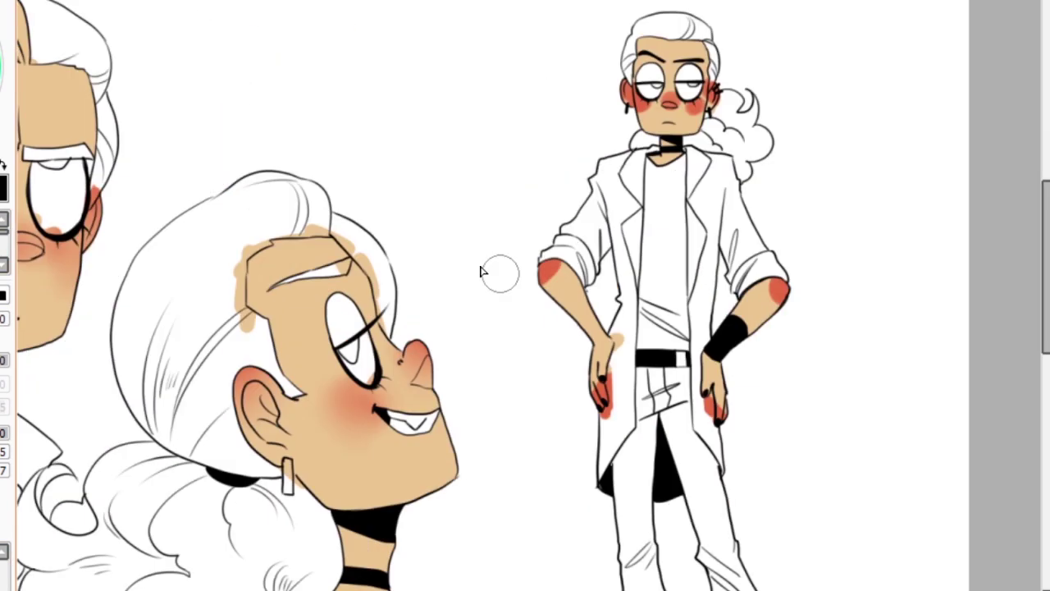
pyautogui.moveTo(550, 271); pyautogui.dragTo(615, 386)
pyautogui.moveTo(771, 295); pyautogui.dragTo(714, 402)
pyautogui.moveTo(640, 94); pyautogui.dragTo(705, 99)
pyautogui.scroll(-3, 663, 168)
# Paint golden blond along the glaring bust's hairline roots and over the ponytail's open edge at the shoulder.
pyautogui.scroll(3, 246, 460)
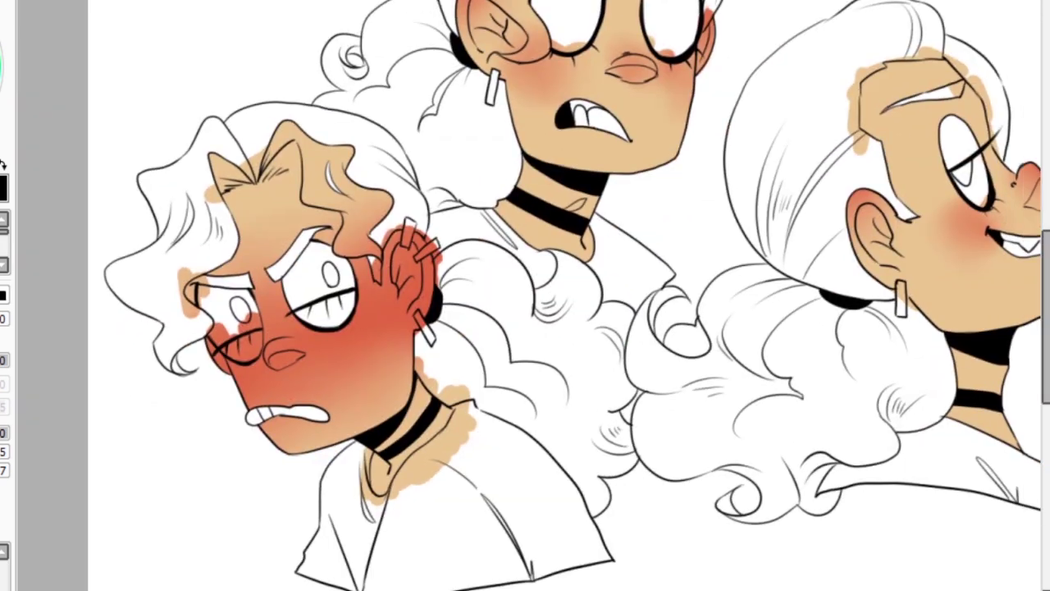
pyautogui.moveTo(205, 168); pyautogui.dragTo(328, 160)
pyautogui.scroll(2, 271, 205)
pyautogui.moveTo(263, 124)
pyautogui.mouseDown()
pyautogui.moveTo(211, 152)
pyautogui.moveTo(344, 156)
pyautogui.mouseUp()
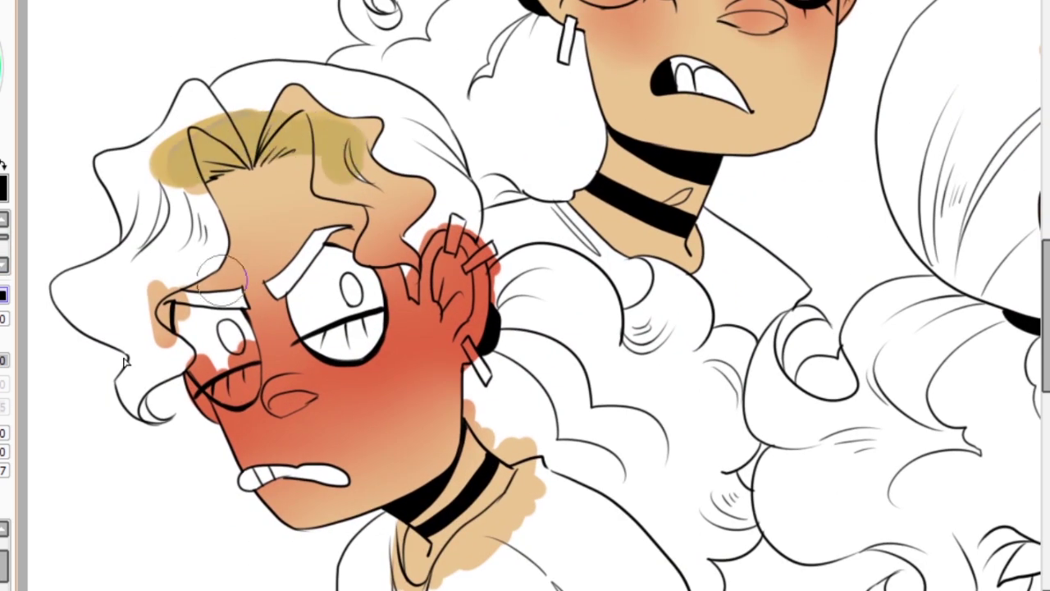
pyautogui.moveTo(526, 427); pyautogui.dragTo(574, 493)
# Fill the glaring bust's ponytail, wavy front locks and crown with golden blond.
pyautogui.click(4, 229)
pyautogui.click(624, 394)
pyautogui.click(140, 247)
pyautogui.click(394, 131)
pyautogui.click(4, 226)
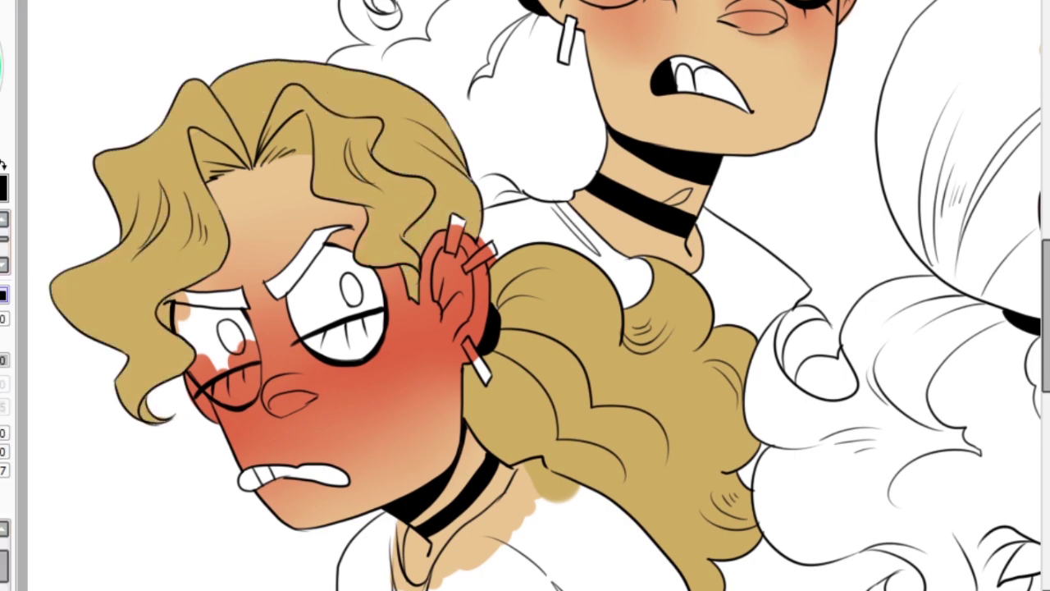
# Fill the upper bust's hair, forehead lock, loose curl and ponytail with golden blond, including the far side of the head.
pyautogui.moveTo(476, 102); pyautogui.dragTo(532, 107)
pyautogui.click(205, 353)
pyautogui.click(459, 99)
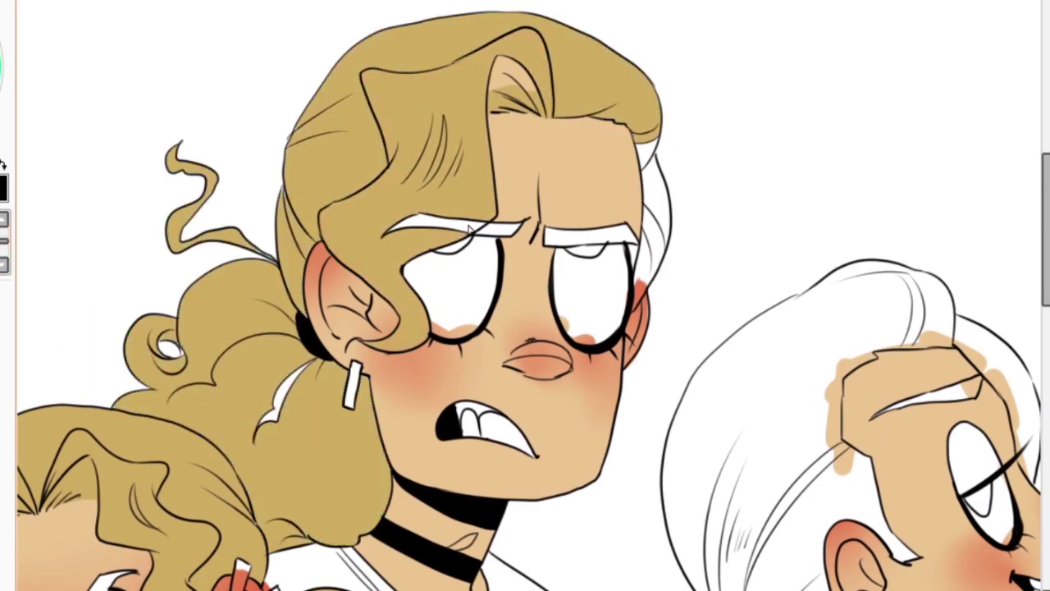
pyautogui.click(656, 206)
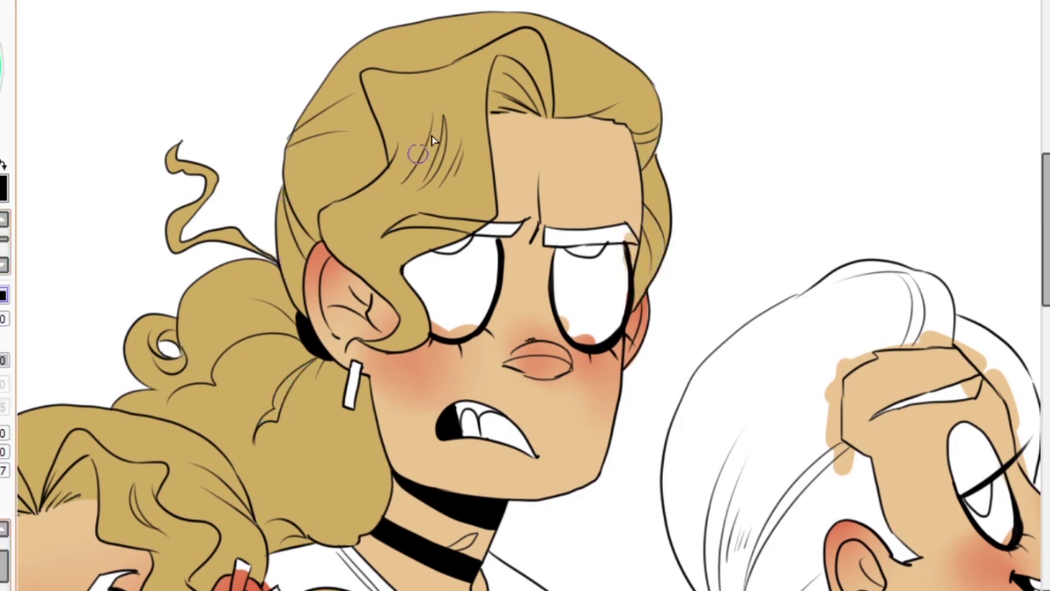
# Fill the smiling bust's swept-back hair and curly ponytail with golden blond, undoing the fill that covers the background.
pyautogui.scroll(-5, 433, 141)
pyautogui.hscroll(5, 433, 141)
pyautogui.scroll(2, 220, 197)
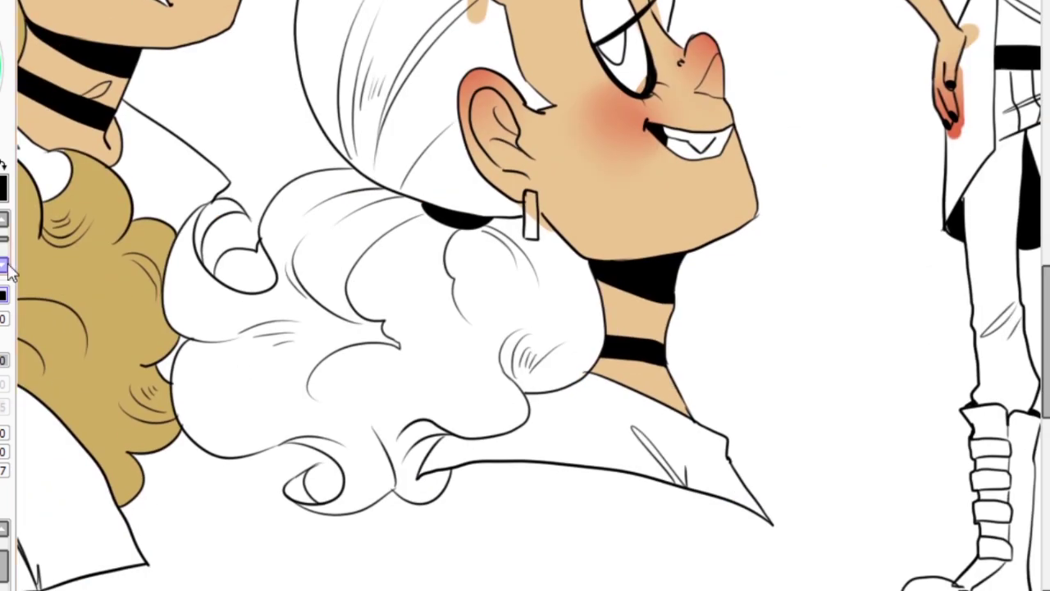
pyautogui.scroll(-2, 525, 295)
pyautogui.click(531, 215)
pyautogui.click(376, 328)
pyautogui.scroll(2, 146, 310)
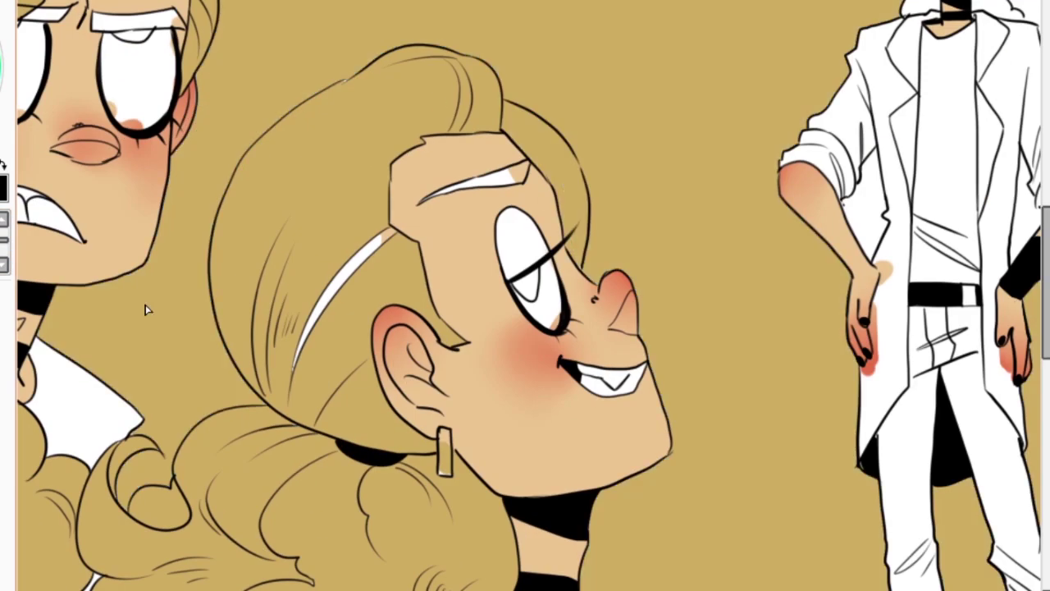
pyautogui.hotkey('ctrl', 'z')
pyautogui.click(297, 361)
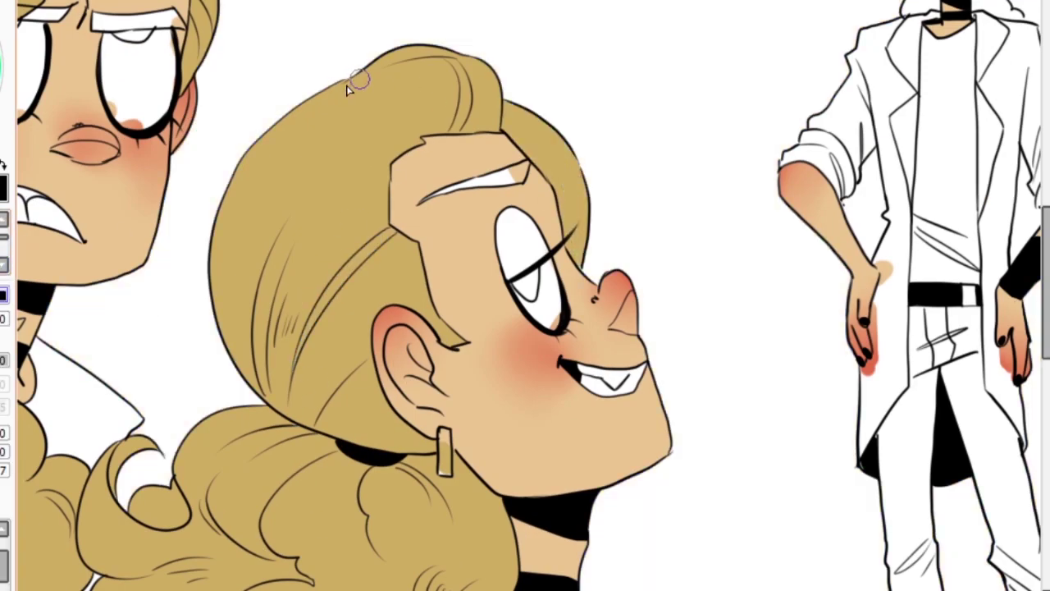
# Fill the full-body figure's hair and curly ponytail with golden blond.
pyautogui.scroll(-5, 328, 476)
pyautogui.hscroll(-3, 329, 476)
pyautogui.scroll(-2, 589, 500)
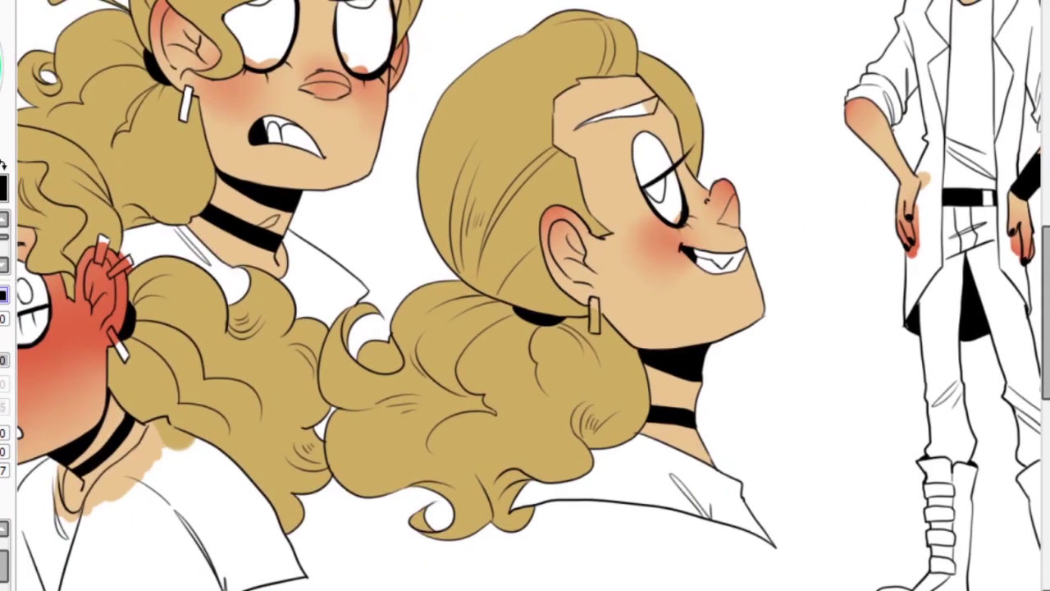
pyautogui.scroll(1, 295, 304)
pyautogui.scroll(3, 296, 303)
pyautogui.hscroll(4, 296, 304)
pyautogui.click(597, 192)
pyautogui.click(628, 261)
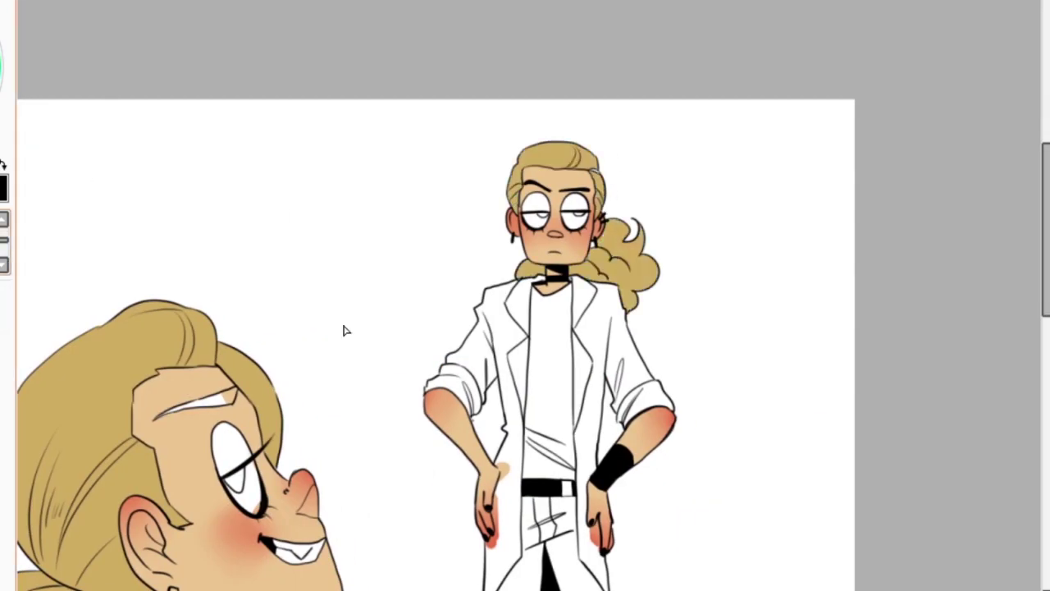
# Colour the eyebrows of all three busts dark olive brown.
pyautogui.scroll(3, 342, 331)
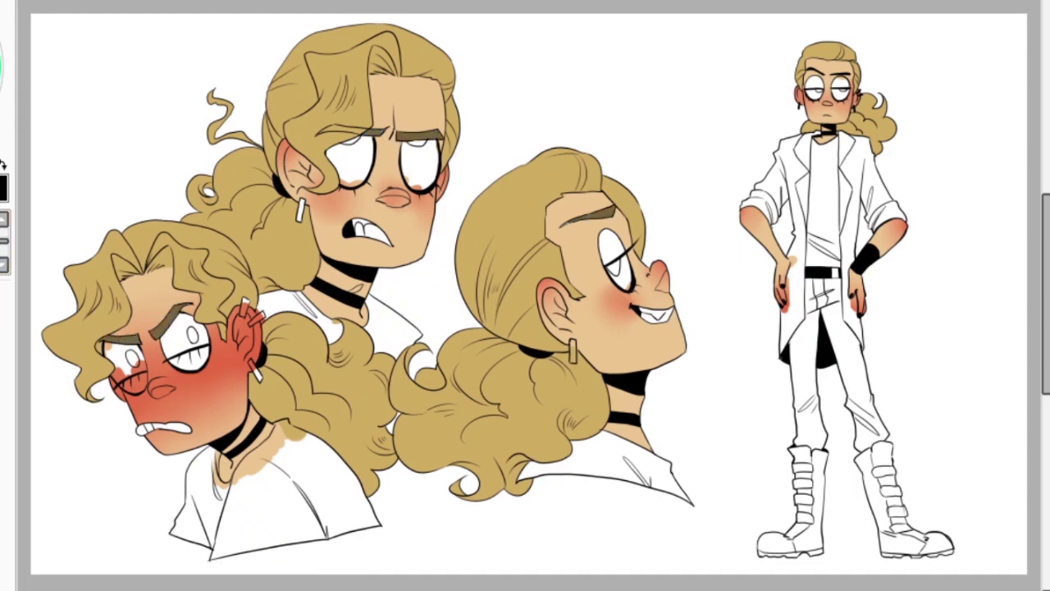
pyautogui.scroll(3, 558, 287)
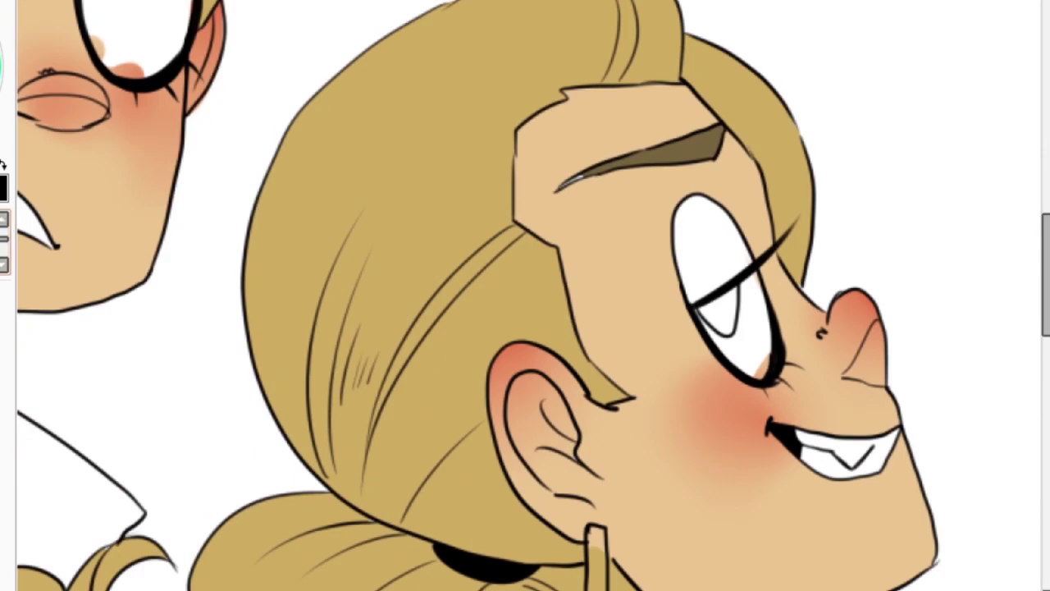
pyautogui.hscroll(-4, 525, 295)
pyautogui.scroll(2, 116, 85)
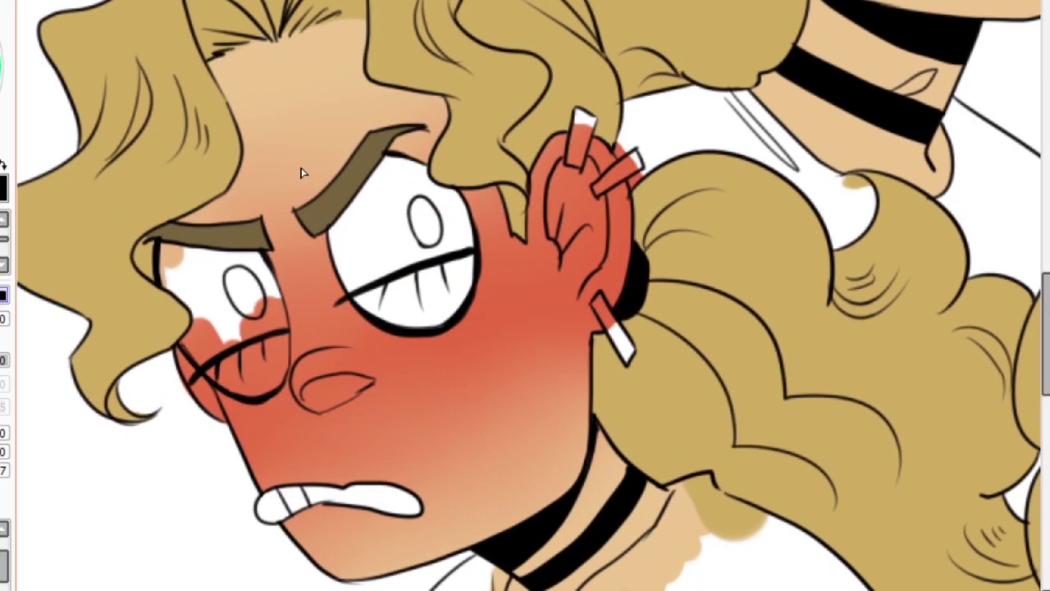
# Dot brown freckles across the cheeks and noses of the three busts and the full-body figure.
pyautogui.scroll(5, 220, 335)
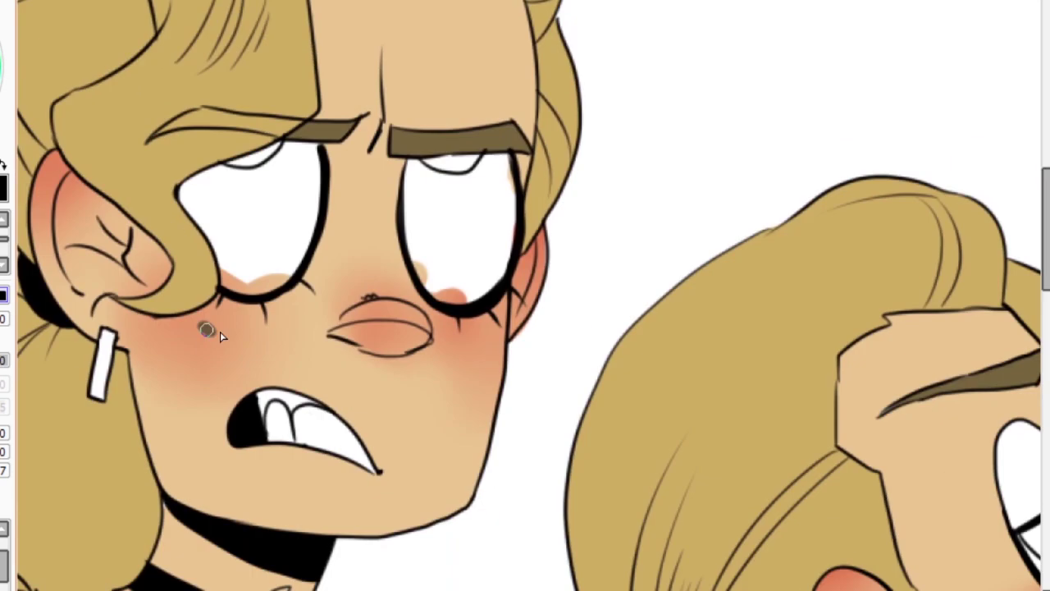
pyautogui.scroll(-5, 402, 320)
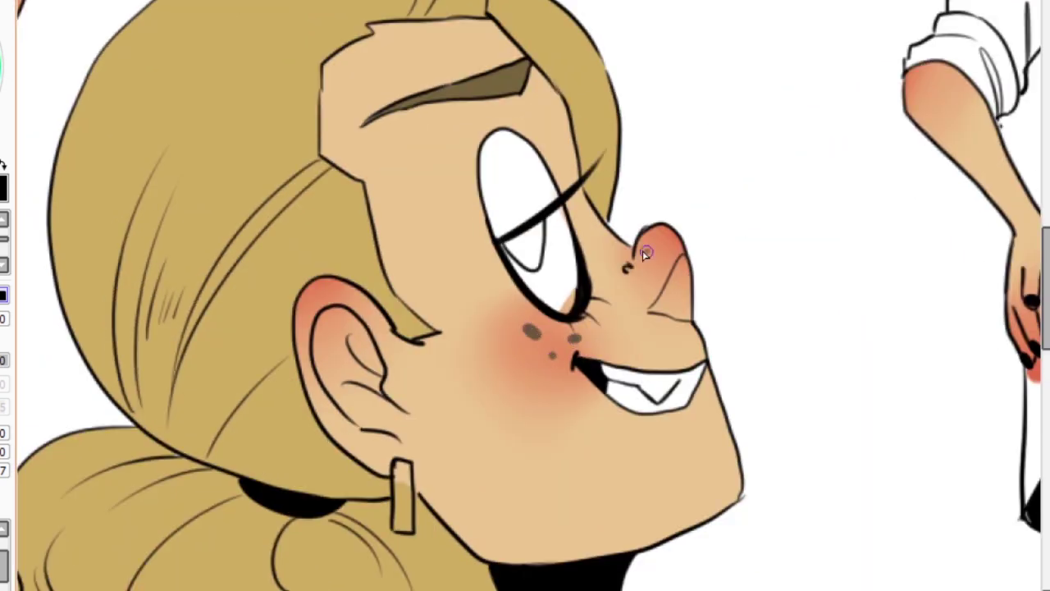
pyautogui.scroll(5, 645, 255)
pyautogui.scroll(-5, 525, 296)
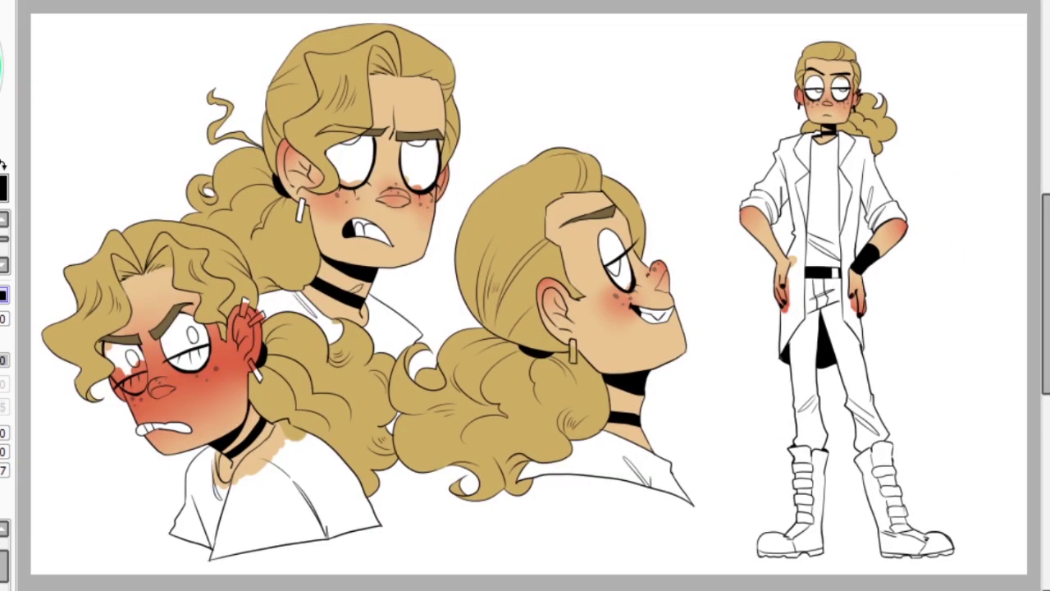
# Colour the smiling bust's eye light blue and the glaring bust's eyes light blue, with blue irises and dark navy below the lid lines.
pyautogui.scroll(3, 433, 414)
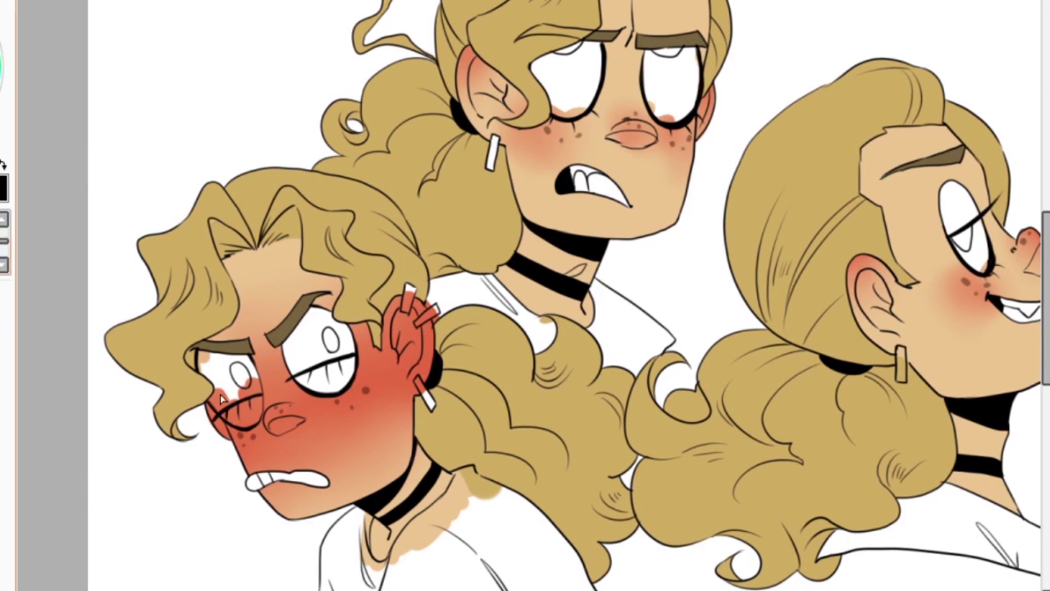
pyautogui.scroll(3, 526, 295)
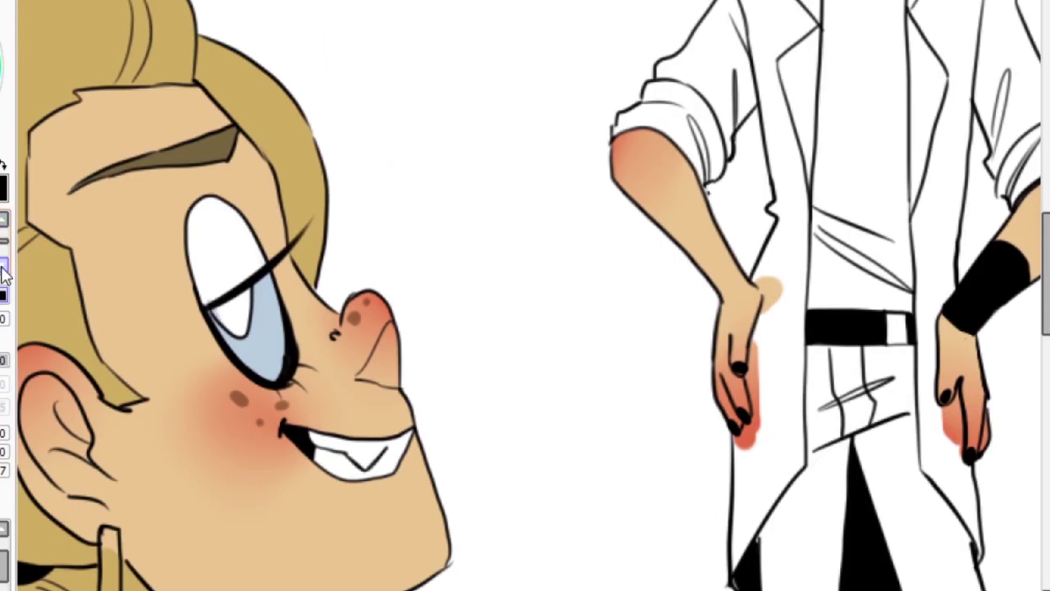
pyautogui.scroll(-3, 525, 295)
pyautogui.scroll(5, 441, 161)
pyautogui.scroll(-2, 440, 163)
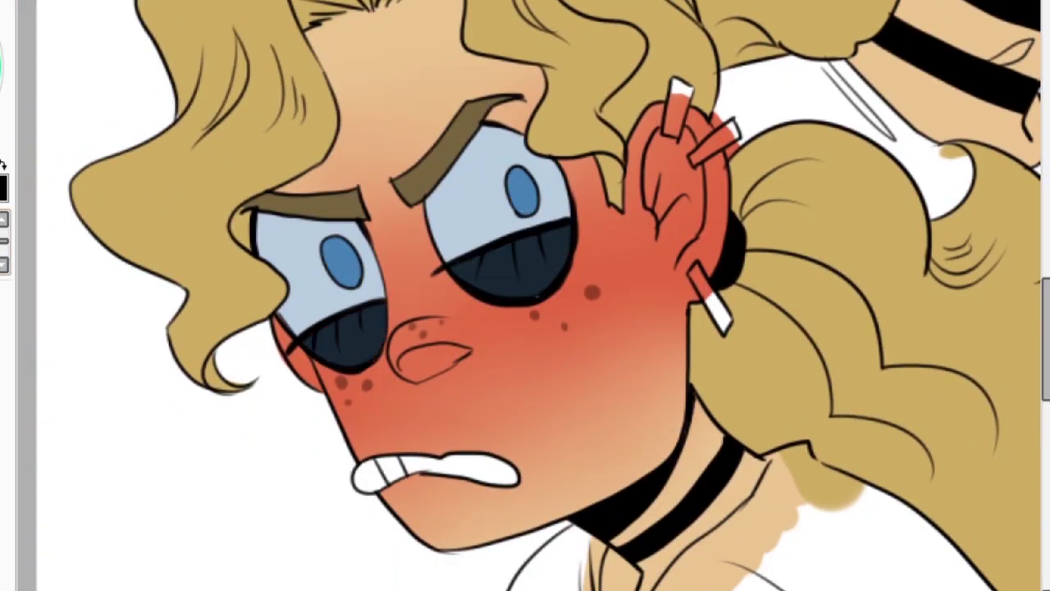
# Fill the shirts of the three busts with dark navy, covering the stray skin and hair colour on the glaring bust's shoulder.
pyautogui.scroll(-2, 525, 295)
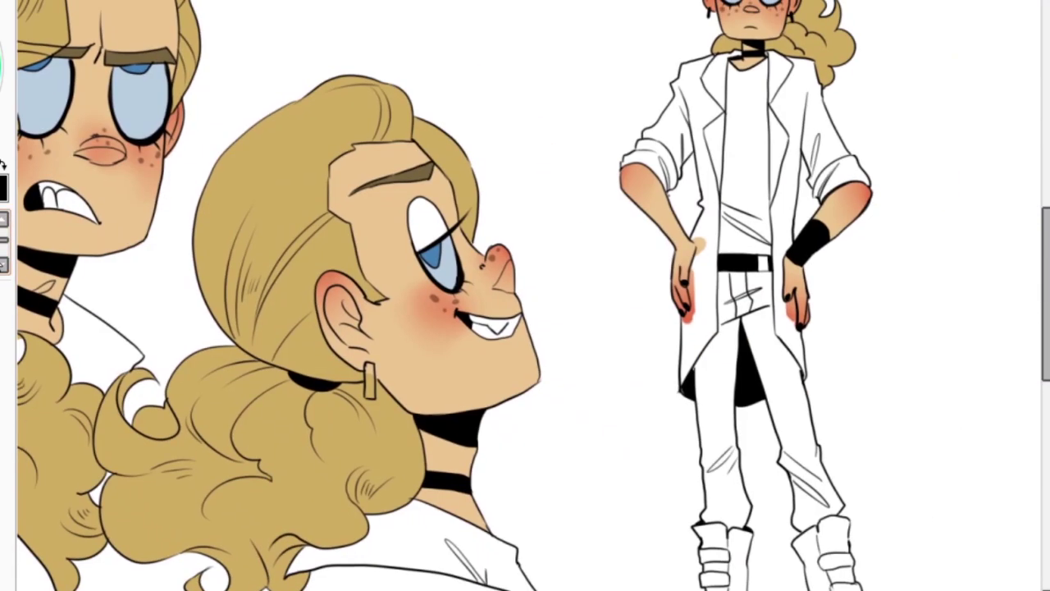
pyautogui.scroll(5, 525, 296)
pyautogui.scroll(-4, 526, 296)
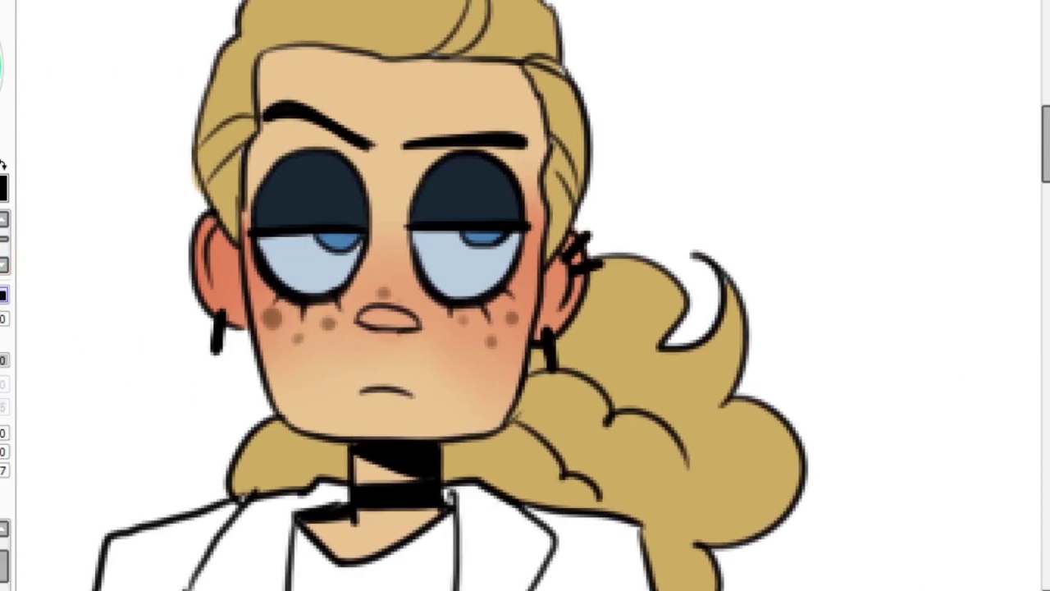
pyautogui.scroll(3, 279, 353)
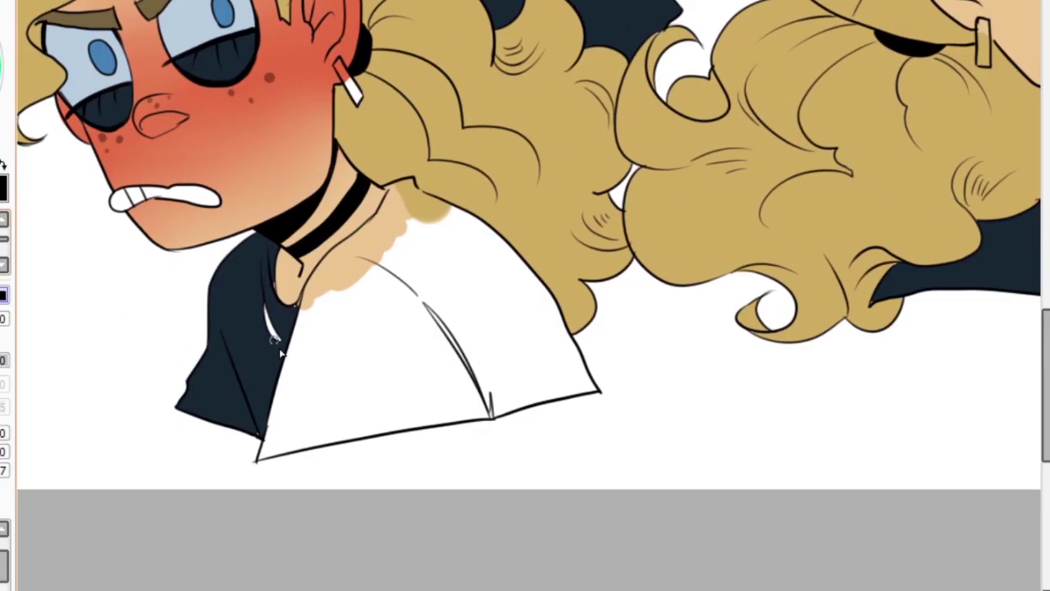
pyautogui.hotkey('ctrl', 'y')
pyautogui.hotkey('ctrl', 'z')
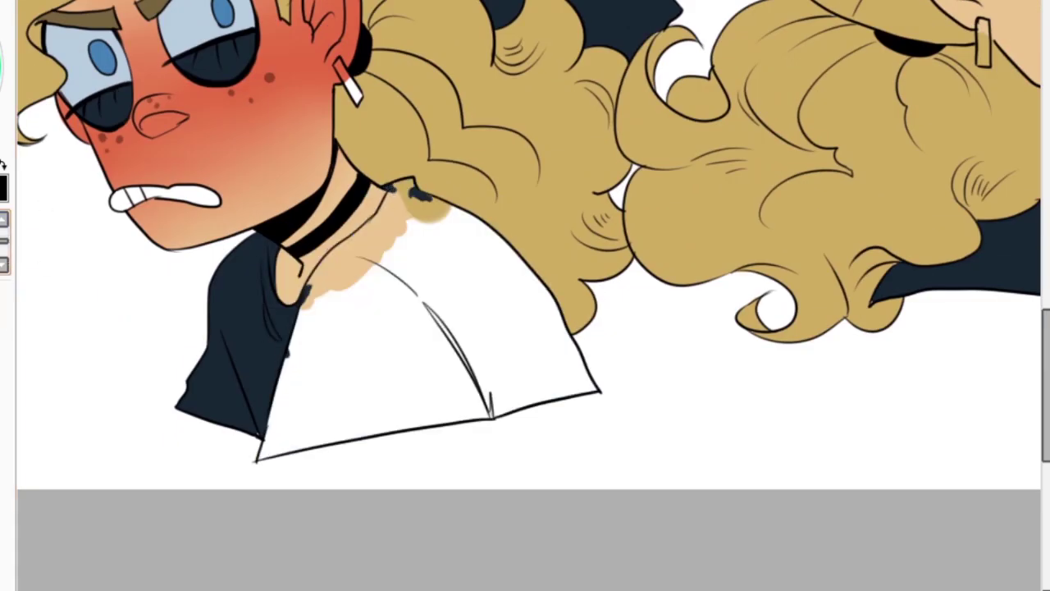
pyautogui.hotkey('ctrl', 'y')
pyautogui.moveTo(139, 196); pyautogui.dragTo(438, 344)
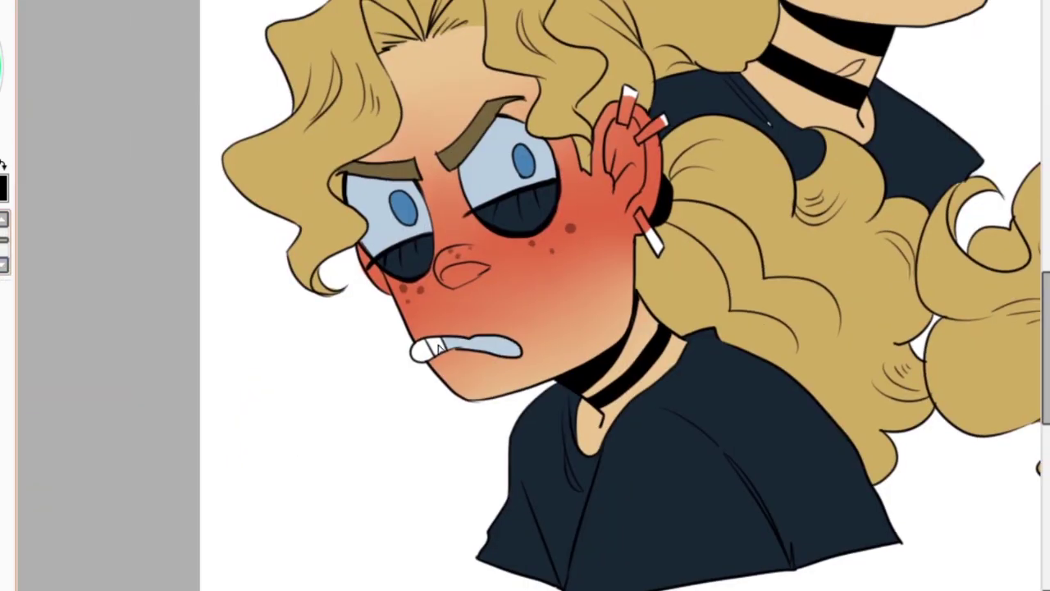
# Colour the three busts' earrings grey, the scowling and smiling busts' teeth light blue, and the inside of the scowling mouth red.
pyautogui.scroll(-3, 667, 168)
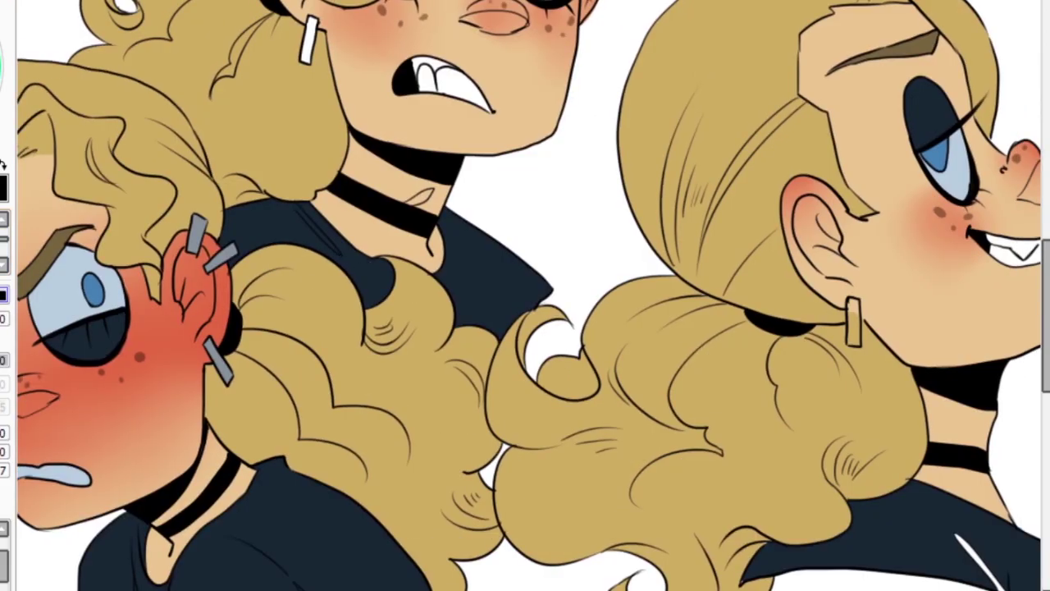
pyautogui.scroll(2, 6, 271)
pyautogui.click(415, 168)
pyautogui.click(960, 453)
pyautogui.click(541, 197)
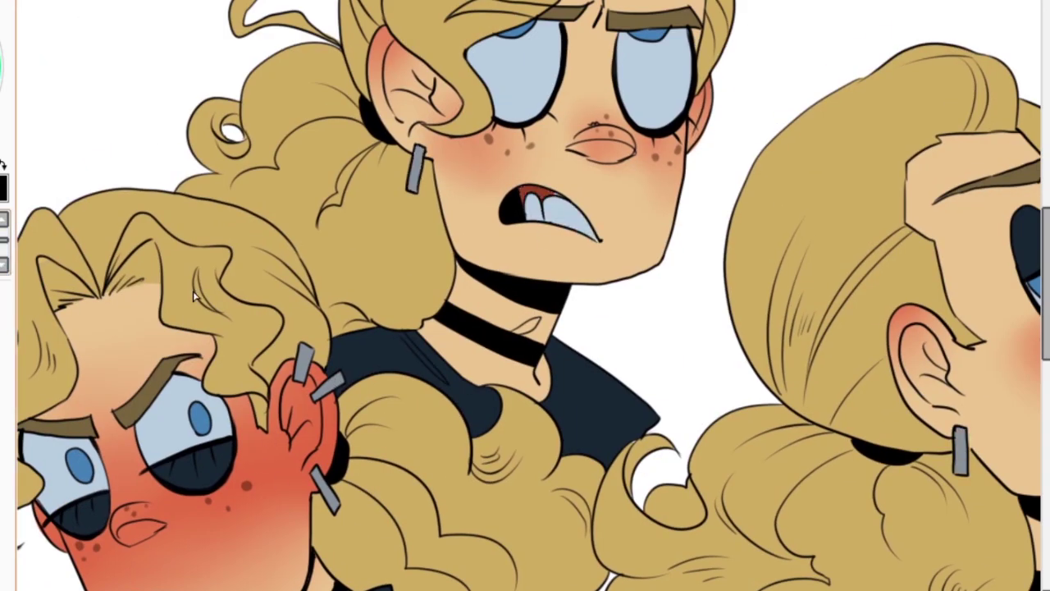
pyautogui.press('b')
pyautogui.moveTo(739, 246)
pyautogui.mouseDown()
pyautogui.moveTo(266, 304)
pyautogui.moveTo(156, 333)
pyautogui.mouseUp()
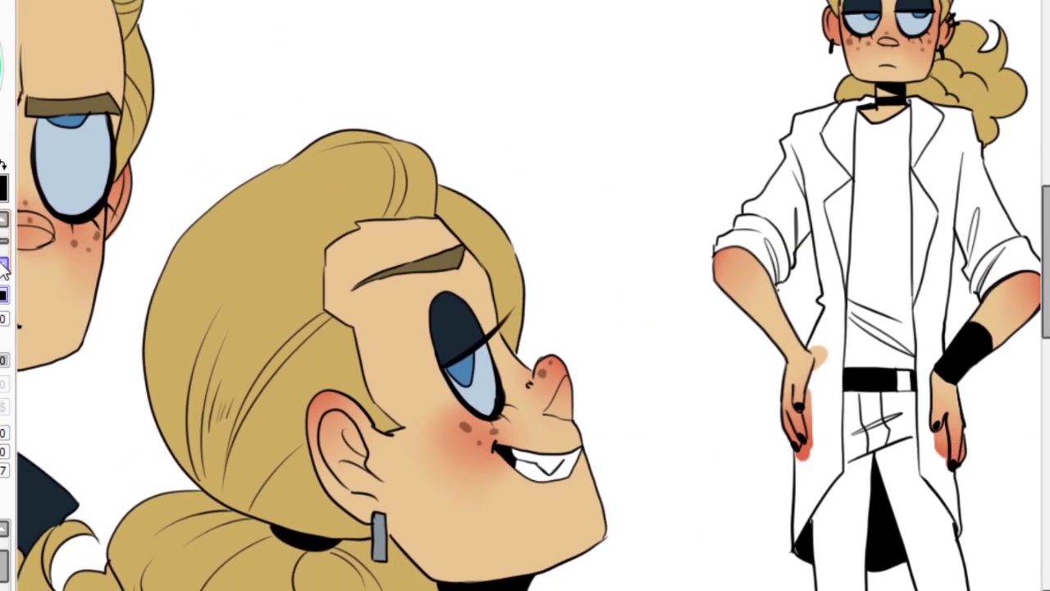
pyautogui.click(542, 463)
# Fill the full-body figure's shirt with dark navy and the long coat with light blue, clearing the colour from the gaps beside the arms.
pyautogui.click(883, 247)
pyautogui.click(779, 197)
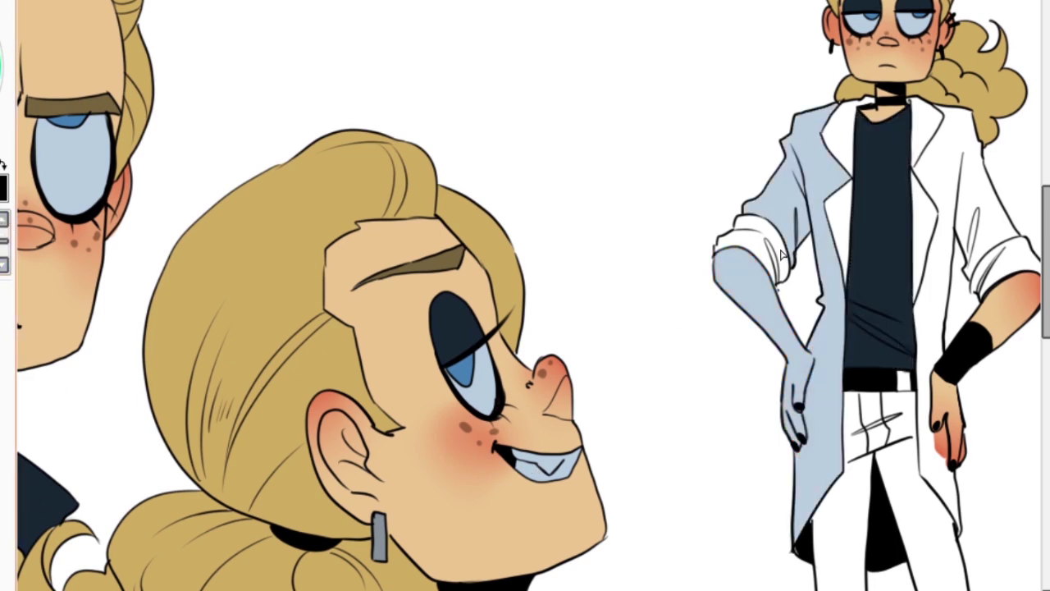
pyautogui.click(981, 197)
pyautogui.scroll(2, 878, 344)
pyautogui.moveTo(359, 459); pyautogui.dragTo(385, 177)
pyautogui.scroll(3, 386, 177)
pyautogui.scroll(2, 235, 537)
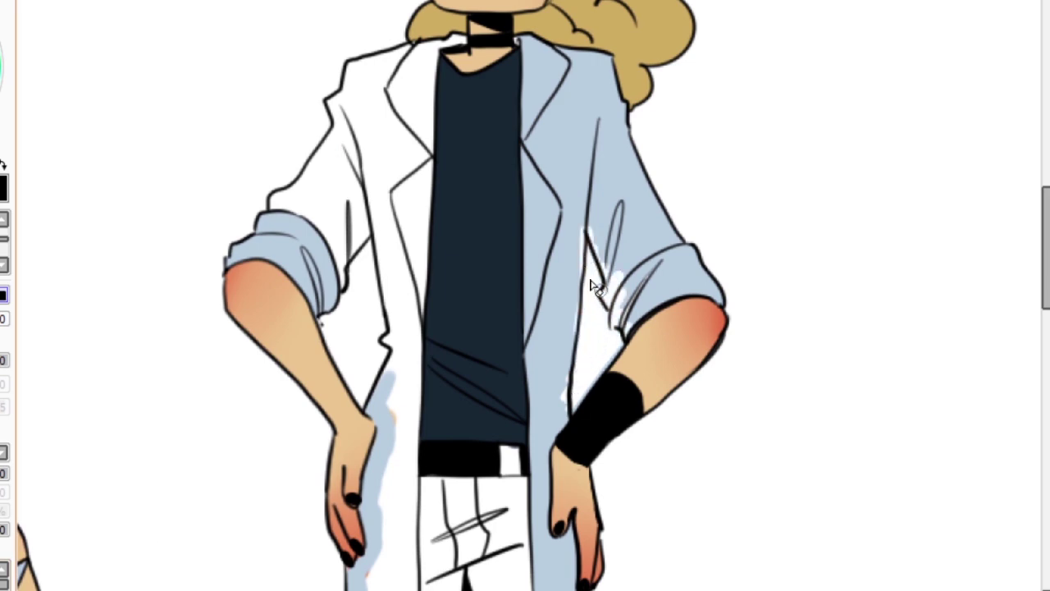
pyautogui.moveTo(588, 202); pyautogui.dragTo(616, 320)
pyautogui.click(369, 287)
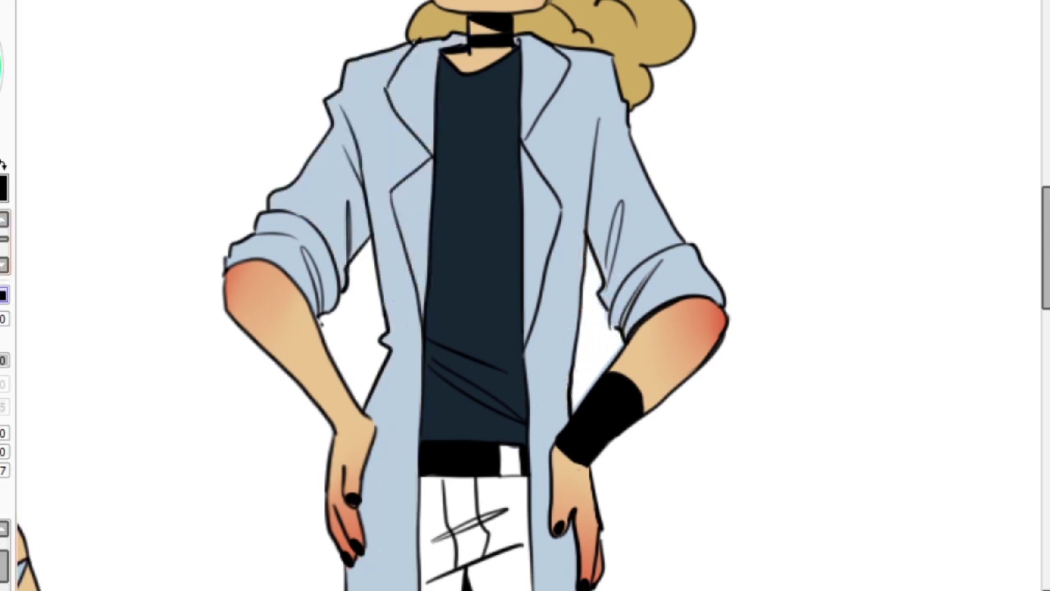
# Fill both of the full-body figure's buckled boots, including the soles, with dark navy.
pyautogui.scroll(-3, 525, 295)
pyautogui.scroll(-2, 430, 509)
pyautogui.click(430, 509)
pyautogui.click(427, 427)
pyautogui.click(554, 451)
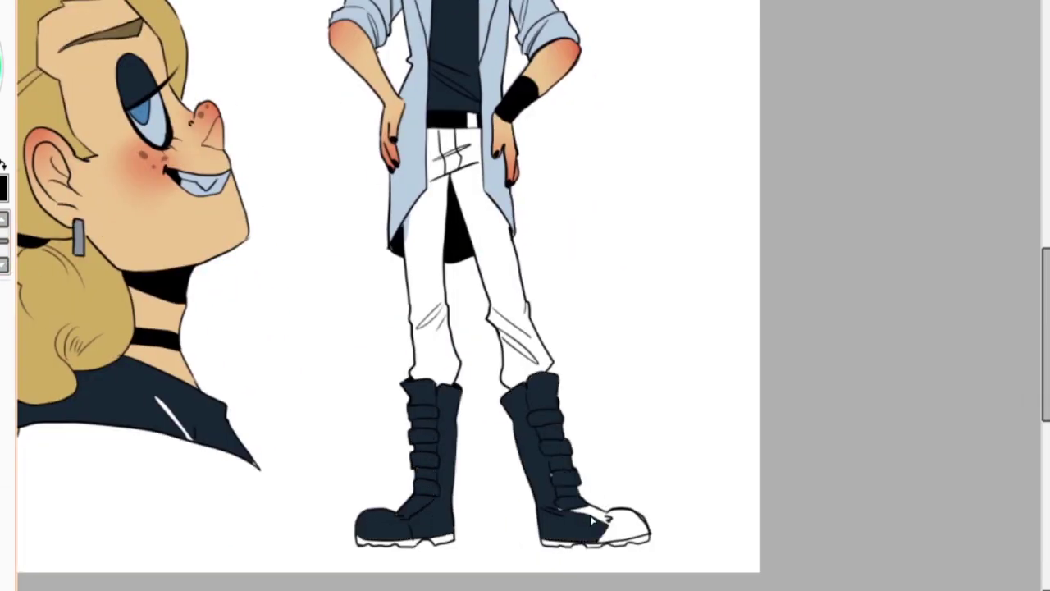
pyautogui.click(607, 525)
pyautogui.click(433, 546)
pyautogui.scroll(2, 432, 554)
pyautogui.press('b')
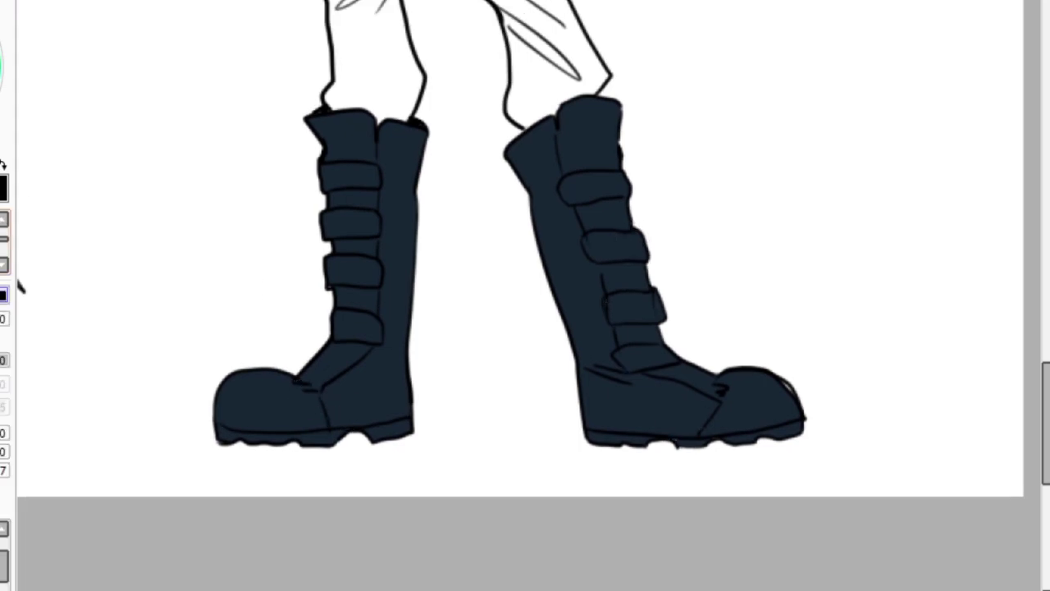
# Fill the full-body figure's trousers and belt buckle with slate blue.
pyautogui.scroll(-4, 35, 176)
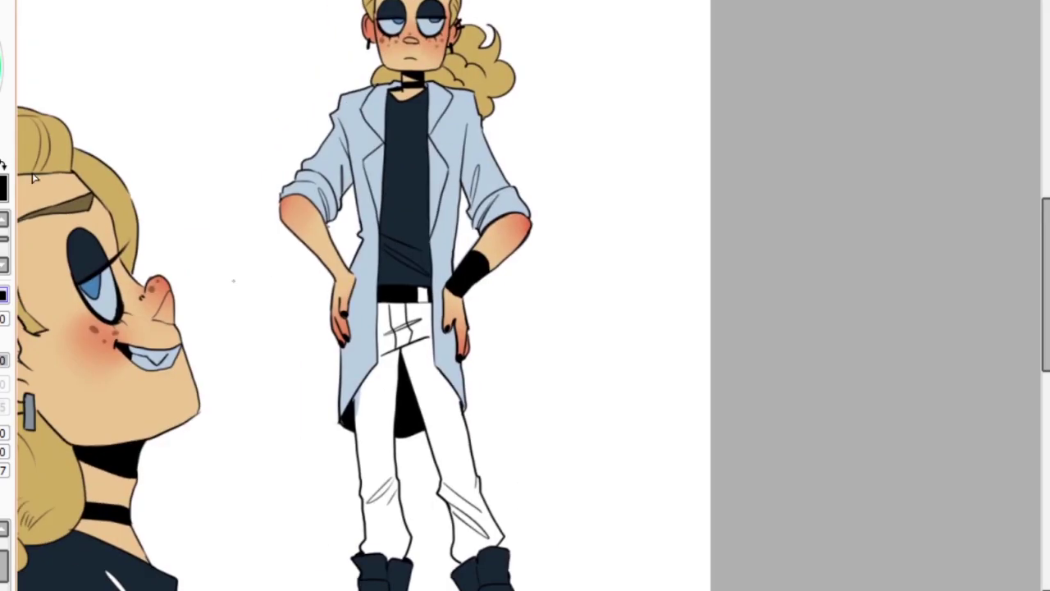
pyautogui.click(381, 433)
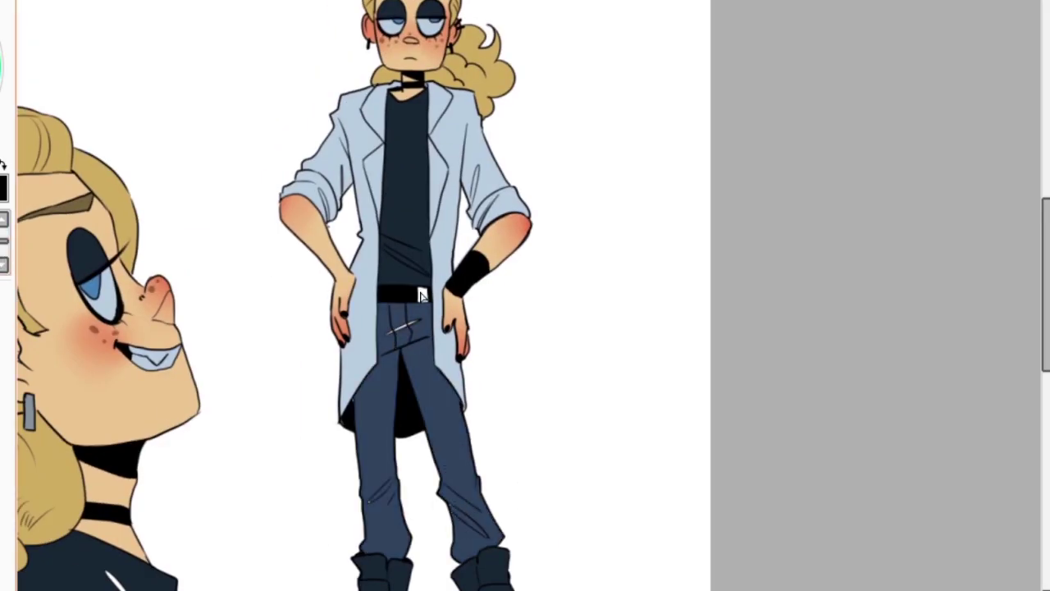
pyautogui.scroll(2, 377, 448)
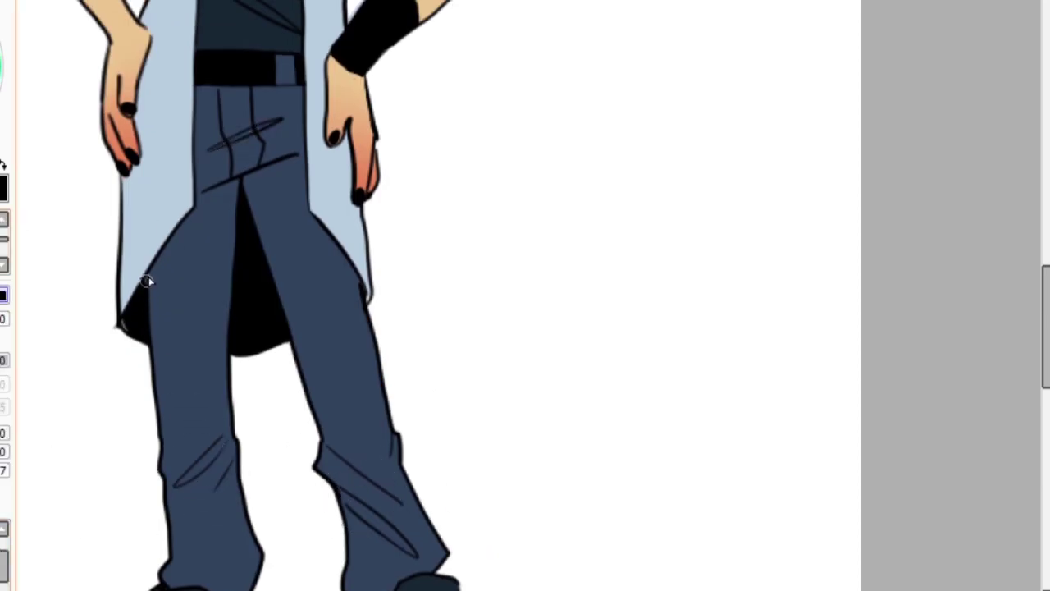
# Darken the eye edges of the glaring and scowling busts with thick dark liner under the brows and along the eye outlines.
pyautogui.hotkey('ctrl', '0')
pyautogui.scroll(3, 237, 351)
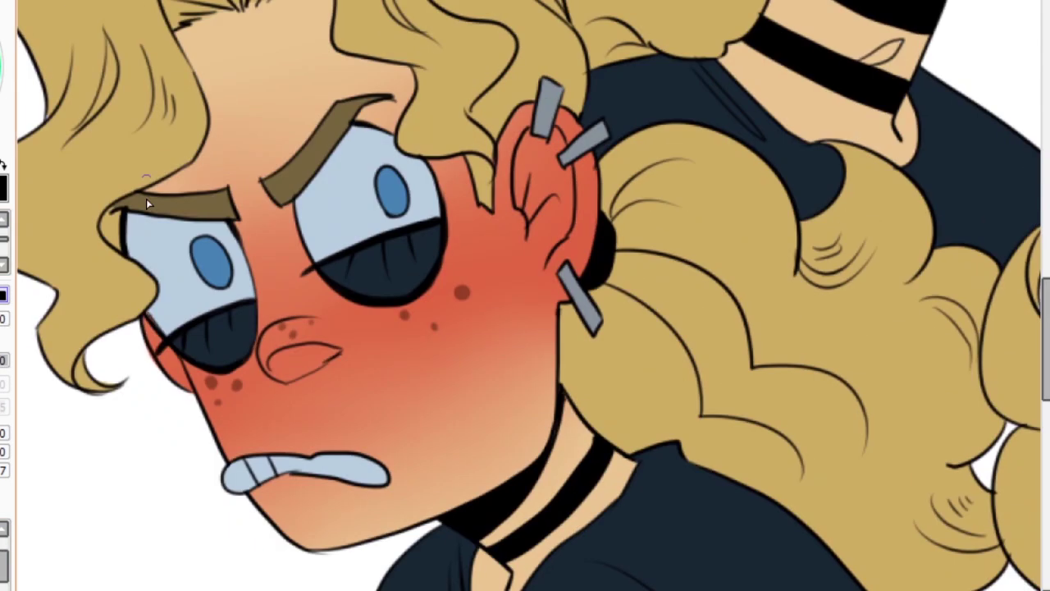
pyautogui.moveTo(301, 244); pyautogui.dragTo(288, 205)
pyautogui.moveTo(355, 120); pyautogui.dragTo(394, 130)
pyautogui.moveTo(330, 176); pyautogui.dragTo(324, 300)
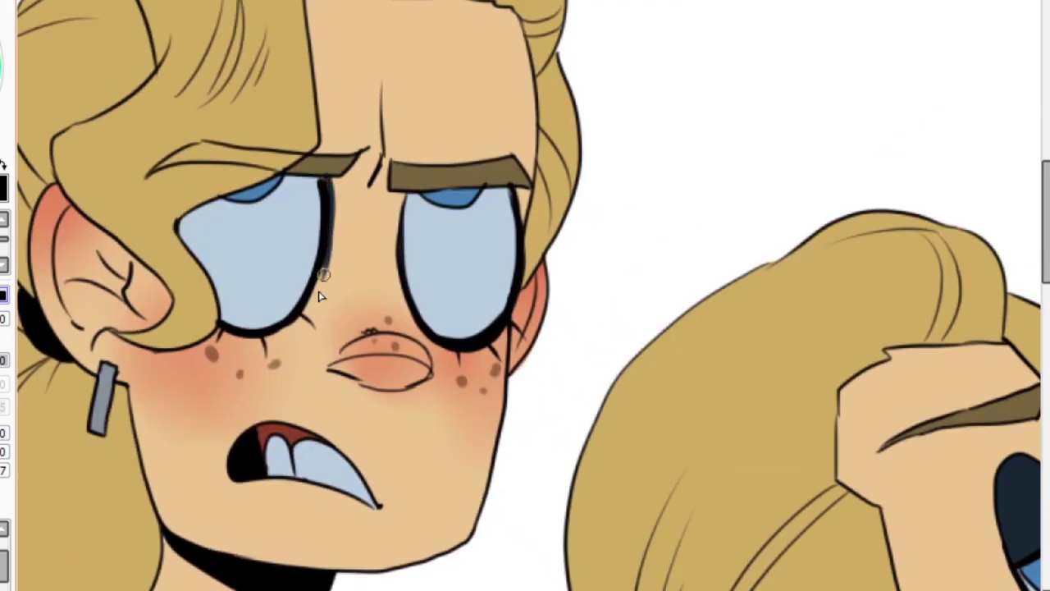
pyautogui.moveTo(335, 238); pyautogui.dragTo(215, 328)
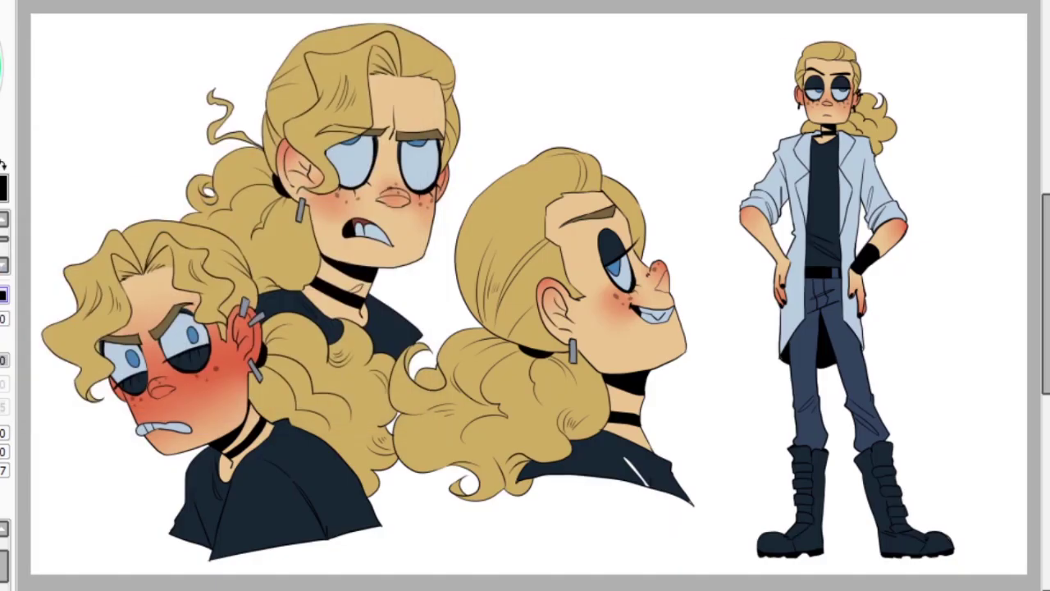
# Paint solid blue shadow shapes on the scowling bust's neck, ear, earring and the hair behind the ear.
pyautogui.scroll(3, 253, 376)
pyautogui.scroll(3, 525, 296)
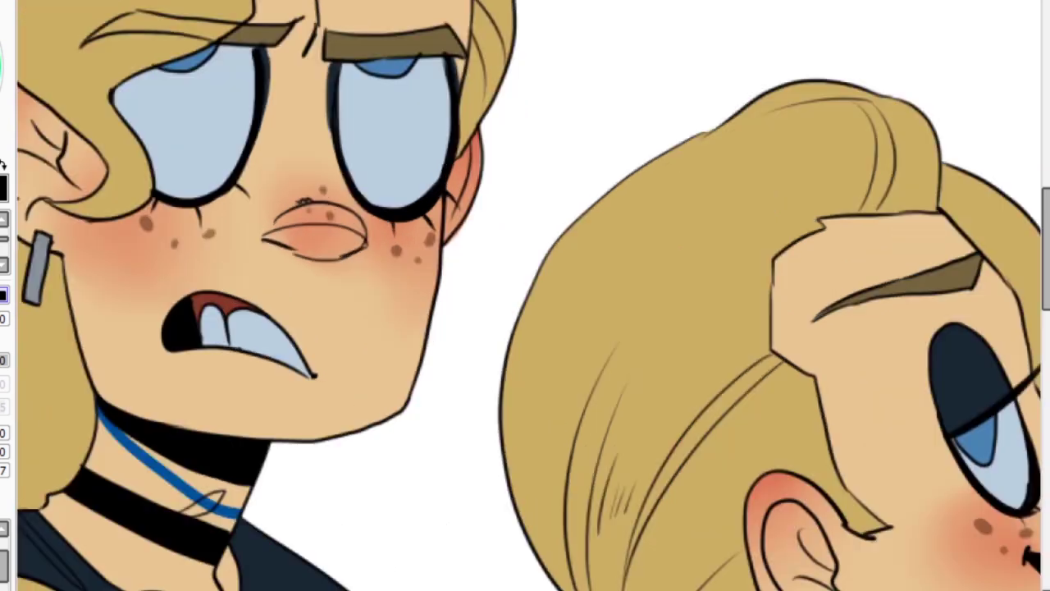
pyautogui.moveTo(196, 176); pyautogui.dragTo(251, 296)
pyautogui.moveTo(160, 193); pyautogui.dragTo(215, 314)
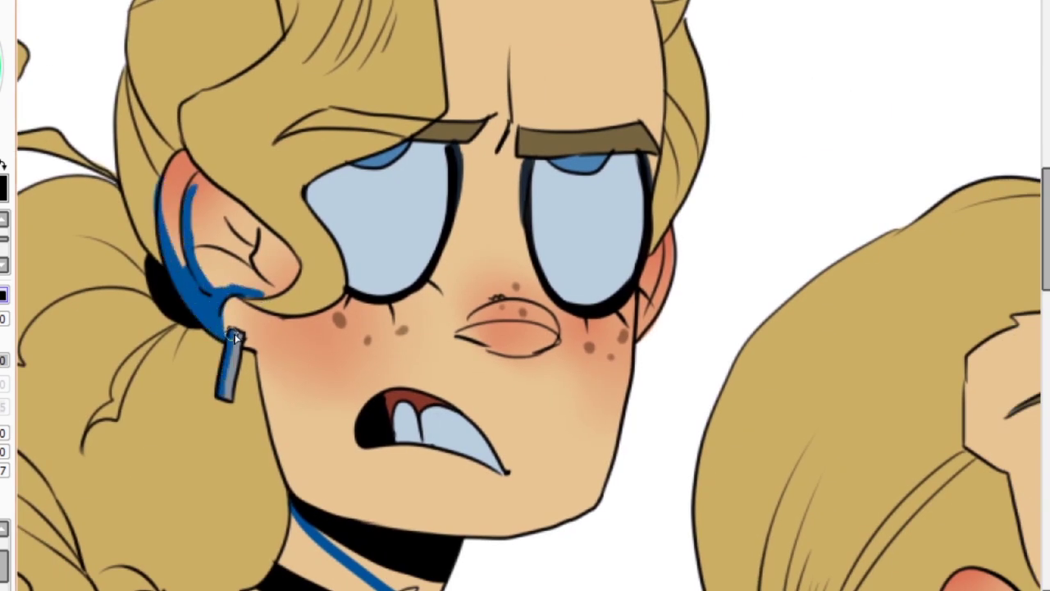
pyautogui.moveTo(123, 78); pyautogui.dragTo(168, 288)
pyautogui.moveTo(66, 177)
pyautogui.mouseDown()
pyautogui.moveTo(218, 382)
pyautogui.moveTo(261, 407)
pyautogui.moveTo(291, 497)
pyautogui.mouseUp()
# Outline and fill blue shadow areas on the scowling bust's upper ponytail, its small curl and the loose wavy strand.
pyautogui.scroll(-2, 292, 496)
pyautogui.moveTo(212, 190)
pyautogui.mouseDown()
pyautogui.moveTo(115, 279)
pyautogui.moveTo(107, 238)
pyautogui.mouseUp()
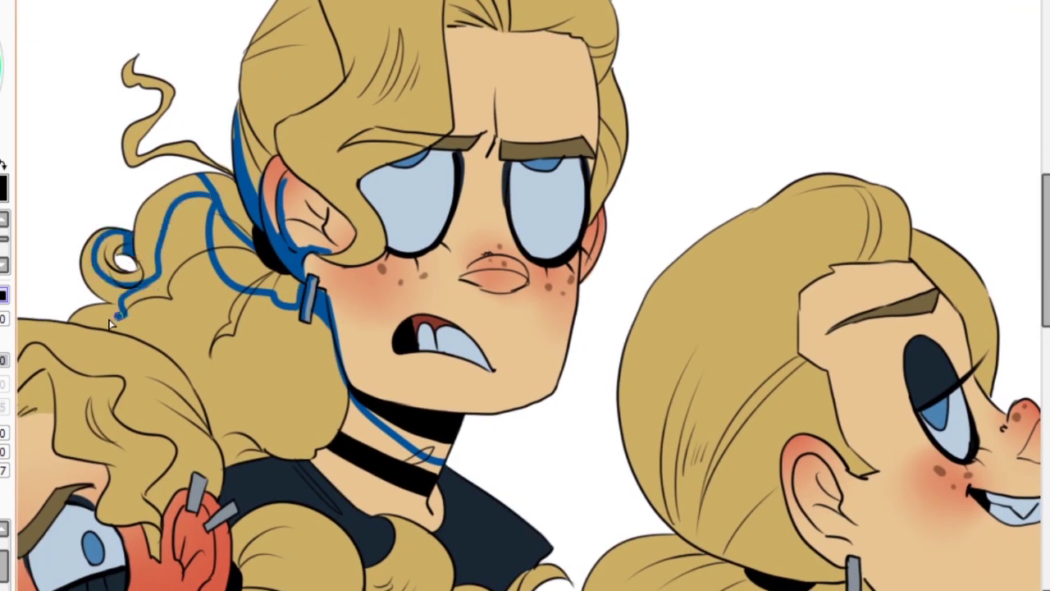
pyautogui.click(146, 94)
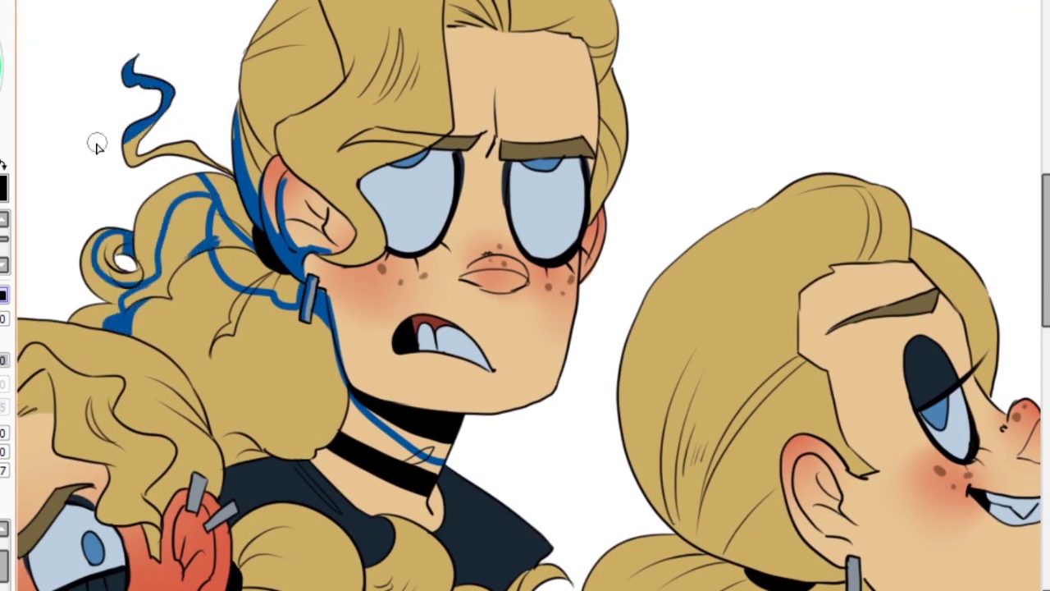
pyautogui.click(223, 171)
pyautogui.click(176, 238)
pyautogui.hotkey('ctrl', 'z')
pyautogui.click(256, 286)
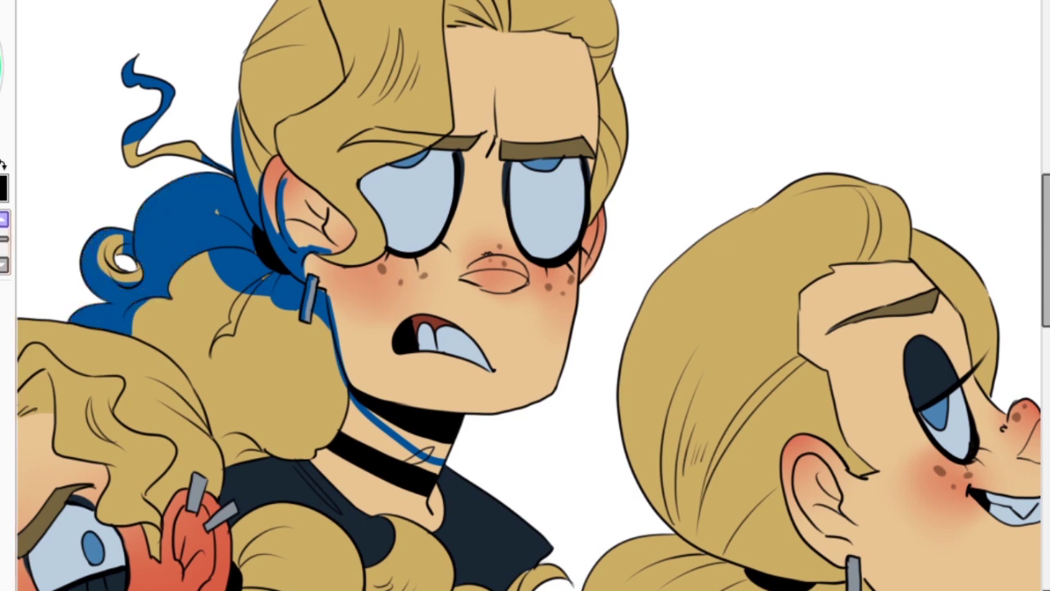
pyautogui.press('b')
pyautogui.moveTo(263, 283); pyautogui.dragTo(217, 337)
# Paint blue shadow along the outer edge of the glaring bust's front hair lock, down to its curled tip.
pyautogui.moveTo(156, 345); pyautogui.dragTo(435, 123)
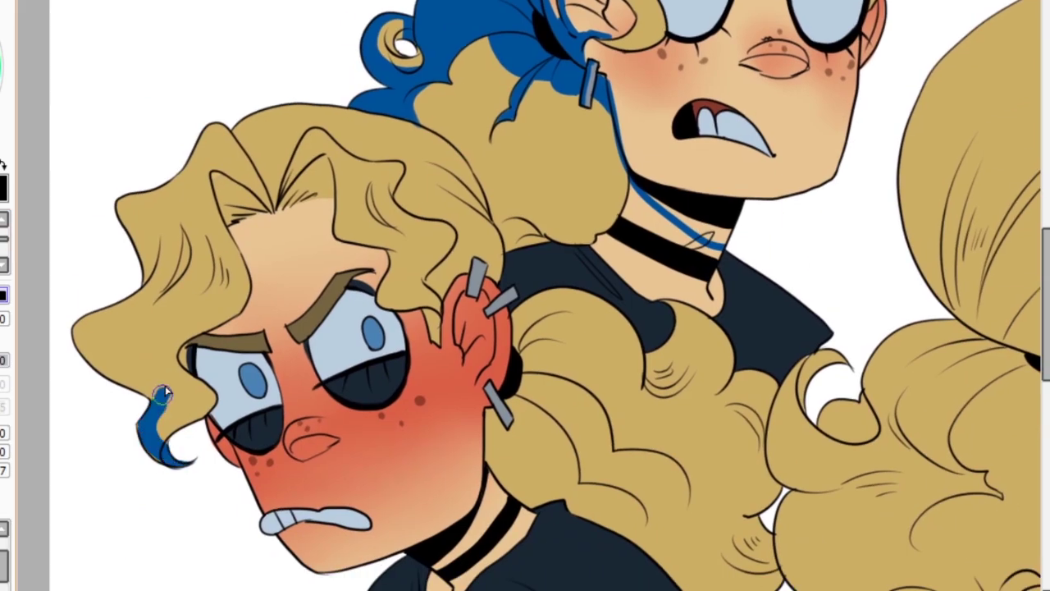
pyautogui.moveTo(168, 215); pyautogui.dragTo(123, 394)
pyautogui.moveTo(90, 263); pyautogui.dragTo(168, 426)
pyautogui.moveTo(185, 296); pyautogui.dragTo(187, 226)
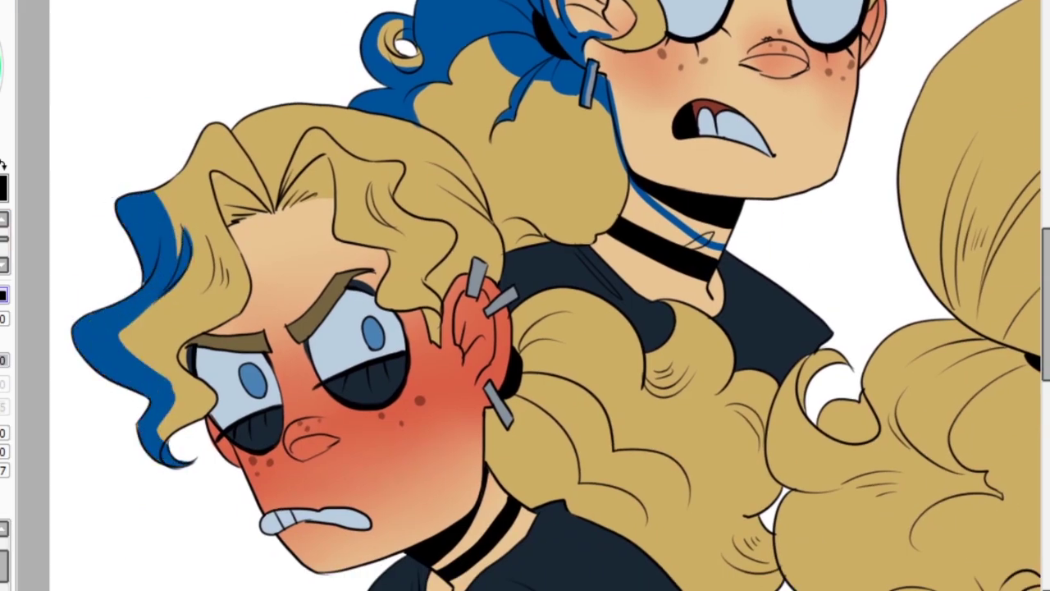
pyautogui.moveTo(183, 169)
pyautogui.mouseDown()
pyautogui.moveTo(207, 131)
pyautogui.moveTo(270, 171)
pyautogui.moveTo(404, 118)
pyautogui.moveTo(415, 99)
pyautogui.moveTo(471, 174)
pyautogui.moveTo(493, 231)
pyautogui.mouseUp()
# Paint blue shadow over the tops of the glaring bust's eyes, around the hair framing the forehead, and inside the ear.
pyautogui.scroll(2, 493, 231)
pyautogui.moveTo(197, 201); pyautogui.dragTo(103, 215)
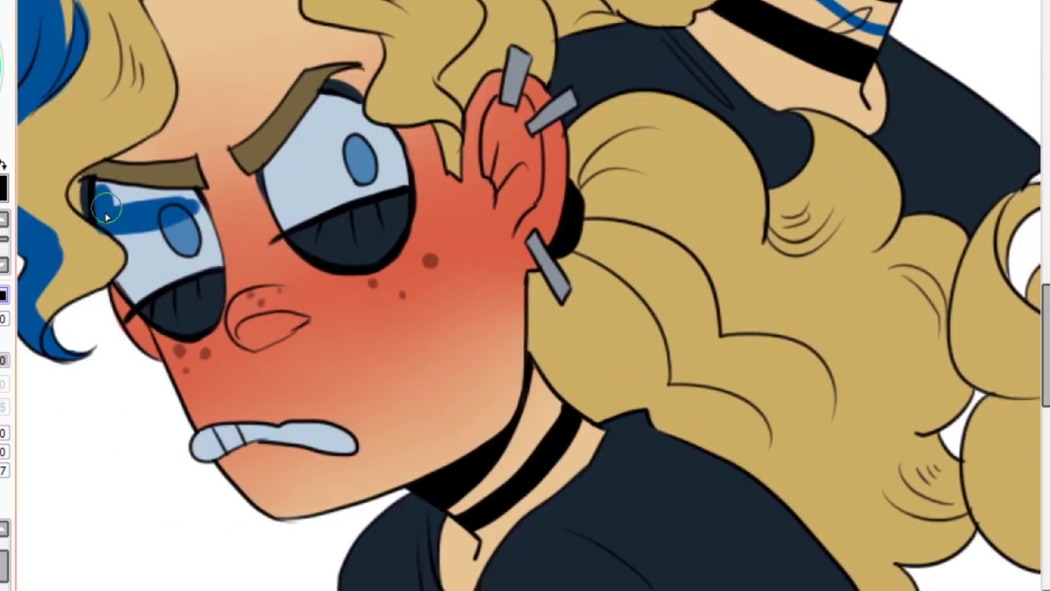
pyautogui.moveTo(202, 214)
pyautogui.mouseDown()
pyautogui.moveTo(82, 215)
pyautogui.moveTo(156, 140)
pyautogui.moveTo(147, 164)
pyautogui.moveTo(181, 8)
pyautogui.mouseUp()
pyautogui.moveTo(255, 176)
pyautogui.mouseDown()
pyautogui.moveTo(302, 183)
pyautogui.moveTo(293, 179)
pyautogui.moveTo(315, 142)
pyautogui.moveTo(304, 167)
pyautogui.mouseUp()
pyautogui.hotkey('ctrl', 'z')
pyautogui.moveTo(338, 131); pyautogui.dragTo(318, 179)
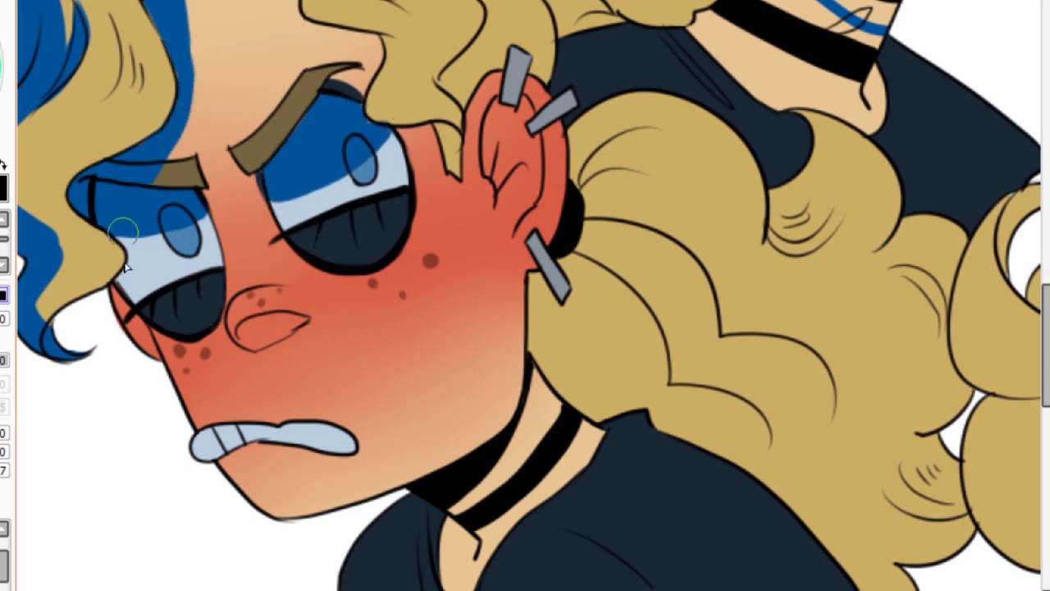
pyautogui.moveTo(102, 134); pyautogui.dragTo(168, 261)
pyautogui.moveTo(304, 286)
pyautogui.mouseDown()
pyautogui.moveTo(247, 130)
pyautogui.moveTo(196, 59)
pyautogui.moveTo(271, 117)
pyautogui.moveTo(305, 33)
pyautogui.moveTo(301, 89)
pyautogui.moveTo(435, 251)
pyautogui.moveTo(371, 131)
pyautogui.moveTo(326, 12)
pyautogui.moveTo(466, 259)
pyautogui.moveTo(517, 274)
pyautogui.moveTo(577, 267)
pyautogui.moveTo(568, 263)
pyautogui.moveTo(572, 354)
pyautogui.moveTo(575, 201)
pyautogui.mouseUp()
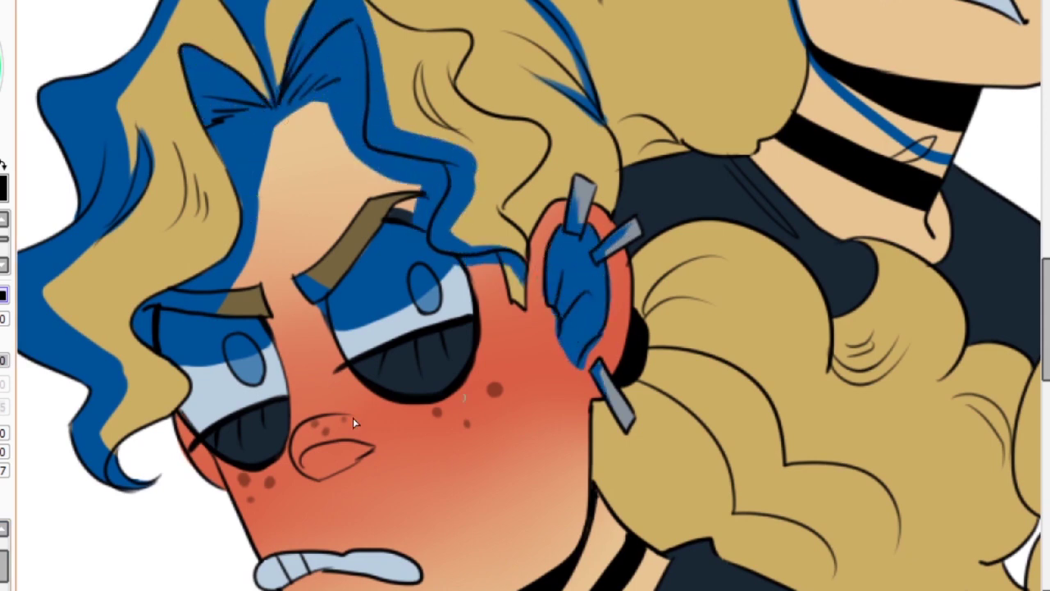
# Shade the glaring bust's lower eye sockets, far cheek, mouth corner, jaw, neck and nose with blue.
pyautogui.scroll(-2, 353, 418)
pyautogui.scroll(-3, 420, 267)
pyautogui.hscroll(3, 420, 266)
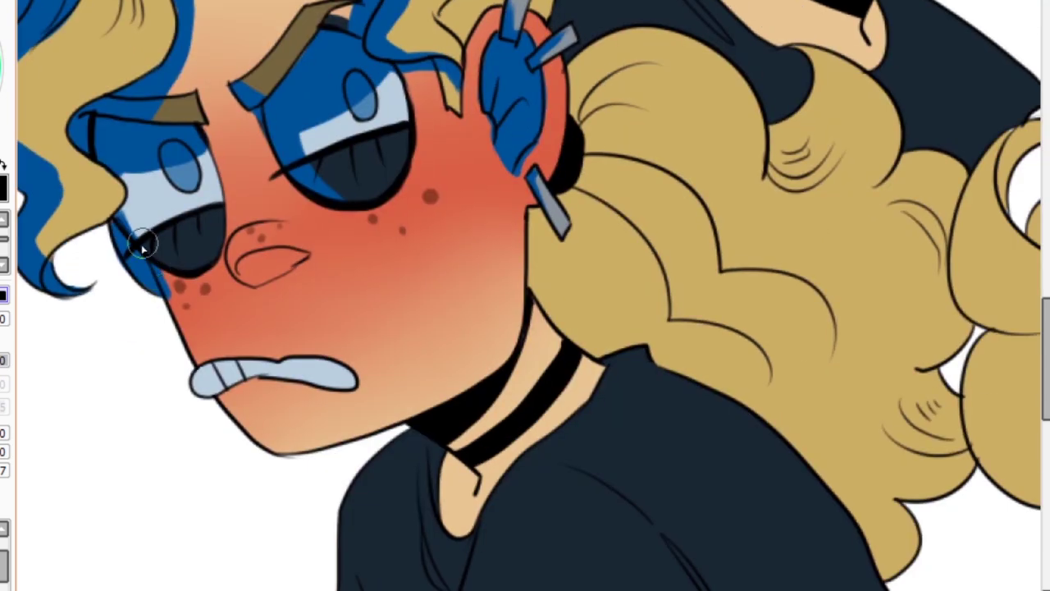
pyautogui.moveTo(141, 244)
pyautogui.mouseDown()
pyautogui.moveTo(321, 462)
pyautogui.moveTo(500, 398)
pyautogui.moveTo(534, 336)
pyautogui.moveTo(386, 525)
pyautogui.mouseUp()
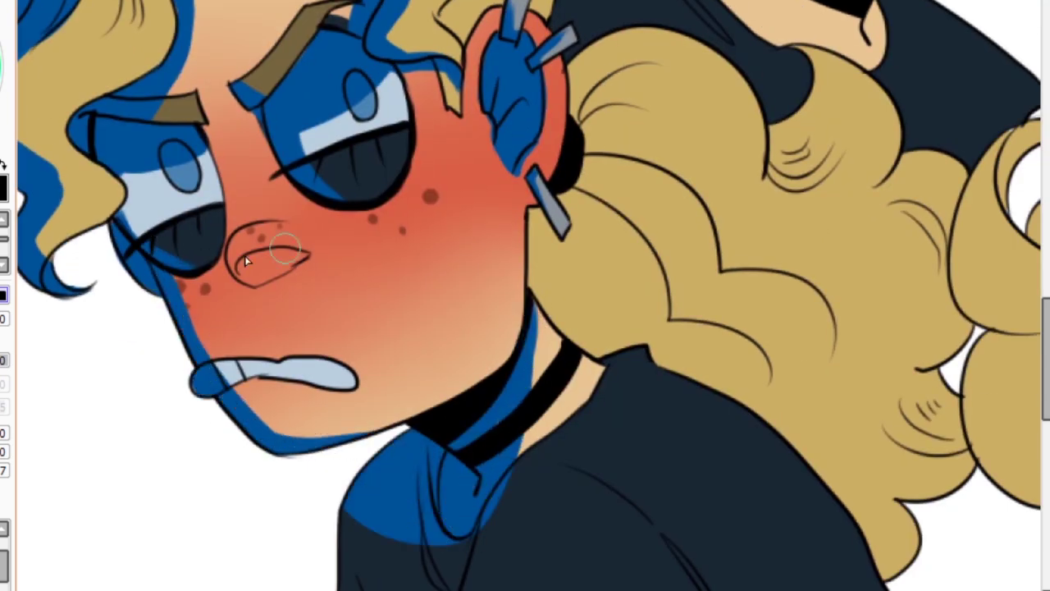
pyautogui.moveTo(247, 261)
pyautogui.mouseDown()
pyautogui.moveTo(249, 240)
pyautogui.moveTo(296, 223)
pyautogui.mouseUp()
# Paint blue shadow over the glaring bust's far shoulder, along the near edge of the shirt and into its sleeve fold.
pyautogui.hotkey('ctrl', '-')
pyautogui.moveTo(415, 451); pyautogui.dragTo(435, 338)
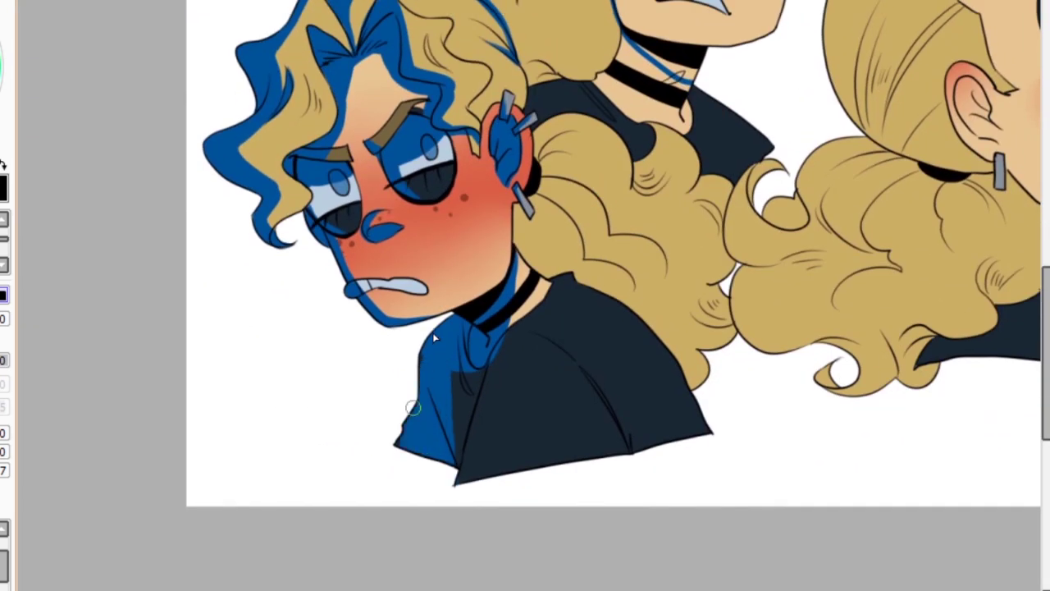
pyautogui.moveTo(475, 462); pyautogui.dragTo(561, 304)
pyautogui.moveTo(619, 420); pyautogui.dragTo(632, 451)
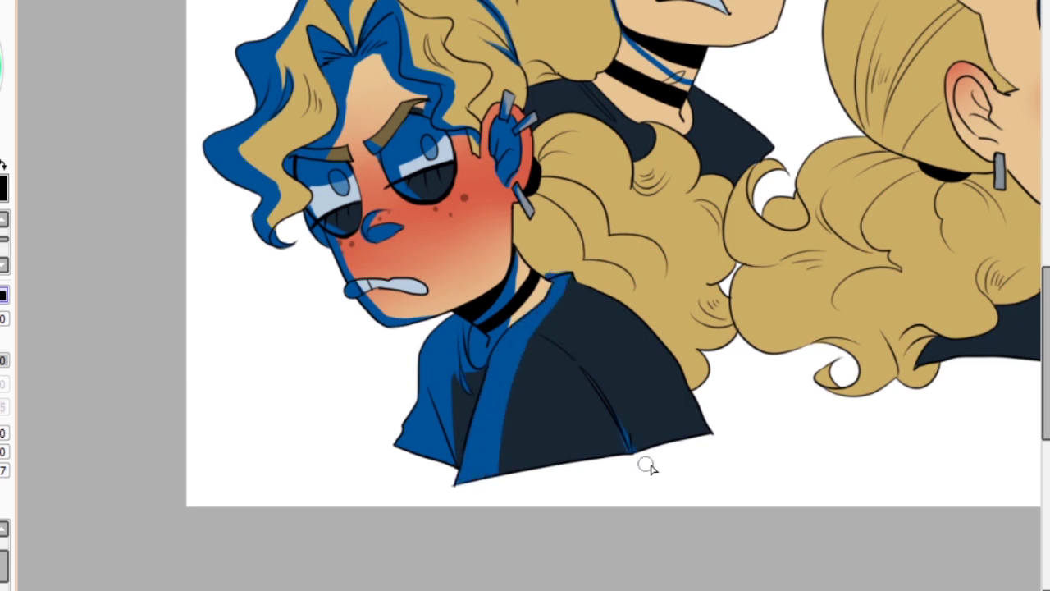
# Paint blue shadow bands along the glaring bust's ponytail and on the scowling bust's shoulder behind it.
pyautogui.hotkey('ctrl', '+')
pyautogui.moveTo(328, 181); pyautogui.dragTo(534, 484)
pyautogui.moveTo(390, 182); pyautogui.dragTo(346, 246)
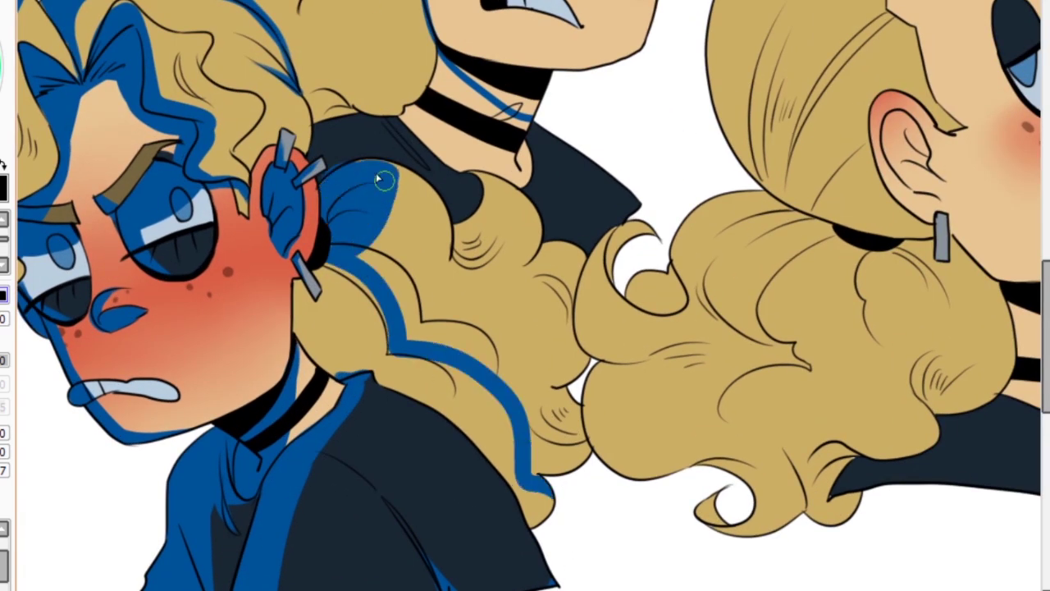
pyautogui.moveTo(385, 182)
pyautogui.mouseDown()
pyautogui.moveTo(345, 123)
pyautogui.moveTo(380, 143)
pyautogui.mouseUp()
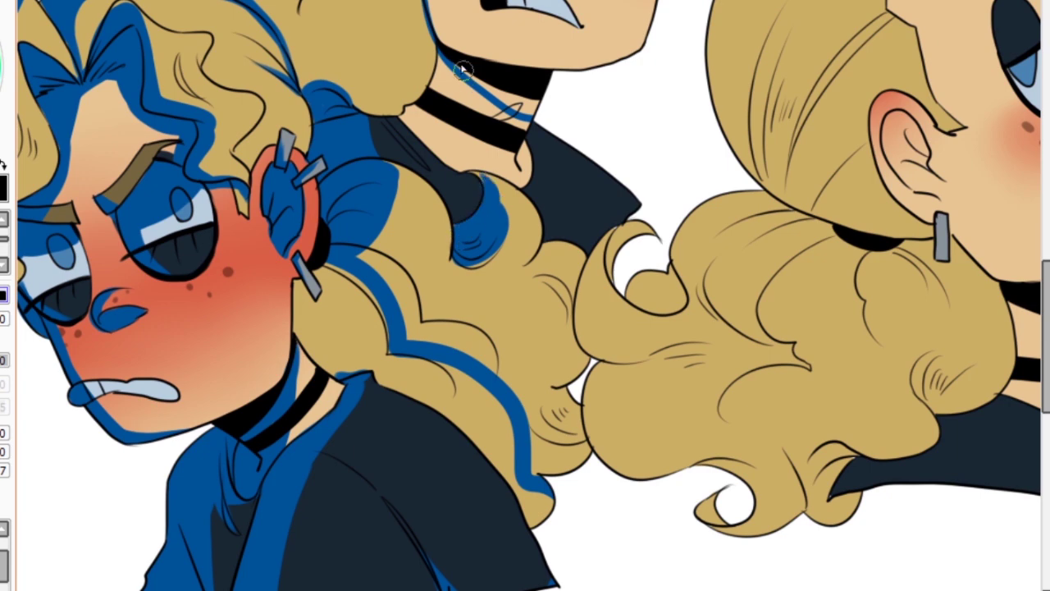
# Paint blue shadow on the scowling bust's neck, collar and shoulder edges, and along the ponytail curls beneath them.
pyautogui.moveTo(463, 70)
pyautogui.mouseDown()
pyautogui.moveTo(406, 119)
pyautogui.moveTo(392, 106)
pyautogui.mouseUp()
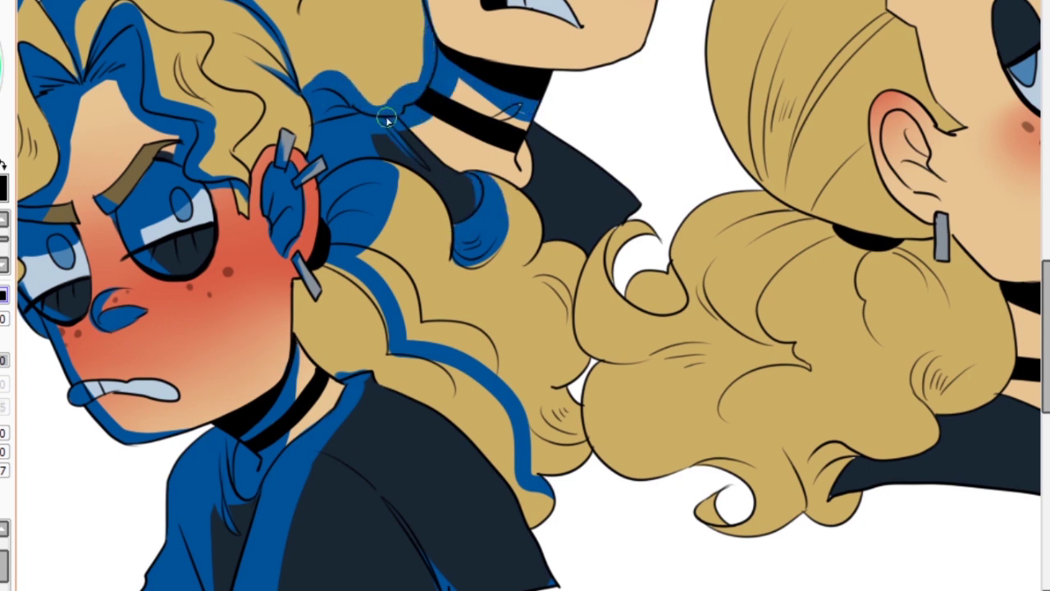
pyautogui.moveTo(534, 144); pyautogui.dragTo(520, 138)
pyautogui.moveTo(488, 240)
pyautogui.mouseDown()
pyautogui.moveTo(545, 258)
pyautogui.moveTo(566, 252)
pyautogui.moveTo(577, 364)
pyautogui.moveTo(587, 263)
pyautogui.moveTo(645, 231)
pyautogui.mouseUp()
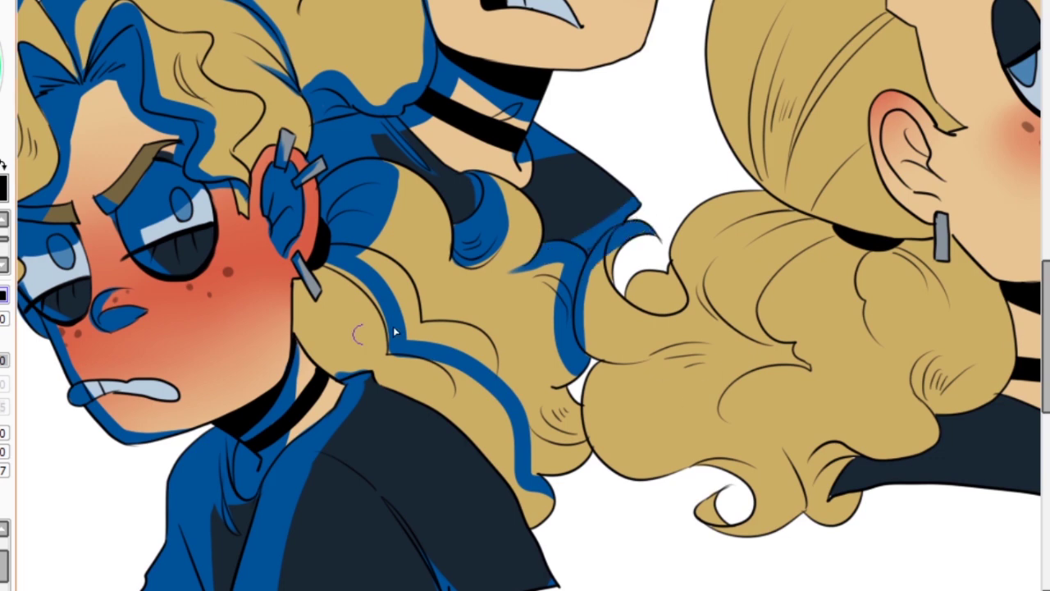
# Fill the glaring bust's lower ponytail with blue shadow and shade the grinning profile bust's ponytail curls, neck and near shoulder.
pyautogui.moveTo(358, 334)
pyautogui.mouseDown()
pyautogui.moveTo(327, 265)
pyautogui.moveTo(388, 372)
pyautogui.moveTo(456, 406)
pyautogui.moveTo(537, 364)
pyautogui.moveTo(418, 288)
pyautogui.moveTo(574, 391)
pyautogui.moveTo(662, 487)
pyautogui.moveTo(731, 344)
pyautogui.moveTo(669, 308)
pyautogui.moveTo(887, 269)
pyautogui.moveTo(935, 242)
pyautogui.mouseUp()
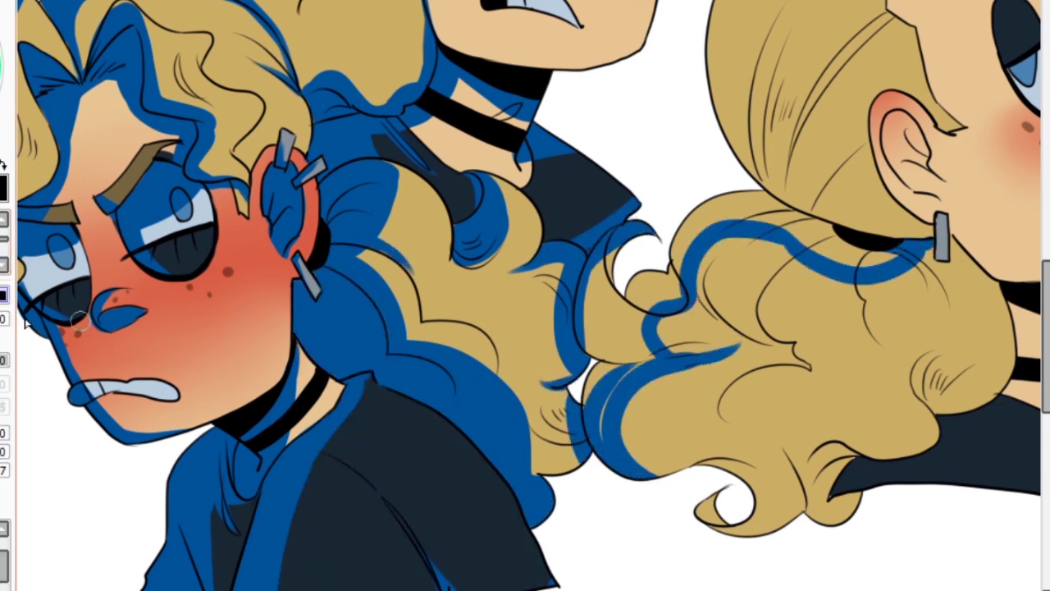
pyautogui.moveTo(780, 238)
pyautogui.mouseDown()
pyautogui.moveTo(620, 270)
pyautogui.moveTo(806, 233)
pyautogui.moveTo(772, 210)
pyautogui.moveTo(852, 270)
pyautogui.moveTo(903, 353)
pyautogui.mouseUp()
pyautogui.moveTo(699, 484)
pyautogui.mouseDown()
pyautogui.moveTo(376, 525)
pyautogui.moveTo(394, 353)
pyautogui.moveTo(493, 402)
pyautogui.moveTo(378, 295)
pyautogui.moveTo(629, 290)
pyautogui.moveTo(605, 436)
pyautogui.moveTo(615, 445)
pyautogui.moveTo(768, 406)
pyautogui.moveTo(581, 513)
pyautogui.moveTo(495, 497)
pyautogui.moveTo(647, 463)
pyautogui.mouseUp()
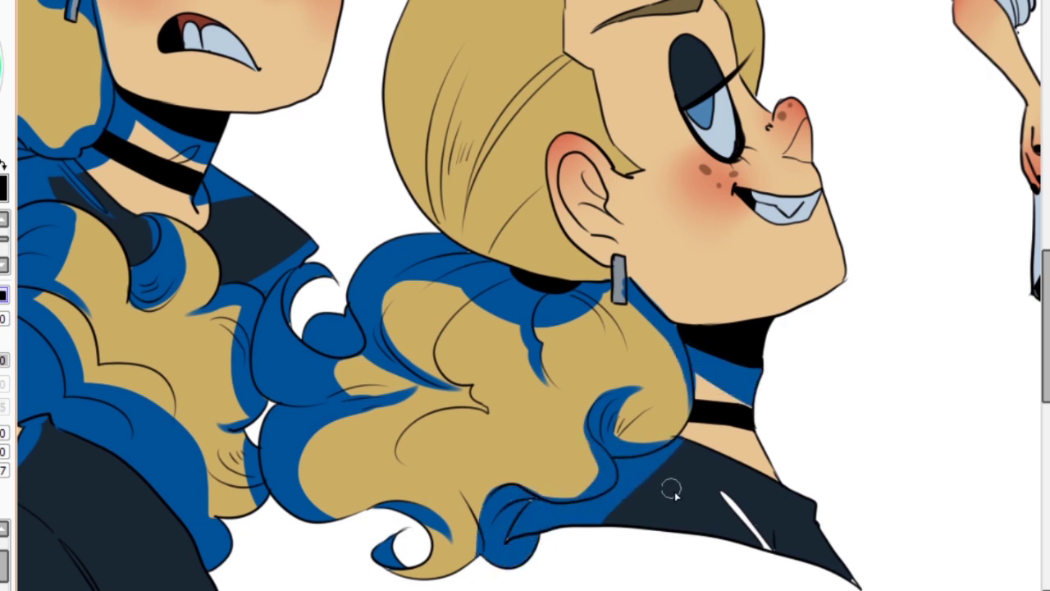
# Shade the profile bust's shirt fold, back of the head, eye, nose underside and upper teeth with blue.
pyautogui.scroll(-2, 859, 585)
pyautogui.moveTo(785, 567)
pyautogui.mouseDown()
pyautogui.moveTo(403, 438)
pyautogui.moveTo(197, 299)
pyautogui.moveTo(329, 447)
pyautogui.moveTo(427, 463)
pyautogui.moveTo(460, 529)
pyautogui.mouseUp()
pyautogui.scroll(2, 363, 438)
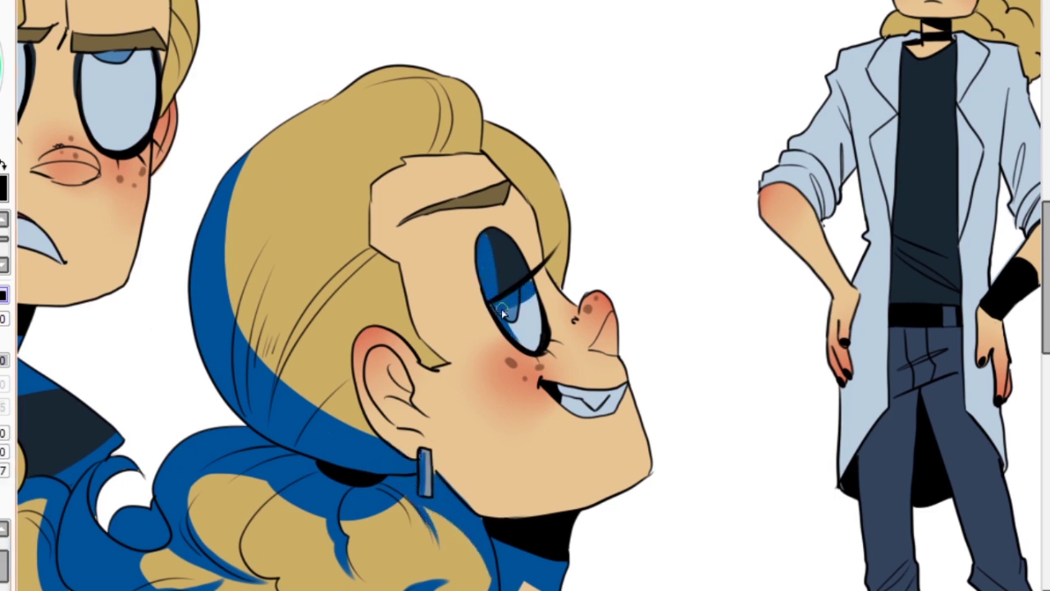
pyautogui.moveTo(597, 350); pyautogui.dragTo(612, 324)
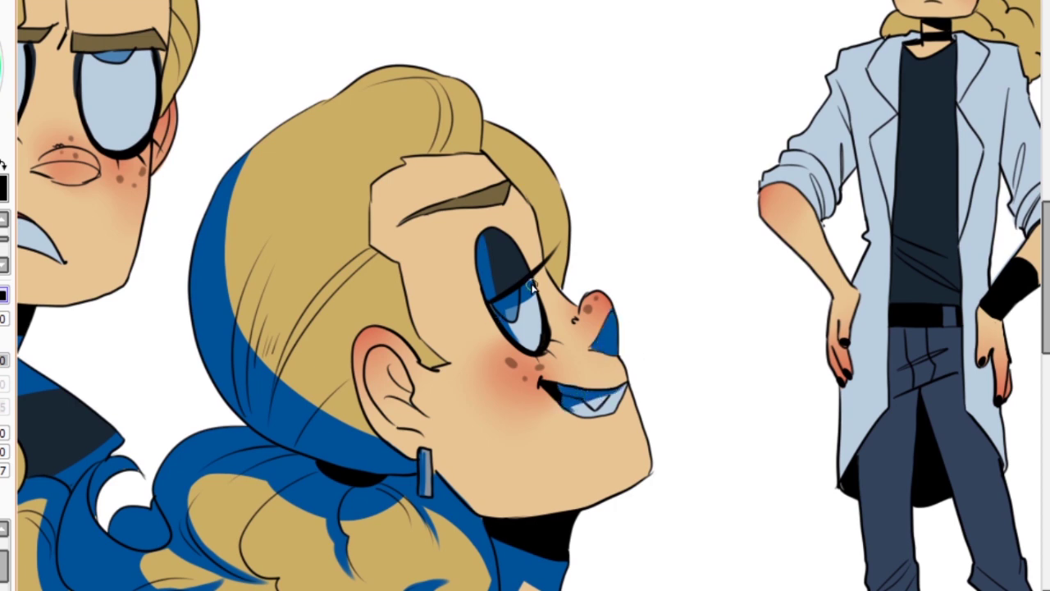
# Paint blue shadow along the profile bust's crown and hair strands, behind the forelock, inside the ear and under the eyebrow.
pyautogui.moveTo(267, 353); pyautogui.dragTo(259, 283)
pyautogui.moveTo(238, 176)
pyautogui.mouseDown()
pyautogui.moveTo(320, 93)
pyautogui.moveTo(394, 70)
pyautogui.mouseUp()
pyautogui.moveTo(493, 123)
pyautogui.mouseDown()
pyautogui.moveTo(570, 151)
pyautogui.moveTo(494, 158)
pyautogui.mouseUp()
pyautogui.moveTo(379, 355); pyautogui.dragTo(406, 418)
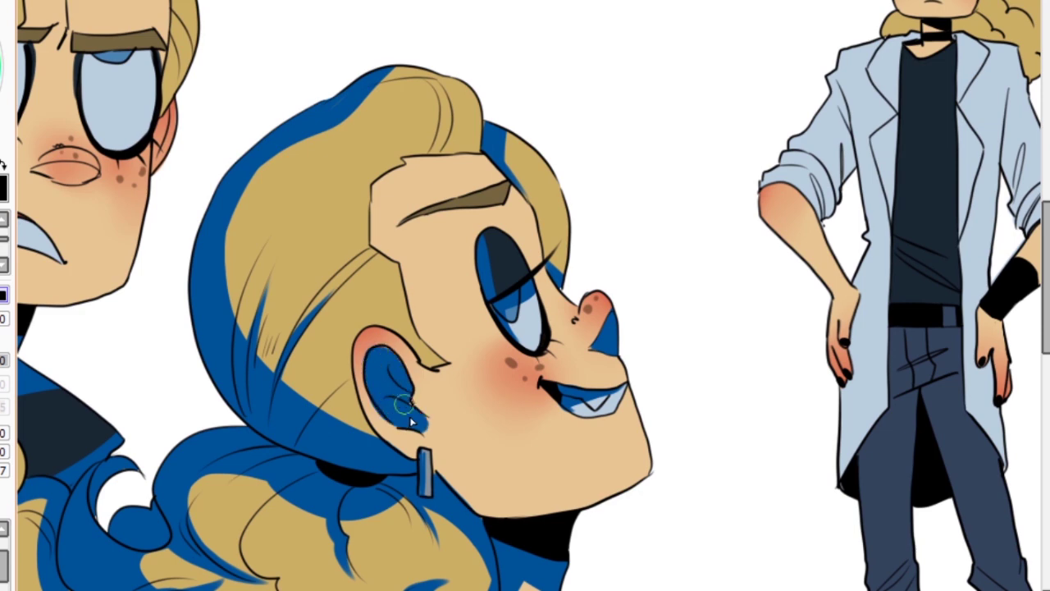
pyautogui.moveTo(449, 163); pyautogui.dragTo(302, 13)
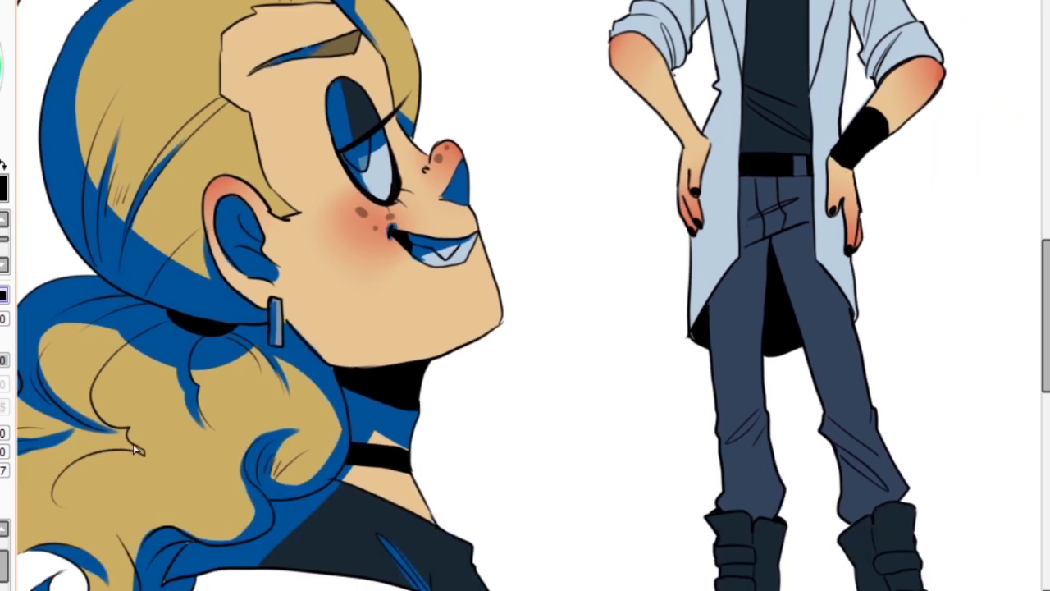
pyautogui.moveTo(356, 176); pyautogui.dragTo(78, 487)
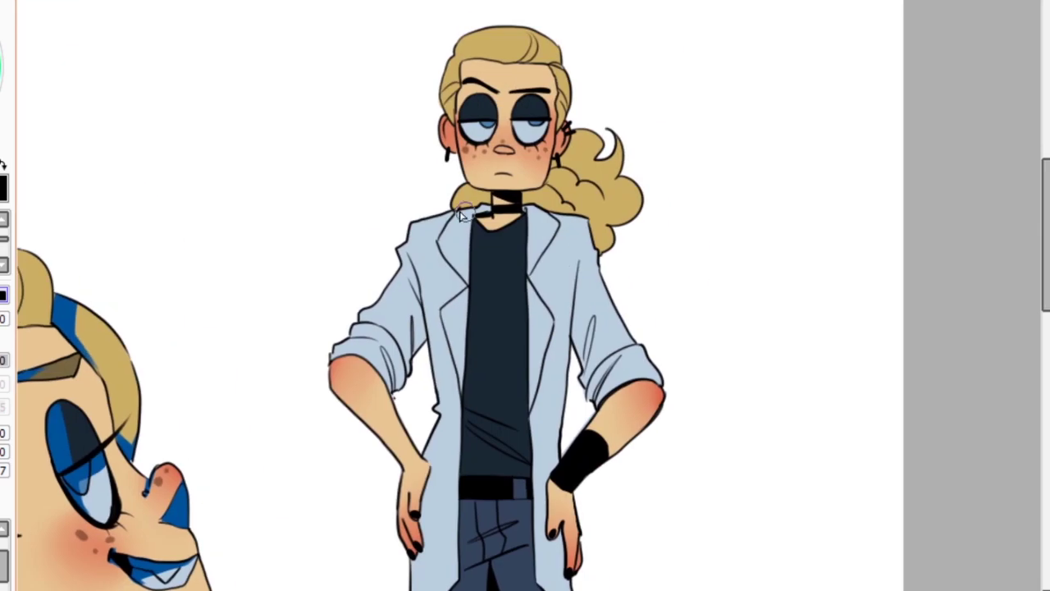
# Shade the full-body figure's hair, side of the face, eyes, nose, neck and ponytail with blue.
pyautogui.moveTo(475, 199)
pyautogui.mouseDown()
pyautogui.moveTo(464, 54)
pyautogui.moveTo(443, 148)
pyautogui.moveTo(485, 62)
pyautogui.mouseUp()
pyautogui.scroll(1, 507, 132)
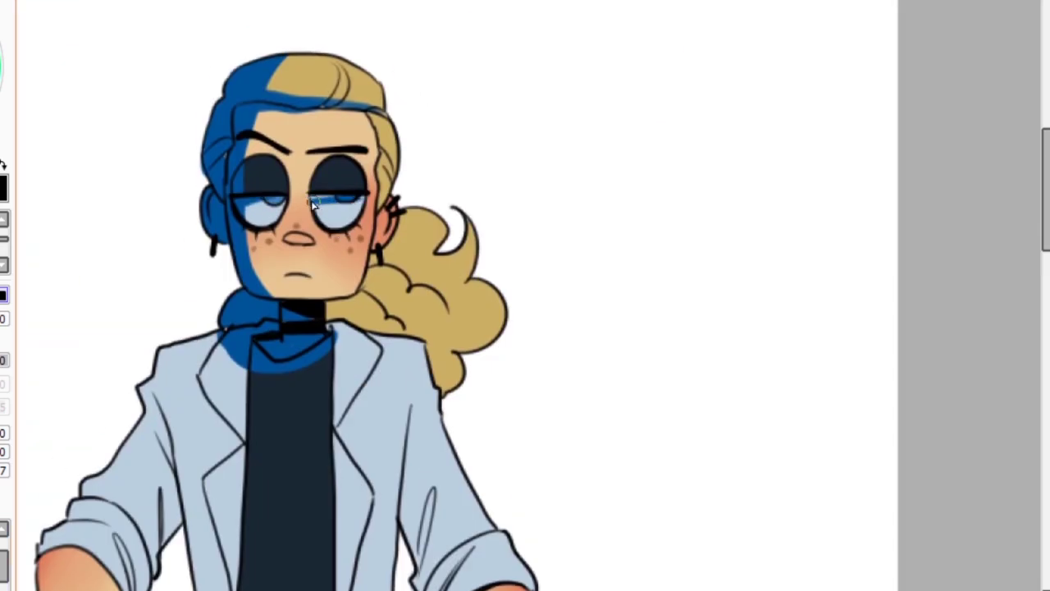
pyautogui.moveTo(313, 205); pyautogui.dragTo(303, 206)
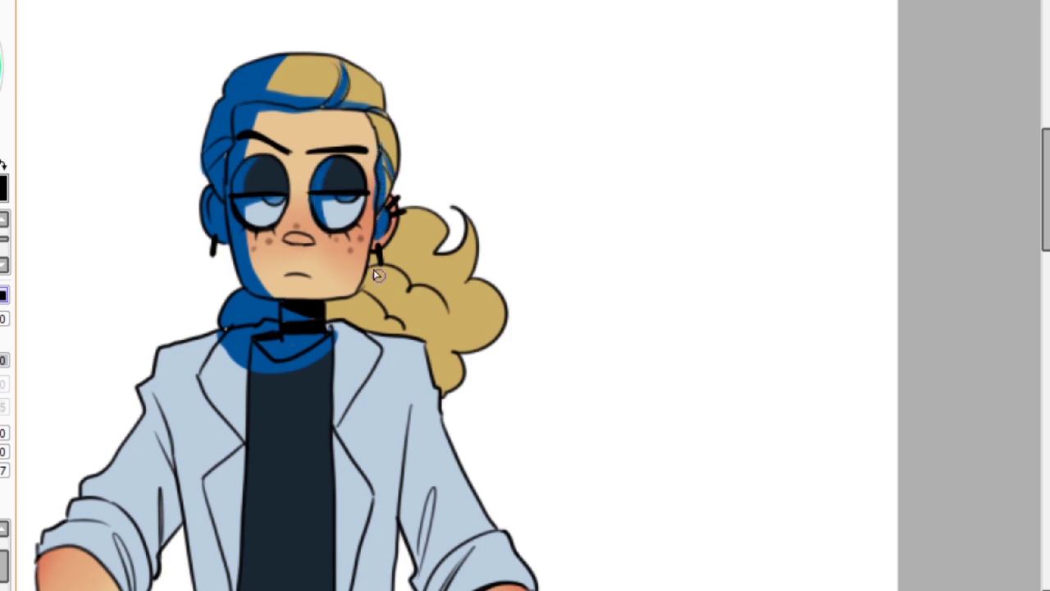
pyautogui.moveTo(377, 276)
pyautogui.mouseDown()
pyautogui.moveTo(447, 345)
pyautogui.moveTo(474, 214)
pyautogui.moveTo(296, 238)
pyautogui.moveTo(312, 242)
pyautogui.mouseUp()
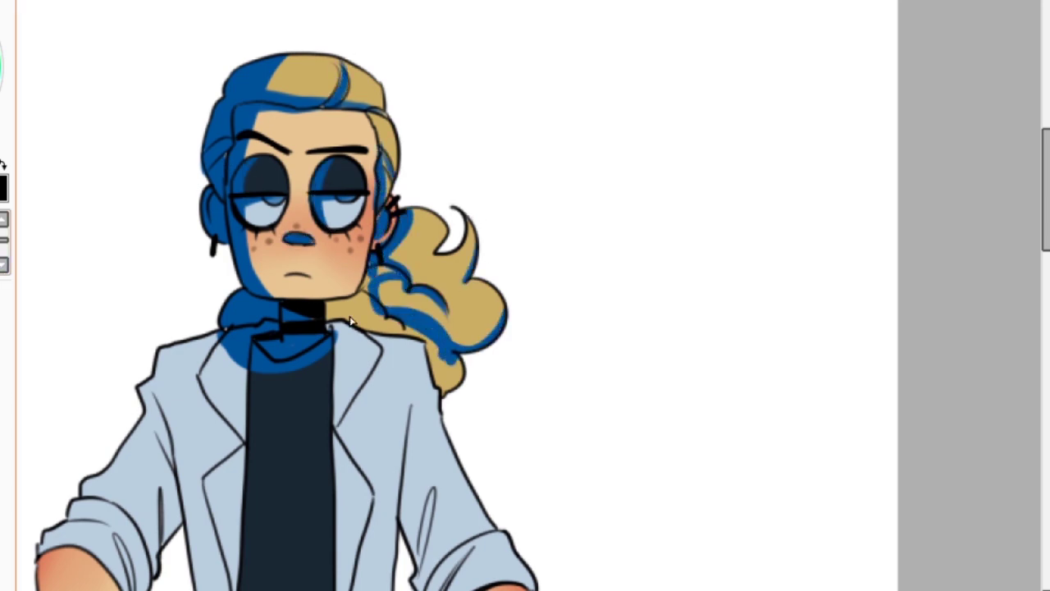
pyautogui.moveTo(350, 321); pyautogui.dragTo(369, 296)
# Paint blue shadow on the full-body figure's coat, both sleeves, forearms and hands, and along the shirt folds.
pyautogui.scroll(-2, 240, 292)
pyautogui.moveTo(328, 151)
pyautogui.mouseDown()
pyautogui.moveTo(275, 209)
pyautogui.moveTo(289, 239)
pyautogui.moveTo(238, 329)
pyautogui.moveTo(246, 368)
pyautogui.moveTo(301, 345)
pyautogui.moveTo(275, 463)
pyautogui.mouseUp()
pyautogui.moveTo(278, 507); pyautogui.dragTo(279, 448)
pyautogui.moveTo(337, 361); pyautogui.dragTo(403, 405)
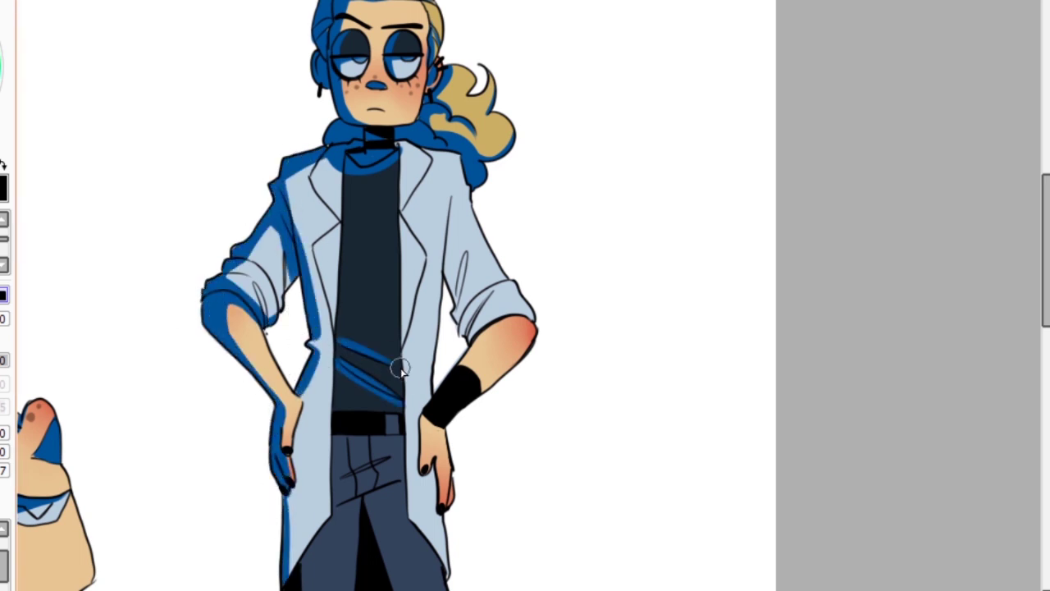
pyautogui.moveTo(456, 210); pyautogui.dragTo(444, 337)
pyautogui.moveTo(502, 305)
pyautogui.mouseDown()
pyautogui.moveTo(464, 373)
pyautogui.moveTo(423, 504)
pyautogui.mouseUp()
pyautogui.moveTo(427, 410); pyautogui.dragTo(439, 349)
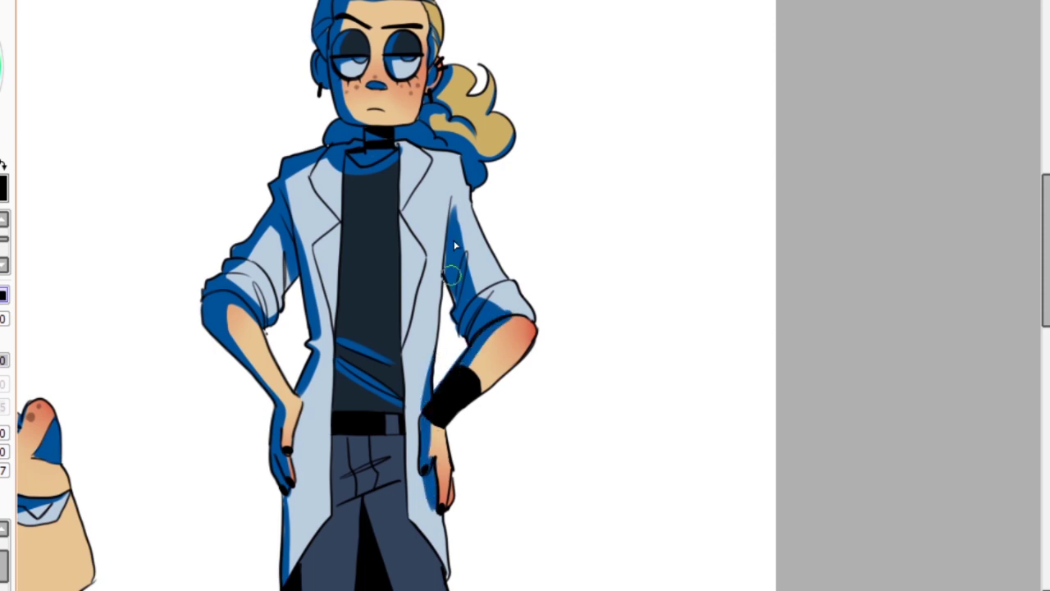
# Shade the full-body figure's trousers, knee folds and both buckled boots with blue.
pyautogui.moveTo(367, 160); pyautogui.dragTo(337, 256)
pyautogui.moveTo(348, 210); pyautogui.dragTo(339, 288)
pyautogui.scroll(-3, 310, 337)
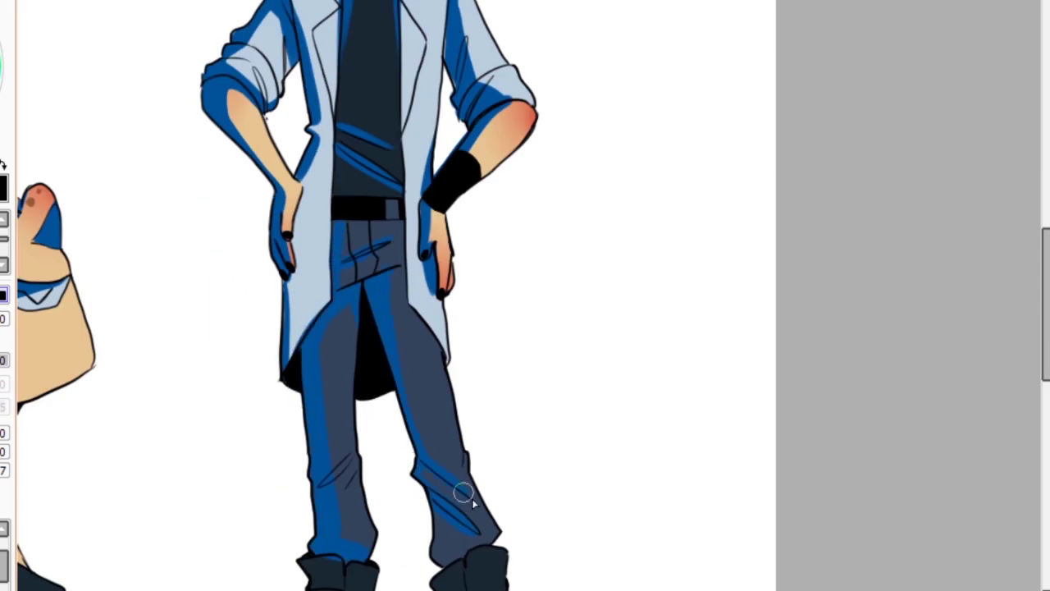
pyautogui.moveTo(396, 292)
pyautogui.mouseDown()
pyautogui.moveTo(306, 165)
pyautogui.moveTo(157, 137)
pyautogui.moveTo(304, 261)
pyautogui.mouseUp()
pyautogui.moveTo(492, 279); pyautogui.dragTo(504, 386)
pyautogui.moveTo(591, 484)
pyautogui.mouseDown()
pyautogui.moveTo(512, 320)
pyautogui.moveTo(648, 484)
pyautogui.mouseUp()
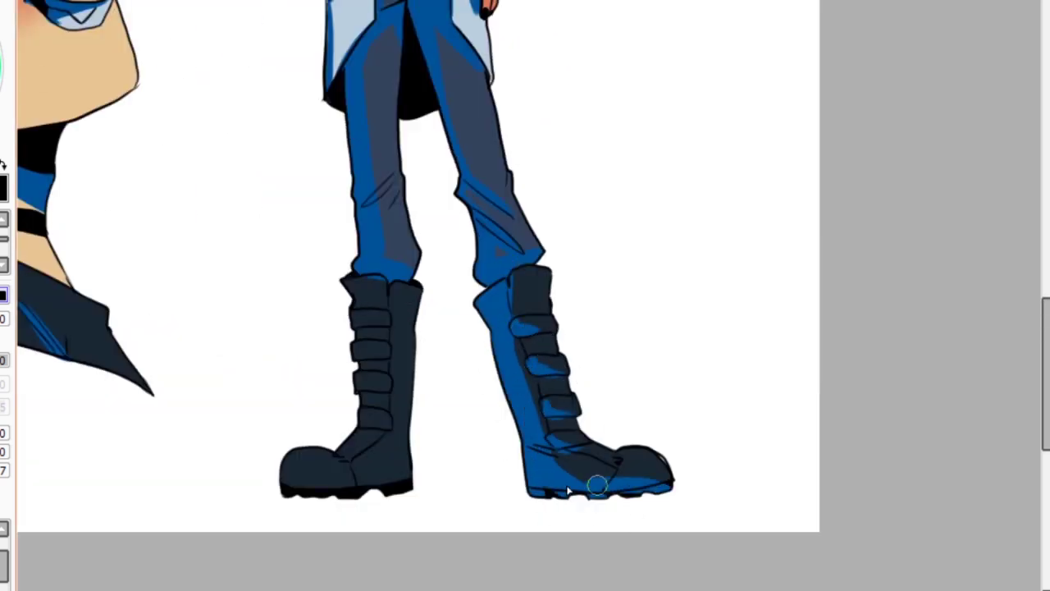
pyautogui.moveTo(287, 472)
pyautogui.mouseDown()
pyautogui.moveTo(368, 375)
pyautogui.moveTo(371, 347)
pyautogui.mouseUp()
pyautogui.scroll(-3, 441, 422)
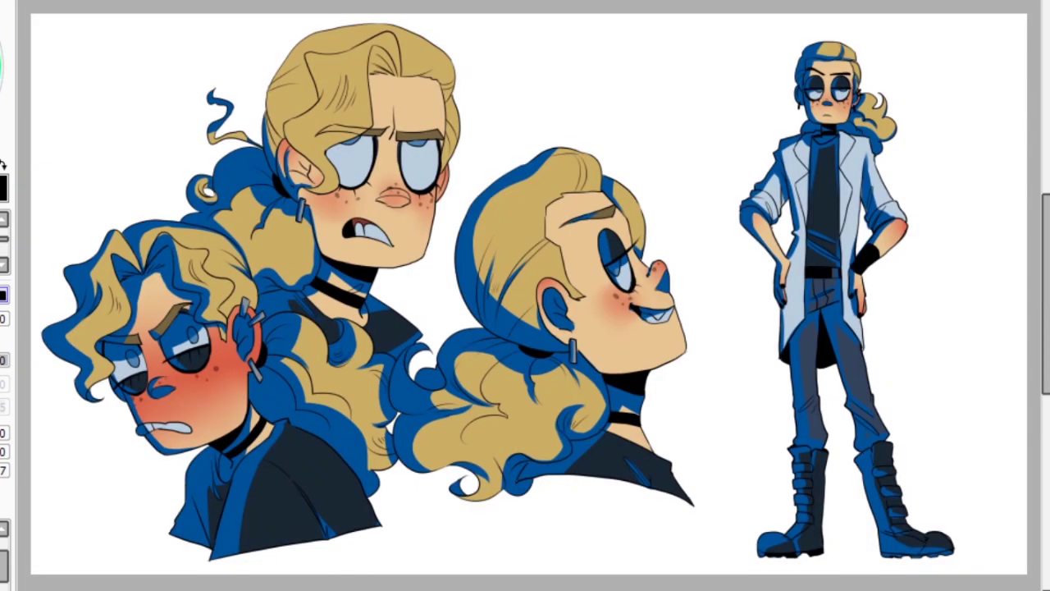
# Paint blue shadow along the scowling bust's crown, under the parted fringe, down the wavy forelock and inside the ear.
pyautogui.scroll(4, 352, 117)
pyautogui.moveTo(197, 320); pyautogui.dragTo(302, 94)
pyautogui.moveTo(404, 76); pyautogui.dragTo(550, 131)
pyautogui.moveTo(423, 135); pyautogui.dragTo(414, 205)
pyautogui.moveTo(448, 119)
pyautogui.mouseDown()
pyautogui.moveTo(406, 234)
pyautogui.moveTo(427, 156)
pyautogui.mouseUp()
pyautogui.moveTo(279, 379)
pyautogui.mouseDown()
pyautogui.moveTo(256, 401)
pyautogui.moveTo(242, 294)
pyautogui.moveTo(275, 133)
pyautogui.mouseUp()
pyautogui.moveTo(316, 215); pyautogui.dragTo(250, 352)
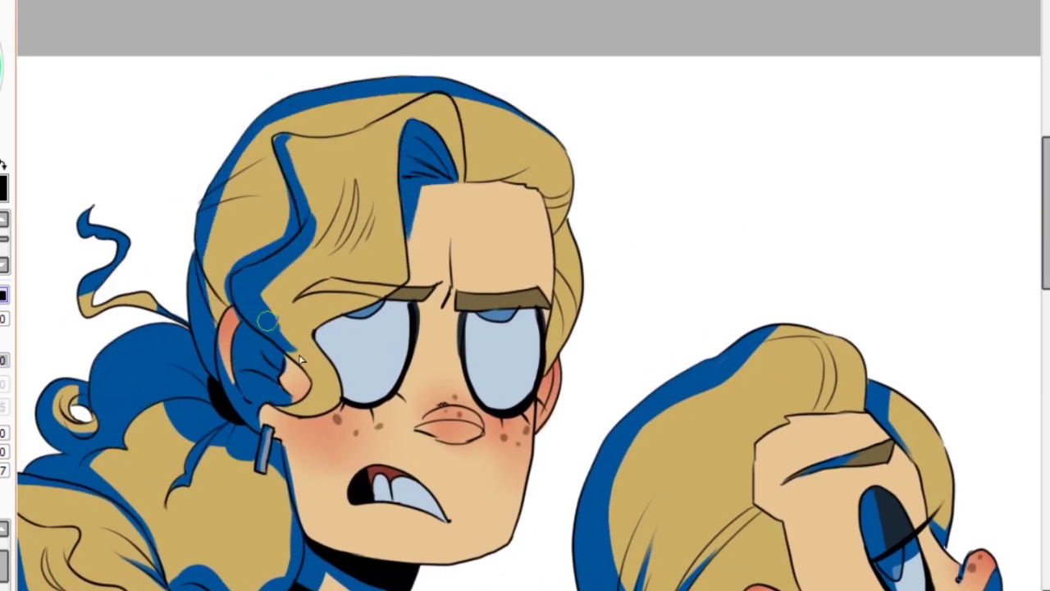
# Add blue shadow to the scowling bust's forelock tip, fringe strands and the hair along the far temple.
pyautogui.moveTo(324, 314); pyautogui.dragTo(270, 412)
pyautogui.moveTo(336, 251)
pyautogui.mouseDown()
pyautogui.moveTo(361, 182)
pyautogui.moveTo(335, 247)
pyautogui.mouseUp()
pyautogui.moveTo(376, 207); pyautogui.dragTo(363, 248)
pyautogui.moveTo(566, 261); pyautogui.dragTo(546, 410)
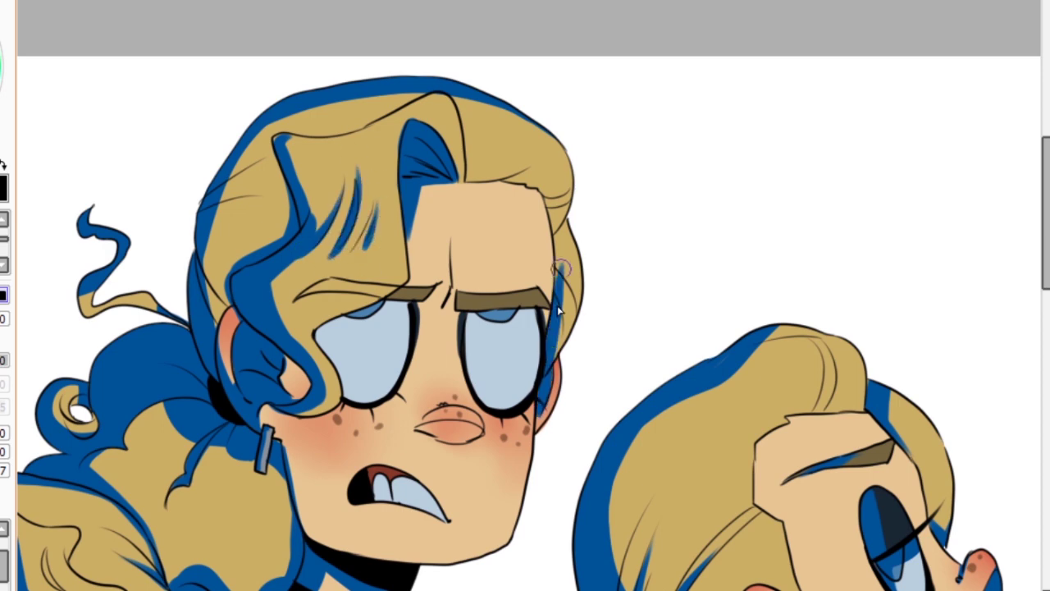
pyautogui.moveTo(568, 218); pyautogui.dragTo(558, 316)
pyautogui.moveTo(566, 294); pyautogui.dragTo(554, 369)
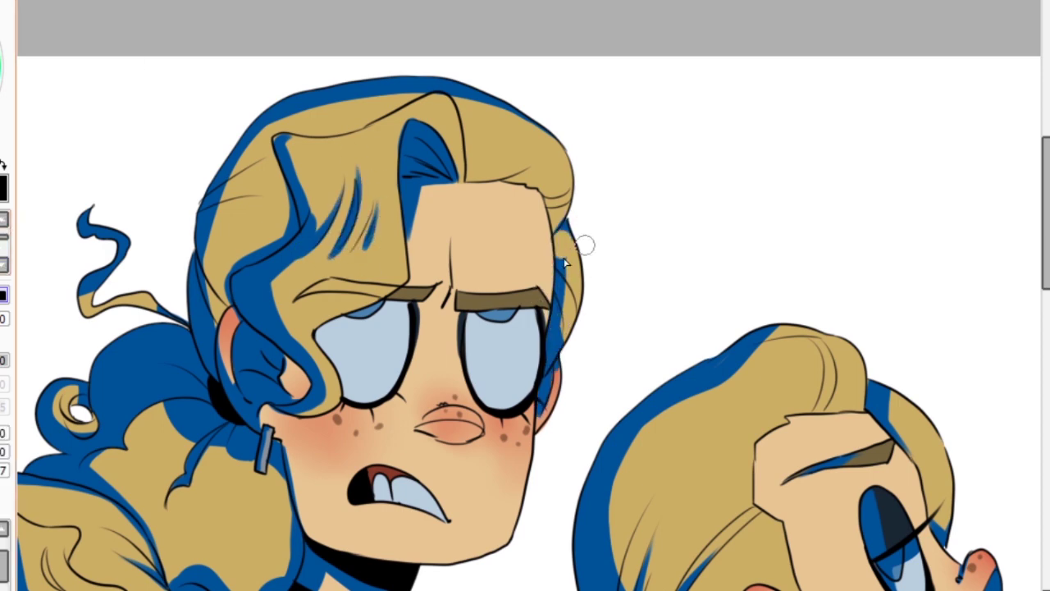
pyautogui.moveTo(544, 201); pyautogui.dragTo(502, 185)
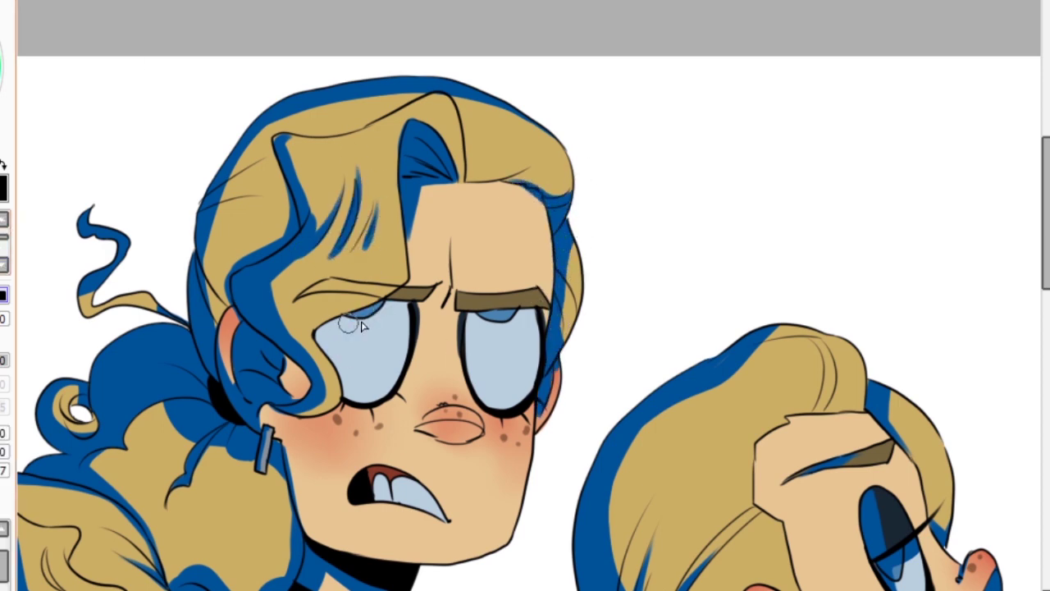
# Shade the tops of the scowling bust's eyes, the brow crease and the upper edge of the fringe with blue.
pyautogui.moveTo(362, 326)
pyautogui.mouseDown()
pyautogui.moveTo(410, 316)
pyautogui.moveTo(319, 354)
pyautogui.mouseUp()
pyautogui.press('e')
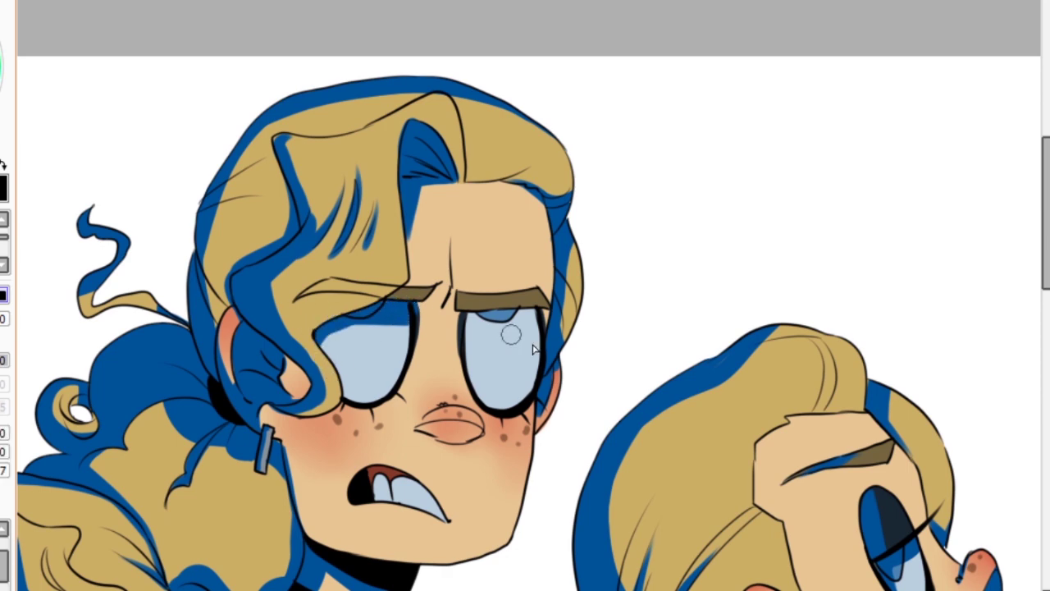
pyautogui.moveTo(525, 314)
pyautogui.mouseDown()
pyautogui.moveTo(468, 344)
pyautogui.moveTo(513, 325)
pyautogui.mouseUp()
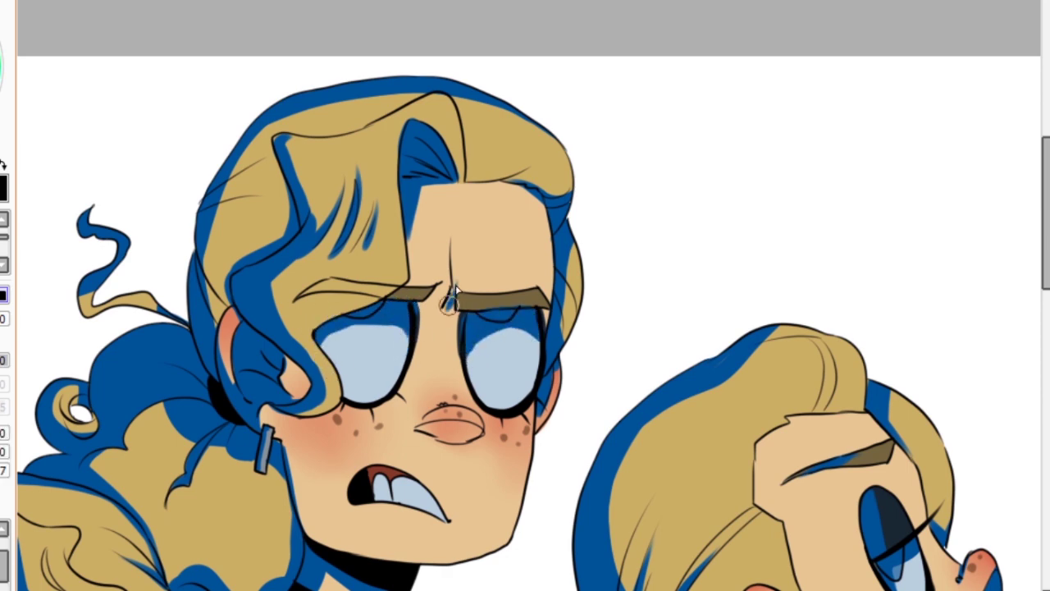
pyautogui.moveTo(355, 182); pyautogui.dragTo(340, 249)
pyautogui.moveTo(324, 143); pyautogui.dragTo(297, 197)
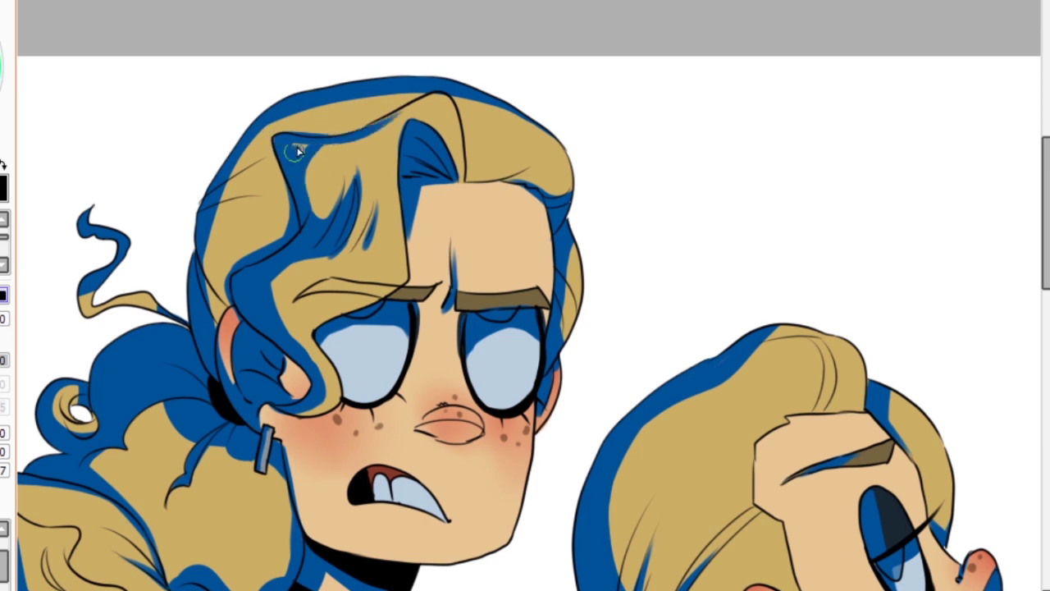
# Paint blue shadow on the scowling bust's nose, along the near side of the face and inside the mouth.
pyautogui.moveTo(425, 426); pyautogui.dragTo(488, 439)
pyautogui.scroll(-3, 460, 426)
pyautogui.moveTo(295, 353); pyautogui.dragTo(305, 422)
pyautogui.moveTo(379, 390); pyautogui.dragTo(406, 380)
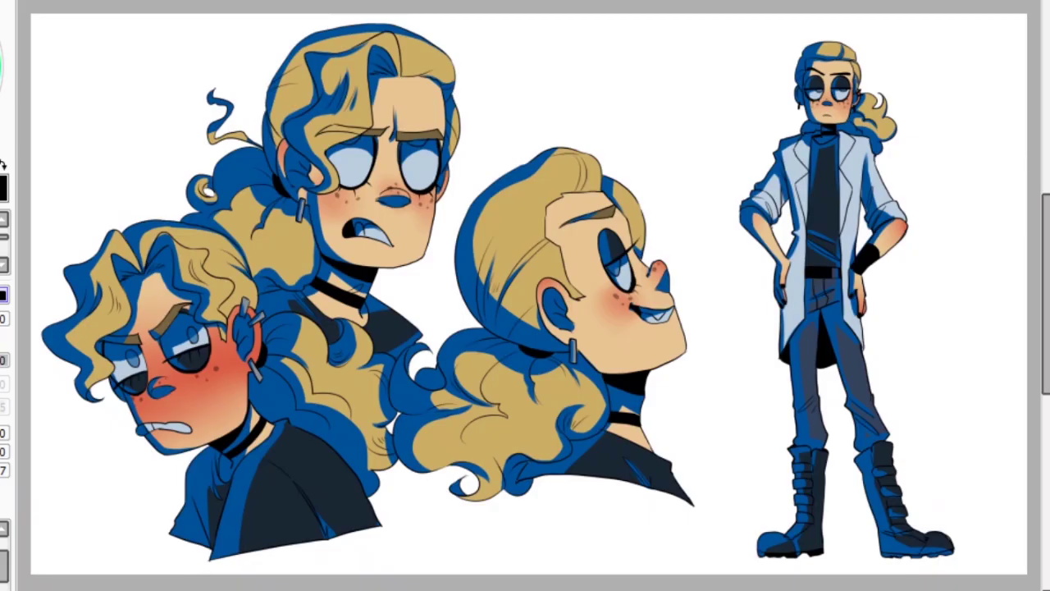
# Add pale yellow highlights to the hair and draw white scribbled highlights in the glaring bust's pupils.
pyautogui.scroll(3, 199, 336)
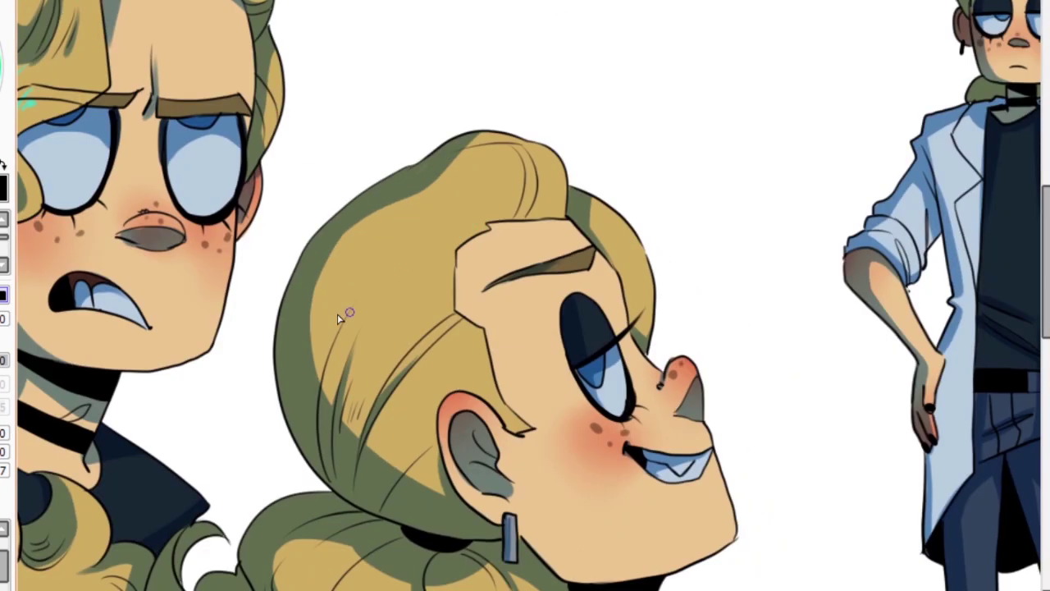
pyautogui.scroll(-3, 233, 427)
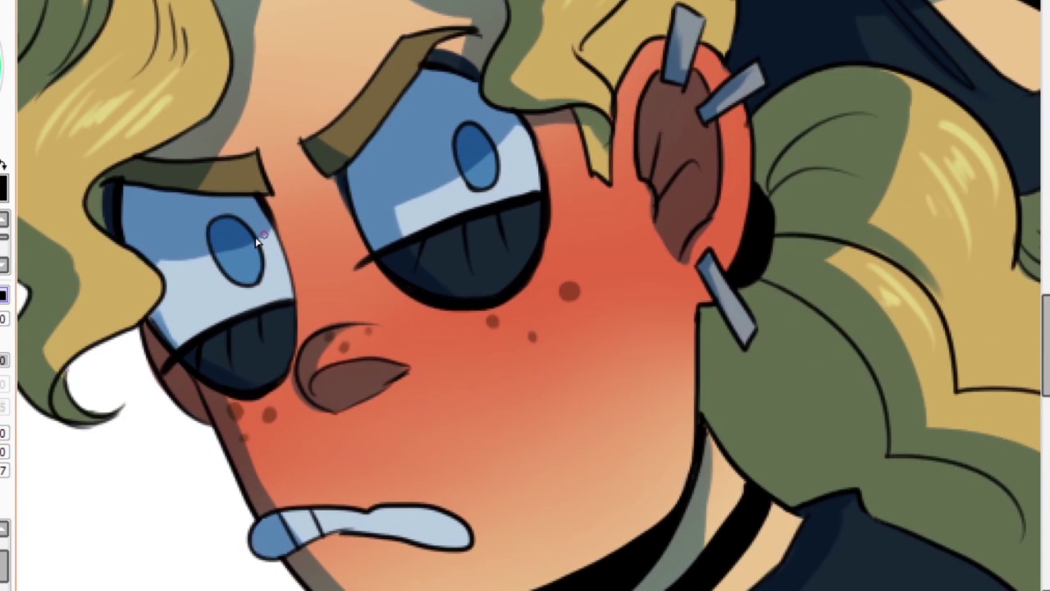
pyautogui.moveTo(246, 240)
pyautogui.mouseDown()
pyautogui.moveTo(230, 261)
pyautogui.moveTo(250, 271)
pyautogui.mouseUp()
pyautogui.moveTo(464, 150); pyautogui.dragTo(497, 163)
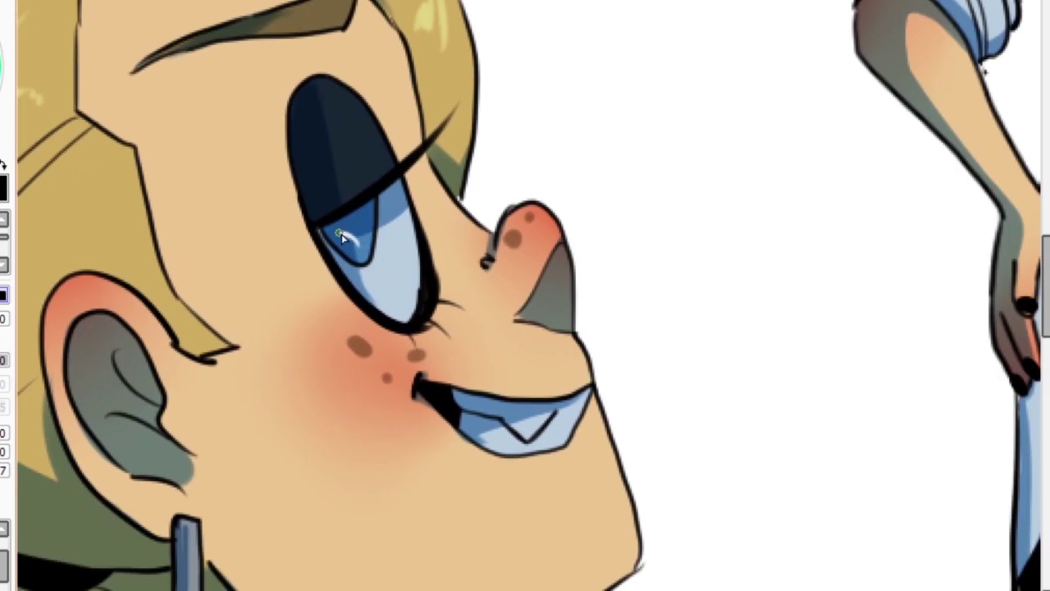
# Undo the curved highlight in the profile bust's eye and draw a white four-pointed sparkle there instead.
pyautogui.hotkey('ctrl', 'z')
pyautogui.moveTo(345, 174); pyautogui.dragTo(357, 236)
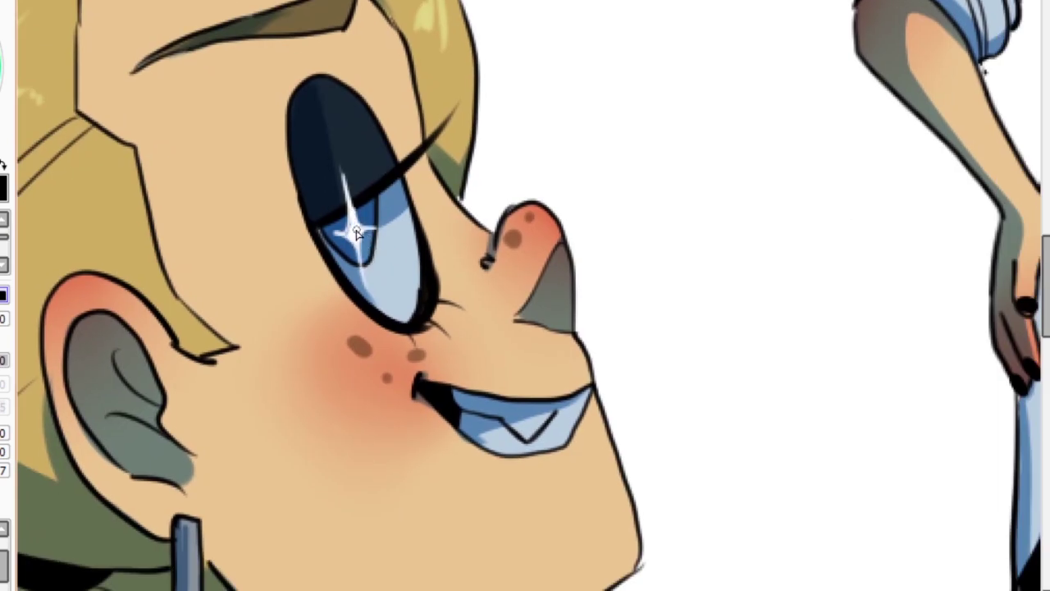
pyautogui.scroll(-5, 351, 238)
pyautogui.scroll(5, 605, 168)
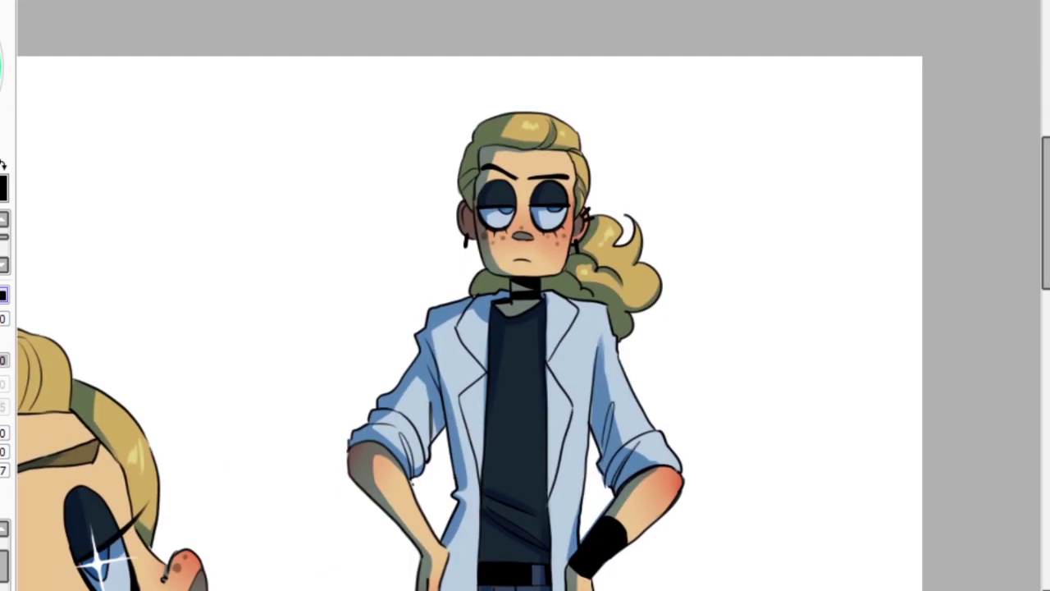
pyautogui.scroll(-5, 605, 168)
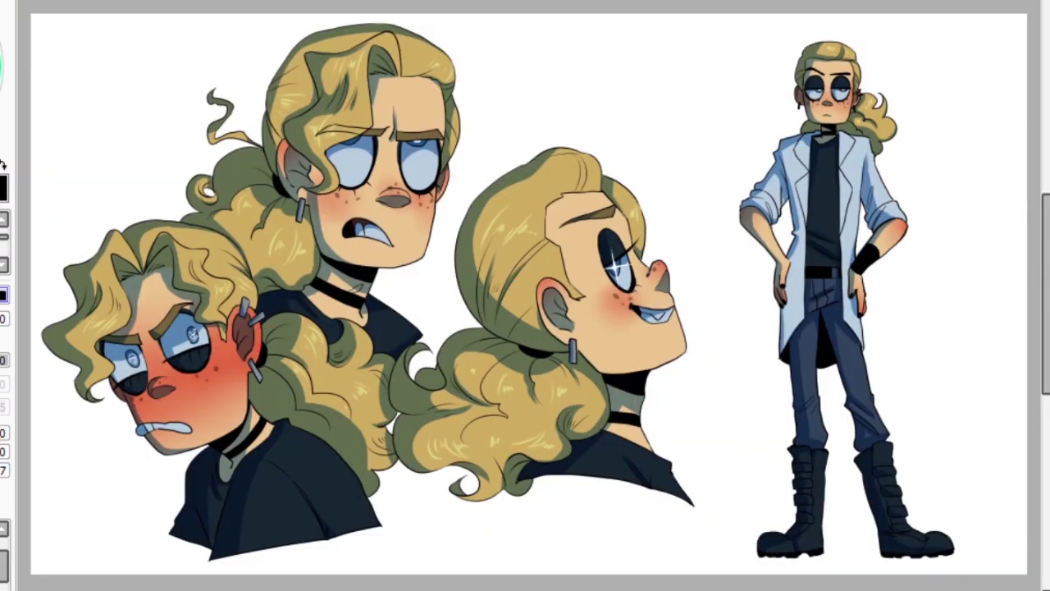
# Draw thin red blush lines across the glaring bust's cheeks and fill the sheet's background with medium blue.
pyautogui.scroll(5, 530, 302)
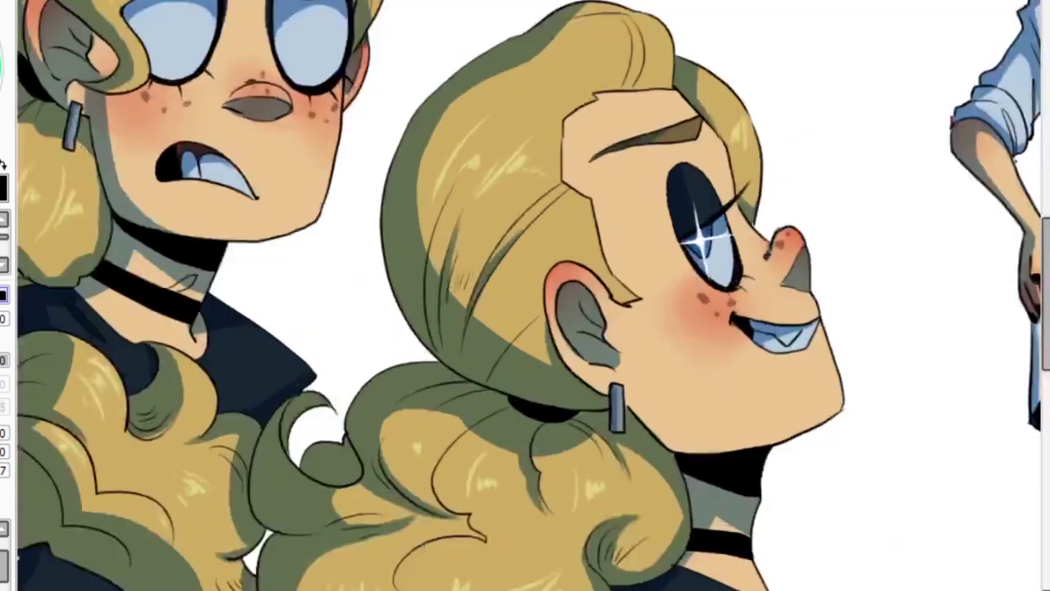
pyautogui.moveTo(535, 251); pyautogui.dragTo(531, 315)
pyautogui.moveTo(562, 255); pyautogui.dragTo(558, 317)
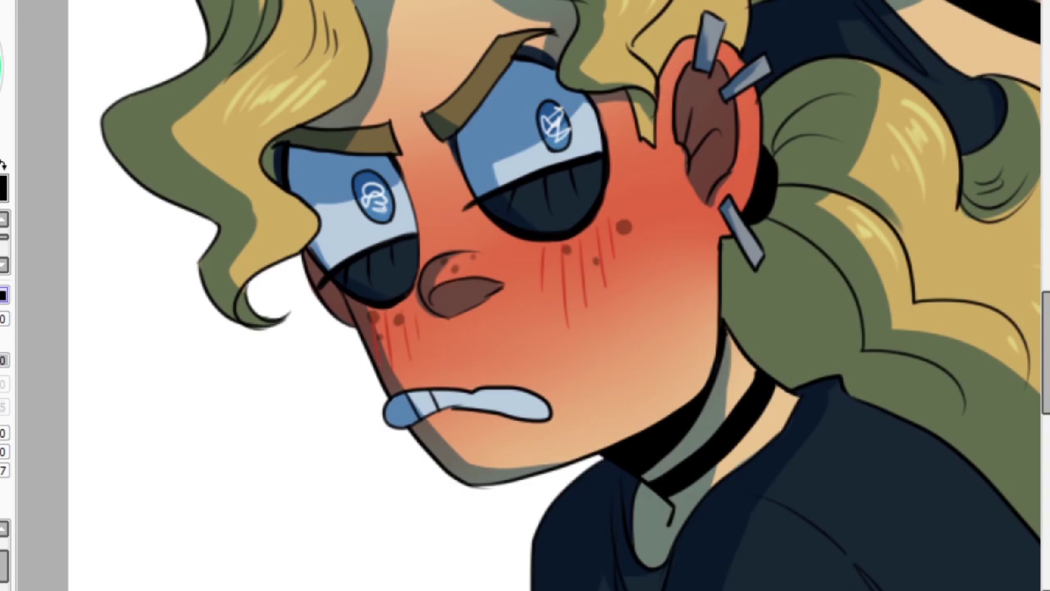
pyautogui.scroll(-3, 481, 282)
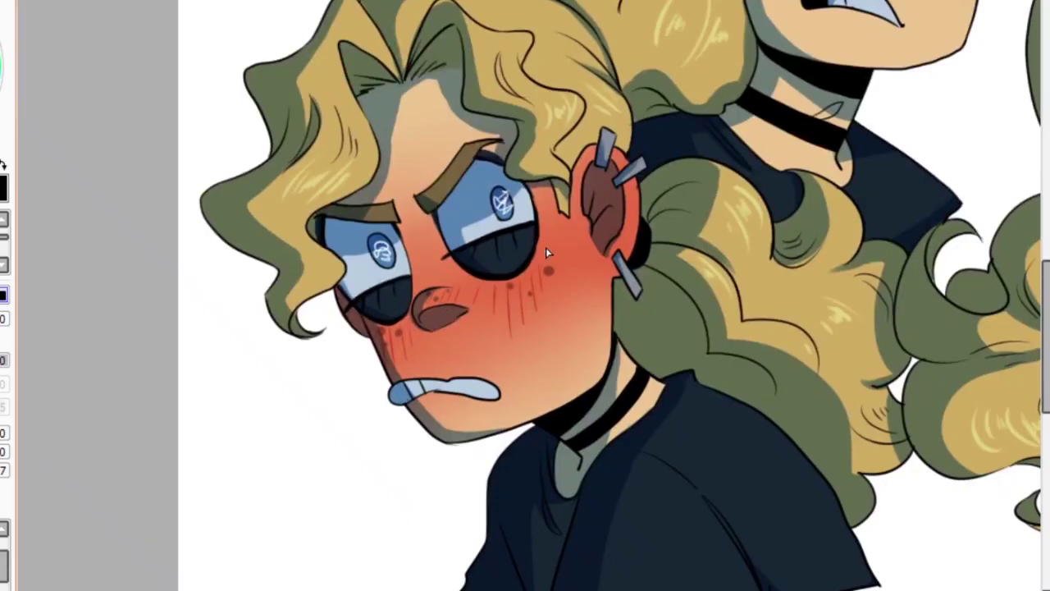
pyautogui.scroll(-5, 525, 295)
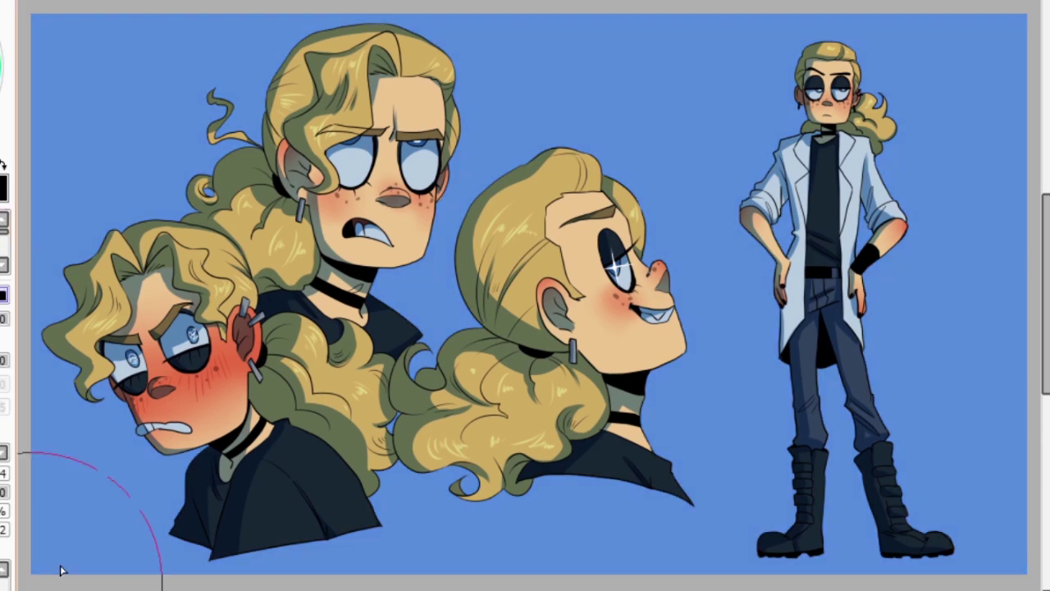
# Airbrush purple over the lower background so it blends up into the blue, and adjust the gradient's hue.
pyautogui.moveTo(59, 563)
pyautogui.mouseDown()
pyautogui.moveTo(42, 433)
pyautogui.moveTo(70, 234)
pyautogui.mouseUp()
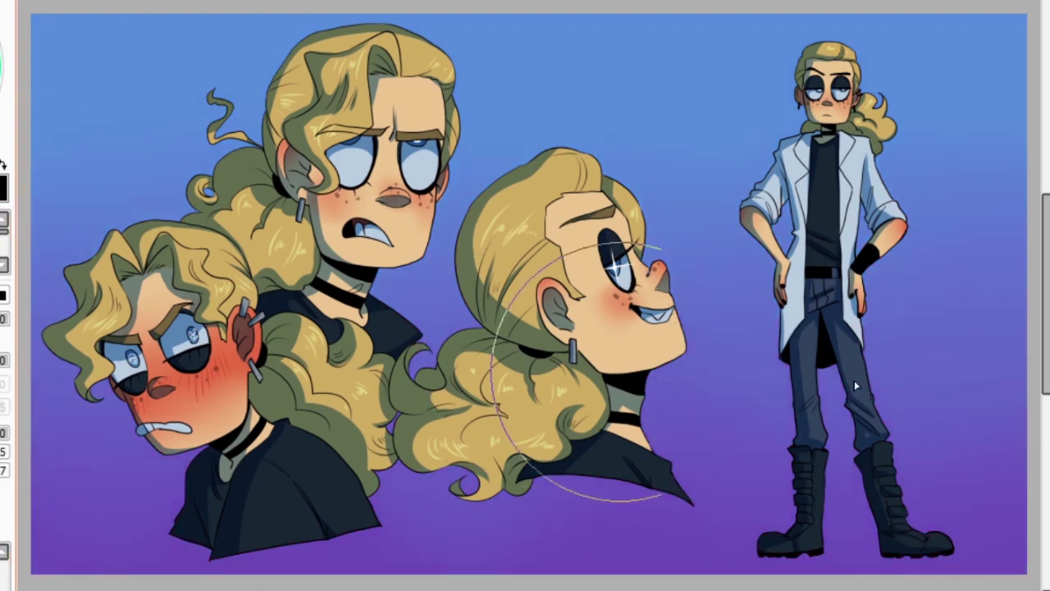
pyautogui.hotkey('ctrl', 'u')
pyautogui.moveTo(123, 188); pyautogui.dragTo(147, 188)
pyautogui.click(38, 268)
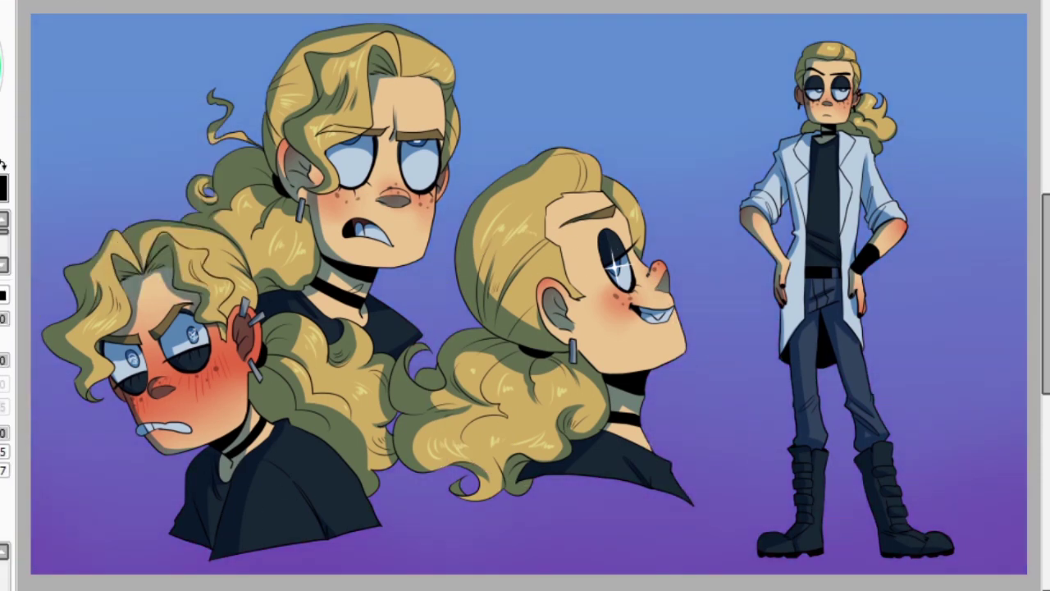
# Make a selection that follows the outer contours of all four figures against the background.
pyautogui.click(300, 384)
pyautogui.hotkey('ctrl', 'z')
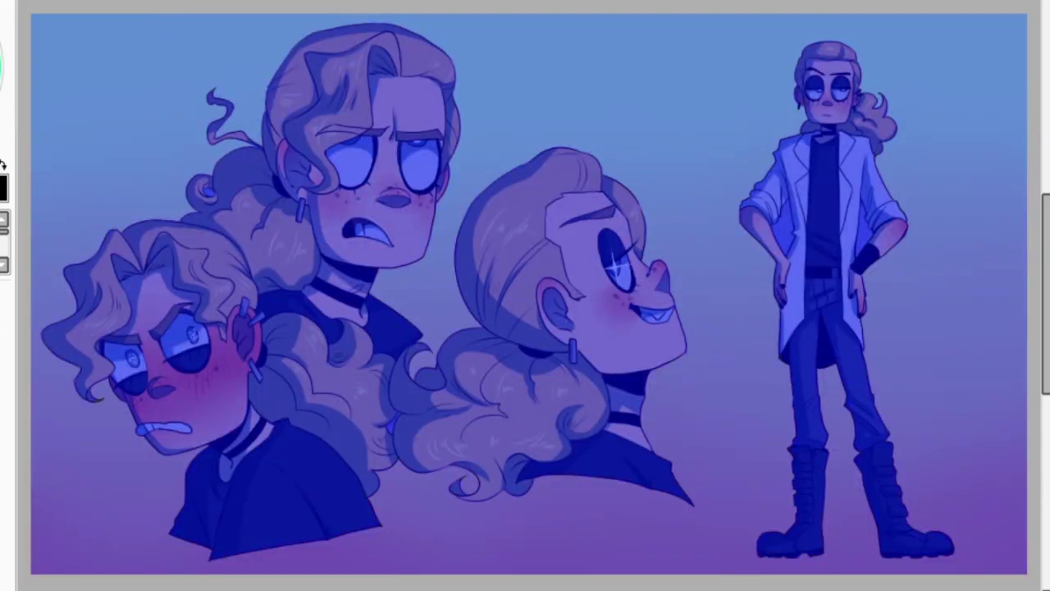
pyautogui.scroll(3, 525, 295)
pyautogui.click(33, 125)
pyautogui.scroll(-2, 104, 175)
pyautogui.scroll(-3, 103, 176)
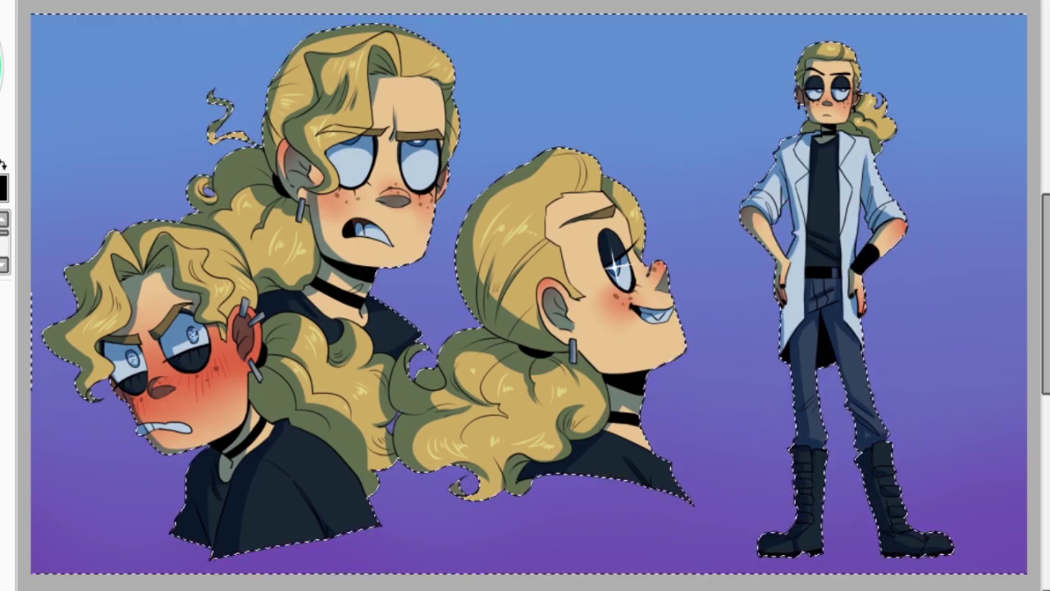
# Expand the figure selection slightly past the line art and fill it with white as a thin outline around all four figures.
pyautogui.hotkey('ctrl', 'd')
pyautogui.scroll(3, 525, 246)
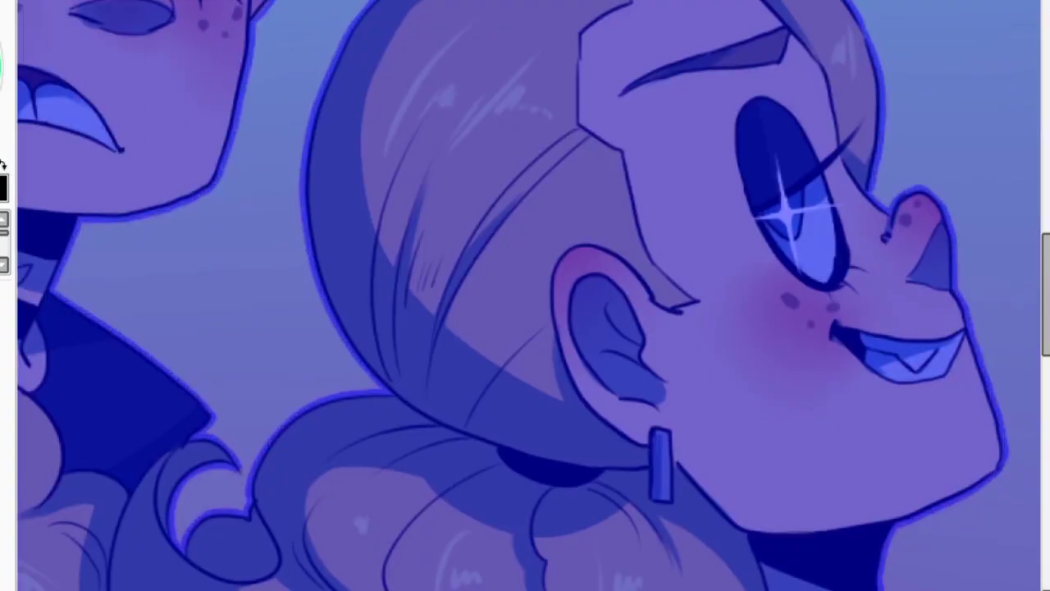
pyautogui.hotkey('ctrl', 'z')
pyautogui.scroll(-3, 525, 246)
pyautogui.click(2, 164)
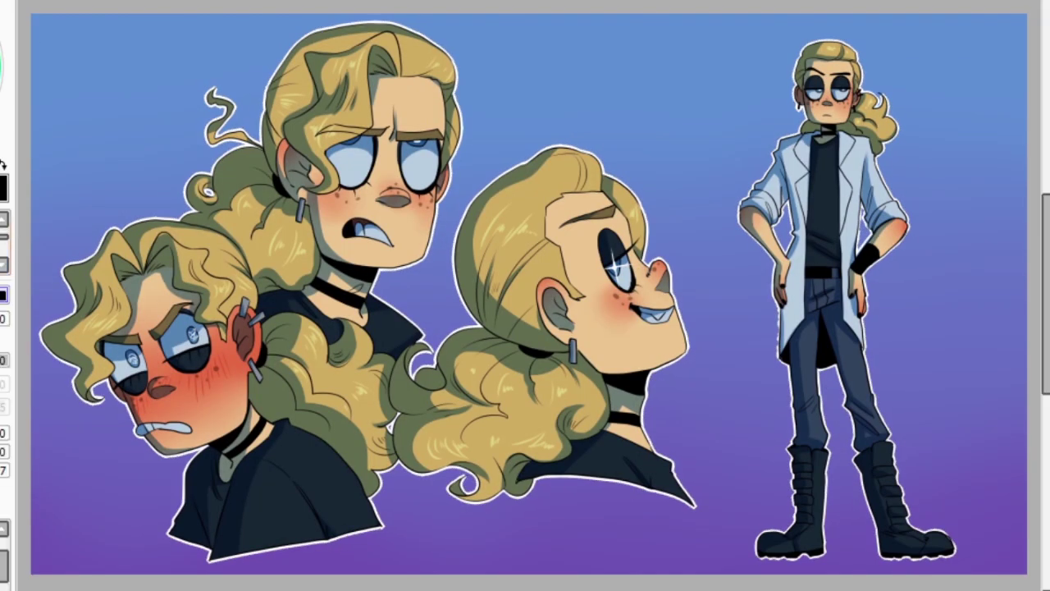
# Handwrite the white caption "[Eyerolling intensifies]" on the background beside the eye-rolling bust's hair.
pyautogui.scroll(2, 509, 59)
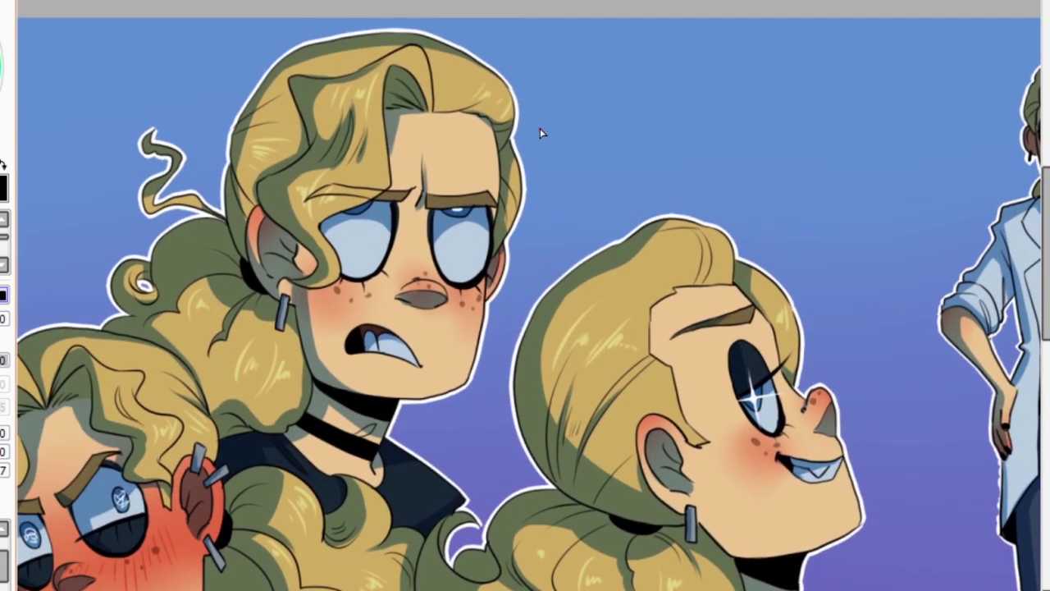
pyautogui.scroll(1, 569, 117)
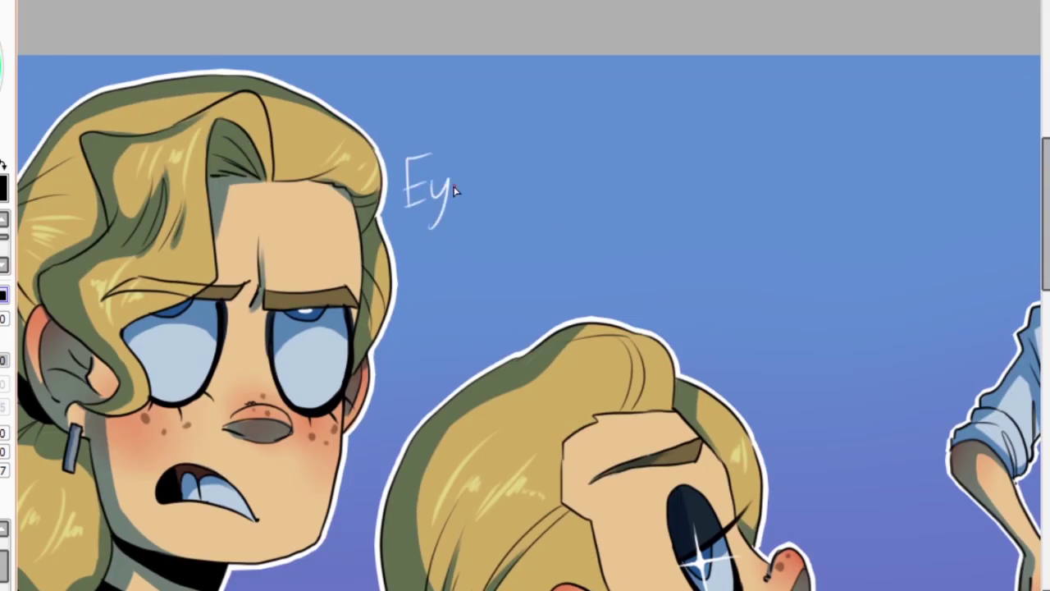
pyautogui.moveTo(533, 173)
pyautogui.mouseDown()
pyautogui.moveTo(558, 197)
pyautogui.moveTo(632, 192)
pyautogui.mouseUp()
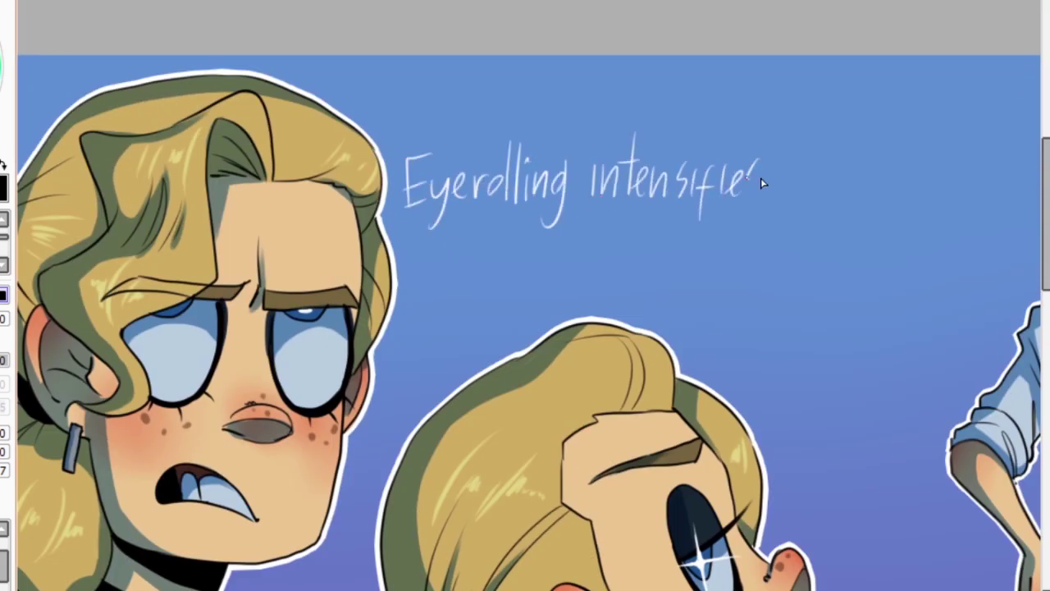
# Draw thin white jagged anger lines radiating from the blushing, glaring bust's face and hair.
pyautogui.scroll(-2, 402, 146)
pyautogui.scroll(1, 112, 214)
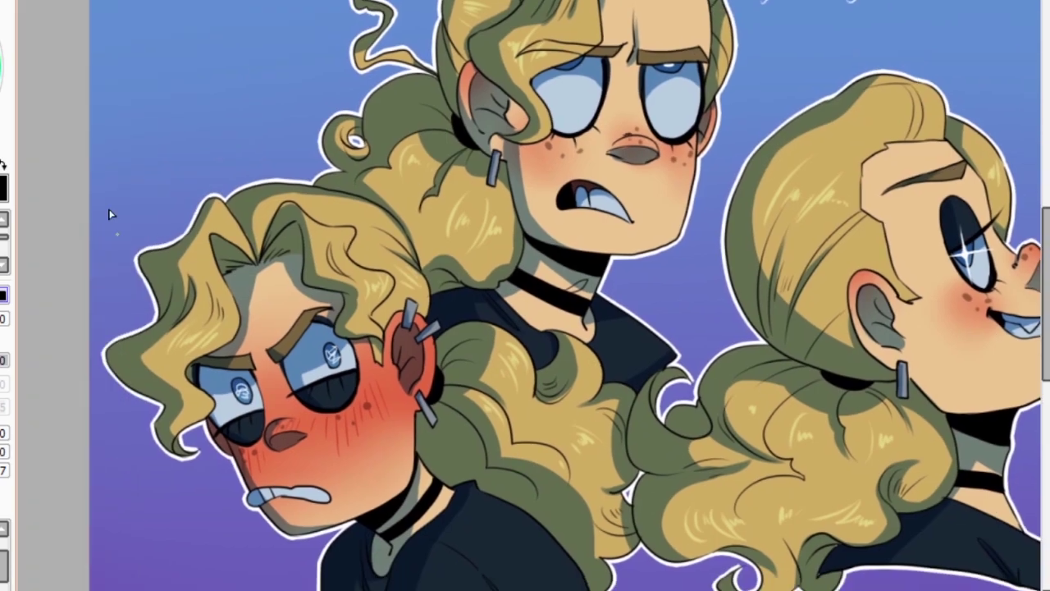
pyautogui.moveTo(170, 238); pyautogui.dragTo(106, 246)
pyautogui.hotkey('ctrl', 'z')
pyautogui.moveTo(181, 459)
pyautogui.mouseDown()
pyautogui.moveTo(99, 525)
pyautogui.moveTo(251, 460)
pyautogui.mouseUp()
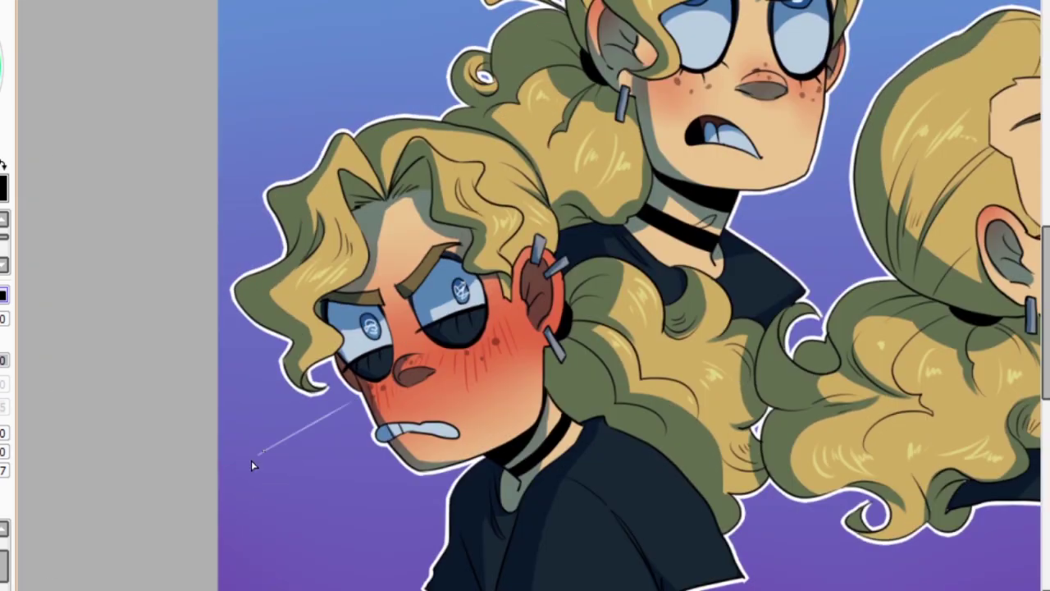
pyautogui.moveTo(386, 468)
pyautogui.mouseDown()
pyautogui.moveTo(335, 529)
pyautogui.moveTo(322, 587)
pyautogui.mouseUp()
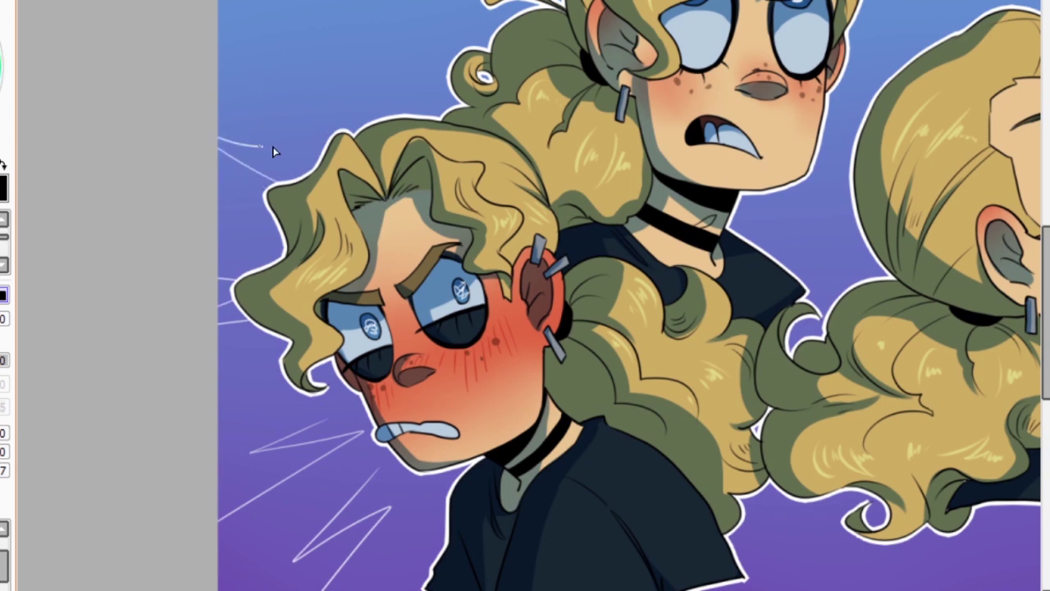
pyautogui.scroll(-2, 275, 152)
pyautogui.scroll(1, 282, 213)
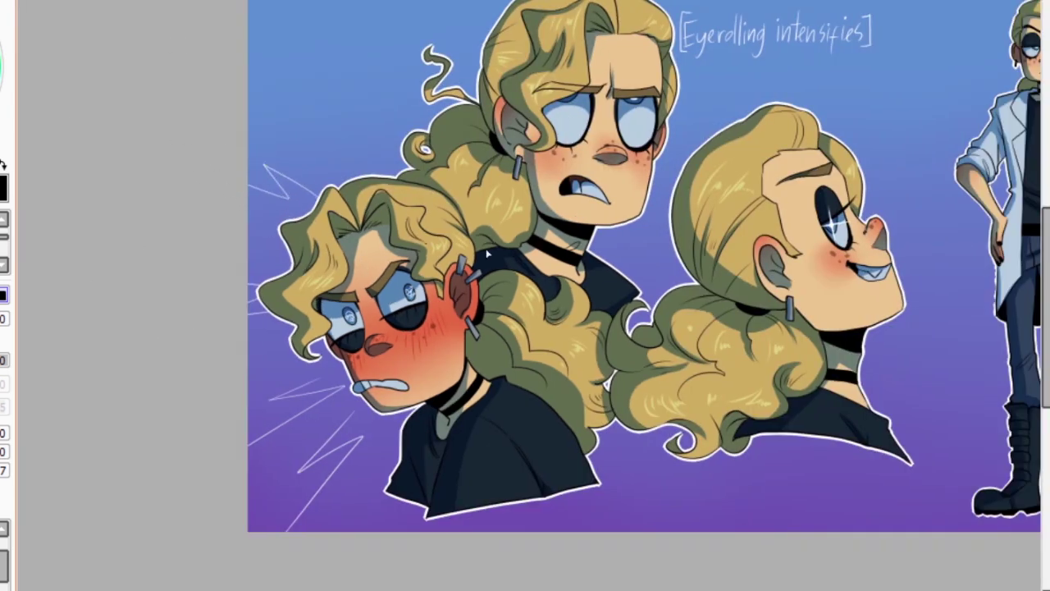
# Draw small white four-pointed sparkles on the background in front of and behind the profile bust's head.
pyautogui.scroll(-1, 427, 517)
pyautogui.scroll(3, 517, 131)
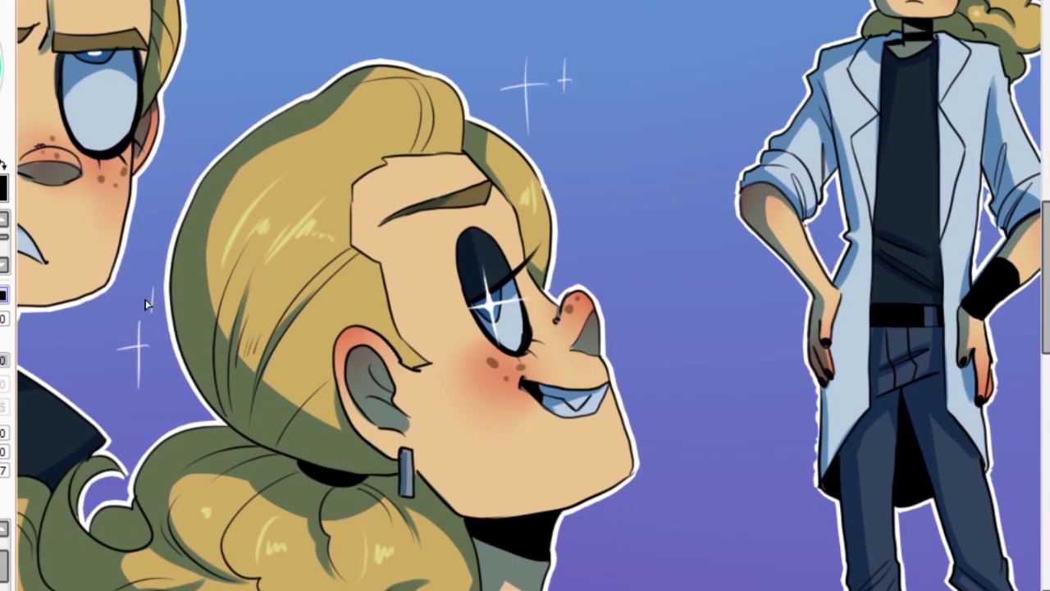
pyautogui.scroll(-3, 147, 304)
# Handwrite the character's name in white capitals beside the full-body figure, with a zigzag underline below it.
pyautogui.scroll(3, 574, 328)
pyautogui.moveTo(581, 322); pyautogui.dragTo(606, 376)
pyautogui.scroll(-3, 603, 399)
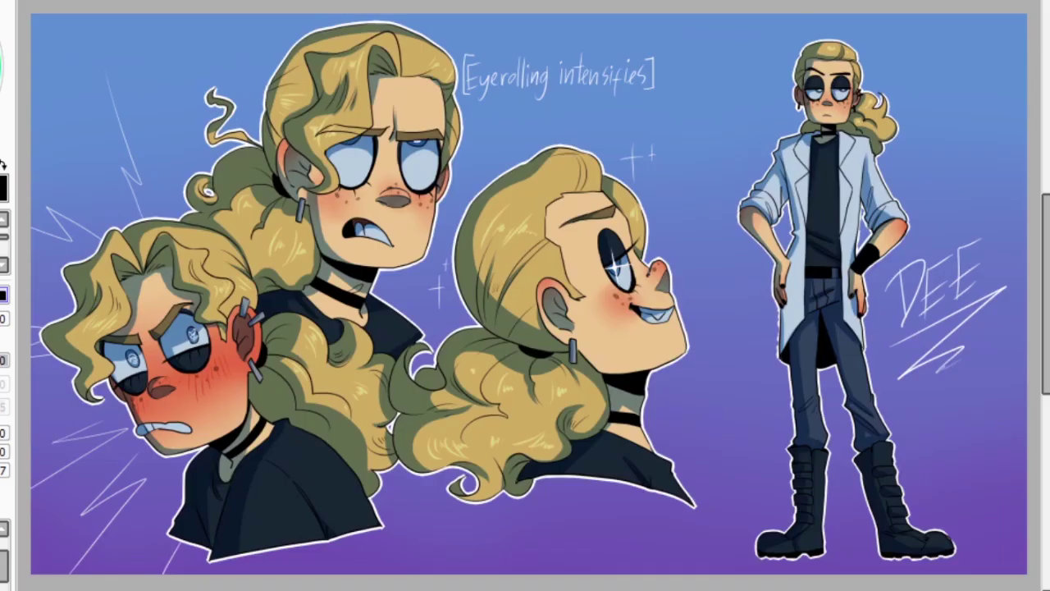
# Sign the finished illustration by hand in white with the artist's signature in the canvas's lower-left corner.
pyautogui.scroll(2, 525, 164)
pyautogui.scroll(1, 328, 328)
pyautogui.scroll(2, 164, 484)
pyautogui.moveTo(115, 509); pyautogui.dragTo(162, 451)
pyautogui.moveTo(169, 487)
pyautogui.mouseDown()
pyautogui.moveTo(312, 456)
pyautogui.moveTo(287, 511)
pyautogui.moveTo(233, 481)
pyautogui.moveTo(332, 505)
pyautogui.moveTo(441, 487)
pyautogui.moveTo(564, 500)
pyautogui.mouseUp()
pyautogui.scroll(-3, 565, 500)
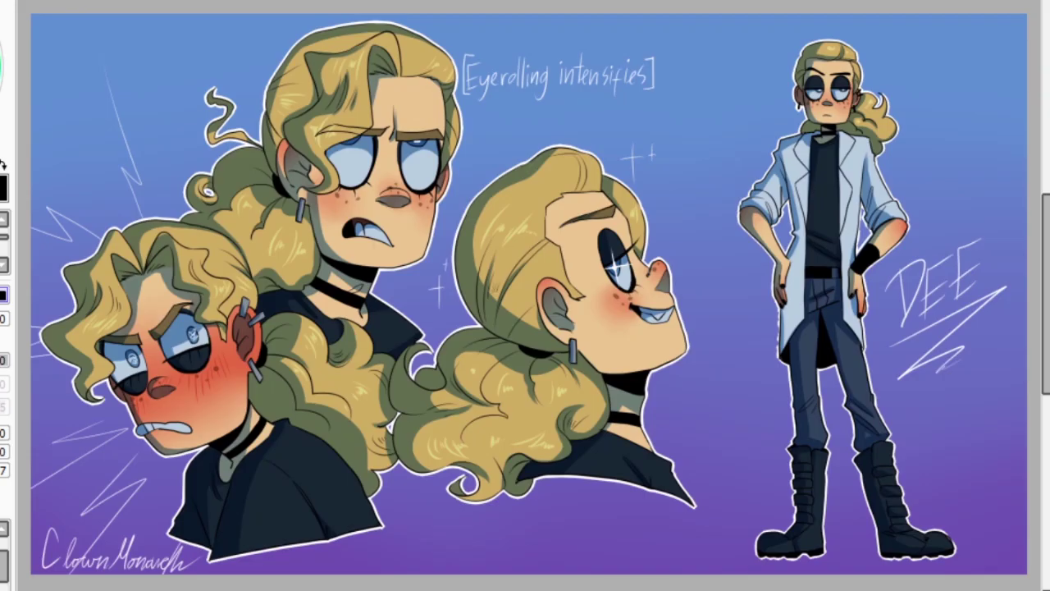
pyautogui.moveTo(690, 247); pyautogui.dragTo(710, 230)
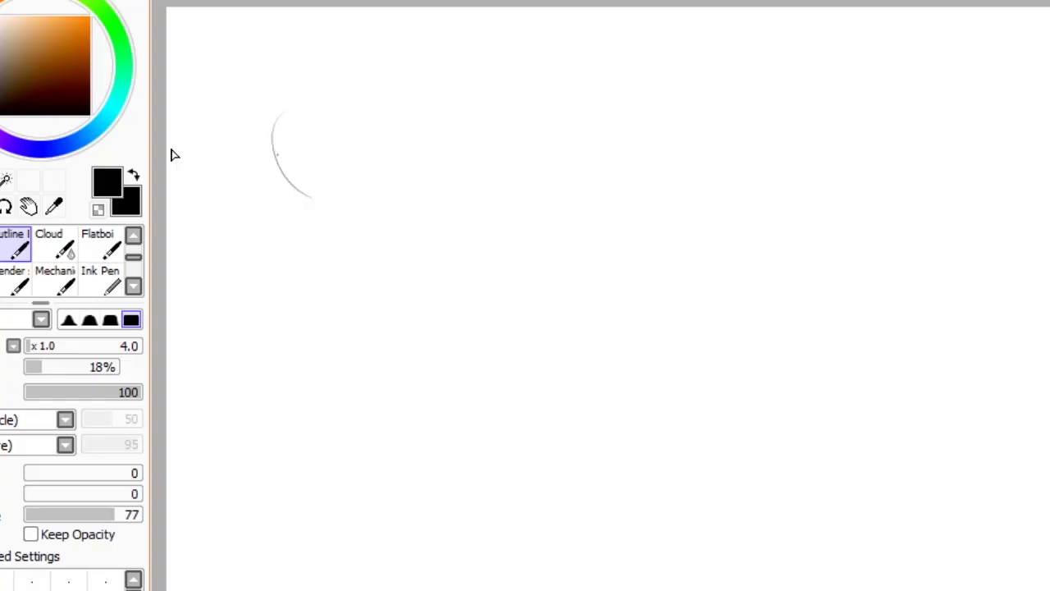
# Sketch a standing figure's round head, neck, slanted shoulders, torso, hips and outer leg lines on the blank canvas.
pyautogui.moveTo(317, 69); pyautogui.dragTo(316, 148)
pyautogui.moveTo(317, 150); pyautogui.dragTo(316, 168)
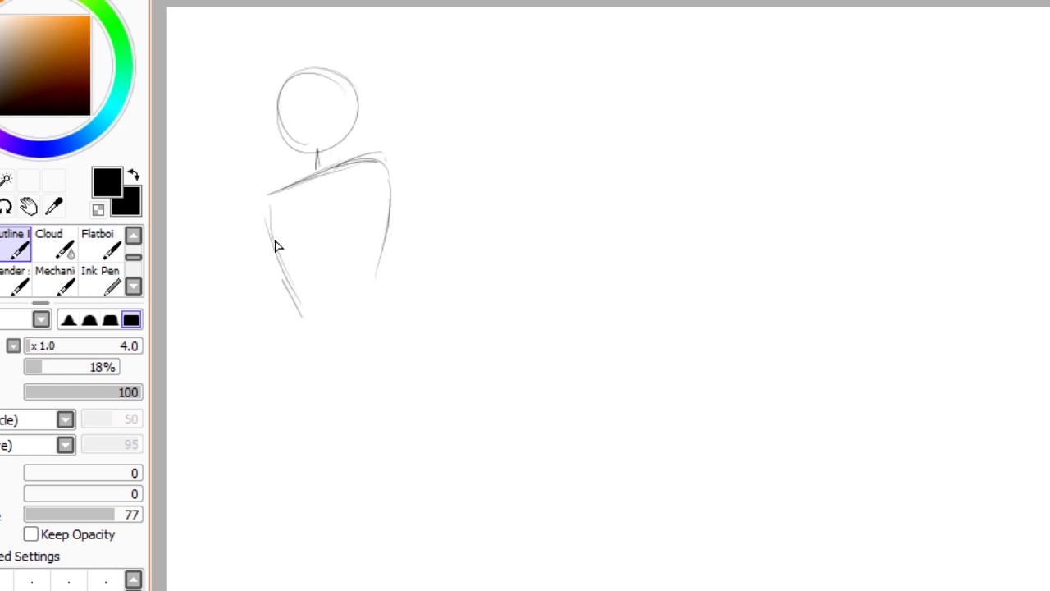
pyautogui.moveTo(297, 302); pyautogui.dragTo(244, 427)
pyautogui.moveTo(379, 289); pyautogui.dragTo(443, 588)
pyautogui.moveTo(308, 247)
pyautogui.mouseDown()
pyautogui.moveTo(262, 389)
pyautogui.moveTo(279, 587)
pyautogui.mouseUp()
pyautogui.moveTo(379, 165); pyautogui.dragTo(435, 392)
pyautogui.moveTo(384, 197); pyautogui.dragTo(456, 447)
pyautogui.moveTo(435, 443); pyautogui.dragTo(389, 299)
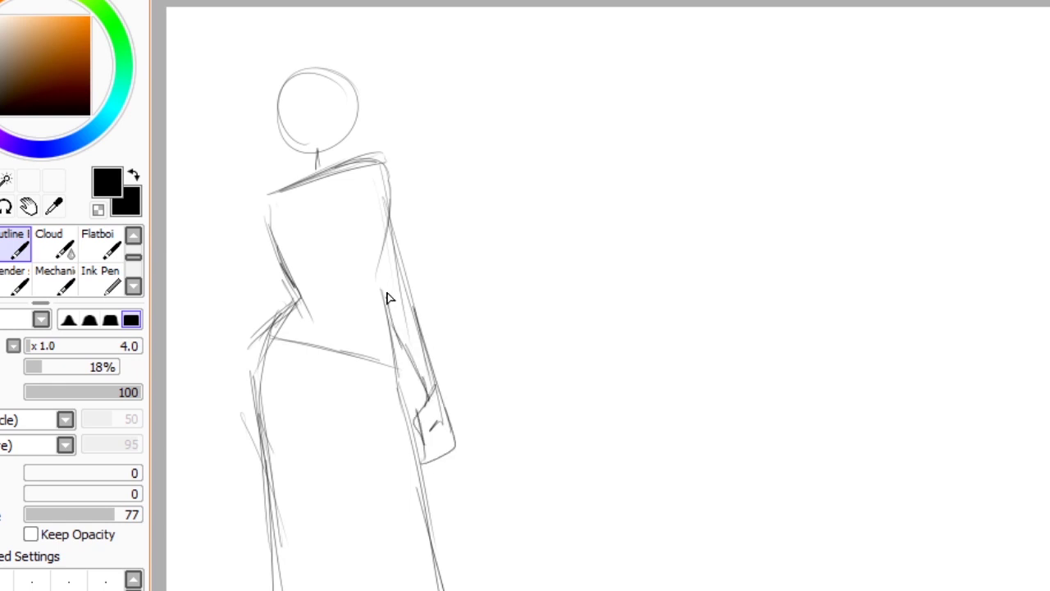
pyautogui.hotkey('ctrl', 'z')
pyautogui.hotkey('ctrl', 'z')
pyautogui.hotkey('ctrl', 'z')
pyautogui.hotkey('ctrl', 'z')
# Redraw the figure's shoulder line and neck, and sketch one arm hanging straight down with its hand beside the hip.
pyautogui.moveTo(272, 192); pyautogui.dragTo(396, 170)
pyautogui.moveTo(323, 155); pyautogui.dragTo(324, 174)
pyautogui.moveTo(388, 174)
pyautogui.mouseDown()
pyautogui.moveTo(422, 270)
pyautogui.moveTo(410, 317)
pyautogui.mouseUp()
pyautogui.moveTo(358, 210); pyautogui.dragTo(403, 431)
pyautogui.moveTo(398, 189); pyautogui.dragTo(421, 348)
pyautogui.hotkey('ctrl', 'z')
pyautogui.hotkey('ctrl', 'z')
pyautogui.hotkey('ctrl', 'z')
pyautogui.hotkey('ctrl', 'z')
pyautogui.hotkey('ctrl', 'z')
pyautogui.moveTo(359, 212); pyautogui.dragTo(381, 302)
pyautogui.moveTo(393, 172)
pyautogui.mouseDown()
pyautogui.moveTo(410, 287)
pyautogui.moveTo(404, 444)
pyautogui.mouseUp()
pyautogui.moveTo(402, 227); pyautogui.dragTo(410, 426)
# Outline the figure's chest with a rounded side contour and a curved lower edge above the waist.
pyautogui.moveTo(278, 206); pyautogui.dragTo(289, 279)
pyautogui.moveTo(285, 279); pyautogui.dragTo(371, 261)
pyautogui.moveTo(279, 197); pyautogui.dragTo(273, 230)
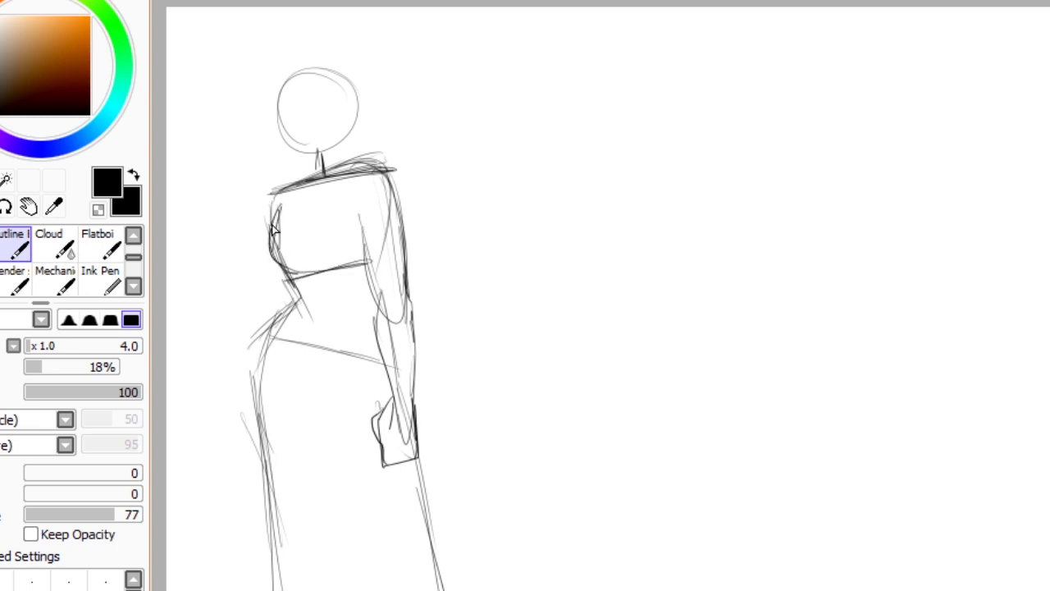
# Sketch the inner contours of both thighs from the crotch down, rounding them off at the knees.
pyautogui.moveTo(337, 402); pyautogui.dragTo(386, 564)
pyautogui.moveTo(338, 472); pyautogui.dragTo(345, 574)
pyautogui.moveTo(333, 500); pyautogui.dragTo(348, 589)
pyautogui.hotkey('ctrl', 'z')
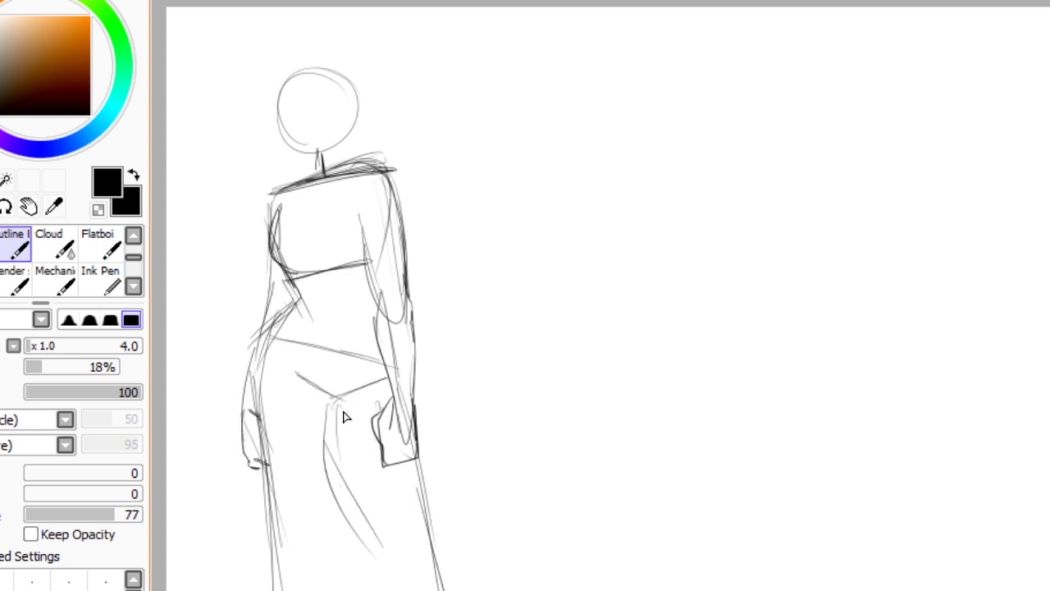
pyautogui.moveTo(335, 398); pyautogui.dragTo(397, 571)
pyautogui.moveTo(389, 493); pyautogui.dragTo(432, 575)
pyautogui.moveTo(333, 407); pyautogui.dragTo(262, 492)
pyautogui.moveTo(320, 550); pyautogui.dragTo(329, 590)
# Select the whole figure sketch, scale it down to leave room for the lower legs, and clear the selection.
pyautogui.moveTo(238, 16); pyautogui.dragTo(632, 509)
pyautogui.hotkey('ctrl', 't')
pyautogui.moveTo(345, 164); pyautogui.dragTo(320, 148)
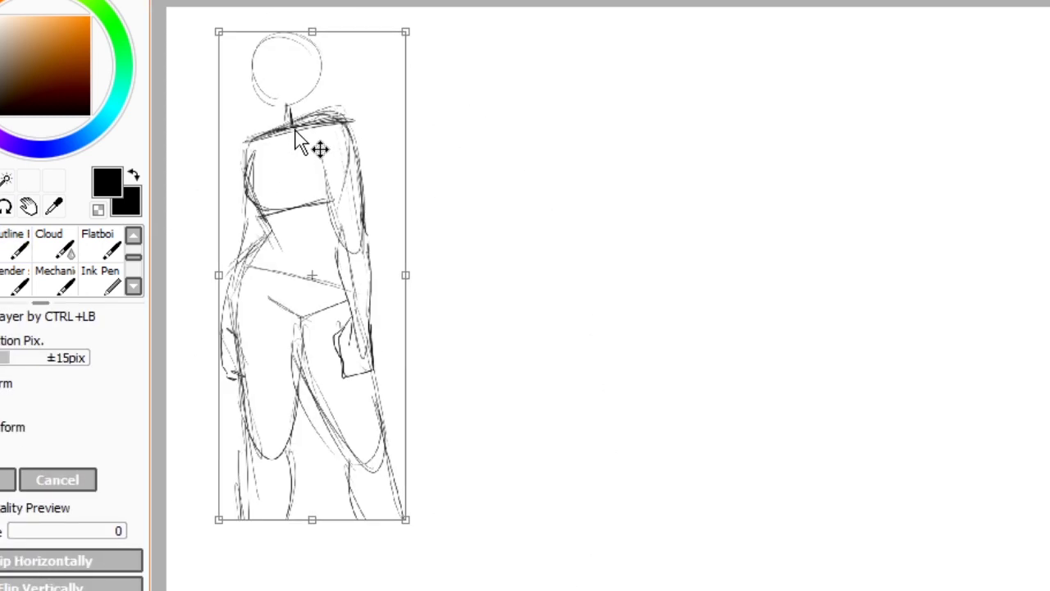
pyautogui.press('Return')
pyautogui.hotkey('ctrl', 'd')
# Add round knees to the figure and extend both lower legs down to the feet.
pyautogui.moveTo(279, 415); pyautogui.dragTo(283, 451)
pyautogui.moveTo(297, 426)
pyautogui.mouseDown()
pyautogui.moveTo(268, 587)
pyautogui.moveTo(258, 430)
pyautogui.mouseUp()
pyautogui.moveTo(246, 343); pyautogui.dragTo(259, 587)
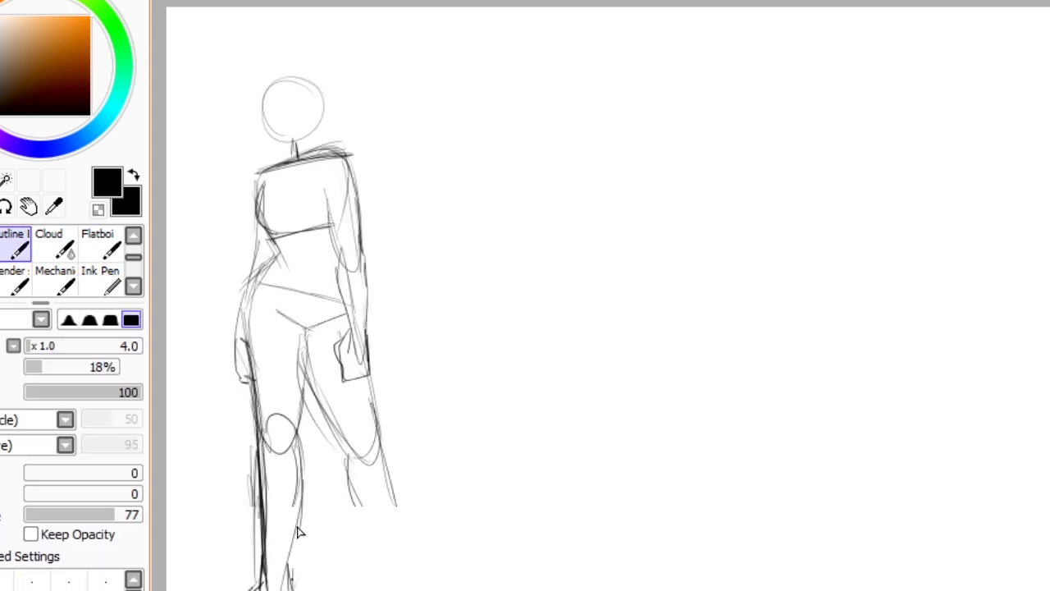
pyautogui.moveTo(308, 369); pyautogui.dragTo(298, 567)
pyautogui.moveTo(306, 336); pyautogui.dragTo(376, 443)
pyautogui.moveTo(365, 423); pyautogui.dragTo(410, 587)
pyautogui.moveTo(353, 500); pyautogui.dragTo(385, 587)
# Strengthen the figure's waist, hip and pelvis lines, and shift the sketch slightly toward the canvas's upper-left corner.
pyautogui.moveTo(278, 251); pyautogui.dragTo(243, 382)
pyautogui.moveTo(274, 253); pyautogui.dragTo(339, 276)
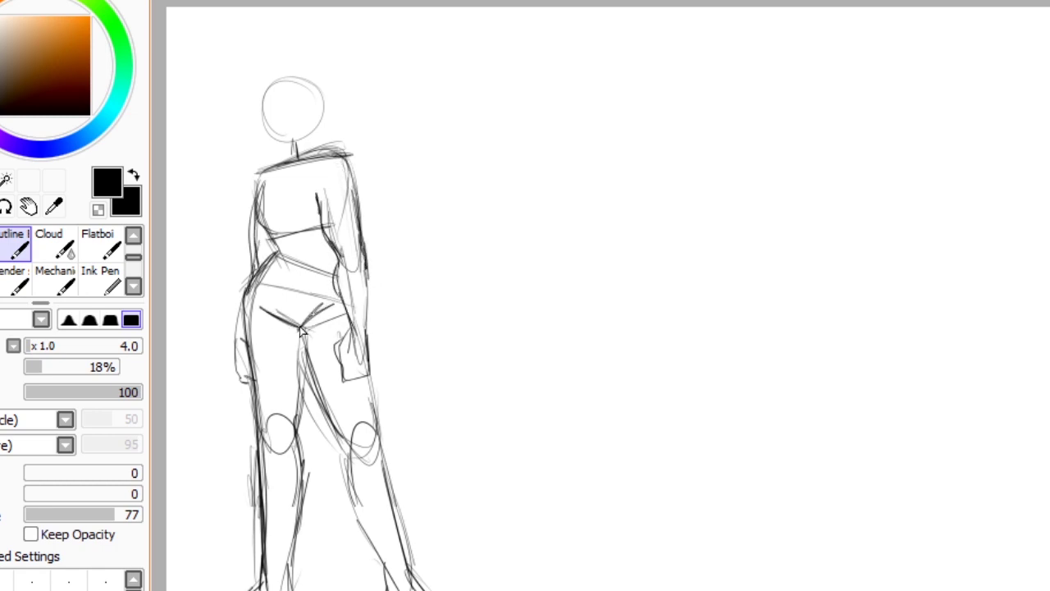
pyautogui.moveTo(302, 329); pyautogui.dragTo(340, 425)
pyautogui.moveTo(302, 326); pyautogui.dragTo(344, 286)
pyautogui.moveTo(406, 430)
pyautogui.mouseDown()
pyautogui.moveTo(389, 375)
pyautogui.moveTo(395, 409)
pyautogui.mouseUp()
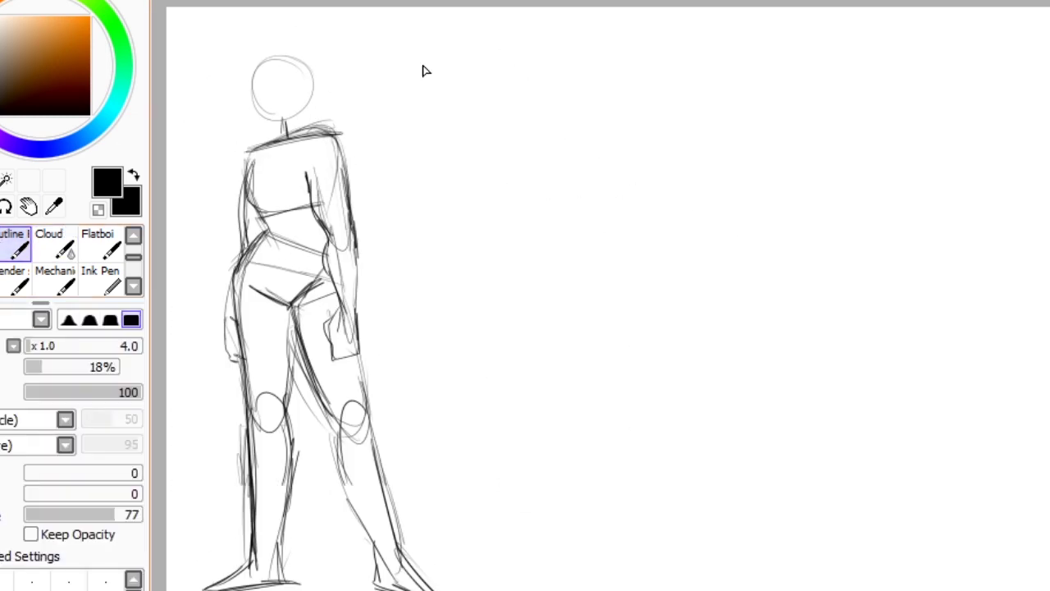
# Sketch a large round head with a jaw and an ear beside the full-body figure.
pyautogui.moveTo(493, 155)
pyautogui.mouseDown()
pyautogui.moveTo(495, 257)
pyautogui.moveTo(542, 392)
pyautogui.moveTo(657, 332)
pyautogui.mouseUp()
pyautogui.moveTo(677, 236); pyautogui.dragTo(652, 313)
pyautogui.moveTo(509, 148); pyautogui.dragTo(584, 130)
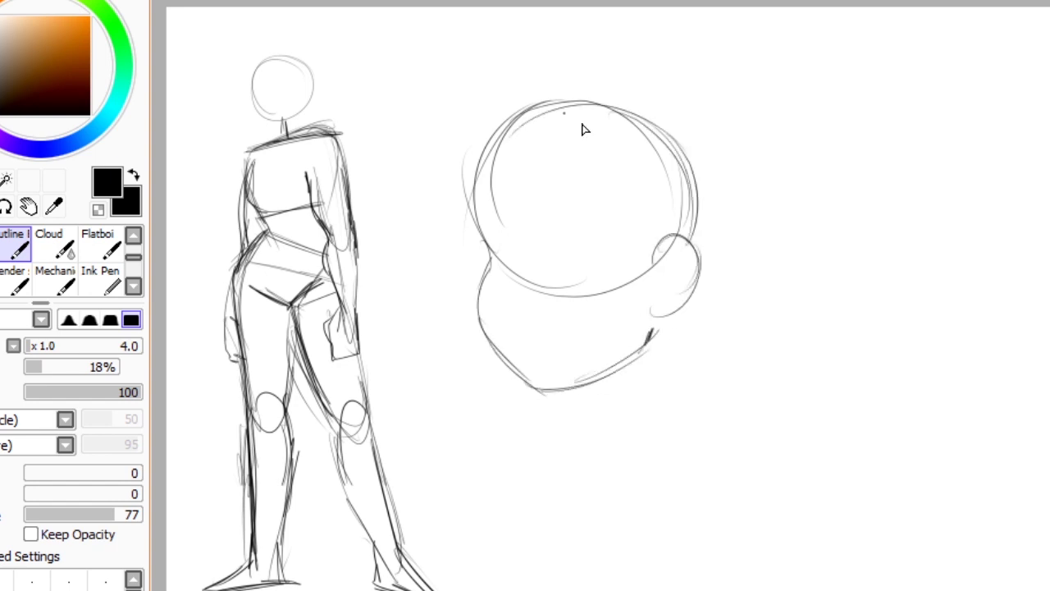
# Add a neck and angular shoulder lines beneath the large head to form a bust.
pyautogui.moveTo(575, 402); pyautogui.dragTo(513, 422)
pyautogui.moveTo(513, 425); pyautogui.dragTo(648, 472)
pyautogui.moveTo(648, 456); pyautogui.dragTo(776, 392)
pyautogui.moveTo(786, 377); pyautogui.dragTo(689, 362)
pyautogui.moveTo(665, 345); pyautogui.dragTo(681, 371)
# Sketch a second large head lower down, beyond the first bust, and move it closer to that bust.
pyautogui.moveTo(875, 325)
pyautogui.mouseDown()
pyautogui.moveTo(935, 502)
pyautogui.moveTo(1024, 429)
pyautogui.mouseUp()
pyautogui.moveTo(1041, 377); pyautogui.dragTo(956, 502)
pyautogui.press('m')
pyautogui.moveTo(977, 152); pyautogui.dragTo(1046, 501)
pyautogui.moveTo(817, 254)
pyautogui.mouseDown()
pyautogui.moveTo(746, 200)
pyautogui.moveTo(766, 247)
pyautogui.mouseUp()
pyautogui.click(9, 480)
# Draw the neck and sloping shoulders beneath the second large head.
pyautogui.moveTo(906, 534); pyautogui.dragTo(903, 579)
pyautogui.moveTo(824, 401)
pyautogui.mouseDown()
pyautogui.moveTo(903, 574)
pyautogui.moveTo(899, 540)
pyautogui.mouseUp()
pyautogui.moveTo(819, 529); pyautogui.dragTo(693, 590)
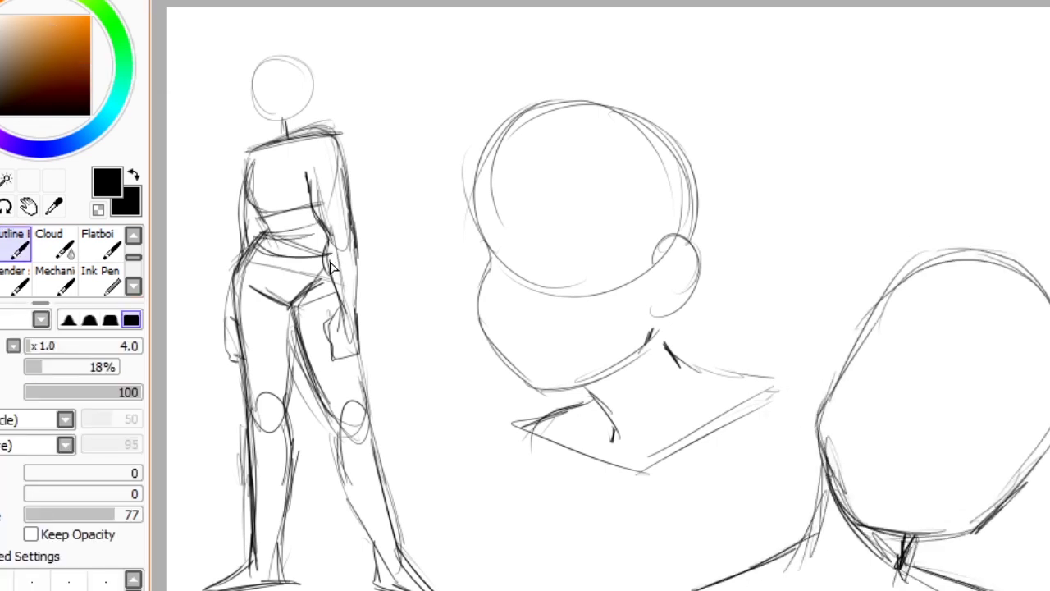
# Move the first bust sketch down and toward the full-body figure.
pyautogui.moveTo(824, 407); pyautogui.dragTo(820, 394)
pyautogui.hotkey('ctrl', 't')
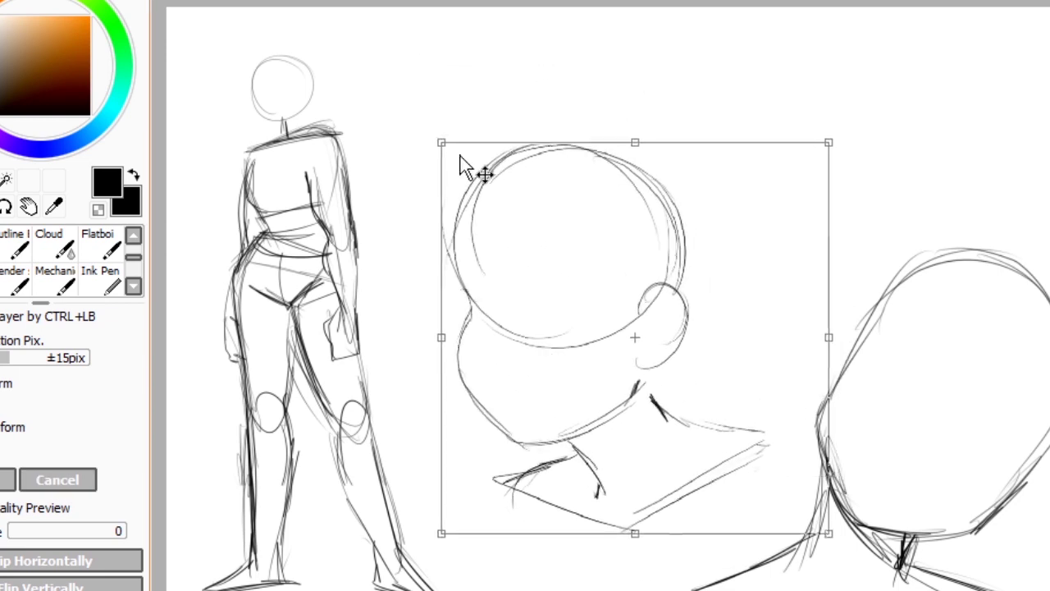
pyautogui.moveTo(462, 164); pyautogui.dragTo(442, 205)
pyautogui.press('Return')
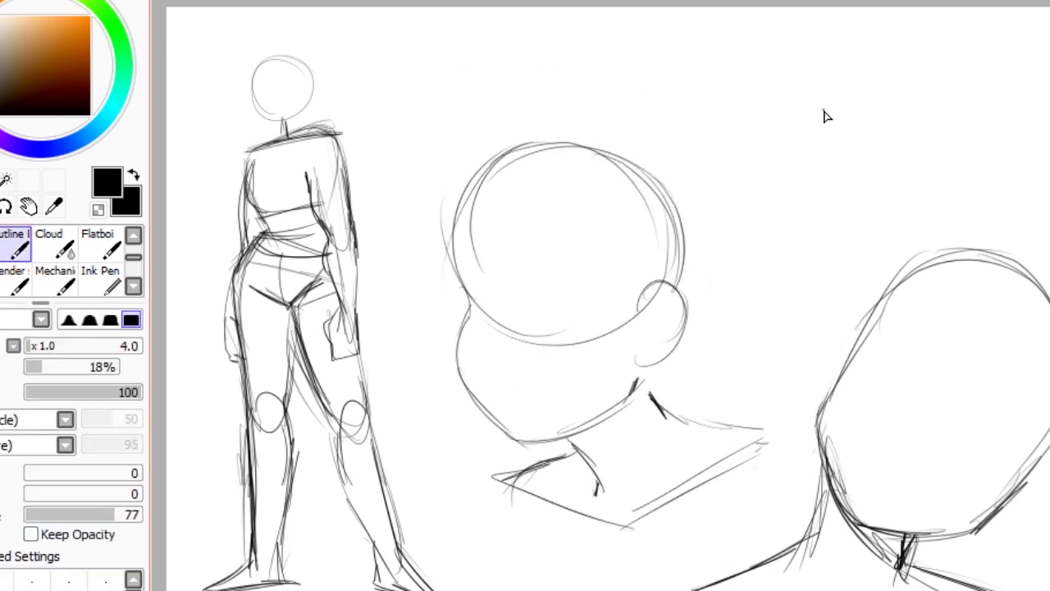
# Sketch a third large head with an ear, jaw and neck above and between the two busts, adjusting the placement.
pyautogui.moveTo(802, 68)
pyautogui.mouseDown()
pyautogui.moveTo(739, 172)
pyautogui.moveTo(739, 251)
pyautogui.moveTo(798, 280)
pyautogui.mouseUp()
pyautogui.hotkey('ctrl', 't')
pyautogui.press('Return')
pyautogui.moveTo(942, 244); pyautogui.dragTo(858, 305)
pyautogui.moveTo(761, 164)
pyautogui.mouseDown()
pyautogui.moveTo(728, 226)
pyautogui.moveTo(733, 327)
pyautogui.mouseUp()
pyautogui.moveTo(737, 304); pyautogui.dragTo(654, 378)
pyautogui.moveTo(826, 312); pyautogui.dragTo(853, 376)
# Erase stray lines around the upper head's jaw, redraw its cheek and jaw contour, and add an ear to the lower head.
pyautogui.scroll(2, 867, 292)
pyautogui.press('e')
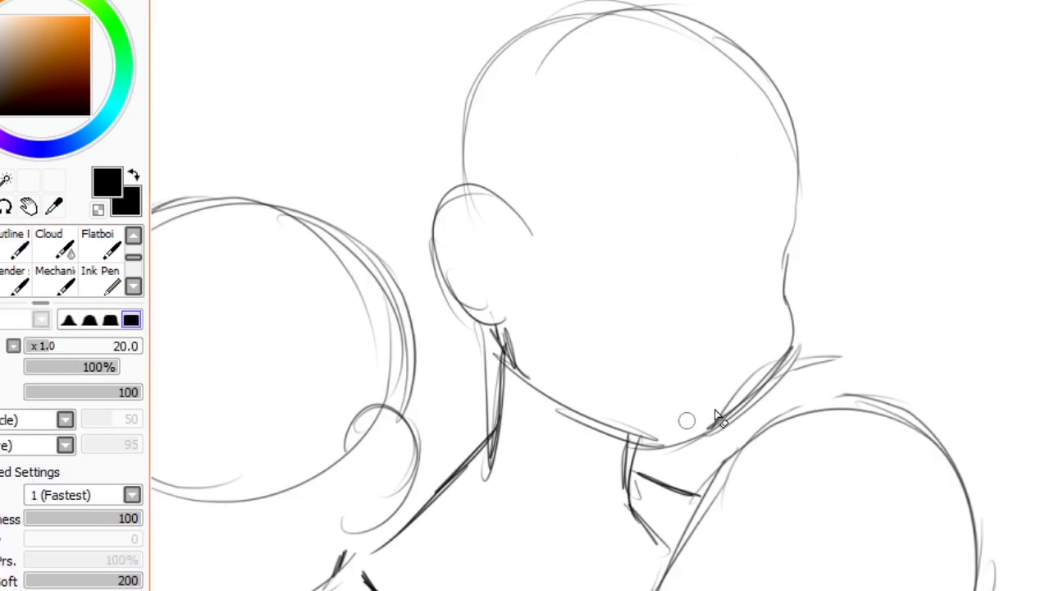
pyautogui.moveTo(866, 291); pyautogui.dragTo(951, 319)
pyautogui.press('n')
pyautogui.moveTo(939, 206); pyautogui.dragTo(829, 311)
pyautogui.moveTo(935, 131); pyautogui.dragTo(931, 238)
pyautogui.scroll(-2, 931, 238)
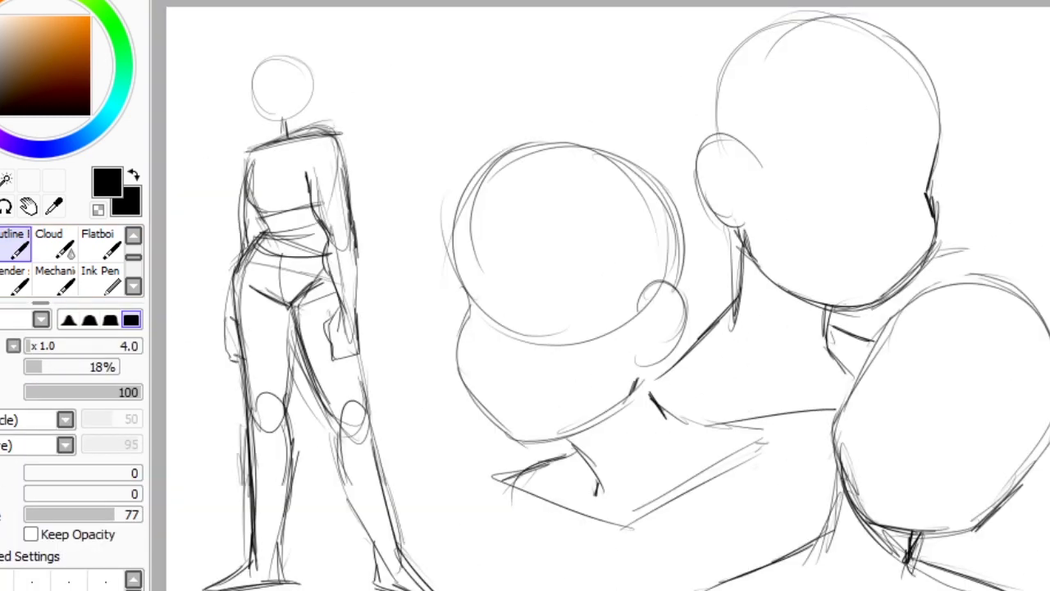
pyautogui.moveTo(872, 342); pyautogui.dragTo(841, 395)
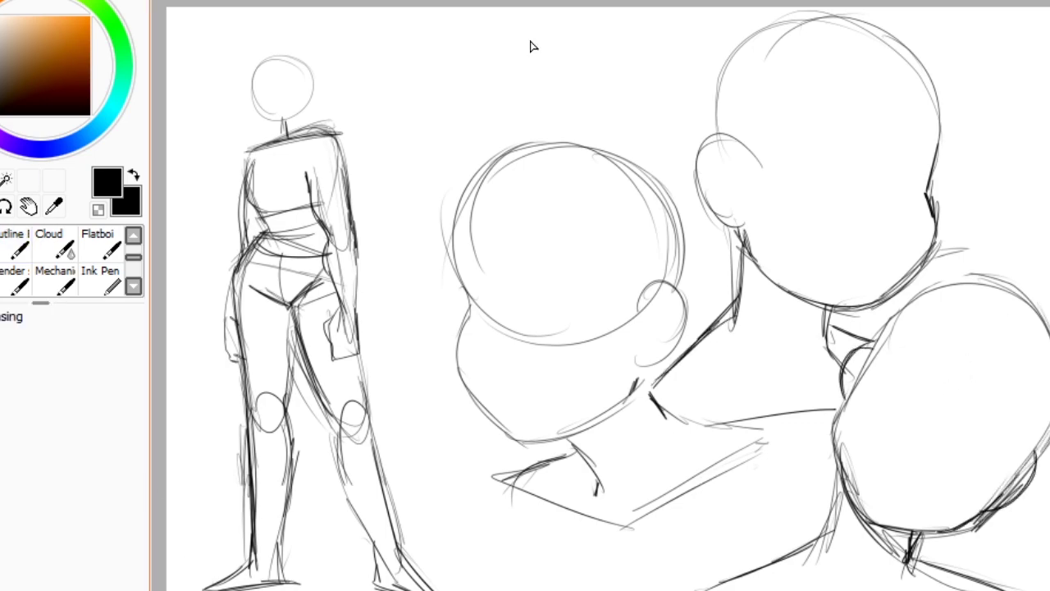
# Redraw the full-body figure's head with a defined skull, cheeks and tapered jaw.
pyautogui.scroll(2, 692, 146)
pyautogui.scroll(3, 623, 213)
pyautogui.scroll(-3, 600, 295)
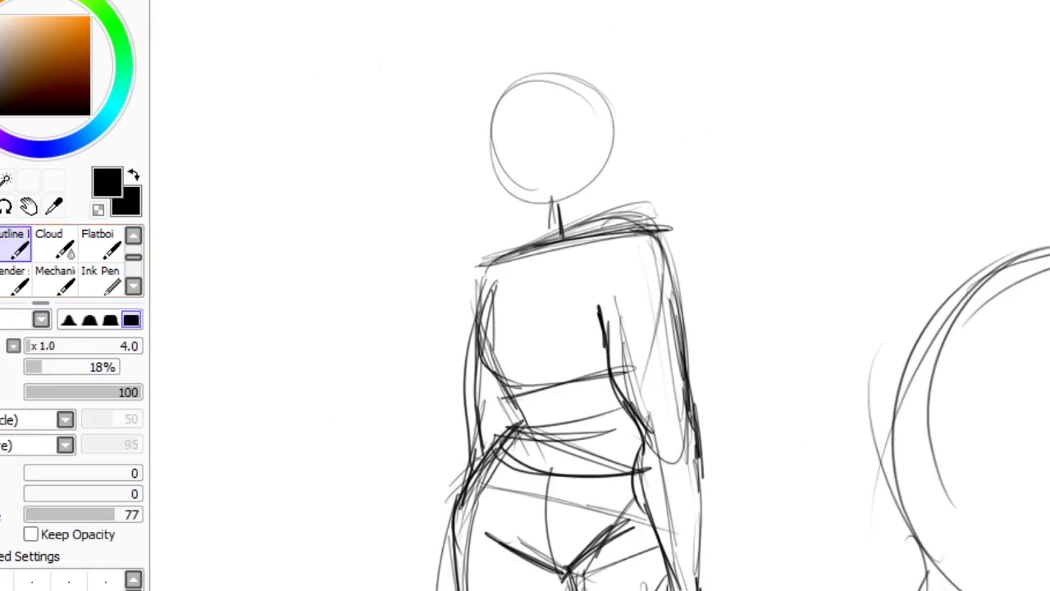
pyautogui.press('e')
pyautogui.press('n')
pyautogui.scroll(2, 544, 216)
pyautogui.moveTo(578, 58); pyautogui.dragTo(527, 211)
pyautogui.moveTo(527, 201)
pyautogui.mouseDown()
pyautogui.moveTo(652, 271)
pyautogui.moveTo(698, 136)
pyautogui.mouseUp()
pyautogui.moveTo(591, 56); pyautogui.dragTo(702, 221)
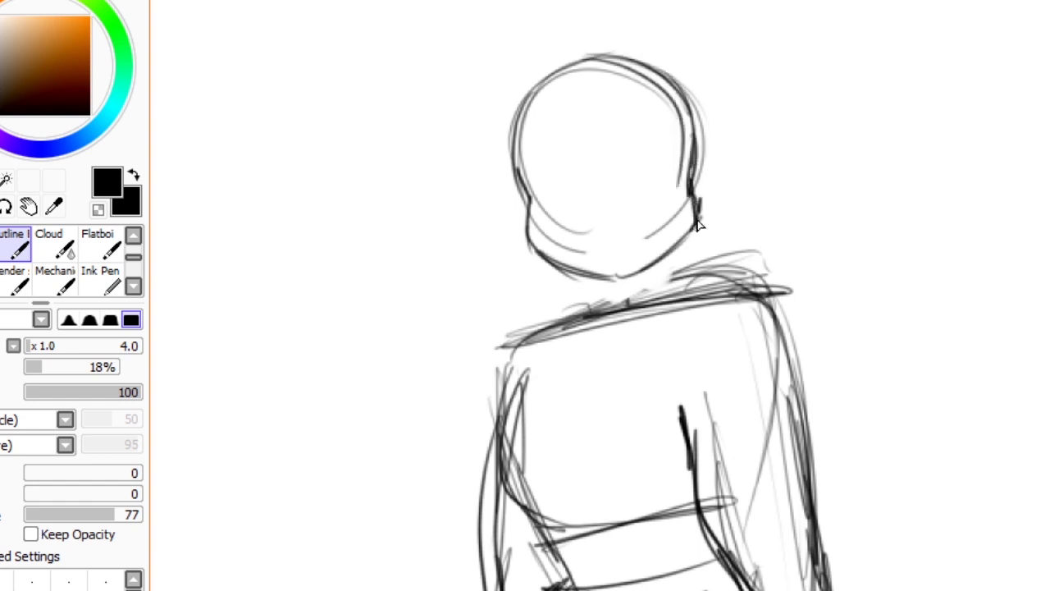
# Draw the full-body figure's neck with a collar line beneath the jaw, and add small ears.
pyautogui.moveTo(599, 277); pyautogui.dragTo(591, 327)
pyautogui.moveTo(655, 269); pyautogui.dragTo(665, 308)
pyautogui.moveTo(607, 279); pyautogui.dragTo(722, 287)
pyautogui.moveTo(701, 168); pyautogui.dragTo(697, 225)
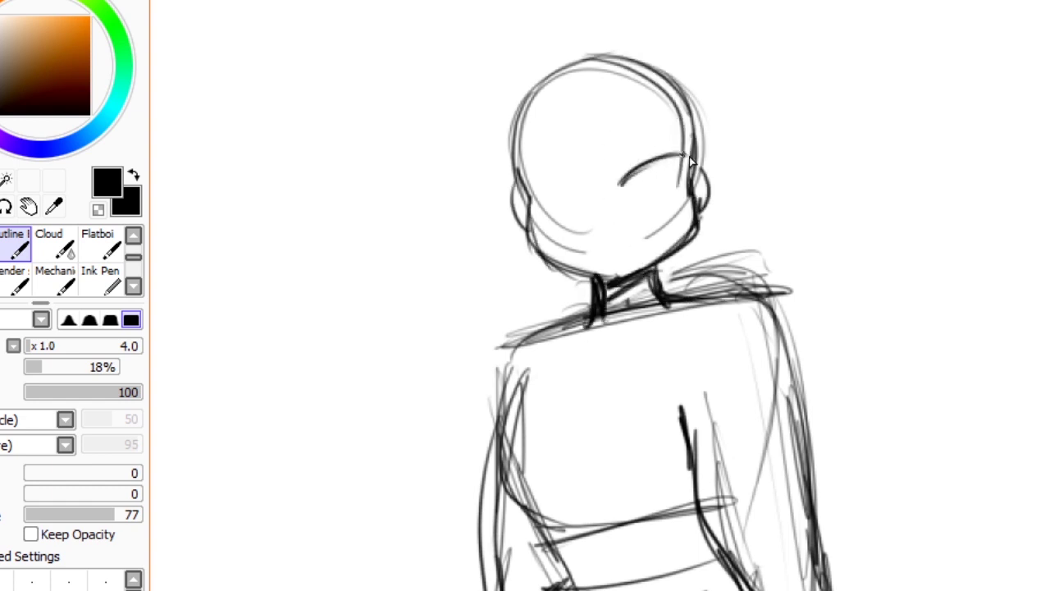
# Draw narrow winged eyes and angry slanted eyebrows on the full-body figure's face.
pyautogui.moveTo(692, 161); pyautogui.dragTo(622, 188)
pyautogui.moveTo(592, 190)
pyautogui.mouseDown()
pyautogui.moveTo(524, 176)
pyautogui.moveTo(513, 162)
pyautogui.mouseUp()
pyautogui.moveTo(504, 164)
pyautogui.mouseDown()
pyautogui.moveTo(535, 185)
pyautogui.moveTo(525, 161)
pyautogui.mouseUp()
pyautogui.moveTo(622, 174); pyautogui.dragTo(682, 153)
pyautogui.moveTo(606, 158); pyautogui.dragTo(624, 154)
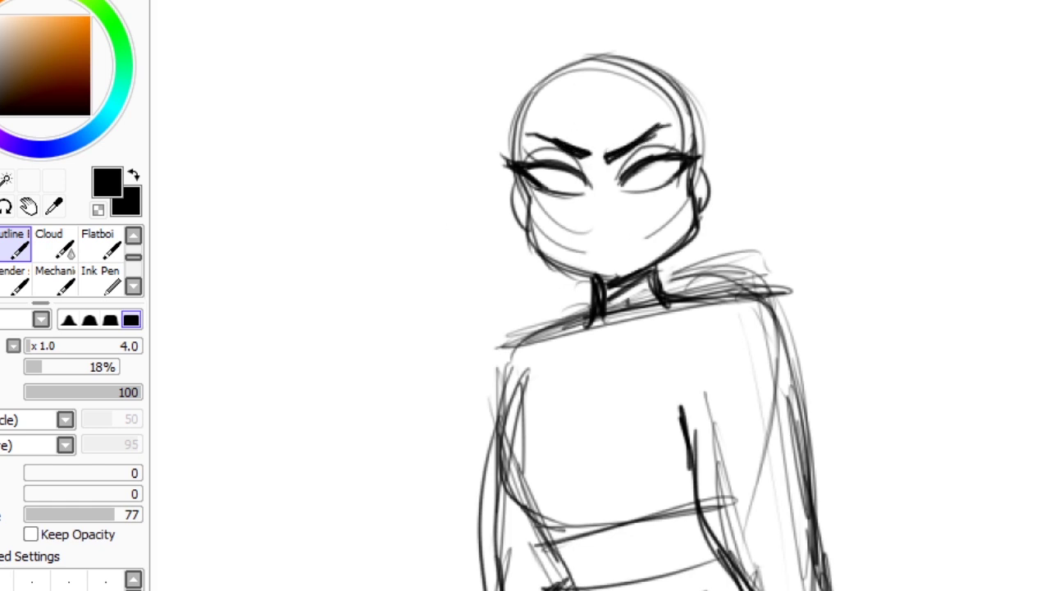
# Detail the face with heavier lashes, irises, a small nose and a frowning mouth, erasing stray lines.
pyautogui.scroll(1, 706, 222)
pyautogui.moveTo(502, 123); pyautogui.dragTo(526, 136)
pyautogui.moveTo(616, 115); pyautogui.dragTo(638, 131)
pyautogui.moveTo(525, 124); pyautogui.dragTo(540, 138)
pyautogui.press('e')
pyautogui.moveTo(516, 194); pyautogui.dragTo(480, 220)
pyautogui.press('n')
pyautogui.moveTo(563, 223)
pyautogui.mouseDown()
pyautogui.moveTo(614, 208)
pyautogui.moveTo(568, 208)
pyautogui.mouseUp()
pyautogui.hotkey('ctrl', 'z')
pyautogui.moveTo(538, 175); pyautogui.dragTo(593, 174)
pyautogui.moveTo(584, 146); pyautogui.dragTo(640, 136)
pyautogui.moveTo(474, 137); pyautogui.dragTo(694, 223)
# Sketch swept-back hair with spiky tufts around both sides of the full-body figure's head.
pyautogui.moveTo(772, 12); pyautogui.dragTo(753, 115)
pyautogui.moveTo(821, 78); pyautogui.dragTo(870, 189)
pyautogui.moveTo(783, 8); pyautogui.dragTo(852, 91)
pyautogui.moveTo(711, 8); pyautogui.dragTo(607, 41)
pyautogui.moveTo(780, 16); pyautogui.dragTo(837, 107)
pyautogui.moveTo(648, 41); pyautogui.dragTo(589, 215)
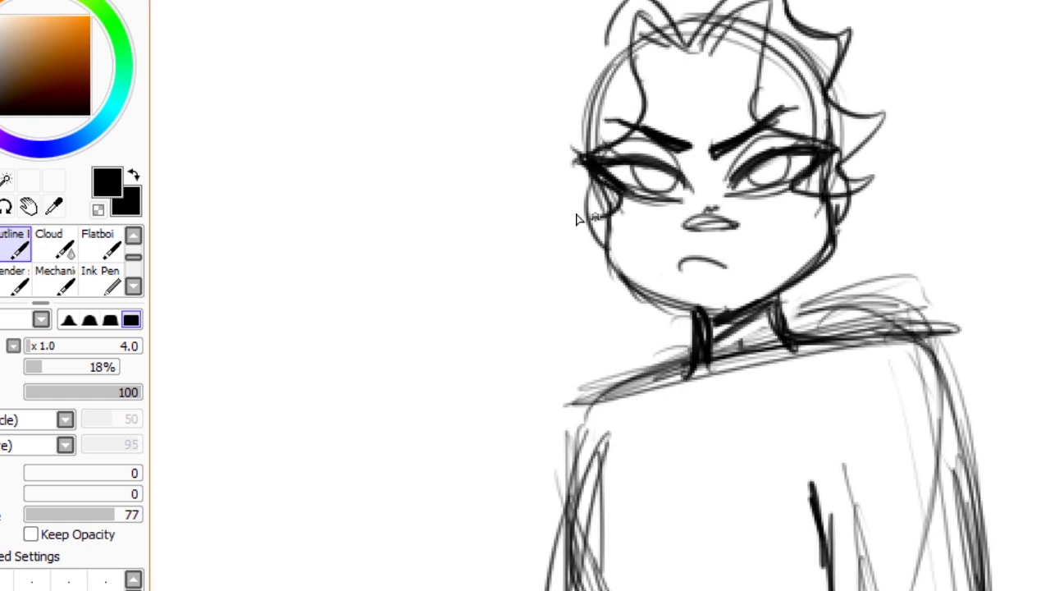
pyautogui.moveTo(602, 58); pyautogui.dragTo(555, 205)
pyautogui.moveTo(575, 25); pyautogui.dragTo(693, 4)
pyautogui.scroll(-1, 460, 145)
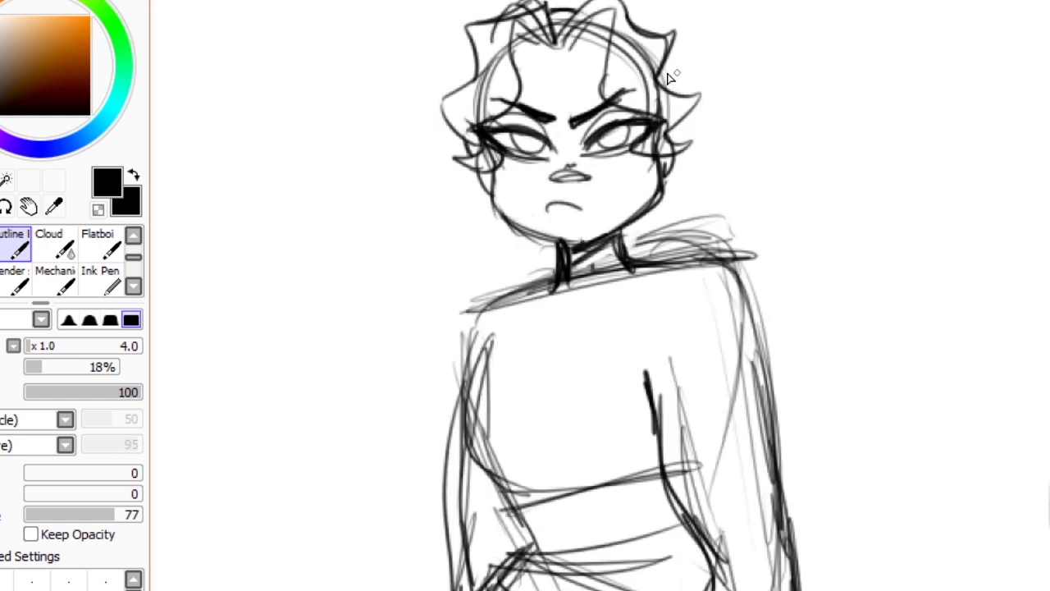
# Sketch a long segmented braid running from behind the neck down past the arm to hip level.
pyautogui.scroll(-2, 495, 211)
pyautogui.moveTo(575, 242)
pyautogui.mouseDown()
pyautogui.moveTo(501, 566)
pyautogui.moveTo(517, 320)
pyautogui.mouseUp()
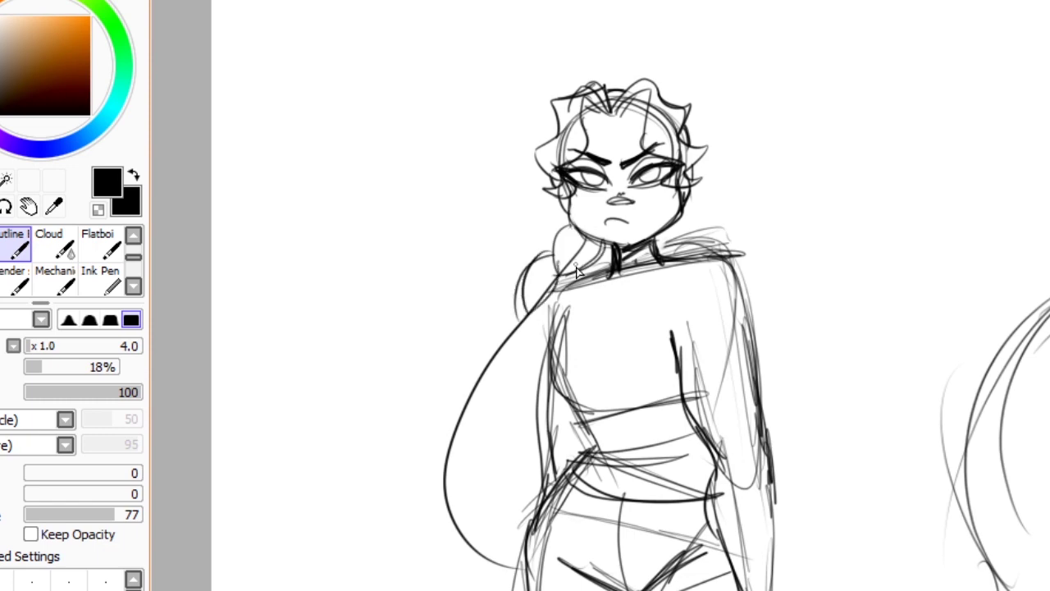
pyautogui.moveTo(566, 271)
pyautogui.mouseDown()
pyautogui.moveTo(460, 451)
pyautogui.moveTo(448, 542)
pyautogui.moveTo(495, 542)
pyautogui.moveTo(563, 248)
pyautogui.mouseUp()
pyautogui.scroll(-2, 680, 236)
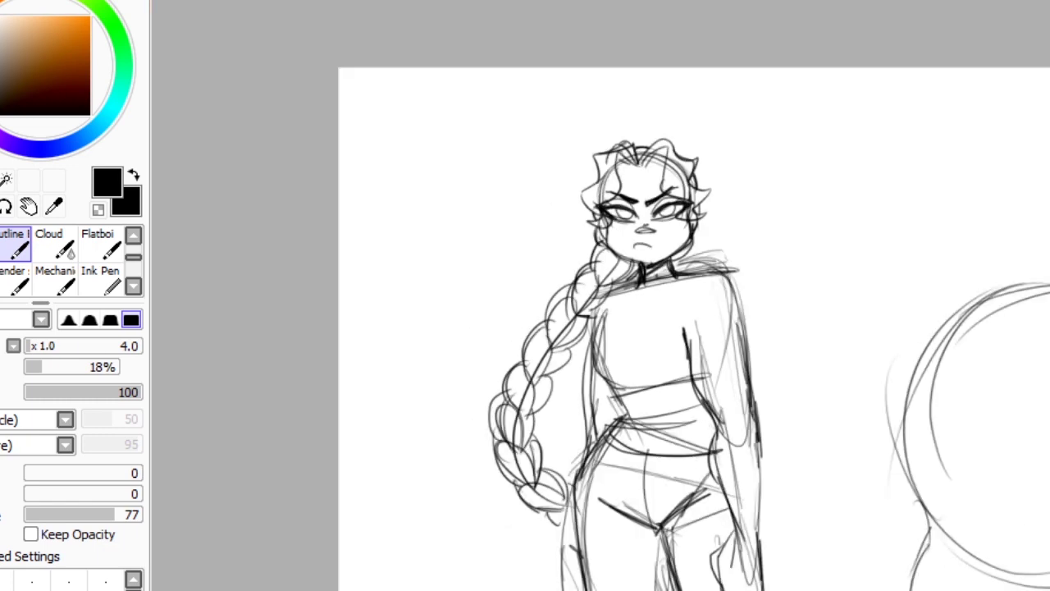
# Add freckles across the cheeks, lower the angry eyebrows, and redraw the frown off to one side of the face.
pyautogui.moveTo(680, 236); pyautogui.dragTo(579, 96)
pyautogui.scroll(3, 578, 96)
pyautogui.moveTo(550, 179); pyautogui.dragTo(515, 178)
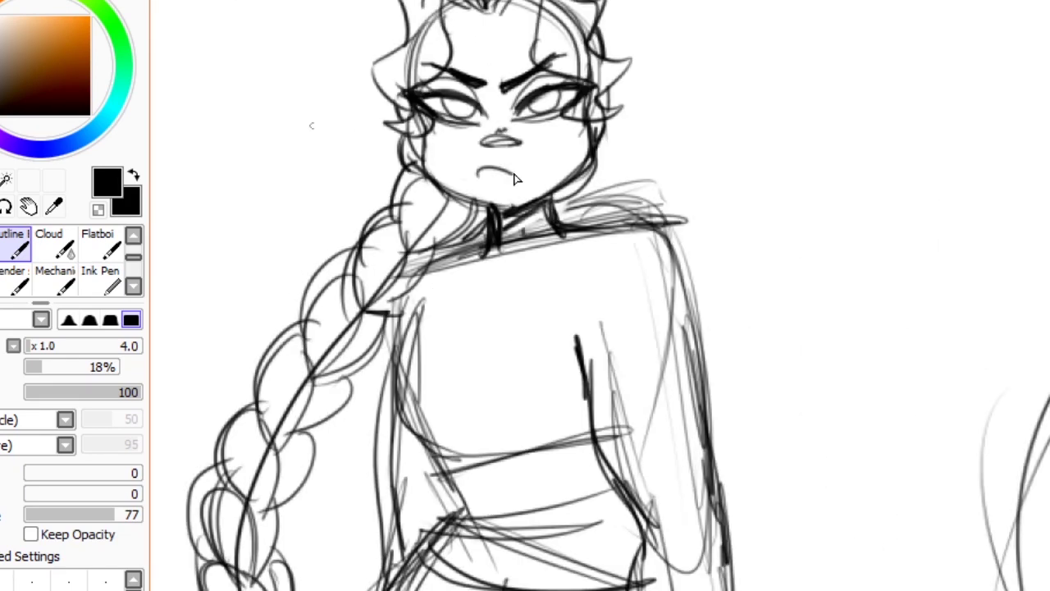
pyautogui.moveTo(427, 78); pyautogui.dragTo(575, 82)
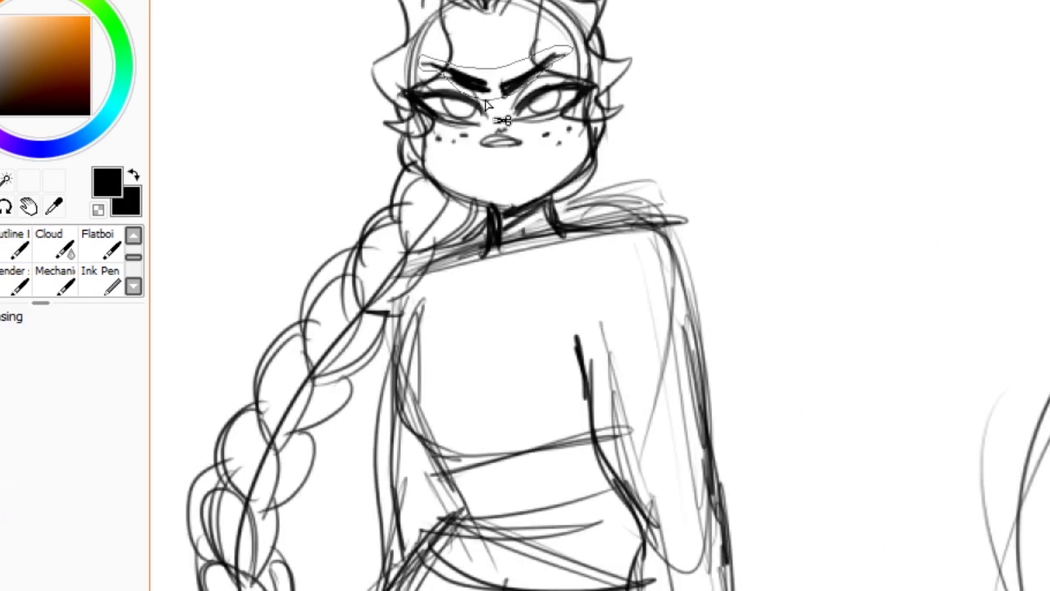
pyautogui.hotkey('ctrl', 'z')
pyautogui.moveTo(422, 82); pyautogui.dragTo(586, 86)
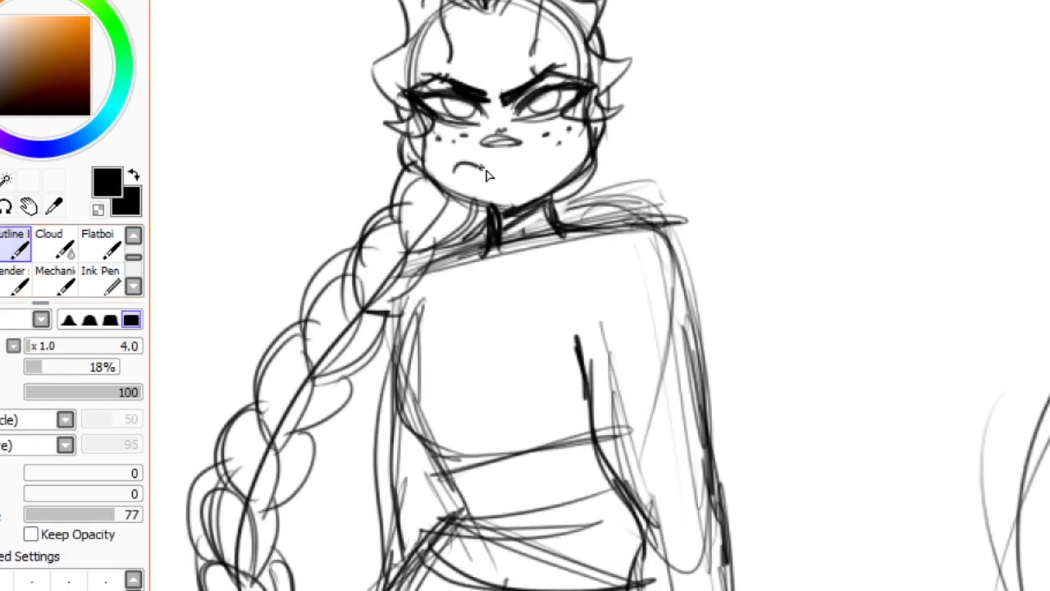
# Draw a curved shirt neckline and the jacket's shoulder and short cuffed sleeve on the full-body figure.
pyautogui.moveTo(476, 263); pyautogui.dragTo(584, 233)
pyautogui.moveTo(558, 220); pyautogui.dragTo(685, 220)
pyautogui.moveTo(582, 239); pyautogui.dragTo(716, 415)
pyautogui.moveTo(579, 398); pyautogui.dragTo(714, 410)
# Sketch the cropped jacket's open front edges, lapel and hem down both sides of the torso.
pyautogui.moveTo(545, 234); pyautogui.dragTo(574, 567)
pyautogui.moveTo(460, 455)
pyautogui.mouseDown()
pyautogui.moveTo(428, 310)
pyautogui.moveTo(398, 566)
pyautogui.moveTo(456, 509)
pyautogui.mouseUp()
pyautogui.moveTo(439, 258); pyautogui.dragTo(402, 336)
pyautogui.moveTo(546, 246); pyautogui.dragTo(566, 575)
pyautogui.moveTo(607, 238)
pyautogui.mouseDown()
pyautogui.moveTo(537, 386)
pyautogui.moveTo(583, 484)
pyautogui.mouseUp()
pyautogui.moveTo(431, 263)
pyautogui.mouseDown()
pyautogui.moveTo(392, 365)
pyautogui.moveTo(379, 586)
pyautogui.mouseUp()
pyautogui.scroll(-3, 443, 295)
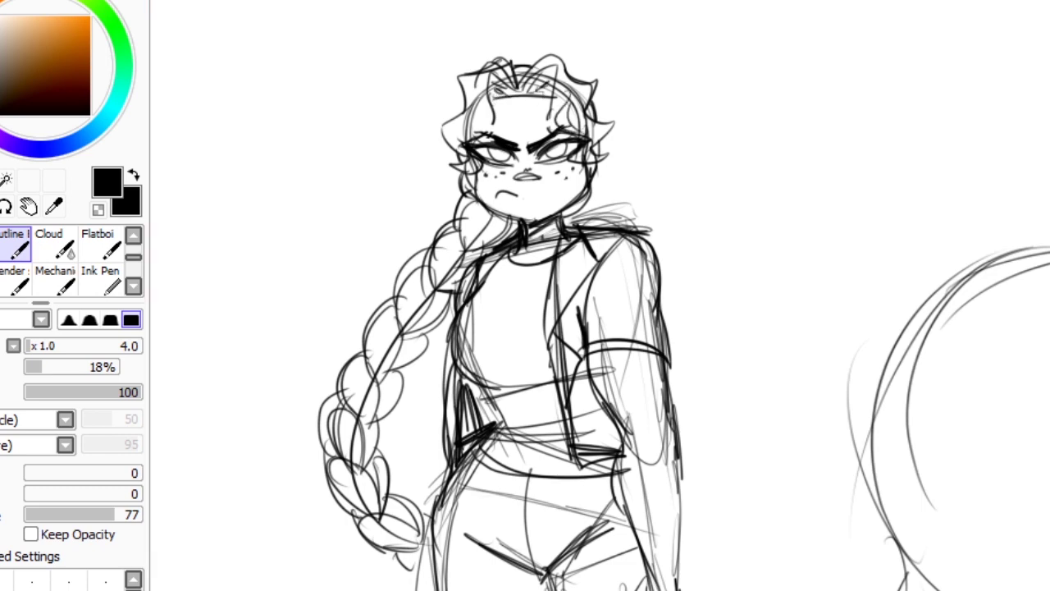
# Sketch the trousers' curved waistband and front seam below the open jacket on the full-body figure.
pyautogui.scroll(-3, 608, 460)
pyautogui.moveTo(598, 414); pyautogui.dragTo(622, 480)
pyautogui.moveTo(403, 444); pyautogui.dragTo(423, 461)
pyautogui.moveTo(456, 303)
pyautogui.mouseDown()
pyautogui.moveTo(574, 269)
pyautogui.moveTo(594, 234)
pyautogui.mouseUp()
pyautogui.moveTo(482, 289); pyautogui.dragTo(489, 385)
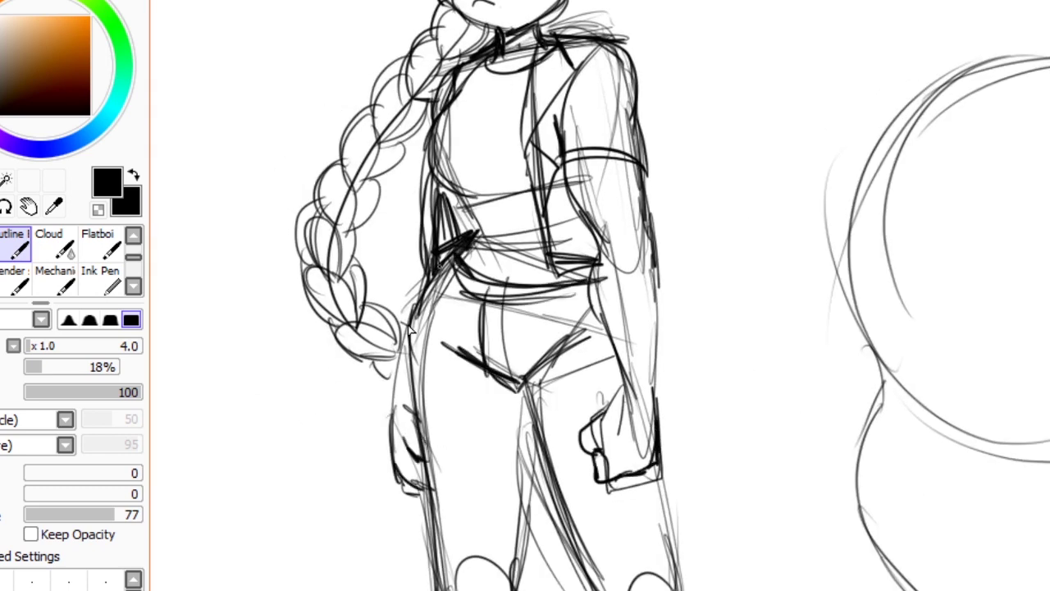
# Darken the thigh contours of both trouser legs and define the cropped shirt's hem across the torso.
pyautogui.moveTo(442, 296); pyautogui.dragTo(402, 585)
pyautogui.moveTo(517, 386); pyautogui.dragTo(578, 584)
pyautogui.moveTo(652, 382); pyautogui.dragTo(682, 584)
pyautogui.moveTo(452, 231); pyautogui.dragTo(537, 185)
pyautogui.scroll(-3, 525, 295)
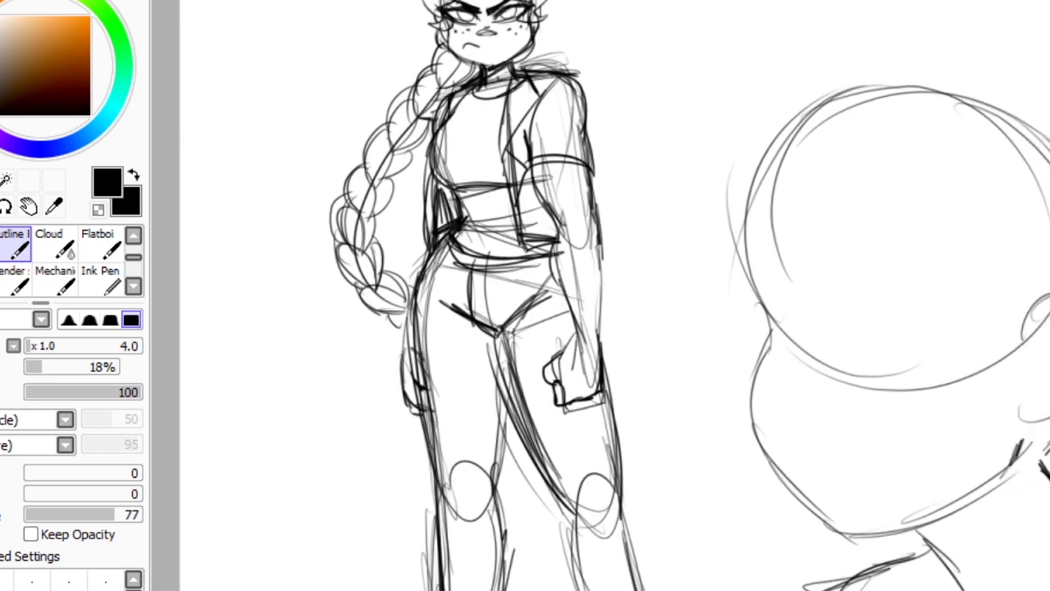
# Erase stray sketch lines beside the legs and redraw the knee and calf contours down to the ankles.
pyautogui.scroll(3, 525, 296)
pyautogui.press('e')
pyautogui.moveTo(733, 563)
pyautogui.mouseDown()
pyautogui.moveTo(624, 386)
pyautogui.moveTo(643, 558)
pyautogui.mouseUp()
pyautogui.press('n')
pyautogui.moveTo(617, 376); pyautogui.dragTo(591, 589)
pyautogui.moveTo(655, 376); pyautogui.dragTo(648, 590)
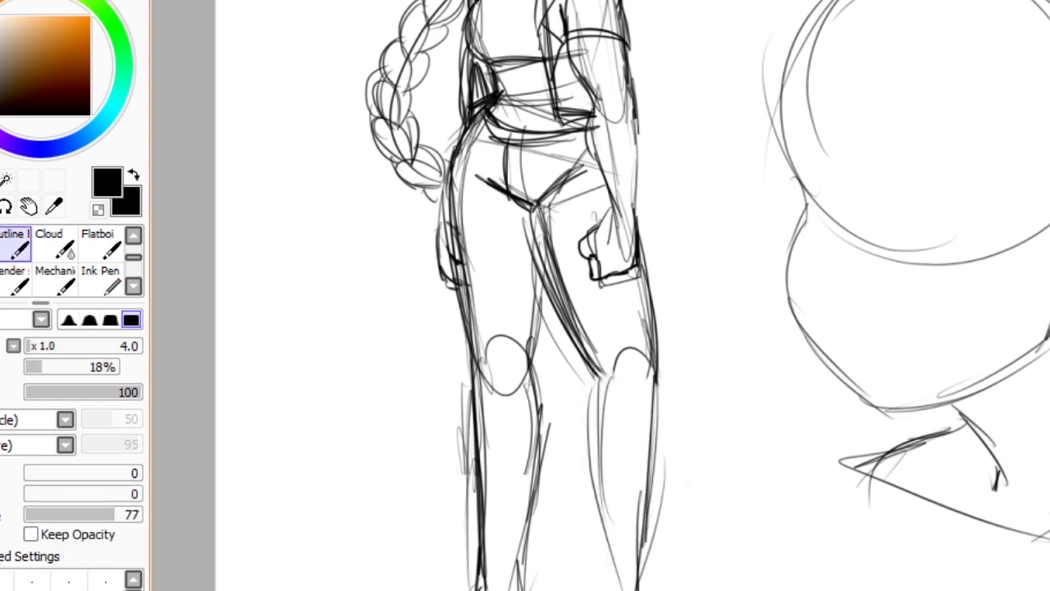
pyautogui.scroll(-3, 525, 296)
pyautogui.scroll(3, 525, 295)
pyautogui.moveTo(541, 246)
pyautogui.mouseDown()
pyautogui.moveTo(517, 500)
pyautogui.moveTo(541, 583)
pyautogui.mouseUp()
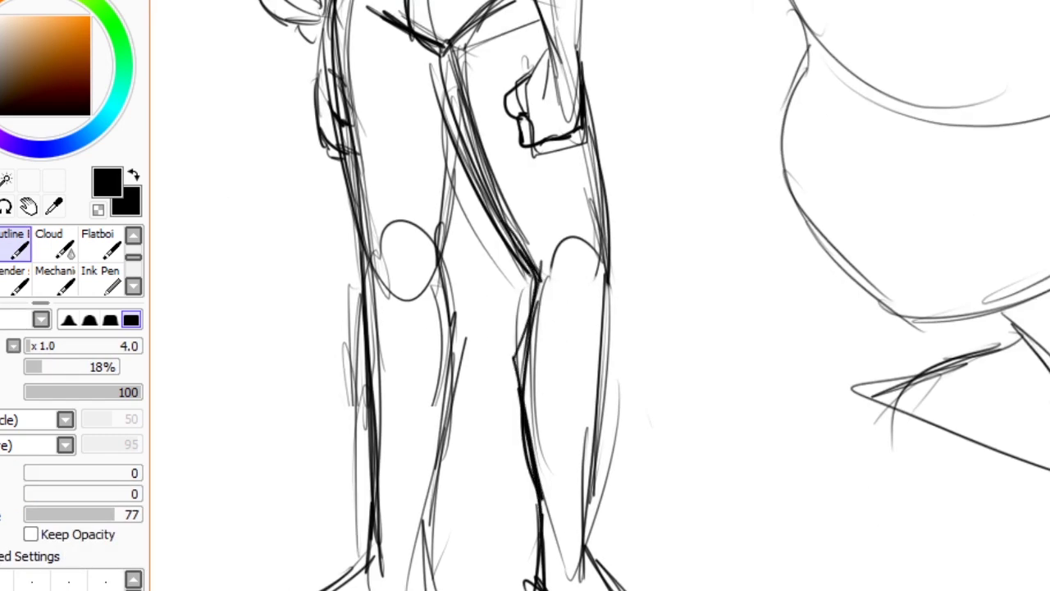
# Sketch boots with curved cuffs and straight shafts around both lower legs of the figure.
pyautogui.moveTo(377, 523); pyautogui.dragTo(259, 588)
pyautogui.moveTo(353, 444); pyautogui.dragTo(451, 447)
pyautogui.moveTo(447, 443); pyautogui.dragTo(443, 575)
pyautogui.moveTo(366, 451); pyautogui.dragTo(371, 523)
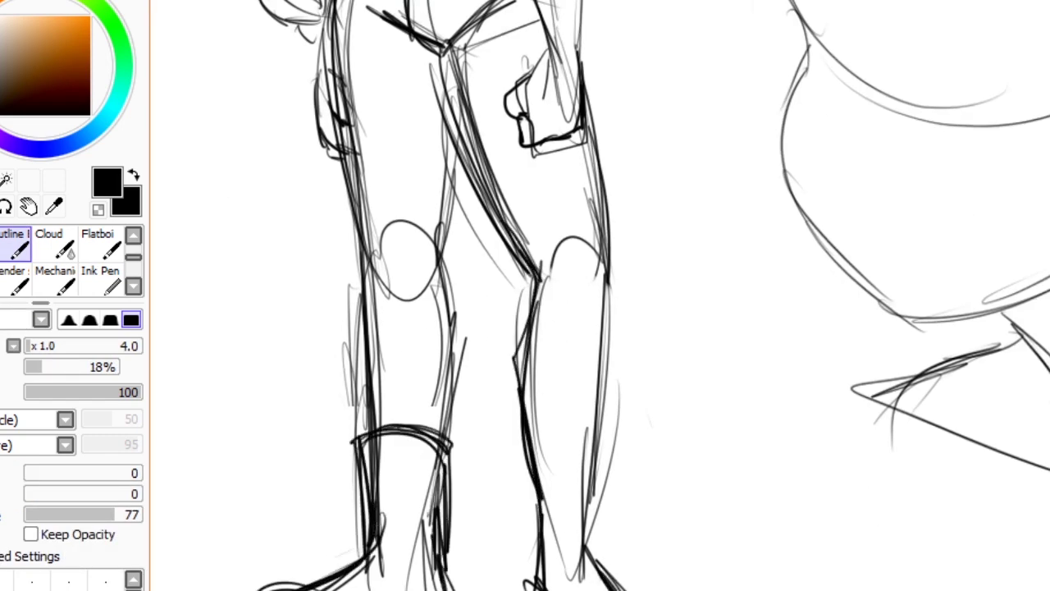
pyautogui.moveTo(515, 447)
pyautogui.mouseDown()
pyautogui.moveTo(614, 444)
pyautogui.moveTo(535, 588)
pyautogui.mouseUp()
pyautogui.moveTo(601, 475); pyautogui.dragTo(592, 566)
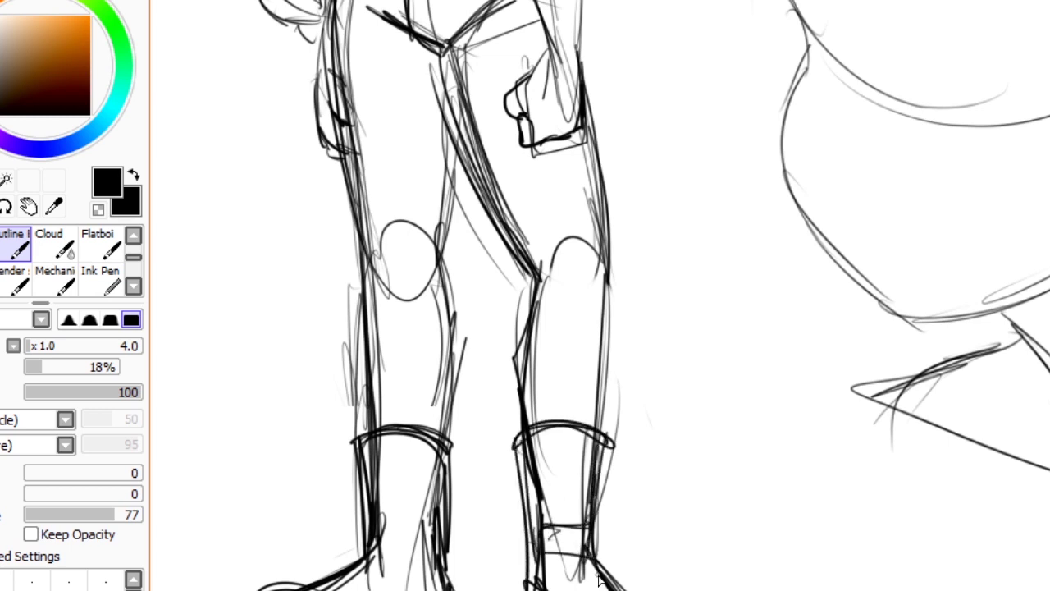
# Redraw the boot cuffs higher at mid-calf, extend the shafts and erase the lower cuff lines.
pyautogui.moveTo(353, 385)
pyautogui.mouseDown()
pyautogui.moveTo(461, 388)
pyautogui.moveTo(370, 525)
pyautogui.mouseUp()
pyautogui.moveTo(450, 386); pyautogui.dragTo(447, 541)
pyautogui.moveTo(515, 376)
pyautogui.mouseDown()
pyautogui.moveTo(611, 379)
pyautogui.moveTo(595, 492)
pyautogui.mouseUp()
pyautogui.press('e')
pyautogui.moveTo(369, 439); pyautogui.dragTo(443, 492)
pyautogui.moveTo(541, 439); pyautogui.dragTo(577, 501)
pyautogui.press('e')
pyautogui.moveTo(365, 398); pyautogui.dragTo(373, 587)
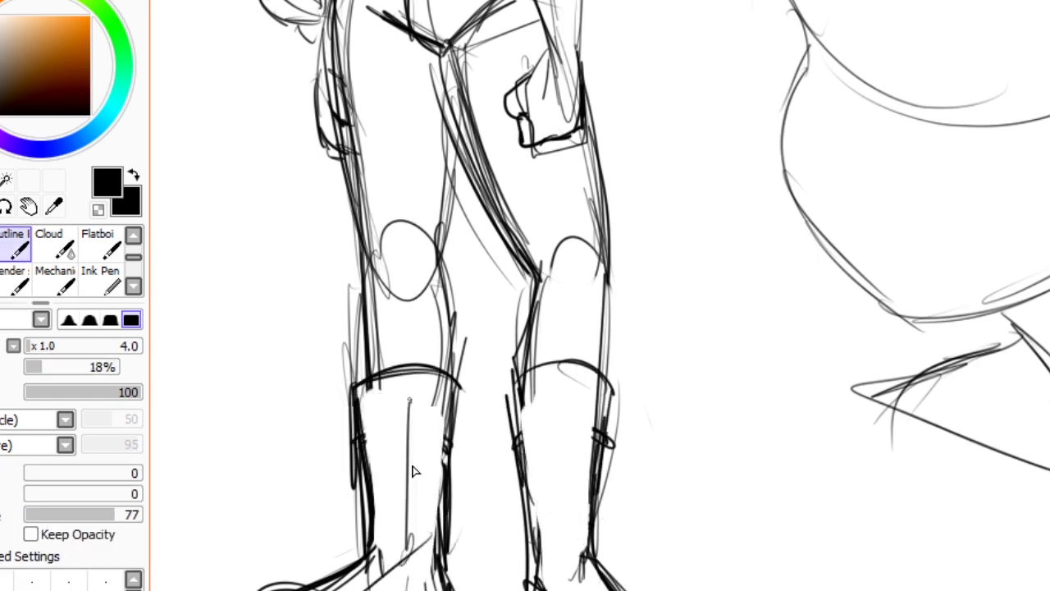
# Add vertical front seams and horizontal bands to the boots.
pyautogui.moveTo(550, 366); pyautogui.dragTo(541, 562)
pyautogui.moveTo(411, 380); pyautogui.dragTo(417, 543)
pyautogui.moveTo(548, 411); pyautogui.dragTo(597, 443)
pyautogui.moveTo(365, 414); pyautogui.dragTo(410, 452)
pyautogui.moveTo(369, 512); pyautogui.dragTo(410, 562)
# Reinforce the outer and inner knee and thigh contours of both legs above the boots.
pyautogui.scroll(3, 515, 548)
pyautogui.moveTo(606, 366); pyautogui.dragTo(614, 491)
pyautogui.moveTo(361, 394); pyautogui.dragTo(349, 484)
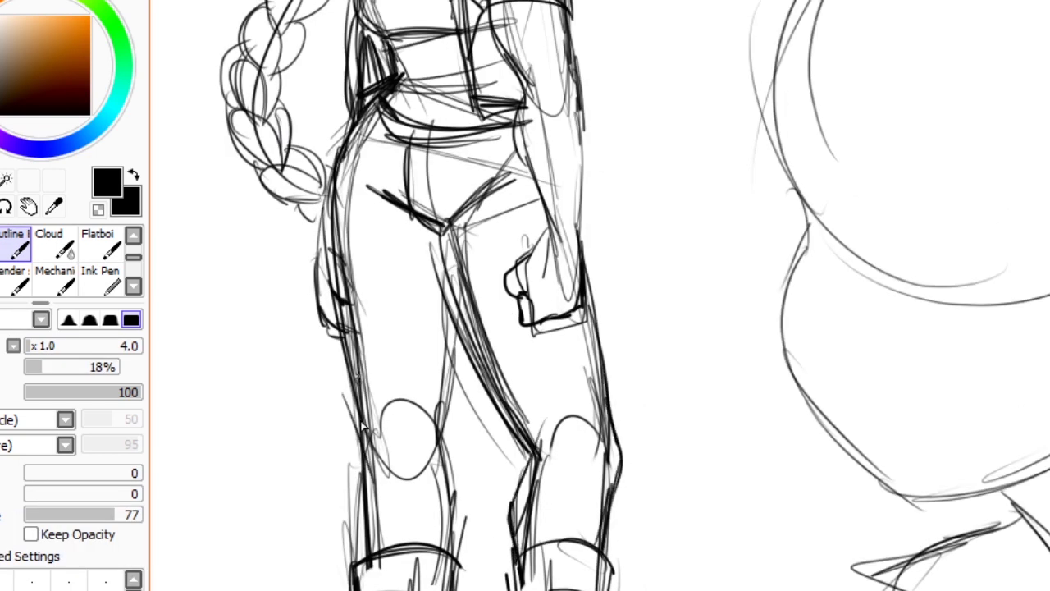
pyautogui.moveTo(369, 376); pyautogui.dragTo(352, 566)
pyautogui.moveTo(447, 334); pyautogui.dragTo(460, 551)
pyautogui.moveTo(361, 363); pyautogui.dragTo(382, 501)
pyautogui.moveTo(533, 271); pyautogui.dragTo(459, 484)
# Refine the near forearm and sketch gloves with banded wrist cuffs and a round opening on the back of the hand.
pyautogui.scroll(3, 529, 394)
pyautogui.moveTo(517, 382); pyautogui.dragTo(562, 380)
pyautogui.moveTo(493, 246); pyautogui.dragTo(523, 386)
pyautogui.moveTo(542, 123); pyautogui.dragTo(562, 246)
pyautogui.moveTo(518, 139); pyautogui.dragTo(521, 213)
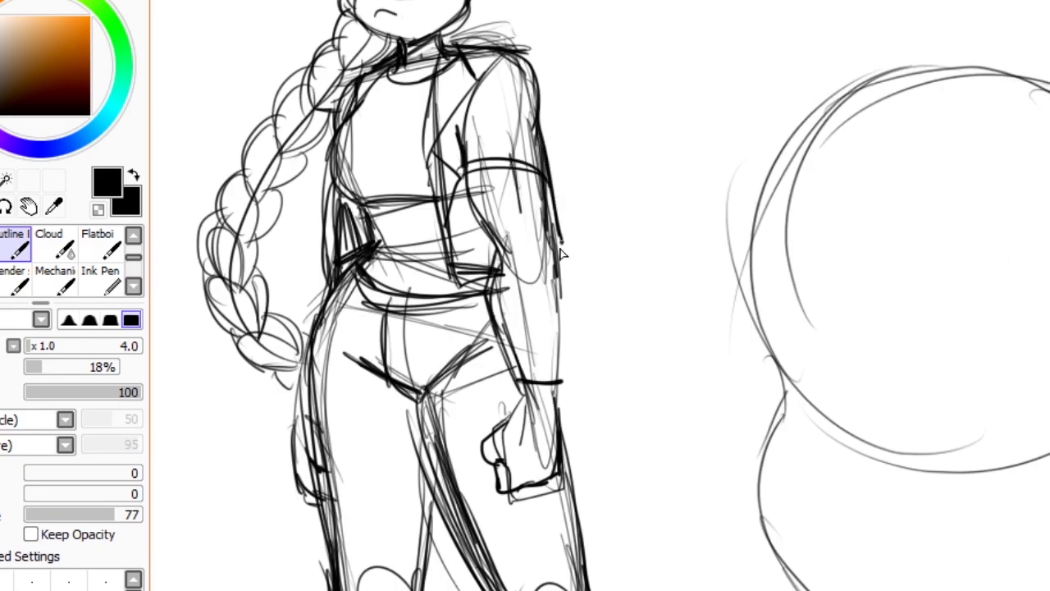
pyautogui.moveTo(562, 246); pyautogui.dragTo(560, 361)
pyautogui.moveTo(517, 400); pyautogui.dragTo(570, 402)
pyautogui.moveTo(492, 427); pyautogui.dragTo(490, 460)
pyautogui.moveTo(513, 427); pyautogui.dragTo(545, 460)
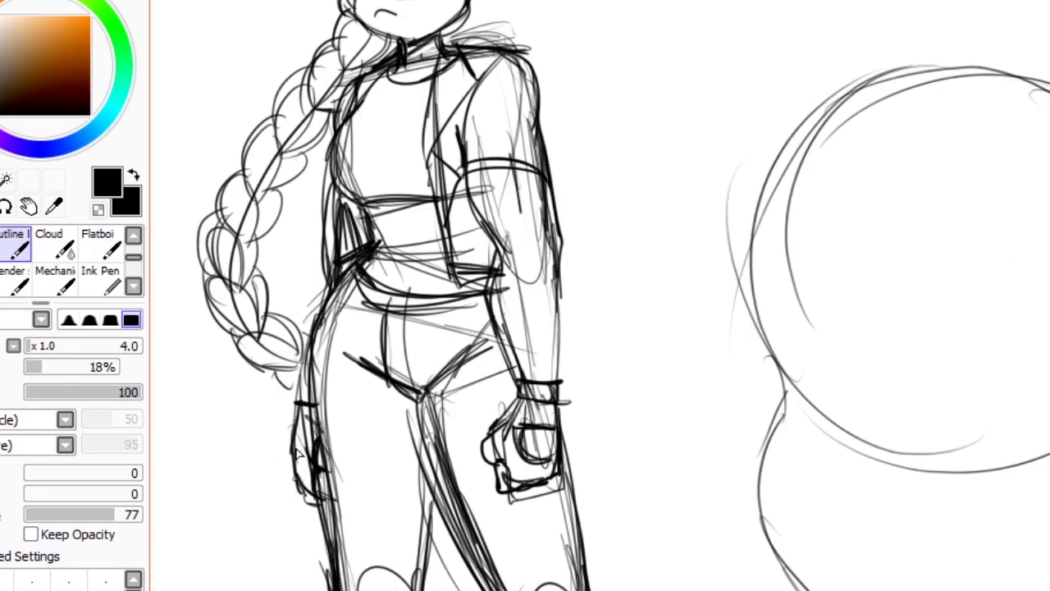
# Erase the lower half of the leg nearest the head bust and redraw it slanting further outward.
pyautogui.scroll(-3, 299, 454)
pyautogui.scroll(3, 493, 328)
pyautogui.press('e')
pyautogui.moveTo(550, 316)
pyautogui.mouseDown()
pyautogui.moveTo(648, 320)
pyautogui.moveTo(632, 574)
pyautogui.mouseUp()
pyautogui.press('e')
pyautogui.moveTo(611, 271); pyautogui.dragTo(657, 480)
pyautogui.moveTo(617, 291); pyautogui.dragTo(681, 566)
# Draw the slanted leg's boot with a curved cuff, tapered shaft and foot, and darken its knee contours.
pyautogui.moveTo(604, 466); pyautogui.dragTo(608, 586)
pyautogui.moveTo(591, 525); pyautogui.dragTo(649, 586)
pyautogui.moveTo(641, 423); pyautogui.dragTo(697, 587)
pyautogui.moveTo(567, 386); pyautogui.dragTo(596, 509)
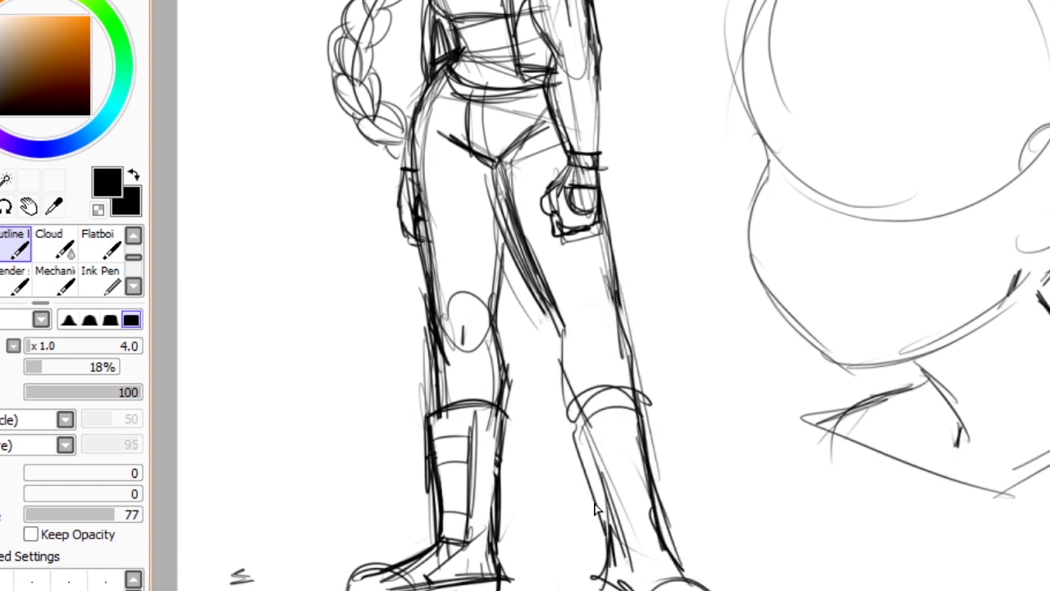
pyautogui.moveTo(574, 430); pyautogui.dragTo(608, 587)
pyautogui.moveTo(583, 398); pyautogui.dragTo(657, 587)
pyautogui.moveTo(599, 279); pyautogui.dragTo(611, 348)
pyautogui.moveTo(533, 263); pyautogui.dragTo(575, 410)
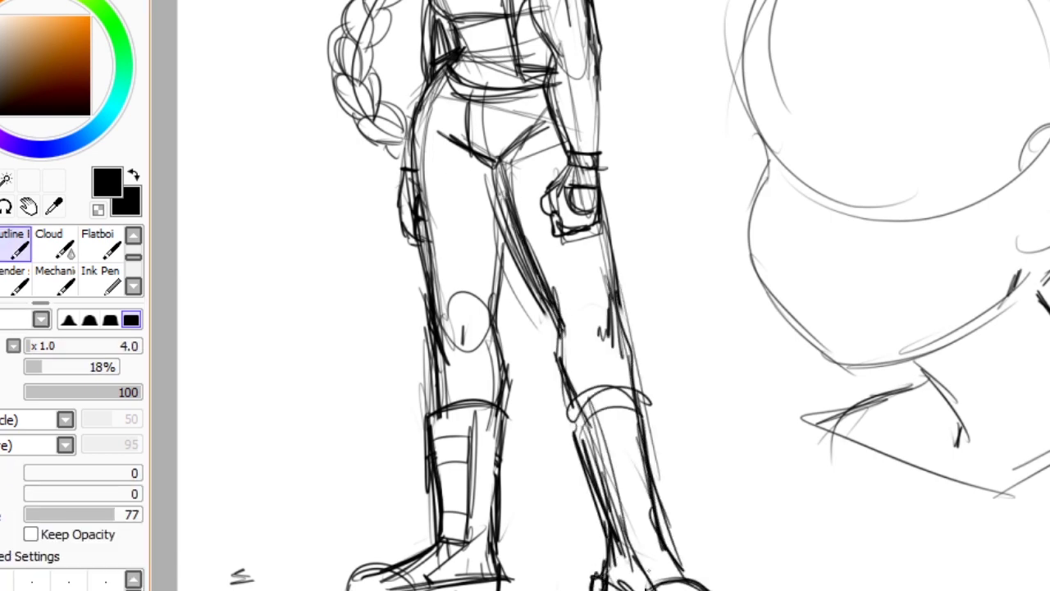
# Add fold lines across the shirt's chest and horizontal bands down the slanted leg's boot.
pyautogui.scroll(-3, 525, 329)
pyautogui.scroll(3, 386, 279)
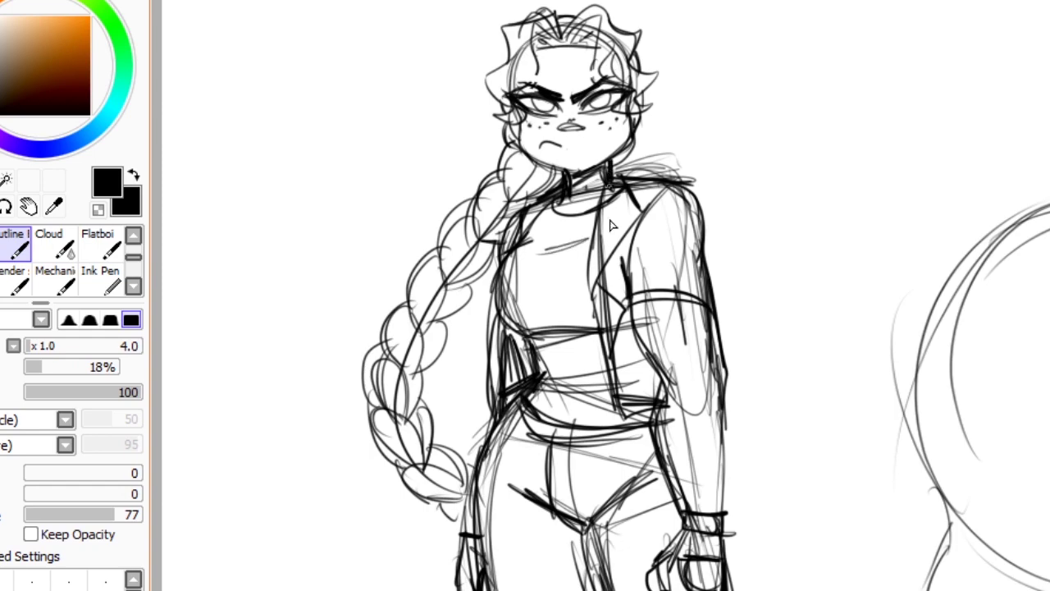
pyautogui.moveTo(469, 220); pyautogui.dragTo(427, 332)
pyautogui.scroll(-3, 525, 328)
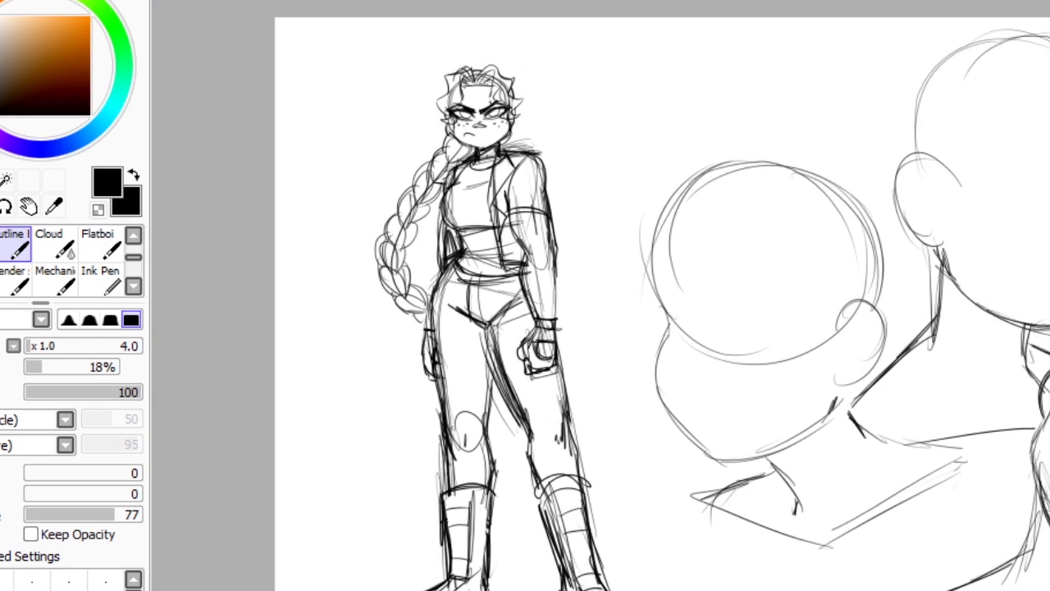
# Transform the full-body figure to move it slightly away from the neighbouring head bust.
pyautogui.hotkey('ctrl', 't')
pyautogui.scroll(3, 667, 527)
pyautogui.press('Return')
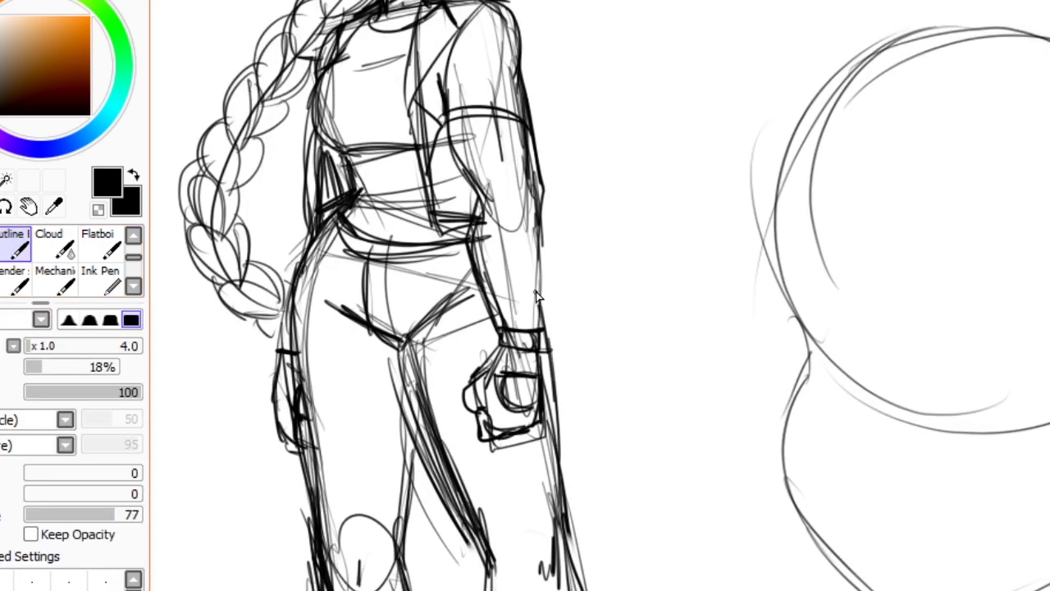
# Draw a wide open grin with a pointed fang and tooth line on the middle head bust.
pyautogui.scroll(-2, 666, 527)
pyautogui.scroll(5, 869, 411)
pyautogui.scroll(-2, 603, 380)
pyautogui.moveTo(481, 353); pyautogui.dragTo(566, 346)
pyautogui.scroll(1, 624, 370)
pyautogui.moveTo(476, 406)
pyautogui.mouseDown()
pyautogui.moveTo(698, 336)
pyautogui.moveTo(648, 435)
pyautogui.moveTo(471, 406)
pyautogui.mouseUp()
pyautogui.moveTo(501, 406)
pyautogui.mouseDown()
pyautogui.moveTo(555, 426)
pyautogui.moveTo(660, 398)
pyautogui.mouseUp()
pyautogui.moveTo(704, 330); pyautogui.dragTo(666, 404)
pyautogui.moveTo(674, 349); pyautogui.dragTo(663, 406)
pyautogui.moveTo(548, 423); pyautogui.dragTo(605, 416)
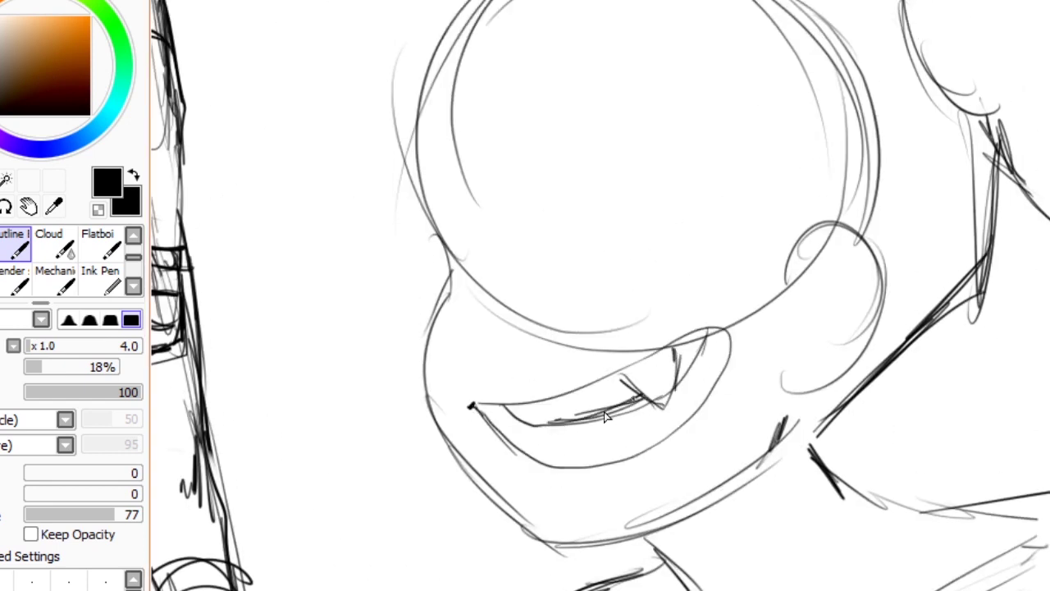
# Draw the inner ear curves and outline both large almond-shaped eyes on the middle head bust.
pyautogui.scroll(-1, 561, 431)
pyautogui.moveTo(821, 369)
pyautogui.mouseDown()
pyautogui.moveTo(891, 334)
pyautogui.moveTo(950, 194)
pyautogui.moveTo(949, 288)
pyautogui.mouseUp()
pyautogui.scroll(2, 727, 242)
pyautogui.moveTo(589, 345); pyautogui.dragTo(611, 375)
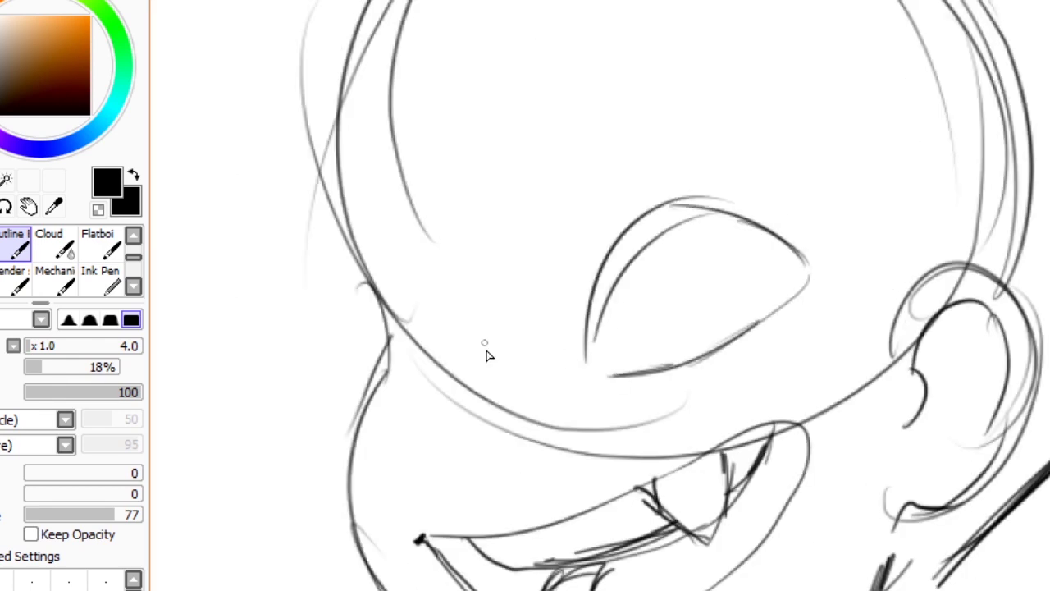
pyautogui.moveTo(369, 320); pyautogui.dragTo(503, 375)
# Set the brush size to 9 and ink thick winged upper lash lines over both eyes.
pyautogui.press(']')
pyautogui.press(']')
pyautogui.press(']')
pyautogui.press(']')
pyautogui.press(']')
pyautogui.moveTo(584, 354); pyautogui.dragTo(835, 261)
pyautogui.moveTo(384, 300); pyautogui.dragTo(351, 312)
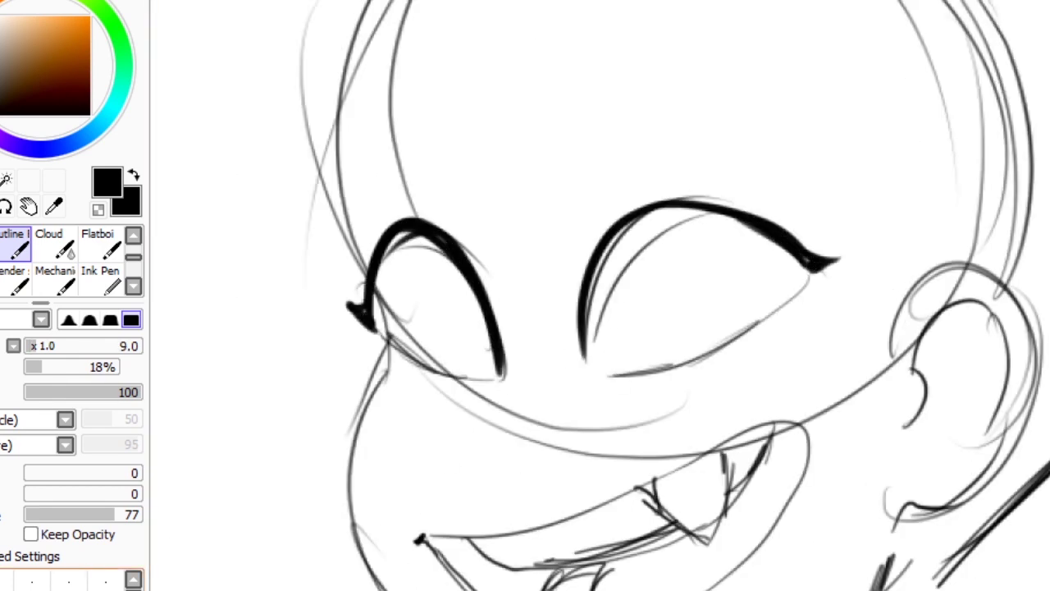
# Reduce the brush size to 3.5 and add lower lids, long curved eyelashes and eyelid creases to both eyes.
pyautogui.moveTo(821, 273); pyautogui.dragTo(604, 373)
pyautogui.moveTo(392, 266); pyautogui.dragTo(313, 207)
pyautogui.moveTo(373, 139); pyautogui.dragTo(411, 217)
pyautogui.press('[')
pyautogui.press('[')
pyautogui.press('[')
pyautogui.press('[')
pyautogui.press('[')
pyautogui.press('[')
pyautogui.moveTo(632, 119); pyautogui.dragTo(681, 197)
pyautogui.moveTo(378, 250); pyautogui.dragTo(457, 227)
pyautogui.moveTo(612, 184); pyautogui.dragTo(772, 217)
pyautogui.moveTo(584, 296); pyautogui.dragTo(641, 304)
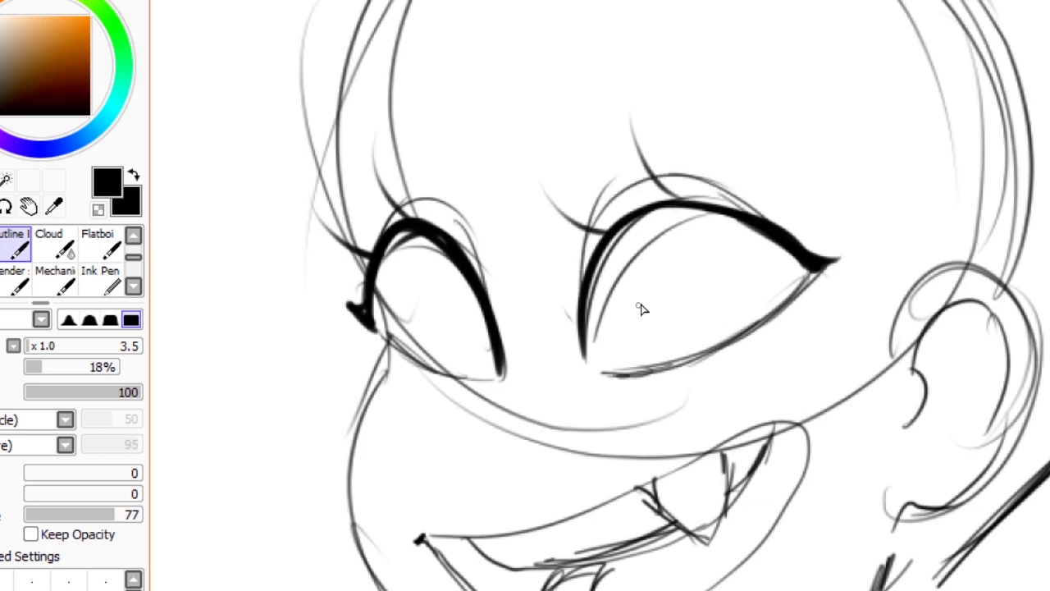
# Draw round irises with four-pointed star pupils and a small rounded nose on the grinning face.
pyautogui.moveTo(657, 250); pyautogui.dragTo(633, 356)
pyautogui.moveTo(443, 271); pyautogui.dragTo(427, 377)
pyautogui.moveTo(632, 255); pyautogui.dragTo(680, 375)
pyautogui.moveTo(435, 275)
pyautogui.mouseDown()
pyautogui.moveTo(472, 378)
pyautogui.moveTo(566, 460)
pyautogui.mouseUp()
pyautogui.moveTo(480, 402); pyautogui.dragTo(578, 404)
pyautogui.scroll(1, 837, 316)
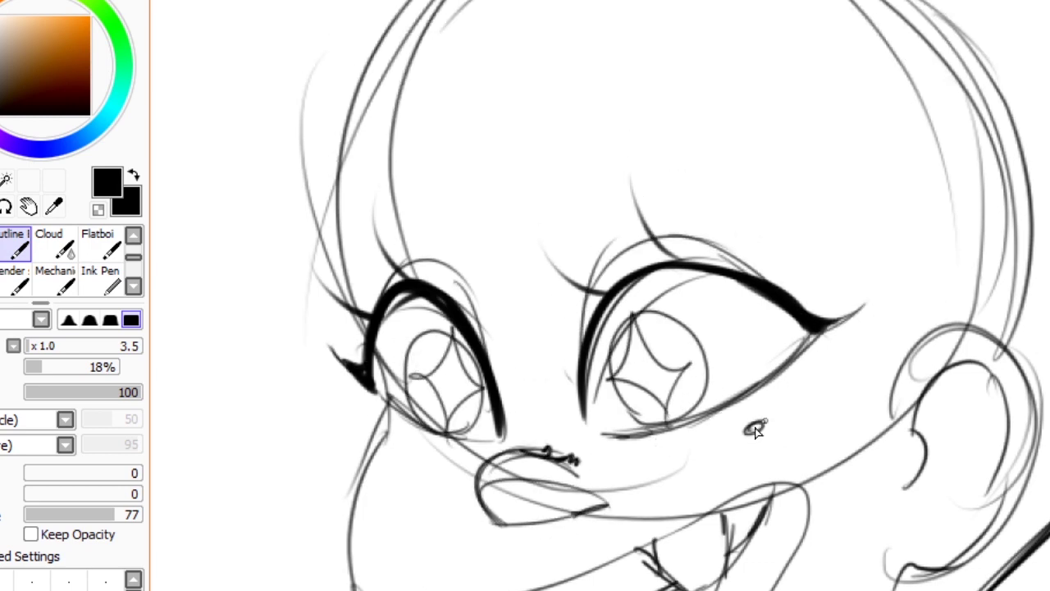
# Draw high arched eyebrows and scatter freckles across the cheeks of the grinning face.
pyautogui.moveTo(544, 193); pyautogui.dragTo(749, 182)
pyautogui.moveTo(453, 167)
pyautogui.mouseDown()
pyautogui.moveTo(370, 129)
pyautogui.moveTo(472, 225)
pyautogui.mouseUp()
pyautogui.scroll(-2, 472, 225)
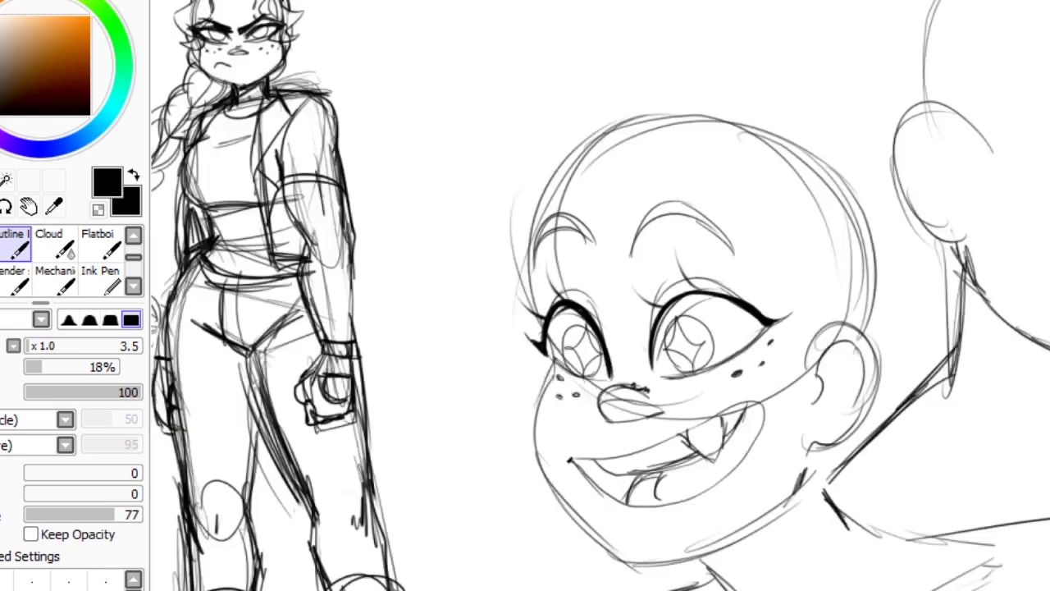
# Sketch the hairline, swept-back front locks and curly side strands around the grinning face and ear.
pyautogui.scroll(2, 526, 328)
pyautogui.scroll(-1, 804, 353)
pyautogui.moveTo(574, 16); pyautogui.dragTo(713, 205)
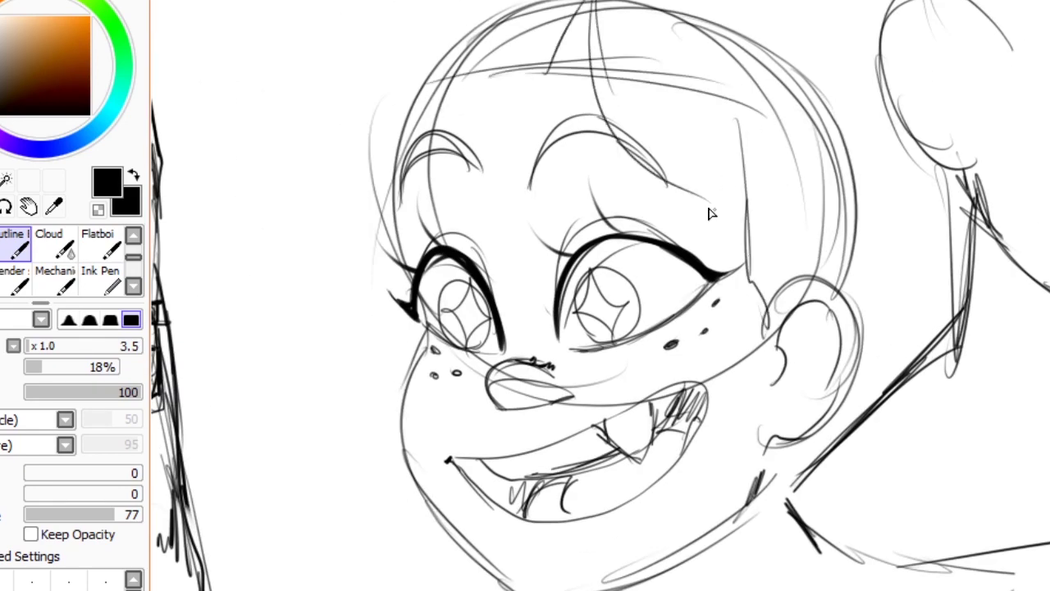
pyautogui.moveTo(698, 8); pyautogui.dragTo(803, 214)
pyautogui.scroll(2, 656, 246)
pyautogui.moveTo(706, 115); pyautogui.dragTo(821, 345)
pyautogui.moveTo(556, 178)
pyautogui.mouseDown()
pyautogui.moveTo(432, 173)
pyautogui.moveTo(405, 159)
pyautogui.moveTo(347, 270)
pyautogui.mouseUp()
pyautogui.moveTo(492, 49); pyautogui.dragTo(320, 188)
pyautogui.scroll(-2, 570, 68)
pyautogui.moveTo(571, 68)
pyautogui.mouseDown()
pyautogui.moveTo(686, 72)
pyautogui.moveTo(796, 211)
pyautogui.mouseUp()
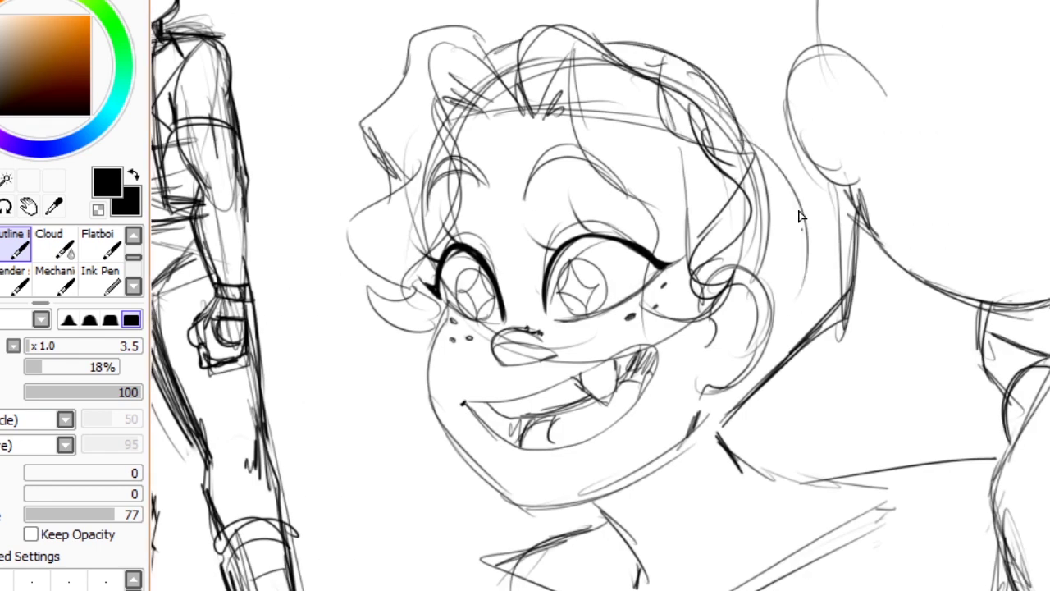
# Draw the hair mass behind the ear and the rounded braid segments beneath the chin.
pyautogui.moveTo(792, 139); pyautogui.dragTo(723, 427)
pyautogui.moveTo(436, 430); pyautogui.dragTo(566, 550)
pyautogui.moveTo(410, 476); pyautogui.dragTo(353, 582)
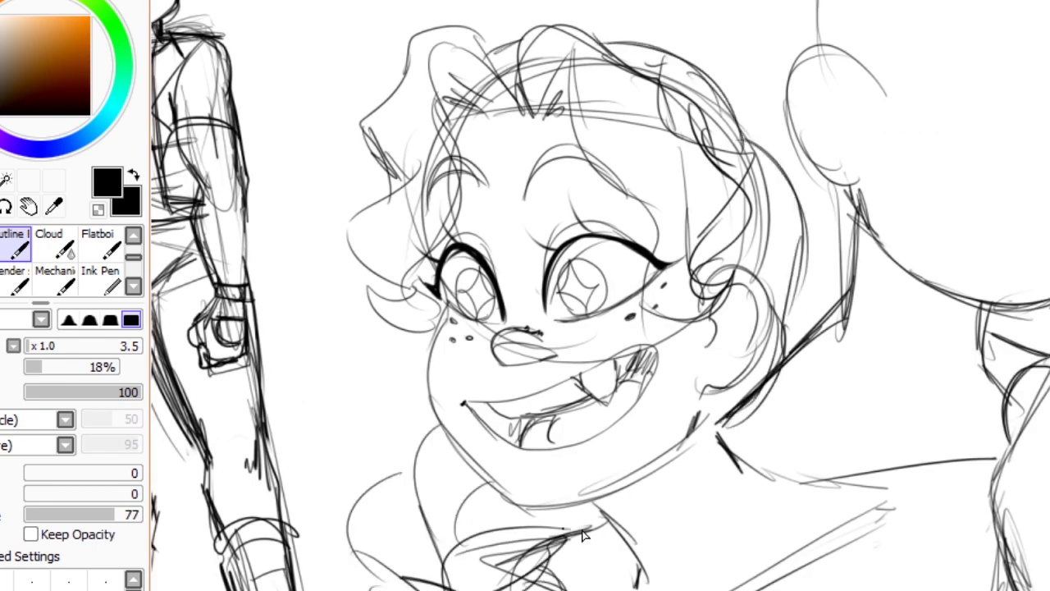
pyautogui.moveTo(582, 535); pyautogui.dragTo(361, 588)
pyautogui.moveTo(475, 464); pyautogui.dragTo(438, 555)
# Sketch the neck lines and jacket collar below the grinning head.
pyautogui.moveTo(598, 515); pyautogui.dragTo(623, 588)
pyautogui.moveTo(716, 437); pyautogui.dragTo(743, 581)
pyautogui.moveTo(739, 456); pyautogui.dragTo(891, 503)
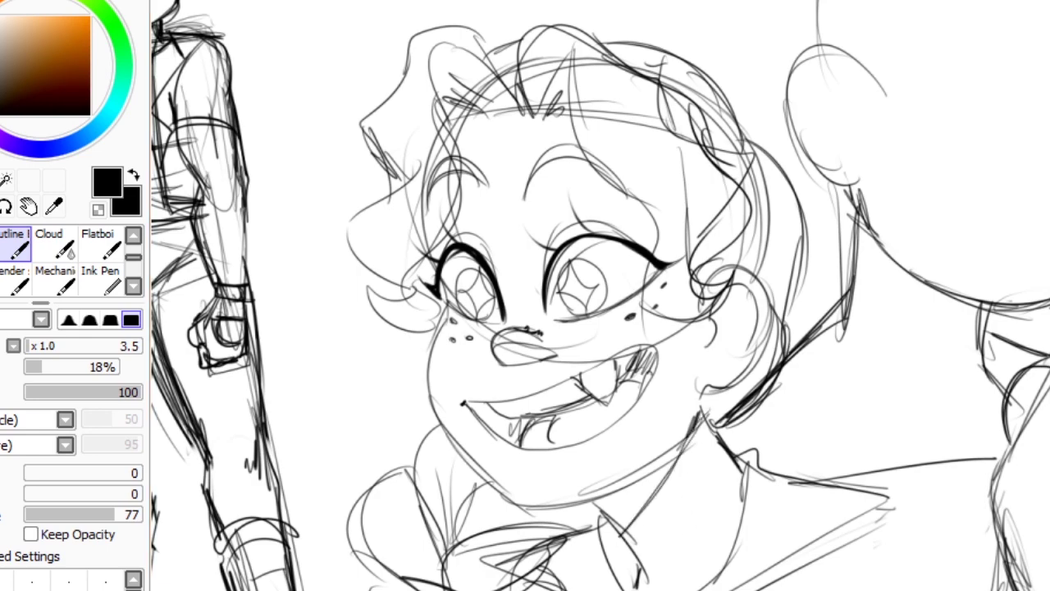
# Draw the inner ear and outline both narrow eyes on the blank head bust beside the grinning one.
pyautogui.scroll(-2, 326, 30)
pyautogui.scroll(2, 556, 469)
pyautogui.scroll(2, 556, 469)
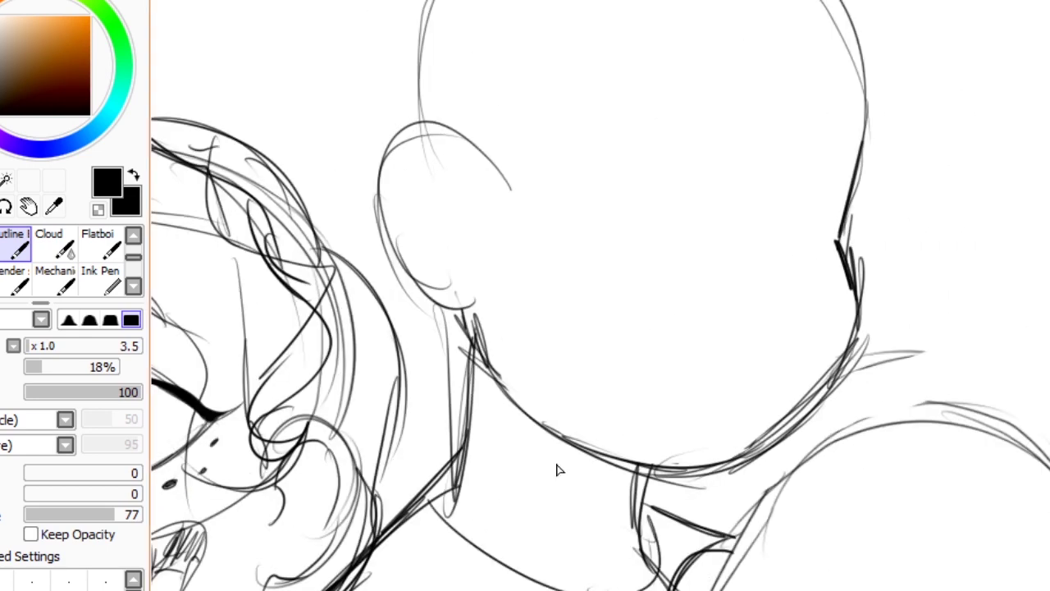
pyautogui.scroll(2, 556, 470)
pyautogui.moveTo(714, 312); pyautogui.dragTo(824, 263)
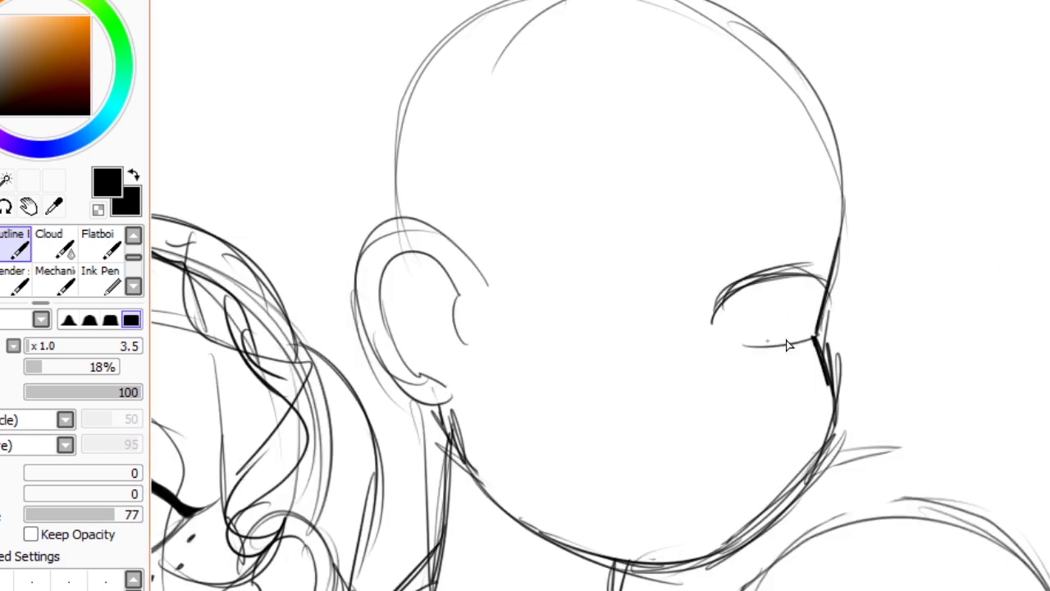
pyautogui.moveTo(725, 339); pyautogui.dragTo(811, 346)
pyautogui.moveTo(501, 297); pyautogui.dragTo(645, 273)
pyautogui.moveTo(502, 306); pyautogui.dragTo(668, 327)
pyautogui.moveTo(512, 268); pyautogui.dragTo(624, 246)
pyautogui.moveTo(693, 284); pyautogui.dragTo(830, 256)
pyautogui.hotkey('ctrl', 'z')
pyautogui.hotkey('ctrl', 'z')
pyautogui.hotkey('ctrl', 'z')
# Draw thick hatched eyebrows, one flat and one arched, and add dark upper lashes and round irises to the eyes.
pyautogui.moveTo(499, 256)
pyautogui.mouseDown()
pyautogui.moveTo(697, 237)
pyautogui.moveTo(668, 269)
pyautogui.mouseUp()
pyautogui.moveTo(734, 247); pyautogui.dragTo(818, 208)
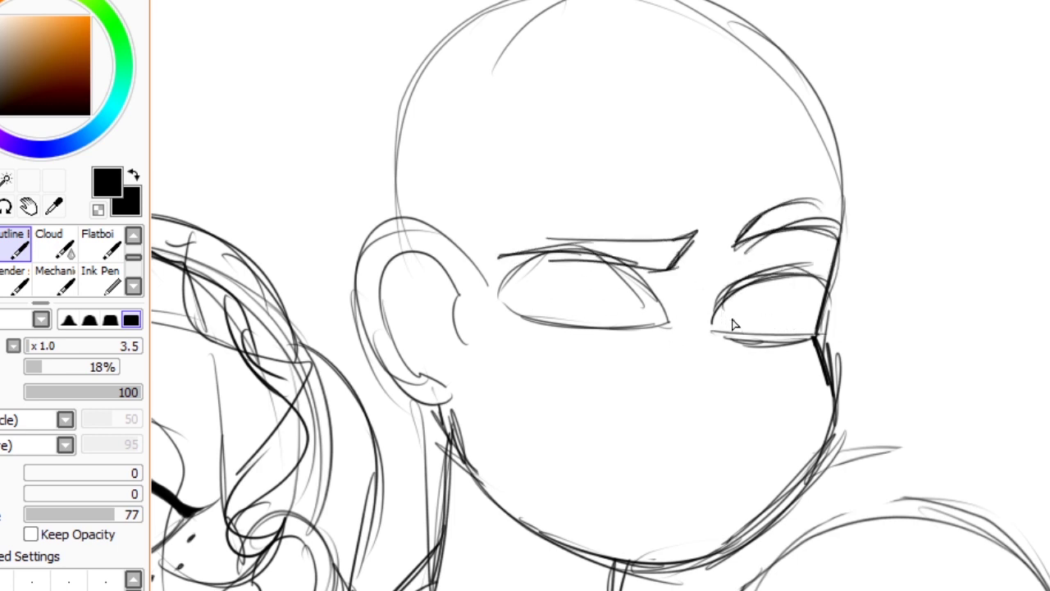
pyautogui.moveTo(714, 312)
pyautogui.mouseDown()
pyautogui.moveTo(837, 271)
pyautogui.moveTo(862, 283)
pyautogui.mouseUp()
pyautogui.moveTo(484, 280); pyautogui.dragTo(673, 311)
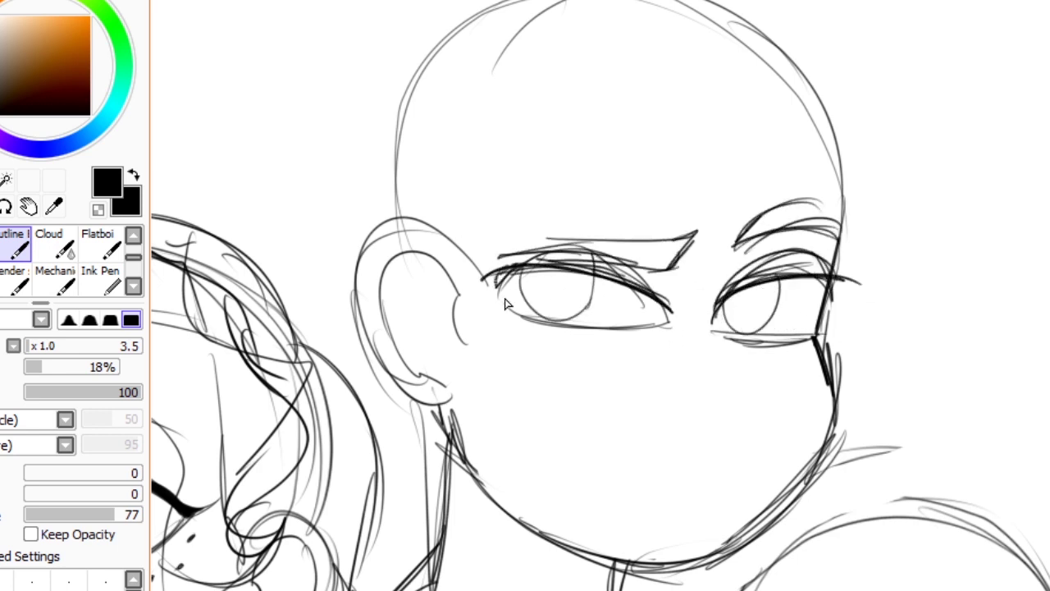
pyautogui.moveTo(481, 255); pyautogui.dragTo(695, 235)
pyautogui.moveTo(568, 263); pyautogui.dragTo(683, 240)
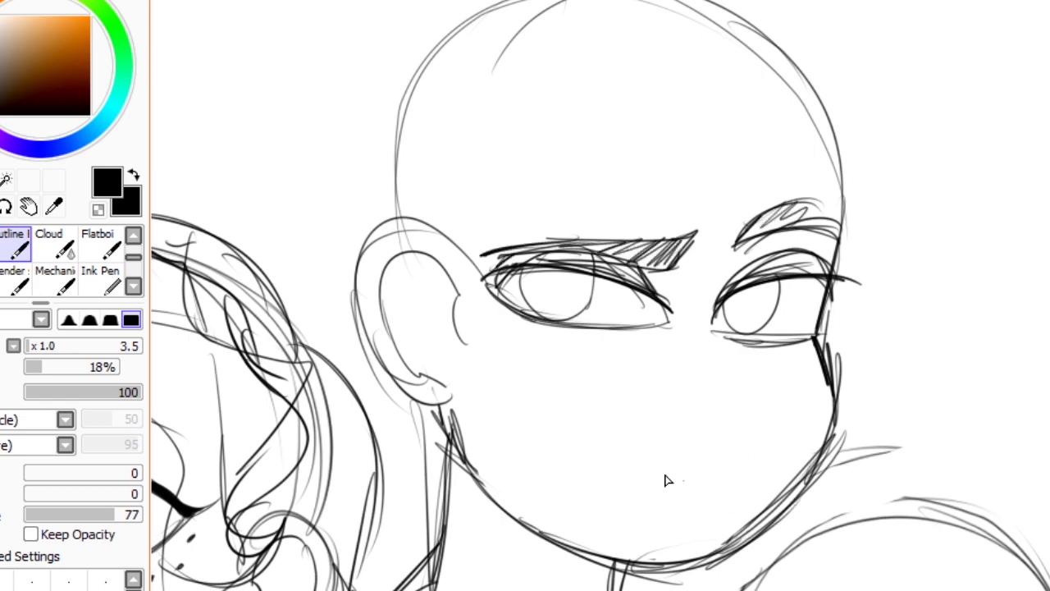
# Erase the eyes and eyebrows on the bald frowning bust and redraw the eyes half-lidded with low irises.
pyautogui.press('e')
pyautogui.moveTo(509, 246); pyautogui.dragTo(774, 234)
pyautogui.press('n')
pyautogui.moveTo(485, 275); pyautogui.dragTo(668, 328)
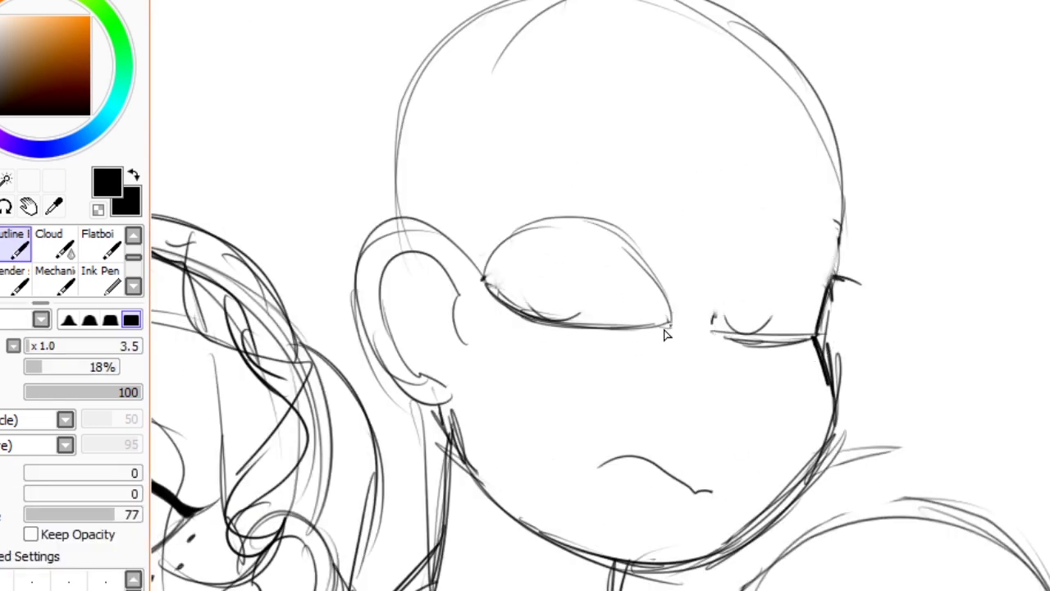
pyautogui.moveTo(829, 271); pyautogui.dragTo(708, 343)
pyautogui.moveTo(484, 274); pyautogui.dragTo(677, 320)
pyautogui.moveTo(443, 242); pyautogui.dragTo(468, 287)
pyautogui.moveTo(845, 283); pyautogui.dragTo(704, 324)
pyautogui.moveTo(829, 254); pyautogui.dragTo(714, 312)
pyautogui.moveTo(727, 316); pyautogui.dragTo(775, 320)
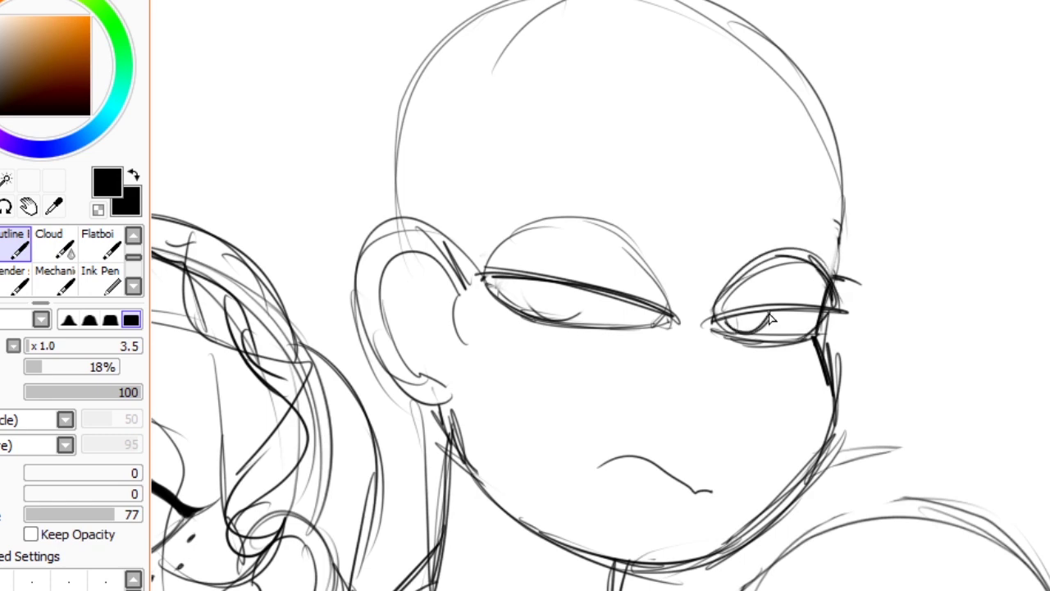
pyautogui.moveTo(521, 284); pyautogui.dragTo(578, 304)
# Sketch one high arched eyebrow and one flat lowered eyebrow above the half-lidded eyes.
pyautogui.moveTo(519, 146); pyautogui.dragTo(665, 173)
pyautogui.hotkey('ctrl', 'z')
pyautogui.moveTo(714, 197); pyautogui.dragTo(837, 242)
pyautogui.moveTo(624, 115); pyautogui.dragTo(677, 171)
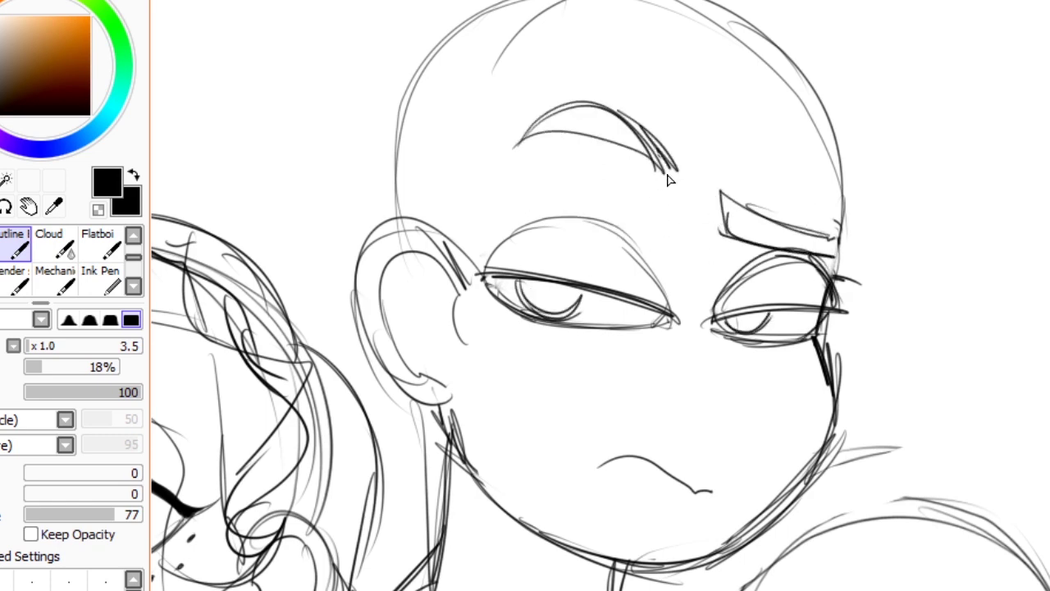
# Replace the old mouth with a small off-centre frown and sketch the nose and cheek freckles.
pyautogui.press('e')
pyautogui.moveTo(599, 463); pyautogui.dragTo(714, 491)
pyautogui.press('n')
pyautogui.moveTo(635, 347)
pyautogui.mouseDown()
pyautogui.moveTo(746, 347)
pyautogui.moveTo(796, 301)
pyautogui.moveTo(771, 297)
pyautogui.mouseUp()
pyautogui.hotkey('ctrl', 't')
pyautogui.press('Return')
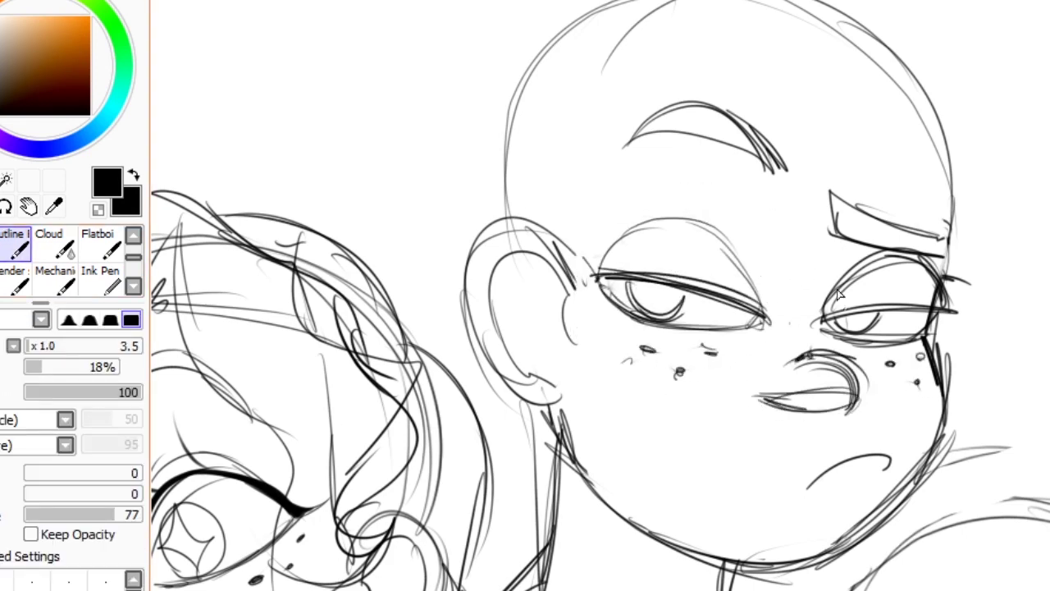
# Thicken both upper lash lines into long outward wings with the brush at size 9.
pyautogui.moveTo(598, 276); pyautogui.dragTo(767, 320)
pyautogui.moveTo(648, 279); pyautogui.dragTo(558, 271)
pyautogui.moveTo(821, 318); pyautogui.dragTo(1006, 306)
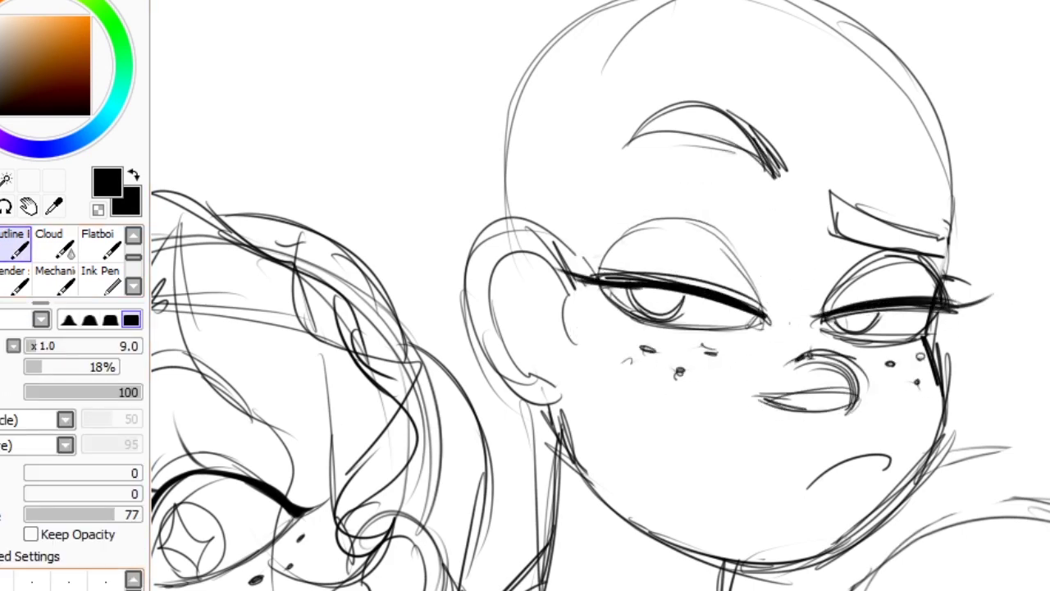
# Reduce the brush size to 4 and sketch the hairline, pointed fringe and wavy front locks around the half-lidded face.
pyautogui.press('[')
pyautogui.press('[')
pyautogui.press('[')
pyautogui.press('[')
pyautogui.press('[')
pyautogui.scroll(-1, 649, 337)
pyautogui.scroll(1, 623, 279)
pyautogui.moveTo(589, 46); pyautogui.dragTo(515, 71)
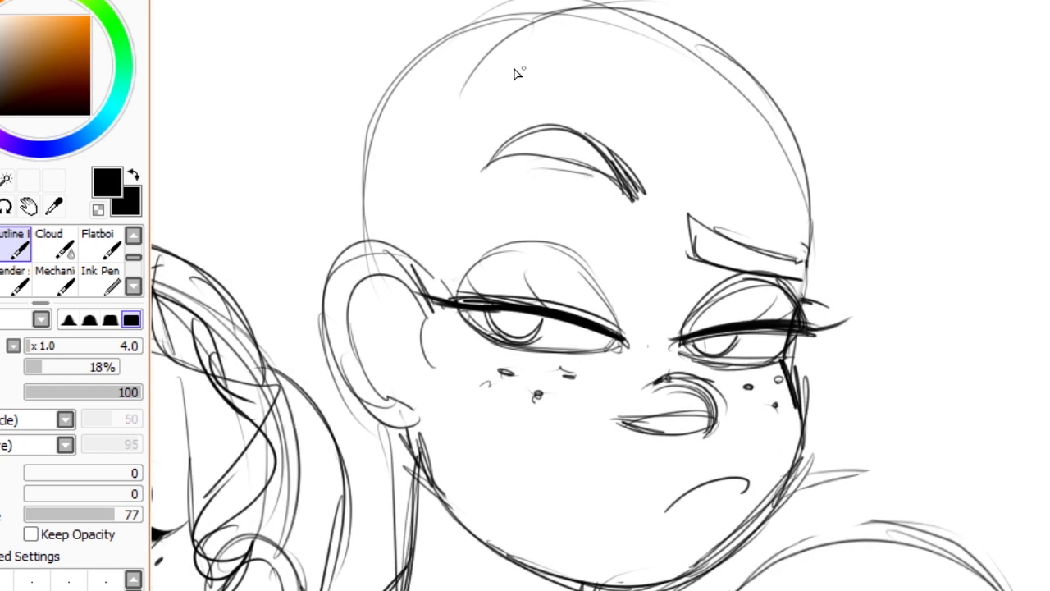
pyautogui.moveTo(410, 99); pyautogui.dragTo(808, 119)
pyautogui.moveTo(492, 82); pyautogui.dragTo(462, 241)
pyautogui.moveTo(460, 91); pyautogui.dragTo(649, 197)
pyautogui.moveTo(574, 17)
pyautogui.mouseDown()
pyautogui.moveTo(804, 115)
pyautogui.moveTo(426, 303)
pyautogui.mouseUp()
pyautogui.moveTo(517, 311); pyautogui.dragTo(459, 410)
pyautogui.moveTo(435, 164)
pyautogui.mouseDown()
pyautogui.moveTo(604, 9)
pyautogui.moveTo(820, 345)
pyautogui.moveTo(774, 28)
pyautogui.moveTo(806, 313)
pyautogui.mouseUp()
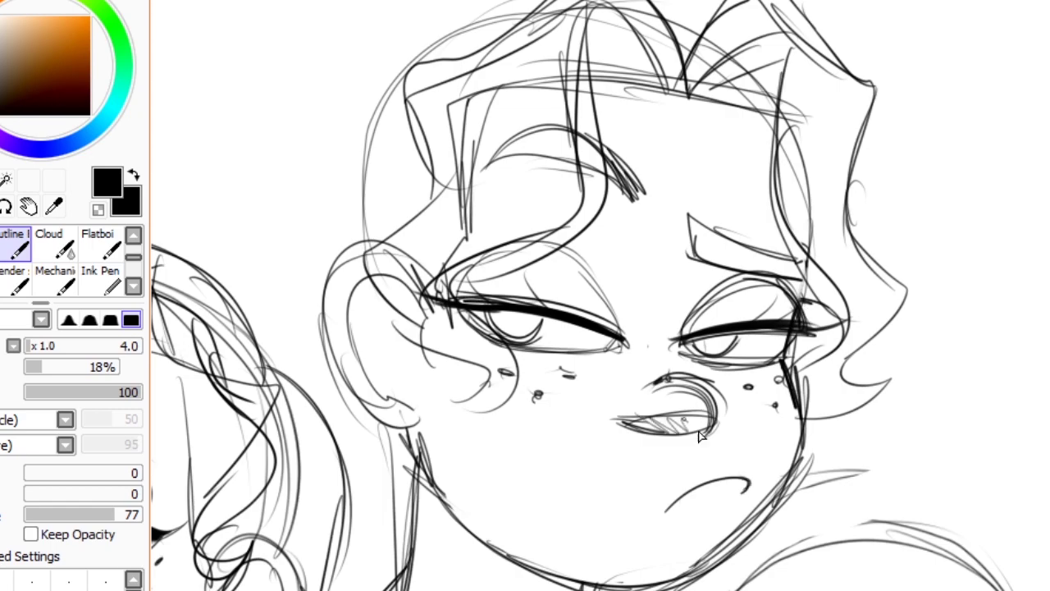
# Draw the hair sweeping back behind the ear and the first braid loops down beside the neck.
pyautogui.scroll(-1, 698, 436)
pyautogui.moveTo(435, 210); pyautogui.dragTo(587, 75)
pyautogui.moveTo(484, 111); pyautogui.dragTo(599, 78)
pyautogui.moveTo(471, 140); pyautogui.dragTo(385, 369)
pyautogui.moveTo(497, 288); pyautogui.dragTo(393, 460)
pyautogui.scroll(1, 574, 328)
pyautogui.moveTo(505, 324); pyautogui.dragTo(459, 481)
pyautogui.moveTo(608, 435); pyautogui.dragTo(537, 586)
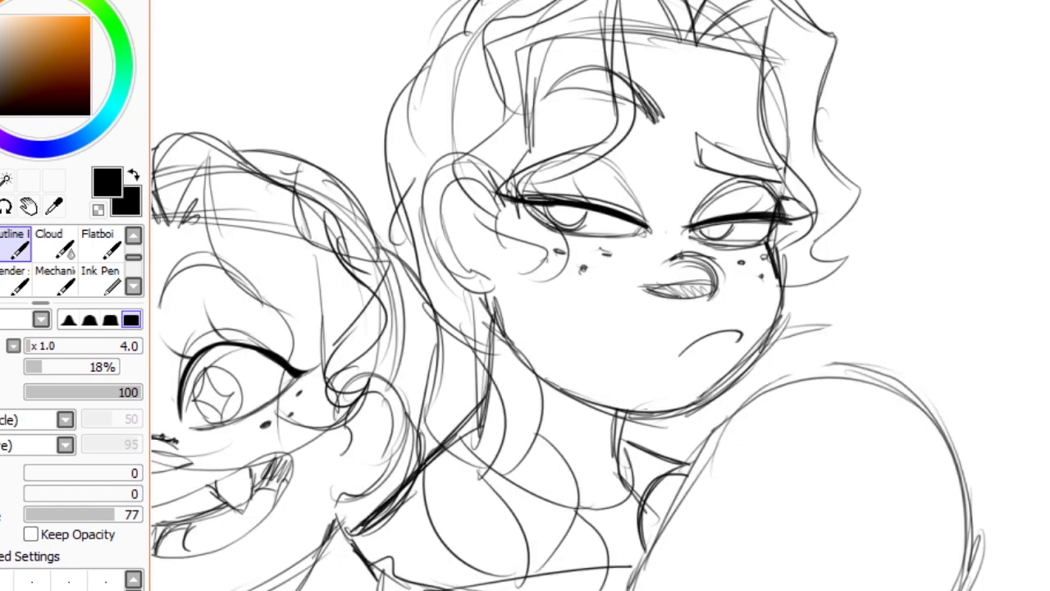
# Add the remaining braid curves and shoulder line, and hatch the shadow on the neck under the jaw.
pyautogui.moveTo(422, 589); pyautogui.dragTo(549, 538)
pyautogui.moveTo(615, 398); pyautogui.dragTo(538, 458)
pyautogui.moveTo(453, 445); pyautogui.dragTo(402, 541)
pyautogui.moveTo(614, 382); pyautogui.dragTo(543, 448)
# Select the blank bust below the frowning one and rotate it slightly with a free transform.
pyautogui.scroll(1, 599, 329)
pyautogui.moveTo(656, 411)
pyautogui.mouseDown()
pyautogui.moveTo(568, 117)
pyautogui.moveTo(513, 149)
pyautogui.mouseUp()
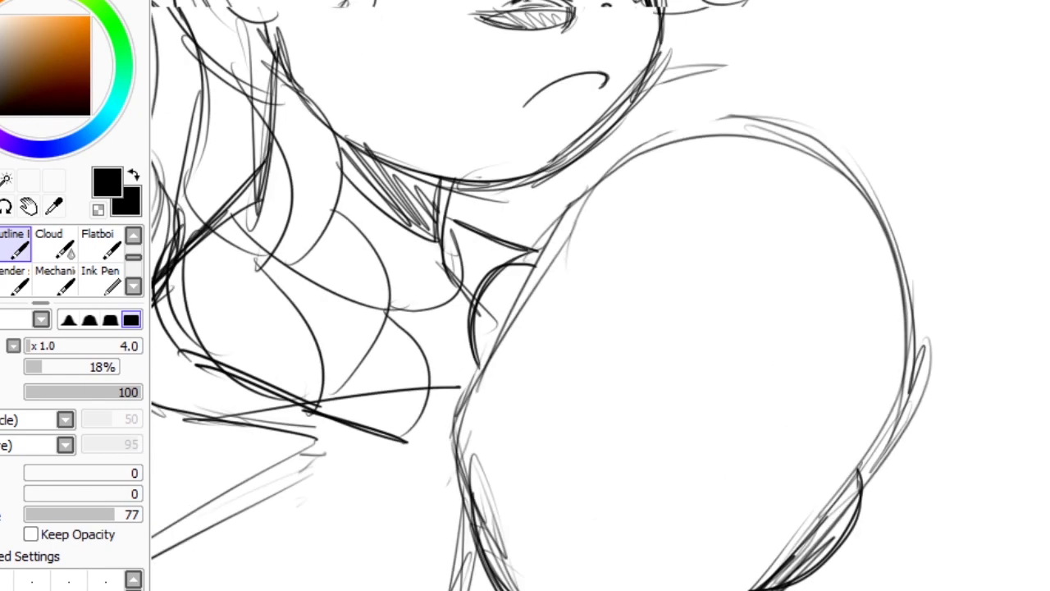
pyautogui.scroll(-1, 599, 329)
pyautogui.moveTo(575, 328); pyautogui.dragTo(634, 328)
pyautogui.scroll(1, 600, 328)
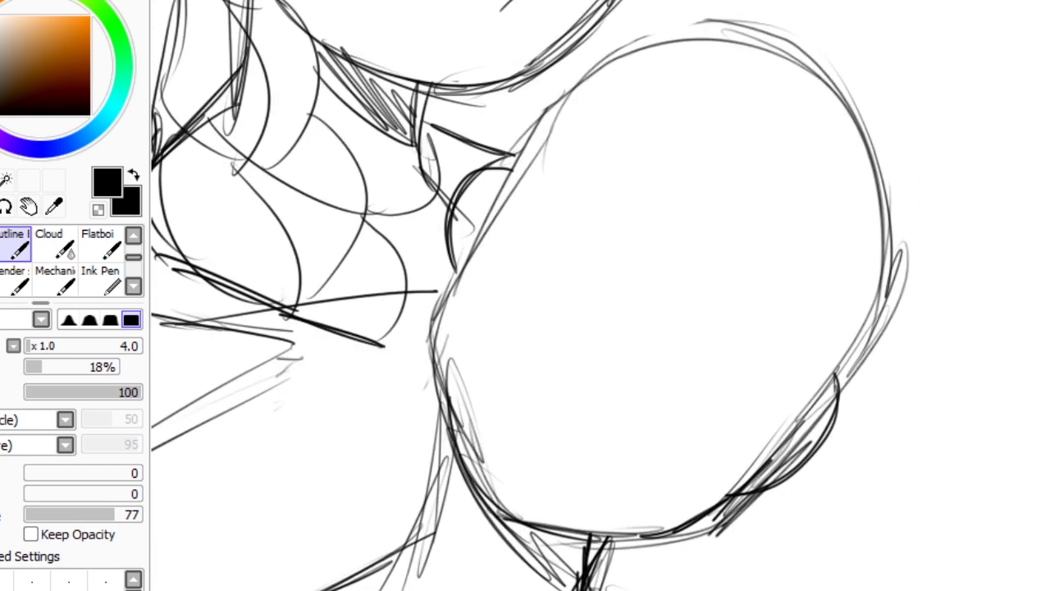
pyautogui.scroll(-1, 692, 500)
pyautogui.press('a')
pyautogui.moveTo(508, 410)
pyautogui.mouseDown()
pyautogui.moveTo(890, 95)
pyautogui.moveTo(567, 550)
pyautogui.mouseUp()
pyautogui.hotkey('ctrl', 't')
pyautogui.moveTo(870, 558); pyautogui.dragTo(911, 460)
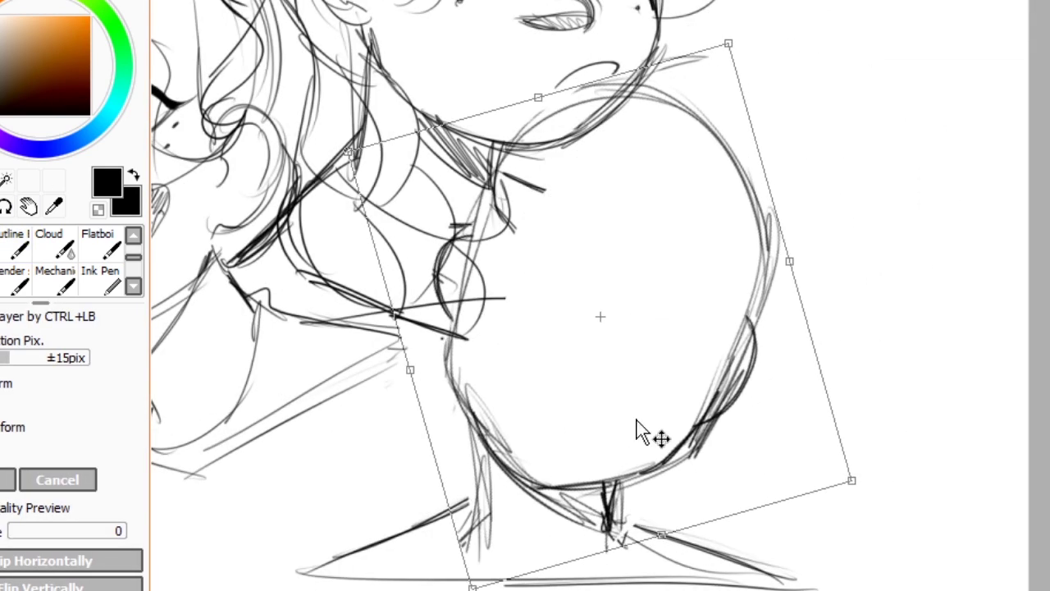
pyautogui.press('Return')
# Move the blank bust clear of the neighbouring sketch and transform its head into an upright front view.
pyautogui.moveTo(504, 140)
pyautogui.mouseDown()
pyautogui.moveTo(411, 497)
pyautogui.moveTo(926, 547)
pyautogui.mouseUp()
pyautogui.moveTo(349, 484); pyautogui.dragTo(455, 476)
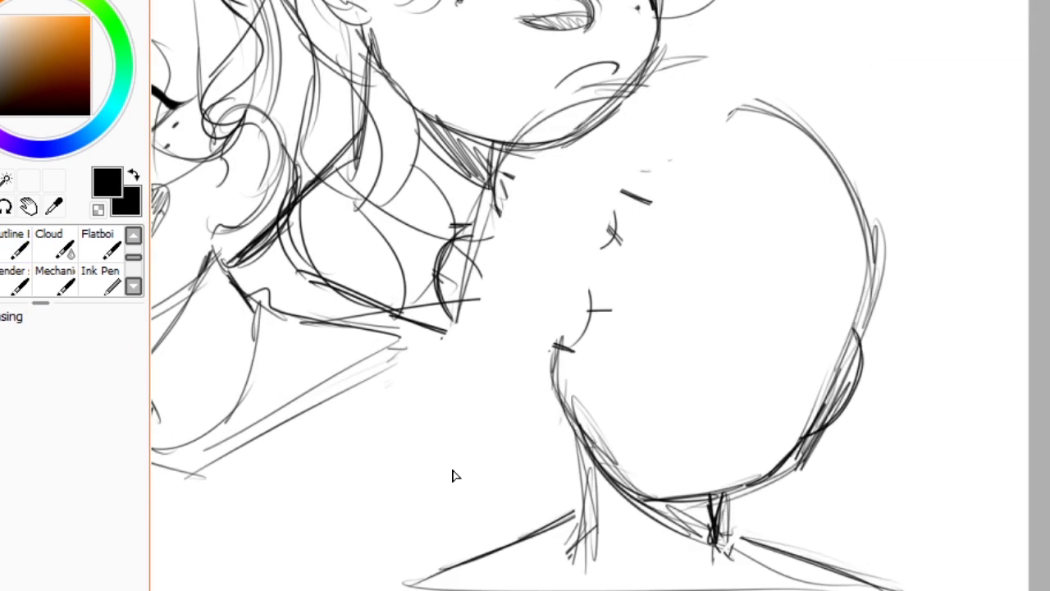
pyautogui.press('n')
pyautogui.press('a')
pyautogui.moveTo(750, 106)
pyautogui.mouseDown()
pyautogui.moveTo(614, 169)
pyautogui.moveTo(558, 370)
pyautogui.moveTo(578, 439)
pyautogui.mouseUp()
pyautogui.press('n')
pyautogui.press('a')
pyautogui.moveTo(575, 566)
pyautogui.mouseDown()
pyautogui.moveTo(826, 502)
pyautogui.moveTo(868, 445)
pyautogui.mouseUp()
pyautogui.hotkey('ctrl', 't')
pyautogui.press('Return')
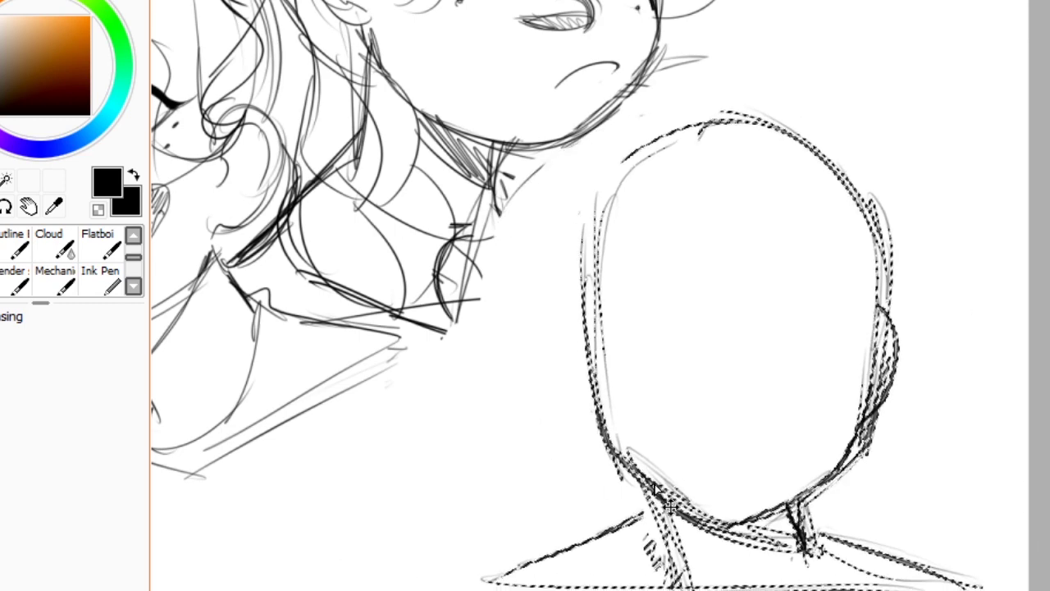
pyautogui.press('Return')
# Redraw the missing side of the blank head with its ear and jaw, and restate the neck and shoulder lines.
pyautogui.press('n')
pyautogui.moveTo(592, 286); pyautogui.dragTo(589, 404)
pyautogui.moveTo(594, 316); pyautogui.dragTo(637, 469)
pyautogui.moveTo(640, 484); pyautogui.dragTo(681, 568)
pyautogui.moveTo(796, 507); pyautogui.dragTo(969, 582)
# Outline two large slanted eyes on the front-facing blank head.
pyautogui.scroll(1, 730, 328)
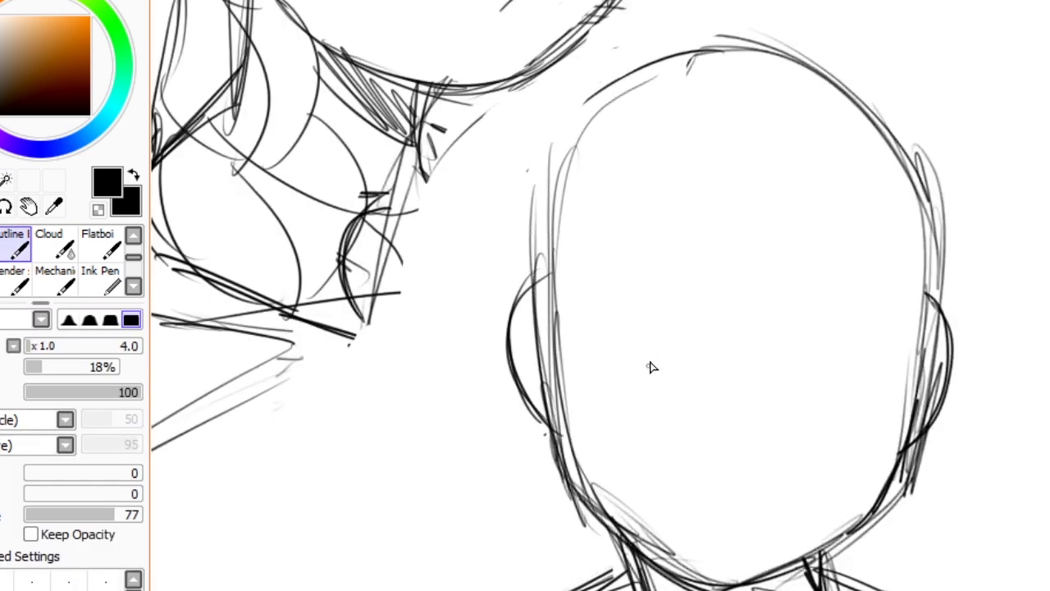
pyautogui.moveTo(576, 271); pyautogui.dragTo(689, 369)
pyautogui.moveTo(800, 302)
pyautogui.mouseDown()
pyautogui.moveTo(761, 358)
pyautogui.moveTo(867, 288)
pyautogui.mouseUp()
pyautogui.moveTo(759, 366); pyautogui.dragTo(894, 324)
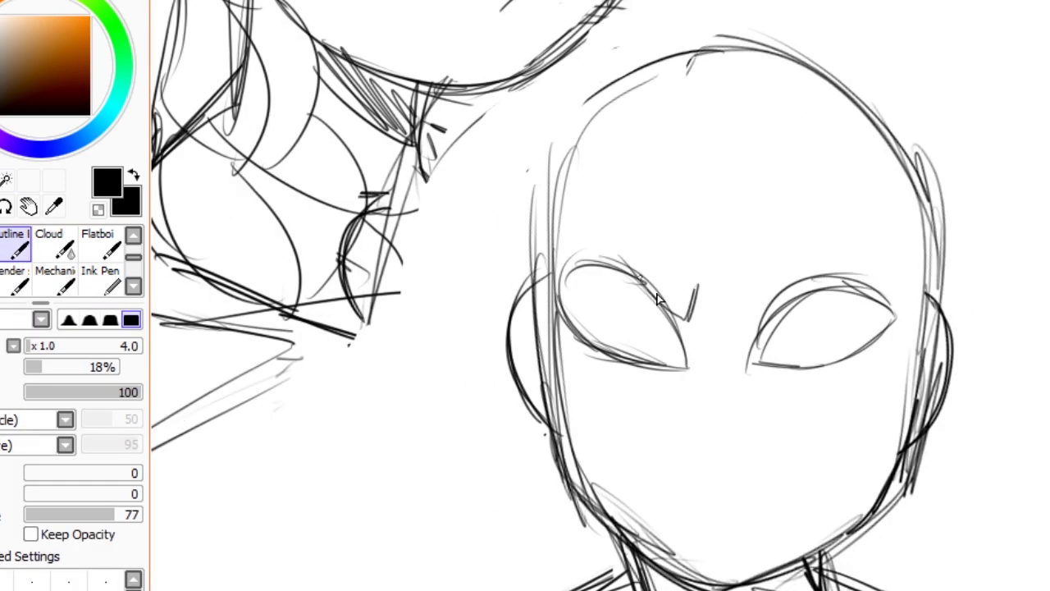
# Sketch thick angry eyebrows slanting down toward the nose above both slanted eyes.
pyautogui.moveTo(583, 226); pyautogui.dragTo(706, 320)
pyautogui.moveTo(732, 328); pyautogui.dragTo(874, 246)
pyautogui.moveTo(607, 234); pyautogui.dragTo(643, 282)
pyautogui.hotkey('ctrl', 'z')
pyautogui.moveTo(747, 361); pyautogui.dragTo(899, 326)
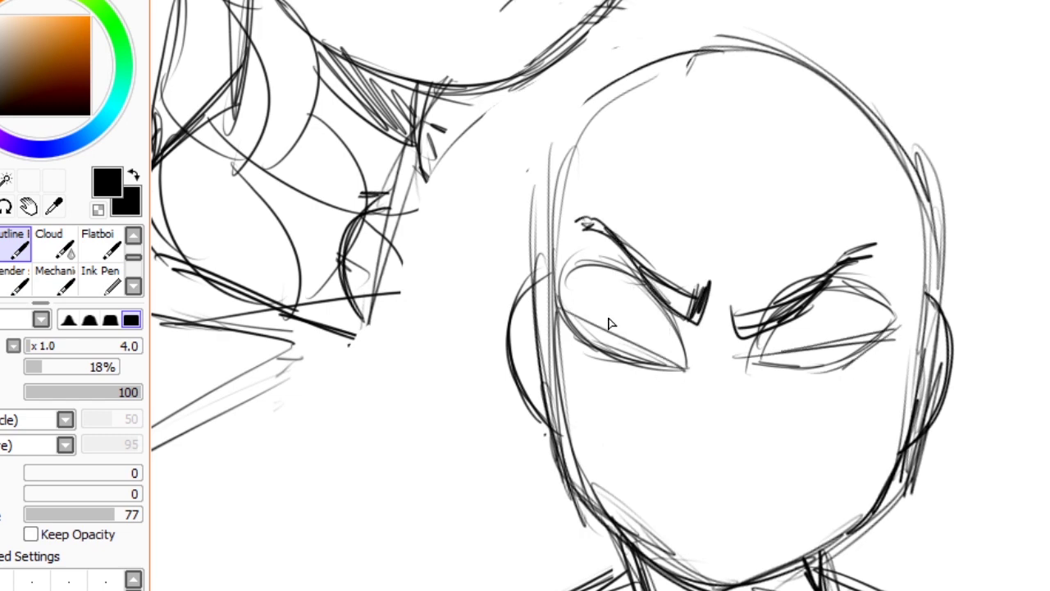
pyautogui.hotkey('ctrl', 'z')
# Draw a wide snarling mouth with teeth and thicken the upper lash lines with the brush at size 9.
pyautogui.moveTo(694, 468); pyautogui.dragTo(614, 511)
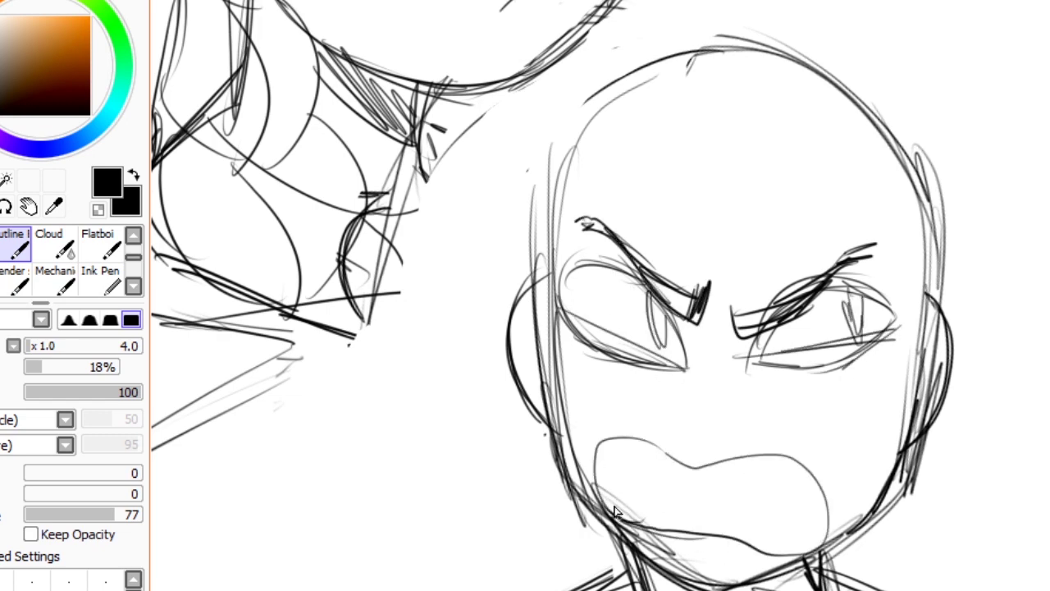
pyautogui.moveTo(622, 443); pyautogui.dragTo(800, 499)
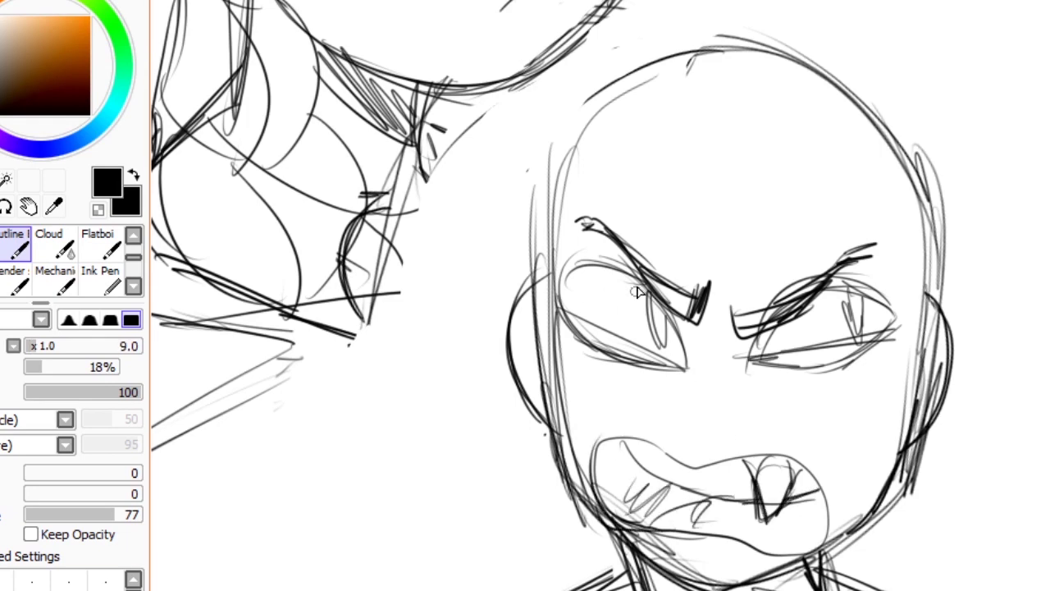
pyautogui.moveTo(637, 287); pyautogui.dragTo(535, 295)
pyautogui.moveTo(817, 283); pyautogui.dragTo(888, 308)
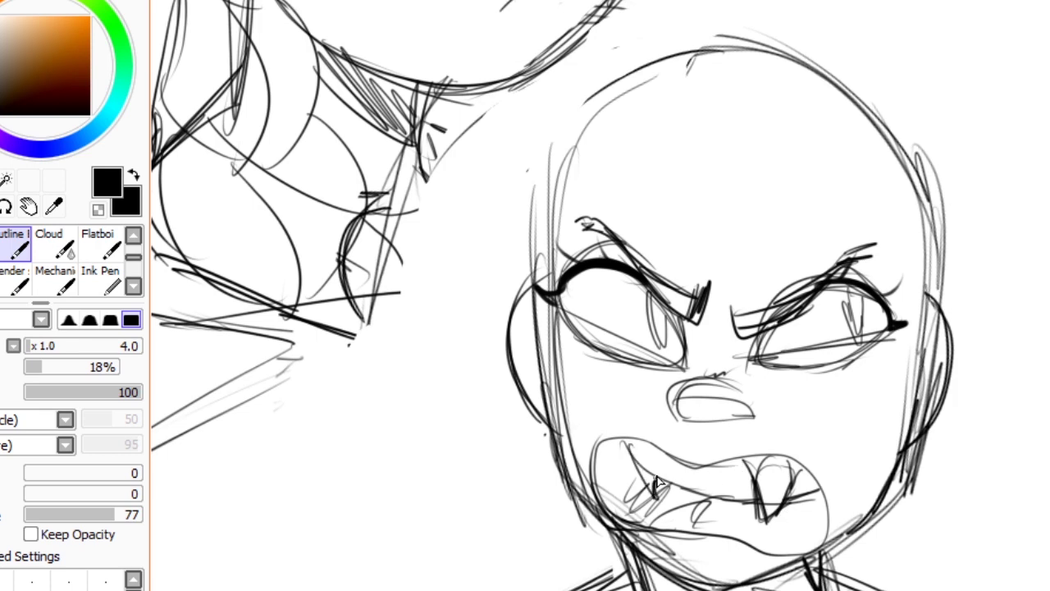
# Erase the oversized fang and rework it as a smaller pointed tooth along the snarling mouth's upper teeth line.
pyautogui.press('e')
pyautogui.moveTo(755, 525); pyautogui.dragTo(766, 495)
pyautogui.press('e')
pyautogui.moveTo(790, 459); pyautogui.dragTo(797, 477)
pyautogui.moveTo(744, 456); pyautogui.dragTo(748, 476)
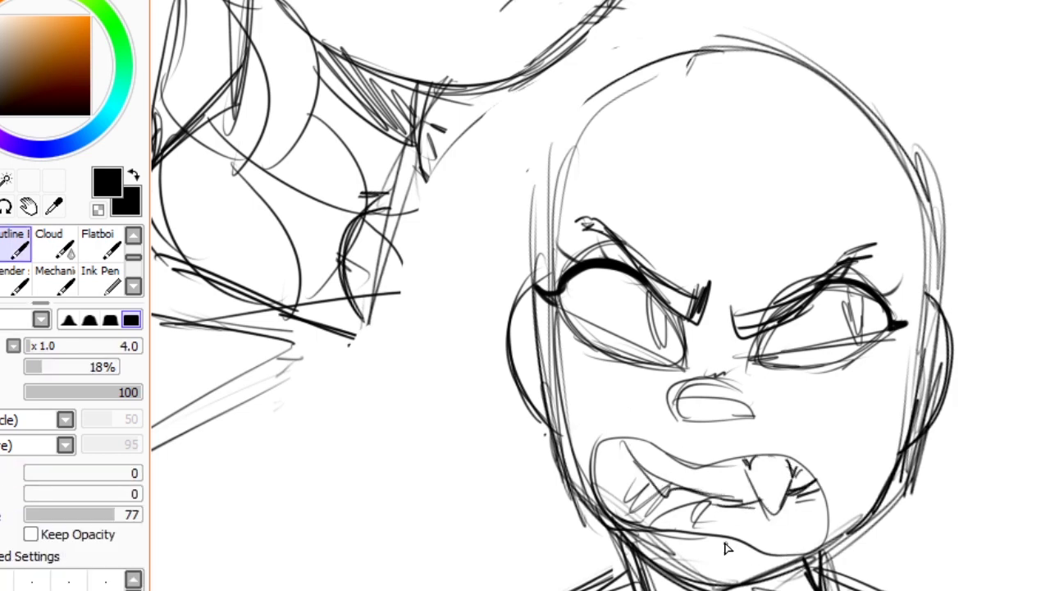
pyautogui.press('e')
pyautogui.moveTo(817, 505); pyautogui.dragTo(763, 498)
pyautogui.press('e')
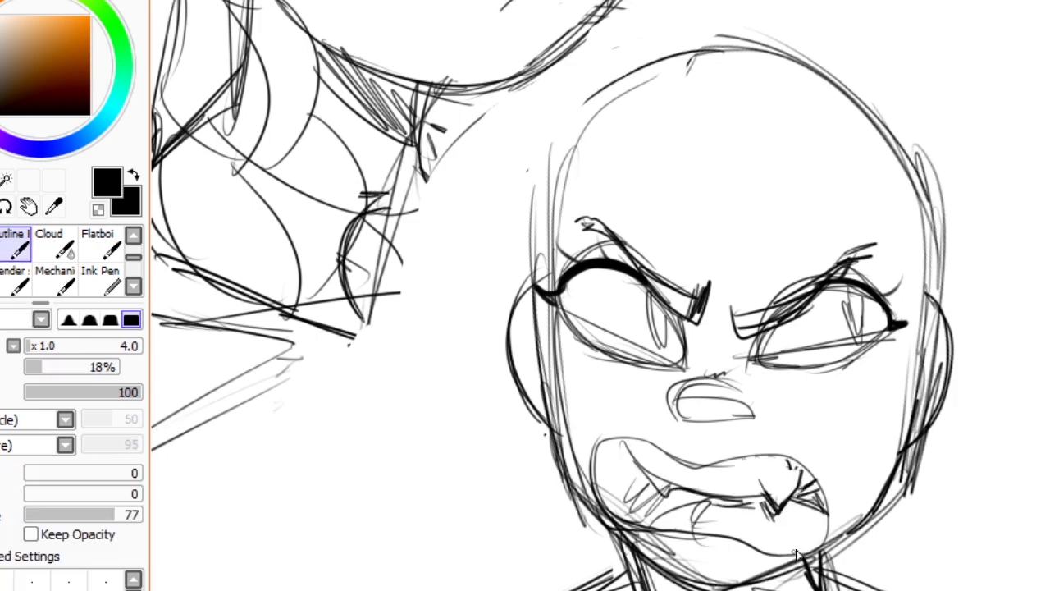
pyautogui.moveTo(788, 460); pyautogui.dragTo(691, 507)
# Sketch the hairline, pointed fringe, wavy side locks and outer hair outline around the snarling face.
pyautogui.moveTo(488, 176); pyautogui.dragTo(821, 215)
pyautogui.moveTo(720, 103); pyautogui.dragTo(730, 292)
pyautogui.moveTo(792, 373); pyautogui.dragTo(747, 447)
pyautogui.moveTo(854, 303); pyautogui.dragTo(792, 460)
pyautogui.moveTo(742, 45)
pyautogui.mouseDown()
pyautogui.moveTo(771, 97)
pyautogui.moveTo(870, 205)
pyautogui.mouseUp()
pyautogui.moveTo(623, 106)
pyautogui.mouseDown()
pyautogui.moveTo(521, 98)
pyautogui.moveTo(459, 337)
pyautogui.mouseUp()
pyautogui.moveTo(386, 197); pyautogui.dragTo(493, 484)
pyautogui.moveTo(385, 172); pyautogui.dragTo(689, 73)
pyautogui.moveTo(476, 366); pyautogui.dragTo(394, 575)
pyautogui.moveTo(870, 411); pyautogui.dragTo(788, 575)
pyautogui.moveTo(853, 250)
pyautogui.mouseDown()
pyautogui.moveTo(860, 395)
pyautogui.moveTo(813, 574)
pyautogui.mouseUp()
pyautogui.moveTo(870, 222); pyautogui.dragTo(861, 320)
pyautogui.moveTo(681, 49); pyautogui.dragTo(583, 74)
pyautogui.moveTo(386, 230); pyautogui.dragTo(400, 320)
# Draw the looping braid over the snarling bust's shoulder and add more hair strands along both sides of the head.
pyautogui.scroll(-2, 443, 443)
pyautogui.moveTo(443, 460); pyautogui.dragTo(582, 538)
pyautogui.moveTo(542, 393); pyautogui.dragTo(500, 484)
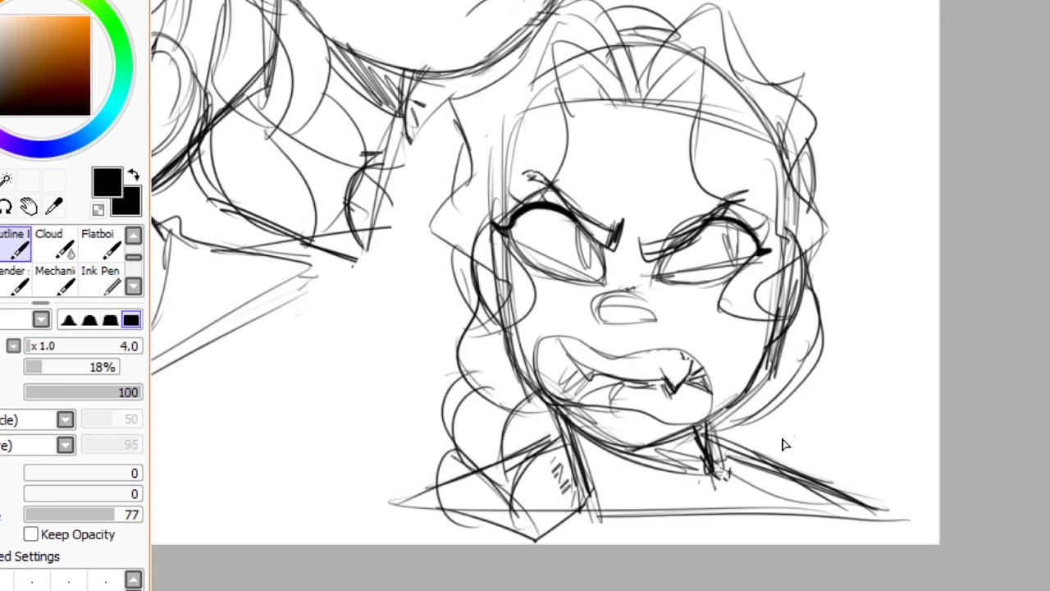
pyautogui.moveTo(721, 409); pyautogui.dragTo(790, 287)
pyautogui.moveTo(778, 272); pyautogui.dragTo(764, 346)
pyautogui.moveTo(743, 107); pyautogui.dragTo(786, 226)
pyautogui.moveTo(537, 113); pyautogui.dragTo(471, 213)
# Hatch the angry eyebrows and add brow creases and cheek freckles to the snarling face.
pyautogui.scroll(3, 460, 246)
pyautogui.moveTo(283, 184); pyautogui.dragTo(427, 250)
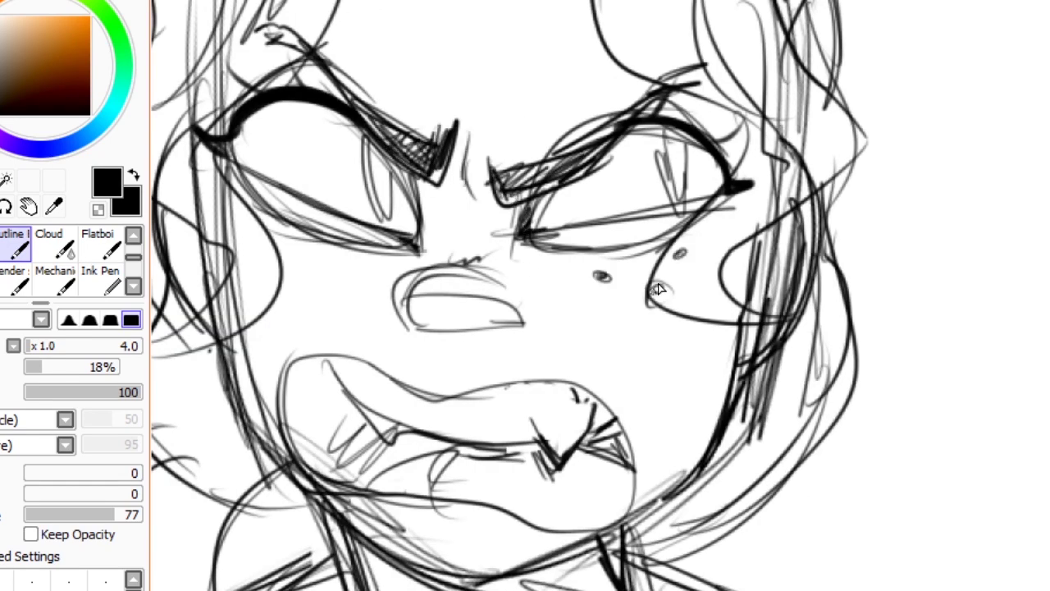
pyautogui.moveTo(454, 281); pyautogui.dragTo(493, 213)
# Sketch the rounded jacket shoulders on both sides of the snarling bust and clean up the neck lines.
pyautogui.scroll(-4, 493, 246)
pyautogui.scroll(4, 293, 544)
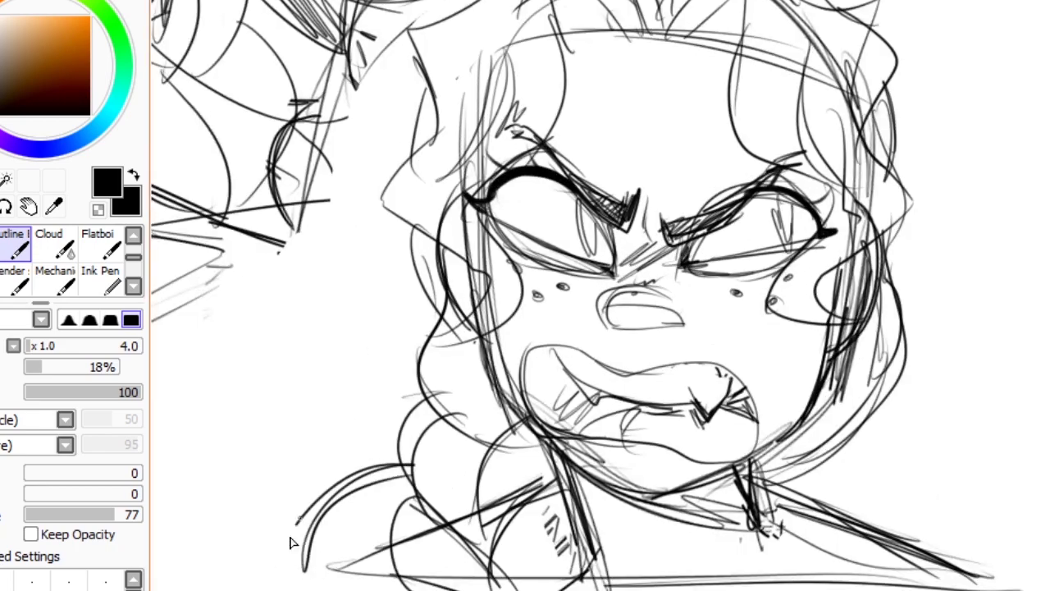
pyautogui.moveTo(292, 544); pyautogui.dragTo(443, 530)
pyautogui.moveTo(853, 461)
pyautogui.mouseDown()
pyautogui.moveTo(932, 577)
pyautogui.moveTo(793, 511)
pyautogui.mouseUp()
pyautogui.press('e')
pyautogui.press('b')
pyautogui.moveTo(837, 435); pyautogui.dragTo(1018, 550)
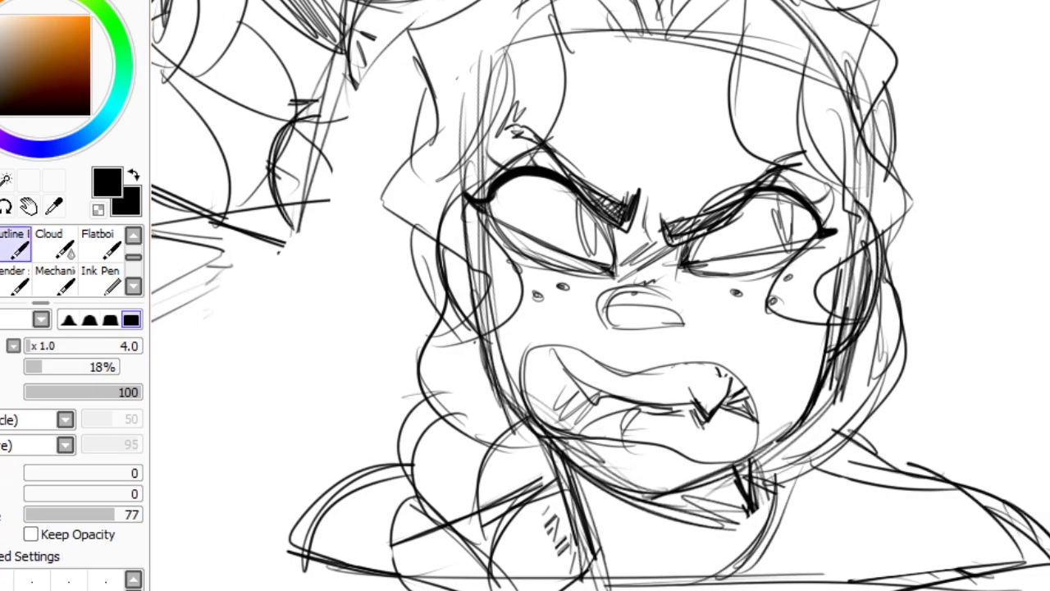
# Resize and reposition the snarling bust with a free transform.
pyautogui.scroll(-3, 738, 411)
pyautogui.moveTo(706, 246)
pyautogui.mouseDown()
pyautogui.moveTo(977, 246)
pyautogui.moveTo(706, 255)
pyautogui.mouseUp()
pyautogui.hotkey('ctrl', 't')
pyautogui.moveTo(943, 443)
pyautogui.mouseDown()
pyautogui.moveTo(895, 475)
pyautogui.moveTo(1043, 492)
pyautogui.mouseUp()
pyautogui.press('Return')
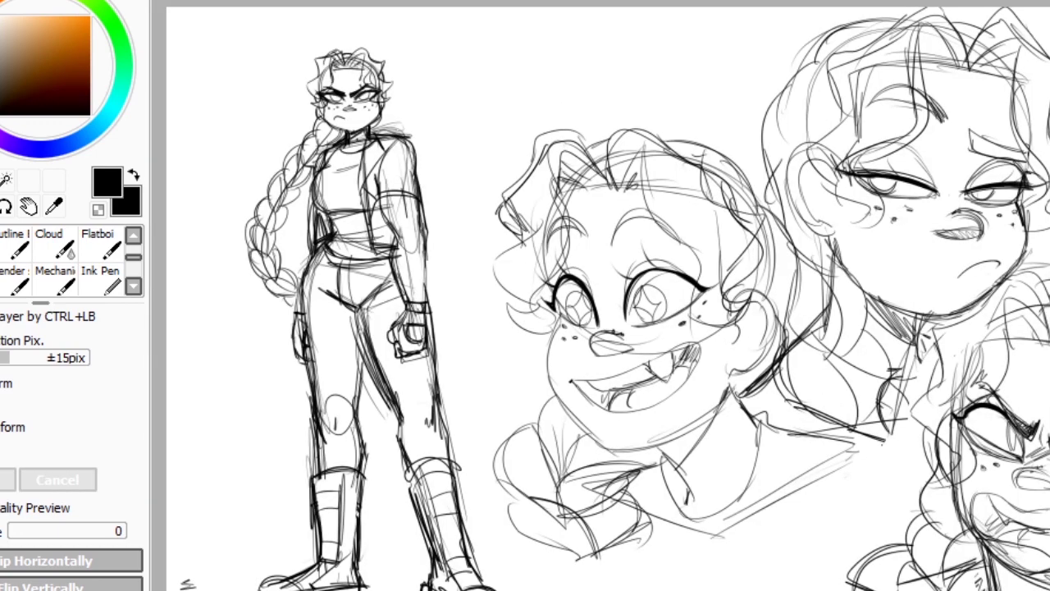
# Ink the jawline, chin and lower ears of the full-body figure's face over the faded sketch.
pyautogui.scroll(5, 349, 107)
pyautogui.press('b')
pyautogui.moveTo(427, 344)
pyautogui.mouseDown()
pyautogui.moveTo(588, 493)
pyautogui.moveTo(706, 453)
pyautogui.mouseUp()
pyautogui.hotkey('ctrl', 'z')
pyautogui.moveTo(588, 493); pyautogui.dragTo(767, 332)
pyautogui.moveTo(427, 346); pyautogui.dragTo(394, 396)
pyautogui.moveTo(763, 349); pyautogui.dragTo(794, 312)
# Ink the full-body figure's heavy slanted eyebrows and the thick outlines of both eyes.
pyautogui.moveTo(416, 274)
pyautogui.mouseDown()
pyautogui.moveTo(552, 304)
pyautogui.moveTo(403, 264)
pyautogui.moveTo(567, 269)
pyautogui.mouseUp()
pyautogui.moveTo(588, 281)
pyautogui.mouseDown()
pyautogui.moveTo(703, 206)
pyautogui.moveTo(664, 257)
pyautogui.moveTo(594, 283)
pyautogui.mouseUp()
pyautogui.moveTo(755, 256); pyautogui.dragTo(613, 312)
pyautogui.moveTo(659, 274); pyautogui.dragTo(764, 250)
# Ink the round irises, the narrow oval nose and the small frowning mouth on the full-body figure's face.
pyautogui.scroll(2, 707, 246)
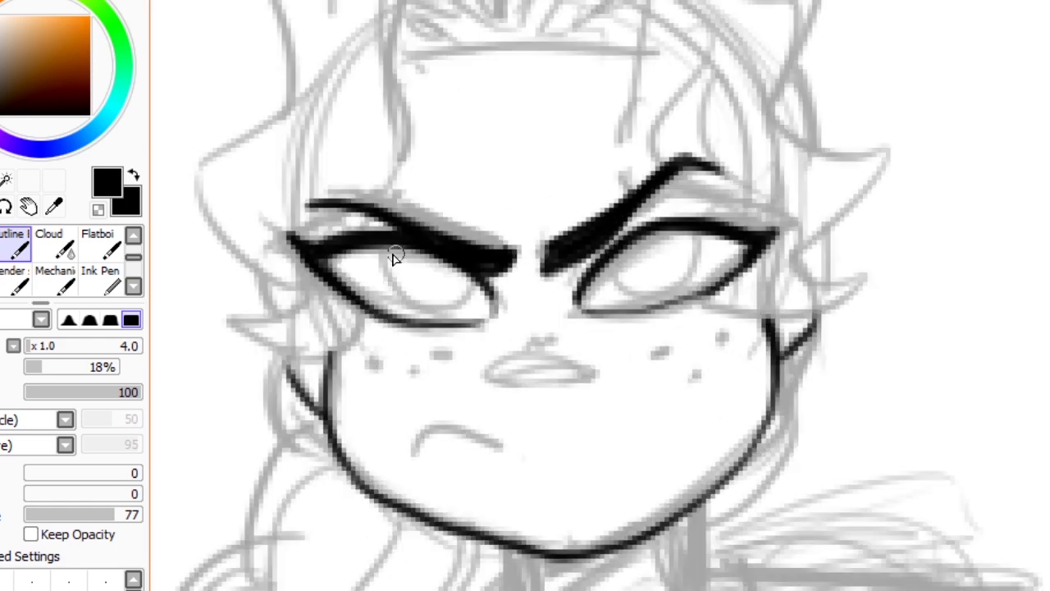
pyautogui.moveTo(390, 258); pyautogui.dragTo(463, 306)
pyautogui.moveTo(611, 266); pyautogui.dragTo(615, 286)
pyautogui.moveTo(661, 234); pyautogui.dragTo(689, 295)
pyautogui.moveTo(488, 373); pyautogui.dragTo(604, 373)
pyautogui.moveTo(415, 450); pyautogui.dragTo(525, 462)
pyautogui.hotkey('ctrl', 'z')
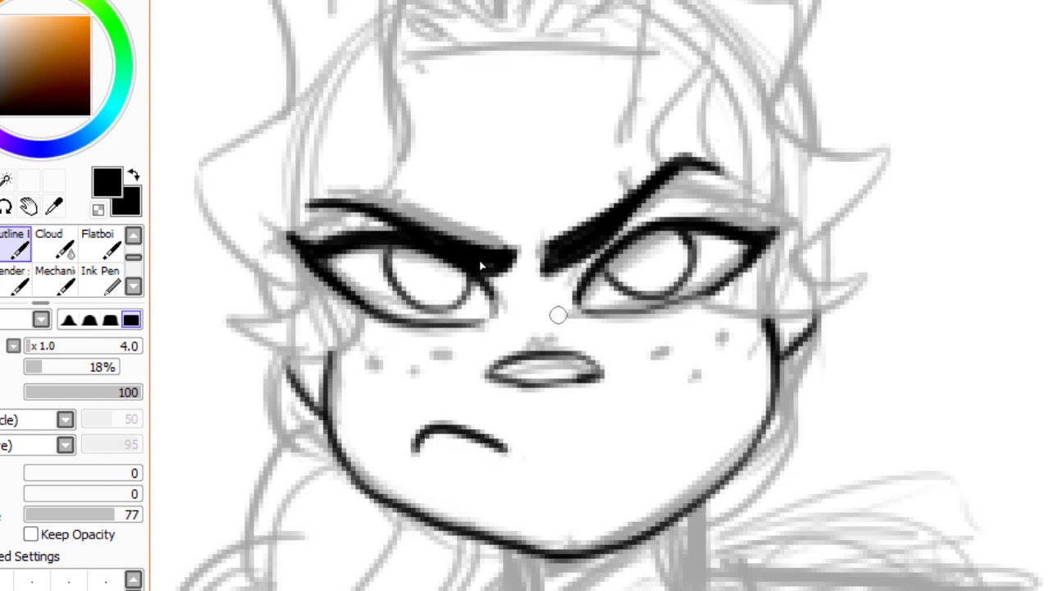
# Ink the full-body figure's wavy hair curls framing the face and the fringe strands meeting at the centre parting.
pyautogui.scroll(-1, 556, 312)
pyautogui.moveTo(512, 123)
pyautogui.mouseDown()
pyautogui.moveTo(575, 59)
pyautogui.moveTo(575, 193)
pyautogui.mouseUp()
pyautogui.moveTo(751, 199); pyautogui.dragTo(706, 320)
pyautogui.moveTo(686, 124); pyautogui.dragTo(722, 191)
pyautogui.moveTo(751, 225)
pyautogui.mouseDown()
pyautogui.moveTo(685, 123)
pyautogui.moveTo(513, 123)
pyautogui.moveTo(377, 247)
pyautogui.mouseUp()
pyautogui.moveTo(361, 304)
pyautogui.mouseDown()
pyautogui.moveTo(287, 324)
pyautogui.moveTo(319, 164)
pyautogui.moveTo(513, 122)
pyautogui.mouseUp()
pyautogui.hotkey('ctrl', 'z')
pyautogui.moveTo(532, 50); pyautogui.dragTo(504, 119)
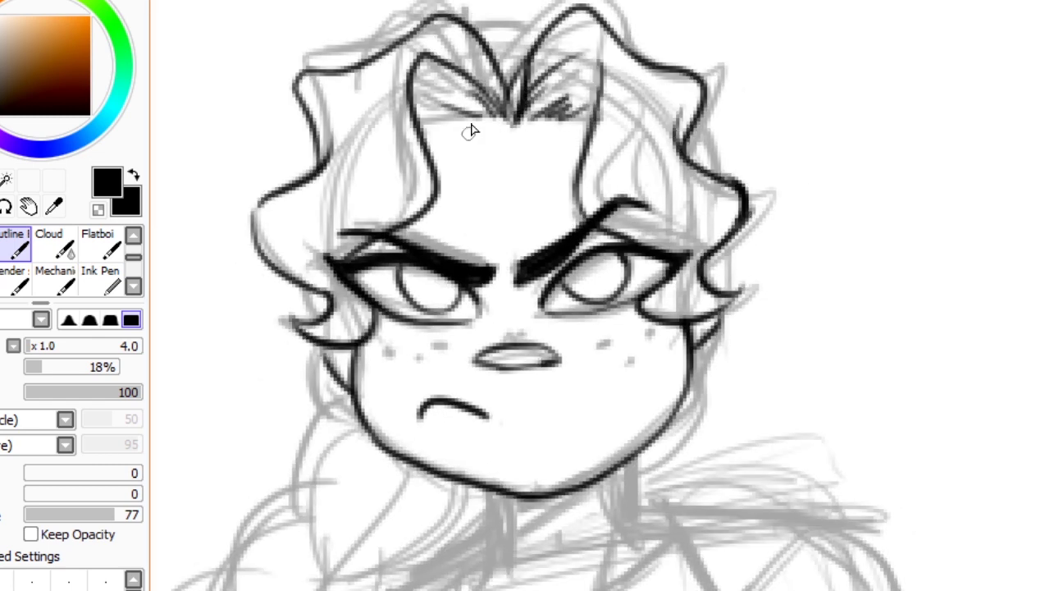
# Ink the full-body figure's neck and fill the shadow under the chin with solid black.
pyautogui.scroll(-1, 82, 271)
pyautogui.click(112, 283)
pyautogui.click(558, 505)
pyautogui.scroll(1, 82, 271)
pyautogui.click(15, 244)
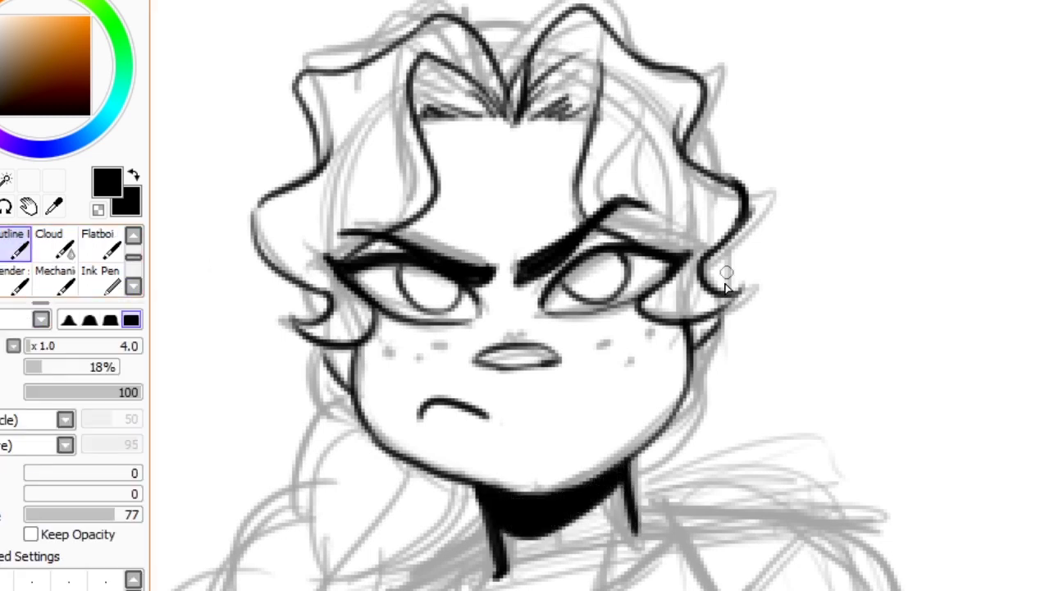
# Ink the hair strands behind the full-body figure's ears and where they gather into the braid.
pyautogui.moveTo(723, 271); pyautogui.dragTo(640, 471)
pyautogui.moveTo(310, 361); pyautogui.dragTo(382, 497)
pyautogui.moveTo(402, 468); pyautogui.dragTo(410, 510)
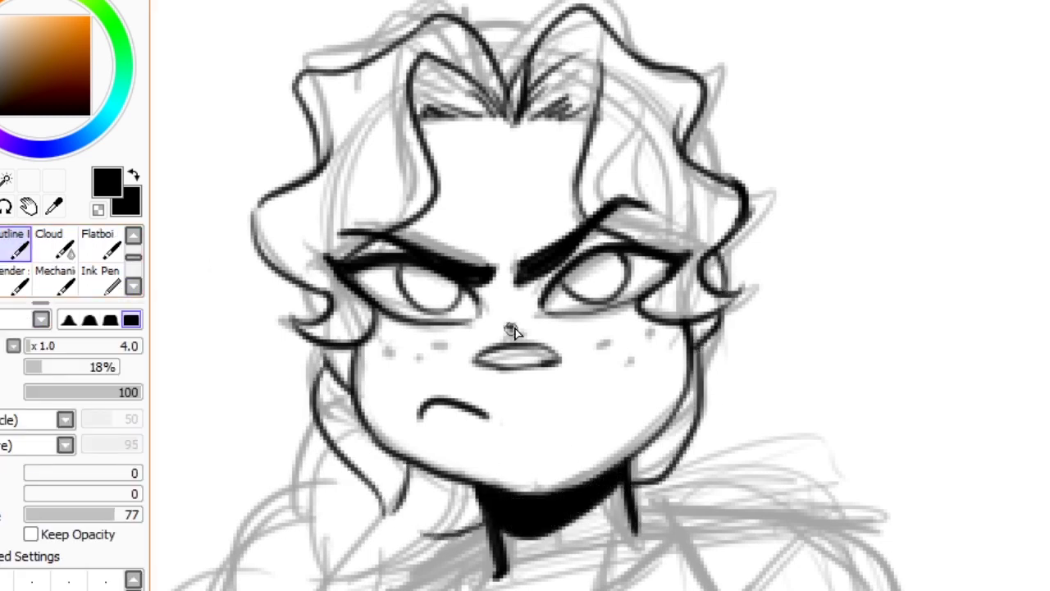
# Ink the full-body figure's far shoulder, jacket edge and the chest outline down to the shirt's lower hem.
pyautogui.scroll(-2, 671, 148)
pyautogui.scroll(-2, 525, 295)
pyautogui.moveTo(575, 271); pyautogui.dragTo(468, 361)
pyautogui.moveTo(480, 296); pyautogui.dragTo(431, 418)
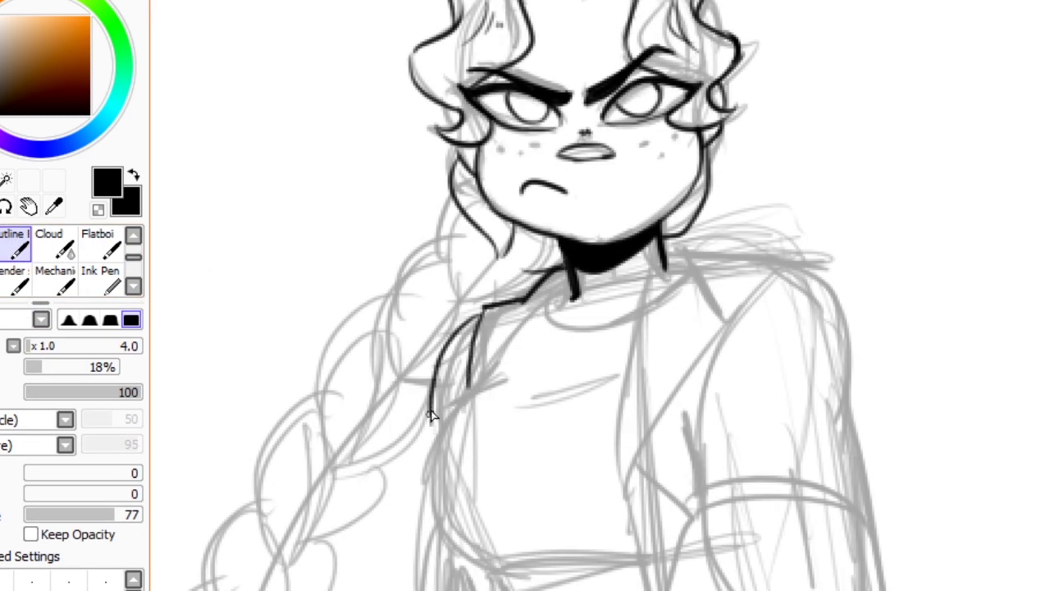
pyautogui.scroll(-3, 494, 340)
pyautogui.hotkey('ctrl', 'z')
pyautogui.moveTo(495, 78)
pyautogui.mouseDown()
pyautogui.moveTo(452, 262)
pyautogui.moveTo(642, 278)
pyautogui.mouseUp()
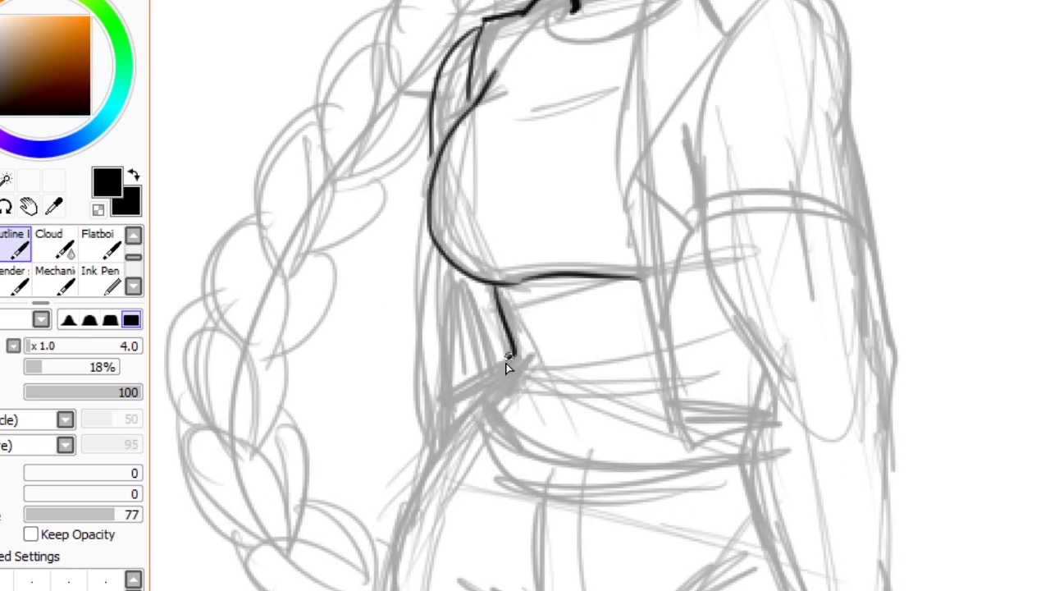
# Ink the full-body figure's waist, curved waistband with its folds, and the outer line of the far arm.
pyautogui.moveTo(508, 361)
pyautogui.mouseDown()
pyautogui.moveTo(556, 488)
pyautogui.moveTo(745, 461)
pyautogui.mouseUp()
pyautogui.moveTo(432, 151); pyautogui.dragTo(379, 588)
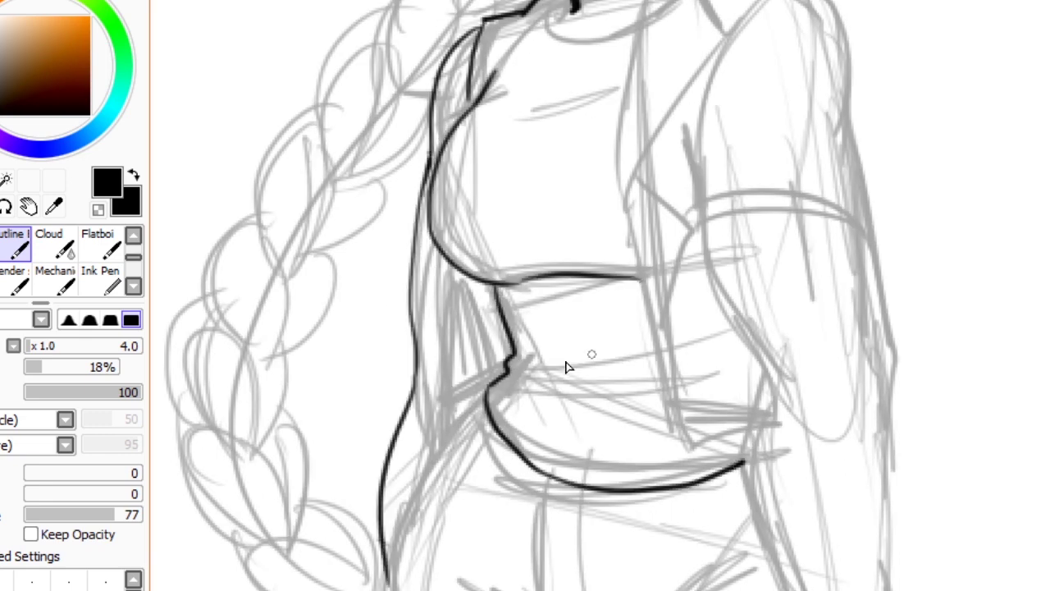
pyautogui.moveTo(511, 383); pyautogui.dragTo(643, 467)
pyautogui.moveTo(501, 362)
pyautogui.mouseDown()
pyautogui.moveTo(643, 349)
pyautogui.moveTo(525, 371)
pyautogui.mouseUp()
pyautogui.hotkey('ctrl', 'z')
pyautogui.scroll(-2, 481, 402)
pyautogui.scroll(1, 413, 258)
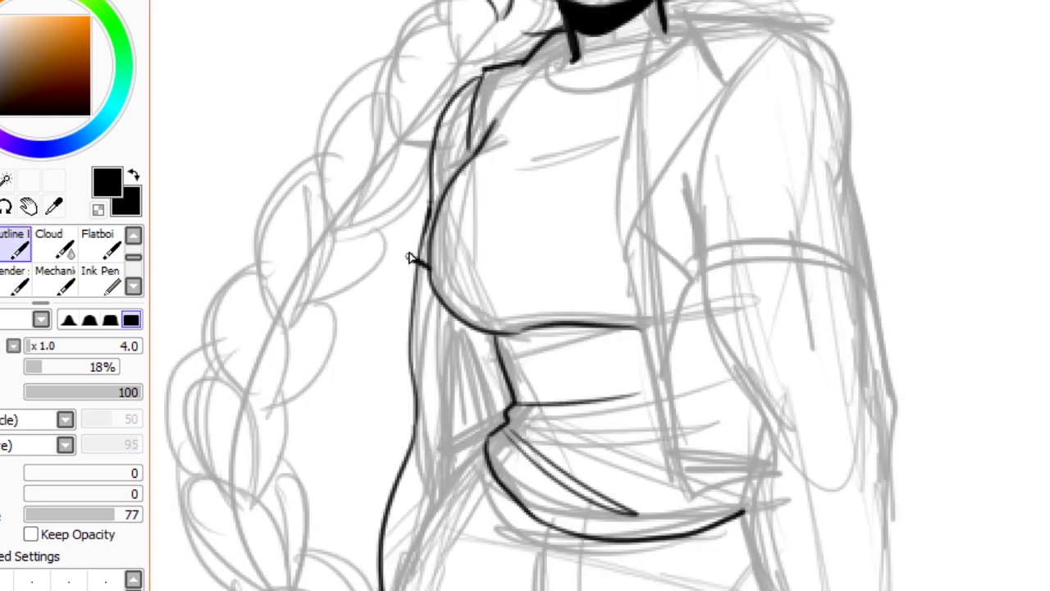
# Ink the open jacket's front edge, hem, pointed lapels and collar up to the near shoulder.
pyautogui.moveTo(755, 473); pyautogui.dragTo(655, 480)
pyautogui.moveTo(655, 480); pyautogui.dragTo(628, 196)
pyautogui.hotkey('ctrl', 'z')
pyautogui.moveTo(669, 18)
pyautogui.mouseDown()
pyautogui.moveTo(653, 479)
pyautogui.moveTo(691, 328)
pyautogui.mouseUp()
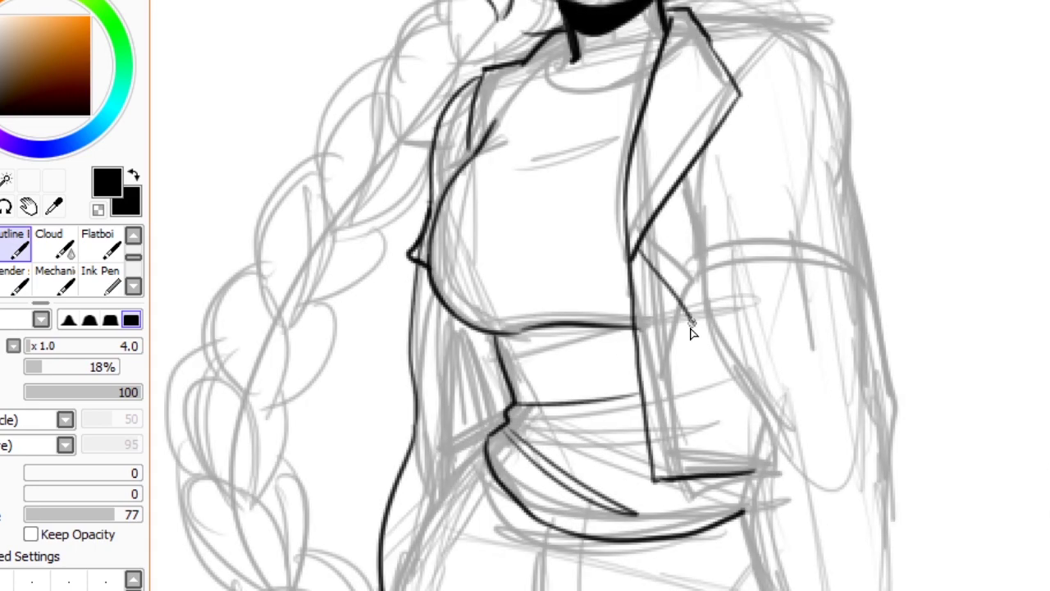
pyautogui.moveTo(736, 92); pyautogui.dragTo(824, 18)
pyautogui.moveTo(691, 8); pyautogui.dragTo(821, 19)
pyautogui.scroll(3, 553, 74)
pyautogui.moveTo(571, 233); pyautogui.dragTo(477, 310)
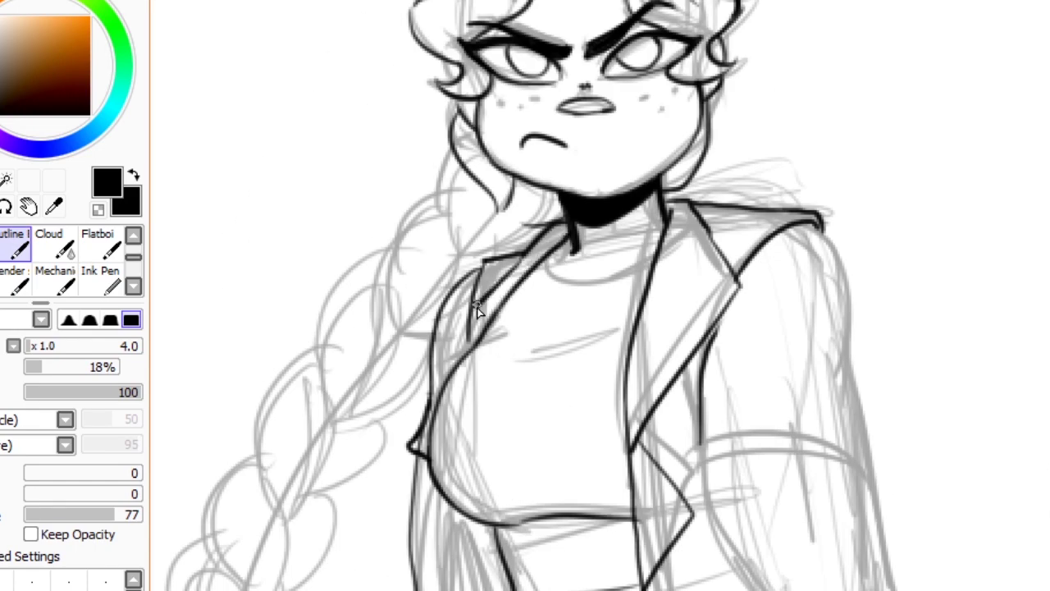
# Ink the jacket's near short sleeve with its curved hem and a shoulder crease.
pyautogui.scroll(-4, 742, 213)
pyautogui.moveTo(697, 235)
pyautogui.mouseDown()
pyautogui.moveTo(861, 136)
pyautogui.moveTo(854, 246)
pyautogui.mouseUp()
pyautogui.scroll(2, 861, 136)
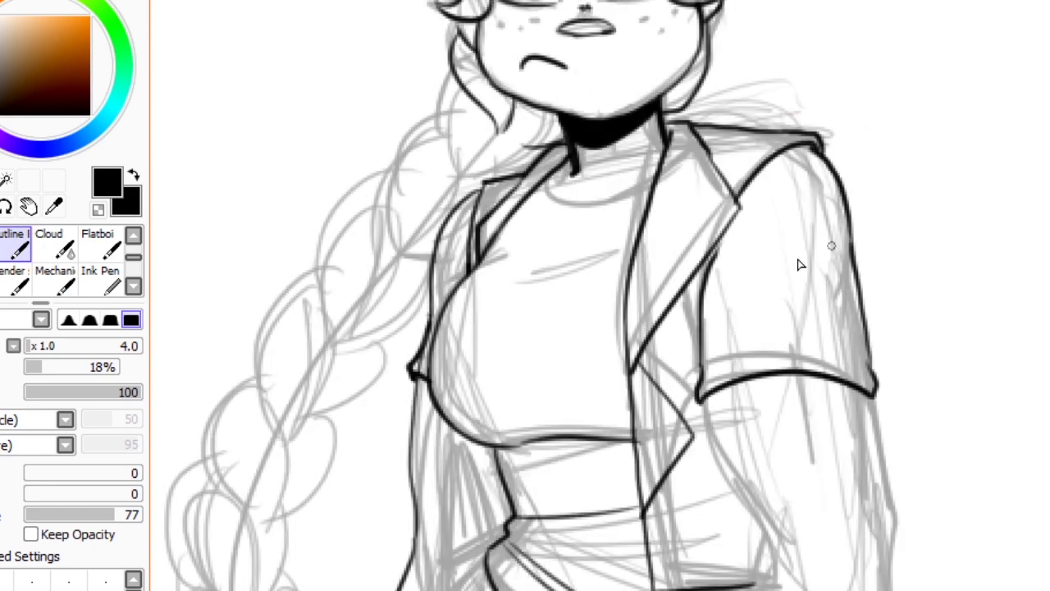
pyautogui.moveTo(819, 185); pyautogui.dragTo(707, 271)
# Ink both sides of the full-body figure's near arm from the sleeve hem to the wrist.
pyautogui.scroll(-1, 707, 271)
pyautogui.scroll(-4, 706, 271)
pyautogui.moveTo(710, 185); pyautogui.dragTo(820, 579)
pyautogui.moveTo(892, 575)
pyautogui.mouseDown()
pyautogui.moveTo(895, 283)
pyautogui.moveTo(871, 169)
pyautogui.mouseUp()
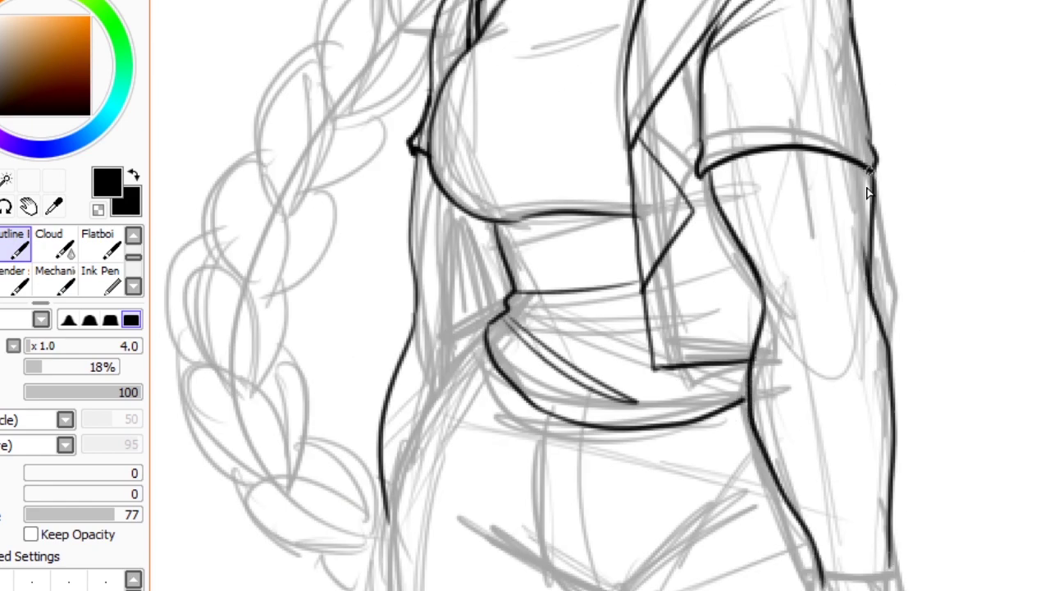
# Ink the far trouser leg from the hip past the knee to the boot top, including its inner thigh line.
pyautogui.scroll(-5, 808, 289)
pyautogui.scroll(5, 345, 271)
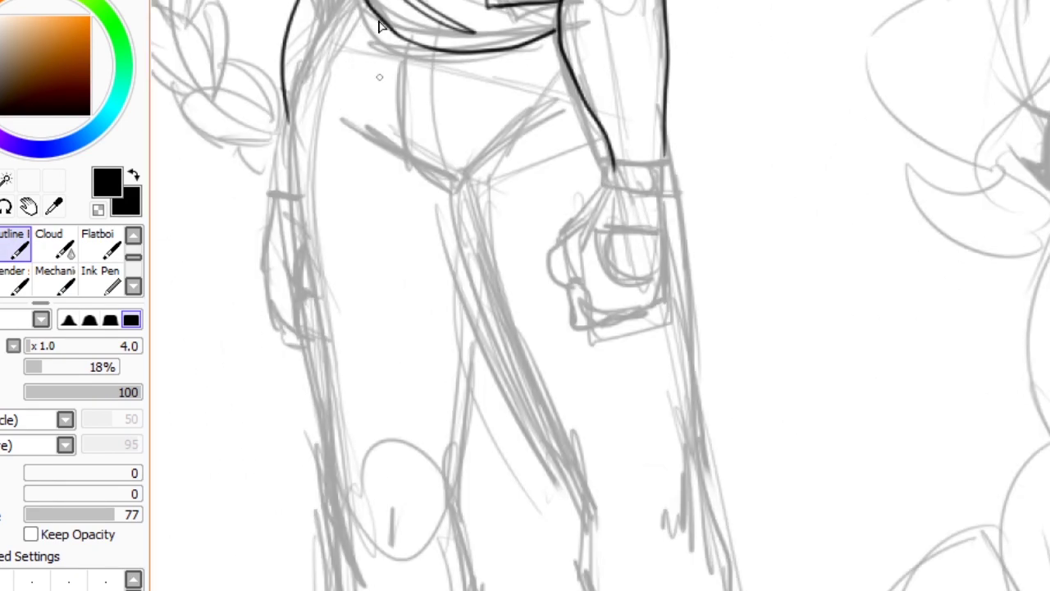
pyautogui.moveTo(346, 4); pyautogui.dragTo(303, 237)
pyautogui.moveTo(310, 273)
pyautogui.mouseDown()
pyautogui.moveTo(547, 133)
pyautogui.moveTo(611, 476)
pyautogui.moveTo(726, 570)
pyautogui.moveTo(711, 397)
pyautogui.mouseUp()
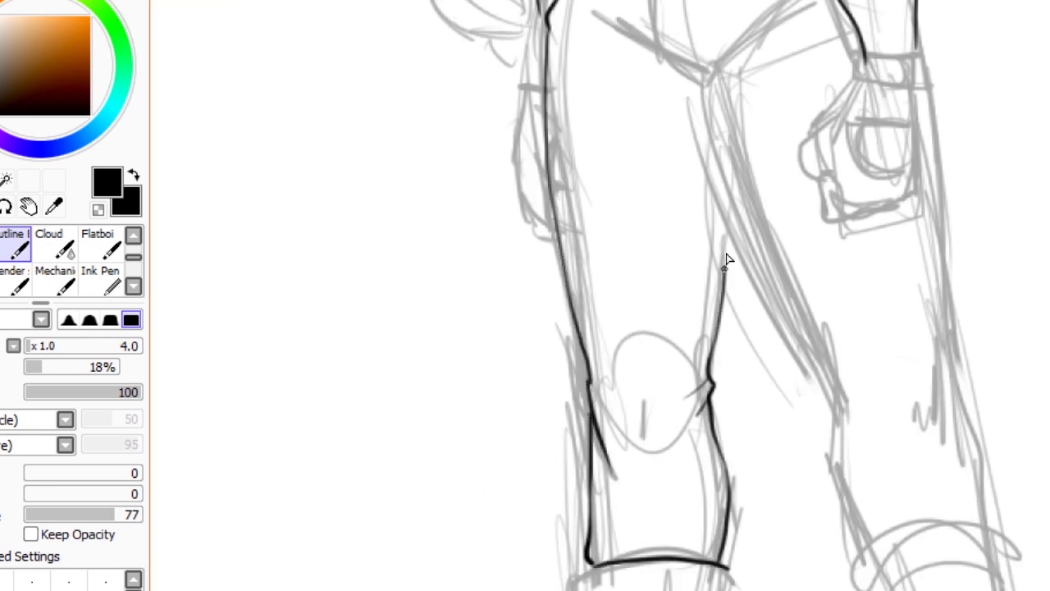
pyautogui.moveTo(726, 261); pyautogui.dragTo(728, 165)
# Ink the inner and outer contours of the near trouser leg from the crotch and hip to the boot top.
pyautogui.moveTo(708, 77)
pyautogui.mouseDown()
pyautogui.moveTo(825, 387)
pyautogui.moveTo(856, 438)
pyautogui.moveTo(841, 543)
pyautogui.mouseUp()
pyautogui.hotkey('ctrl', 'z')
pyautogui.moveTo(936, 336); pyautogui.dragTo(985, 535)
pyautogui.moveTo(927, 90); pyautogui.dragTo(944, 366)
pyautogui.moveTo(944, 366)
pyautogui.mouseDown()
pyautogui.moveTo(946, 517)
pyautogui.moveTo(915, 191)
pyautogui.mouseUp()
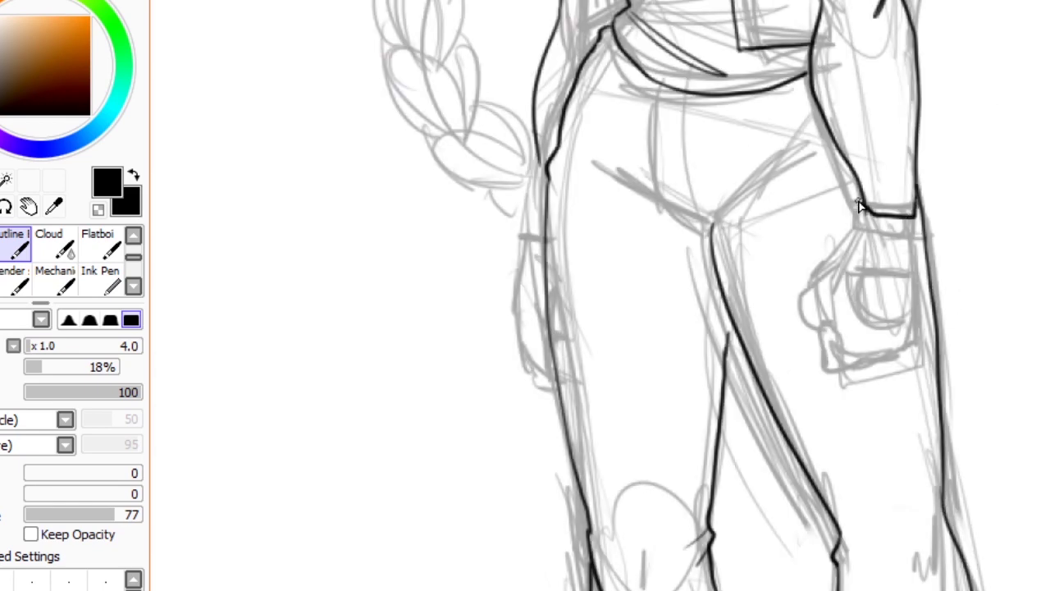
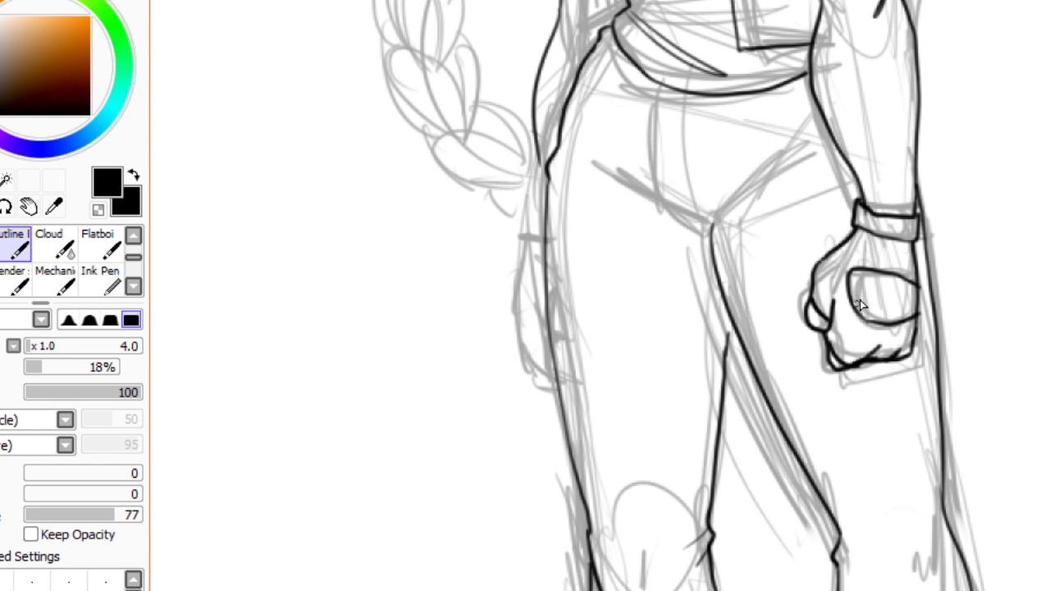
# Ink the far hand with its wristband, and the trousers' hip creases, fly and belt loops.
pyautogui.scroll(2, 862, 326)
pyautogui.moveTo(545, 261); pyautogui.dragTo(538, 316)
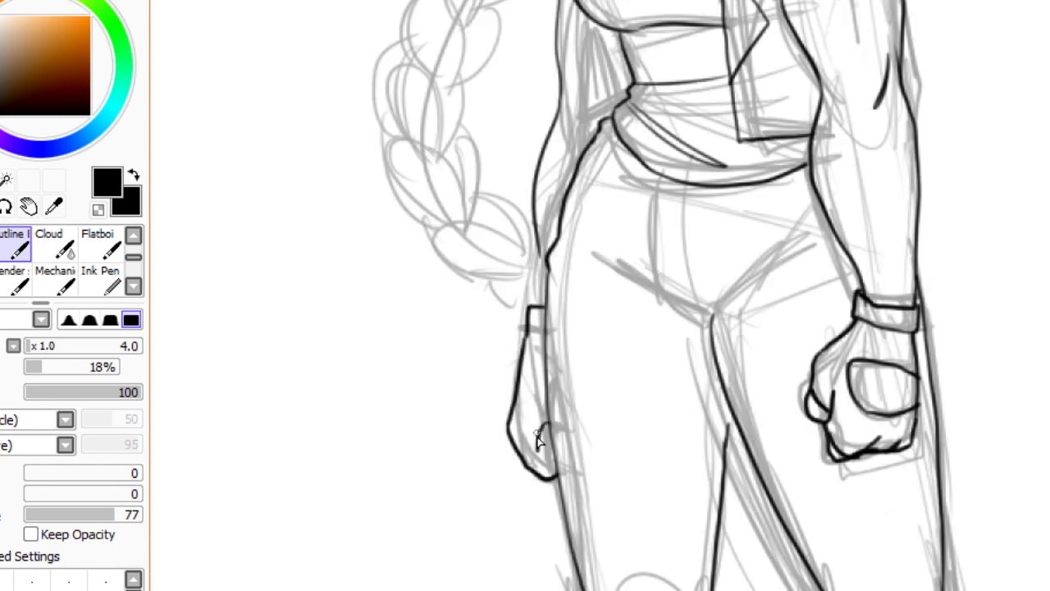
pyautogui.moveTo(723, 311); pyautogui.dragTo(788, 227)
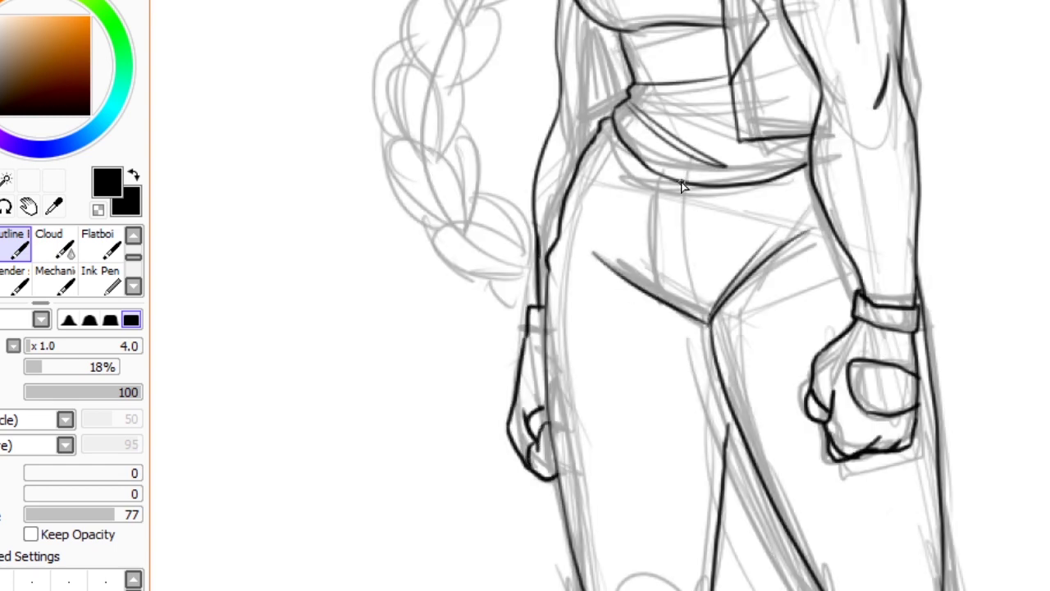
pyautogui.moveTo(697, 318); pyautogui.dragTo(683, 179)
pyautogui.moveTo(654, 177); pyautogui.dragTo(659, 300)
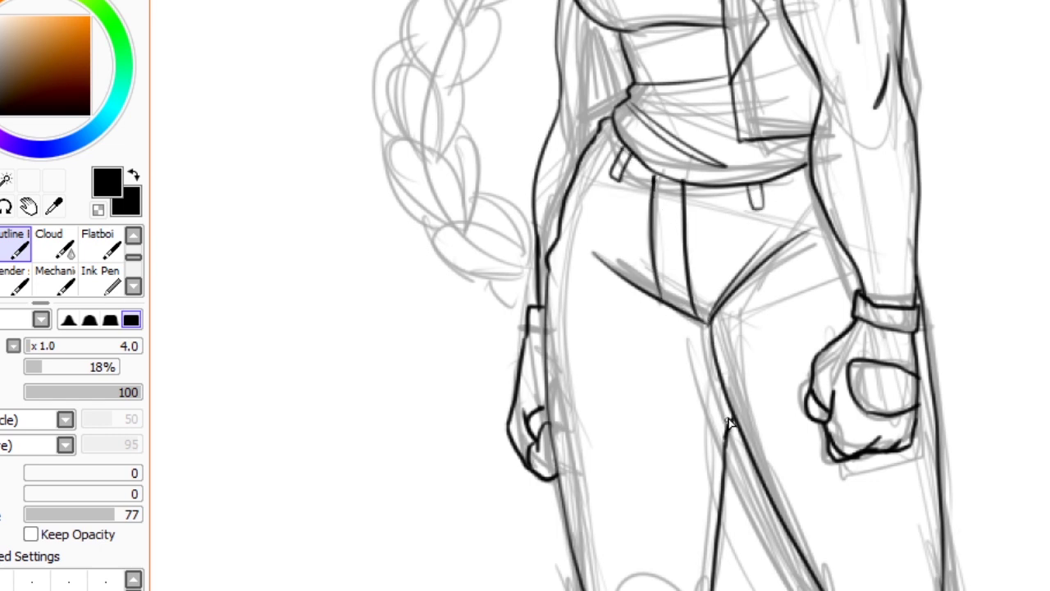
# Ink the trousers' inner leg seams and the small creases around the knees.
pyautogui.moveTo(710, 327); pyautogui.dragTo(696, 589)
pyautogui.scroll(-5, 821, 369)
pyautogui.moveTo(708, 522); pyautogui.dragTo(703, 579)
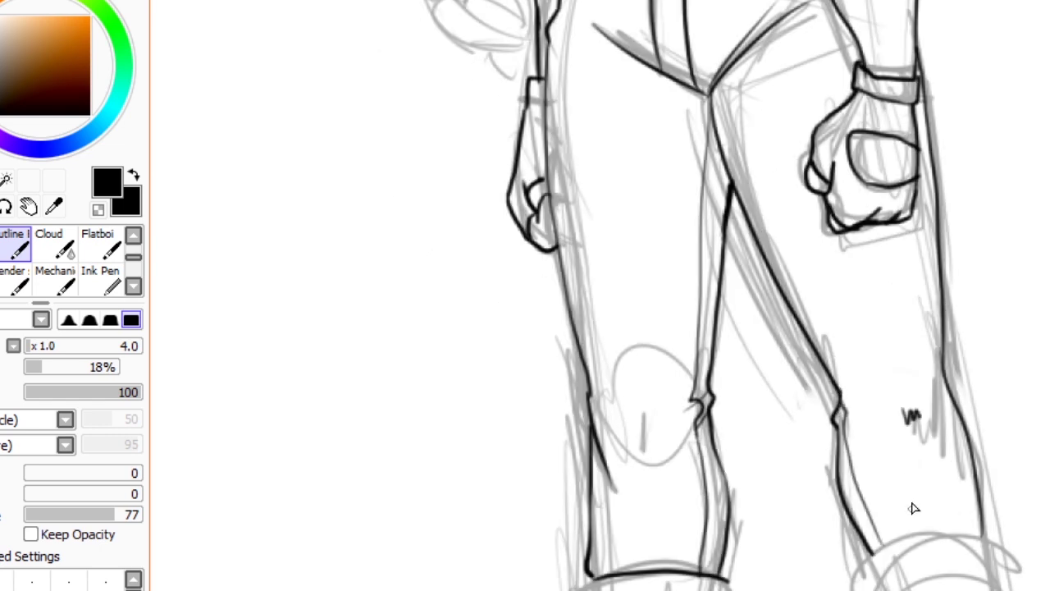
# Ink the far boot's outline, chunky sole, toe cap and banded front panel.
pyautogui.scroll(-8, 915, 509)
pyautogui.moveTo(613, 444)
pyautogui.mouseDown()
pyautogui.moveTo(444, 515)
pyautogui.moveTo(416, 585)
pyautogui.mouseUp()
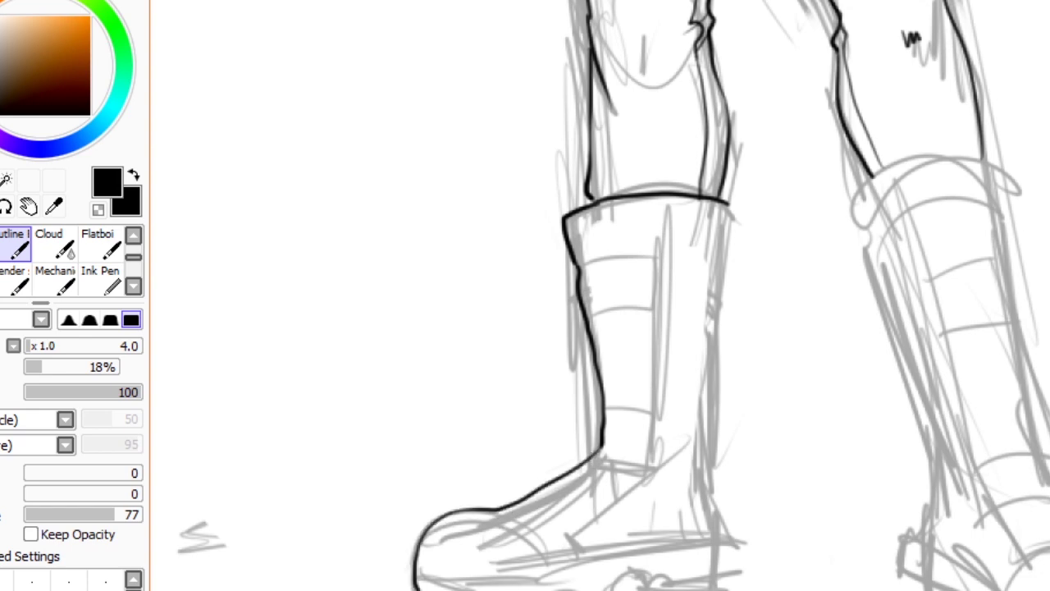
pyautogui.moveTo(720, 552); pyautogui.dragTo(726, 258)
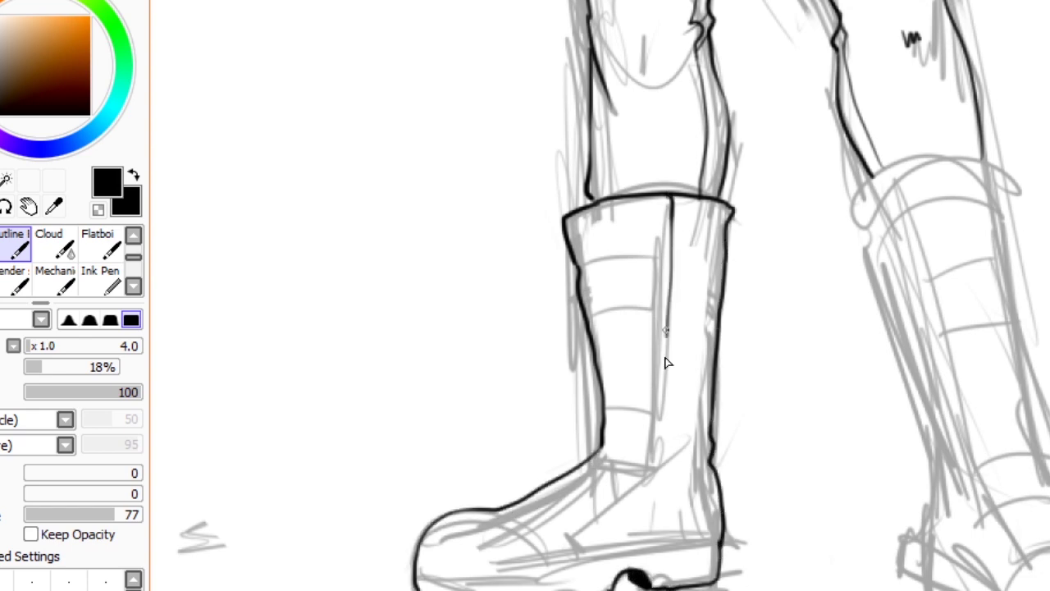
pyautogui.moveTo(668, 328); pyautogui.dragTo(533, 537)
pyautogui.moveTo(427, 577); pyautogui.dragTo(721, 543)
pyautogui.moveTo(543, 538); pyautogui.dragTo(546, 579)
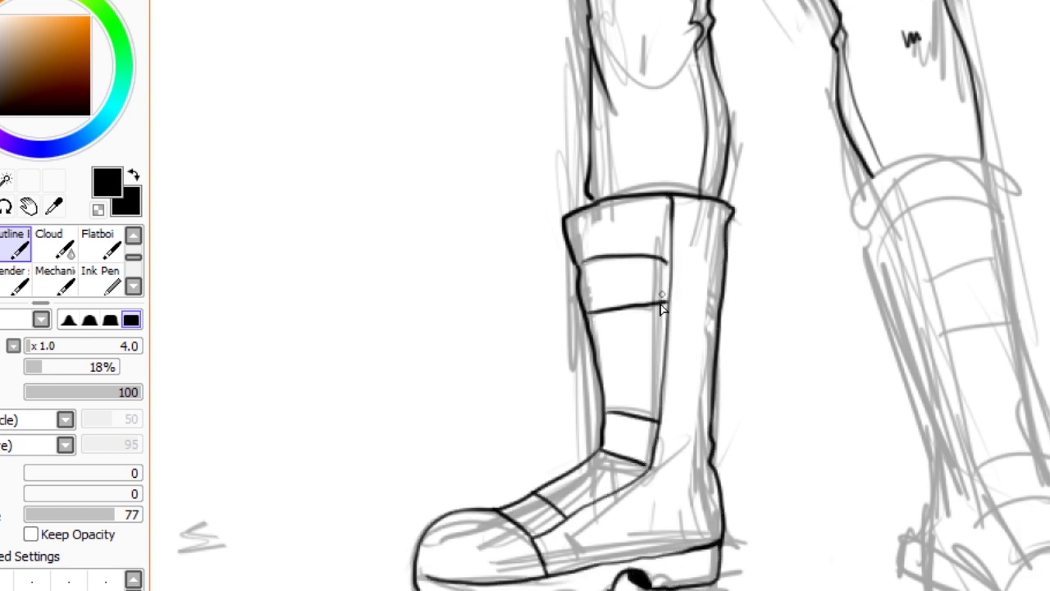
# Ink the near boot's cuff, shaft and toe outline, and the side edge of its front panel.
pyautogui.moveTo(715, 514); pyautogui.dragTo(469, 514)
pyautogui.moveTo(642, 164)
pyautogui.mouseDown()
pyautogui.moveTo(771, 174)
pyautogui.moveTo(790, 442)
pyautogui.mouseUp()
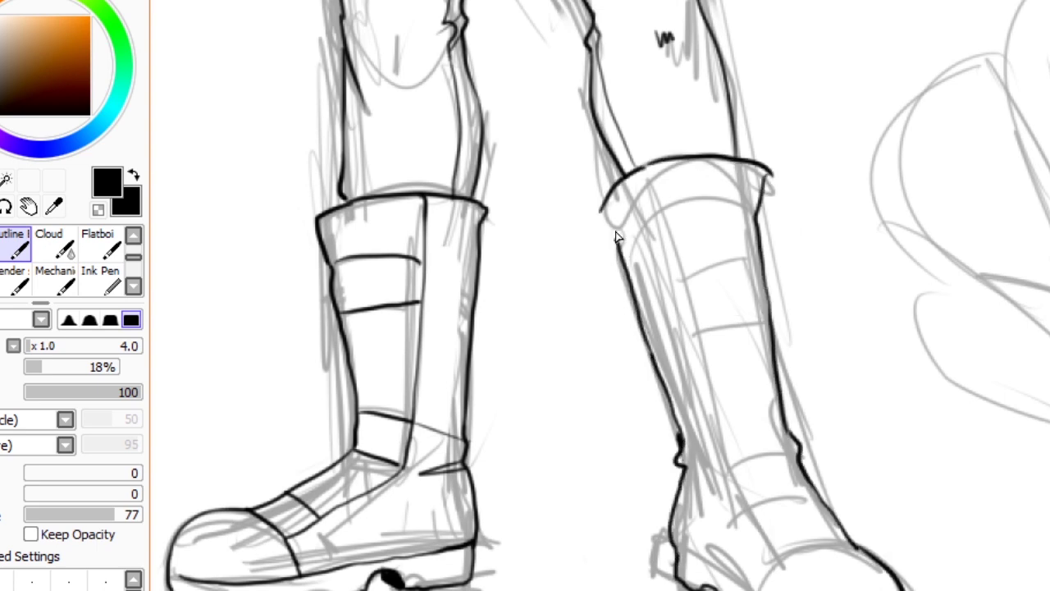
pyautogui.moveTo(651, 165); pyautogui.dragTo(730, 488)
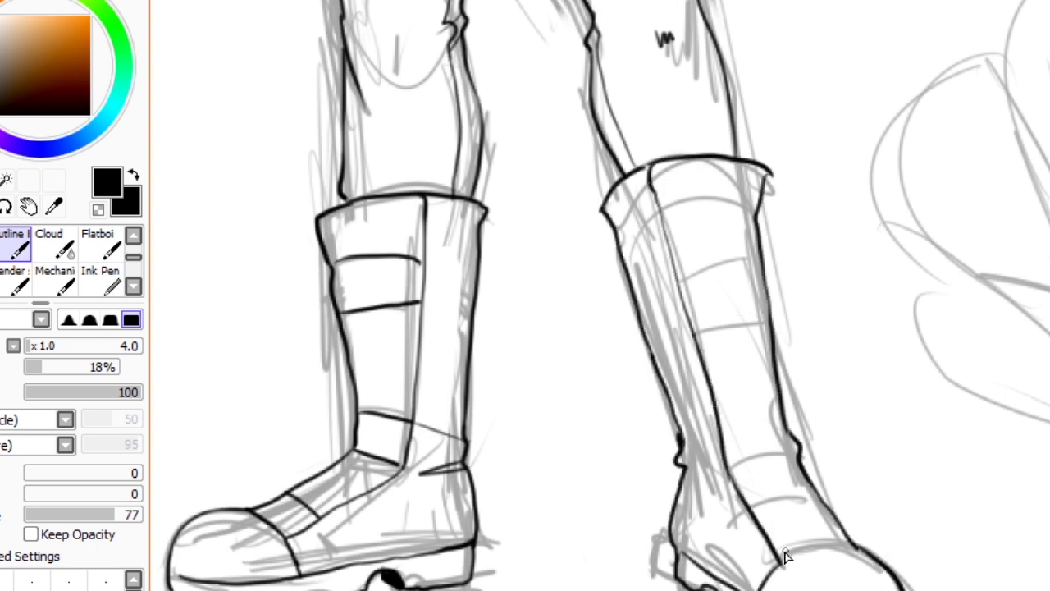
# Ink the horizontal bands across the near boot's front panel, redrawing the upper two.
pyautogui.moveTo(714, 394); pyautogui.dragTo(776, 384)
pyautogui.moveTo(673, 248); pyautogui.dragTo(760, 243)
pyautogui.moveTo(662, 207); pyautogui.dragTo(745, 218)
pyautogui.hotkey('ctrl', 'z')
pyautogui.hotkey('ctrl', 'z')
pyautogui.moveTo(662, 207); pyautogui.dragTo(757, 212)
pyautogui.moveTo(673, 248); pyautogui.dragTo(760, 243)
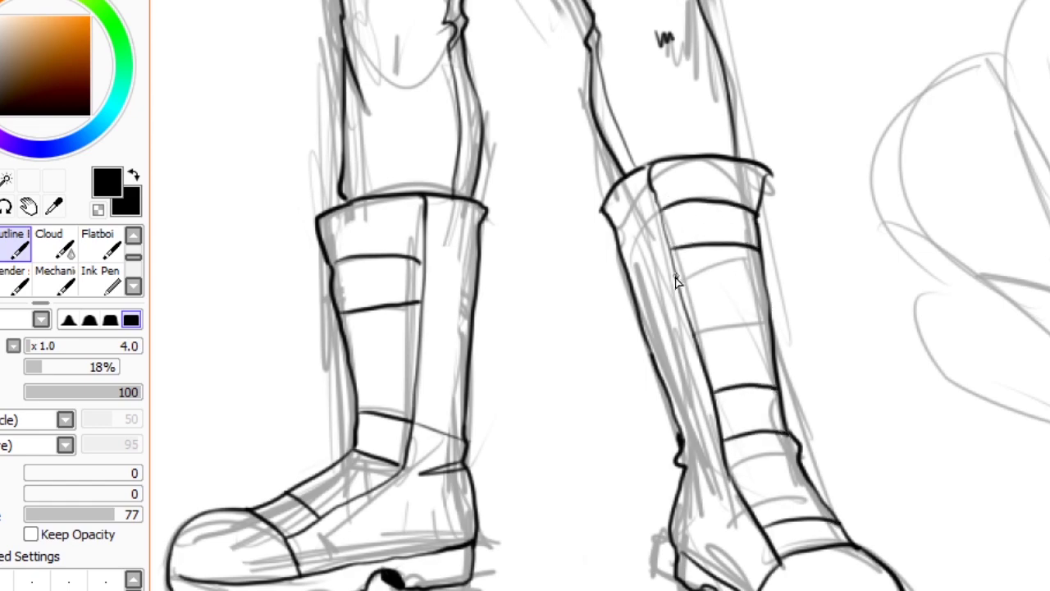
# Ink the full-body figure's long braid segment by segment, with strand lines inside each lobe.
pyautogui.moveTo(601, 136); pyautogui.dragTo(636, 351)
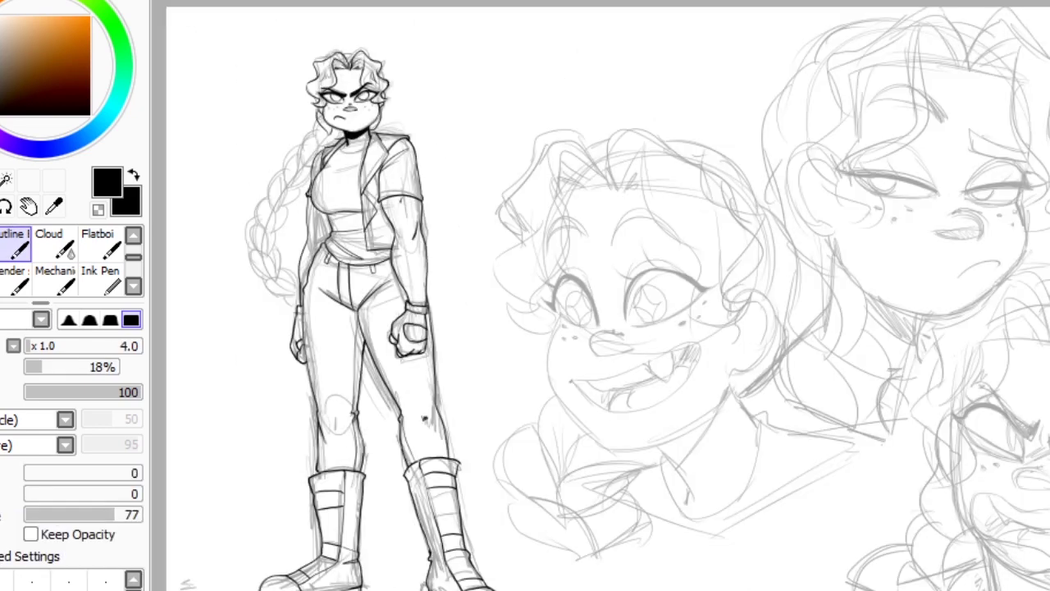
pyautogui.scroll(3, 588, 167)
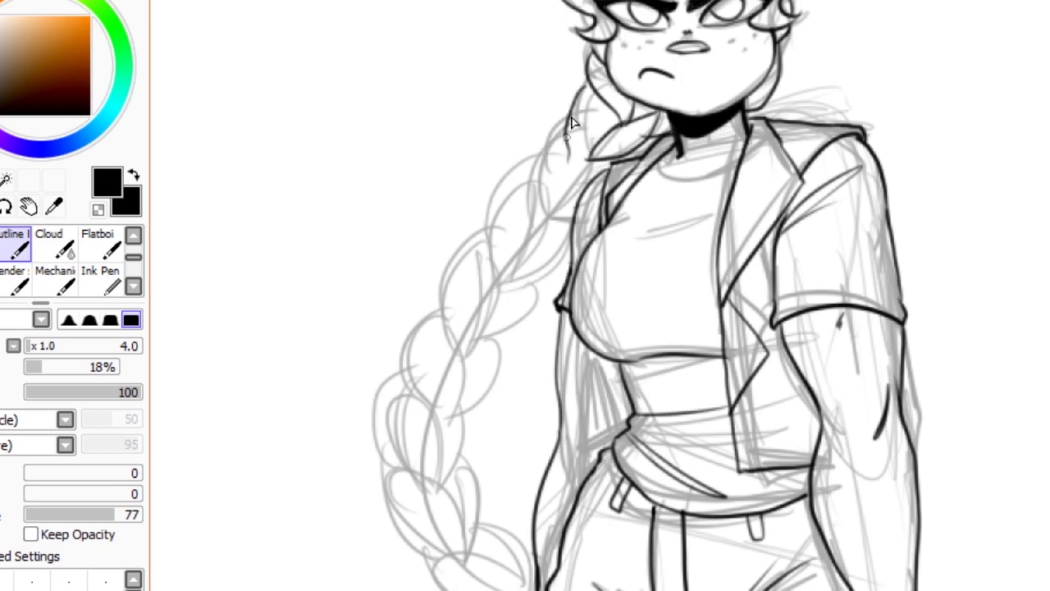
pyautogui.moveTo(587, 81); pyautogui.dragTo(544, 227)
pyautogui.moveTo(529, 158)
pyautogui.mouseDown()
pyautogui.moveTo(534, 238)
pyautogui.moveTo(453, 330)
pyautogui.mouseUp()
pyautogui.moveTo(454, 330); pyautogui.dragTo(465, 341)
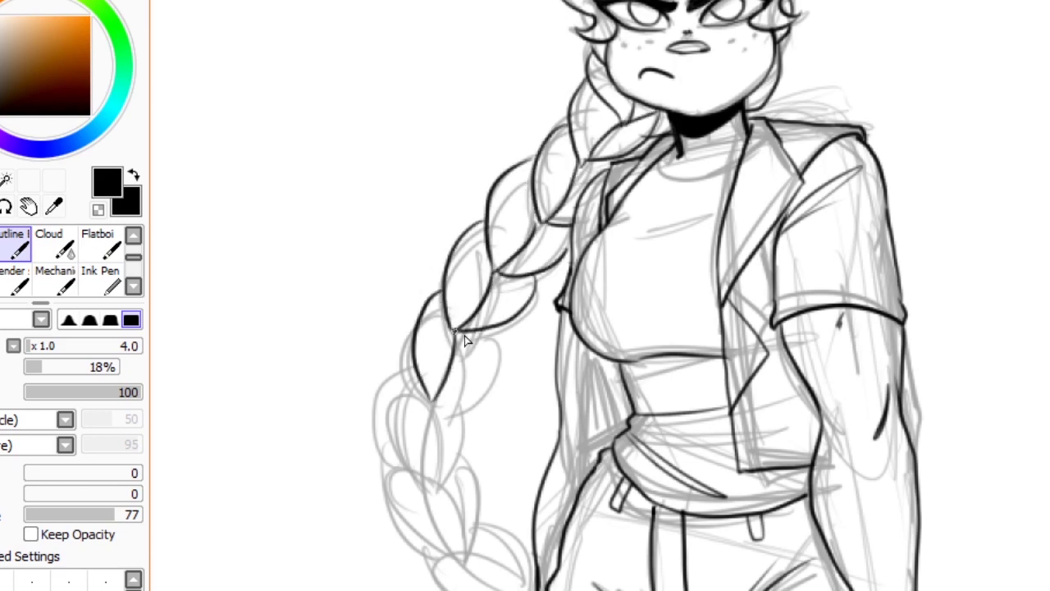
pyautogui.moveTo(431, 404); pyautogui.dragTo(443, 551)
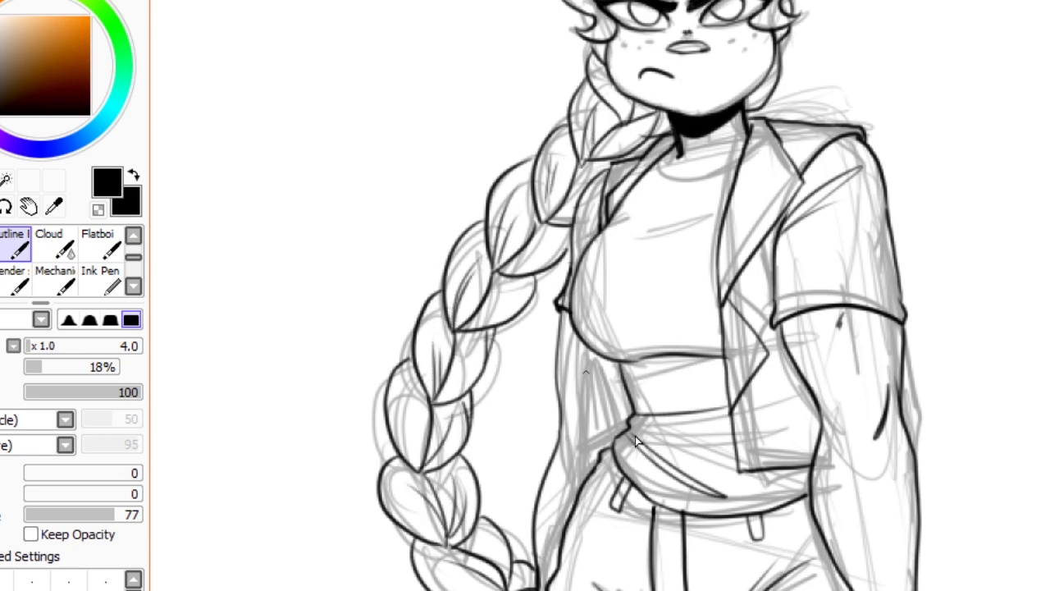
# Ink the smiling bust's cheek, rounded jawline and ear over the sketch.
pyautogui.scroll(-5, 636, 442)
pyautogui.scroll(5, 469, 235)
pyautogui.moveTo(423, 172); pyautogui.dragTo(435, 207)
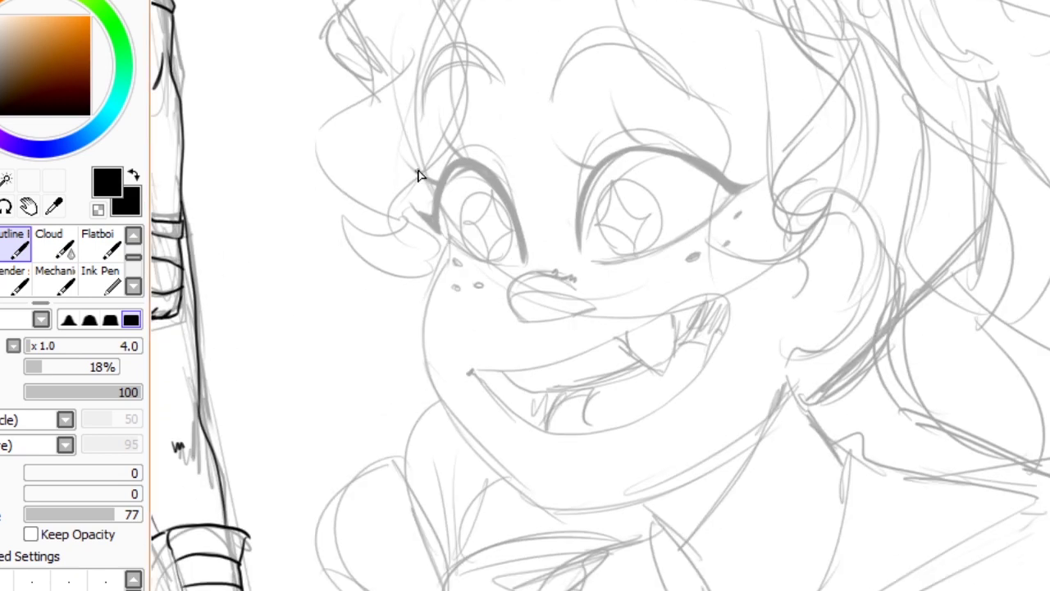
pyautogui.moveTo(448, 256)
pyautogui.mouseDown()
pyautogui.moveTo(552, 511)
pyautogui.moveTo(792, 355)
pyautogui.mouseUp()
pyautogui.scroll(3, 651, 462)
pyautogui.moveTo(665, 472); pyautogui.dragTo(612, 246)
pyautogui.moveTo(590, 336); pyautogui.dragTo(591, 394)
# Ink the smiling bust's wavy fringe strands sweeping from the parting down beside the eyes.
pyautogui.scroll(3, 383, 144)
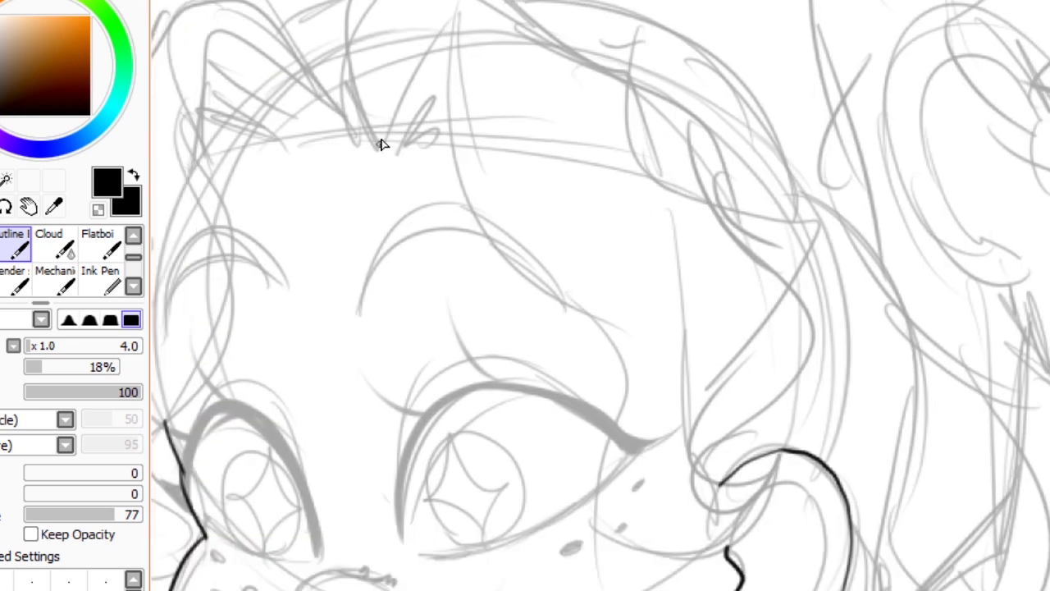
pyautogui.moveTo(383, 145)
pyautogui.mouseDown()
pyautogui.moveTo(629, 394)
pyautogui.moveTo(766, 472)
pyautogui.moveTo(698, 222)
pyautogui.moveTo(566, 53)
pyautogui.mouseUp()
pyautogui.moveTo(566, 52)
pyautogui.mouseDown()
pyautogui.moveTo(563, 168)
pyautogui.moveTo(445, 258)
pyautogui.moveTo(383, 276)
pyautogui.moveTo(732, 271)
pyautogui.mouseUp()
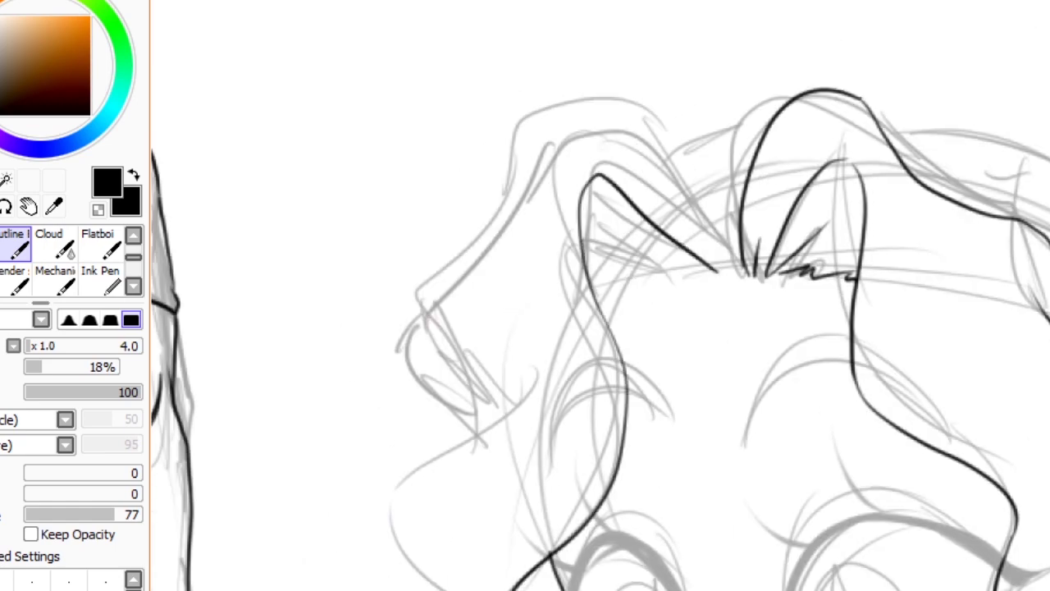
# Ink the smiling bust's outer side curls, the hairline tufts at the parting and the crown contour.
pyautogui.scroll(-3, 386, 533)
pyautogui.moveTo(385, 534); pyautogui.dragTo(485, 284)
pyautogui.scroll(3, 490, 470)
pyautogui.moveTo(490, 470); pyautogui.dragTo(686, 298)
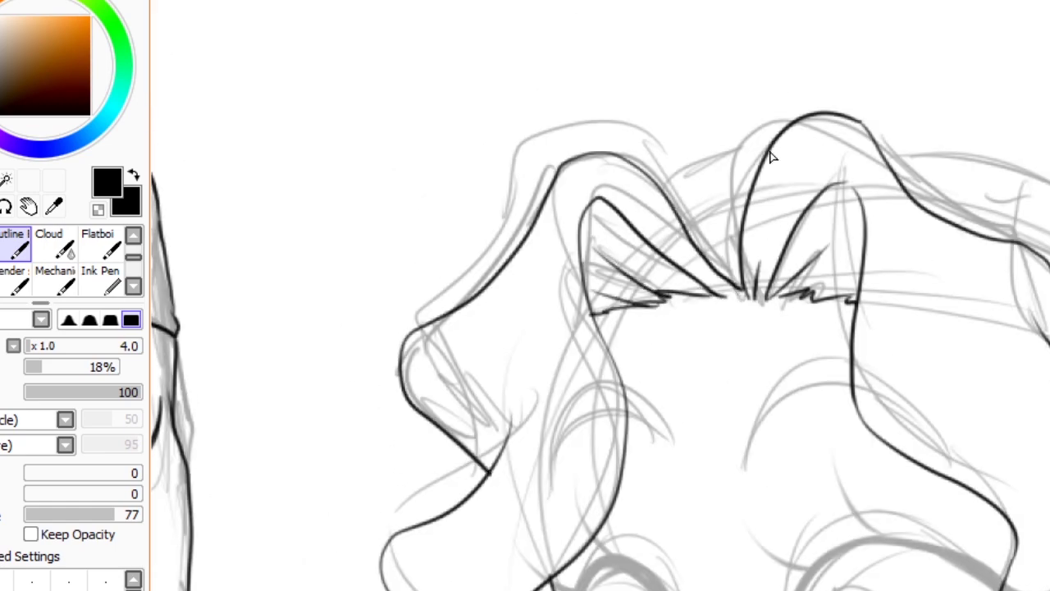
pyautogui.moveTo(656, 181); pyautogui.dragTo(788, 125)
pyautogui.moveTo(898, 134); pyautogui.dragTo(1042, 164)
# Ink the smiling bust's back hair contour from the crown around behind the ear to the neck.
pyautogui.hscroll(3, 985, 164)
pyautogui.scroll(-3, 809, 89)
pyautogui.moveTo(809, 89); pyautogui.dragTo(846, 446)
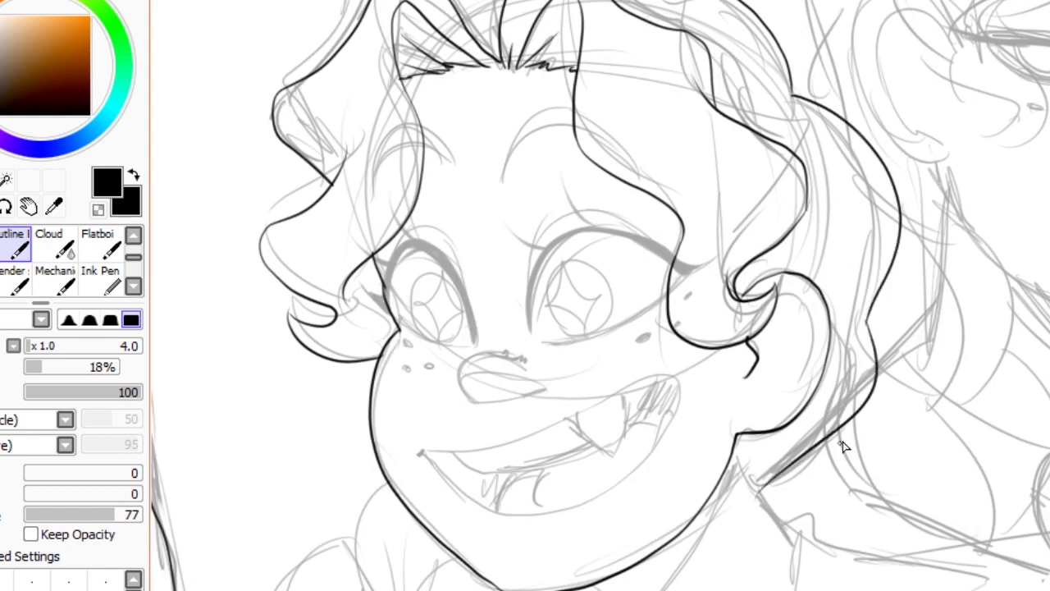
# Ink the smiling bust's neck, collar and neckline over the sketch, and fill the shadow under the jaw with black.
pyautogui.scroll(2, 846, 445)
pyautogui.scroll(-3, 657, 370)
pyautogui.moveTo(603, 401); pyautogui.dragTo(707, 545)
pyautogui.moveTo(814, 201); pyautogui.dragTo(902, 333)
pyautogui.moveTo(878, 300); pyautogui.dragTo(932, 298)
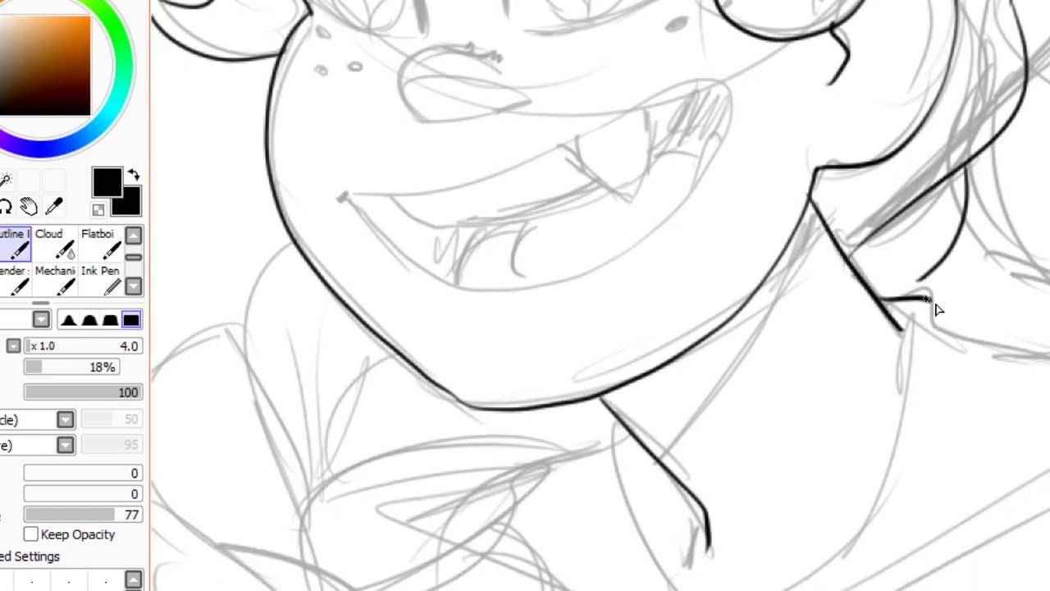
pyautogui.moveTo(602, 402); pyautogui.dragTo(616, 590)
pyautogui.moveTo(902, 333); pyautogui.dragTo(890, 590)
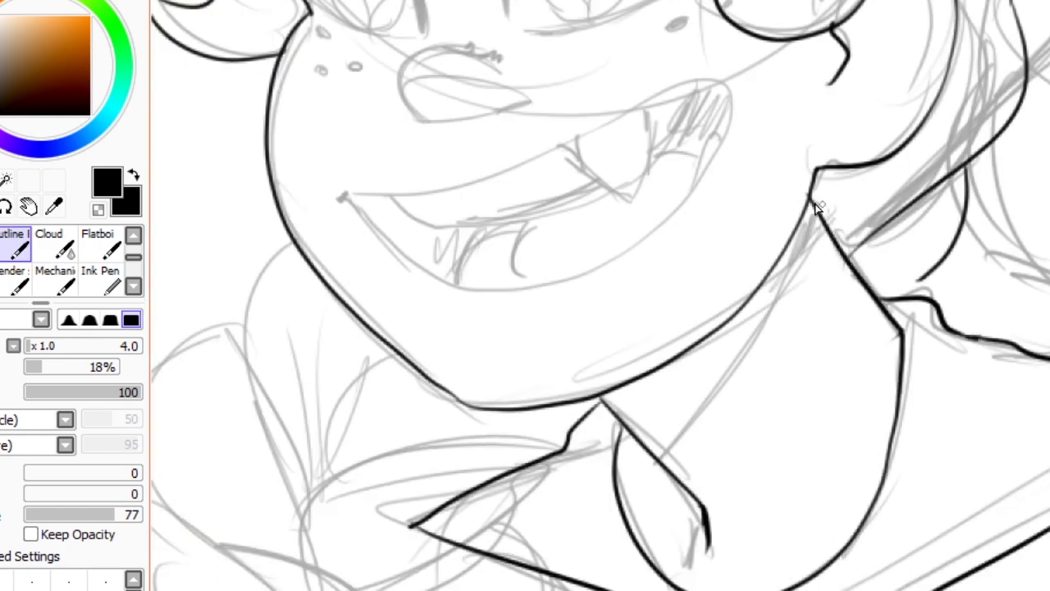
pyautogui.moveTo(814, 213); pyautogui.dragTo(667, 460)
pyautogui.click(738, 345)
# Ink the outer contours of the smiling bust's braid segments, from the jaw down to the braid's lower end.
pyautogui.moveTo(576, 166); pyautogui.dragTo(648, 167)
pyautogui.moveTo(324, 242); pyautogui.dragTo(379, 488)
pyautogui.moveTo(380, 513); pyautogui.dragTo(457, 356)
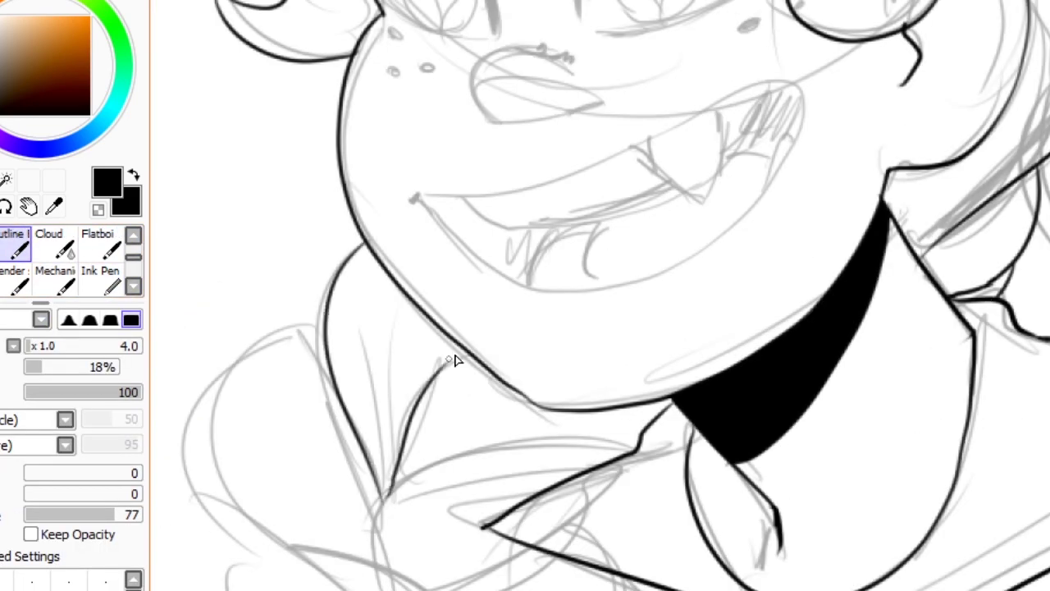
pyautogui.moveTo(271, 536); pyautogui.dragTo(452, 286)
pyautogui.moveTo(427, 234); pyautogui.dragTo(591, 394)
pyautogui.moveTo(414, 271); pyautogui.dragTo(652, 380)
# Ink the inner-side contours of the smiling bust's braid segments between the jaw and the collar point.
pyautogui.moveTo(755, 341); pyautogui.dragTo(648, 463)
pyautogui.moveTo(661, 279); pyautogui.dragTo(589, 386)
pyautogui.moveTo(624, 191); pyautogui.dragTo(566, 259)
pyautogui.hotkey('ctrl', 'z')
pyautogui.hotkey('ctrl', 'z')
pyautogui.moveTo(689, 133); pyautogui.dragTo(570, 238)
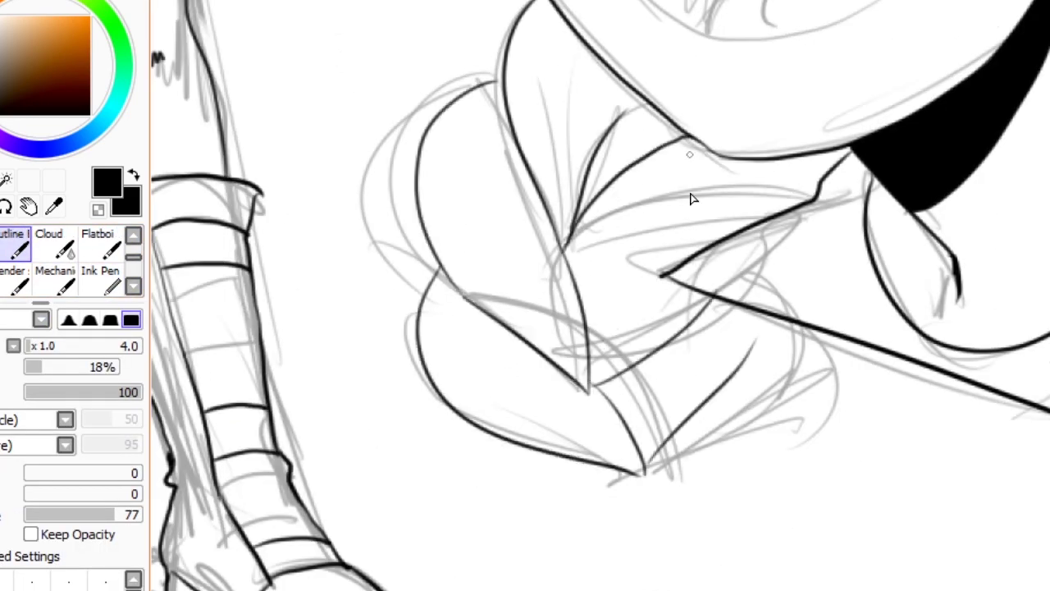
pyautogui.moveTo(714, 292); pyautogui.dragTo(593, 382)
# Add fine hair strands inside the smiling bust's braid segments.
pyautogui.moveTo(640, 472); pyautogui.dragTo(501, 416)
pyautogui.moveTo(525, 279); pyautogui.dragTo(602, 155)
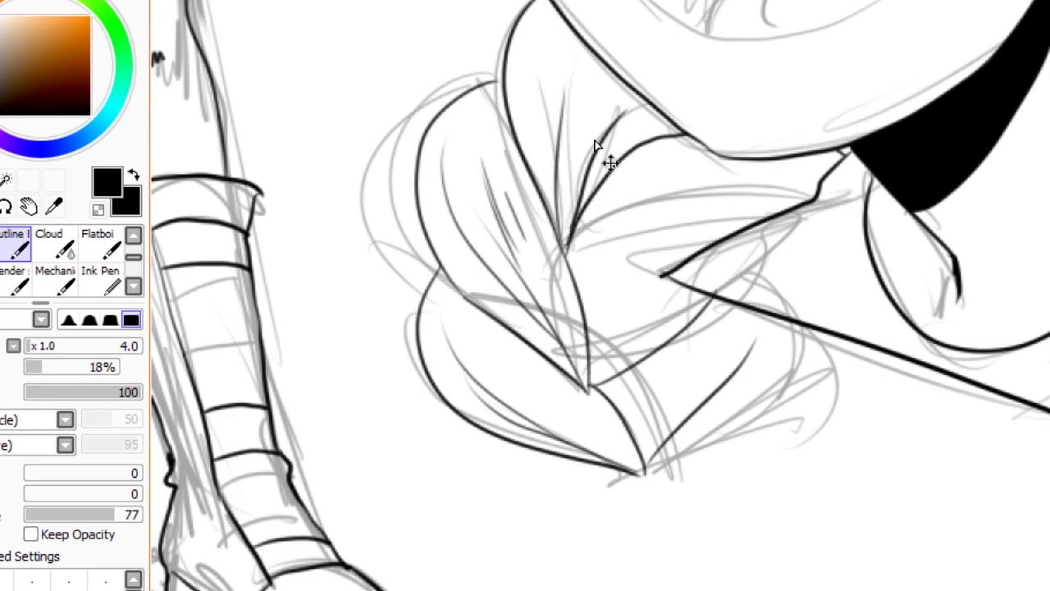
pyautogui.moveTo(596, 297); pyautogui.dragTo(664, 386)
pyautogui.moveTo(567, 246)
pyautogui.mouseDown()
pyautogui.moveTo(797, 201)
pyautogui.moveTo(377, 386)
pyautogui.moveTo(771, 287)
pyautogui.mouseUp()
pyautogui.hotkey('ctrl', 'z')
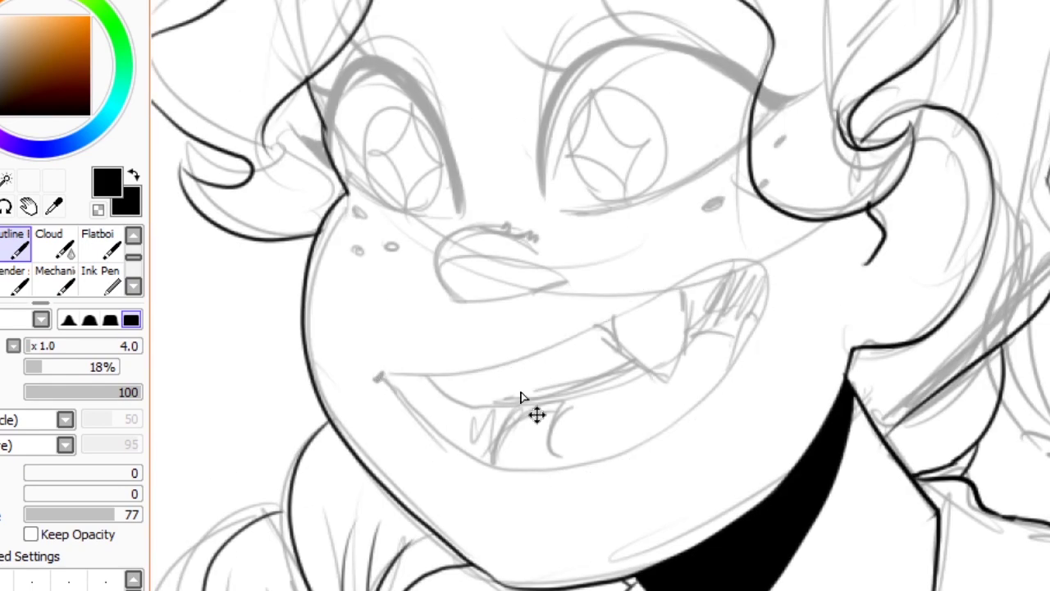
# Ink the smiling bust's nose and open mouth with fangs and tongue, filling the mouth's dark gaps with black.
pyautogui.moveTo(378, 379); pyautogui.dragTo(415, 423)
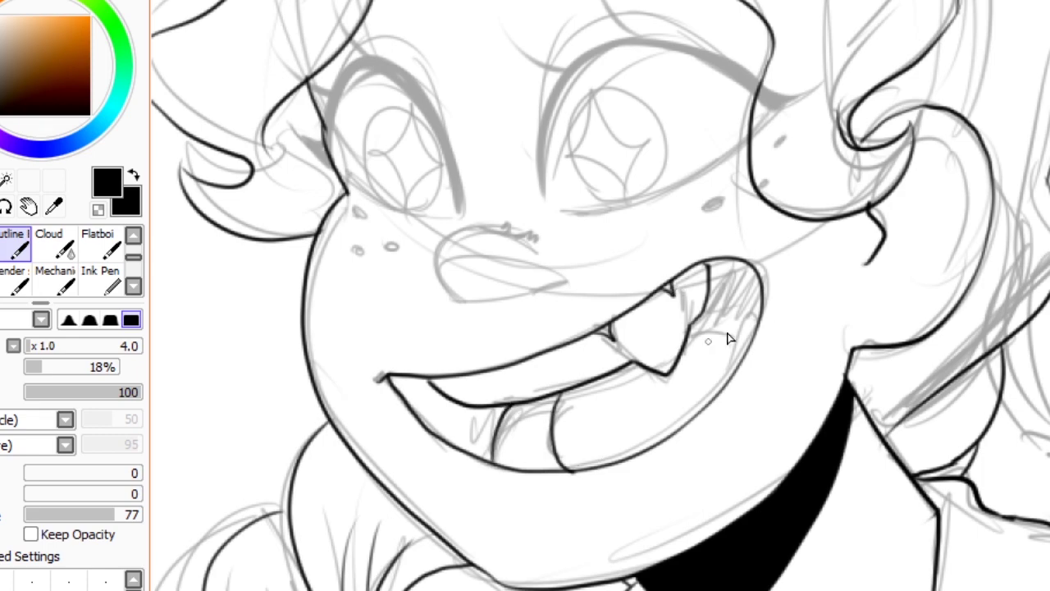
pyautogui.click(459, 419)
pyautogui.click(690, 332)
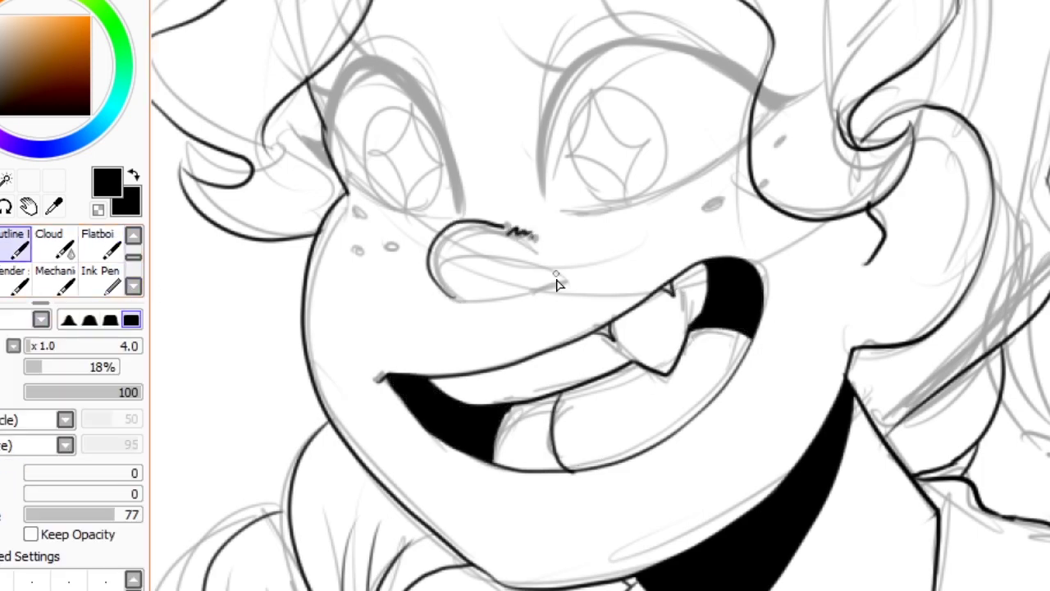
pyautogui.moveTo(556, 287)
pyautogui.mouseDown()
pyautogui.moveTo(687, 526)
pyautogui.moveTo(688, 472)
pyautogui.mouseUp()
# Ink thick, winged upper lash lines on both of the smiling bust's eyes with brush size 9.
pyautogui.moveTo(469, 343)
pyautogui.mouseDown()
pyautogui.moveTo(492, 298)
pyautogui.moveTo(598, 371)
pyautogui.mouseUp()
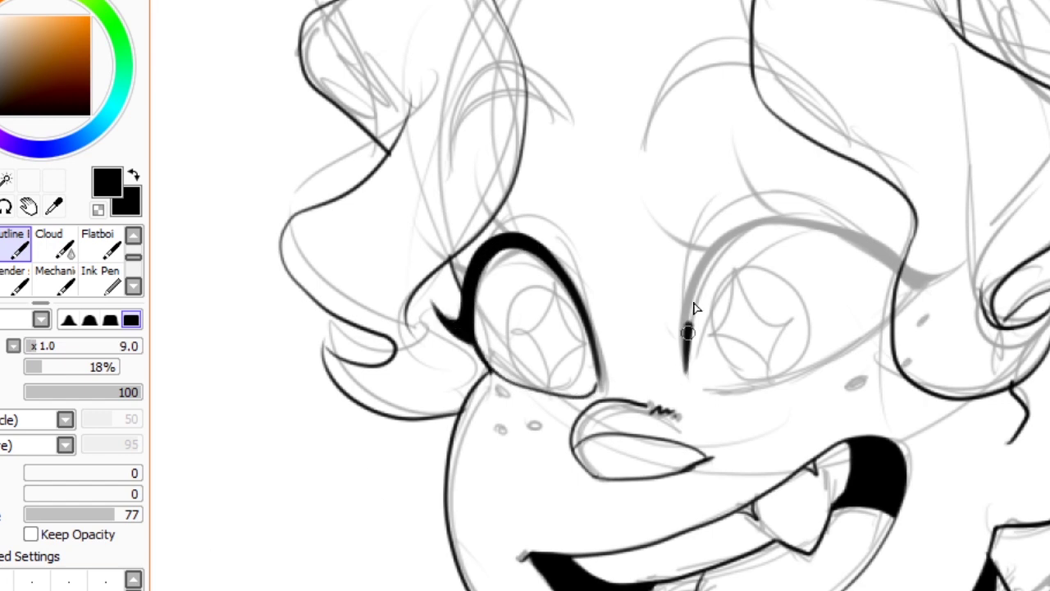
pyautogui.moveTo(688, 332); pyautogui.dragTo(899, 280)
pyautogui.moveTo(691, 320); pyautogui.dragTo(859, 237)
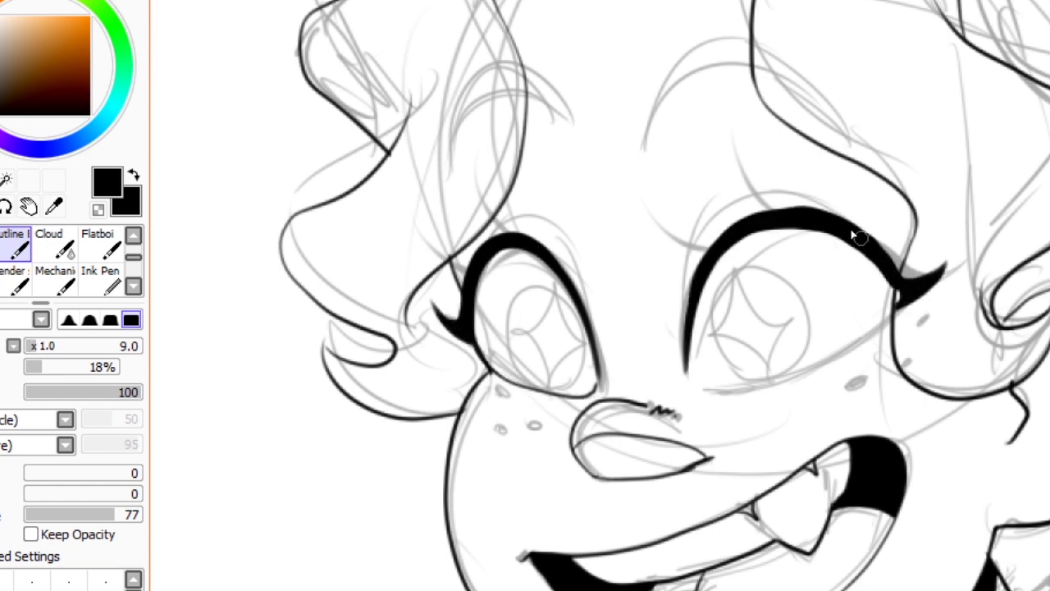
# Ink the smiling bust's individual lashes, eyelid creases and lower lids with a finer brush.
pyautogui.press('[')
pyautogui.press('[')
pyautogui.press('[')
pyautogui.moveTo(481, 190); pyautogui.dragTo(497, 231)
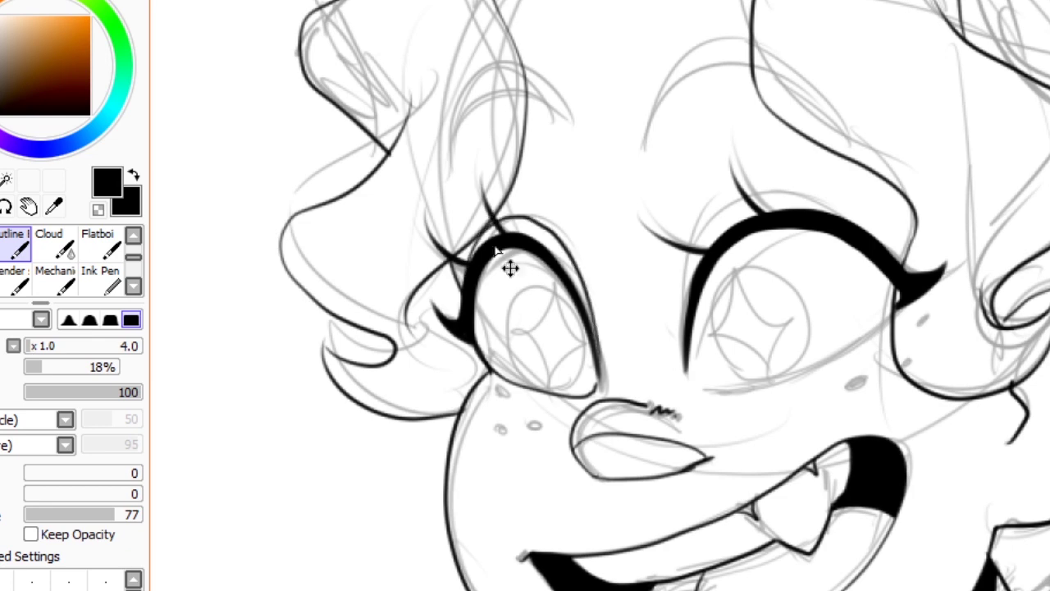
pyautogui.moveTo(688, 328)
pyautogui.mouseDown()
pyautogui.moveTo(686, 384)
pyautogui.moveTo(903, 302)
pyautogui.mouseUp()
pyautogui.hotkey('ctrl', 'z')
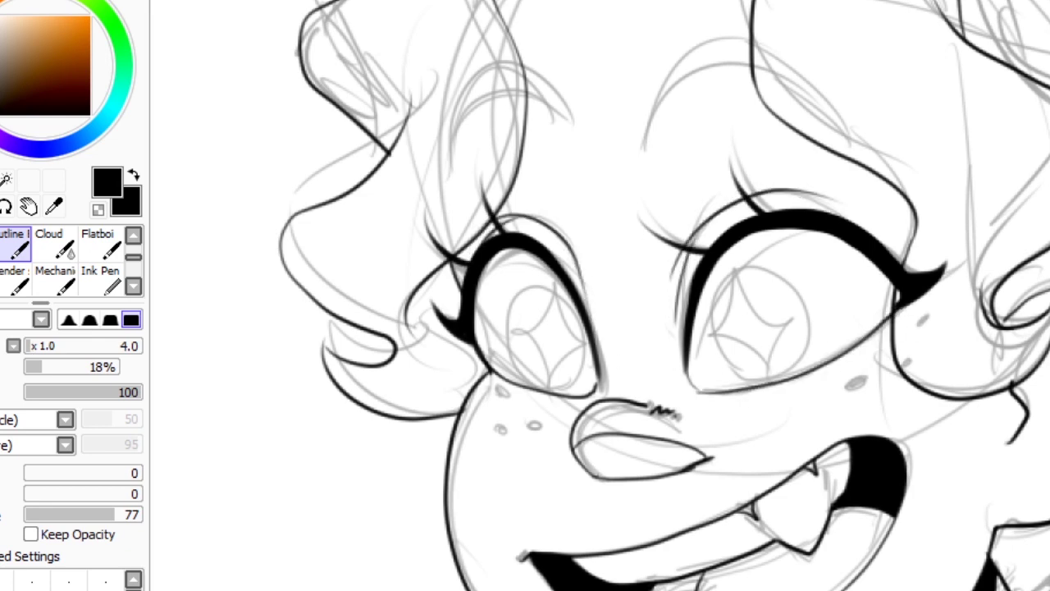
# Ink the outlines of the smiling bust's two irises over the sketch.
pyautogui.scroll(2, 725, 314)
pyautogui.moveTo(488, 282); pyautogui.dragTo(499, 429)
pyautogui.hotkey('ctrl', 'z')
pyautogui.moveTo(763, 246)
pyautogui.mouseDown()
pyautogui.moveTo(818, 386)
pyautogui.moveTo(768, 402)
pyautogui.mouseUp()
# Ink the smiling bust's two arched eyebrows with brush size 6.
pyautogui.scroll(-2, 767, 402)
pyautogui.press(']')
pyautogui.press(']')
pyautogui.moveTo(722, 247)
pyautogui.mouseDown()
pyautogui.moveTo(554, 291)
pyautogui.moveTo(732, 279)
pyautogui.mouseUp()
pyautogui.moveTo(474, 264); pyautogui.dragTo(351, 302)
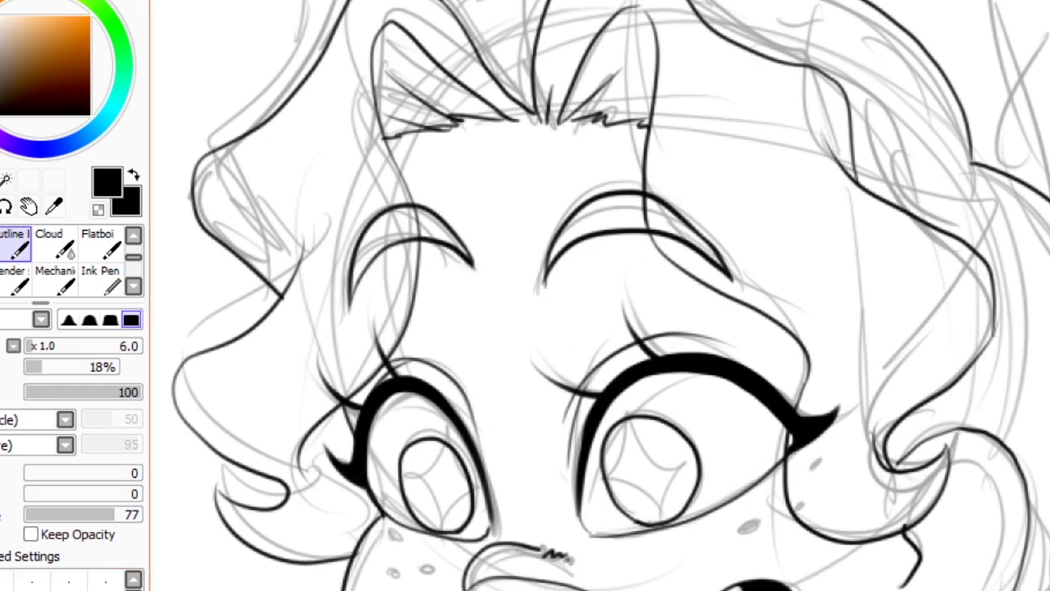
# Add fine strands to the smiling bust's side hair and ink the inner ear folds with brush size 4.
pyautogui.press('[')
pyautogui.press('[')
pyautogui.moveTo(732, 121); pyautogui.dragTo(763, 211)
pyautogui.moveTo(743, 140); pyautogui.dragTo(796, 234)
pyautogui.moveTo(775, 155); pyautogui.dragTo(788, 180)
pyautogui.moveTo(784, 152); pyautogui.dragTo(798, 193)
pyautogui.scroll(-2, 611, 373)
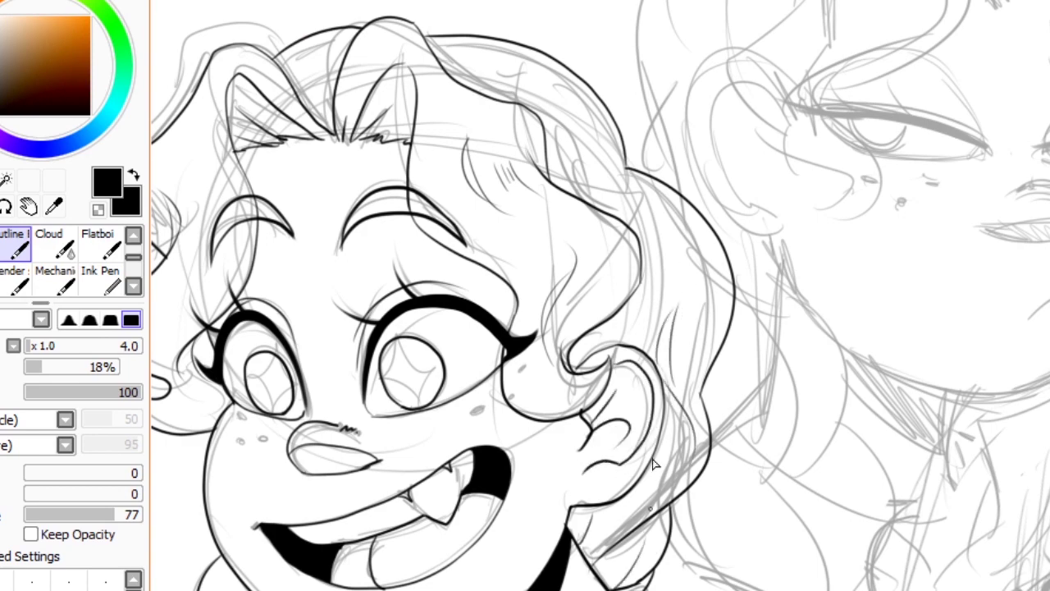
pyautogui.hscroll(3, 601, 295)
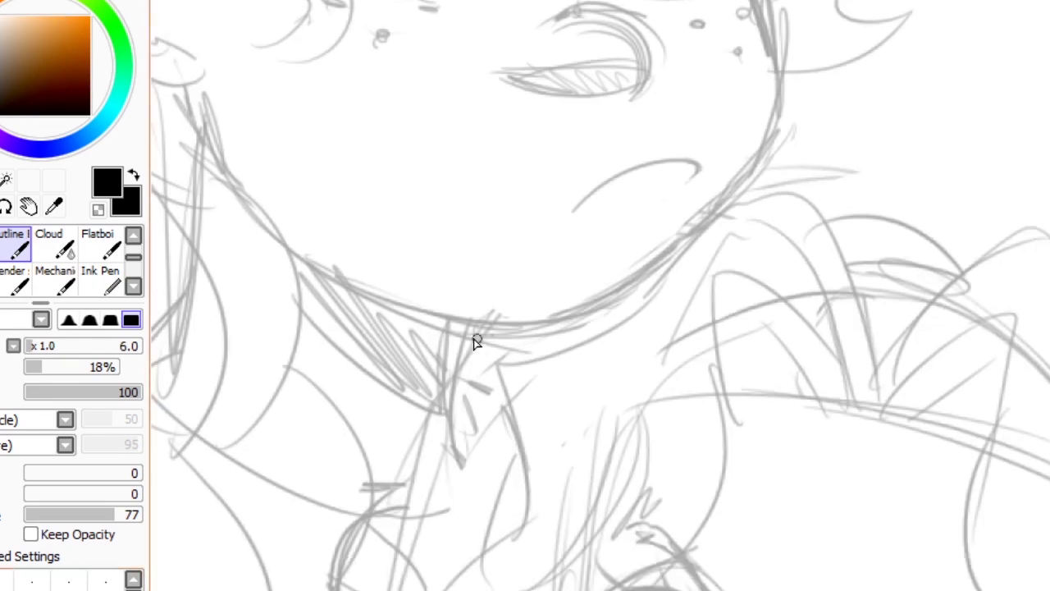
pyautogui.moveTo(406, 315)
pyautogui.mouseDown()
pyautogui.moveTo(439, 323)
pyautogui.moveTo(559, 320)
pyautogui.mouseUp()
pyautogui.scroll(3, 558, 320)
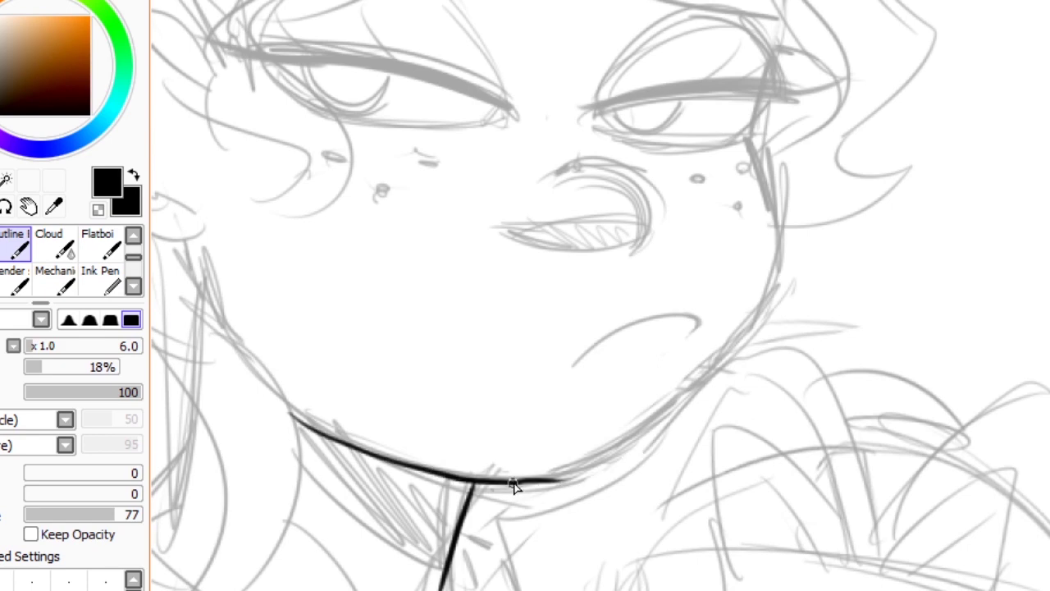
pyautogui.scroll(2, 774, 235)
pyautogui.hotkey('ctrl', 'z')
pyautogui.moveTo(755, 217)
pyautogui.mouseDown()
pyautogui.moveTo(513, 566)
pyautogui.moveTo(321, 516)
pyautogui.moveTo(477, 565)
pyautogui.moveTo(767, 328)
pyautogui.mouseUp()
pyautogui.hotkey('ctrl', 'z')
pyautogui.hotkey('ctrl', 'z')
pyautogui.hotkey('ctrl', 'z')
# Ink the frowning bust's jawline and cheek, then the outer ear and its inner rim, with brush size 5.
pyautogui.press('[')
pyautogui.moveTo(296, 501); pyautogui.dragTo(754, 215)
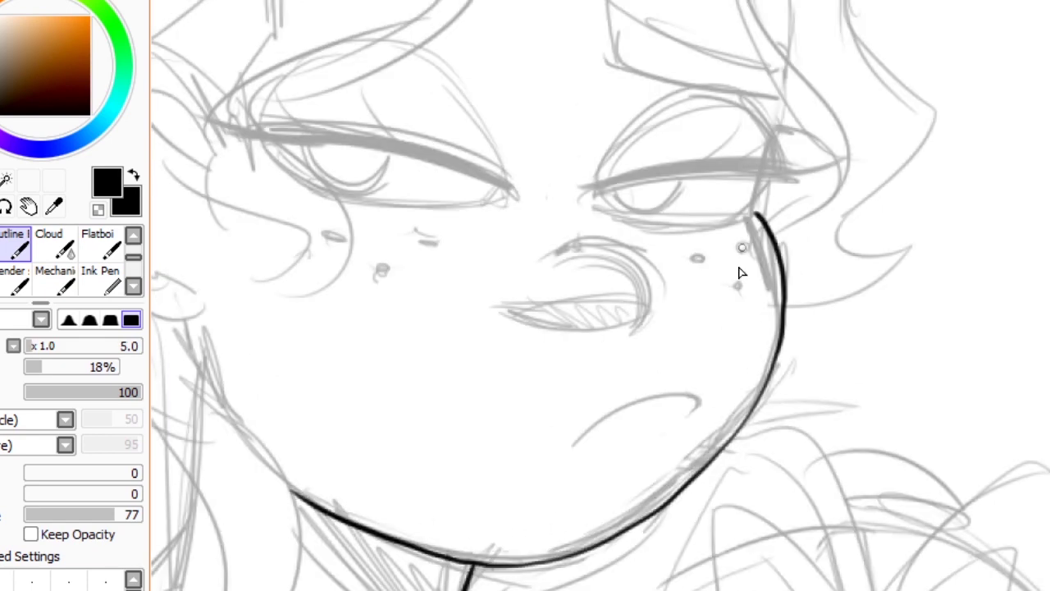
pyautogui.scroll(-5, 322, 219)
pyautogui.scroll(7, 369, 452)
pyautogui.moveTo(271, 135)
pyautogui.mouseDown()
pyautogui.moveTo(370, 451)
pyautogui.moveTo(265, 168)
pyautogui.mouseUp()
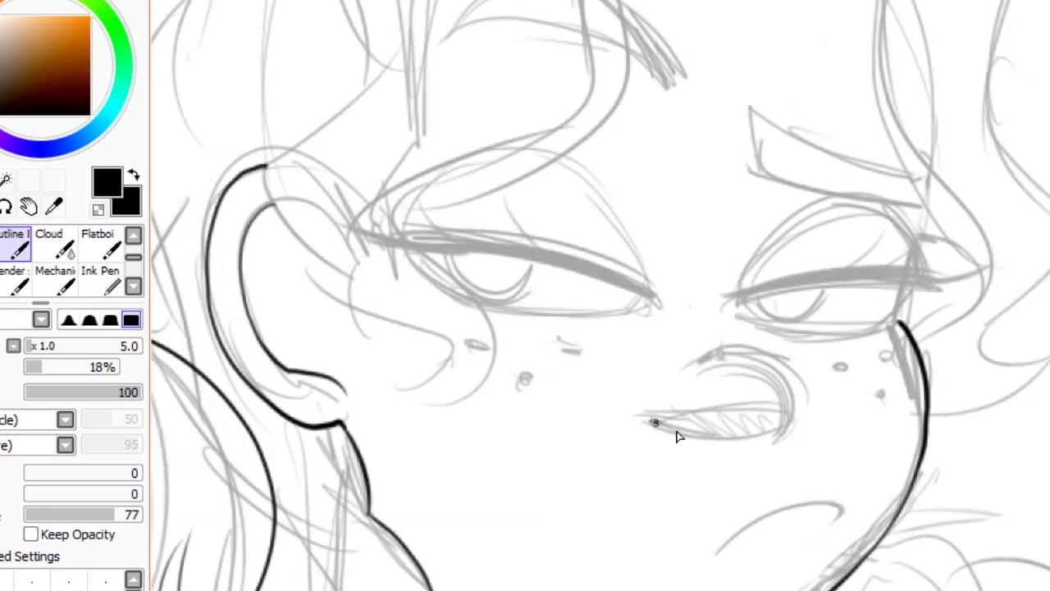
# Ink the frowning bust's nose with its underside, and the small folds inside the ear.
pyautogui.moveTo(657, 423); pyautogui.dragTo(792, 411)
pyautogui.moveTo(682, 357); pyautogui.dragTo(694, 378)
pyautogui.scroll(5, 629, 312)
pyautogui.hscroll(-5, 629, 312)
pyautogui.moveTo(561, 517); pyautogui.dragTo(572, 557)
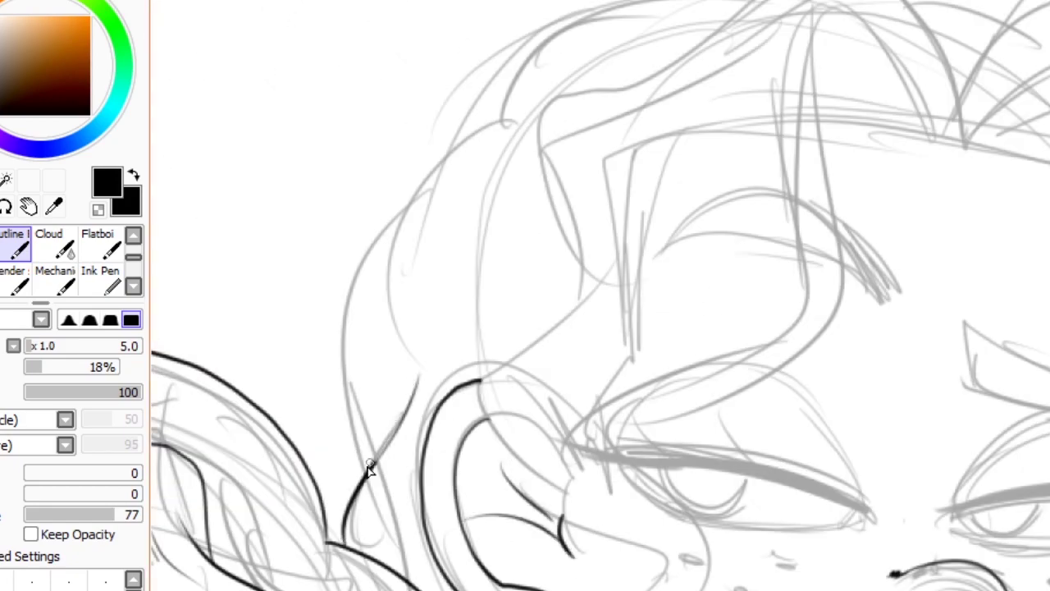
# Ink the frowning bust's back hair contour up to the crown and the wavy strand falling over the ear.
pyautogui.moveTo(369, 467); pyautogui.dragTo(574, 4)
pyautogui.scroll(5, 656, 181)
pyautogui.moveTo(694, 263)
pyautogui.mouseDown()
pyautogui.moveTo(656, 180)
pyautogui.moveTo(333, 457)
pyautogui.moveTo(234, 587)
pyautogui.mouseUp()
pyautogui.scroll(-5, 351, 315)
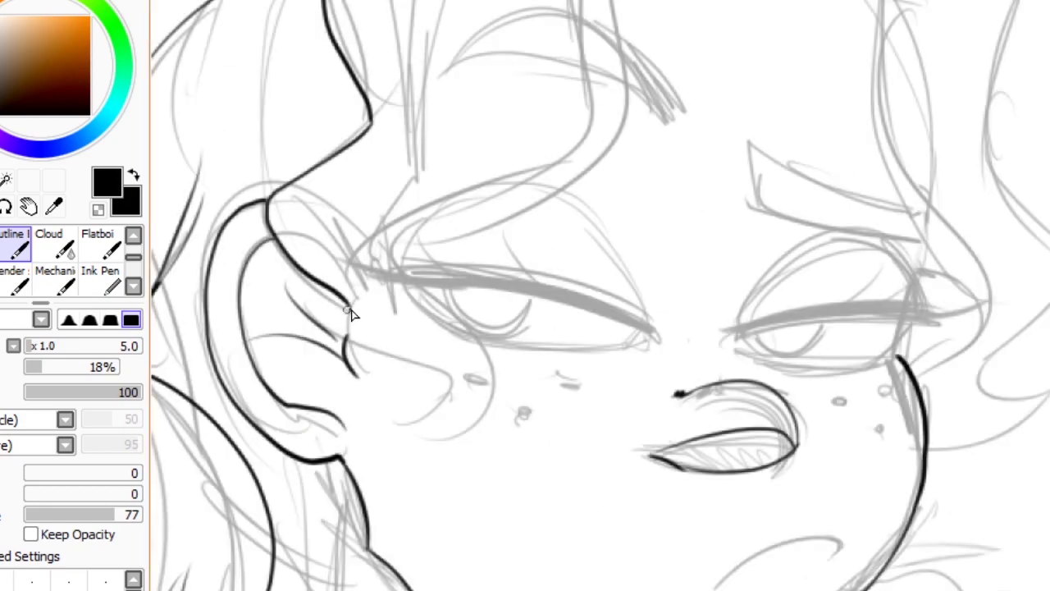
# Ink the frowning bust's near-side fringe curl sweeping from the parting past the eye, with hairline tufts at the parting.
pyautogui.moveTo(351, 314)
pyautogui.mouseDown()
pyautogui.moveTo(462, 197)
pyautogui.moveTo(624, 96)
pyautogui.mouseUp()
pyautogui.scroll(5, 582, 65)
pyautogui.moveTo(582, 66); pyautogui.dragTo(706, 152)
pyautogui.moveTo(685, 147); pyautogui.dragTo(597, 98)
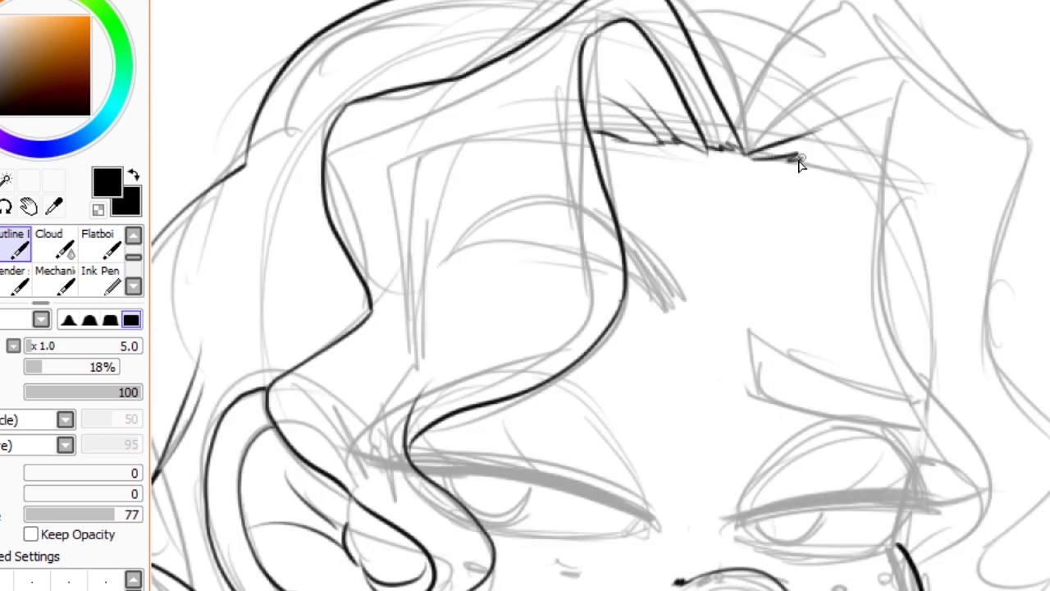
# Ink the frowning bust's remaining hairline and the far-side fringe strand running down beside the far eye.
pyautogui.moveTo(801, 164); pyautogui.dragTo(895, 361)
pyautogui.scroll(-5, 1008, 399)
pyautogui.moveTo(885, 168); pyautogui.dragTo(905, 346)
pyautogui.moveTo(739, 347)
pyautogui.mouseDown()
pyautogui.moveTo(898, 356)
pyautogui.moveTo(739, 386)
pyautogui.mouseUp()
pyautogui.scroll(-3, 739, 385)
pyautogui.scroll(3, 525, 329)
# Ink the frowning bust's far eye with a heavy upper lash line, eyelid crease, lower lid and separate lashes.
pyautogui.moveTo(845, 345); pyautogui.dragTo(515, 433)
pyautogui.moveTo(714, 460)
pyautogui.mouseDown()
pyautogui.moveTo(476, 408)
pyautogui.moveTo(856, 359)
pyautogui.moveTo(755, 312)
pyautogui.moveTo(960, 337)
pyautogui.mouseUp()
pyautogui.moveTo(474, 398); pyautogui.dragTo(837, 308)
pyautogui.moveTo(742, 293); pyautogui.dragTo(808, 240)
pyautogui.moveTo(849, 311); pyautogui.dragTo(919, 261)
# Tidy the far eye's linework and ink its half-covered iris with brush size 4.
pyautogui.press('e')
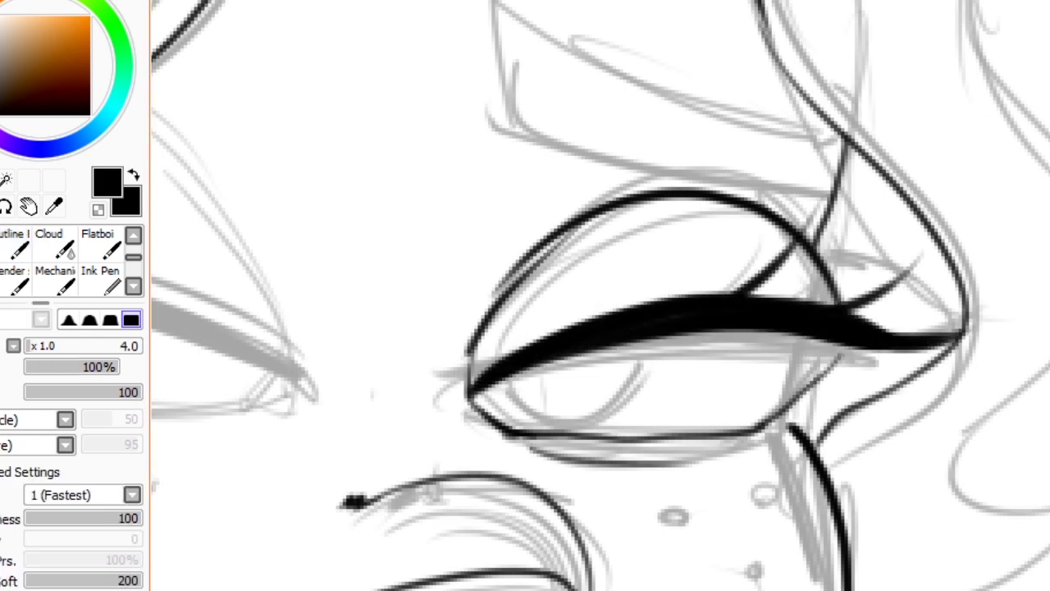
pyautogui.press('e')
pyautogui.press('[')
pyautogui.press('[')
pyautogui.press('[')
pyautogui.moveTo(502, 379); pyautogui.dragTo(663, 333)
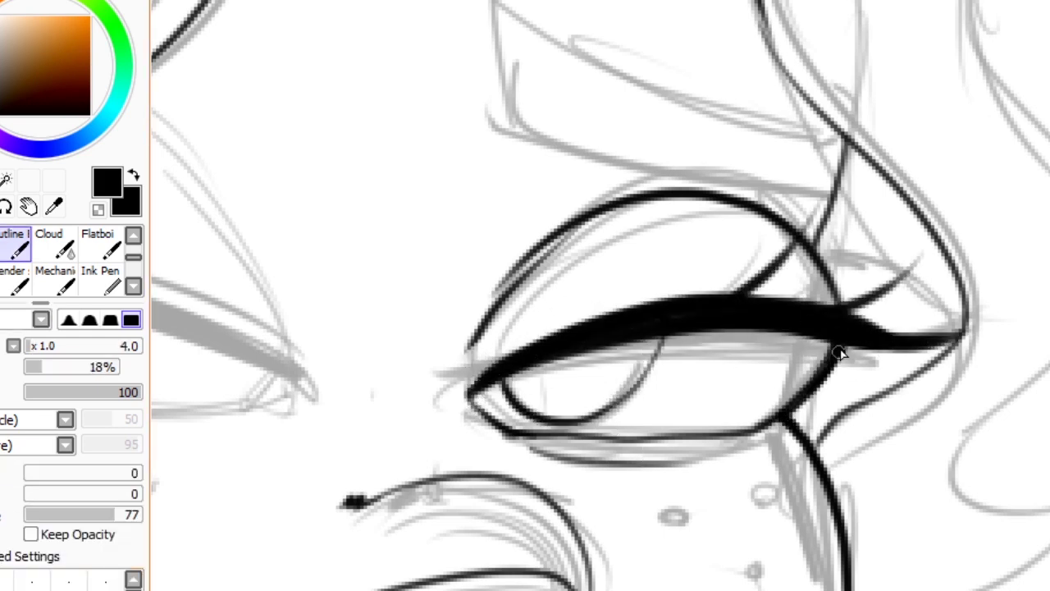
# Ink the frowning bust's thick near-eye upper lash line with brush size 9 and trim its outer tip with the eraser.
pyautogui.hscroll(-5, 839, 353)
pyautogui.press(']')
pyautogui.press(']')
pyautogui.press(']')
pyautogui.press(']')
pyautogui.press(']')
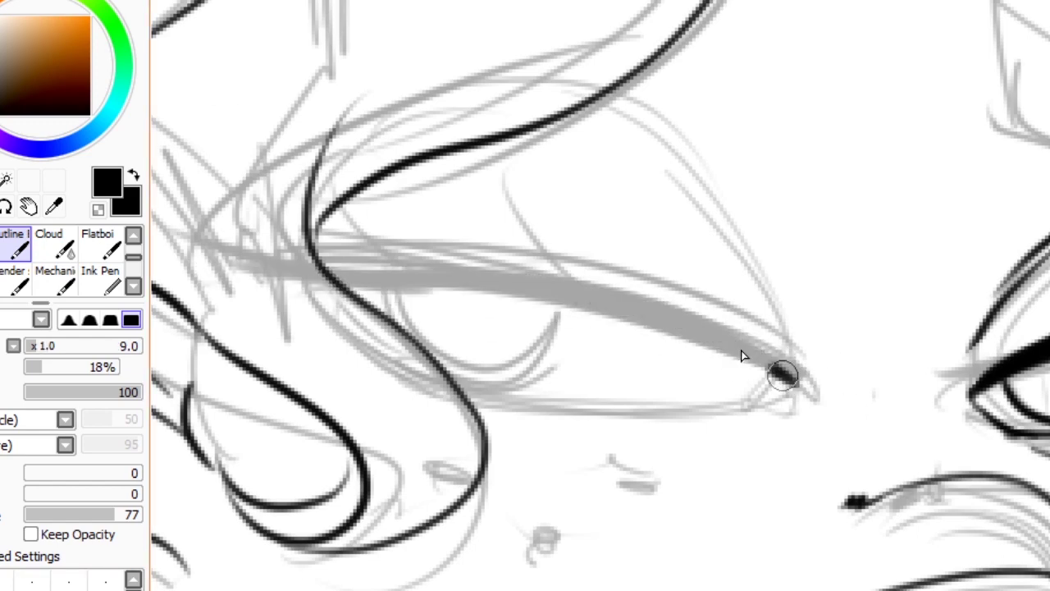
pyautogui.moveTo(782, 374)
pyautogui.mouseDown()
pyautogui.moveTo(176, 236)
pyautogui.moveTo(481, 277)
pyautogui.moveTo(727, 382)
pyautogui.mouseUp()
pyautogui.press('e')
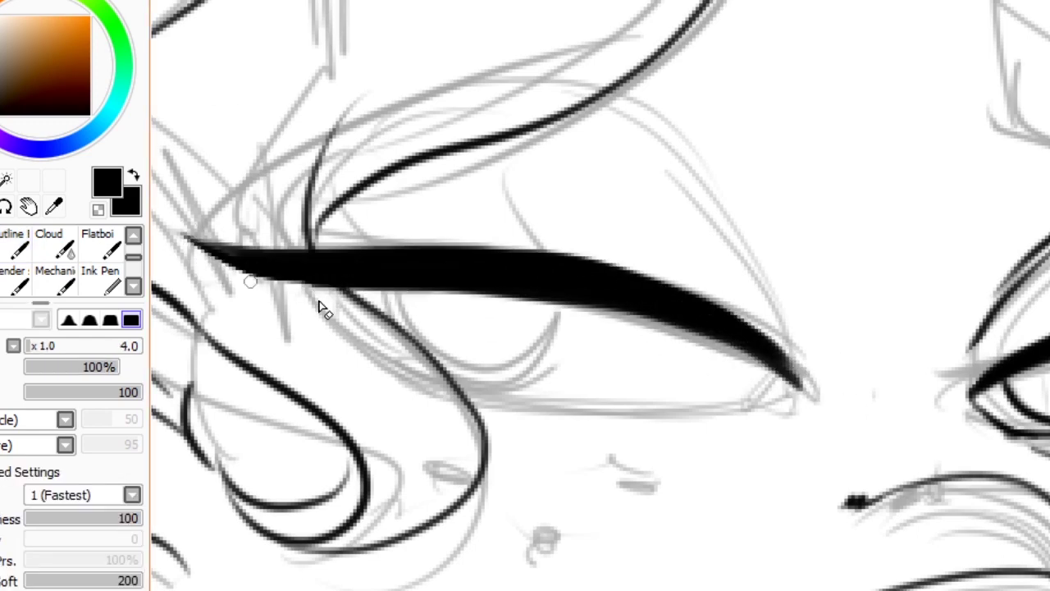
pyautogui.press('e')
# Ink the frowning bust's near-eye lower lid, eyelid crease and lashes with brush size 6.
pyautogui.press(']')
pyautogui.press('[')
pyautogui.press('[')
pyautogui.press('[')
pyautogui.press('[')
pyautogui.moveTo(431, 382); pyautogui.dragTo(242, 281)
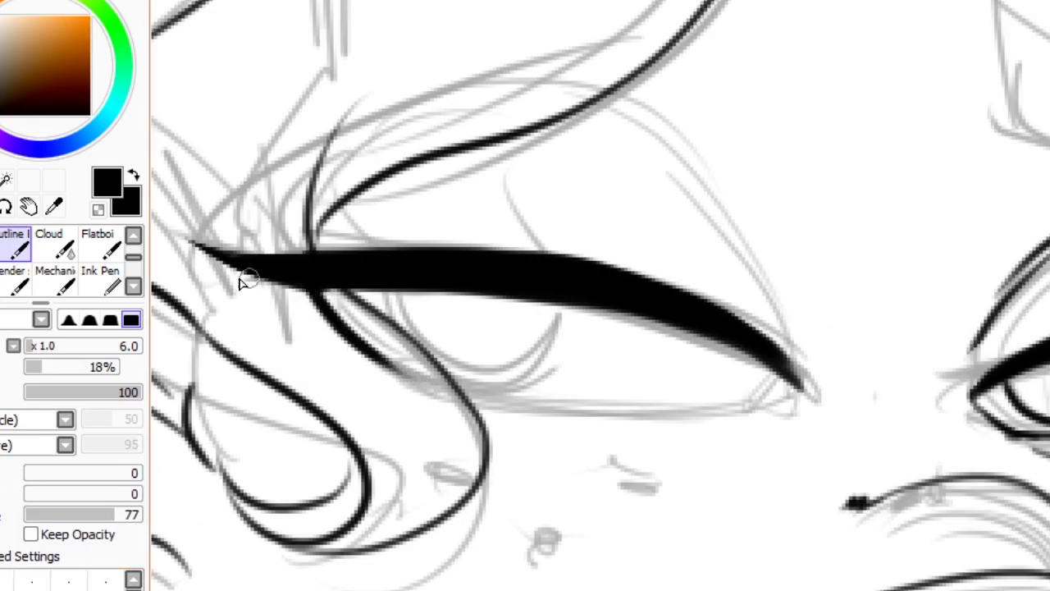
pyautogui.moveTo(394, 406)
pyautogui.mouseDown()
pyautogui.moveTo(577, 421)
pyautogui.moveTo(537, 432)
pyautogui.mouseUp()
pyautogui.moveTo(624, 107); pyautogui.dragTo(799, 312)
pyautogui.moveTo(611, 90)
pyautogui.mouseDown()
pyautogui.moveTo(692, 146)
pyautogui.moveTo(774, 302)
pyautogui.mouseUp()
pyautogui.scroll(-2, 512, 286)
pyautogui.scroll(3, 480, 293)
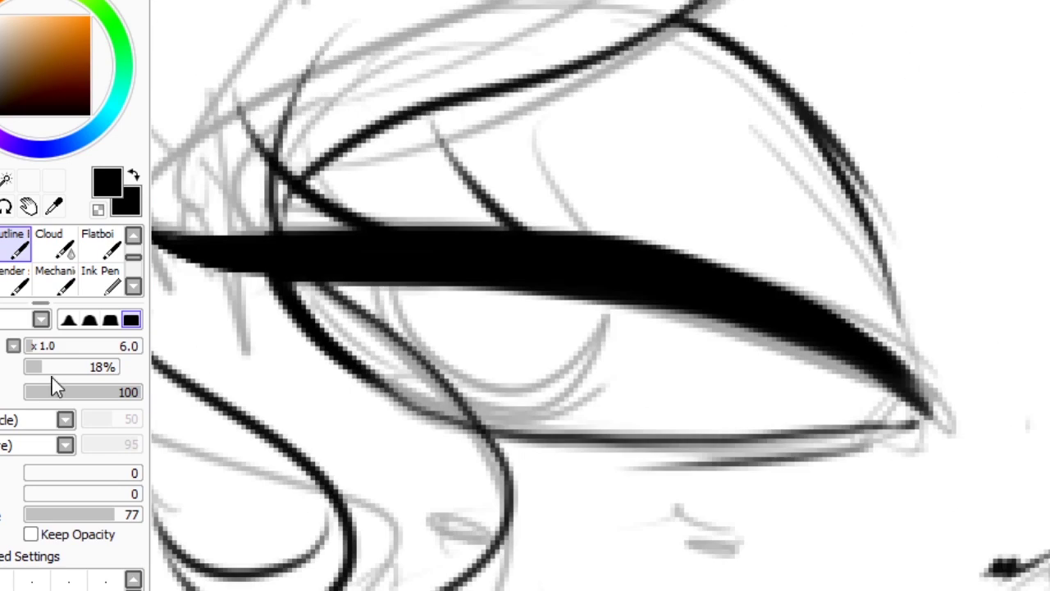
# Ink the frowning bust's near-eye iris below the heavy lash line with brush size 4.
pyautogui.press('[')
pyautogui.press('[')
pyautogui.moveTo(369, 410); pyautogui.dragTo(629, 340)
# Ink the outlines of the frowning bust's lowered far eyebrow and arched near eyebrow.
pyautogui.scroll(-2, 629, 340)
pyautogui.scroll(1, 599, 295)
pyautogui.moveTo(566, 209); pyautogui.dragTo(804, 327)
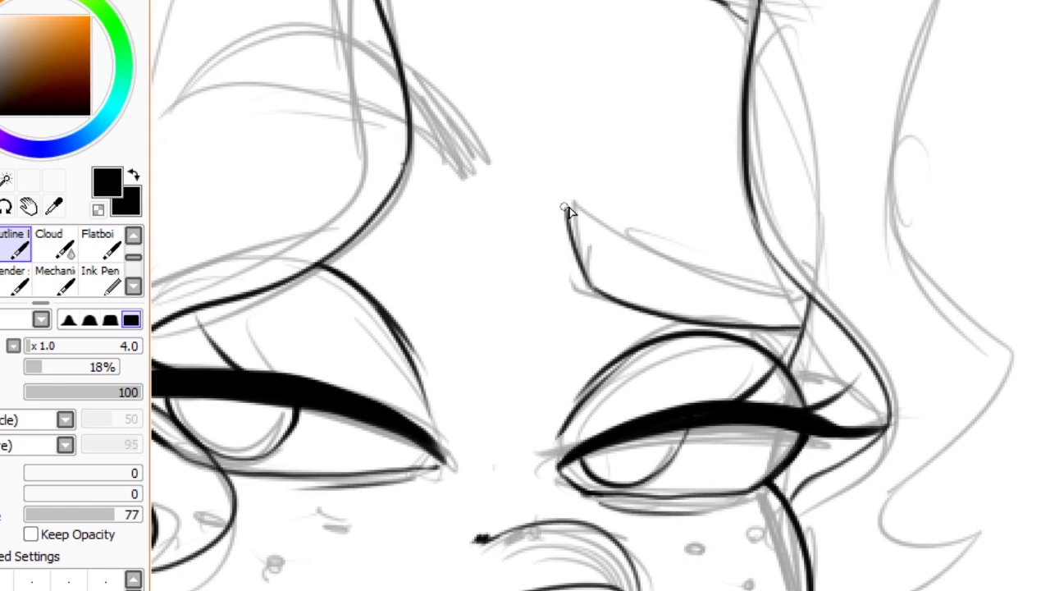
pyautogui.moveTo(566, 247); pyautogui.dragTo(764, 484)
pyautogui.moveTo(657, 410)
pyautogui.mouseDown()
pyautogui.moveTo(323, 383)
pyautogui.moveTo(663, 424)
pyautogui.mouseUp()
pyautogui.hotkey('ctrl', 'z')
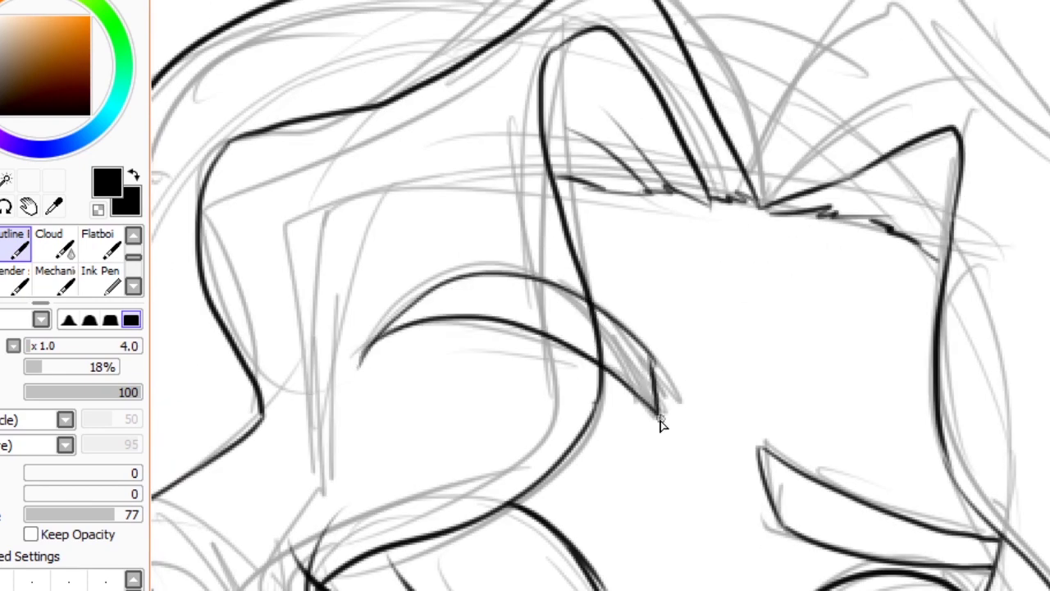
# Ink the frowning bust's far-side wavy hair contour down to its end curl, and add inner strands.
pyautogui.moveTo(877, 221)
pyautogui.mouseDown()
pyautogui.moveTo(921, 243)
pyautogui.moveTo(994, 33)
pyautogui.mouseUp()
pyautogui.scroll(-2, 994, 33)
pyautogui.moveTo(534, 468); pyautogui.dragTo(591, 435)
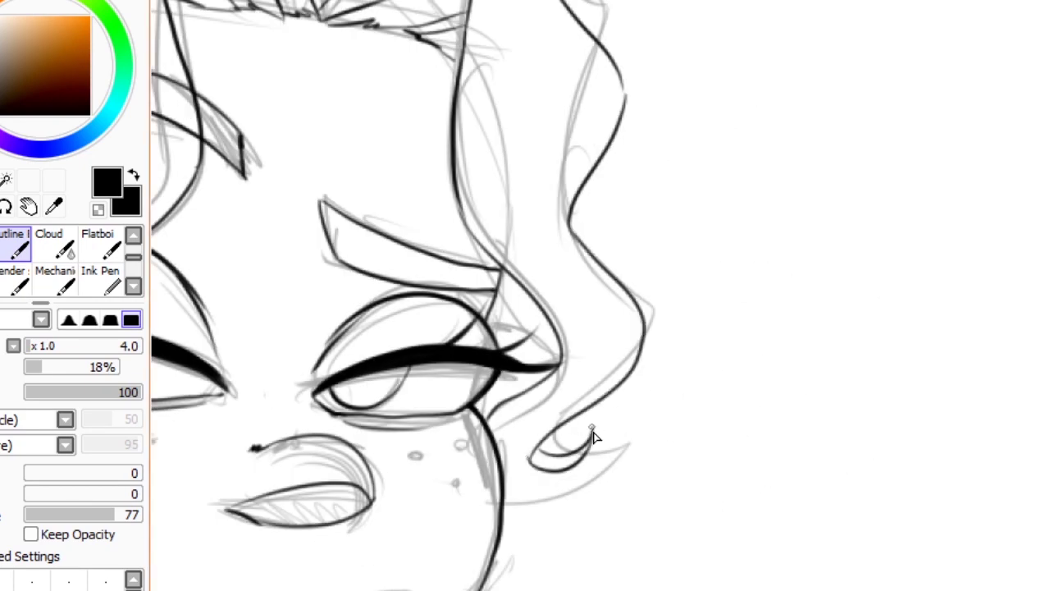
pyautogui.scroll(2, 591, 435)
pyautogui.scroll(-3, 612, 439)
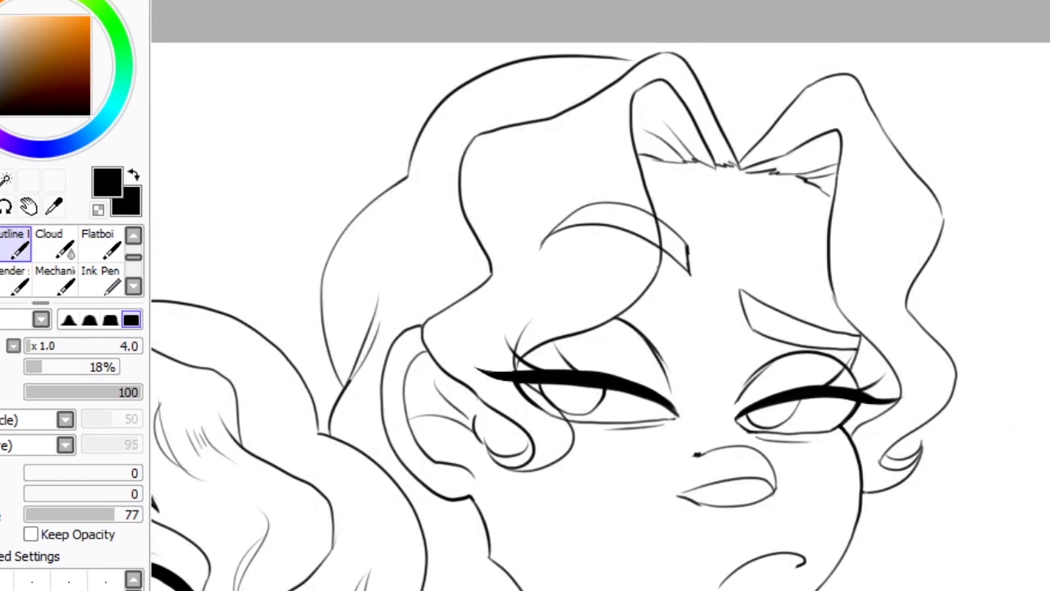
pyautogui.scroll(2, 537, 168)
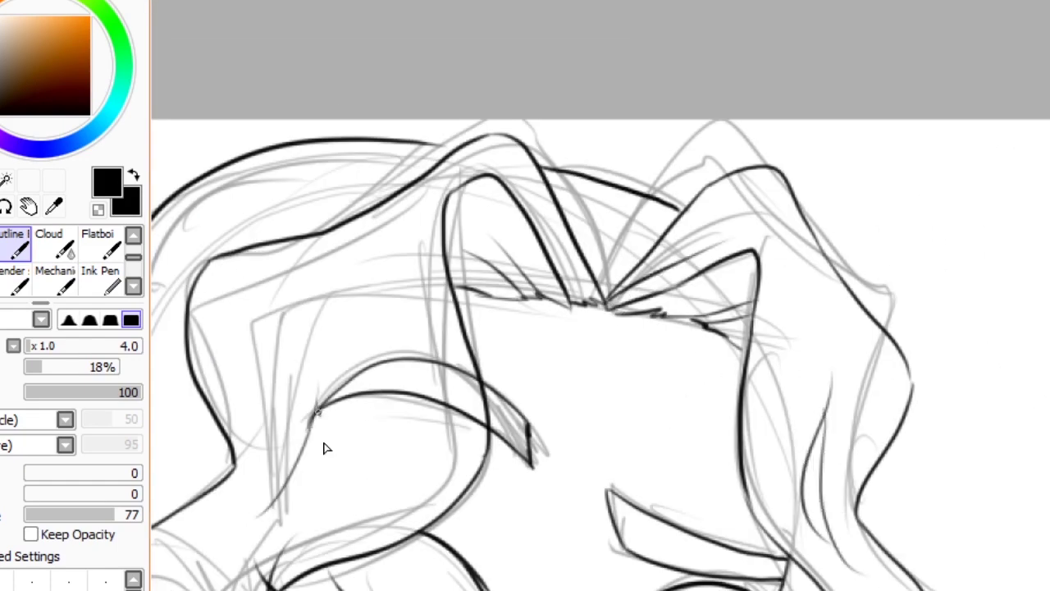
# Fill the neck shadow beneath the frowning bust's jaw with black and return to the outline brush.
pyautogui.scroll(-2, 324, 448)
pyautogui.scroll(2, 521, 375)
pyautogui.press('b')
pyautogui.click(574, 443)
pyautogui.press('n')
pyautogui.scroll(1, 608, 341)
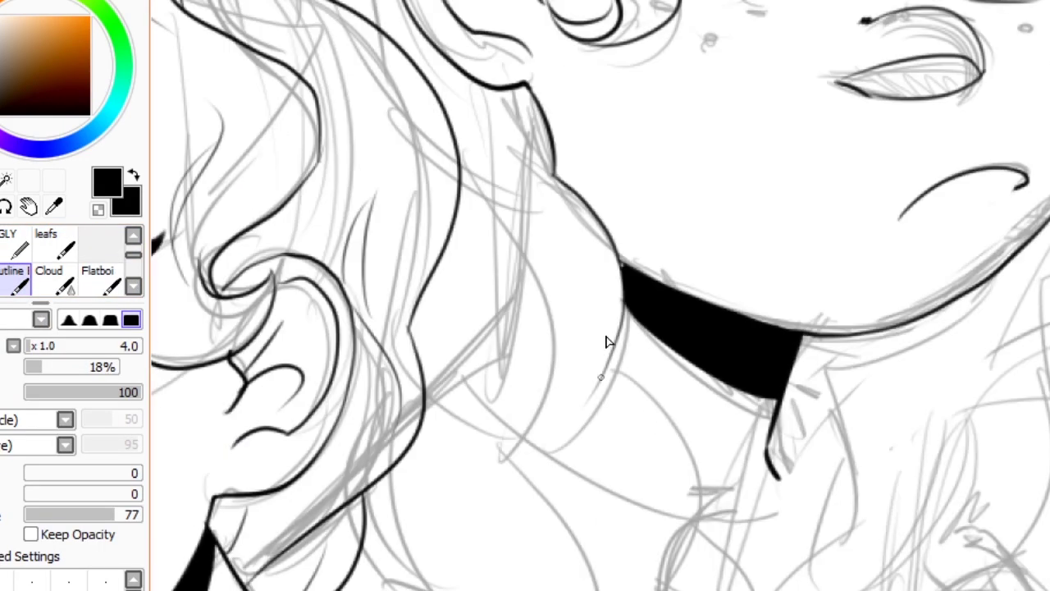
# Ink the frowning bust's braid segments and their fine strands from behind the neck down toward the smiling bust's collar.
pyautogui.moveTo(548, 329); pyautogui.dragTo(535, 424)
pyautogui.scroll(-3, 535, 424)
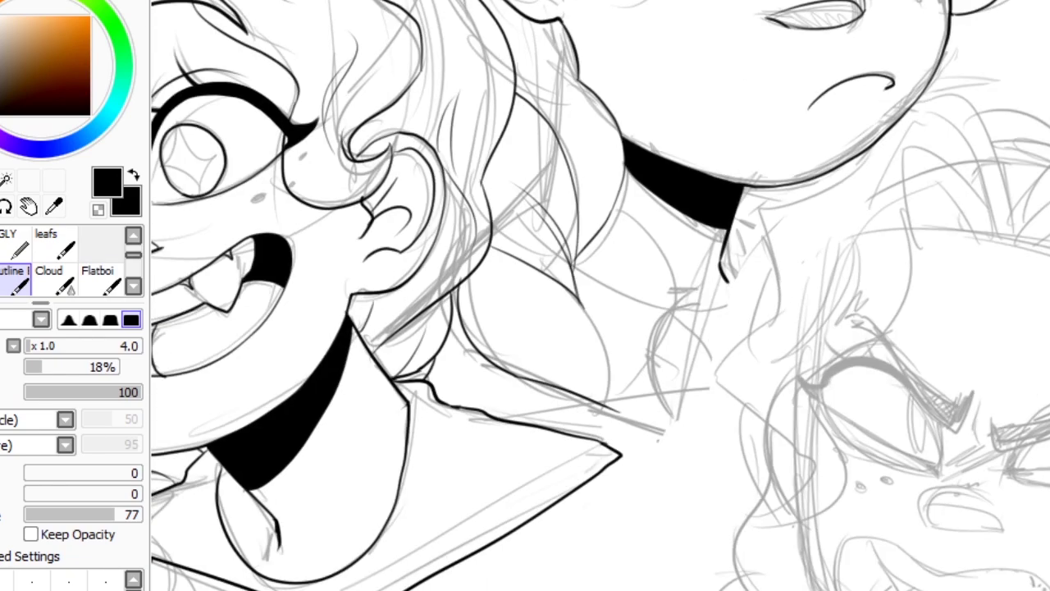
pyautogui.scroll(3, 574, 279)
pyautogui.moveTo(574, 158)
pyautogui.mouseDown()
pyautogui.moveTo(566, 410)
pyautogui.moveTo(541, 320)
pyautogui.mouseUp()
pyautogui.scroll(-3, 534, 295)
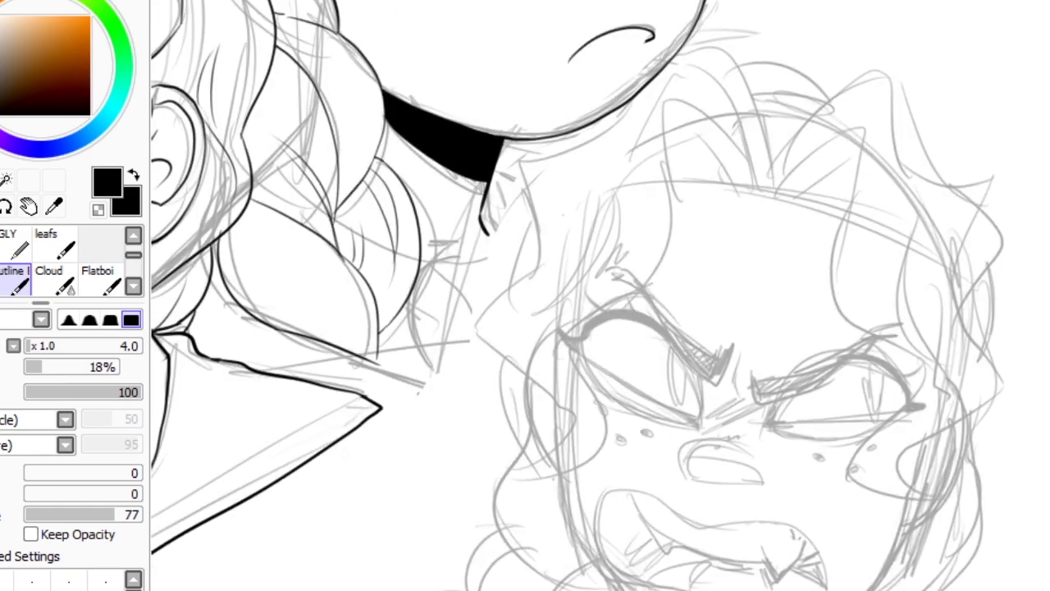
# Ink the shouting bust's jaw contour from the braid-side cheek around the chin and up the opposite cheek.
pyautogui.scroll(3, 561, 331)
pyautogui.moveTo(375, 304); pyautogui.dragTo(648, 558)
pyautogui.moveTo(649, 558); pyautogui.dragTo(790, 504)
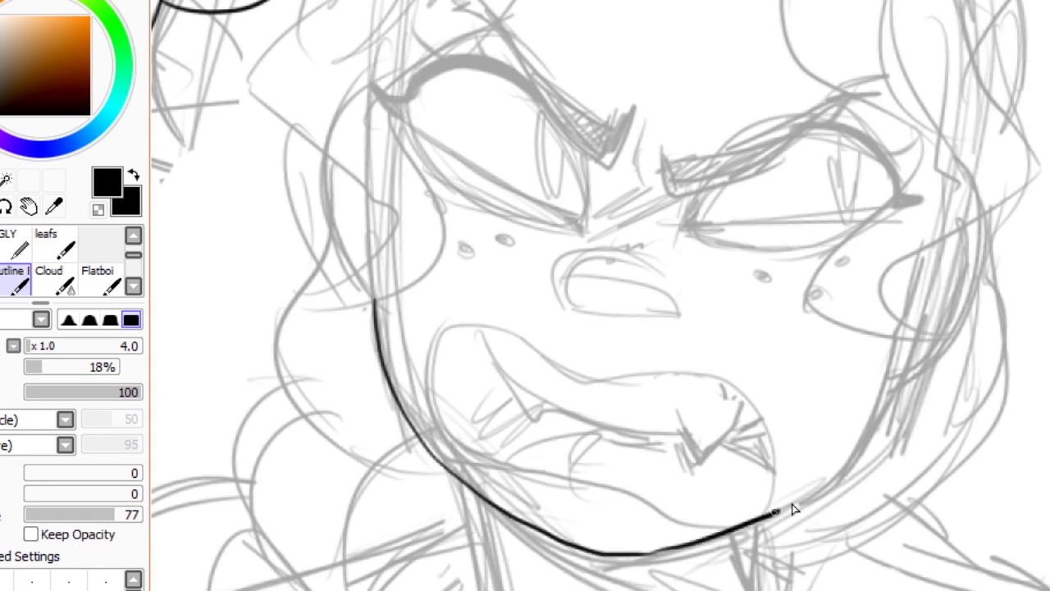
pyautogui.hotkey('ctrl', 'z')
pyautogui.moveTo(649, 561); pyautogui.dragTo(763, 525)
pyautogui.moveTo(763, 525); pyautogui.dragTo(892, 429)
pyautogui.hotkey('ctrl', 'z')
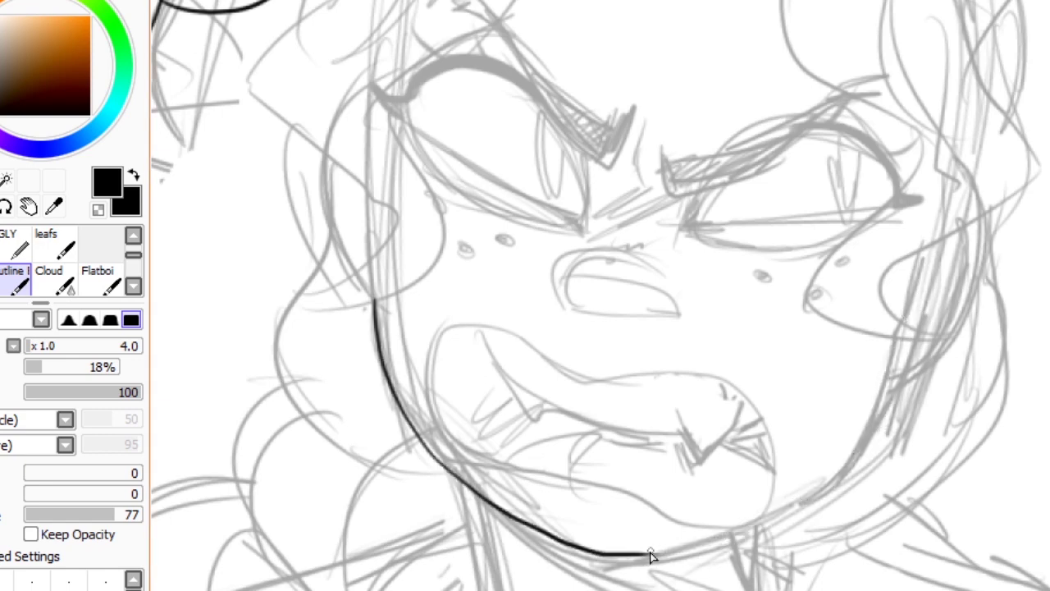
pyautogui.moveTo(650, 557)
pyautogui.mouseDown()
pyautogui.moveTo(908, 312)
pyautogui.moveTo(919, 254)
pyautogui.mouseUp()
# Ink the shouting bust's open mouth outline with its upper teeth, fangs and tongue.
pyautogui.scroll(1, 919, 255)
pyautogui.moveTo(591, 403)
pyautogui.mouseDown()
pyautogui.moveTo(485, 229)
pyautogui.moveTo(590, 402)
pyautogui.mouseUp()
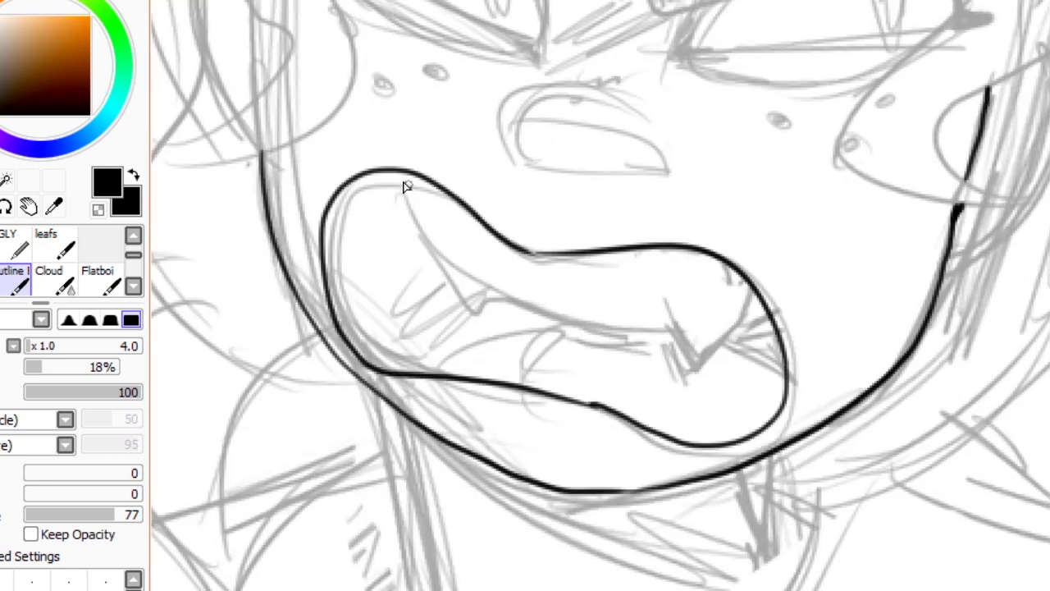
pyautogui.moveTo(400, 175); pyautogui.dragTo(772, 328)
pyautogui.moveTo(435, 370); pyautogui.dragTo(562, 328)
pyautogui.moveTo(513, 384); pyautogui.dragTo(560, 334)
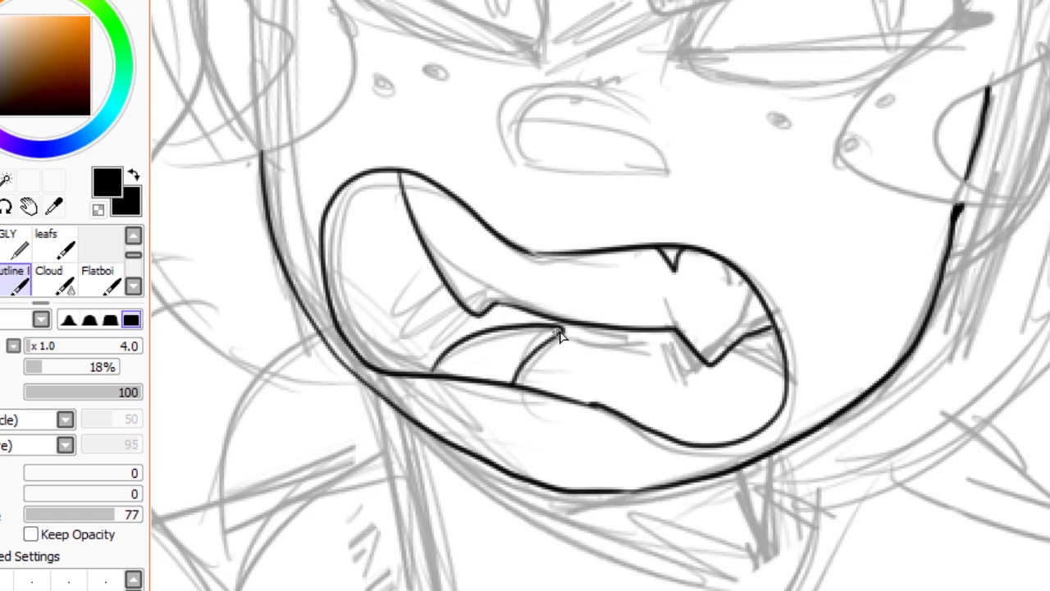
# Fill the dark gaps inside the shouting mouth with black and return to the outline brush.
pyautogui.click(134, 288)
pyautogui.click(98, 247)
pyautogui.click(378, 246)
pyautogui.click(763, 343)
pyautogui.click(15, 247)
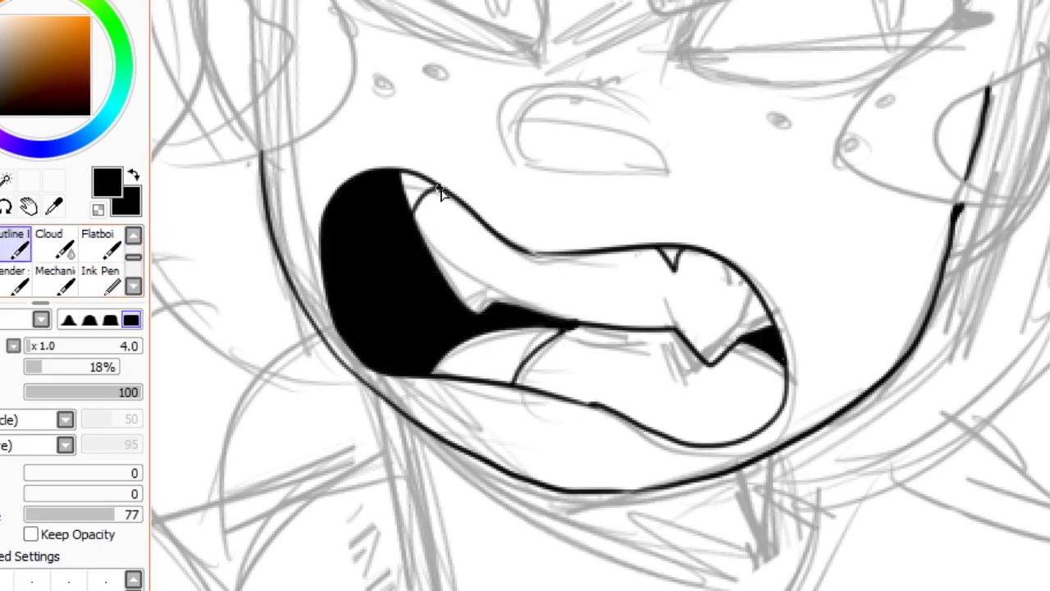
# Ink the shouting bust's nose and the thin outlines of both narrowed eyes.
pyautogui.scroll(3, 441, 193)
pyautogui.moveTo(492, 359); pyautogui.dragTo(606, 368)
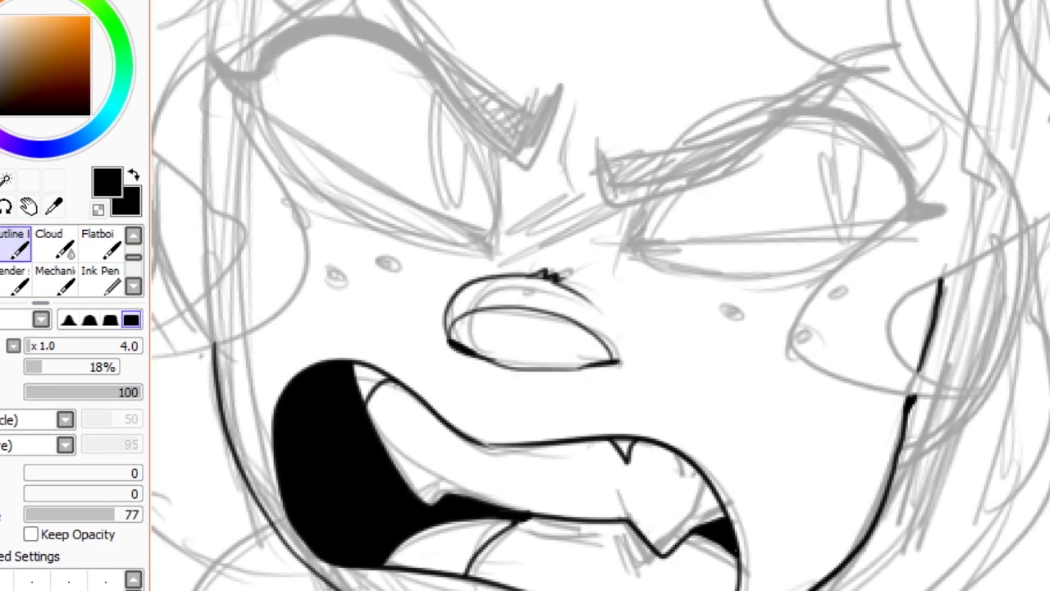
pyautogui.scroll(3, 460, 328)
pyautogui.moveTo(240, 320)
pyautogui.mouseDown()
pyautogui.moveTo(486, 465)
pyautogui.moveTo(467, 345)
pyautogui.mouseUp()
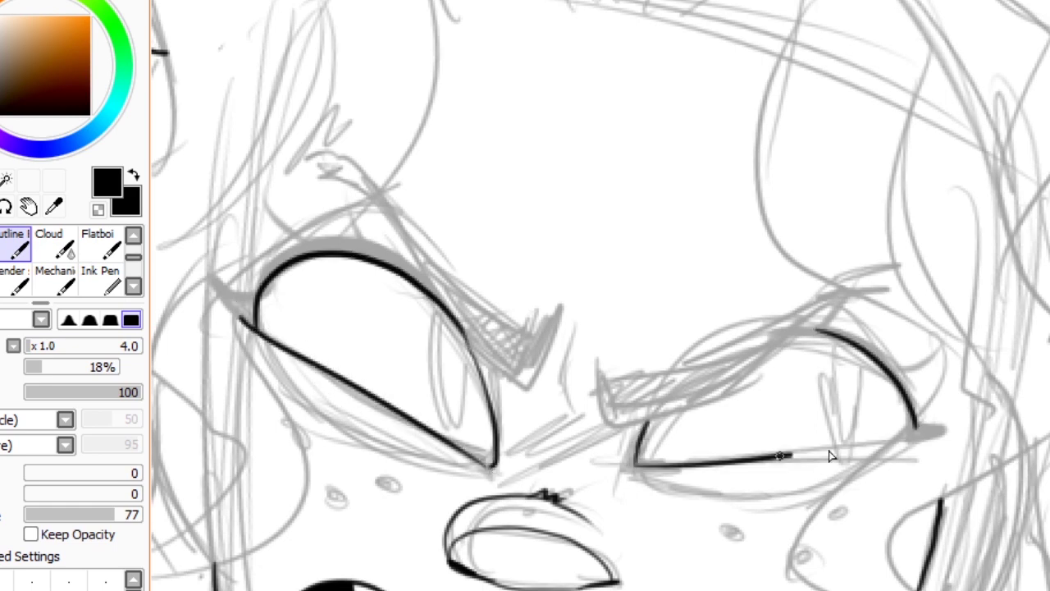
# Thicken the braid-side eye's upper lash line at brush size 9, and restore brush size 4.
pyautogui.moveTo(314, 254); pyautogui.dragTo(464, 304)
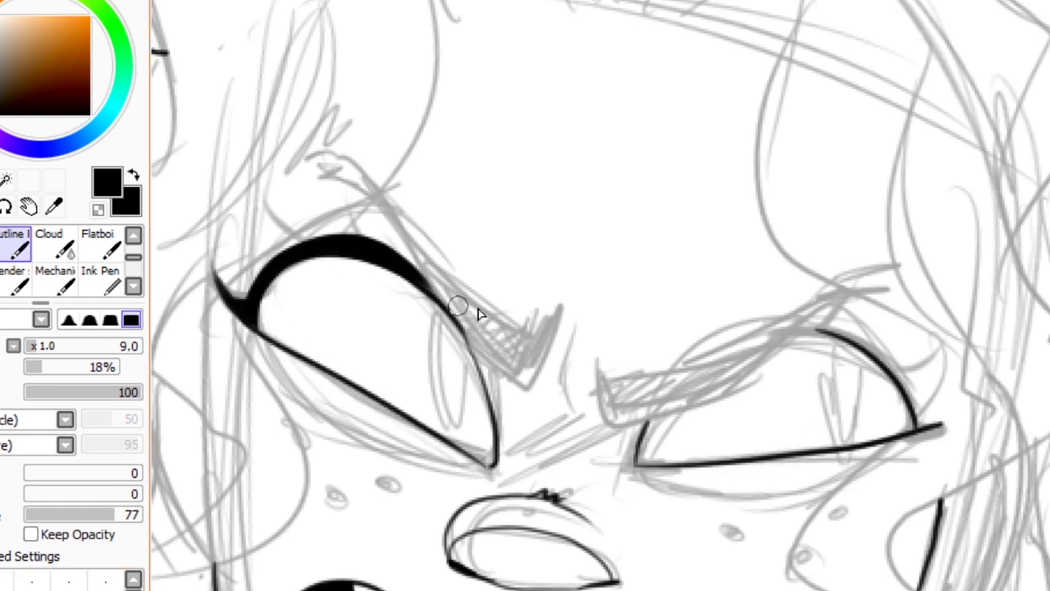
pyautogui.press('[')
pyautogui.press('[')
pyautogui.press('[')
pyautogui.press('[')
pyautogui.press('[')
# Ink the outlines of the shouting bust's two angry eyebrows and the braid-side eye's lashes.
pyautogui.moveTo(315, 168)
pyautogui.mouseDown()
pyautogui.moveTo(435, 292)
pyautogui.moveTo(496, 439)
pyautogui.mouseUp()
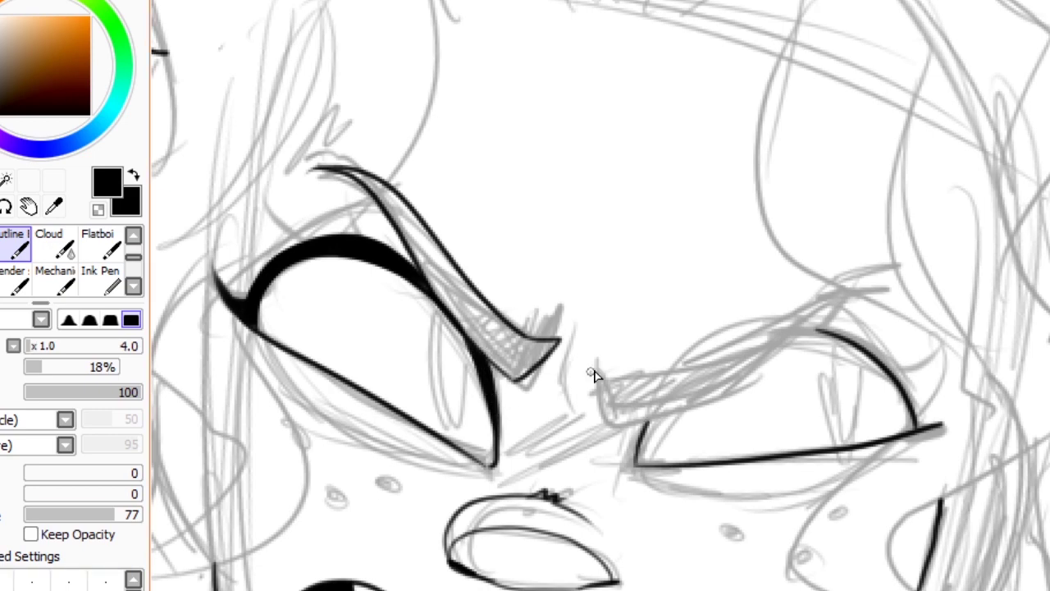
pyautogui.moveTo(593, 374)
pyautogui.mouseDown()
pyautogui.moveTo(796, 348)
pyautogui.moveTo(856, 286)
pyautogui.mouseUp()
pyautogui.scroll(2, 280, 318)
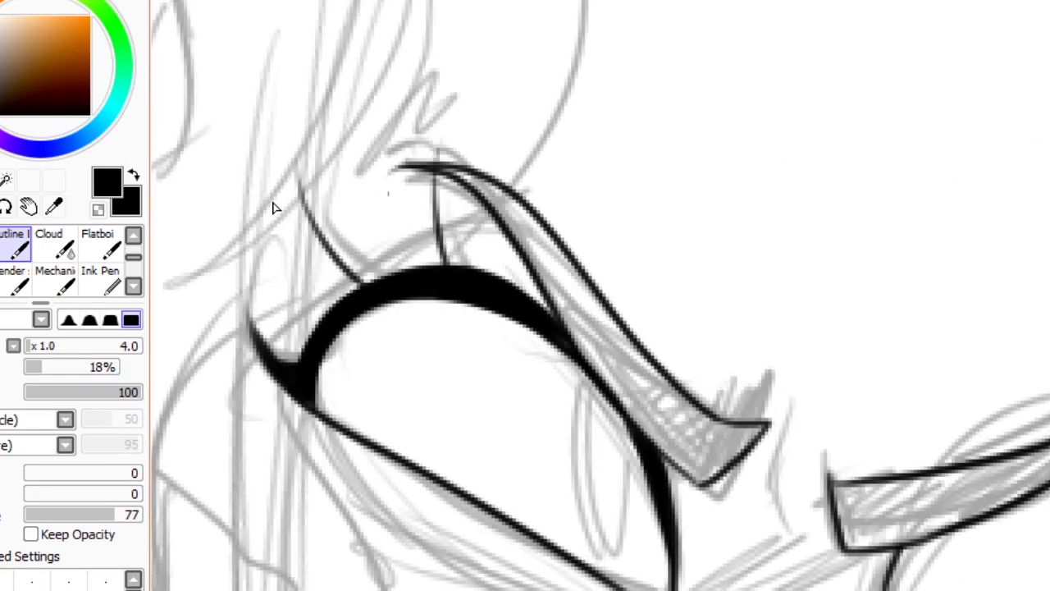
# Thicken the opposite eye's upper lash line, and ink the slit pupils and the crease between the eyebrows.
pyautogui.hscroll(5, 275, 207)
pyautogui.press(']')
pyautogui.press(']')
pyautogui.press(']')
pyautogui.press(']')
pyautogui.press(']')
pyautogui.moveTo(751, 262)
pyautogui.mouseDown()
pyautogui.moveTo(883, 406)
pyautogui.moveTo(967, 358)
pyautogui.mouseUp()
pyautogui.hotkey('ctrl', 'z')
pyautogui.press('[')
pyautogui.press('[')
pyautogui.press('[')
pyautogui.press('[')
pyautogui.press('[')
pyautogui.scroll(-3, 455, 420)
pyautogui.scroll(1, 456, 420)
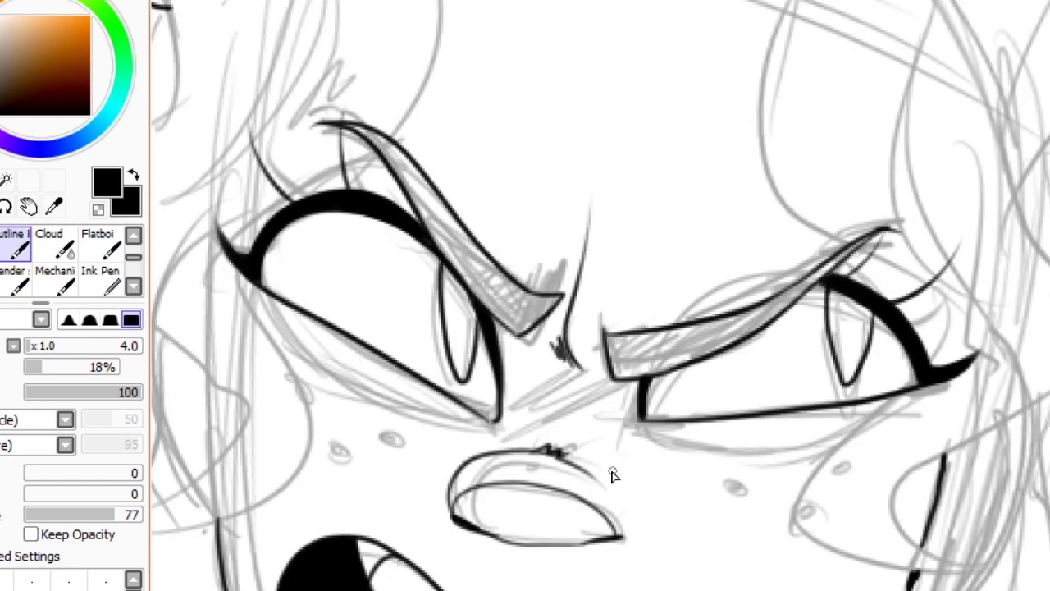
# Ink the shouting bust's wavy front lock on the side away from the braid, from the parting to the cheek, with its outer contour.
pyautogui.scroll(-2, 612, 475)
pyautogui.moveTo(597, 168)
pyautogui.mouseDown()
pyautogui.moveTo(689, 191)
pyautogui.moveTo(744, 307)
pyautogui.moveTo(833, 441)
pyautogui.mouseUp()
pyautogui.hotkey('ctrl', 'z')
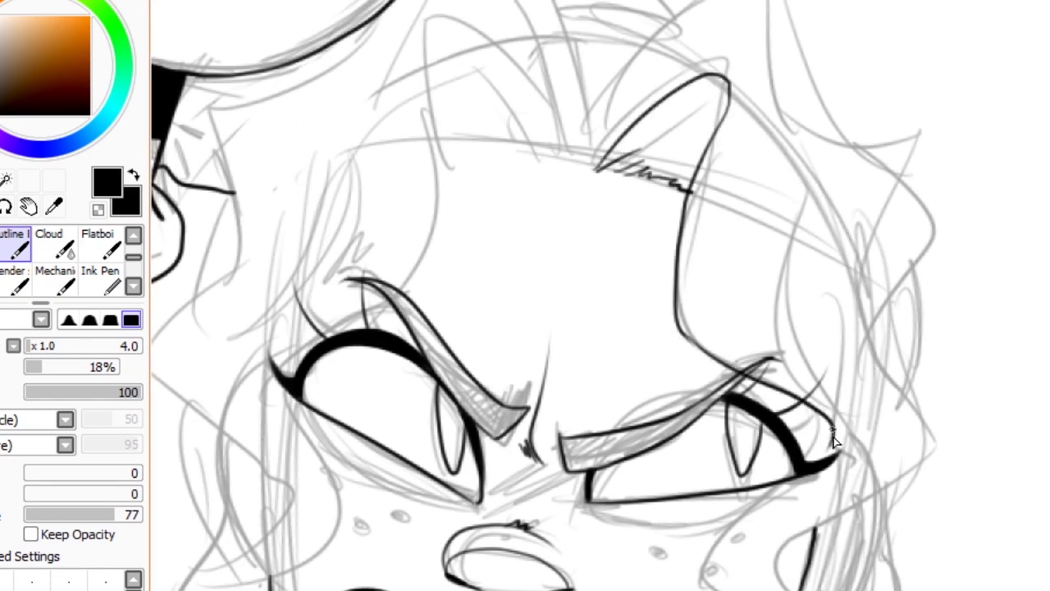
pyautogui.moveTo(830, 525); pyautogui.dragTo(900, 181)
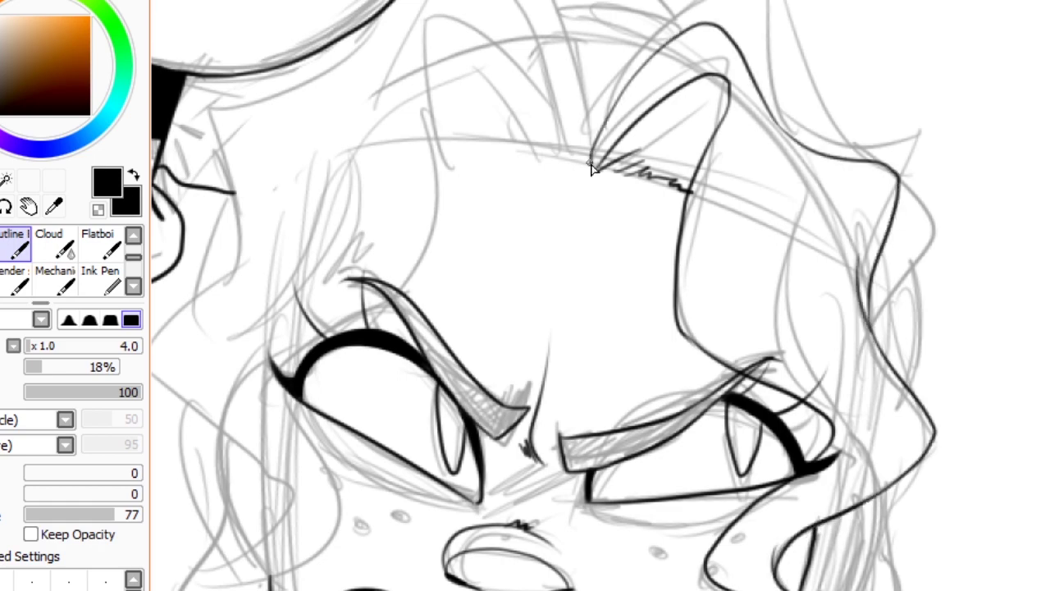
# Ink the shouting bust's hair tufts, hairline strands and the wavy lock on the braid side.
pyautogui.moveTo(592, 168); pyautogui.dragTo(447, 135)
pyautogui.moveTo(369, 329); pyautogui.dragTo(574, 230)
pyautogui.moveTo(414, 447); pyautogui.dragTo(479, 92)
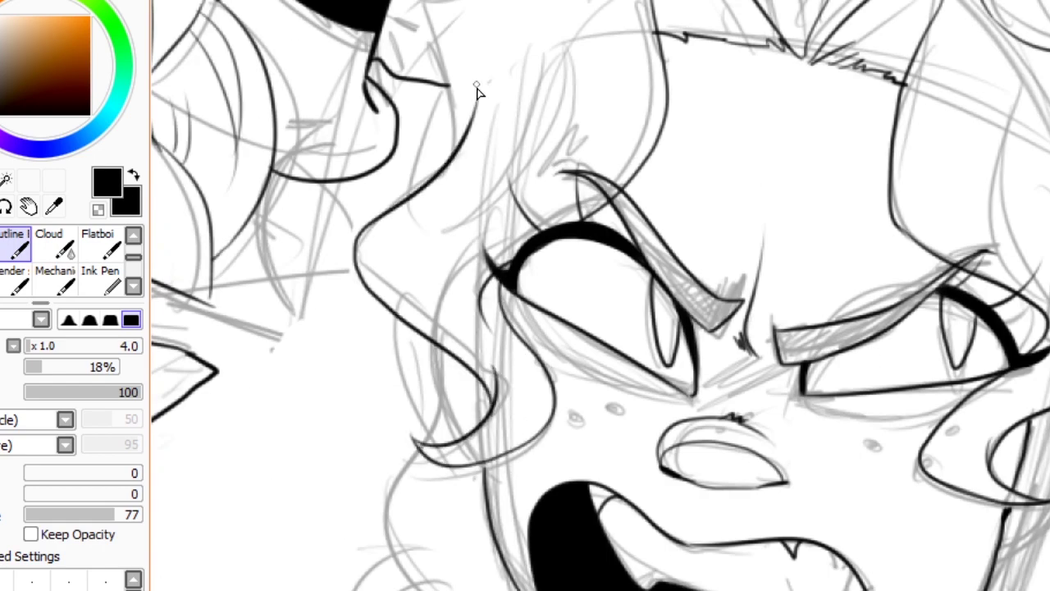
pyautogui.scroll(3, 479, 93)
pyautogui.moveTo(669, 173); pyautogui.dragTo(700, 223)
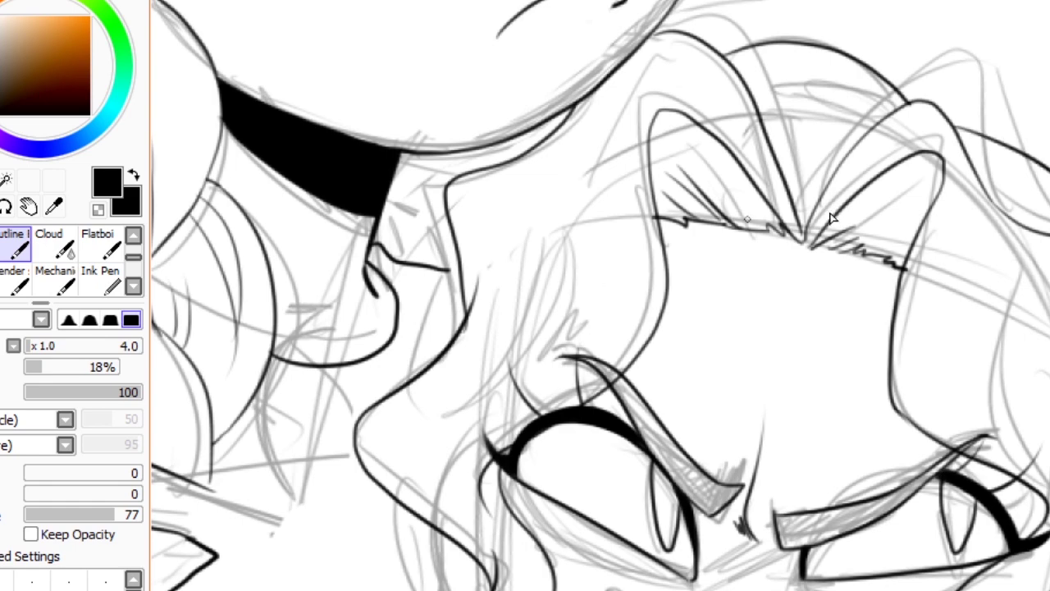
# Ink the back hair contour and the small ear edge beside the cheek away from the braid.
pyautogui.scroll(-2, 831, 217)
pyautogui.scroll(2, 973, 368)
pyautogui.scroll(-4, 959, 236)
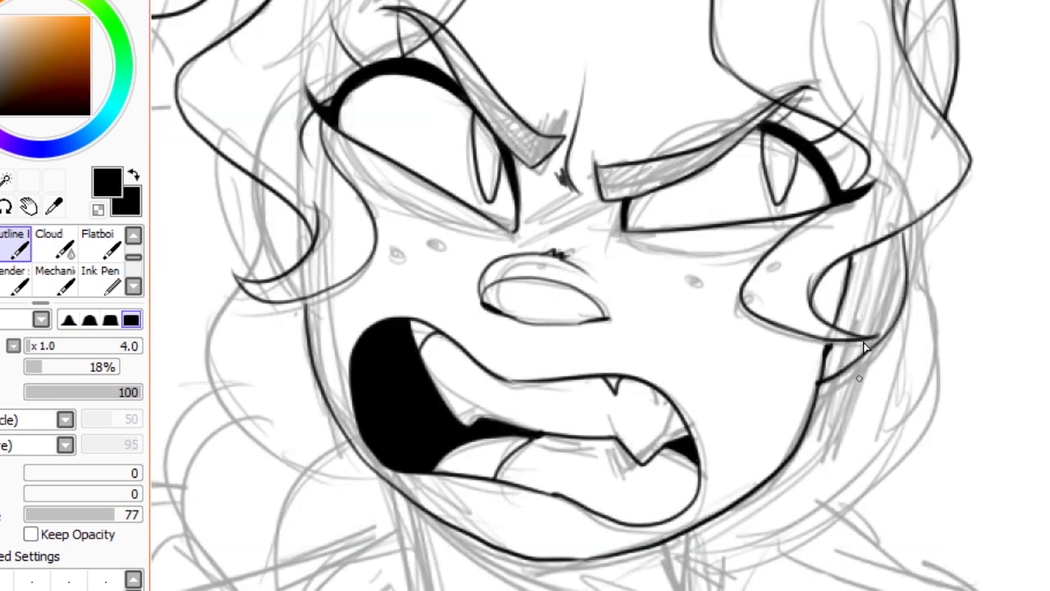
# Ink the shouting bust's braid segments from behind the jaw down to the canvas edge.
pyautogui.scroll(-3, 517, 443)
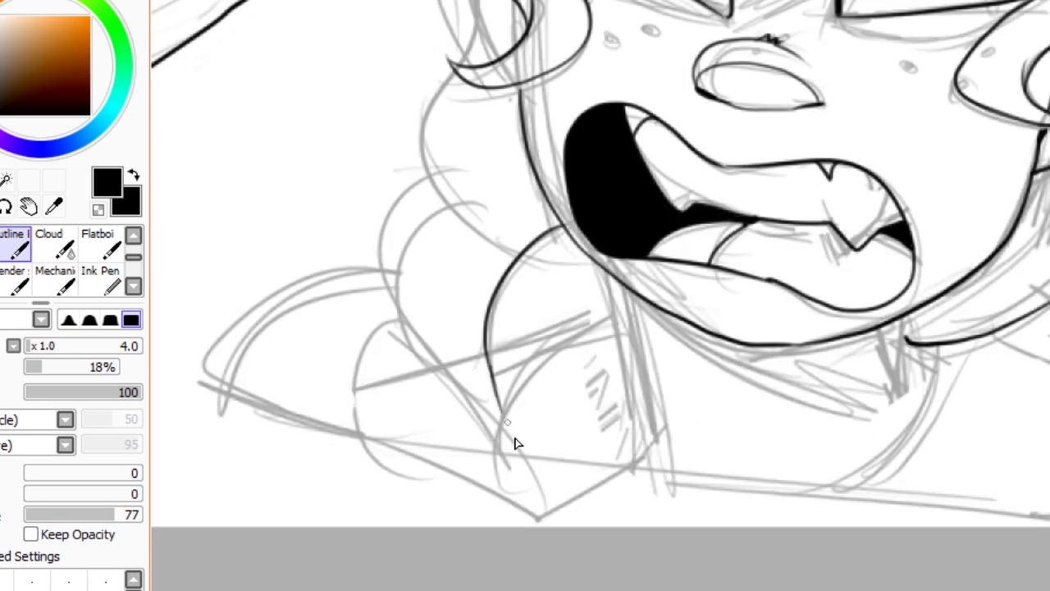
pyautogui.moveTo(642, 373); pyautogui.dragTo(372, 441)
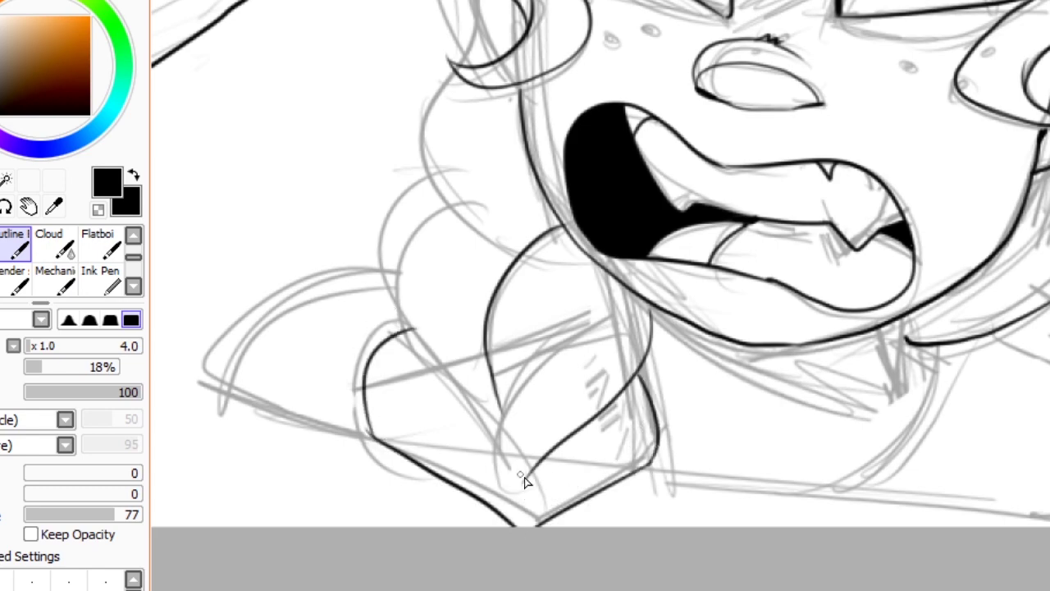
pyautogui.moveTo(526, 481)
pyautogui.mouseDown()
pyautogui.moveTo(488, 218)
pyautogui.moveTo(443, 164)
pyautogui.mouseUp()
# Ink the hair edge above the shouting bust's braid, and add fine strands to the hair and braid.
pyautogui.scroll(5, 460, 300)
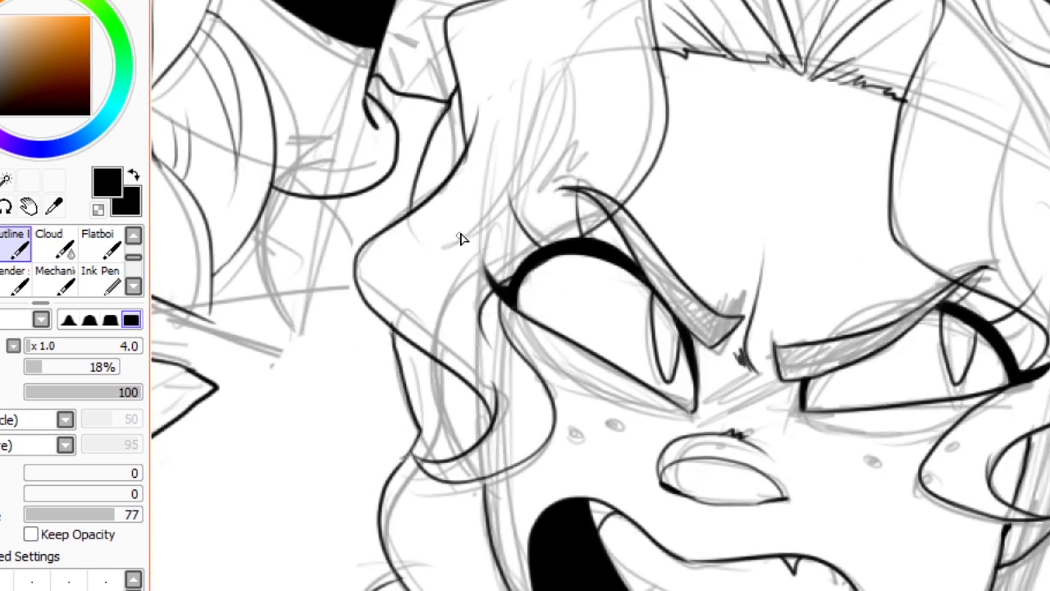
pyautogui.moveTo(459, 238); pyautogui.dragTo(566, 168)
pyautogui.scroll(-3, 741, 345)
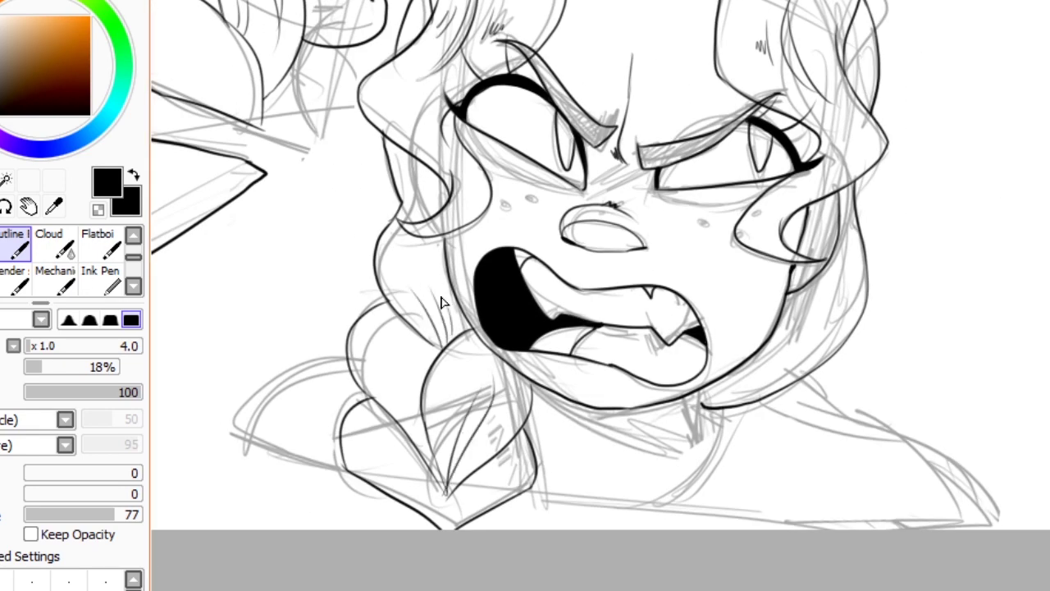
# Ink the shouting bust's shoulders, lower garment edge and neckline.
pyautogui.moveTo(492, 525); pyautogui.dragTo(960, 484)
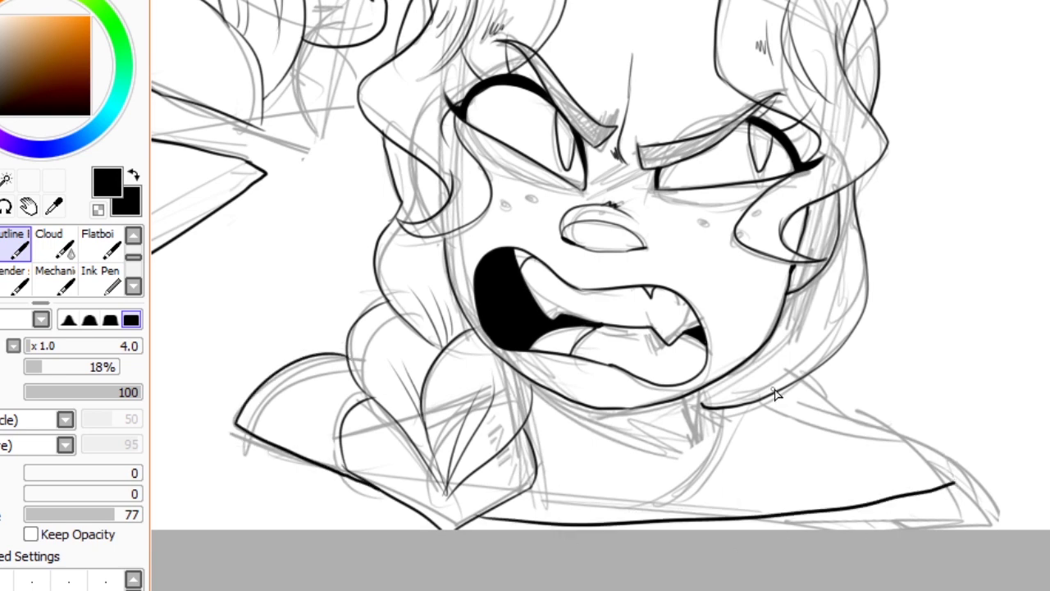
pyautogui.scroll(3, 774, 394)
pyautogui.moveTo(812, 431); pyautogui.dragTo(1046, 497)
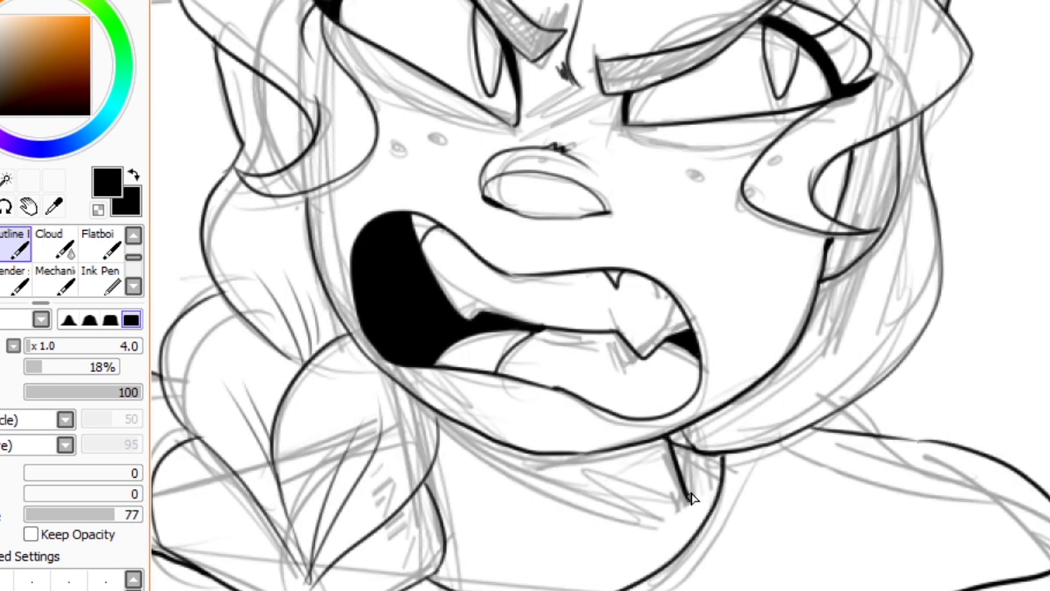
# Outline the neck shadow beneath the shouting bust's jaw and fill it with black.
pyautogui.moveTo(432, 411); pyautogui.dragTo(633, 487)
pyautogui.click(100, 279)
pyautogui.click(575, 464)
pyautogui.scroll(-5, 599, 296)
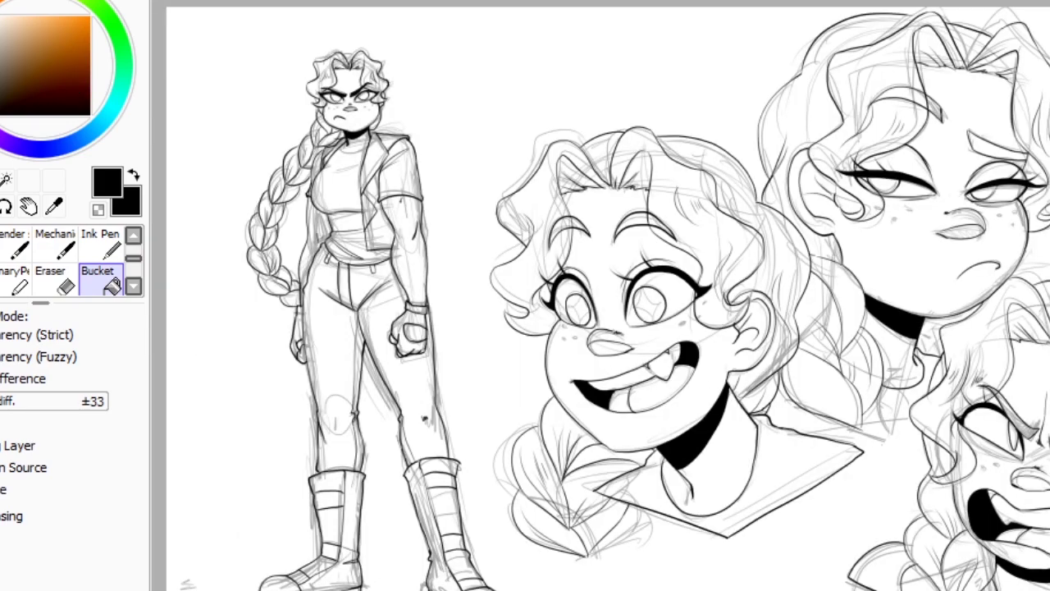
# Ink the frowning bust's shoulder line behind the smiling bust, and hide the rough sketch.
pyautogui.scroll(5, 525, 295)
pyautogui.press('b')
pyautogui.scroll(-5, 537, 311)
pyautogui.scroll(5, 430, 323)
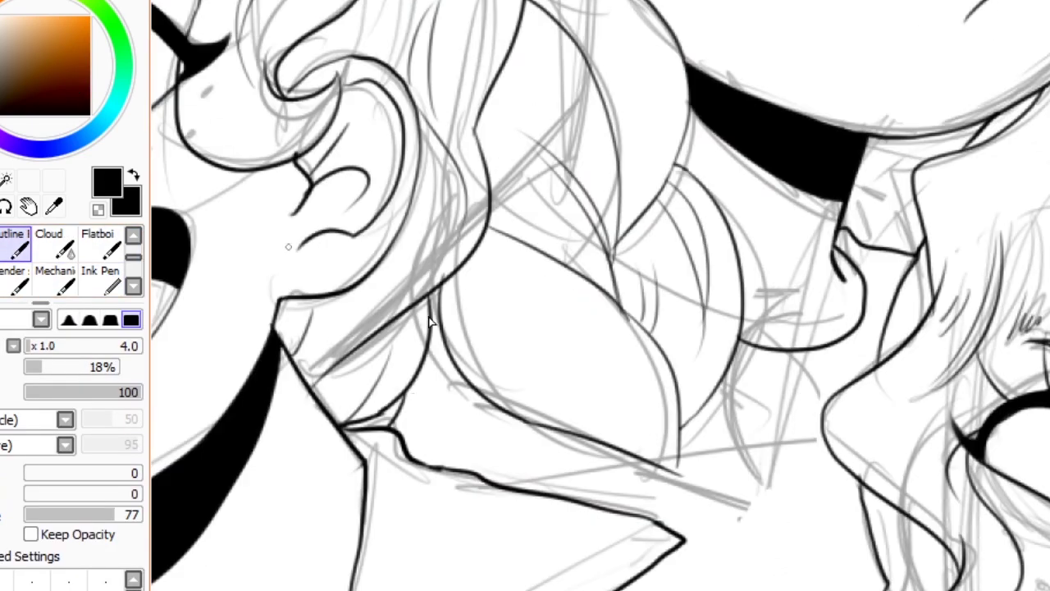
pyautogui.scroll(-5, 599, 295)
pyautogui.scroll(4, 599, 296)
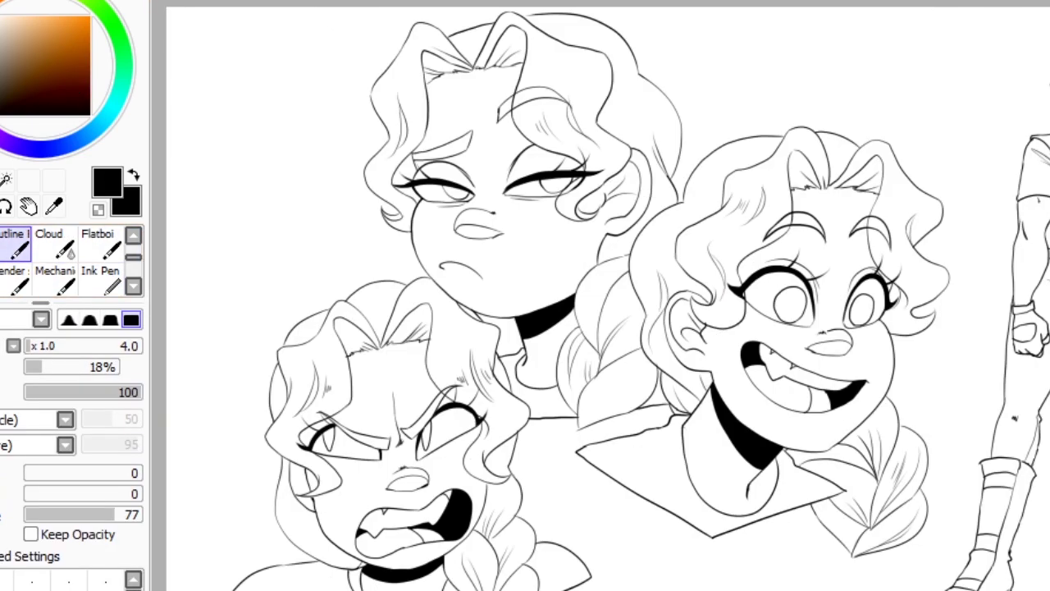
# Transform the full-body figure's line art to tilt and shift it slightly, and deselect it.
pyautogui.hotkey('ctrl', 't')
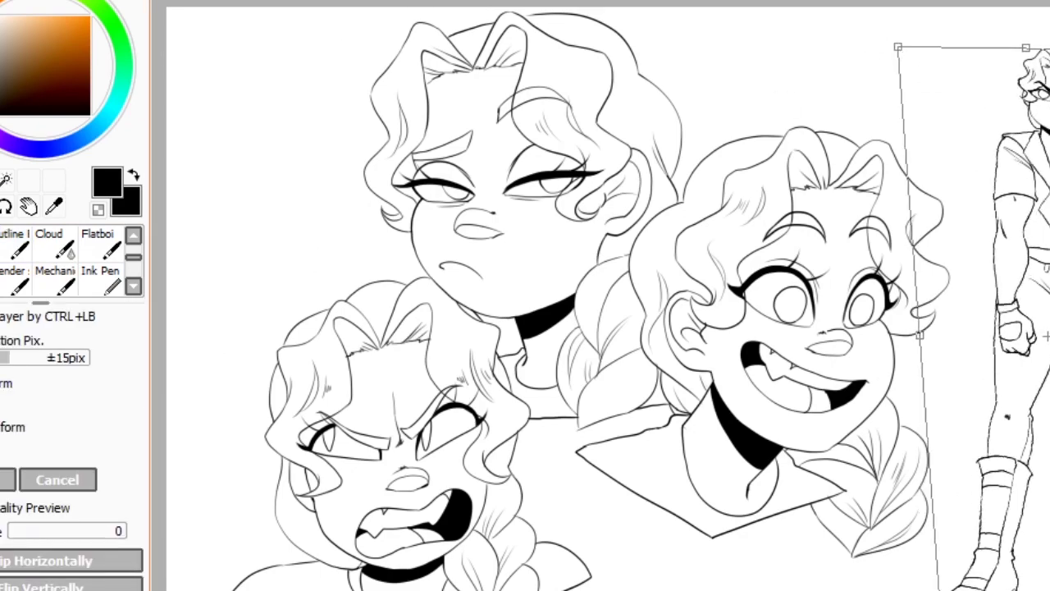
pyautogui.press('h')
pyautogui.press('Return')
pyautogui.hotkey('ctrl', 'd')
pyautogui.press('h')
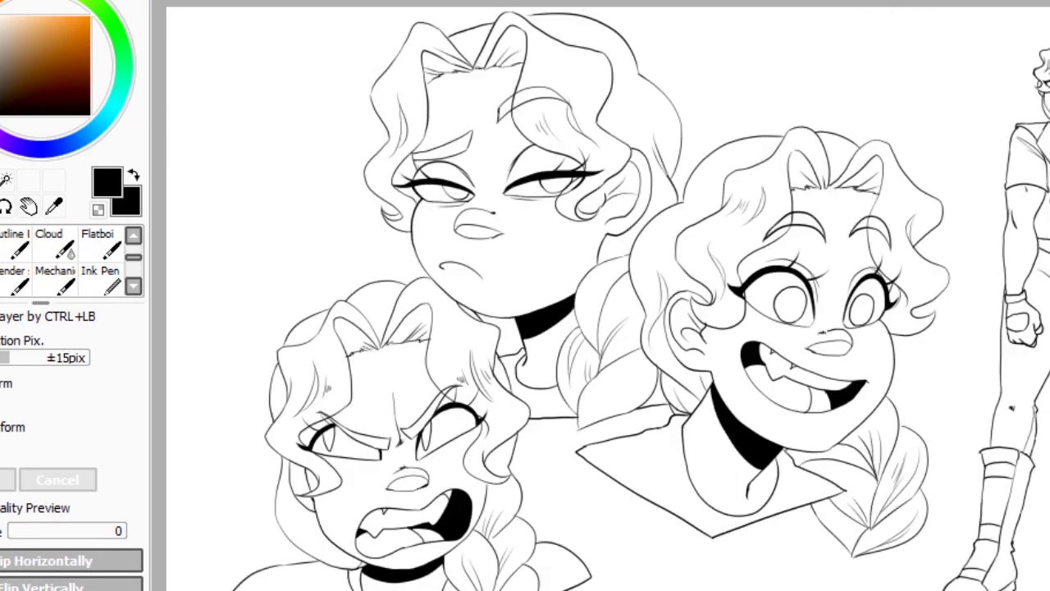
# Fill the canvas beneath the line art with dark grey.
pyautogui.press('h')
pyautogui.press('g')
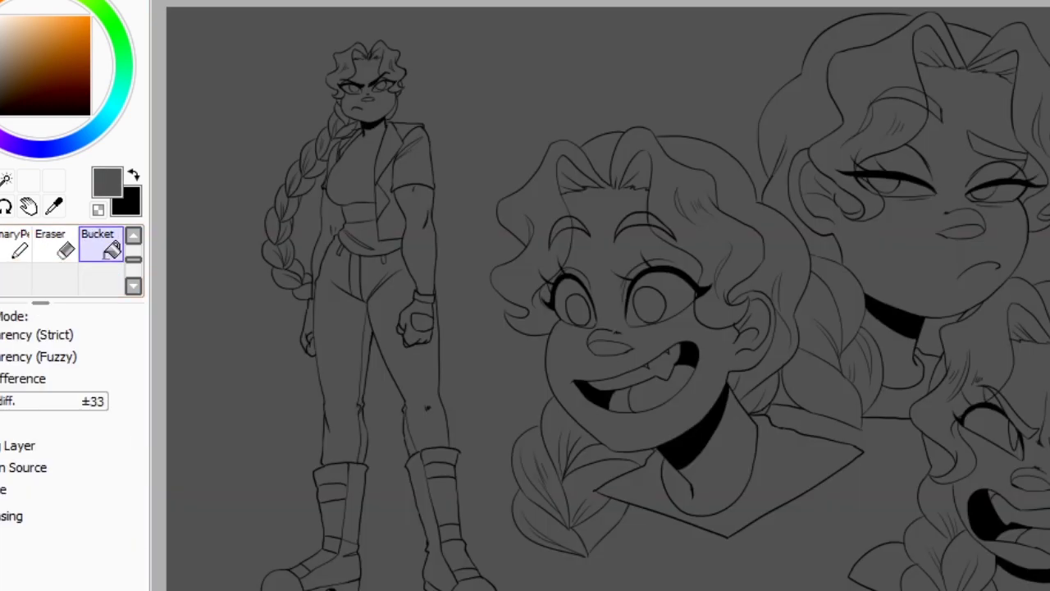
pyautogui.scroll(2, 368, 440)
# Fill the full-body figure's arms, face, neck and exposed hand areas with light beige skin colour.
pyautogui.click(369, 441)
pyautogui.hotkey('ctrl', 'z')
pyautogui.click(375, 257)
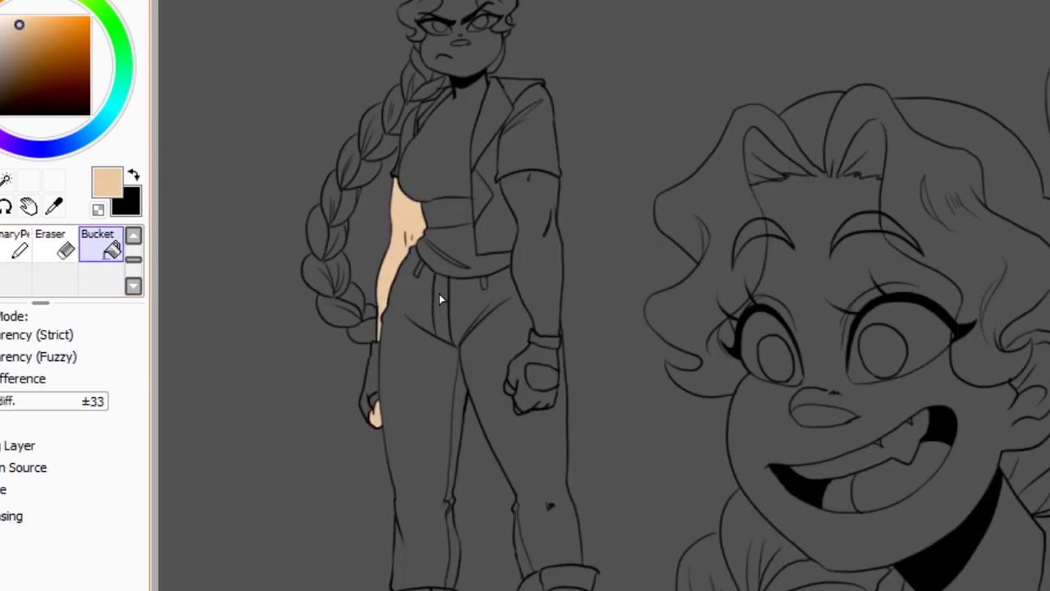
pyautogui.click(534, 246)
pyautogui.press('n')
pyautogui.press('g')
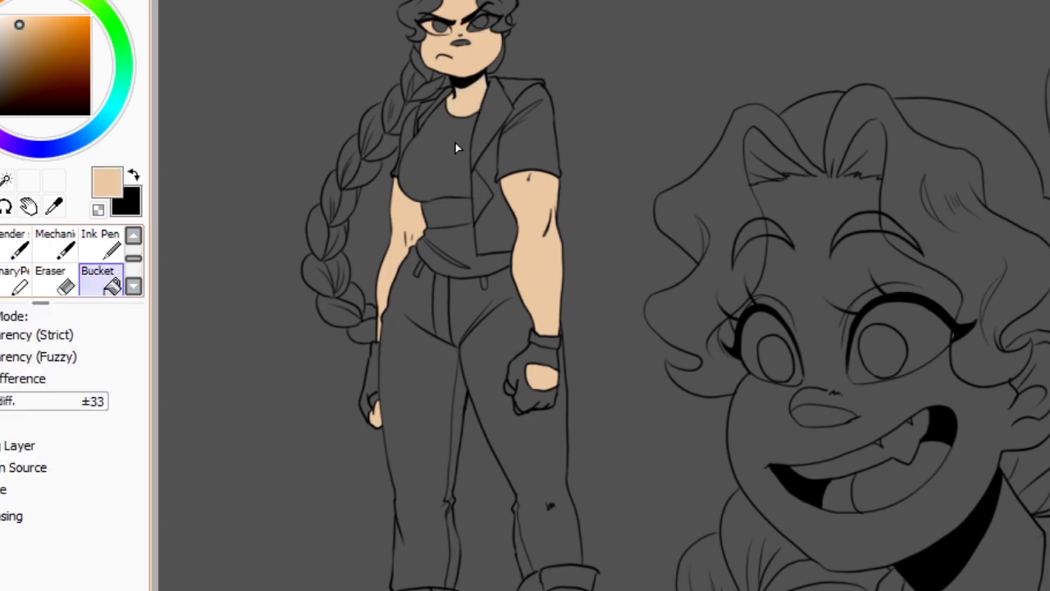
# Brush beige skin colour into the full-body figure's remaining face, ear and finger areas.
pyautogui.scroll(3, 279, 217)
pyautogui.press('n')
pyautogui.moveTo(493, 131); pyautogui.dragTo(347, 148)
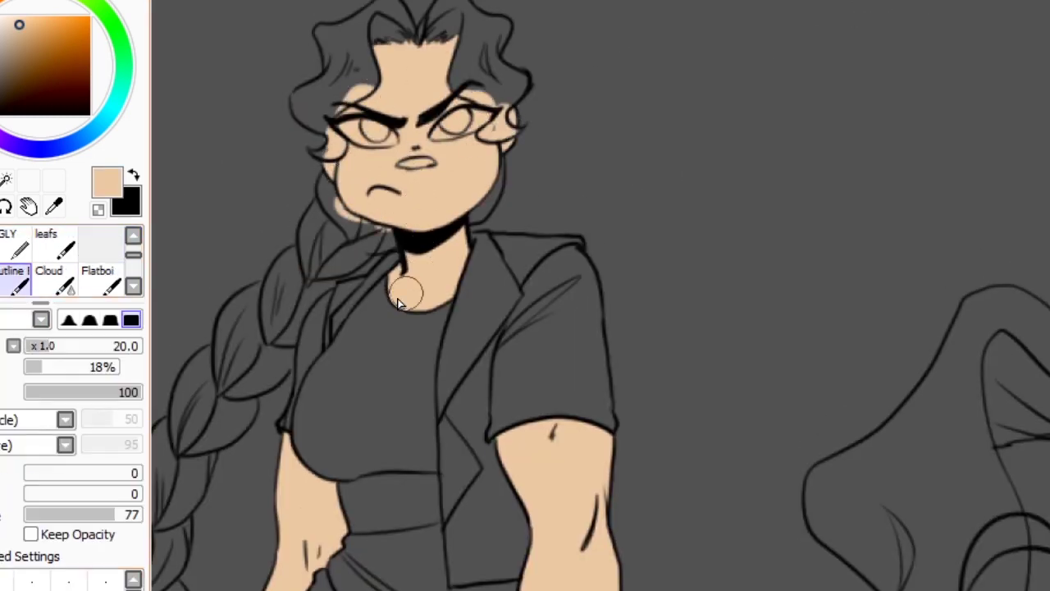
pyautogui.scroll(-5, 399, 304)
pyautogui.moveTo(501, 348); pyautogui.dragTo(529, 411)
# Fill the smiling bust's neck with beige skin colour, and undo the trial fill at the forehead.
pyautogui.scroll(2, 411, 369)
pyautogui.press('g')
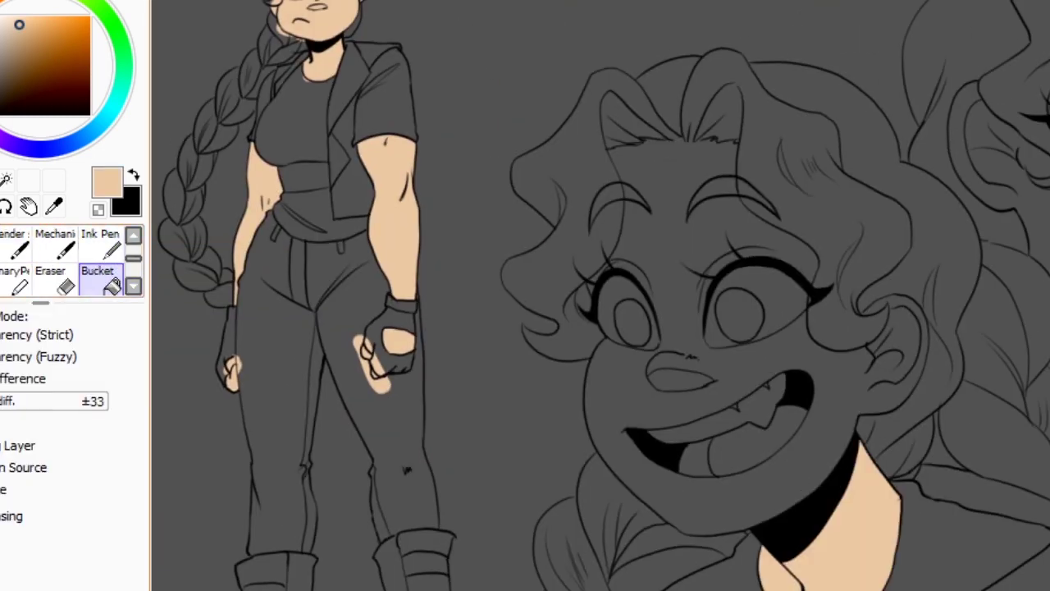
pyautogui.press('n')
pyautogui.press('g')
pyautogui.click(757, 159)
pyautogui.hotkey('ctrl', 'z')
# Brush beige along the smiling bust's hairline and over the ear at size 50, and fill the face with the same colour.
pyautogui.press('n')
pyautogui.moveTo(578, 148); pyautogui.dragTo(768, 148)
pyautogui.moveTo(857, 304); pyautogui.dragTo(870, 394)
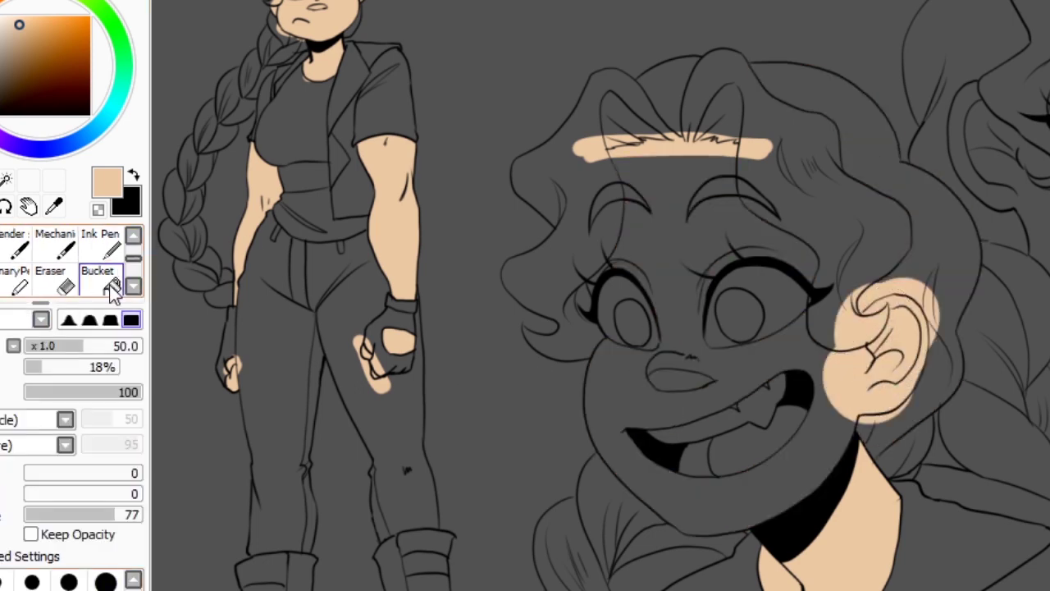
pyautogui.click(676, 274)
pyautogui.click(758, 307)
# Brush a beige band along the shouting bust's hairline and fill the face with the same skin colour.
pyautogui.scroll(-3, 574, 295)
pyautogui.moveTo(772, 251); pyautogui.dragTo(981, 300)
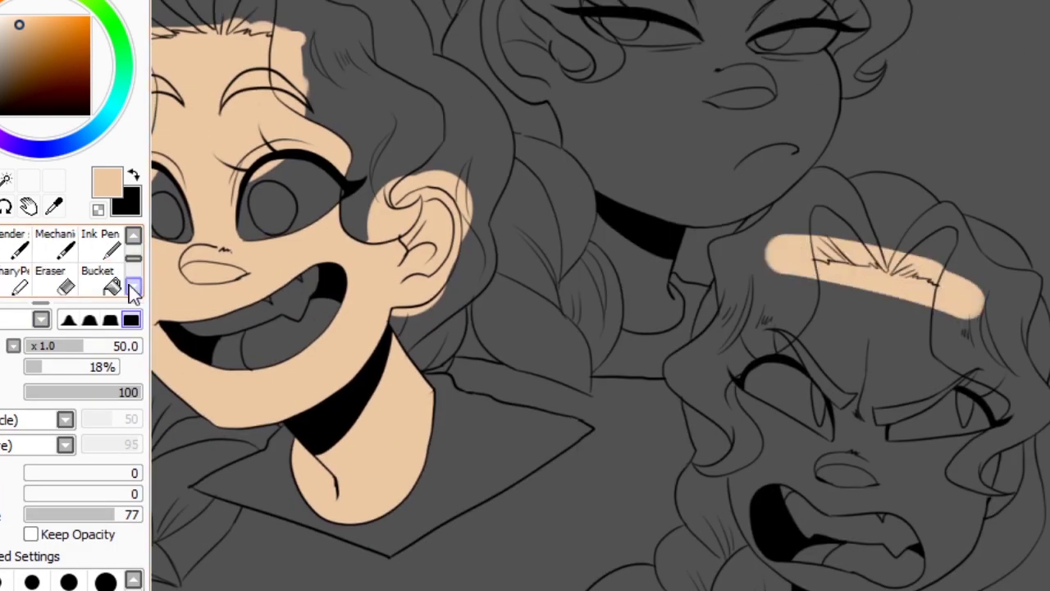
pyautogui.press('g')
pyautogui.click(853, 410)
# Brush beige skin colour around the shouting bust's eyes, ear and upper neck edge.
pyautogui.scroll(-3, 574, 328)
pyautogui.press('n')
pyautogui.moveTo(492, 279); pyautogui.dragTo(591, 214)
pyautogui.moveTo(738, 345); pyautogui.dragTo(682, 496)
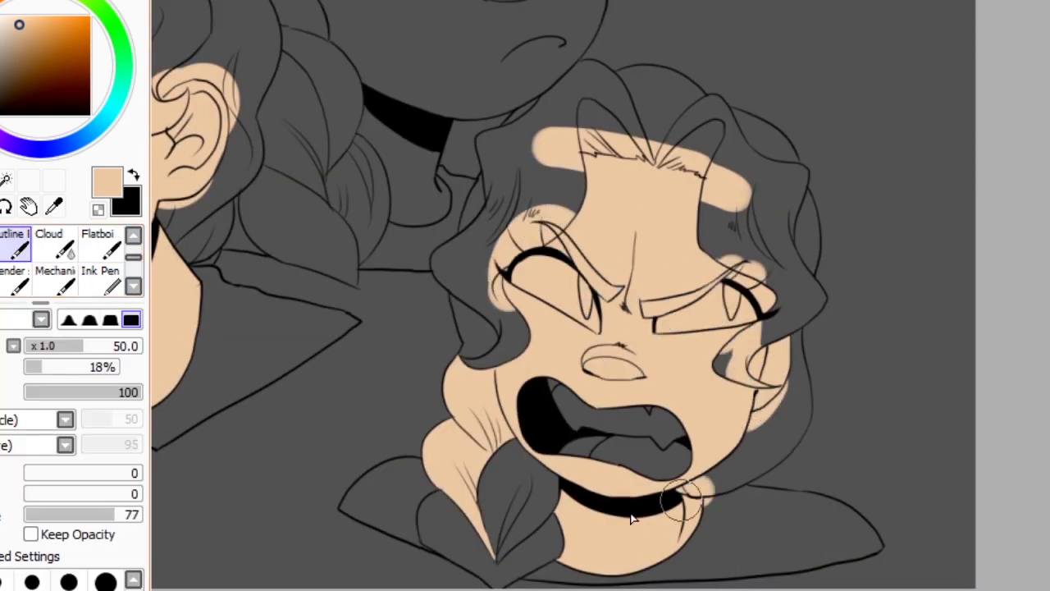
# Brush a beige band along the pouting bust's hairline at size 50, and fill the face, ear and neck with the same skin colour.
pyautogui.scroll(3, 575, 296)
pyautogui.moveTo(517, 107); pyautogui.dragTo(722, 115)
pyautogui.press('g')
pyautogui.click(623, 386)
pyautogui.click(427, 287)
pyautogui.press('n')
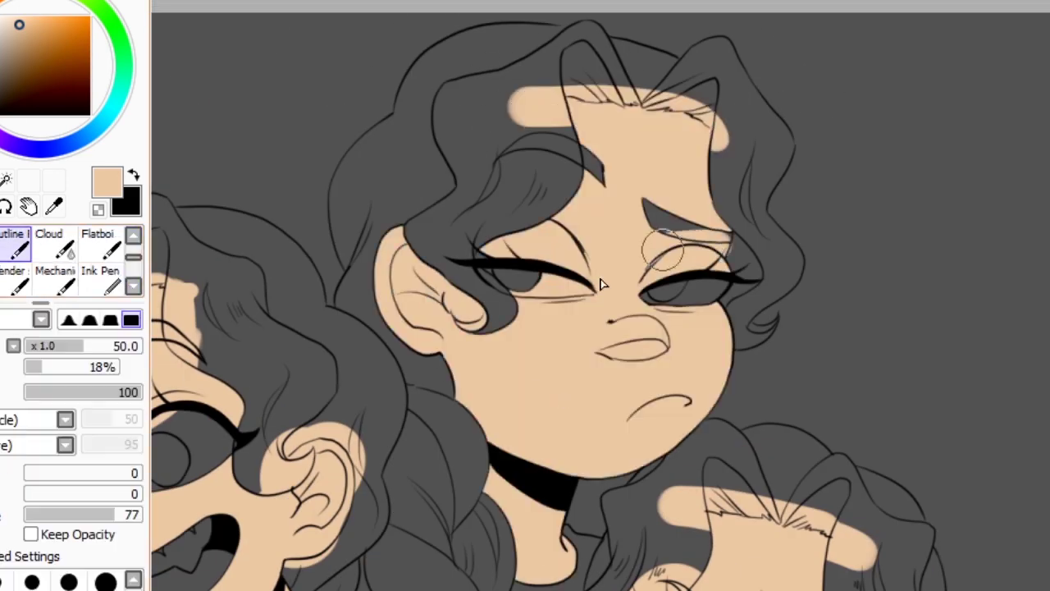
# Brush beige skin colour around the pouting bust's eyes, front lock, forehead edge and ear.
pyautogui.moveTo(566, 196); pyautogui.dragTo(472, 271)
pyautogui.moveTo(574, 78); pyautogui.dragTo(583, 173)
pyautogui.moveTo(406, 218); pyautogui.dragTo(411, 250)
pyautogui.scroll(-3, 599, 296)
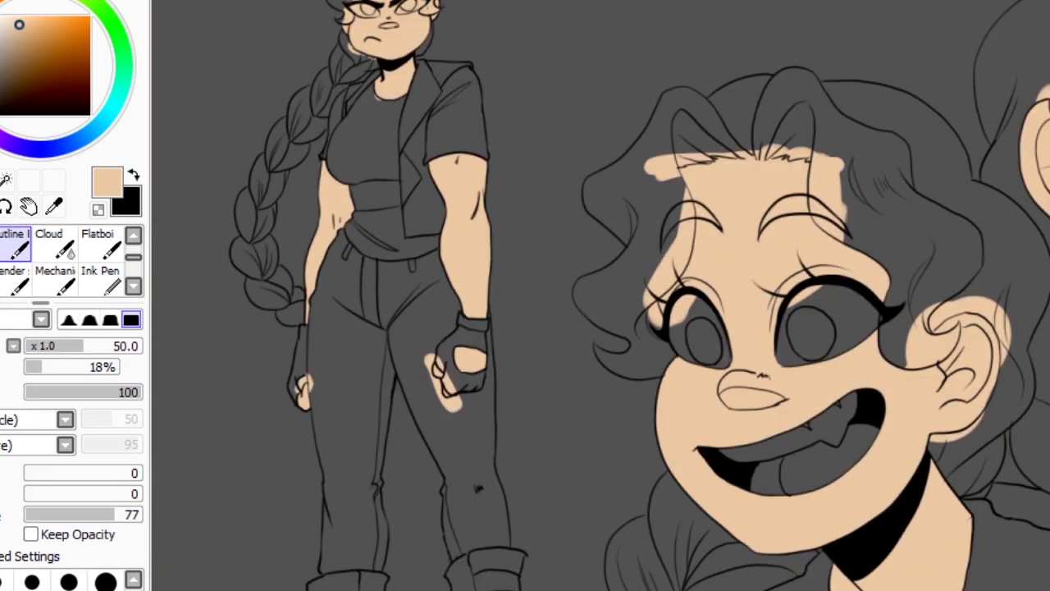
# Paint salmon-red patches on the full-body figure's face, elbows and fingers with a size 20 brush.
pyautogui.click(35, 33)
pyautogui.click(105, 581)
pyautogui.scroll(-3, 545, 475)
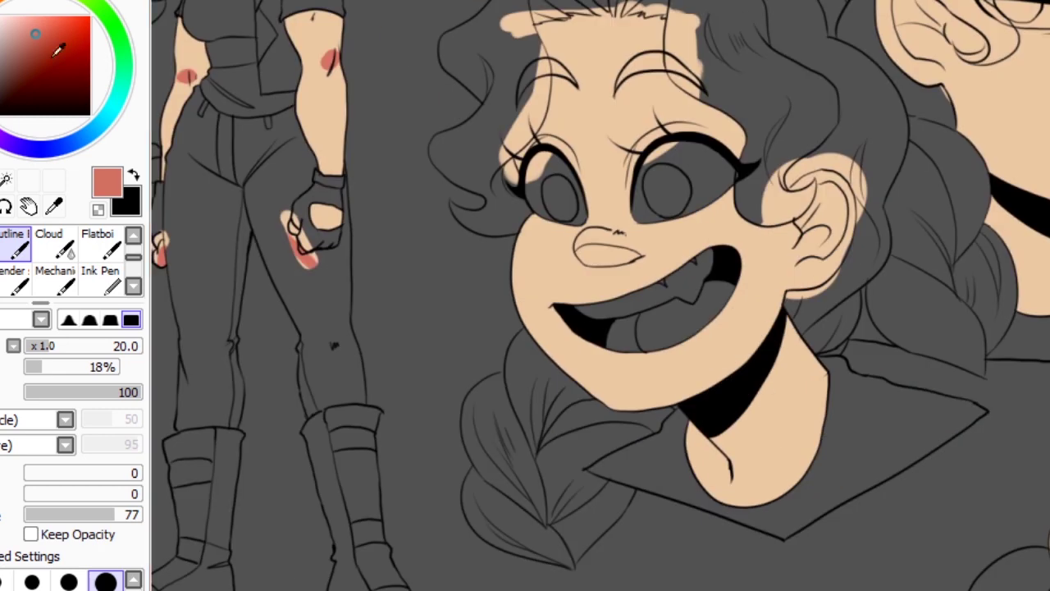
# Paint red blush patches on the cheeks, nose and ear of the smiling and pouting busts at size 50.
pyautogui.moveTo(82, 346); pyautogui.dragTo(123, 346)
pyautogui.moveTo(689, 214); pyautogui.dragTo(722, 255)
pyautogui.moveTo(509, 246); pyautogui.dragTo(607, 247)
pyautogui.moveTo(813, 173); pyautogui.dragTo(845, 213)
pyautogui.scroll(3, 599, 296)
pyautogui.moveTo(615, 287); pyautogui.dragTo(665, 320)
pyautogui.moveTo(746, 312); pyautogui.dragTo(834, 320)
# Paint red blush patches on the shouting bust's cheeks and nose at size 50.
pyautogui.scroll(-5, 834, 320)
pyautogui.moveTo(763, 427); pyautogui.dragTo(808, 451)
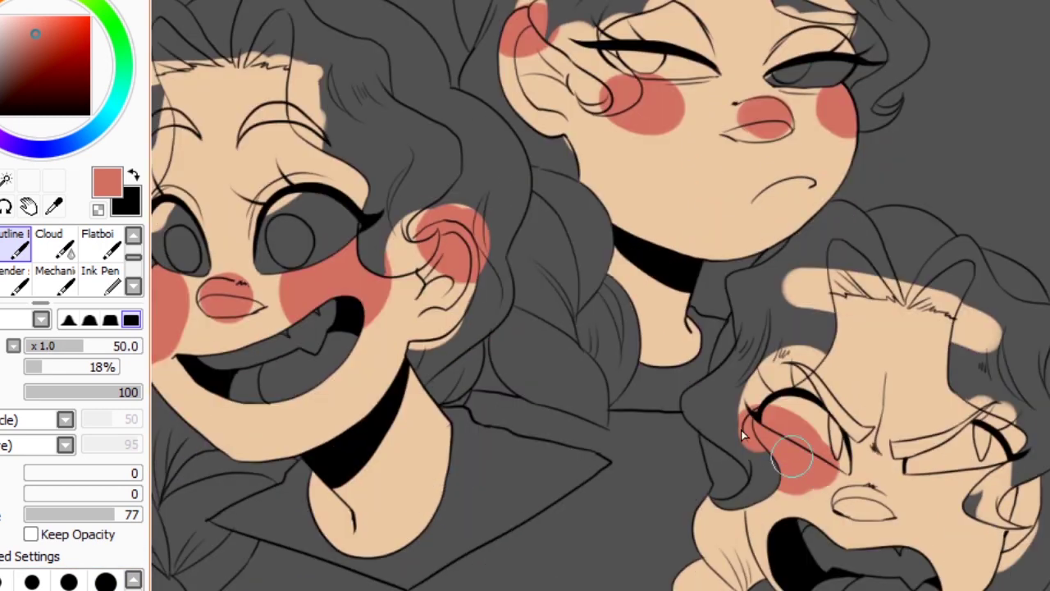
pyautogui.moveTo(960, 459); pyautogui.dragTo(1018, 492)
pyautogui.moveTo(845, 493); pyautogui.dragTo(894, 508)
# Blend the shouting bust's cheek and nose blush softly into the skin using the Water Color brush at size 50.
pyautogui.scroll(-1, 65, 263)
pyautogui.click(100, 240)
pyautogui.moveTo(763, 443)
pyautogui.mouseDown()
pyautogui.moveTo(874, 500)
pyautogui.moveTo(984, 509)
pyautogui.mouseUp()
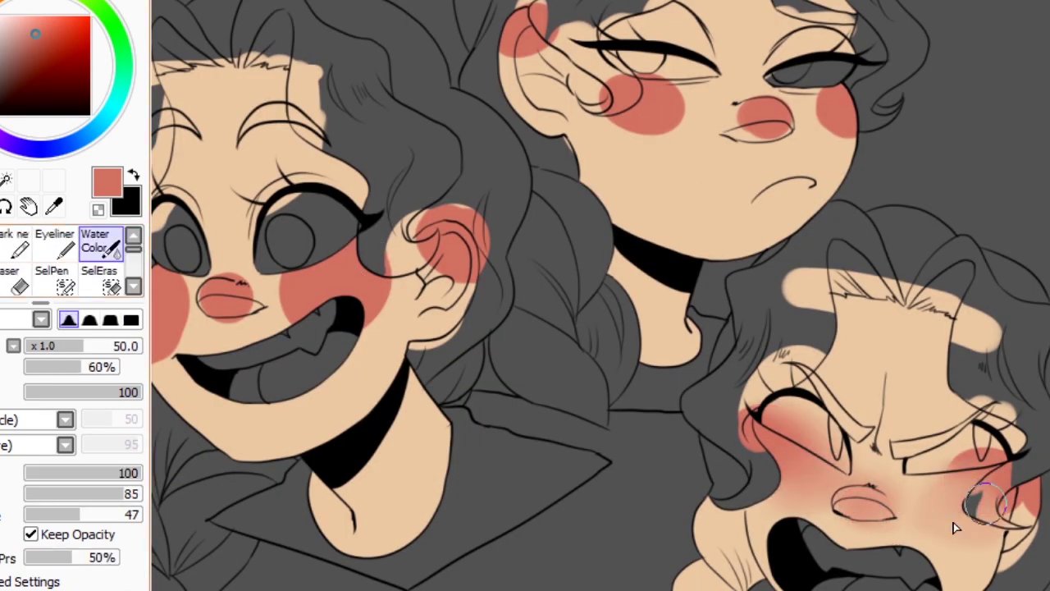
pyautogui.moveTo(968, 468); pyautogui.dragTo(1026, 509)
# Blend the red patches on the pouting bust's cheeks, nose and ear into the skin with the Water Color brush.
pyautogui.moveTo(574, 98); pyautogui.dragTo(673, 123)
pyautogui.moveTo(846, 115); pyautogui.dragTo(771, 135)
pyautogui.scroll(2, 772, 135)
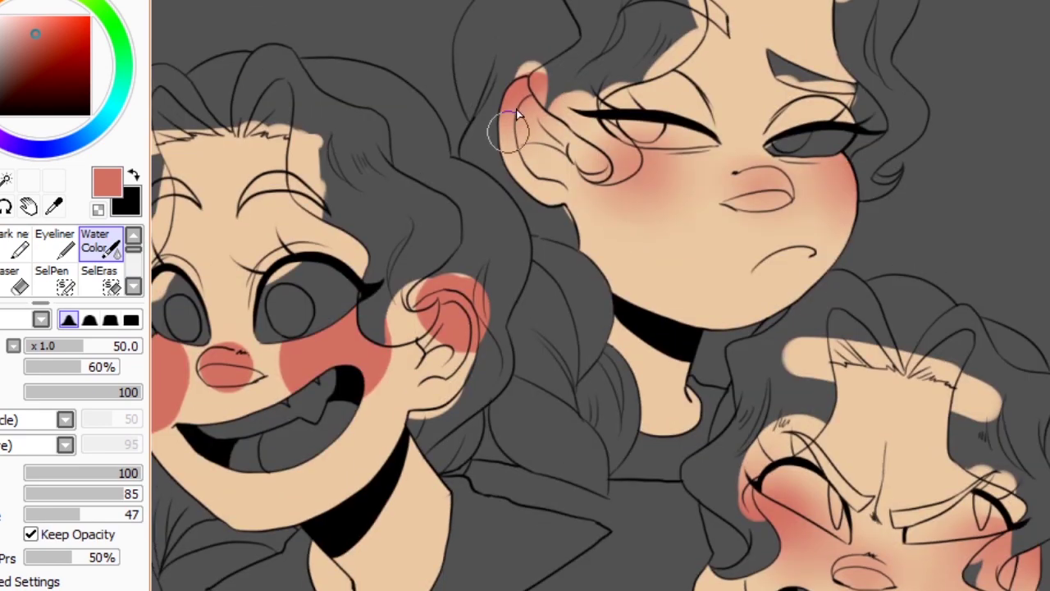
# Blend the blush on the smiling bust's cheeks, nose and ear, and on the full-body figure's face and elbows.
pyautogui.hscroll(-5, 772, 135)
pyautogui.moveTo(539, 410)
pyautogui.mouseDown()
pyautogui.moveTo(690, 369)
pyautogui.moveTo(812, 353)
pyautogui.moveTo(837, 312)
pyautogui.mouseUp()
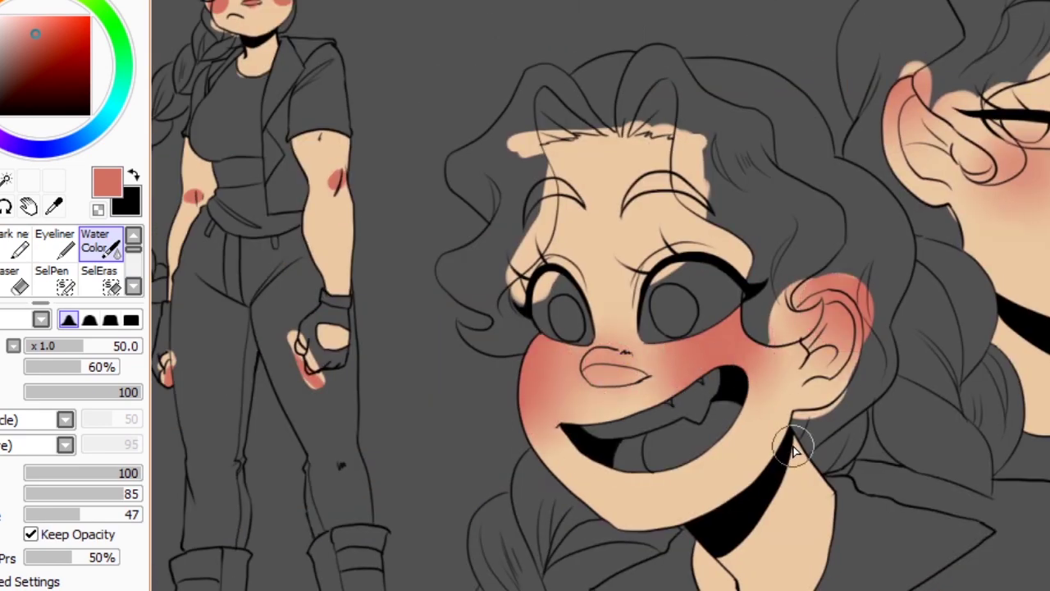
pyautogui.scroll(2, 476, 348)
pyautogui.hscroll(-5, 476, 348)
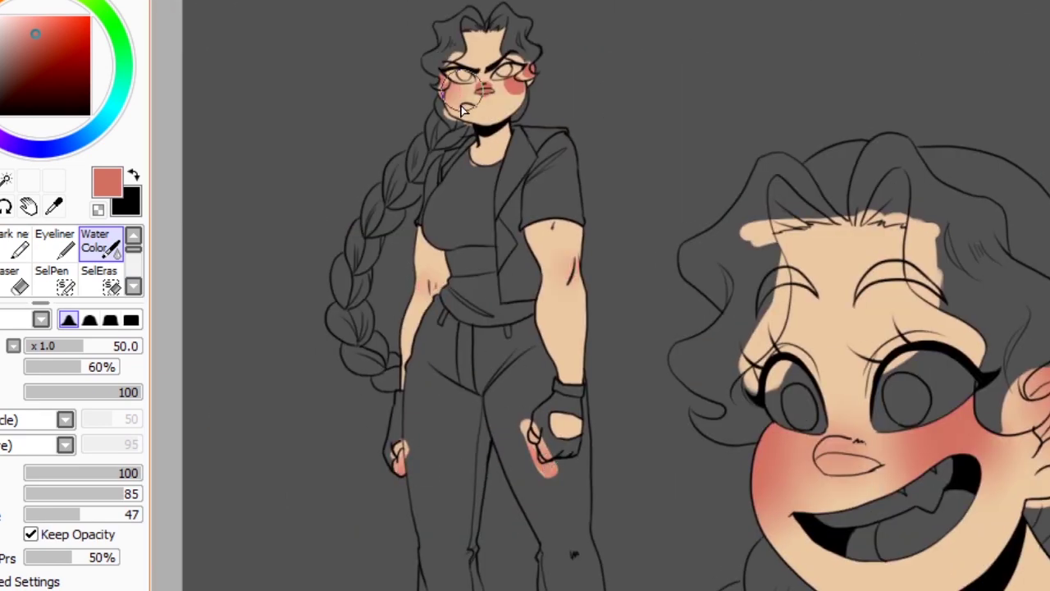
pyautogui.hscroll(5, 599, 296)
# Fill the smiling bust's tongue with red and the teeth with light blue.
pyautogui.press('w')
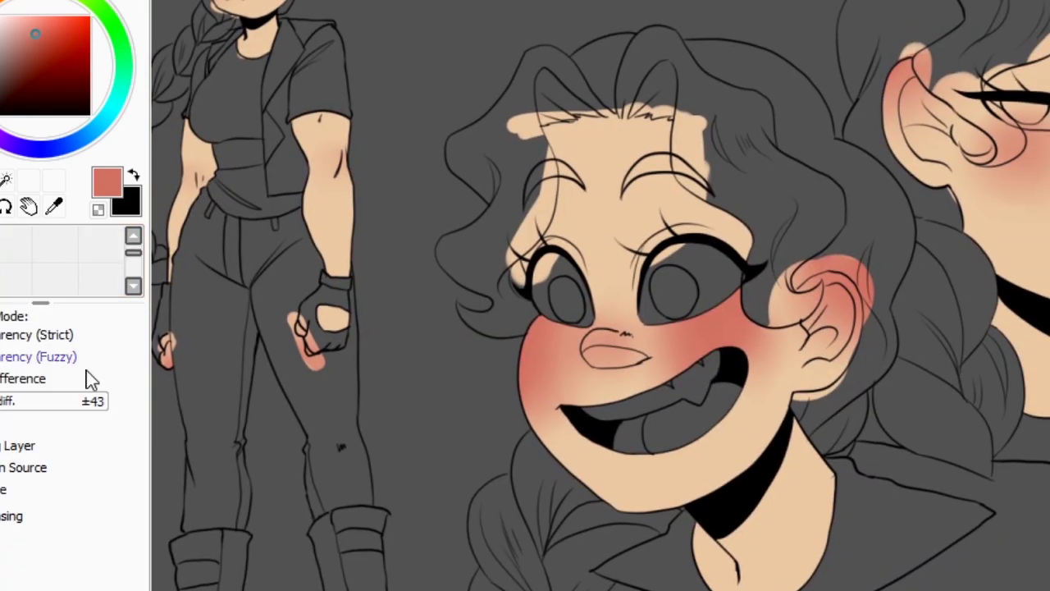
pyautogui.scroll(3, 674, 488)
pyautogui.keyDown('alt'); pyautogui.click(674, 487); pyautogui.keyUp('alt')
pyautogui.scroll(-2, 674, 488)
pyautogui.click(649, 410)
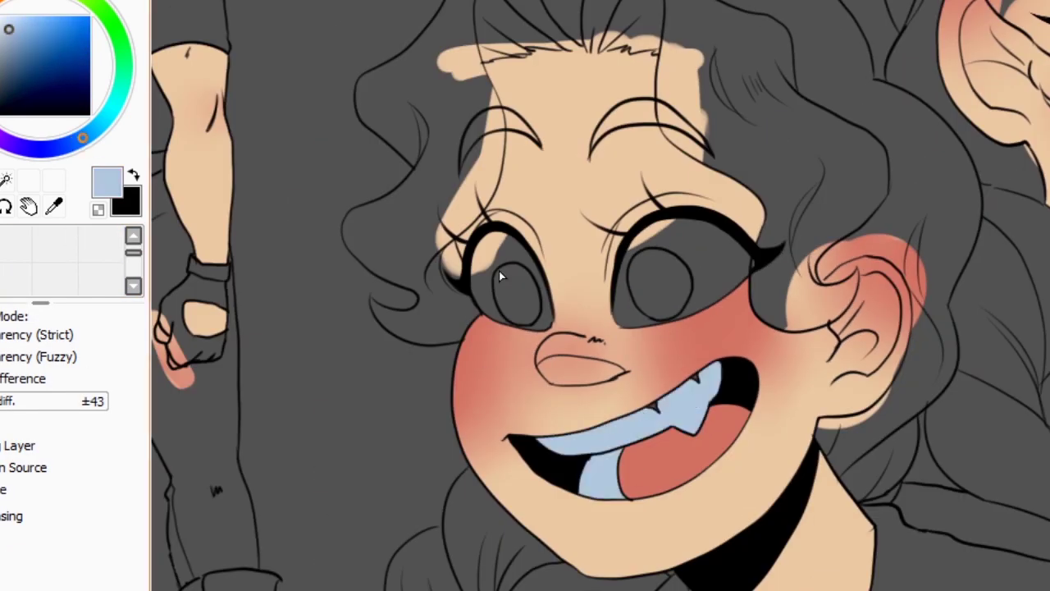
# Fill the whites of the smiling bust's eyes with light blue, touching up the edges with a size 9 brush.
pyautogui.click(714, 254)
pyautogui.click(488, 266)
pyautogui.press('b')
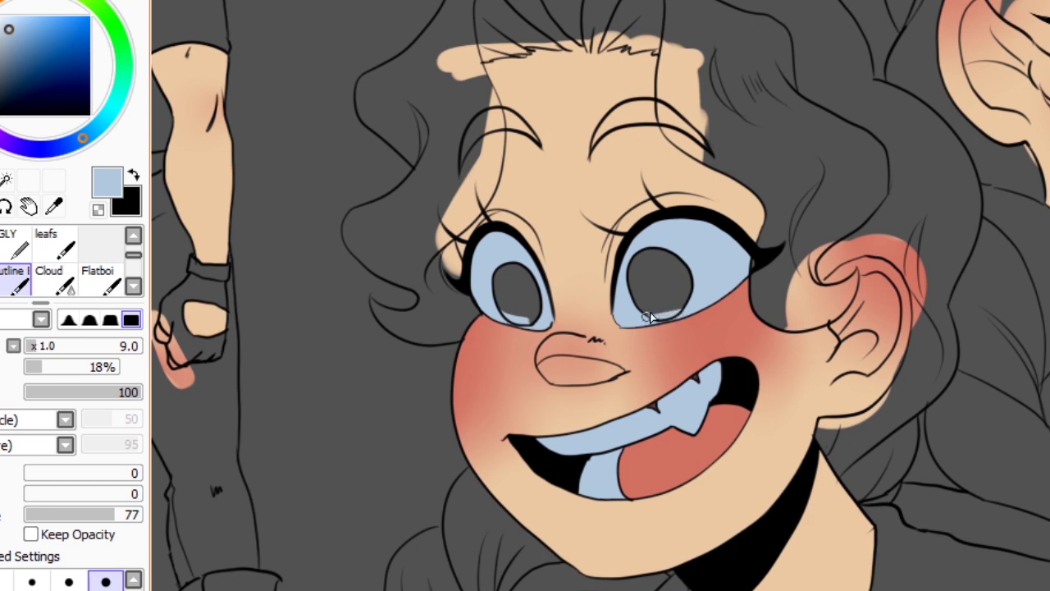
# Colour the whites of the pouting bust's eyes light blue, undoing a misplaced fill and brushing the open eye area at size 20.
pyautogui.hscroll(5, 648, 318)
pyautogui.scroll(2, 648, 317)
pyautogui.press('w')
pyautogui.click(780, 230)
pyautogui.click(517, 205)
pyautogui.hotkey('ctrl', 'z')
pyautogui.press('b')
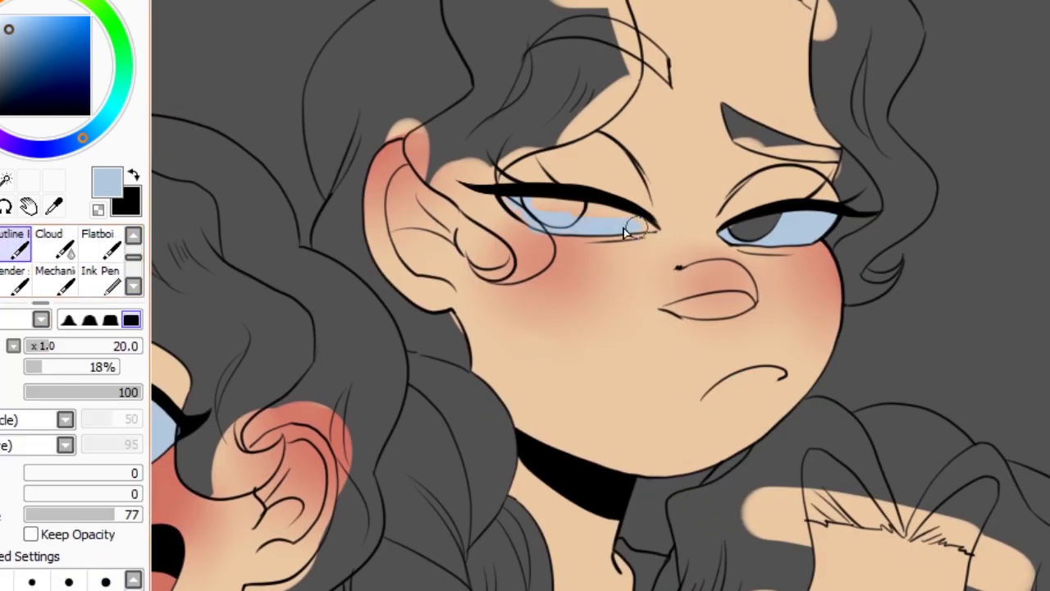
# Colour the whites of the shouting bust's eyes light blue, closing gaps by brush and filling at a colour difference of 33.
pyautogui.scroll(-5, 639, 223)
pyautogui.press('w')
pyautogui.click(773, 340)
pyautogui.press('b')
pyautogui.click(578, 353)
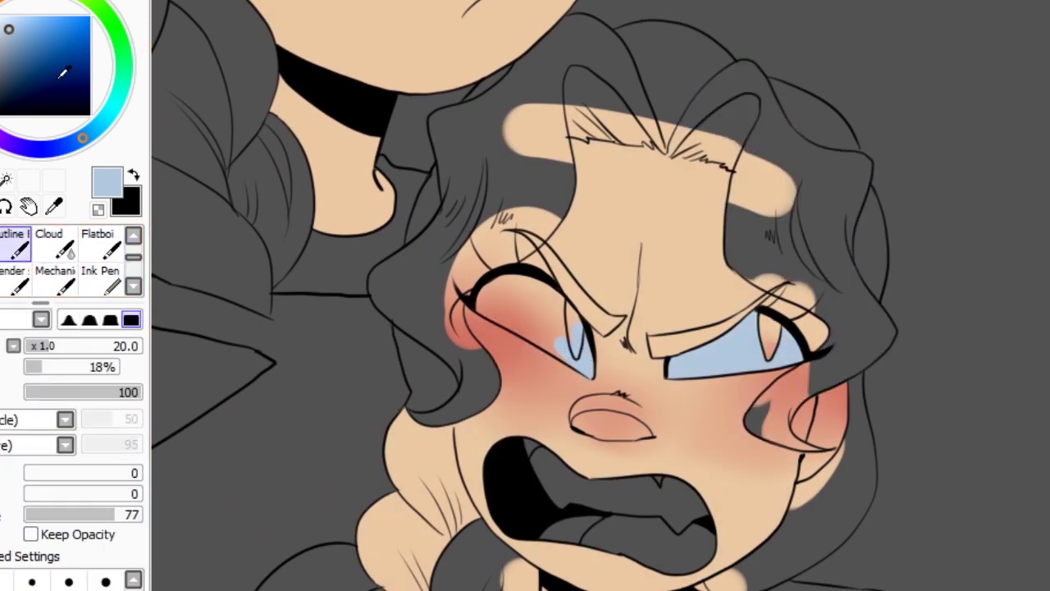
pyautogui.keyDown('alt'); pyautogui.click(566, 379); pyautogui.keyUp('alt')
pyautogui.press('w')
pyautogui.click(511, 352)
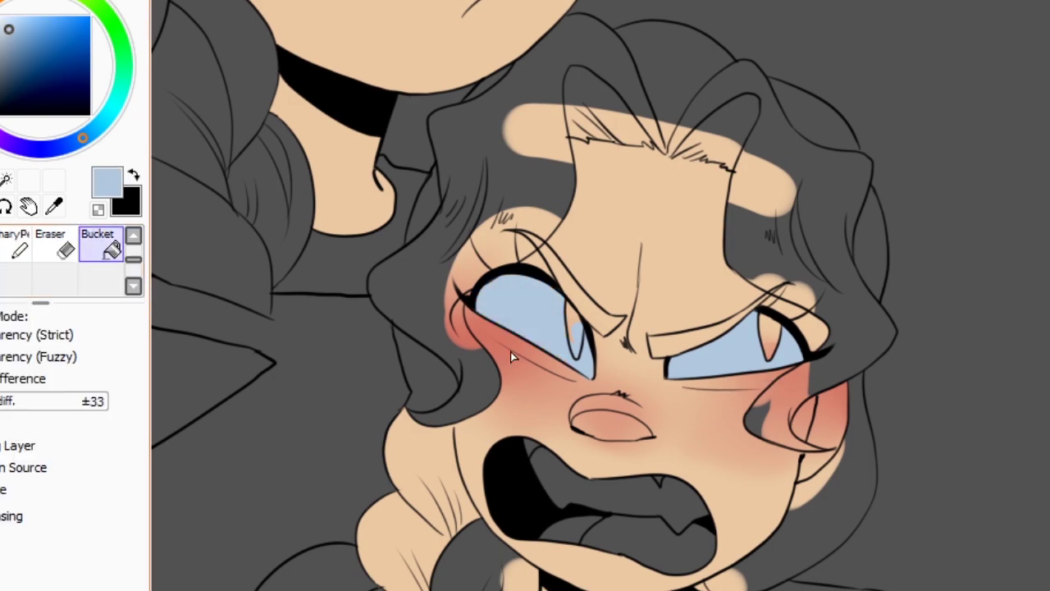
# Pick green and fill the irises of the three busts with it.
pyautogui.click(119, 35)
pyautogui.hscroll(-5, 579, 337)
pyautogui.scroll(2, 578, 336)
pyautogui.click(275, 210)
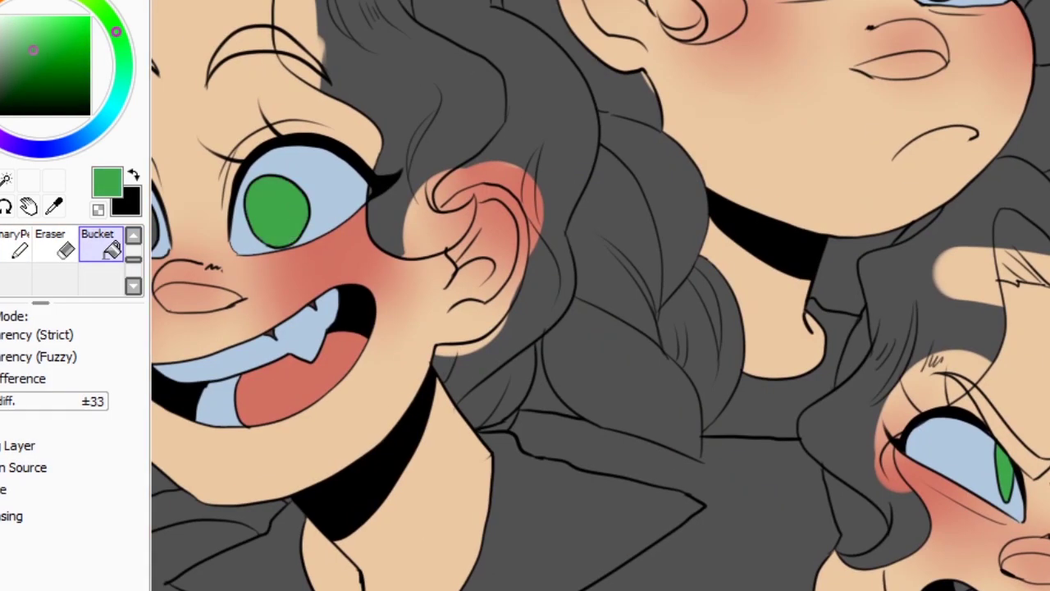
pyautogui.hscroll(-3, 275, 210)
pyautogui.scroll(3, 276, 210)
pyautogui.hscroll(-2, 825, 362)
pyautogui.scroll(-2, 825, 363)
pyautogui.keyDown('alt'); pyautogui.click(587, 344); pyautogui.keyUp('alt')
pyautogui.scroll(2, 586, 345)
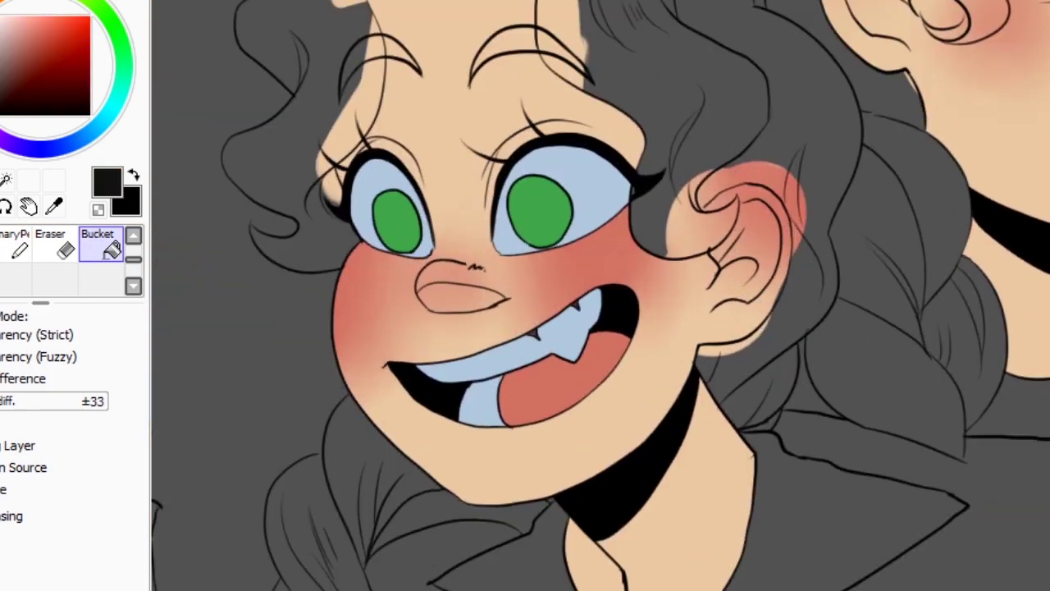
# Choose orange and fill the sections of the full-body figure's braid, undoing a misplaced fill.
pyautogui.hscroll(5, 492, 329)
pyautogui.scroll(3, 190, 316)
pyautogui.scroll(-3, 190, 315)
pyautogui.hscroll(-3, 525, 328)
pyautogui.scroll(2, 525, 328)
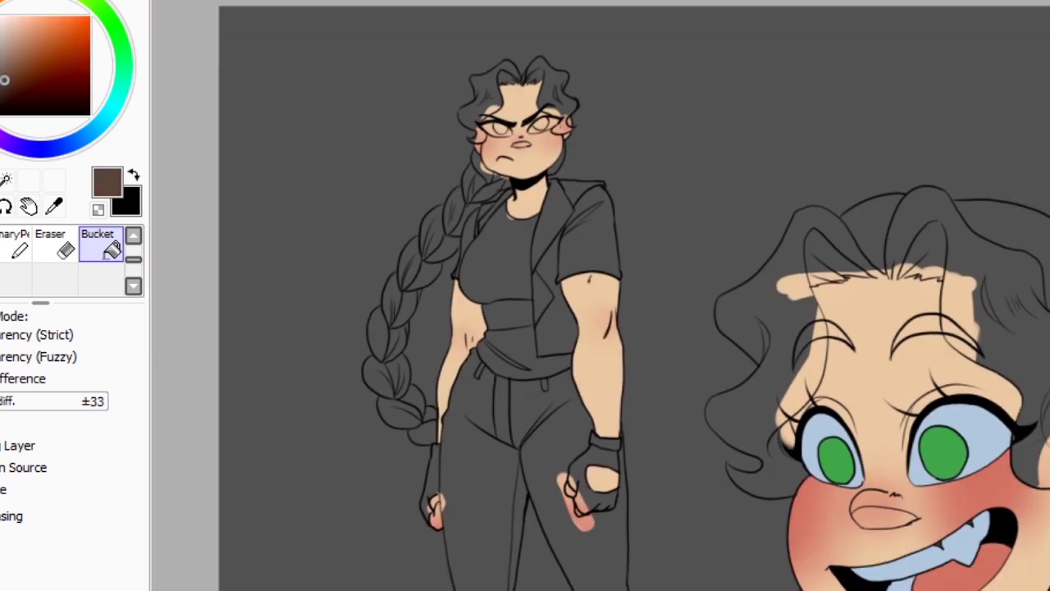
pyautogui.click(386, 394)
pyautogui.click(394, 328)
pyautogui.click(450, 232)
pyautogui.hotkey('ctrl', 'z')
pyautogui.click(449, 217)
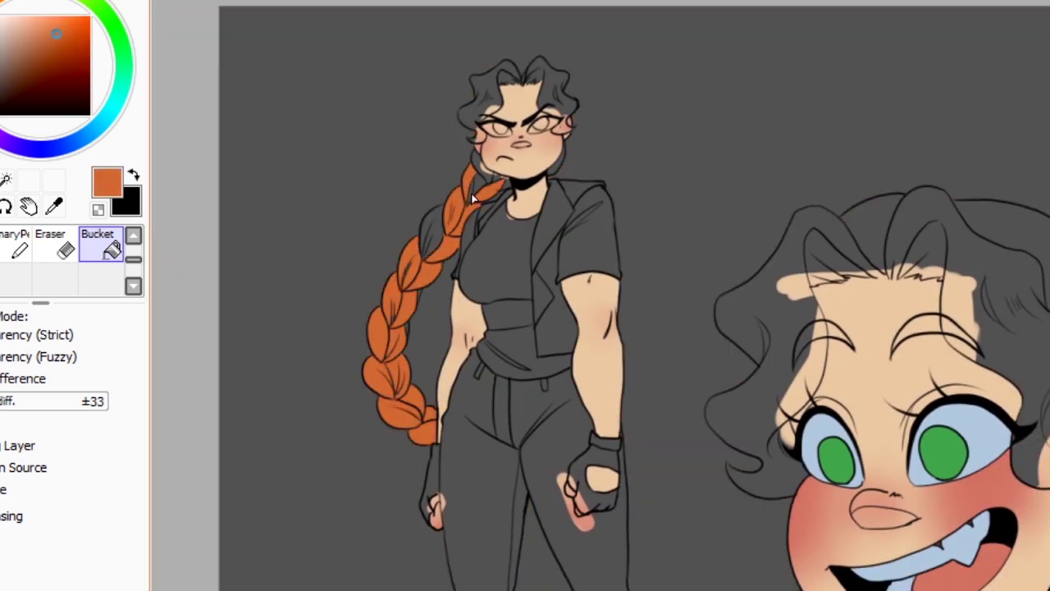
# Fill the full-body figure's head hair with orange, and brush over the remaining gaps in the hair and braid at size 20.
pyautogui.click(484, 180)
pyautogui.click(492, 98)
pyautogui.click(558, 160)
pyautogui.scroll(2, 517, 182)
pyautogui.press('n')
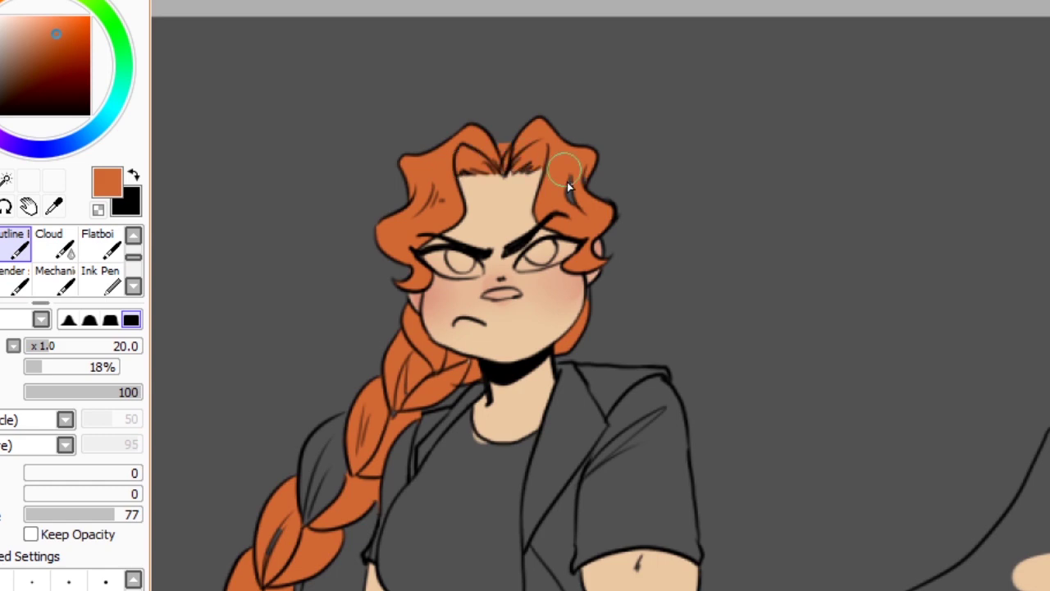
pyautogui.moveTo(285, 568); pyautogui.dragTo(548, 388)
pyautogui.moveTo(377, 455); pyautogui.dragTo(194, 206)
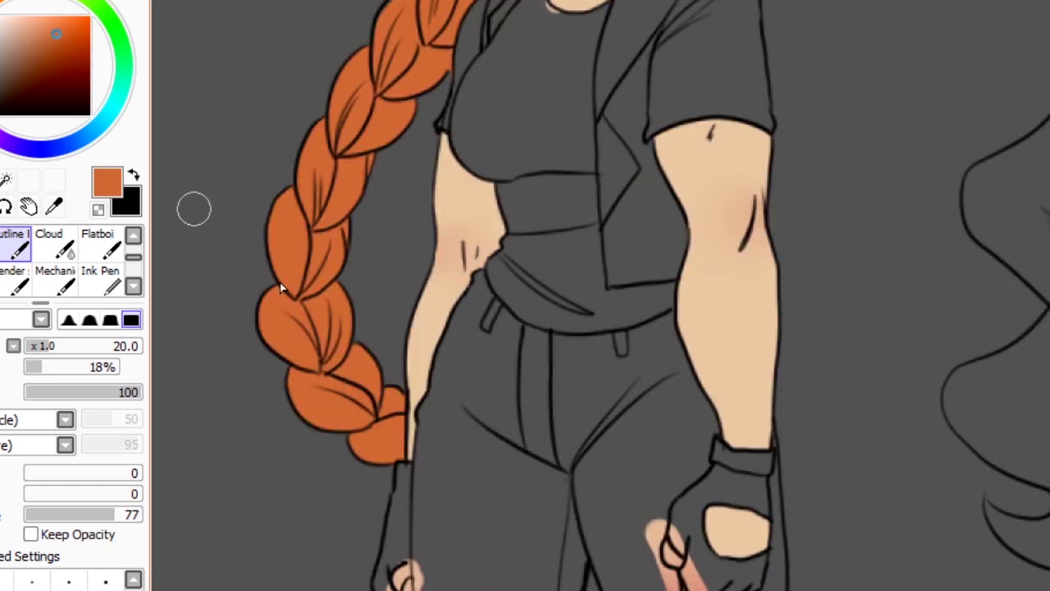
# Paint the full-body figure's eye whites light blue and the irises green at size 20.
pyautogui.click(83, 138)
pyautogui.click(8, 29)
pyautogui.scroll(5, 550, 115)
pyautogui.click(546, 105)
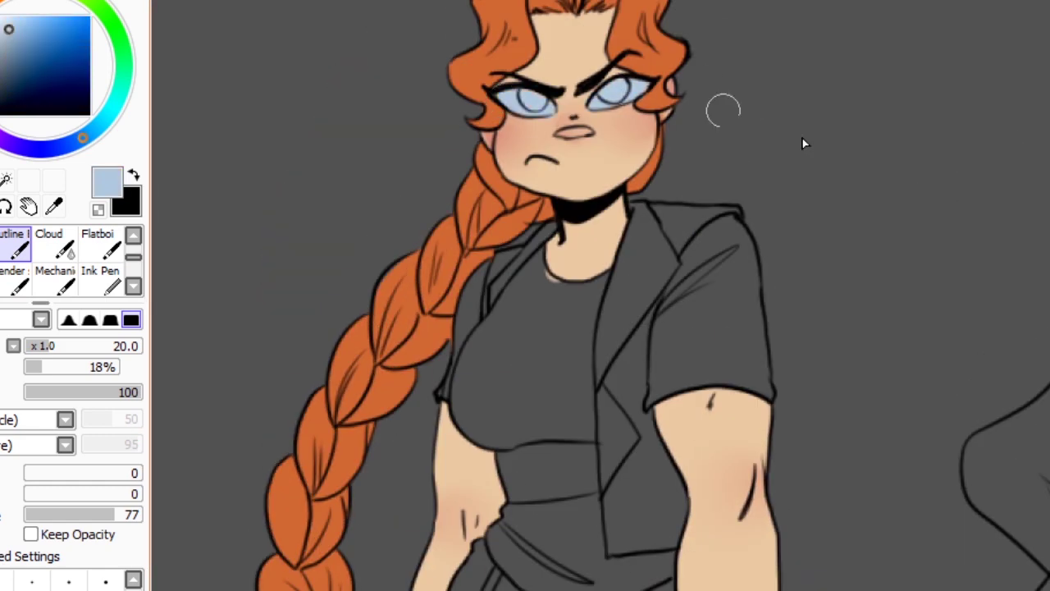
pyautogui.scroll(1, 805, 143)
# Fill the gap between the full-body figure's arm and waist with black, and the smiling bust's braid and forelock with orange.
pyautogui.keyDown('alt'); pyautogui.click(696, 89); pyautogui.keyUp('alt')
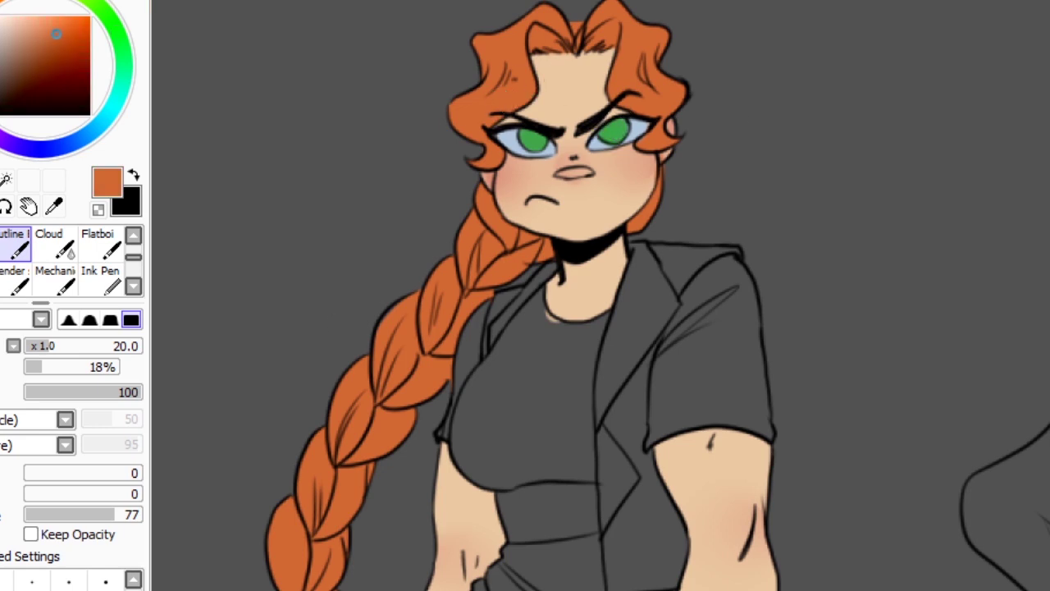
pyautogui.press('g')
pyautogui.click(492, 548)
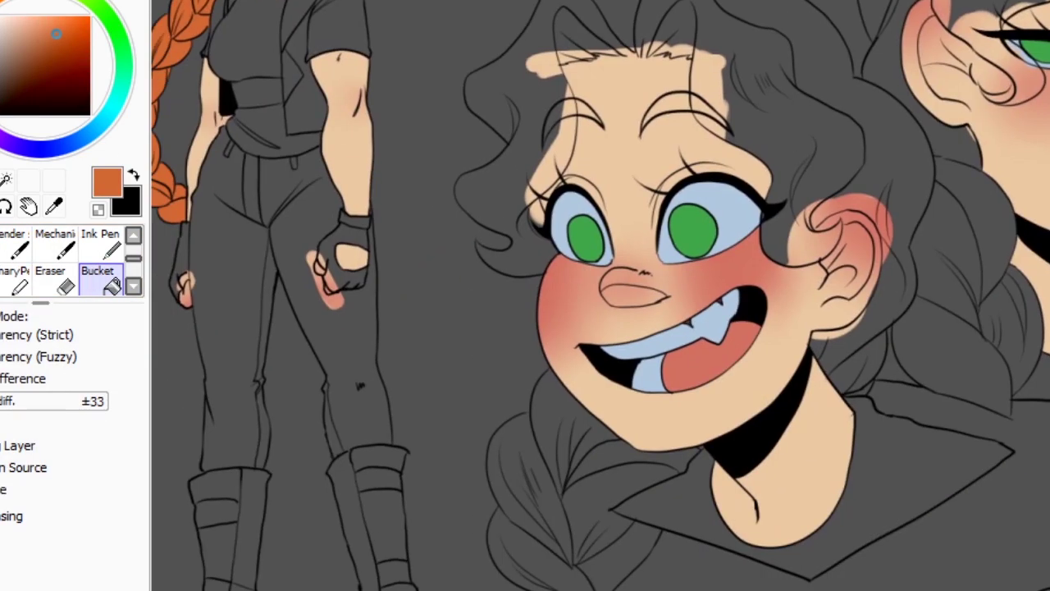
pyautogui.click(508, 466)
pyautogui.click(481, 156)
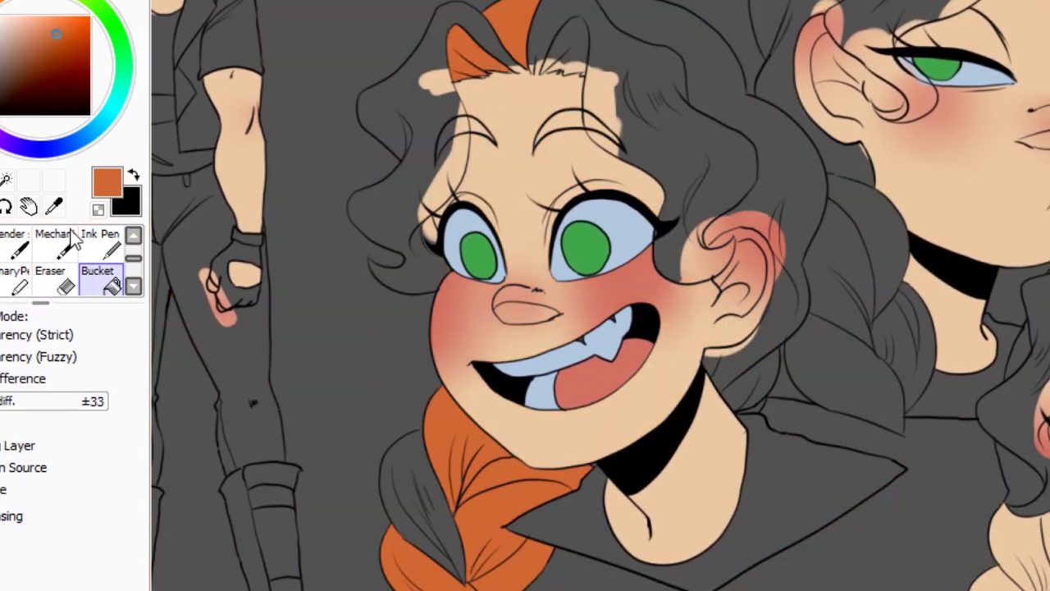
# Brush orange along the smiling bust's hairline and the edges of its braid at size 20.
pyautogui.keyDown('alt'); pyautogui.click(578, 90); pyautogui.keyUp('alt')
pyautogui.moveTo(585, 72)
pyautogui.mouseDown()
pyautogui.moveTo(533, 70)
pyautogui.moveTo(607, 70)
pyautogui.mouseUp()
pyautogui.keyDown('alt'); pyautogui.click(563, 65); pyautogui.keyUp('alt')
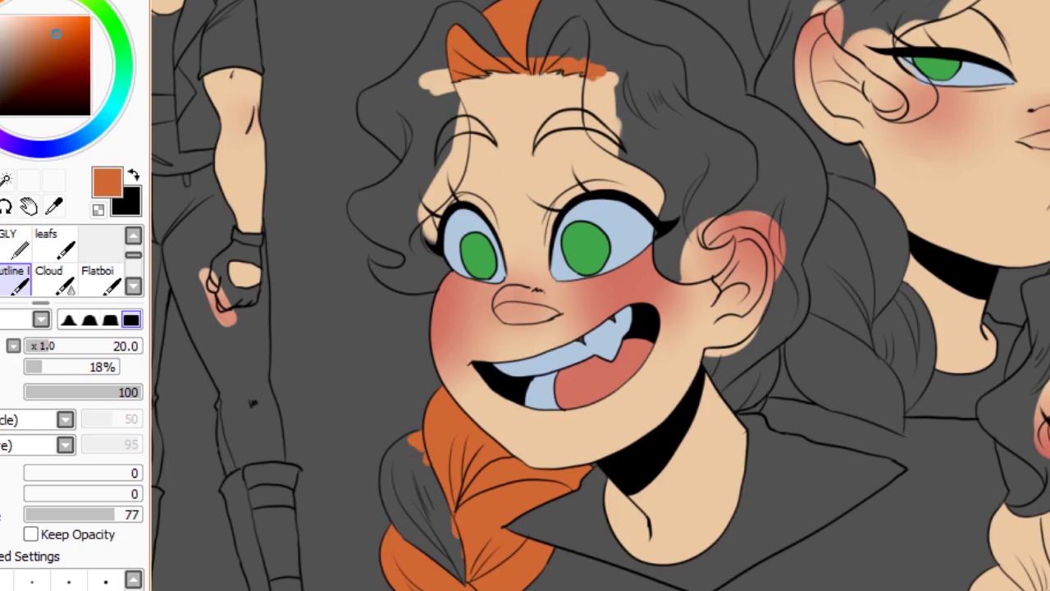
# Fill the smiling bust's front hair with orange, and brush over the gaps in the braid and around the ear lock.
pyautogui.click(427, 275)
pyautogui.moveTo(385, 534); pyautogui.dragTo(375, 431)
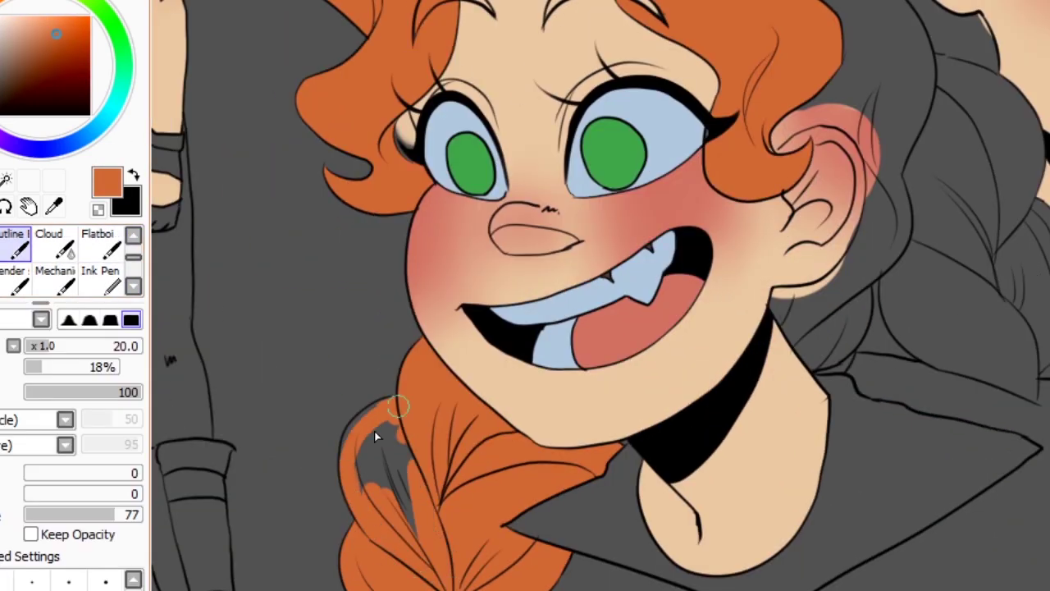
pyautogui.scroll(3, 361, 424)
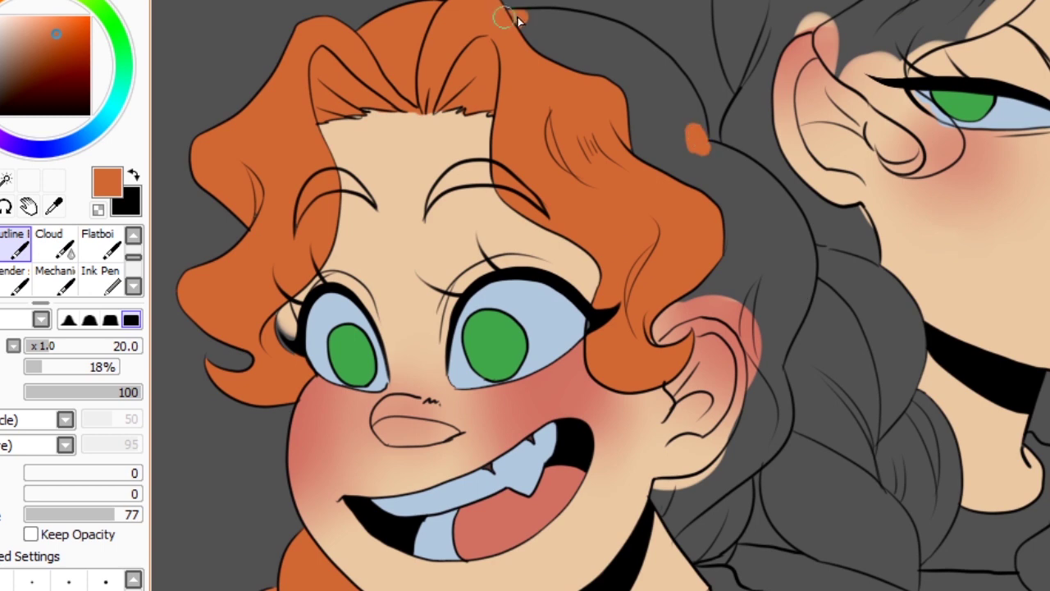
pyautogui.moveTo(648, 343); pyautogui.dragTo(665, 331)
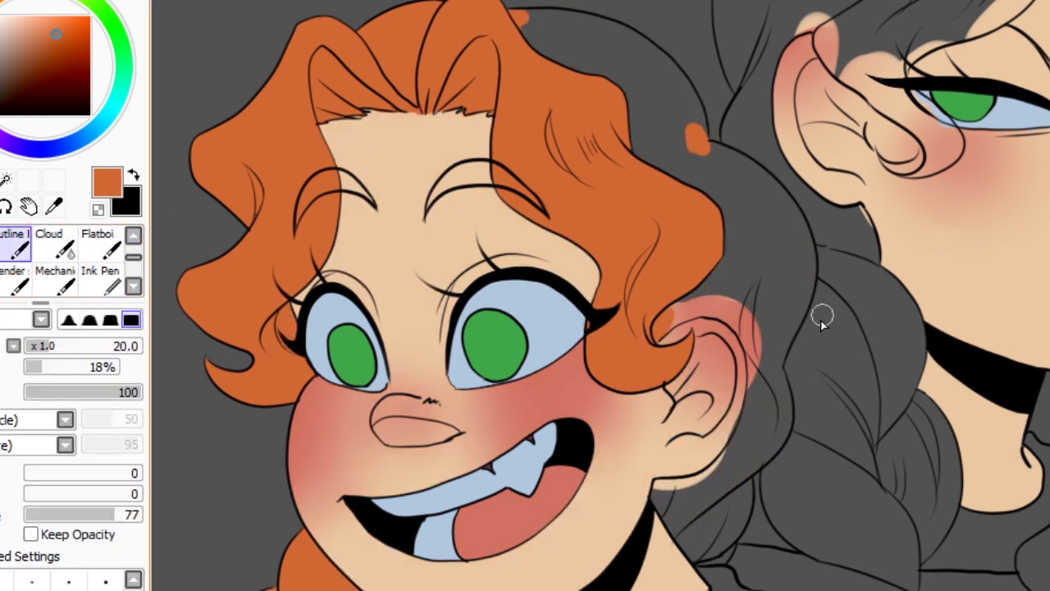
# Fill the smiling bust's back hair, the pouting bust's lower braid strand and the shouting bust's hair with orange.
pyautogui.click(97, 279)
pyautogui.click(763, 246)
pyautogui.click(944, 49)
pyautogui.click(937, 476)
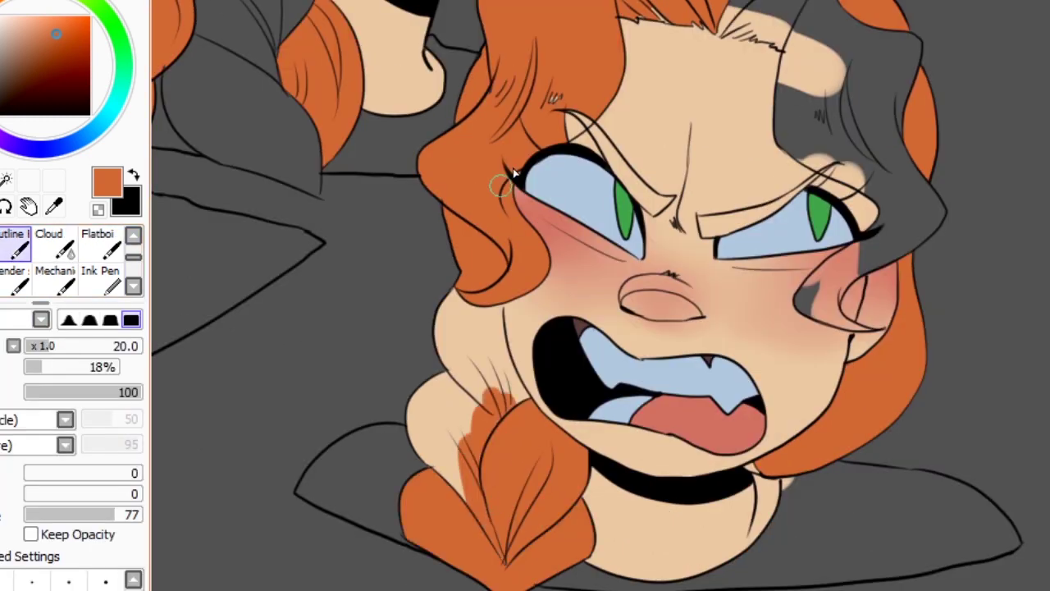
# Brush orange along the shouting bust's hairline and braid root, and fill the ear gap inside the front lock with beige.
pyautogui.scroll(3, 787, 51)
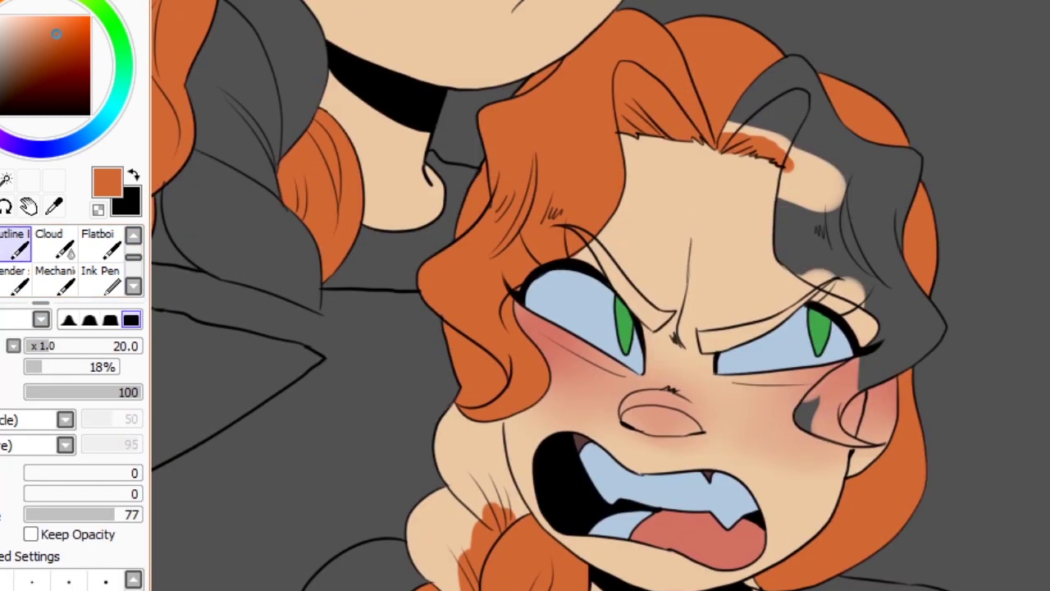
pyautogui.keyDown('alt'); pyautogui.click(533, 361); pyautogui.keyUp('alt')
pyautogui.click(486, 374)
pyautogui.moveTo(497, 499); pyautogui.dragTo(513, 507)
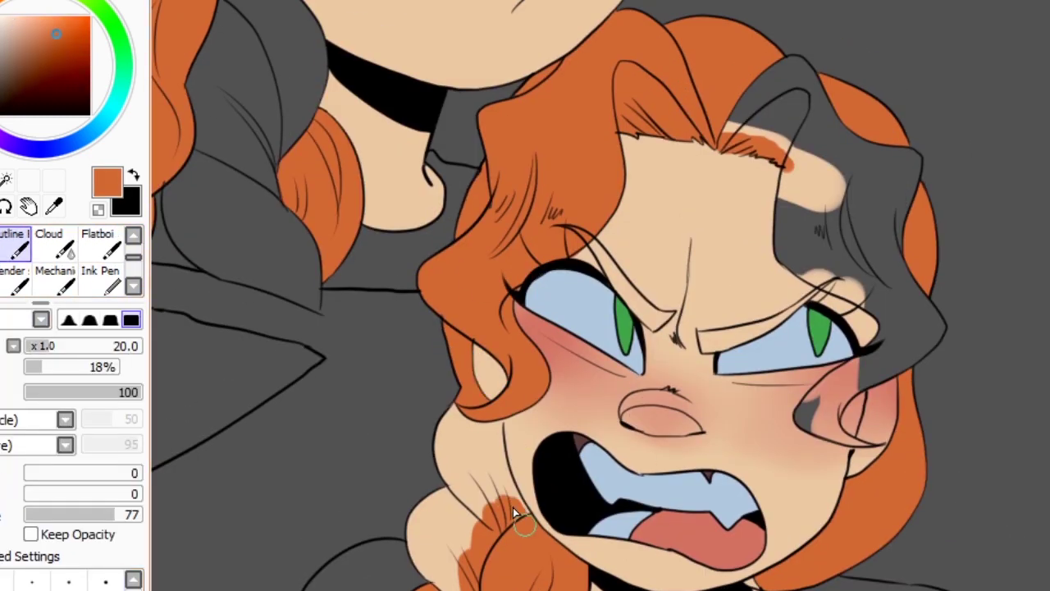
# Fill the shouting bust's remaining grey front lock and the beige upper braid sections with orange.
pyautogui.click(800, 222)
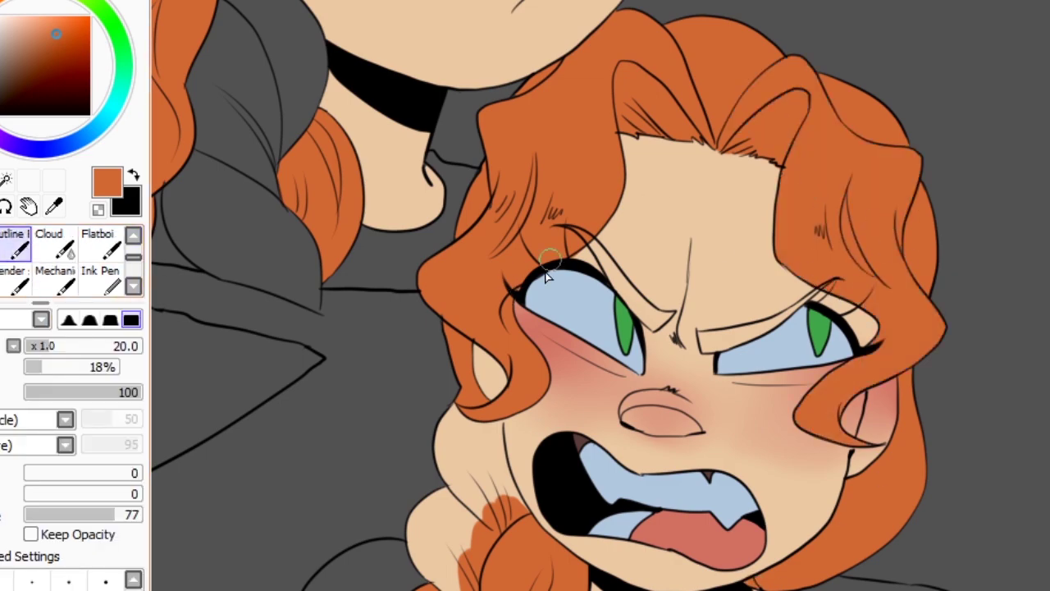
pyautogui.press('b')
pyautogui.click(443, 526)
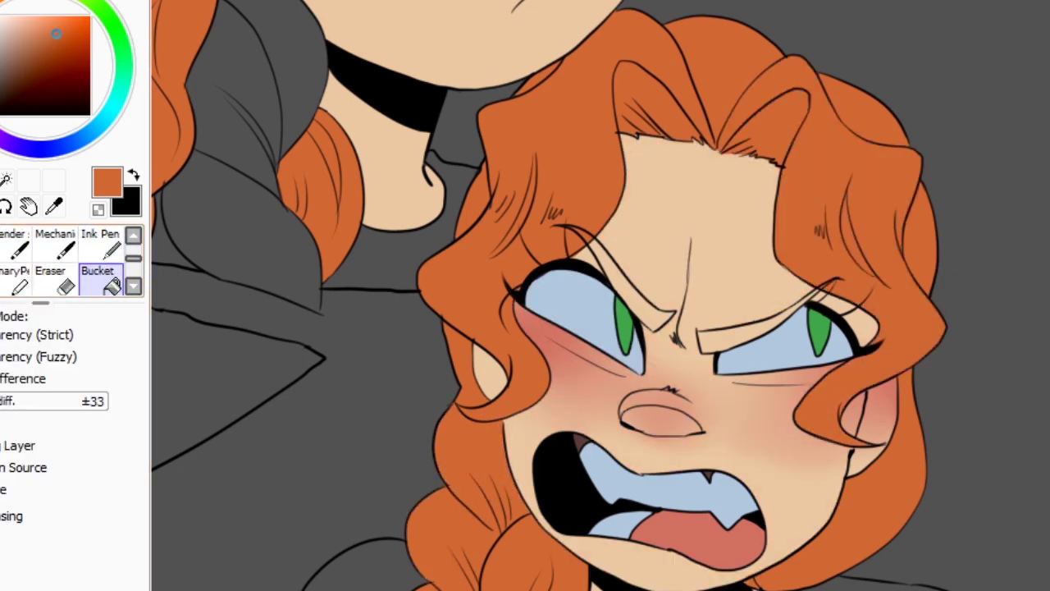
# Brush orange along the pouting bust's hairline and into the gap between the far brow and side lock.
pyautogui.press('n')
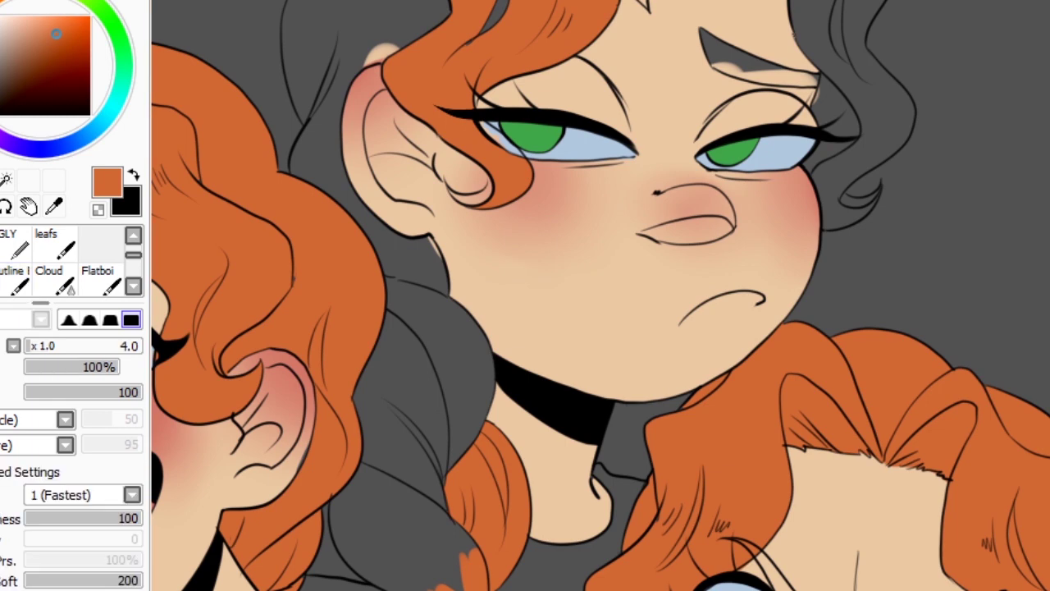
pyautogui.scroll(4, 554, 199)
pyautogui.moveTo(594, 160)
pyautogui.mouseDown()
pyautogui.moveTo(660, 148)
pyautogui.moveTo(773, 177)
pyautogui.moveTo(817, 215)
pyautogui.mouseUp()
pyautogui.moveTo(833, 337); pyautogui.dragTo(822, 378)
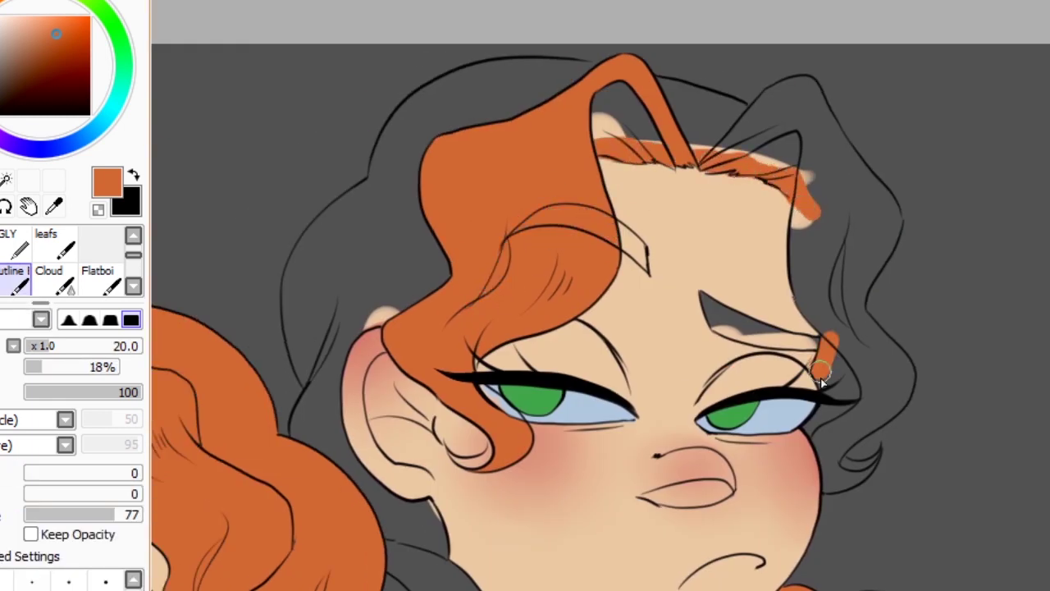
# Fill the pouting bust's remaining front hair, back hair and upper braid with orange, and brush over the leftover gaps.
pyautogui.press('g')
pyautogui.click(685, 90)
pyautogui.hotkey('ctrl', 'z')
pyautogui.click(656, 87)
pyautogui.press('n')
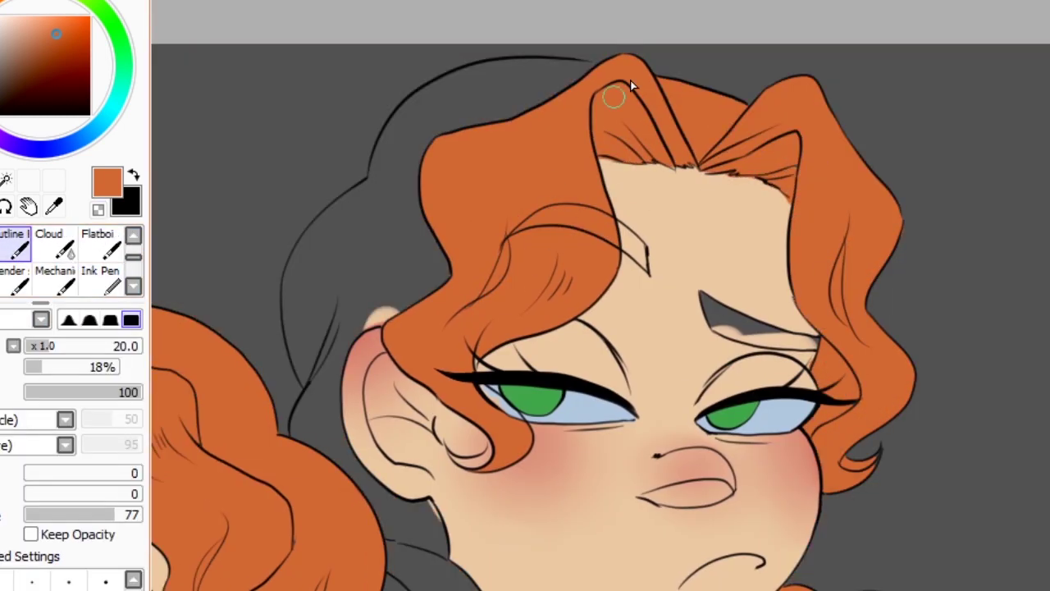
pyautogui.moveTo(596, 65); pyautogui.dragTo(537, 76)
pyautogui.scroll(-5, 388, 408)
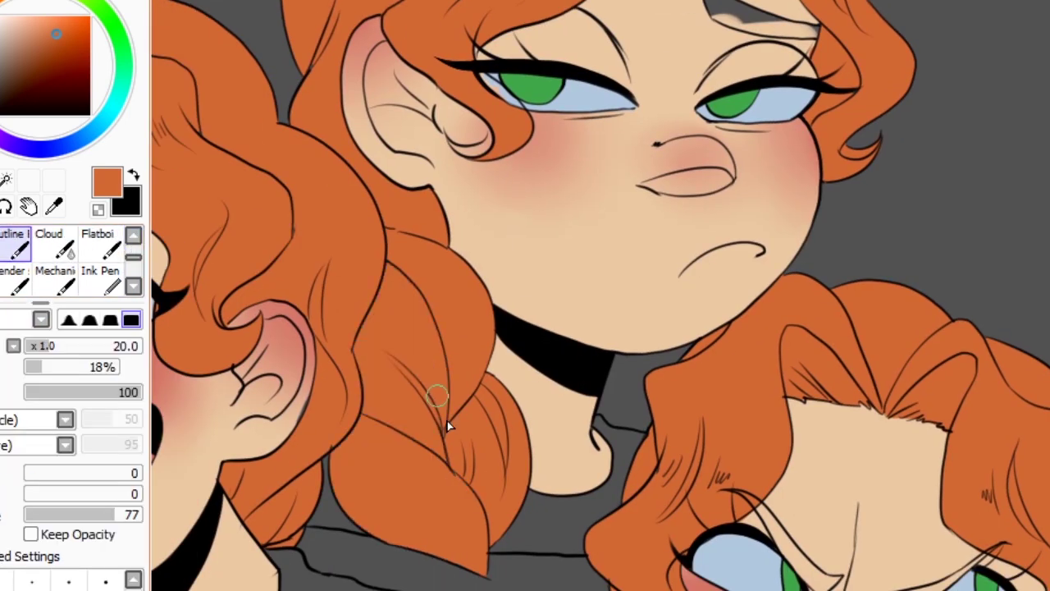
pyautogui.moveTo(466, 144); pyautogui.dragTo(371, 340)
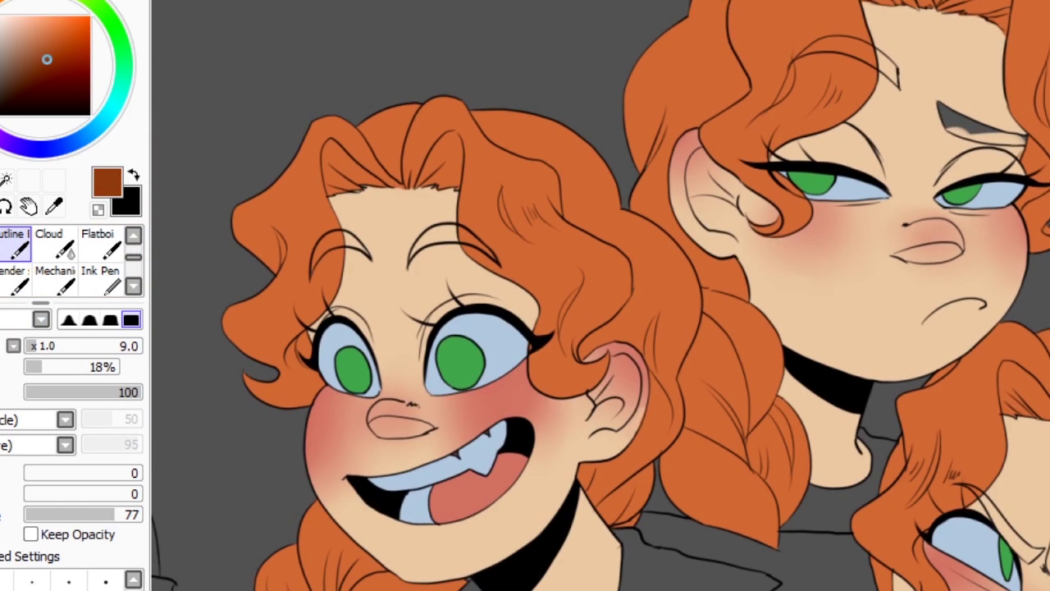
# Fill the busts' eyebrows with a dark reddish brown.
pyautogui.press('g')
pyautogui.click(456, 260)
pyautogui.click(981, 122)
pyautogui.scroll(2, 430, 283)
pyautogui.press('b')
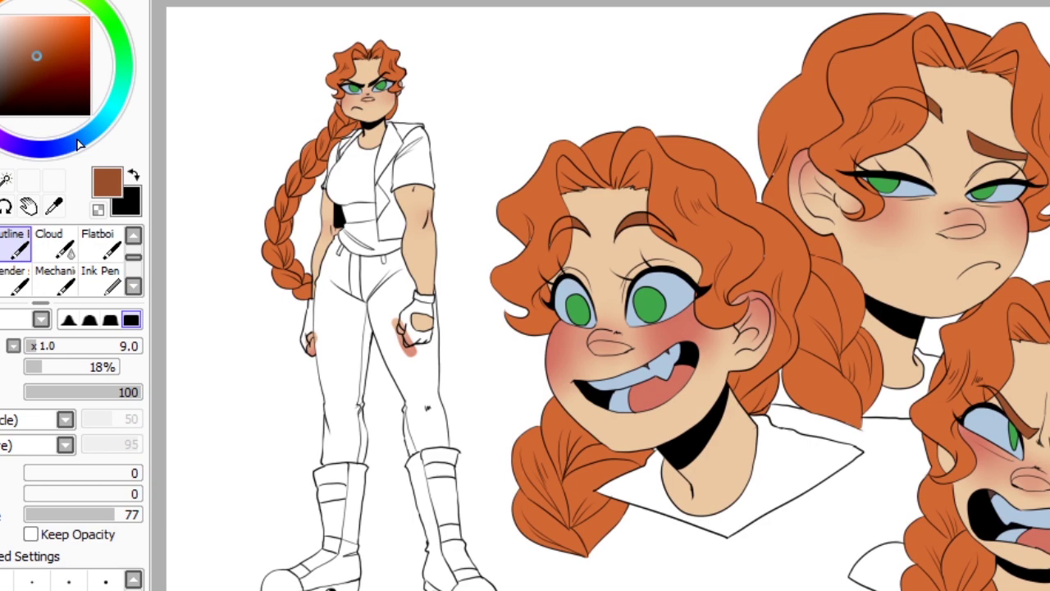
# Pick a dark navy blue and fill the first boot of the full-body figure, below the braid side.
pyautogui.click(81, 139)
pyautogui.click(5, 92)
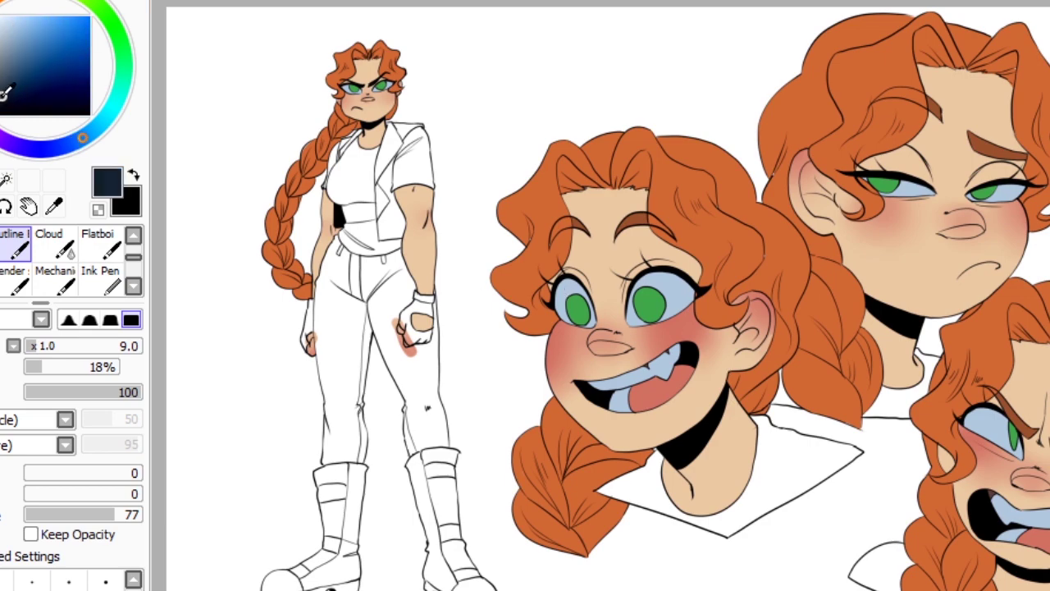
pyautogui.click(133, 285)
pyautogui.click(97, 278)
pyautogui.click(320, 566)
pyautogui.click(336, 501)
pyautogui.scroll(2, 436, 533)
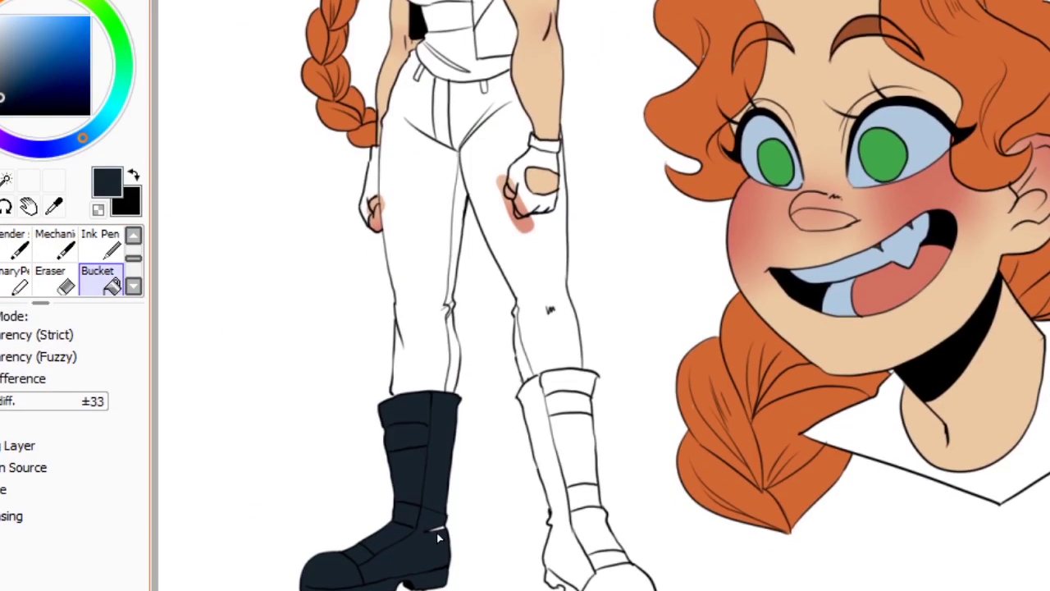
# Fill the sections of the figure's other boot with dark navy and brush over the white gaps in the boots.
pyautogui.click(558, 459)
pyautogui.click(596, 584)
pyautogui.click(596, 585)
pyautogui.click(562, 580)
pyautogui.scroll(3, 339, 510)
pyautogui.press('n')
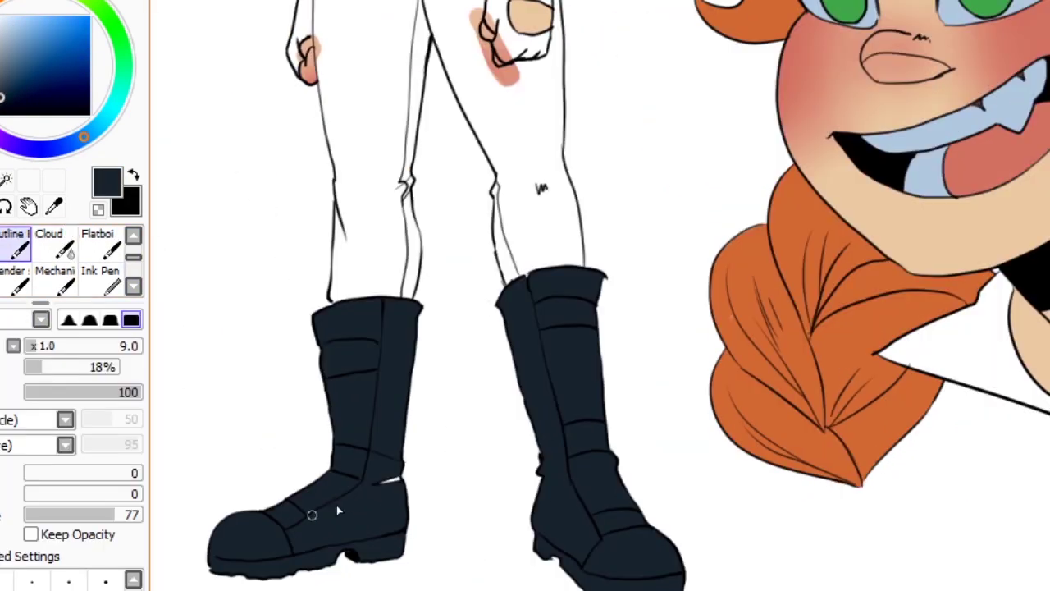
pyautogui.scroll(-2, 351, 560)
# Fill the figure's fingerless gloves with dark navy.
pyautogui.click(133, 285)
pyautogui.click(97, 277)
pyautogui.click(581, 310)
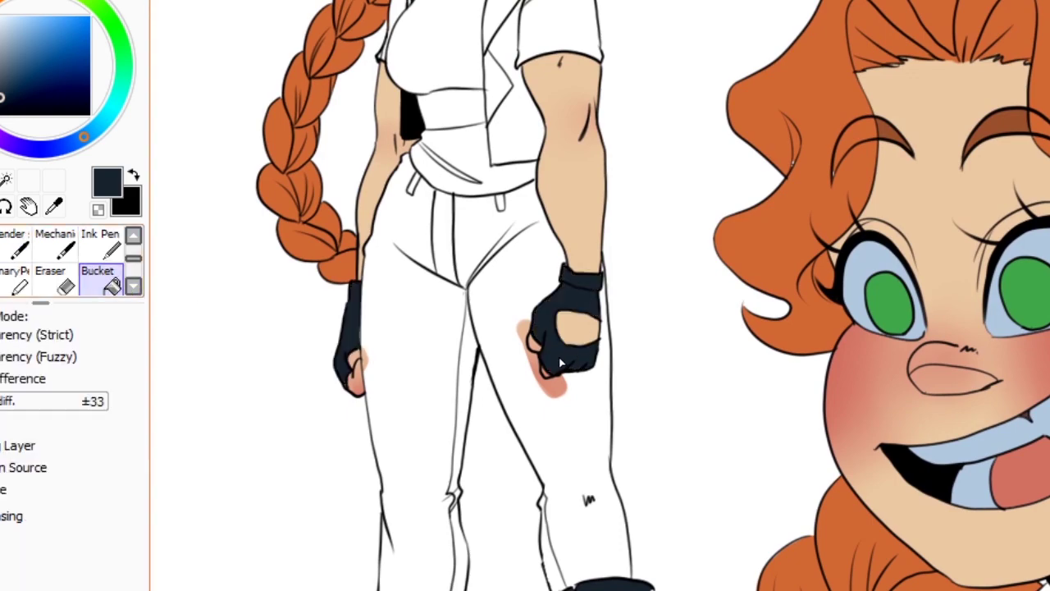
# Fill the figure's vest with dark navy, and touch up the edges where the vest meets the orange braid.
pyautogui.scroll(-2, 559, 357)
pyautogui.click(492, 246)
pyautogui.click(410, 164)
pyautogui.scroll(2, 476, 264)
pyautogui.press('n')
pyautogui.keyDown('alt'); pyautogui.click(476, 260); pyautogui.keyUp('alt')
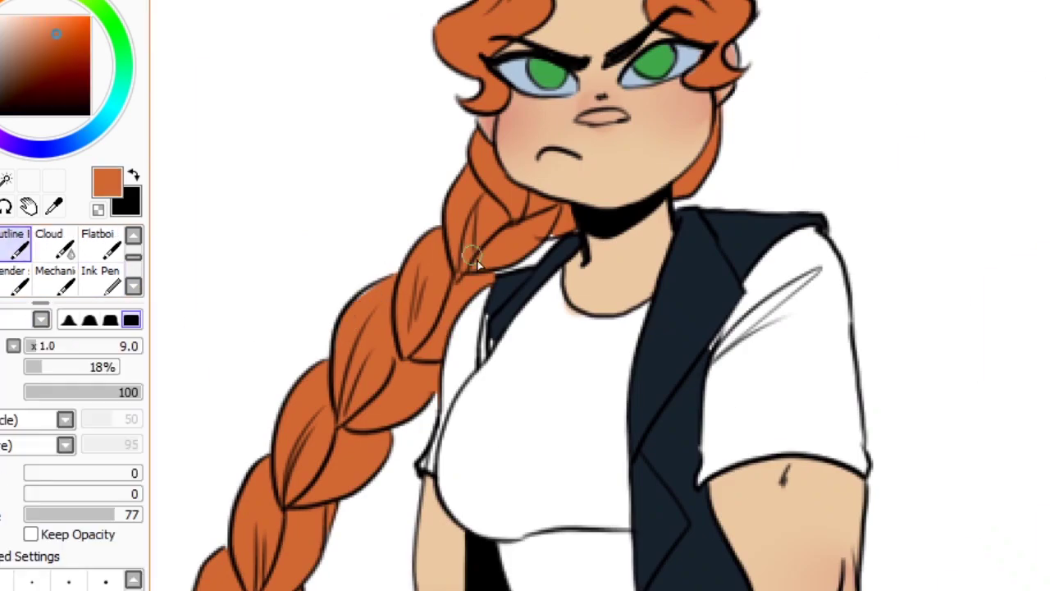
pyautogui.keyDown('alt'); pyautogui.click(574, 256); pyautogui.keyUp('alt')
pyautogui.moveTo(502, 304); pyautogui.dragTo(480, 360)
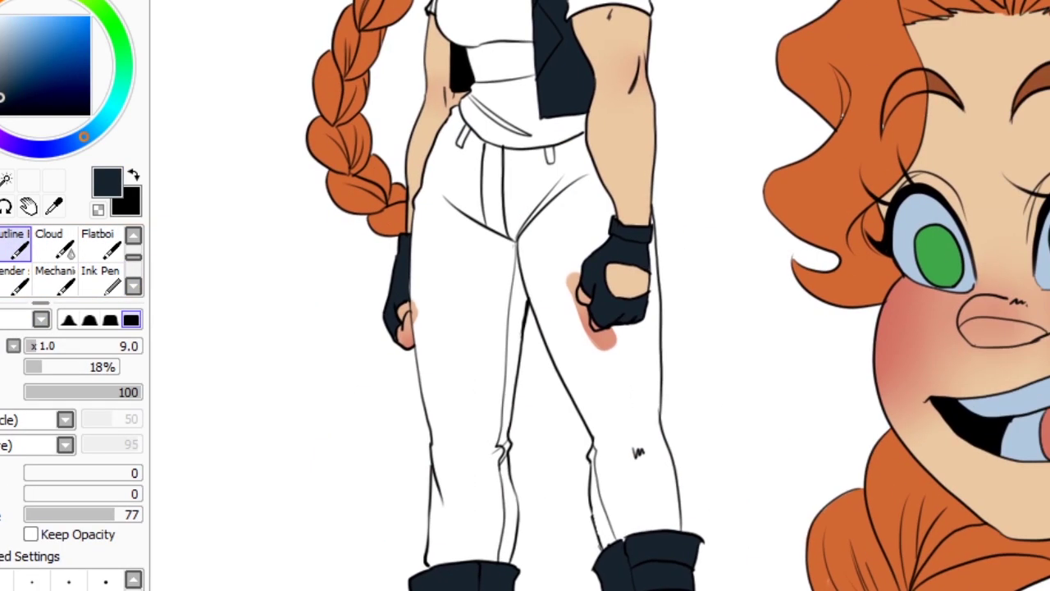
# Fill the figure's T-shirt and sleeves with a lighter slate blue and brush over the white slivers in the folds.
pyautogui.scroll(-2, 525, 329)
pyautogui.click(133, 285)
pyautogui.click(103, 276)
pyautogui.click(604, 367)
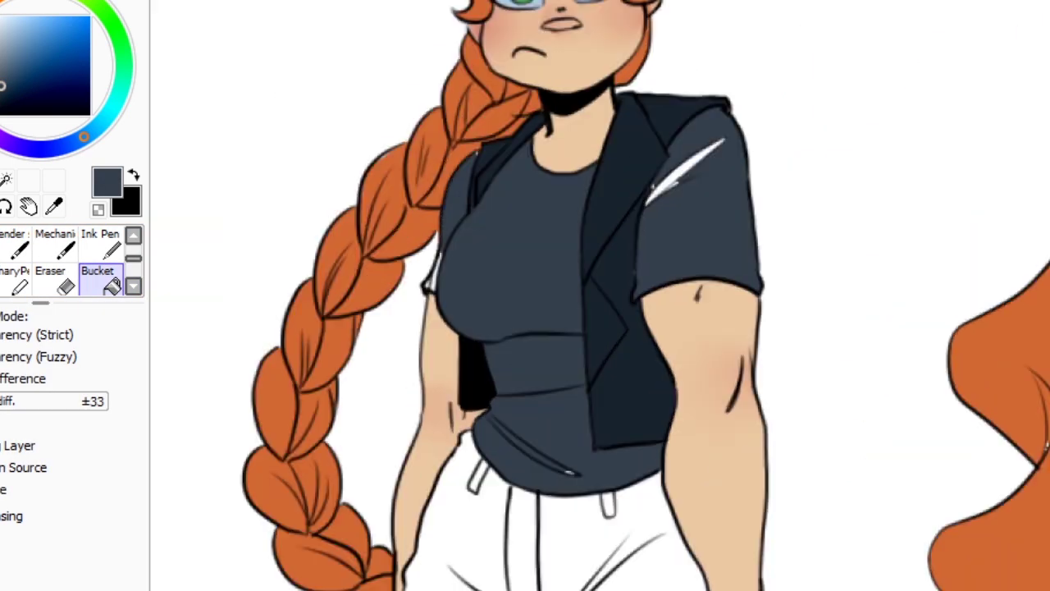
pyautogui.scroll(2, 460, 328)
pyautogui.press('n')
pyautogui.moveTo(328, 394); pyautogui.dragTo(332, 351)
pyautogui.moveTo(604, 259); pyautogui.dragTo(544, 310)
pyautogui.scroll(-2, 525, 328)
# Fill the figure's trousers and belt loops with a dark blue-grey and brush over the gaps at crotch and knee.
pyautogui.click(133, 286)
pyautogui.click(104, 277)
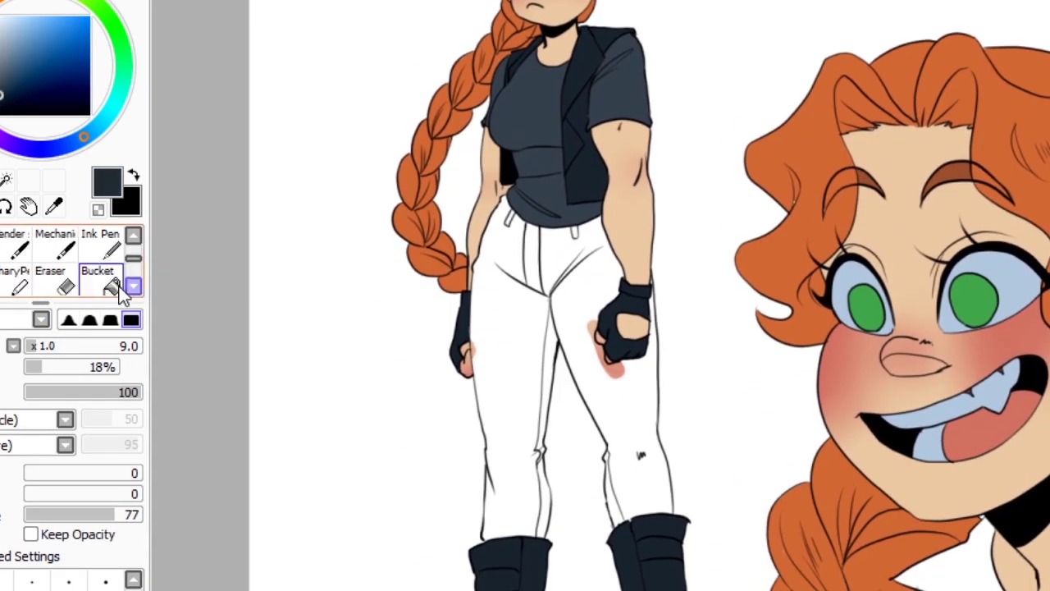
pyautogui.click(509, 369)
pyautogui.click(513, 220)
pyautogui.click(558, 288)
pyautogui.scroll(2, 540, 453)
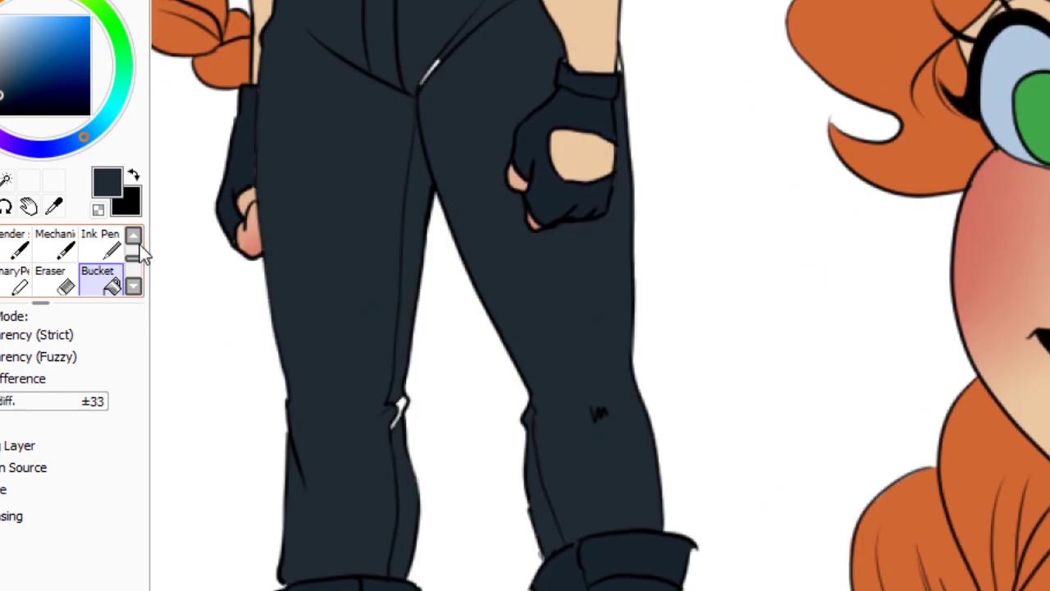
pyautogui.press('n')
pyautogui.scroll(10, 616, 76)
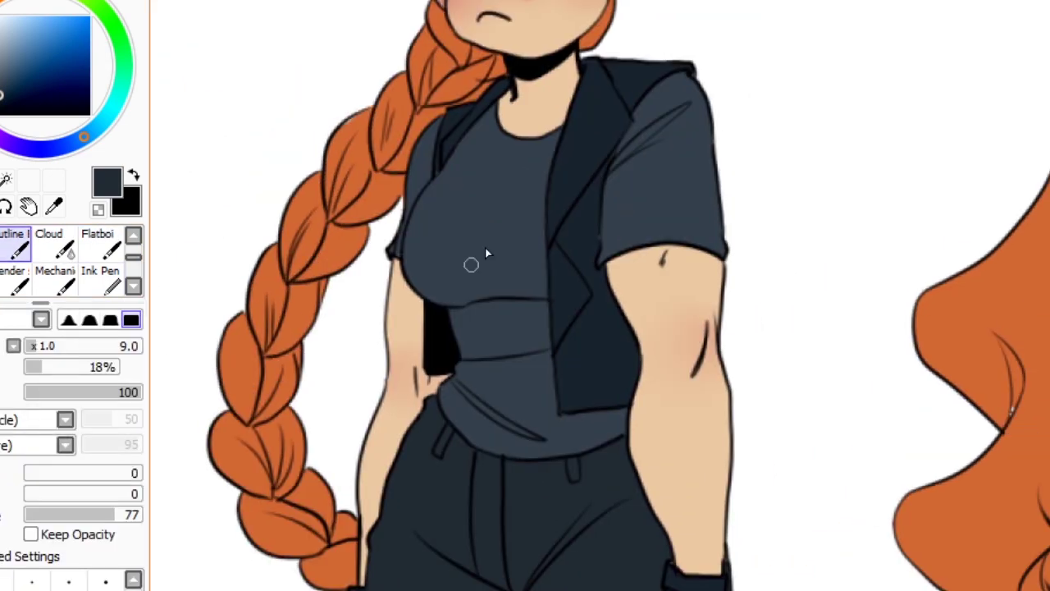
# Fill the smiling and pouting busts' shirts with the slate blue of the figure's T-shirt.
pyautogui.hscroll(5, 485, 248)
pyautogui.press('b')
pyautogui.click(607, 390)
pyautogui.click(714, 320)
pyautogui.press('n')
pyautogui.keyDown('alt'); pyautogui.click(331, 397); pyautogui.keyUp('alt')
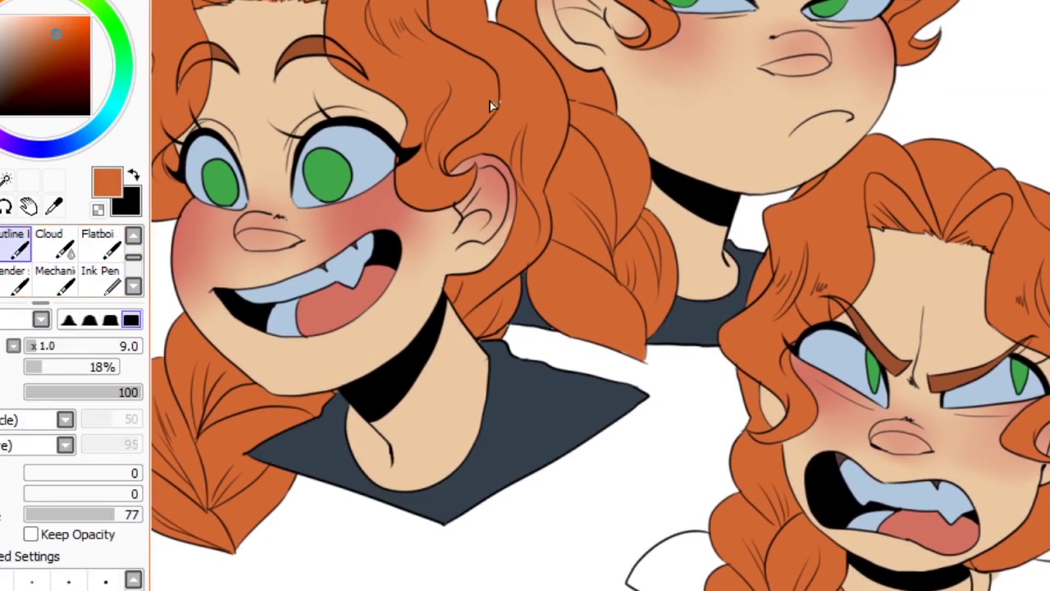
# Fill the shouting bust's shirt with the sampled slate blue, and sample the hair orange for braid touch-ups.
pyautogui.keyDown('alt'); pyautogui.click(544, 335); pyautogui.keyUp('alt')
pyautogui.press('b')
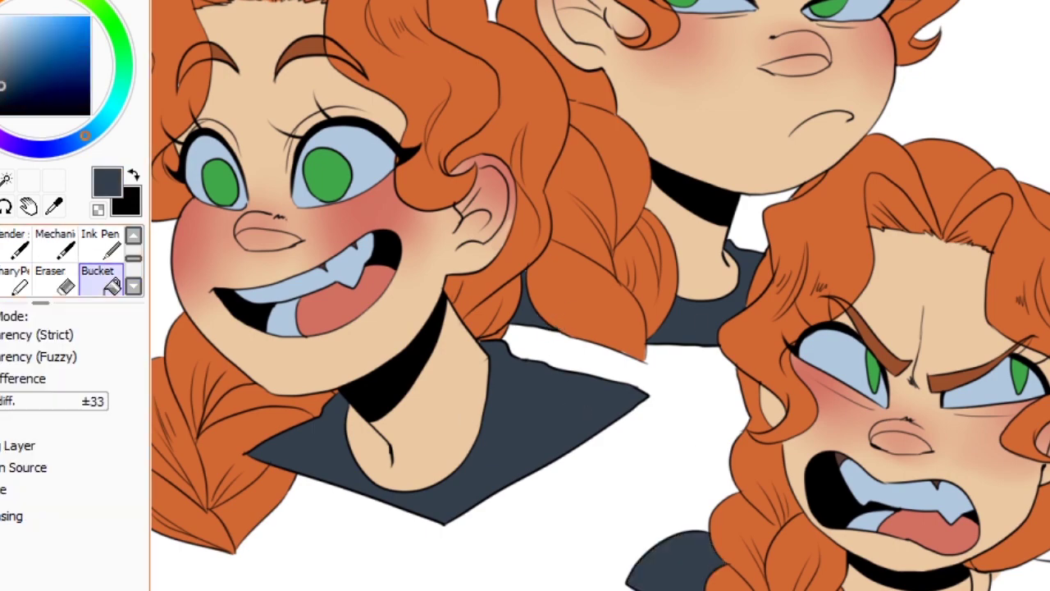
pyautogui.scroll(3, 935, 464)
pyautogui.scroll(-3, 445, 434)
pyautogui.press('n')
pyautogui.keyDown('alt'); pyautogui.click(445, 434); pyautogui.keyUp('alt')
pyautogui.scroll(-2, 446, 434)
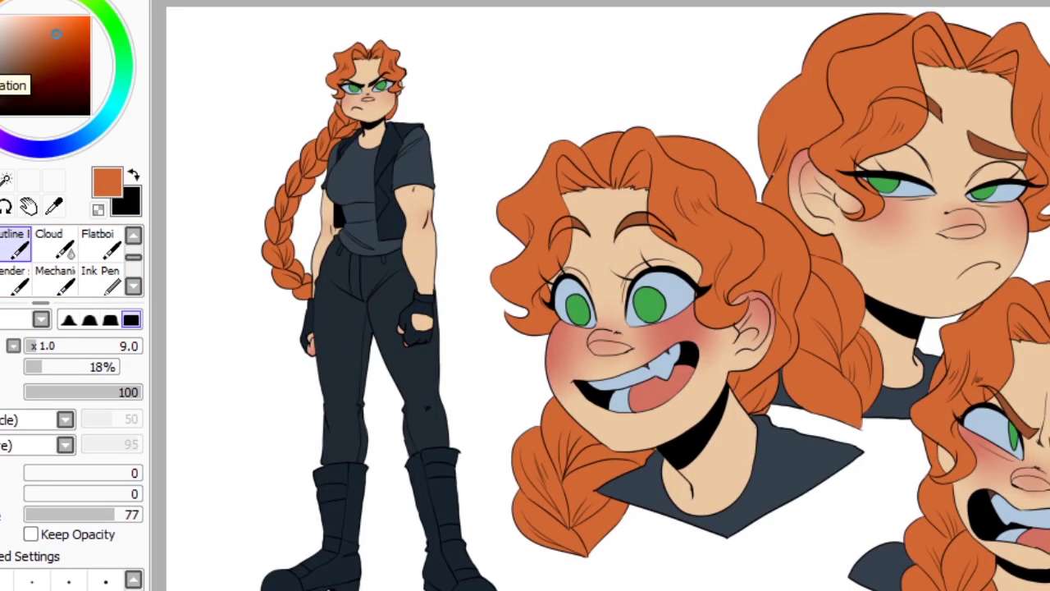
# Pick a dark purple and paint shadows over the figure's hair, side of the face, upper eyes and neck.
pyautogui.click(78, 91)
pyautogui.scroll(3, 365, 91)
pyautogui.moveTo(16, 132); pyautogui.dragTo(7, 141)
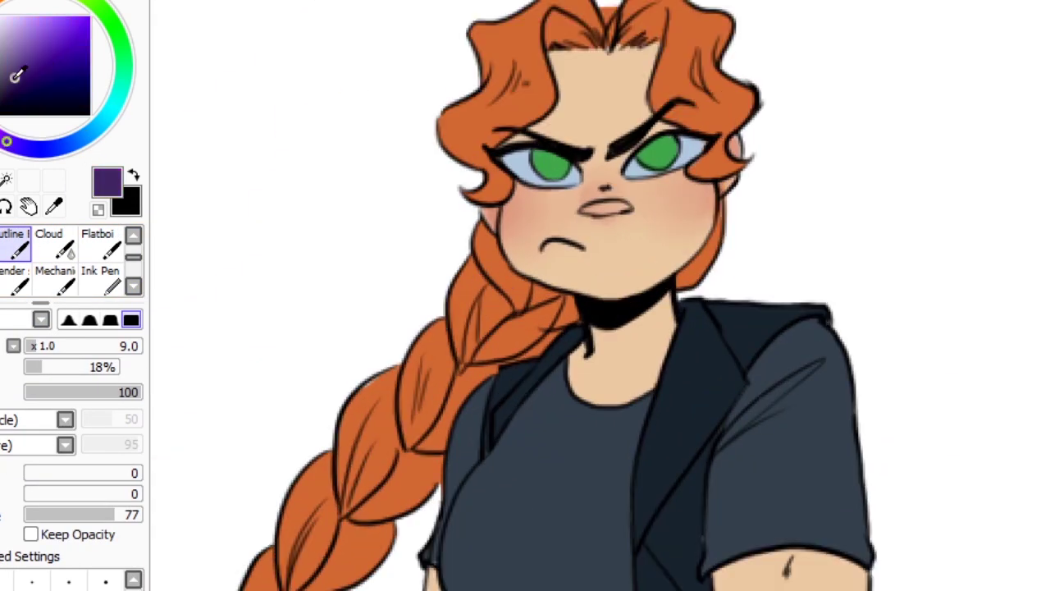
pyautogui.moveTo(575, 335)
pyautogui.mouseDown()
pyautogui.moveTo(668, 303)
pyautogui.moveTo(567, 324)
pyautogui.moveTo(464, 240)
pyautogui.mouseUp()
pyautogui.moveTo(514, 277)
pyautogui.mouseDown()
pyautogui.moveTo(466, 207)
pyautogui.moveTo(443, 105)
pyautogui.moveTo(533, 33)
pyautogui.moveTo(582, 47)
pyautogui.moveTo(669, 127)
pyautogui.mouseUp()
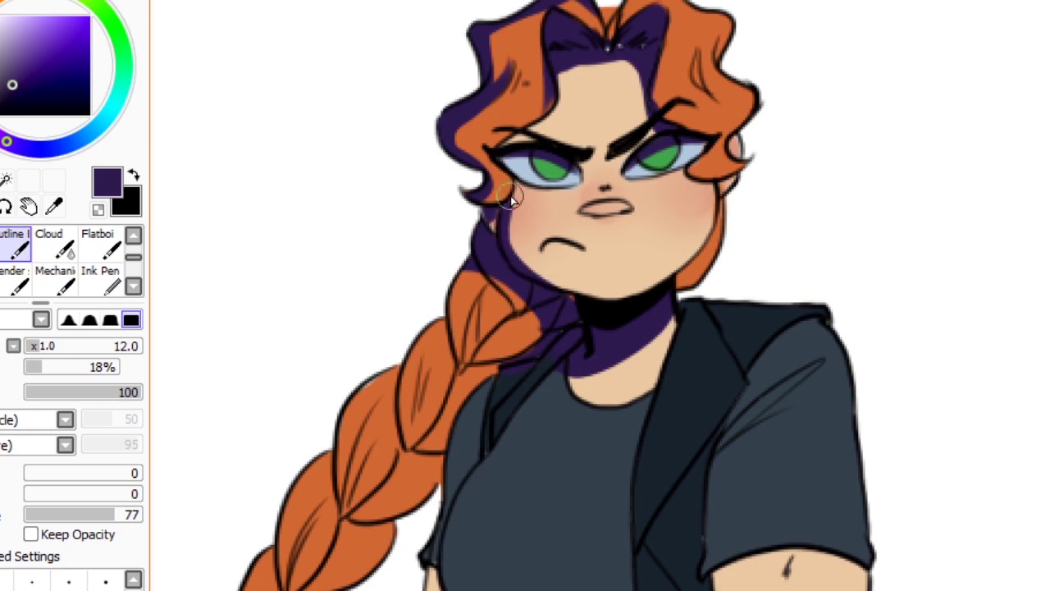
# Shade the figure's nose, the outer edges of the braid strands and the far sleeve with dark purple at brush size 12.
pyautogui.moveTo(474, 271)
pyautogui.mouseDown()
pyautogui.moveTo(405, 425)
pyautogui.moveTo(328, 513)
pyautogui.mouseUp()
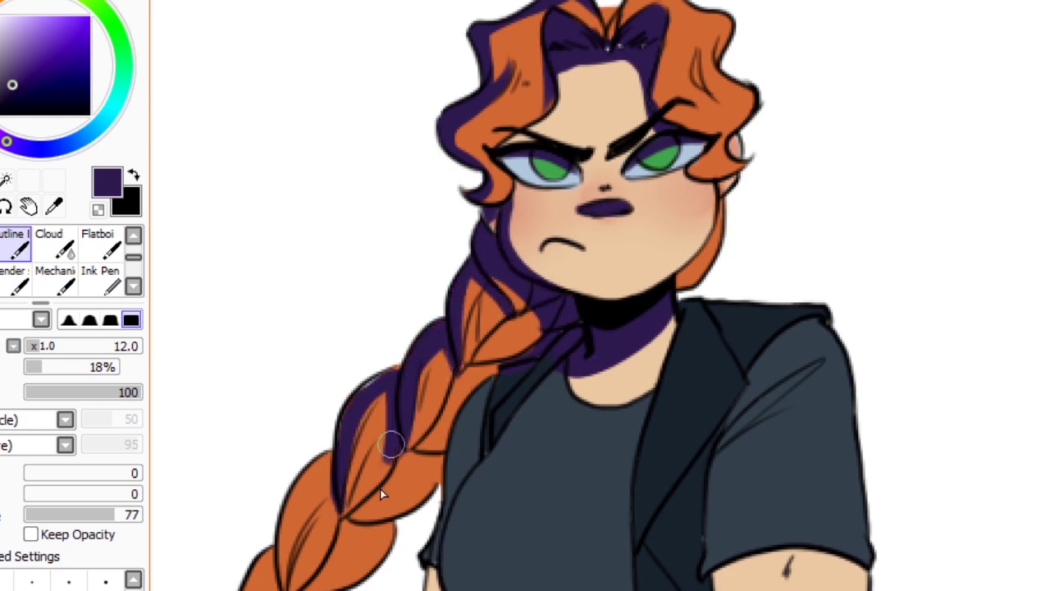
pyautogui.scroll(-2, 604, 218)
pyautogui.moveTo(581, 254)
pyautogui.mouseDown()
pyautogui.moveTo(541, 322)
pyautogui.moveTo(535, 436)
pyautogui.mouseUp()
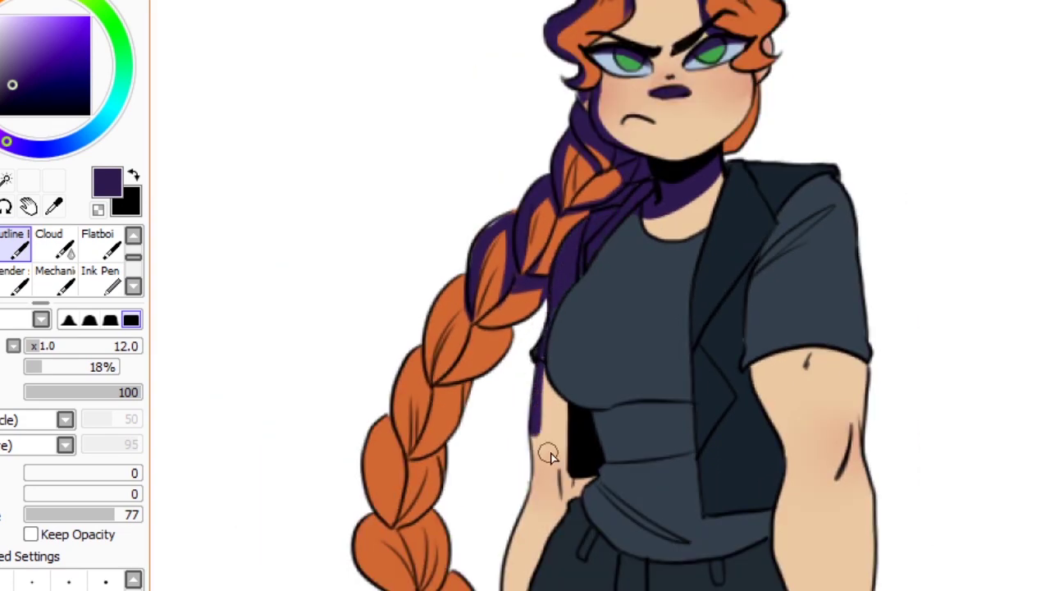
pyautogui.moveTo(474, 264)
pyautogui.mouseDown()
pyautogui.moveTo(377, 450)
pyautogui.moveTo(369, 579)
pyautogui.mouseUp()
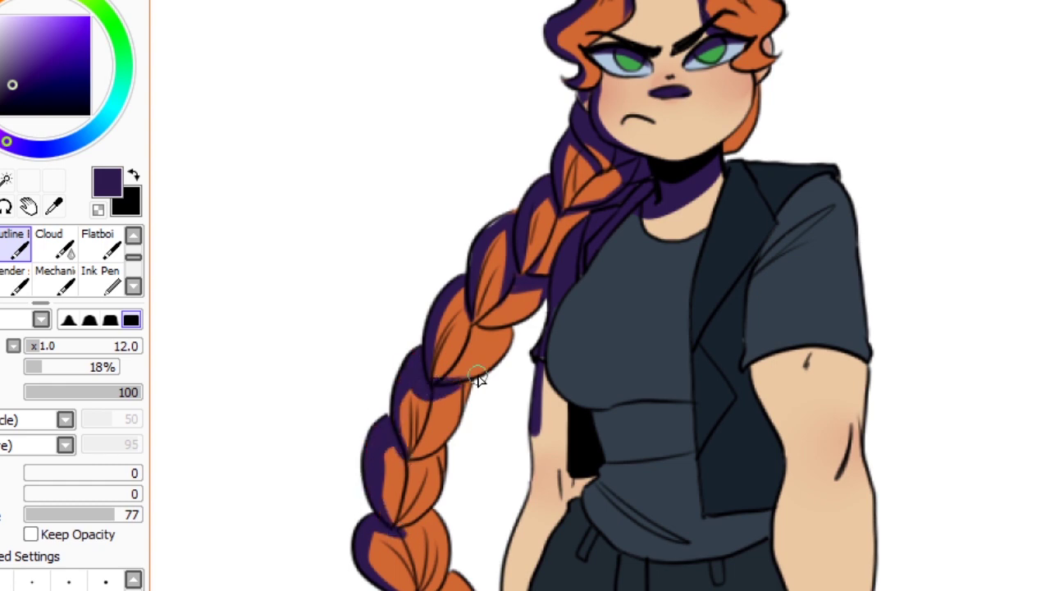
# Cover the figure's far arm and glove with dark purple shadow.
pyautogui.moveTo(531, 374); pyautogui.dragTo(532, 509)
pyautogui.scroll(-3, 397, 484)
pyautogui.click(517, 370)
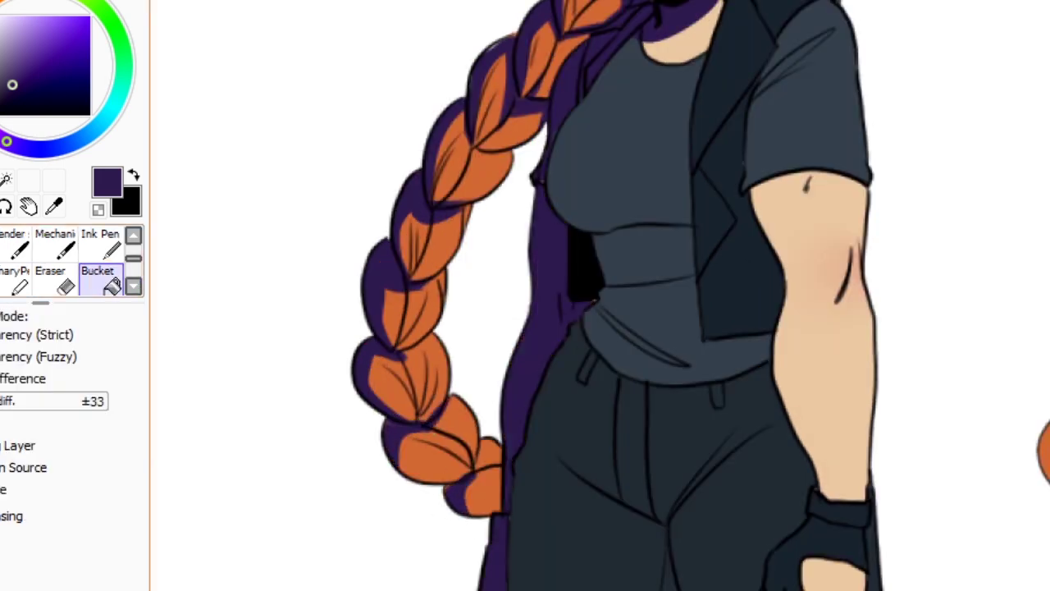
pyautogui.scroll(-2, 451, 503)
# Shade the braid-side trouser leg, the shirt's side and the boot below them with dark purple.
pyautogui.moveTo(419, 341); pyautogui.dragTo(381, 542)
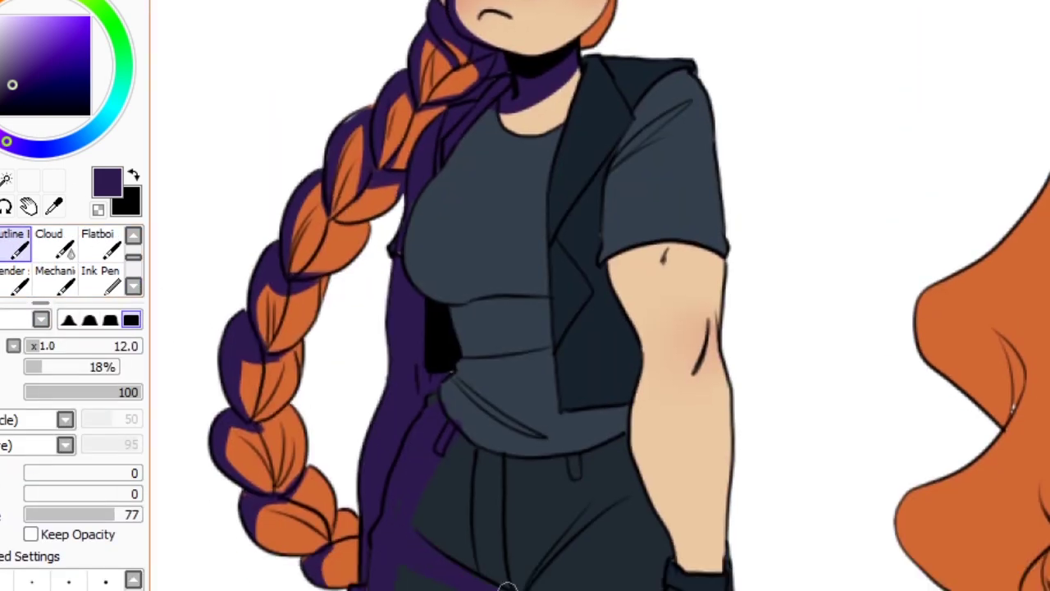
pyautogui.moveTo(507, 586)
pyautogui.mouseDown()
pyautogui.moveTo(442, 444)
pyautogui.moveTo(461, 399)
pyautogui.mouseUp()
pyautogui.moveTo(408, 259)
pyautogui.mouseDown()
pyautogui.moveTo(510, 277)
pyautogui.moveTo(486, 297)
pyautogui.moveTo(419, 230)
pyautogui.mouseUp()
pyautogui.scroll(-3, 448, 176)
pyautogui.scroll(3, 450, 69)
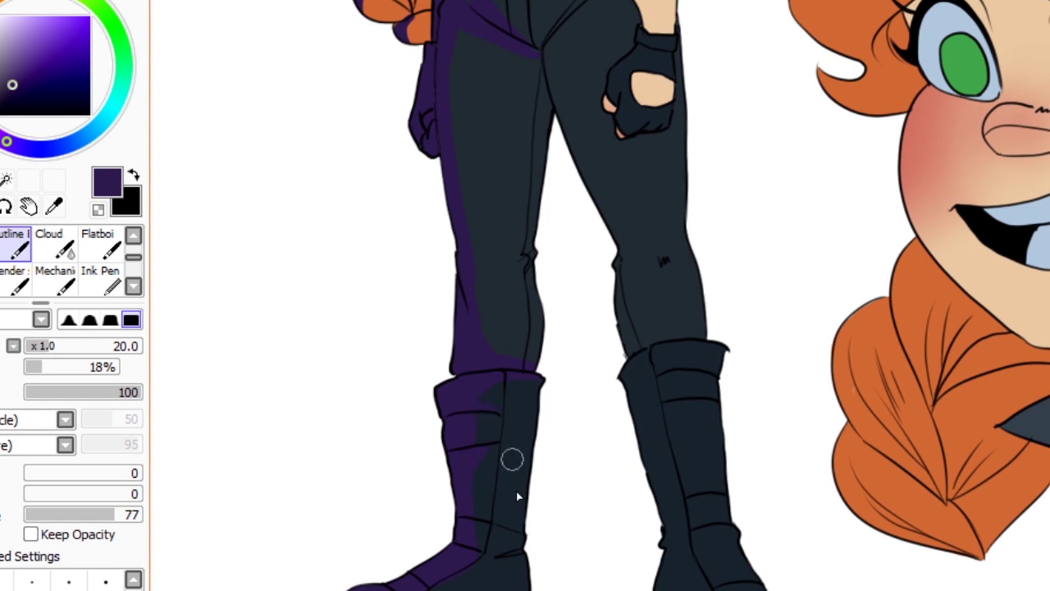
# Shade the figure's other leg, lower shirt, vest edge, near sleeve, arm and glove with dark purple at brush size 20.
pyautogui.scroll(3, 662, 417)
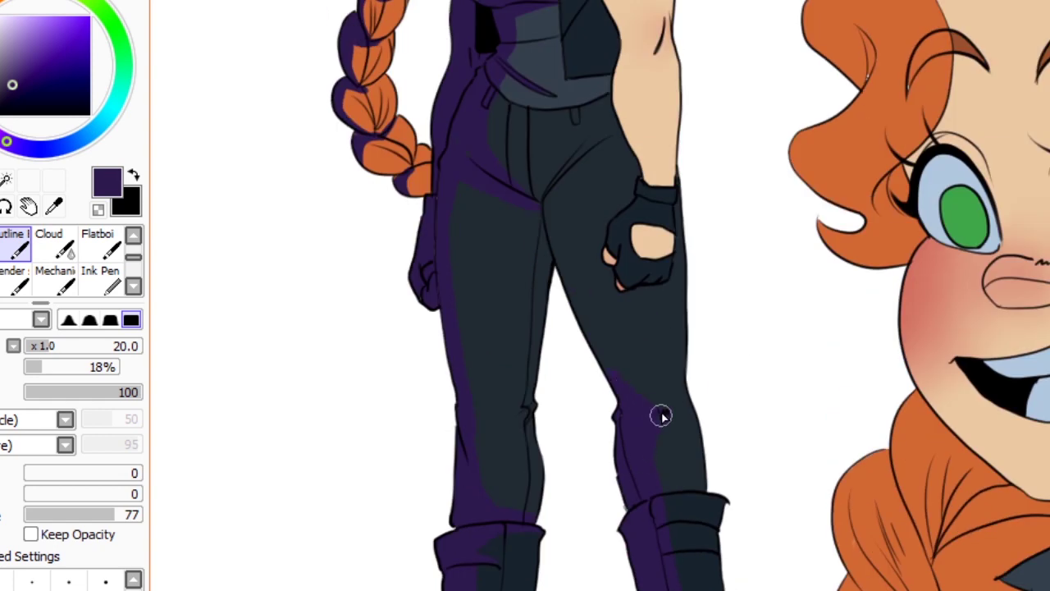
pyautogui.scroll(4, 537, 197)
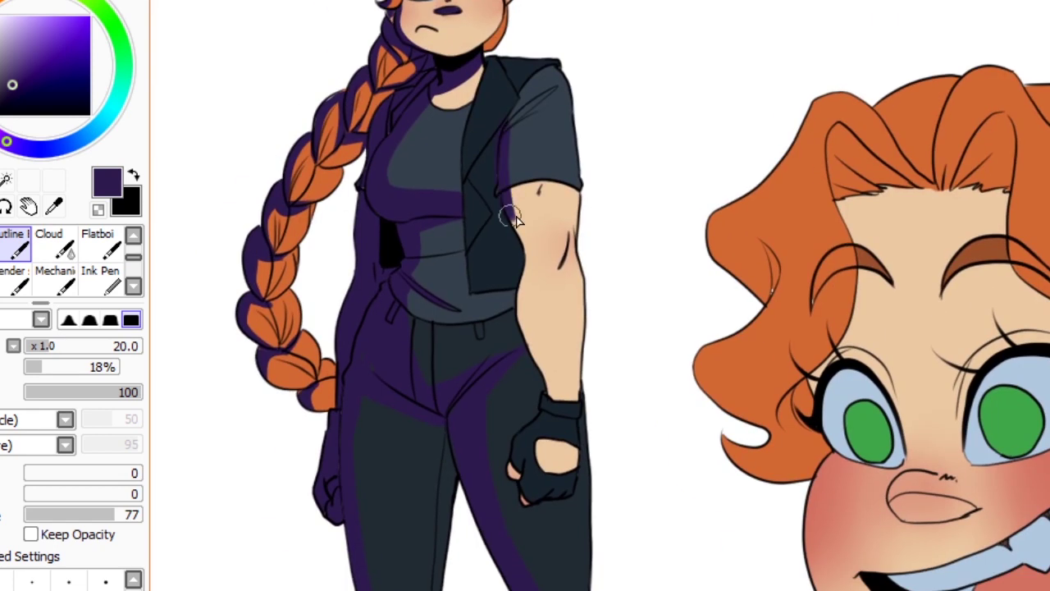
pyautogui.moveTo(502, 127); pyautogui.dragTo(525, 328)
pyautogui.moveTo(516, 266); pyautogui.dragTo(550, 403)
pyautogui.moveTo(451, 224); pyautogui.dragTo(469, 287)
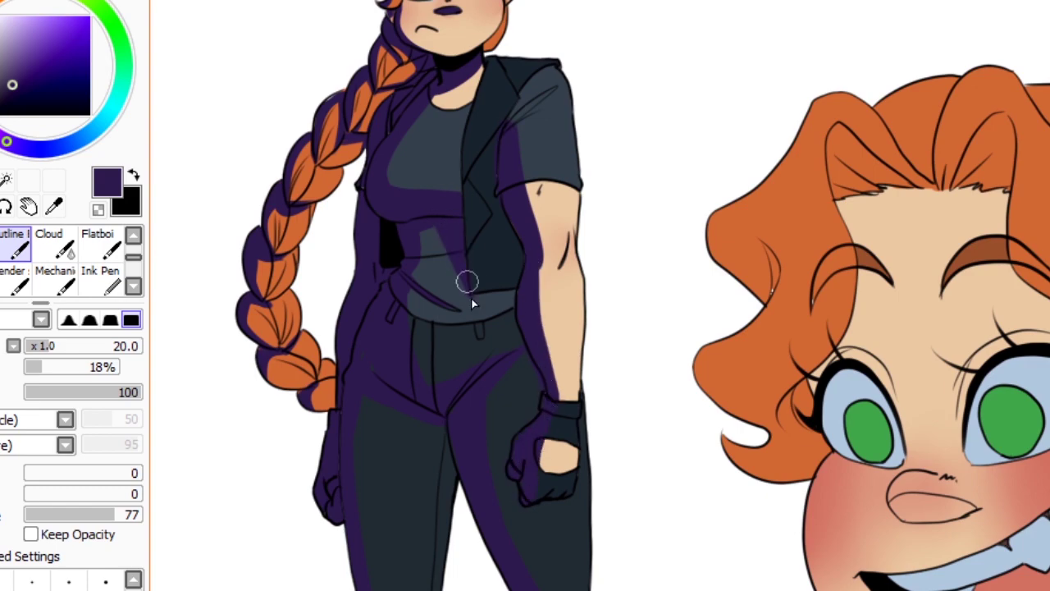
pyautogui.scroll(3, 498, 140)
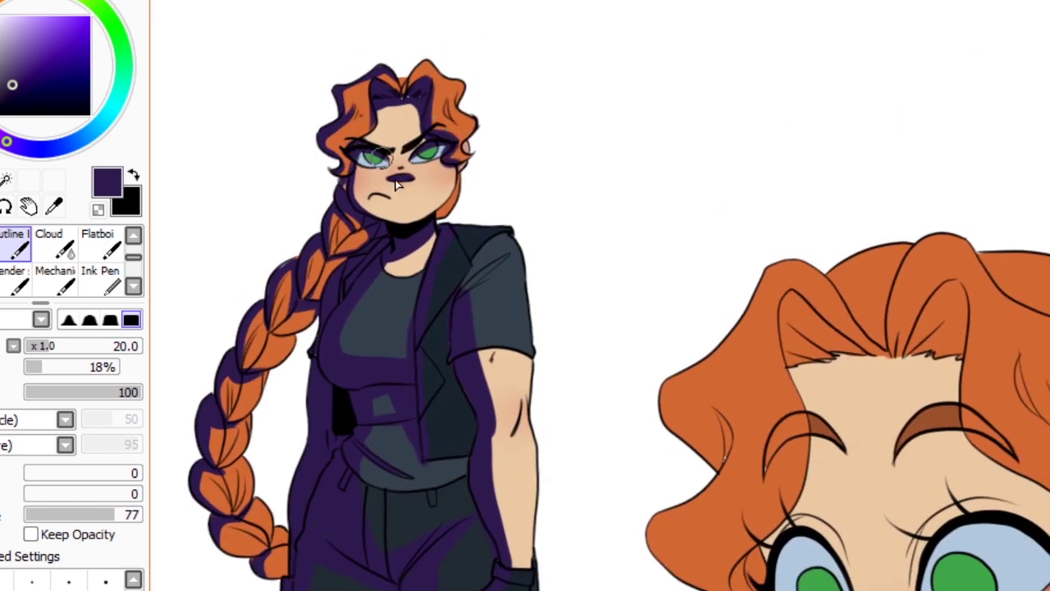
# Paint the underside of the smiling bust's nose with dark purple shadow.
pyautogui.scroll(-4, 451, 380)
pyautogui.scroll(5, 451, 380)
pyautogui.moveTo(406, 318); pyautogui.dragTo(486, 324)
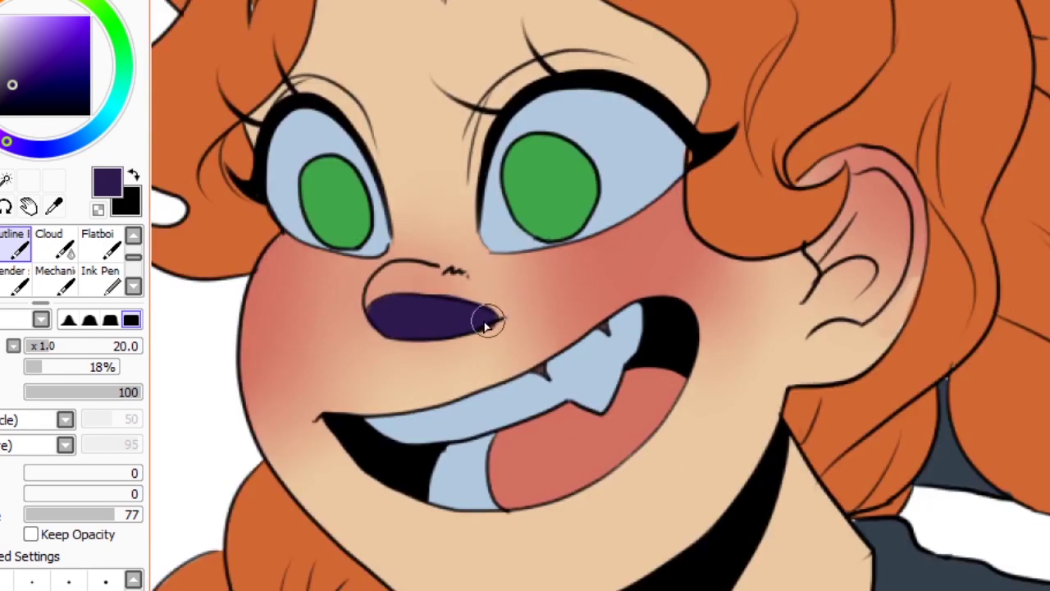
# Shade the smiling bust's teeth, tongue, inner ear and the upper part of both eyes with dark purple.
pyautogui.press(']')
pyautogui.press(']')
pyautogui.press(']')
pyautogui.press(']')
pyautogui.press(']')
pyautogui.moveTo(418, 443); pyautogui.dragTo(382, 422)
pyautogui.moveTo(627, 316); pyautogui.dragTo(603, 340)
pyautogui.moveTo(500, 447)
pyautogui.mouseDown()
pyautogui.moveTo(446, 476)
pyautogui.moveTo(436, 464)
pyautogui.moveTo(603, 419)
pyautogui.moveTo(673, 365)
pyautogui.mouseUp()
pyautogui.moveTo(812, 316)
pyautogui.mouseDown()
pyautogui.moveTo(853, 265)
pyautogui.moveTo(859, 310)
pyautogui.mouseUp()
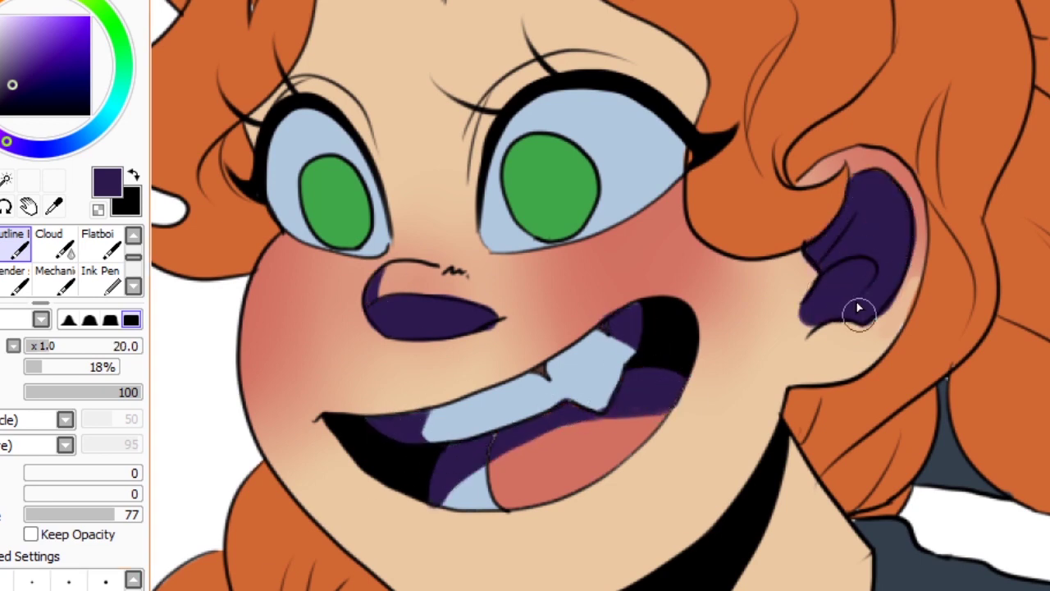
pyautogui.moveTo(330, 140)
pyautogui.mouseDown()
pyautogui.moveTo(380, 198)
pyautogui.moveTo(298, 115)
pyautogui.moveTo(639, 104)
pyautogui.moveTo(689, 123)
pyautogui.mouseUp()
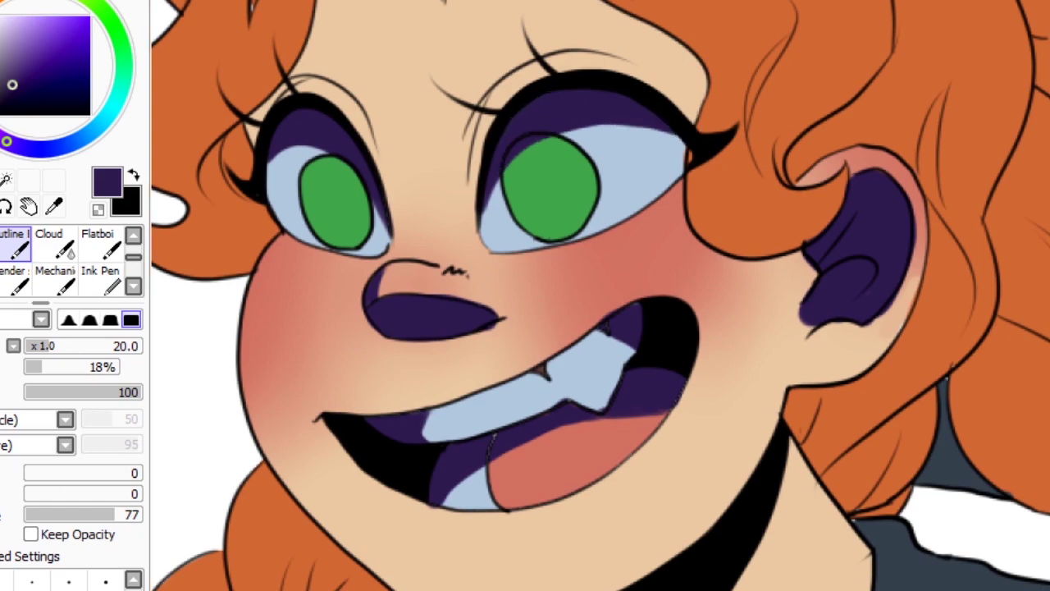
# Shade the smiling bust's far side locks, outer hair edge, temple and forehead hairline with dark purple.
pyautogui.scroll(3, 738, 329)
pyautogui.keyDown('alt'); pyautogui.click(946, 579); pyautogui.keyUp('alt')
pyautogui.keyDown('alt'); pyautogui.click(311, 345); pyautogui.keyUp('alt')
pyautogui.hscroll(-3, 488, 340)
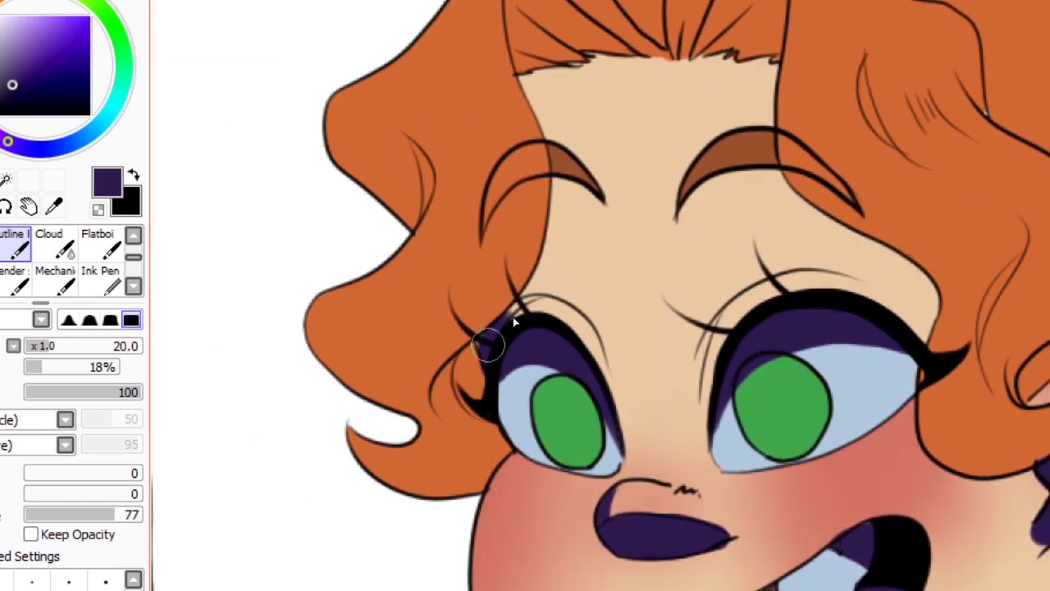
pyautogui.moveTo(513, 317)
pyautogui.mouseDown()
pyautogui.moveTo(563, 234)
pyautogui.moveTo(507, 440)
pyautogui.moveTo(535, 467)
pyautogui.mouseUp()
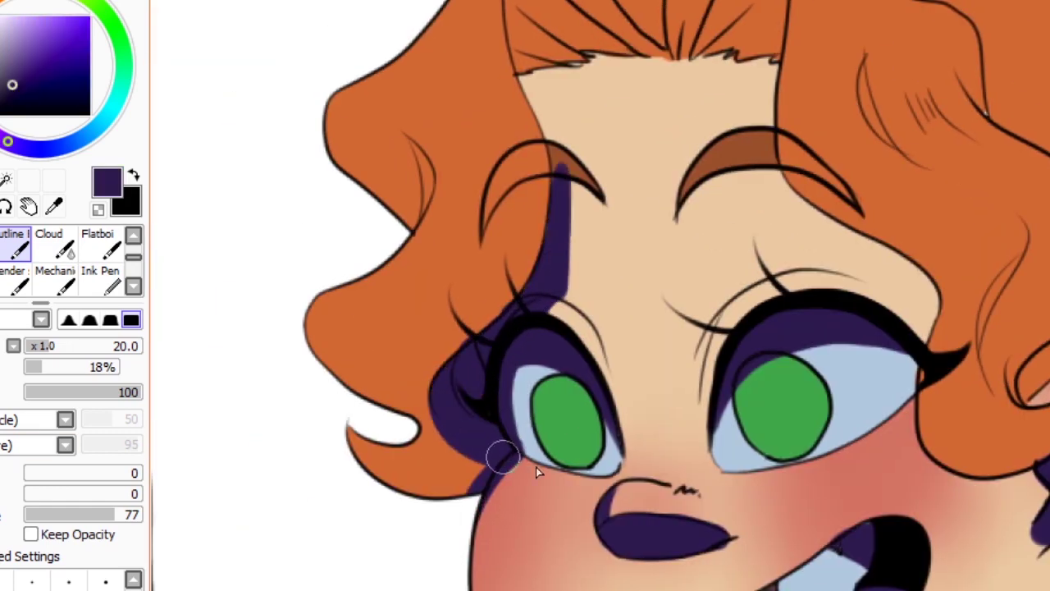
pyautogui.moveTo(385, 454)
pyautogui.mouseDown()
pyautogui.moveTo(443, 162)
pyautogui.moveTo(374, 294)
pyautogui.moveTo(357, 157)
pyautogui.mouseUp()
pyautogui.scroll(3, 562, 394)
pyautogui.moveTo(561, 394)
pyautogui.mouseDown()
pyautogui.moveTo(522, 242)
pyautogui.moveTo(579, 233)
pyautogui.moveTo(517, 218)
pyautogui.moveTo(407, 251)
pyautogui.moveTo(410, 277)
pyautogui.moveTo(613, 81)
pyautogui.moveTo(663, 238)
pyautogui.moveTo(567, 331)
pyautogui.moveTo(706, 245)
pyautogui.moveTo(760, 237)
pyautogui.moveTo(775, 339)
pyautogui.moveTo(776, 200)
pyautogui.moveTo(624, 192)
pyautogui.moveTo(614, 117)
pyautogui.mouseUp()
pyautogui.scroll(-5, 555, 404)
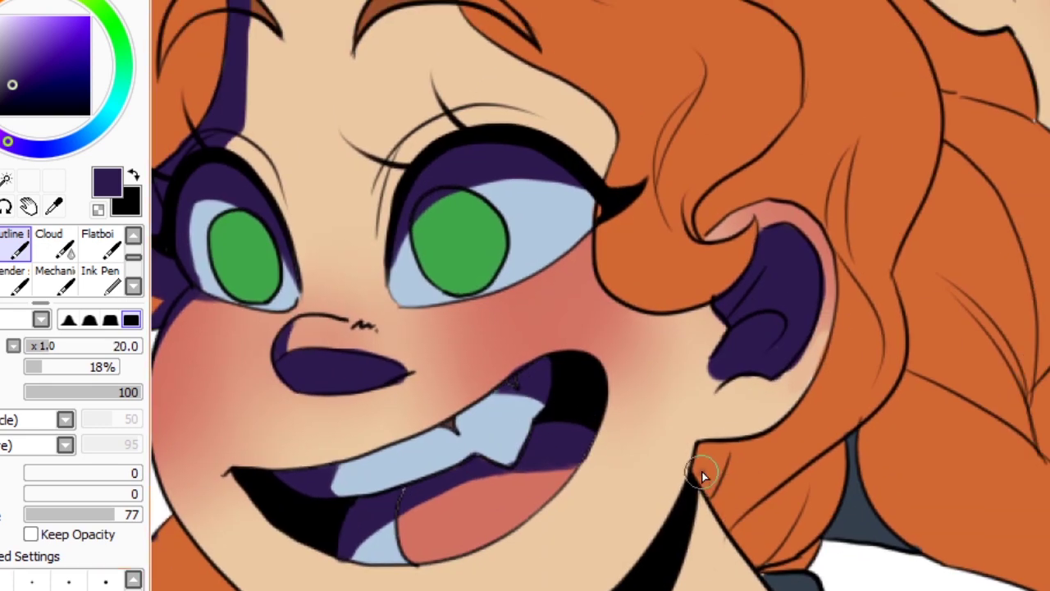
# Shade the hair behind the smiling bust's ear and the inner edge of the front lock framing the face with dark purple.
pyautogui.moveTo(703, 476)
pyautogui.mouseDown()
pyautogui.moveTo(699, 462)
pyautogui.moveTo(839, 456)
pyautogui.mouseUp()
pyautogui.scroll(5, 794, 384)
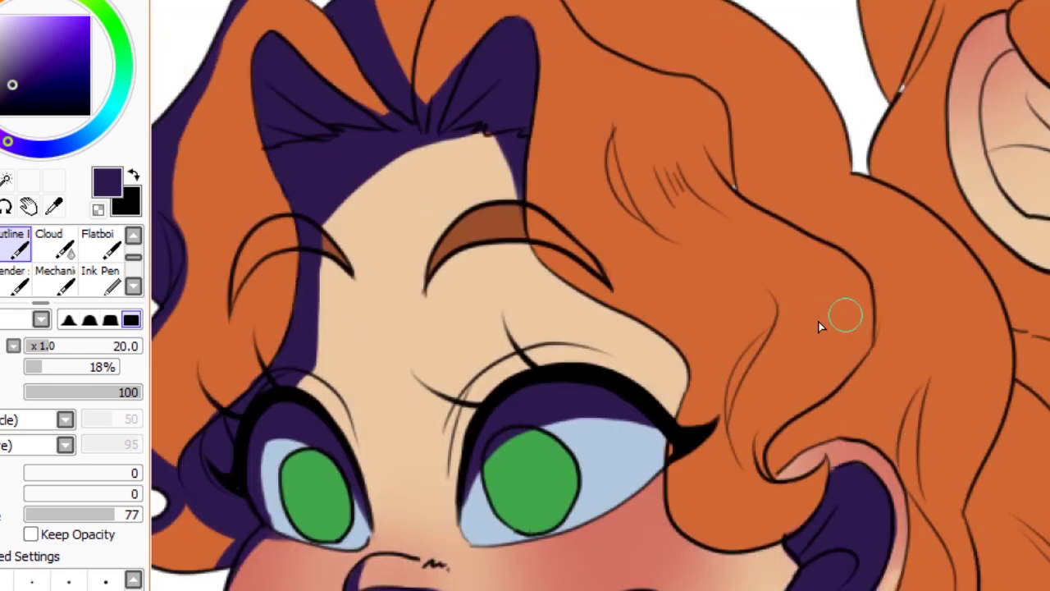
pyautogui.keyDown('alt'); pyautogui.click(910, 94); pyautogui.keyUp('alt')
pyautogui.keyDown('alt'); pyautogui.click(242, 368); pyautogui.keyUp('alt')
pyautogui.moveTo(480, 98)
pyautogui.mouseDown()
pyautogui.moveTo(595, 169)
pyautogui.moveTo(691, 395)
pyautogui.moveTo(572, 237)
pyautogui.moveTo(695, 519)
pyautogui.moveTo(674, 378)
pyautogui.moveTo(593, 327)
pyautogui.mouseUp()
pyautogui.scroll(3, 592, 326)
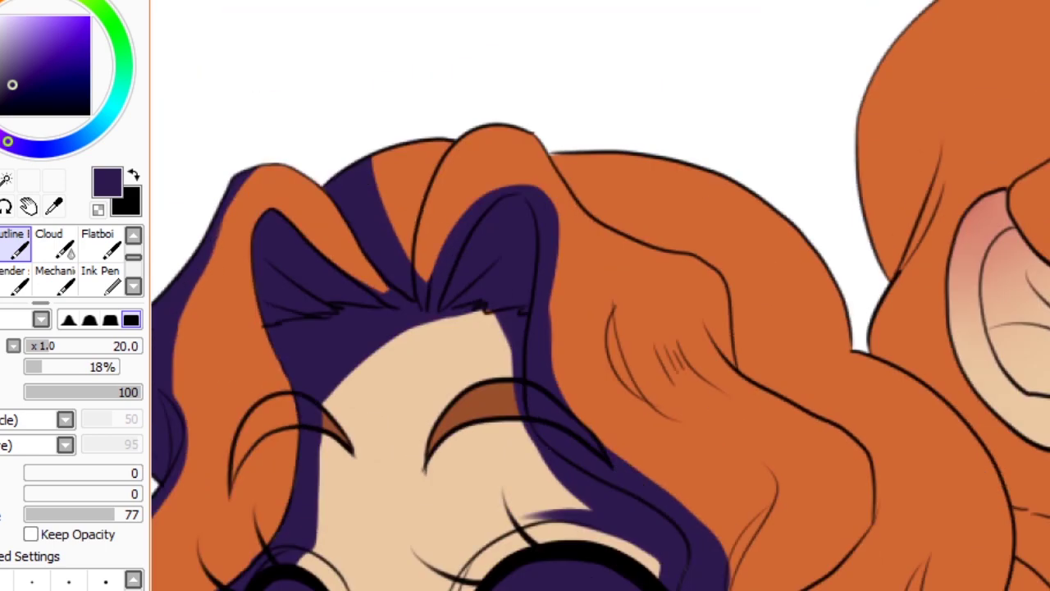
# Paint narrow dark purple shadows along the smiling bust's upper hair strands at brush size 12.
pyautogui.press('[')
pyautogui.press('[')
pyautogui.press('[')
pyautogui.moveTo(613, 257); pyautogui.dragTo(634, 339)
pyautogui.scroll(-5, 832, 294)
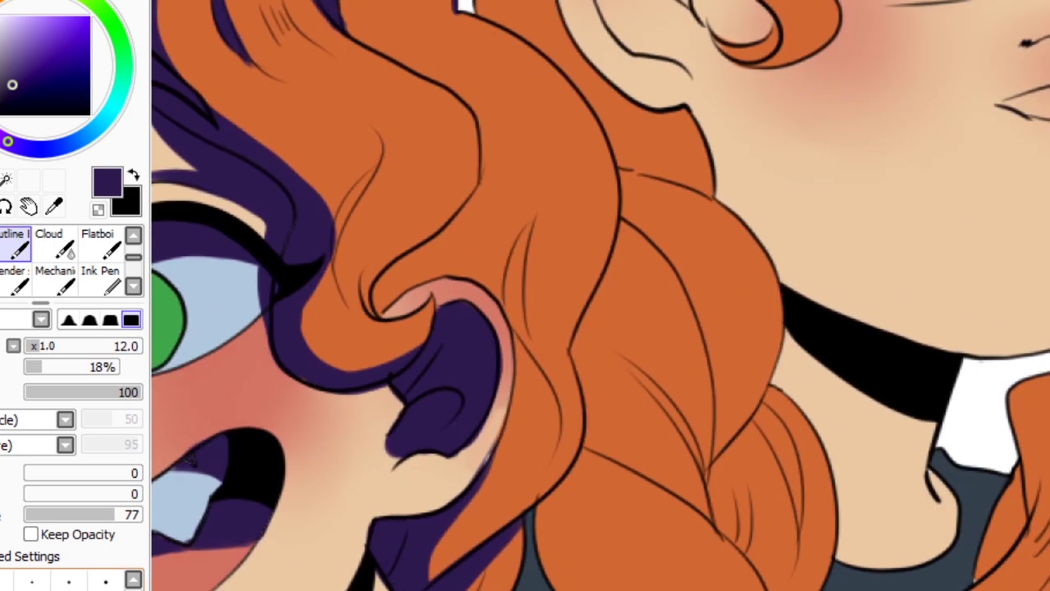
# Shade the smiling bust's back hair and the neighbouring frowning bust's braid and neck with dark purple at brush size 20.
pyautogui.press(']')
pyautogui.press(']')
pyautogui.press(']')
pyautogui.moveTo(575, 361)
pyautogui.mouseDown()
pyautogui.moveTo(602, 250)
pyautogui.moveTo(594, 447)
pyautogui.moveTo(710, 519)
pyautogui.mouseUp()
pyautogui.moveTo(714, 349)
pyautogui.mouseDown()
pyautogui.moveTo(629, 194)
pyautogui.moveTo(703, 303)
pyautogui.mouseUp()
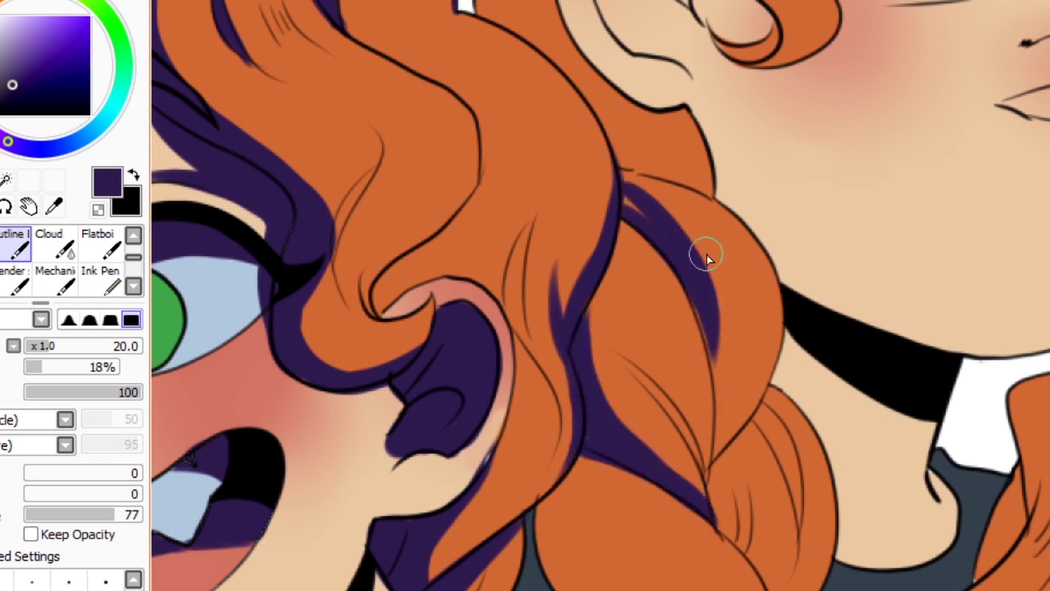
pyautogui.moveTo(616, 209)
pyautogui.mouseDown()
pyautogui.moveTo(713, 198)
pyautogui.moveTo(681, 164)
pyautogui.mouseUp()
pyautogui.moveTo(764, 427)
pyautogui.mouseDown()
pyautogui.moveTo(720, 476)
pyautogui.moveTo(861, 455)
pyautogui.moveTo(943, 459)
pyautogui.moveTo(722, 452)
pyautogui.moveTo(903, 394)
pyautogui.mouseUp()
pyautogui.keyDown('alt'); pyautogui.click(902, 394); pyautogui.keyUp('alt')
pyautogui.keyDown('alt'); pyautogui.click(891, 495); pyautogui.keyUp('alt')
pyautogui.moveTo(578, 458); pyautogui.dragTo(518, 587)
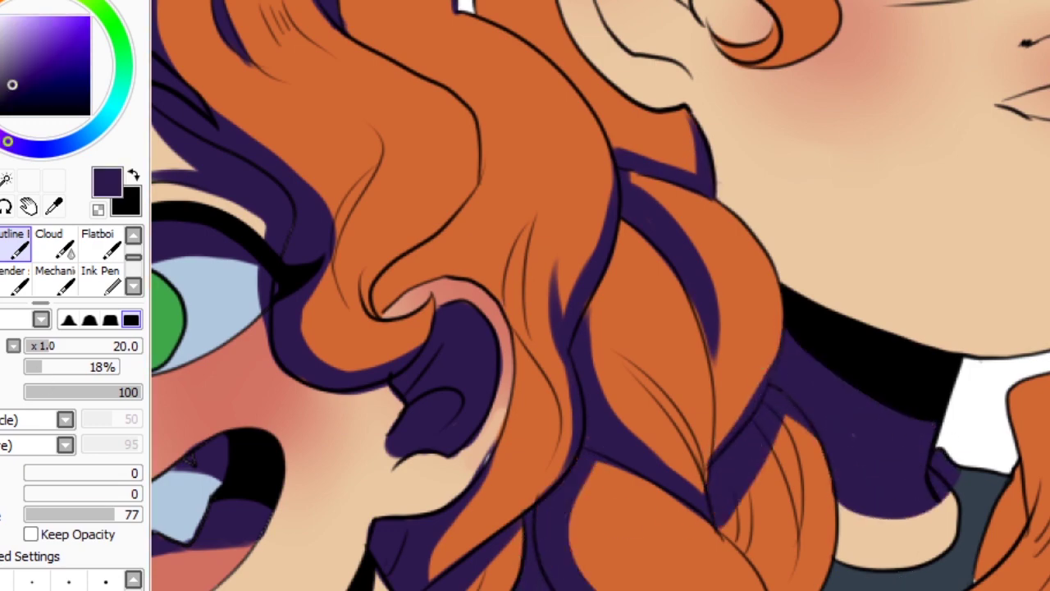
# Shade the outer edge and the segment overlaps of the smiling bust's braid with dark purple.
pyautogui.scroll(-2, 542, 459)
pyautogui.moveTo(384, 312); pyautogui.dragTo(392, 480)
pyautogui.moveTo(369, 426)
pyautogui.mouseDown()
pyautogui.moveTo(361, 390)
pyautogui.moveTo(315, 484)
pyautogui.mouseUp()
pyautogui.moveTo(345, 377)
pyautogui.mouseDown()
pyautogui.moveTo(304, 508)
pyautogui.moveTo(304, 574)
pyautogui.mouseUp()
pyautogui.keyDown('alt'); pyautogui.click(336, 493); pyautogui.keyUp('alt')
pyautogui.keyDown('alt'); pyautogui.click(306, 393); pyautogui.keyUp('alt')
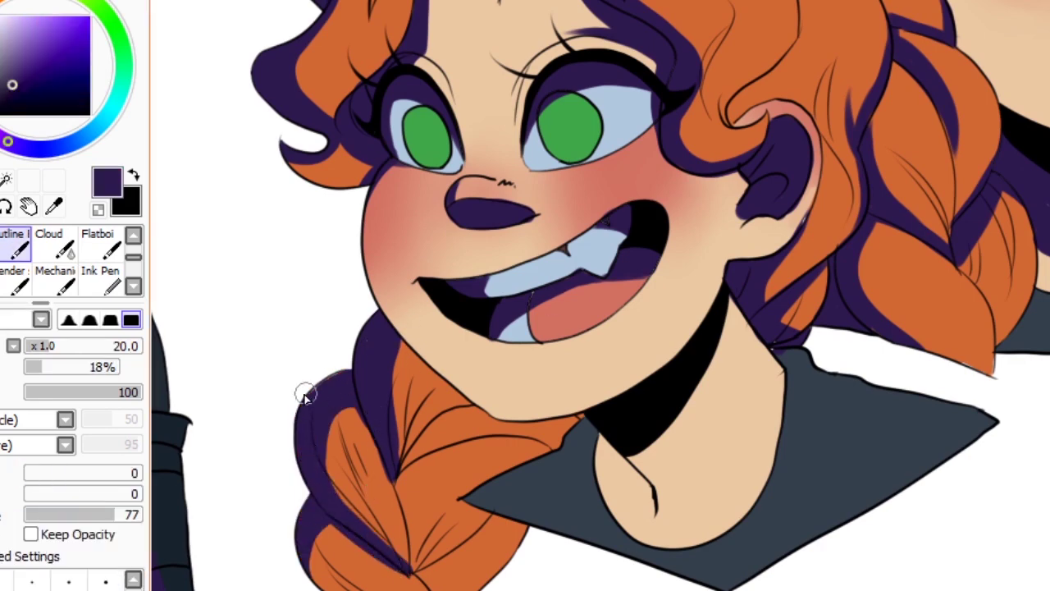
pyautogui.moveTo(427, 459); pyautogui.dragTo(393, 574)
pyautogui.moveTo(467, 410); pyautogui.dragTo(394, 484)
# Shade the smiling bust's jaw edge, the braid beneath it, the shirt's near corner and the neck below the choker.
pyautogui.moveTo(402, 167)
pyautogui.mouseDown()
pyautogui.moveTo(372, 228)
pyautogui.moveTo(388, 311)
pyautogui.moveTo(558, 403)
pyautogui.moveTo(524, 450)
pyautogui.mouseUp()
pyautogui.moveTo(588, 420)
pyautogui.mouseDown()
pyautogui.moveTo(489, 500)
pyautogui.moveTo(510, 502)
pyautogui.moveTo(570, 431)
pyautogui.moveTo(404, 575)
pyautogui.mouseUp()
pyautogui.moveTo(400, 585); pyautogui.dragTo(450, 572)
pyautogui.moveTo(545, 436); pyautogui.dragTo(623, 443)
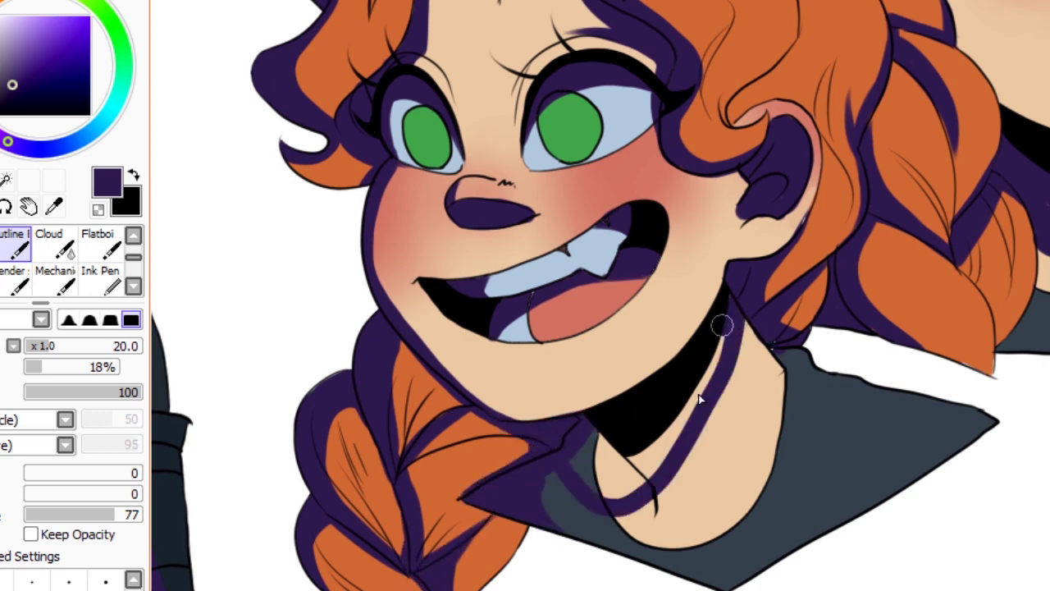
pyautogui.moveTo(722, 312); pyautogui.dragTo(574, 476)
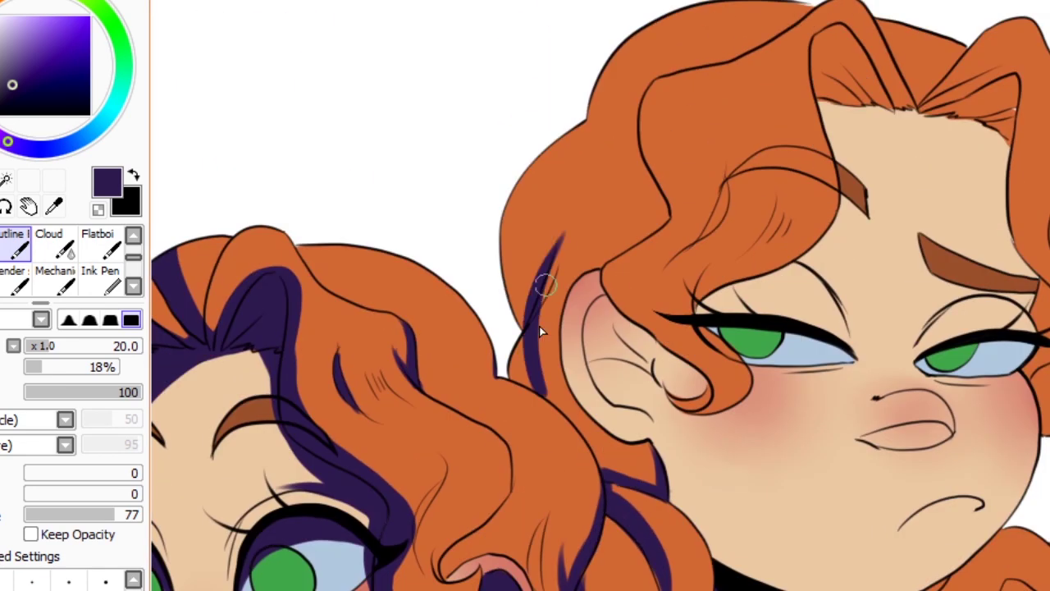
# Shade the back of the frowning bust's hair with dark purple and trim the shadow's inner edge above the ear.
pyautogui.moveTo(539, 326)
pyautogui.mouseDown()
pyautogui.moveTo(534, 382)
pyautogui.moveTo(547, 122)
pyautogui.moveTo(598, 134)
pyautogui.moveTo(614, 66)
pyautogui.mouseUp()
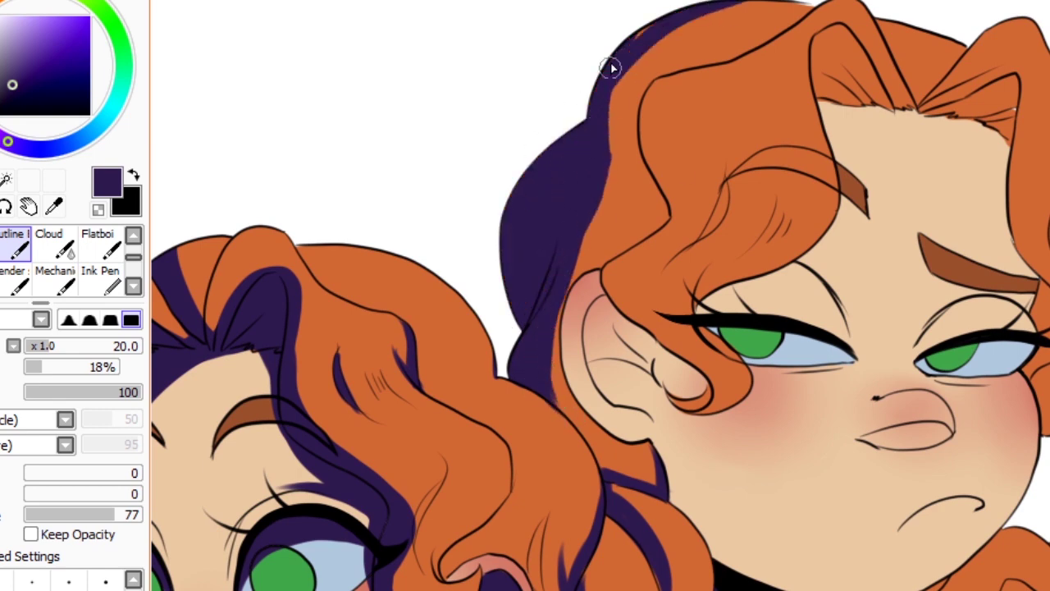
pyautogui.keyDown('alt'); pyautogui.click(886, 169); pyautogui.keyUp('alt')
pyautogui.press('e')
pyautogui.moveTo(572, 364); pyautogui.dragTo(656, 127)
pyautogui.press('n')
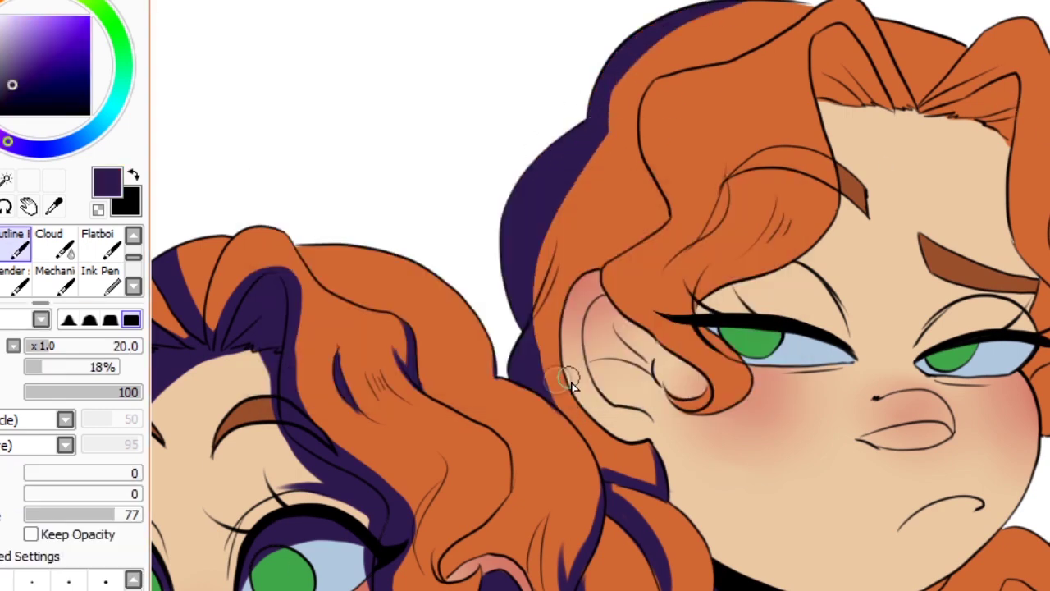
pyautogui.moveTo(572, 370); pyautogui.dragTo(543, 240)
# Shade the frowning bust's hairline, front locks, eyelids, inner ear and nose underside with dark purple.
pyautogui.moveTo(837, 119)
pyautogui.mouseDown()
pyautogui.moveTo(839, 101)
pyautogui.moveTo(881, 91)
pyautogui.moveTo(1013, 232)
pyautogui.moveTo(934, 103)
pyautogui.moveTo(1026, 246)
pyautogui.mouseUp()
pyautogui.keyDown('alt'); pyautogui.click(997, 266); pyautogui.keyUp('alt')
pyautogui.keyDown('alt'); pyautogui.click(1007, 264); pyautogui.keyUp('alt')
pyautogui.keyDown('alt'); pyautogui.click(991, 145); pyautogui.keyUp('alt')
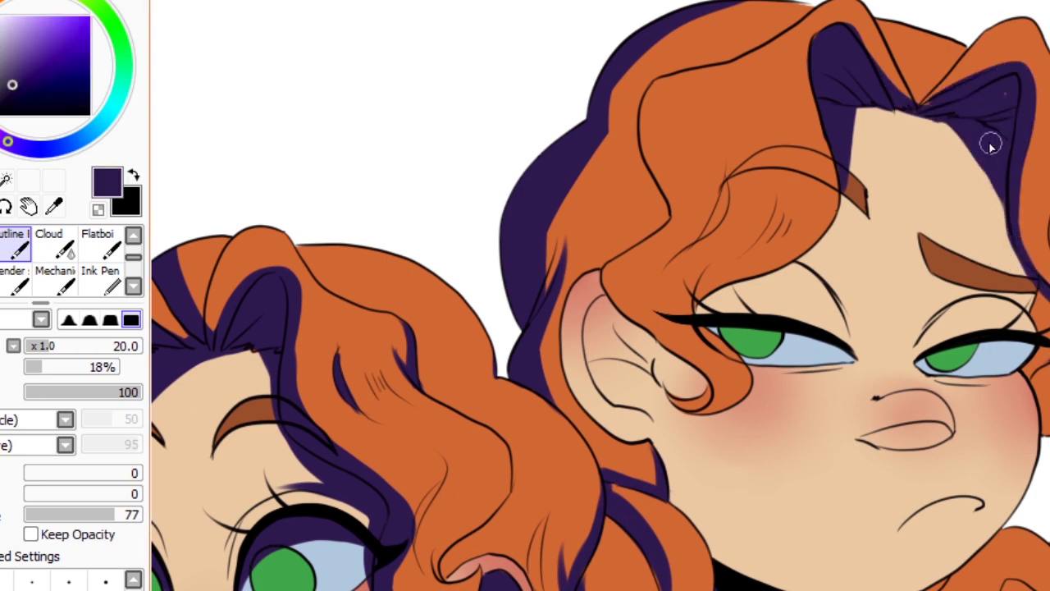
pyautogui.moveTo(978, 347)
pyautogui.mouseDown()
pyautogui.moveTo(1018, 297)
pyautogui.moveTo(731, 310)
pyautogui.moveTo(821, 205)
pyautogui.moveTo(866, 441)
pyautogui.moveTo(944, 433)
pyautogui.mouseUp()
pyautogui.moveTo(599, 311)
pyautogui.mouseDown()
pyautogui.moveTo(607, 386)
pyautogui.moveTo(629, 323)
pyautogui.moveTo(632, 399)
pyautogui.moveTo(686, 411)
pyautogui.moveTo(705, 320)
pyautogui.moveTo(605, 274)
pyautogui.moveTo(722, 188)
pyautogui.moveTo(688, 167)
pyautogui.moveTo(666, 94)
pyautogui.moveTo(859, 6)
pyautogui.mouseUp()
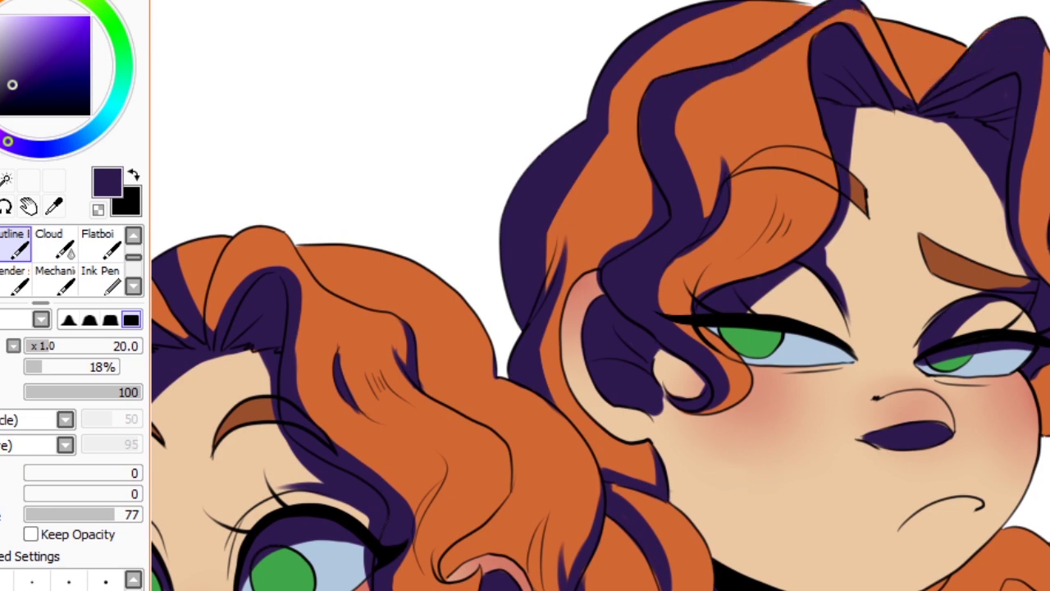
# Shade the frowning bust's earlobe area, cheek and jaw edge, eye tops and chin with dark purple.
pyautogui.moveTo(680, 353); pyautogui.dragTo(657, 438)
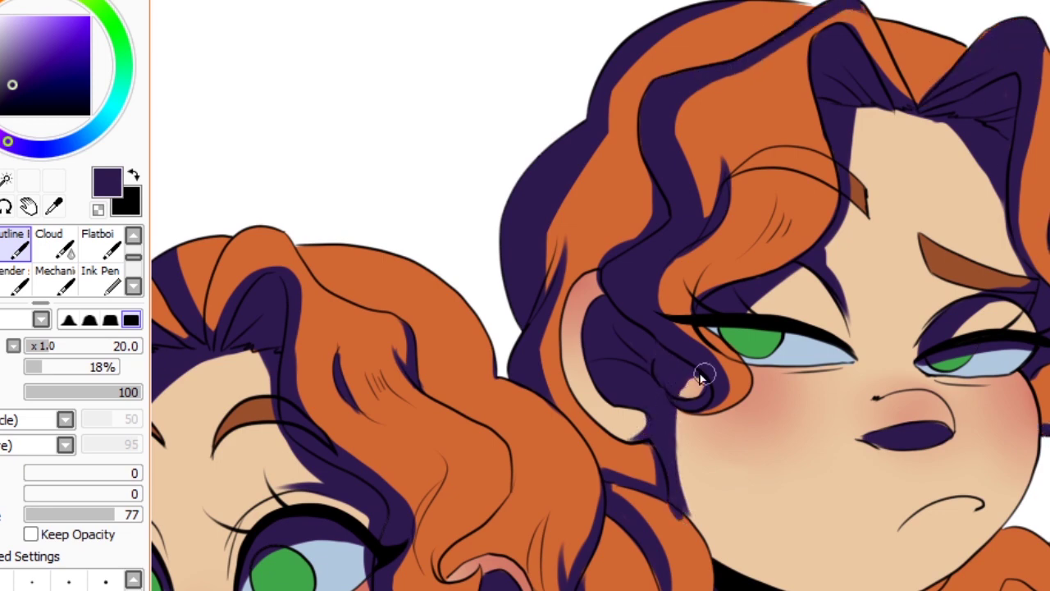
pyautogui.moveTo(702, 375); pyautogui.dragTo(691, 387)
pyautogui.moveTo(722, 567); pyautogui.dragTo(627, 495)
pyautogui.moveTo(933, 448); pyautogui.dragTo(720, 349)
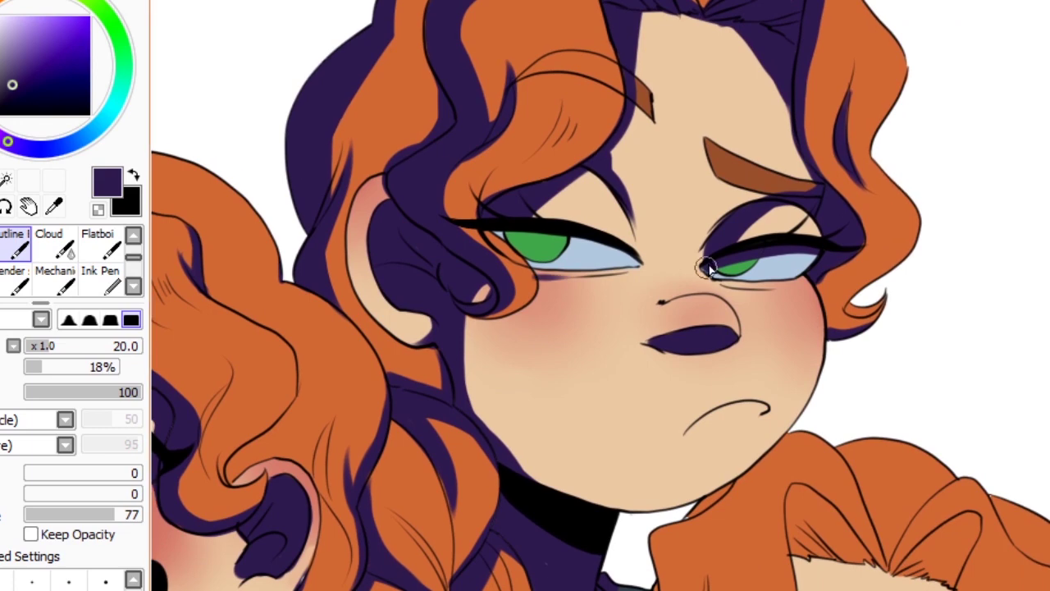
pyautogui.keyDown('alt'); pyautogui.click(692, 517); pyautogui.keyUp('alt')
pyautogui.moveTo(693, 518); pyautogui.dragTo(574, 254)
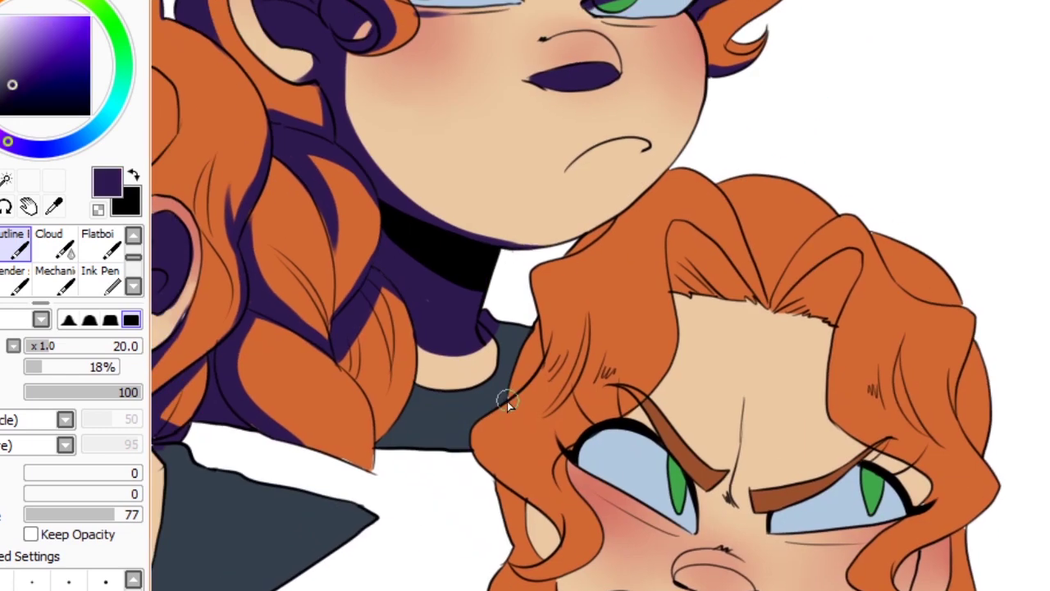
# Shade the frowning bust's shirt and the angry bust's outer hair, braid, shoulder, jaw edge and ear with dark purple.
pyautogui.moveTo(409, 434)
pyautogui.mouseDown()
pyautogui.moveTo(497, 416)
pyautogui.moveTo(621, 222)
pyautogui.moveTo(663, 197)
pyautogui.moveTo(499, 424)
pyautogui.moveTo(502, 492)
pyautogui.moveTo(534, 546)
pyautogui.mouseUp()
pyautogui.moveTo(543, 566)
pyautogui.mouseDown()
pyautogui.moveTo(519, 353)
pyautogui.moveTo(459, 574)
pyautogui.moveTo(462, 563)
pyautogui.moveTo(394, 492)
pyautogui.moveTo(472, 447)
pyautogui.moveTo(558, 574)
pyautogui.mouseUp()
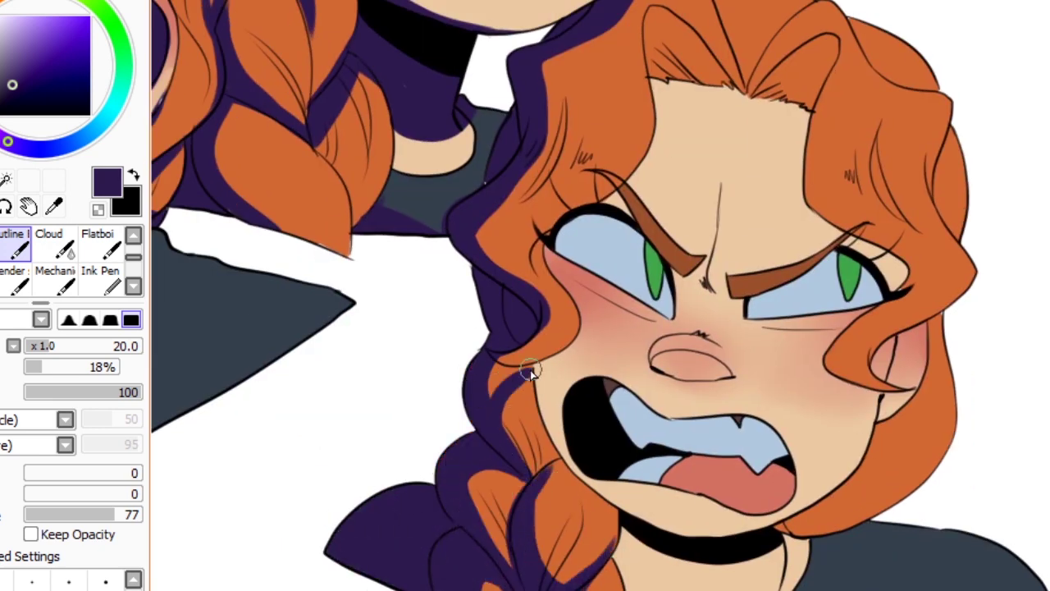
pyautogui.moveTo(542, 364); pyautogui.dragTo(530, 492)
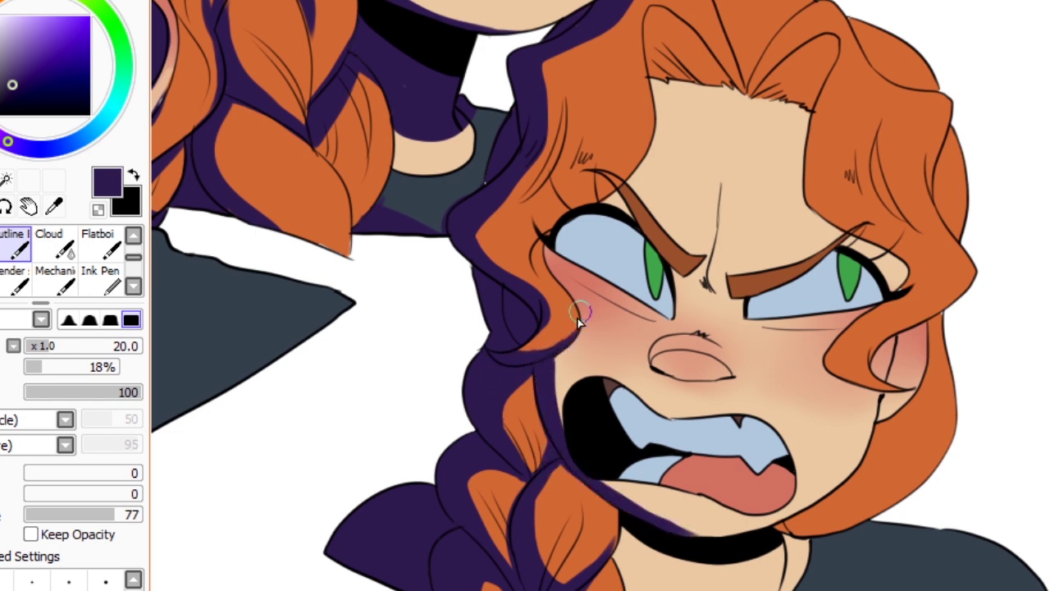
pyautogui.moveTo(763, 534)
pyautogui.mouseDown()
pyautogui.moveTo(870, 484)
pyautogui.moveTo(915, 339)
pyautogui.mouseUp()
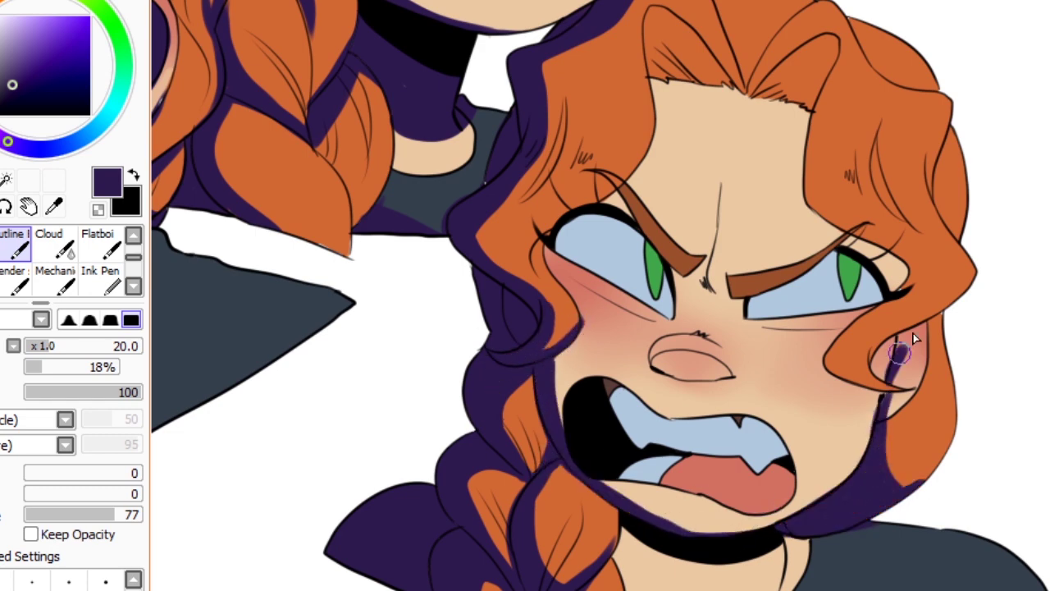
pyautogui.keyDown('alt'); pyautogui.click(901, 302); pyautogui.keyUp('alt')
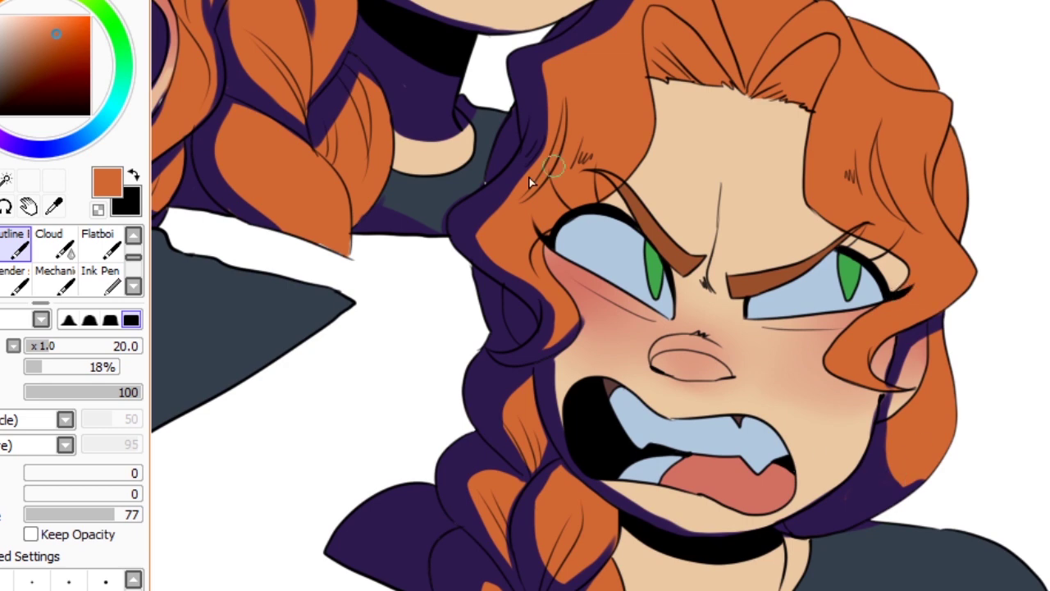
pyautogui.keyDown('alt'); pyautogui.click(1004, 368); pyautogui.keyUp('alt')
# Shade the angry bust's upper eyes, brow crease, hairline and front locks with dark purple.
pyautogui.moveTo(562, 221); pyautogui.dragTo(649, 251)
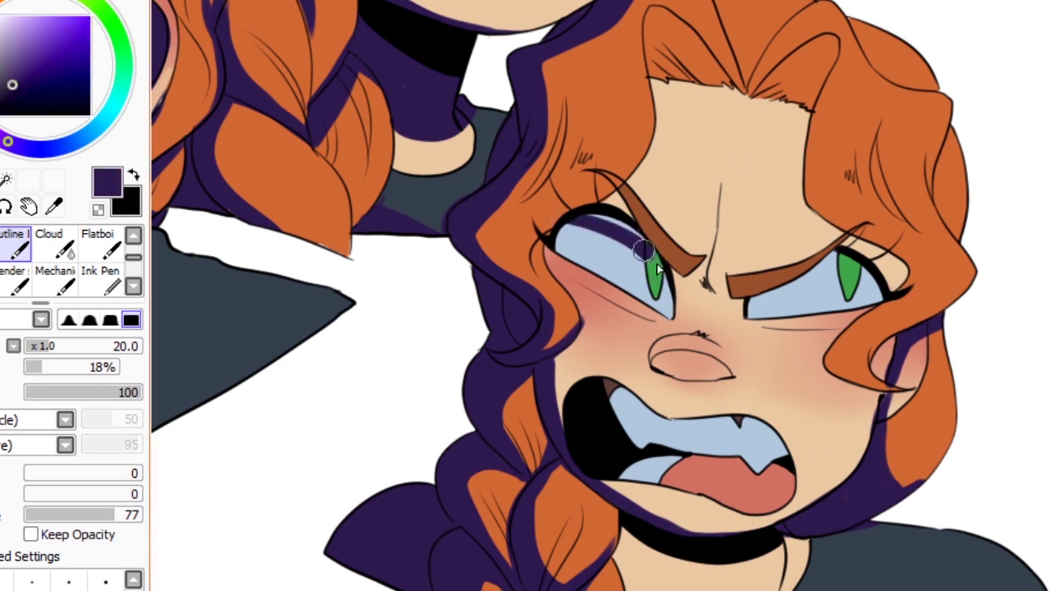
pyautogui.moveTo(707, 275); pyautogui.dragTo(703, 221)
pyautogui.scroll(3, 702, 221)
pyautogui.moveTo(697, 123)
pyautogui.mouseDown()
pyautogui.moveTo(780, 103)
pyautogui.moveTo(680, 176)
pyautogui.moveTo(707, 209)
pyautogui.moveTo(713, 201)
pyautogui.moveTo(812, 205)
pyautogui.moveTo(886, 399)
pyautogui.moveTo(903, 410)
pyautogui.moveTo(829, 513)
pyautogui.mouseUp()
pyautogui.moveTo(652, 493); pyautogui.dragTo(714, 492)
pyautogui.hotkey('ctrl', 'z')
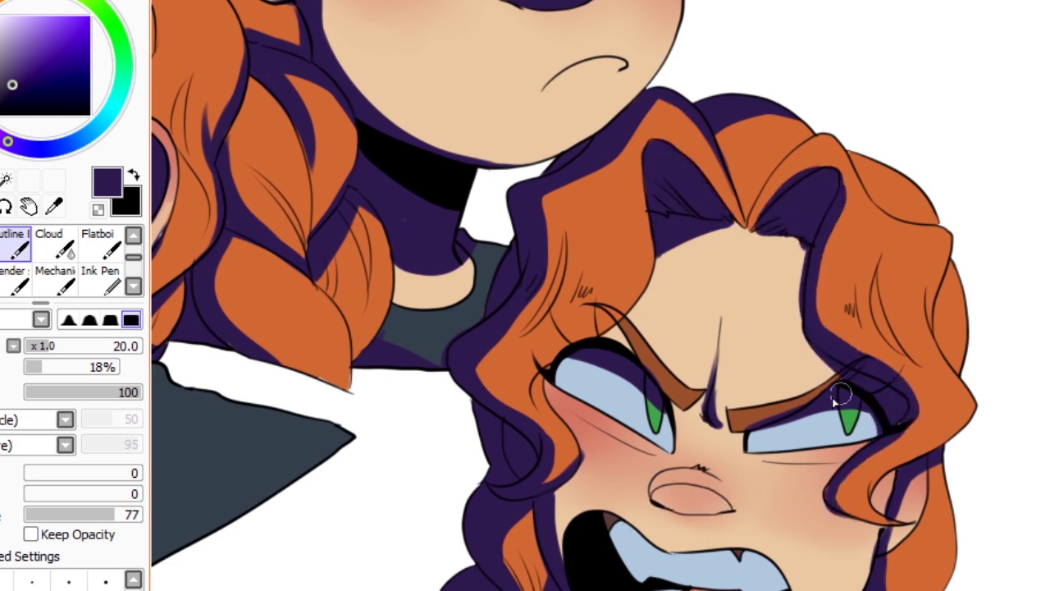
# Shade the angry bust's nose underside and upper teeth with dark purple, erasing the excess to shape the shadow.
pyautogui.scroll(-3, 689, 411)
pyautogui.moveTo(656, 308)
pyautogui.mouseDown()
pyautogui.moveTo(709, 312)
pyautogui.moveTo(654, 328)
pyautogui.mouseUp()
pyautogui.press('e')
pyautogui.press('b')
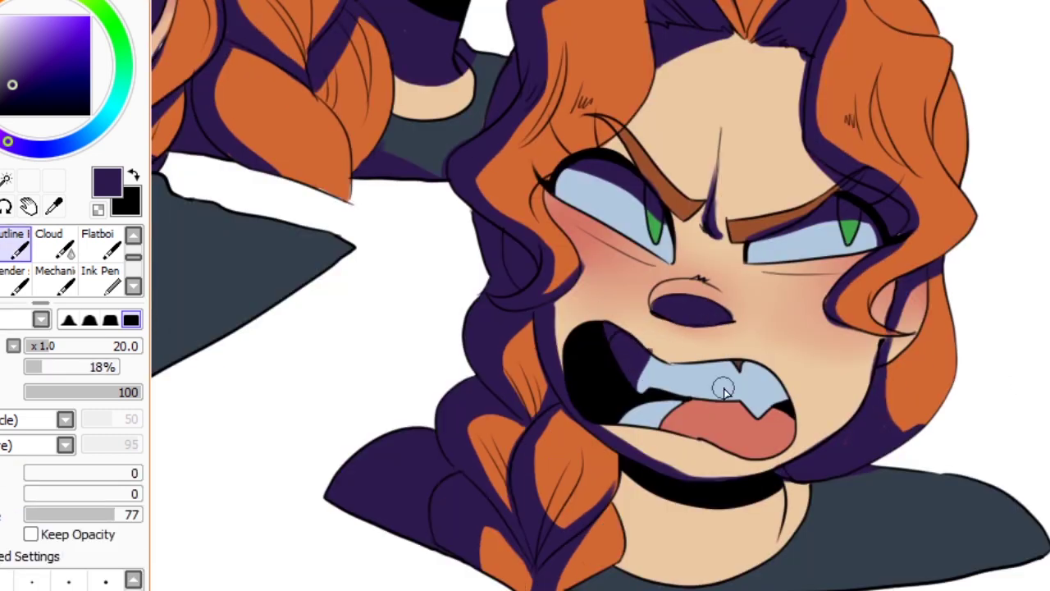
pyautogui.press('e')
pyautogui.moveTo(708, 366)
pyautogui.mouseDown()
pyautogui.moveTo(694, 348)
pyautogui.moveTo(743, 373)
pyautogui.mouseUp()
pyautogui.press('b')
pyautogui.press('e')
pyautogui.moveTo(664, 347); pyautogui.dragTo(742, 361)
pyautogui.press('b')
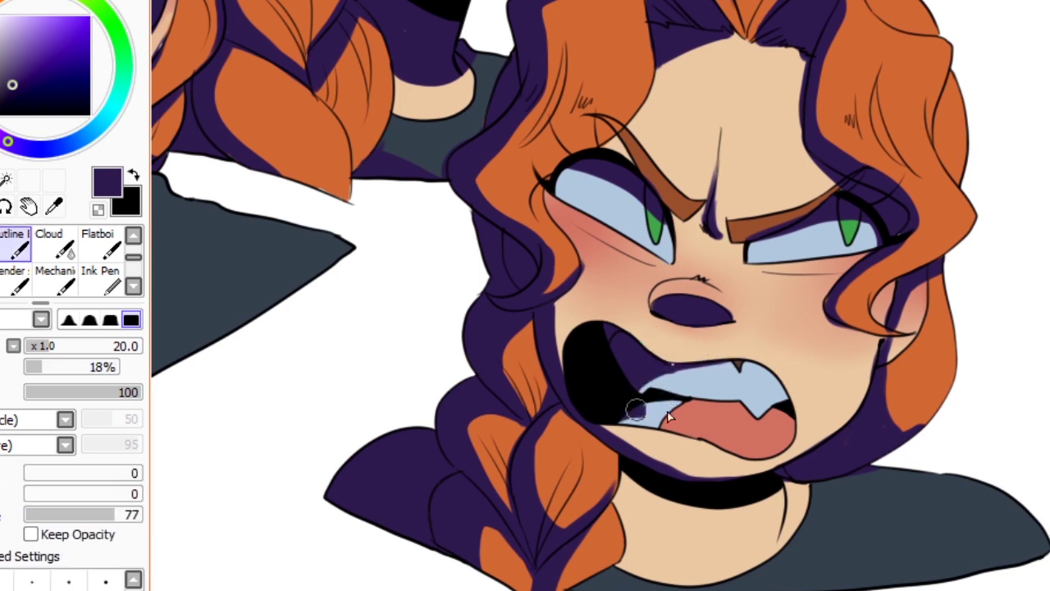
# Shade the angry bust's lower teeth, tongue, neck under the choker and shirt with dark purple.
pyautogui.moveTo(636, 410); pyautogui.dragTo(781, 417)
pyautogui.moveTo(629, 535); pyautogui.dragTo(796, 477)
pyautogui.moveTo(846, 486); pyautogui.dragTo(919, 471)
pyautogui.moveTo(801, 515); pyautogui.dragTo(727, 577)
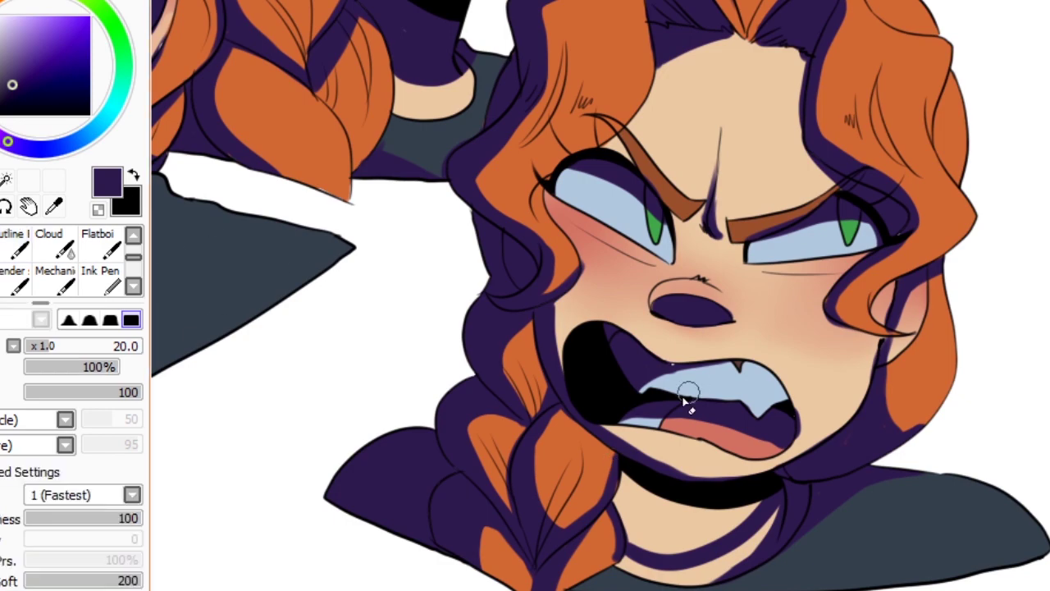
# Turn the solid dark purple shadows translucent so the flat colours show through them.
pyautogui.click(98, 279)
pyautogui.click(698, 525)
pyautogui.press('n')
pyautogui.hscroll(3, 221, 264)
pyautogui.scroll(4, 221, 263)
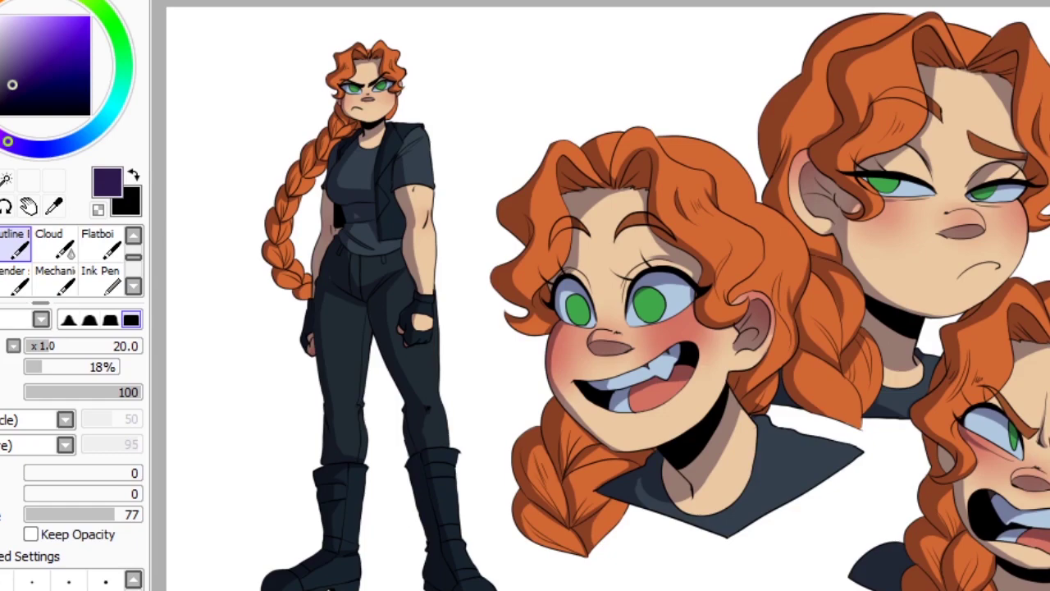
# Paint bright orange highlights on the hair and braids of the smiling bust and the full-body figure at brush size 9.
pyautogui.click(89, 17)
pyautogui.press('[')
pyautogui.press('[')
pyautogui.scroll(3, 632, 352)
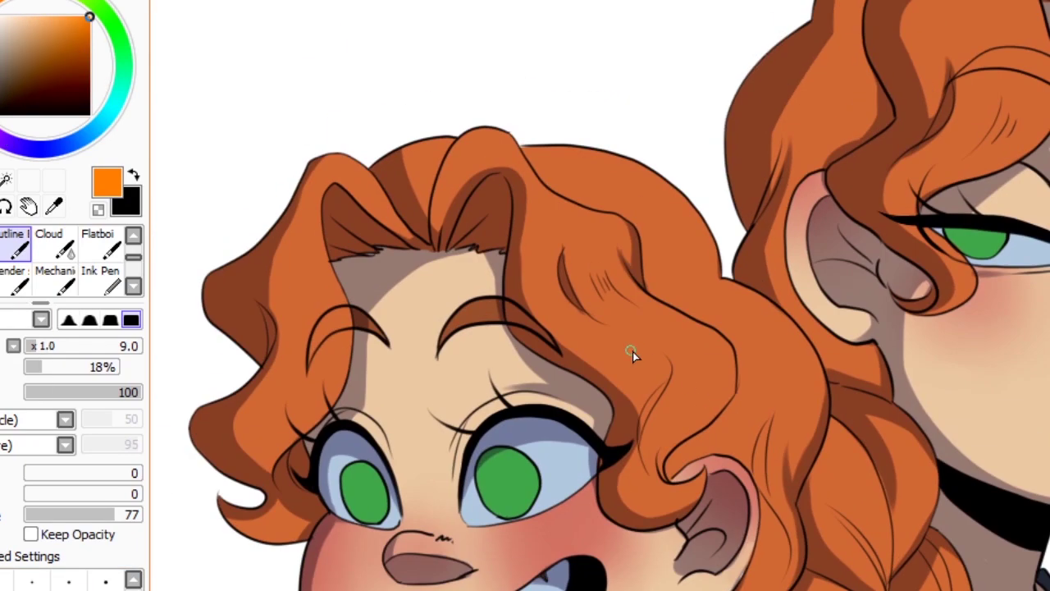
pyautogui.moveTo(632, 351); pyautogui.dragTo(735, 382)
pyautogui.moveTo(759, 336); pyautogui.dragTo(814, 406)
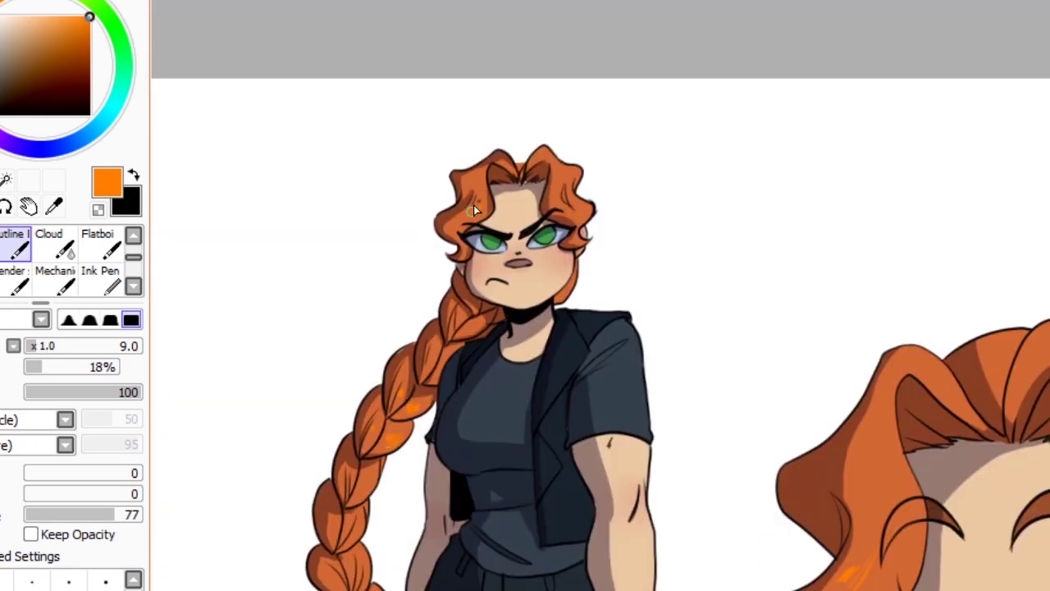
pyautogui.moveTo(607, 333); pyautogui.dragTo(572, 357)
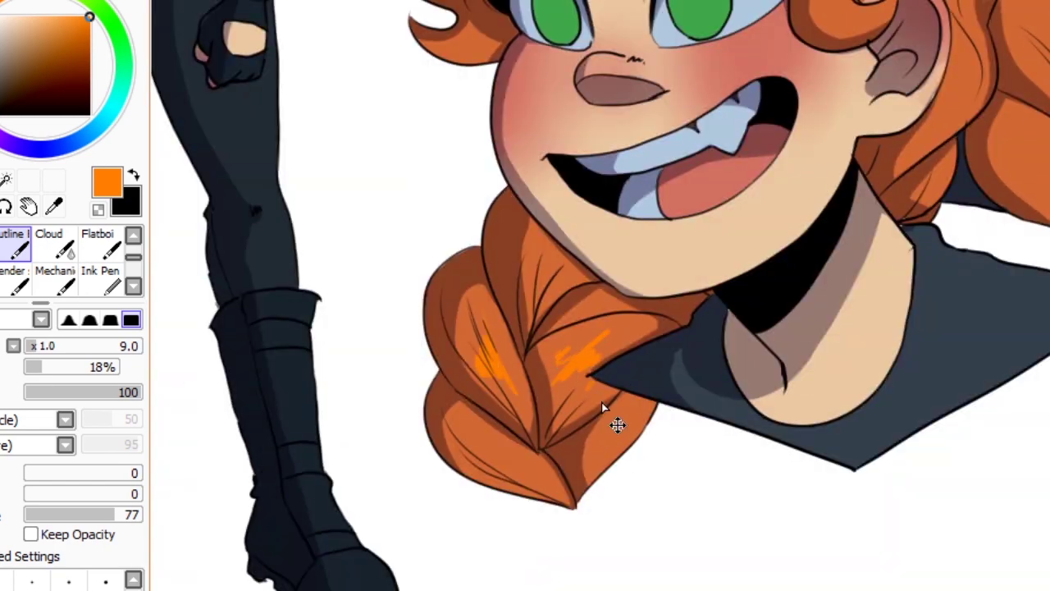
pyautogui.moveTo(602, 403)
pyautogui.mouseDown()
pyautogui.moveTo(520, 417)
pyautogui.moveTo(492, 462)
pyautogui.mouseUp()
pyautogui.moveTo(763, 247); pyautogui.dragTo(818, 191)
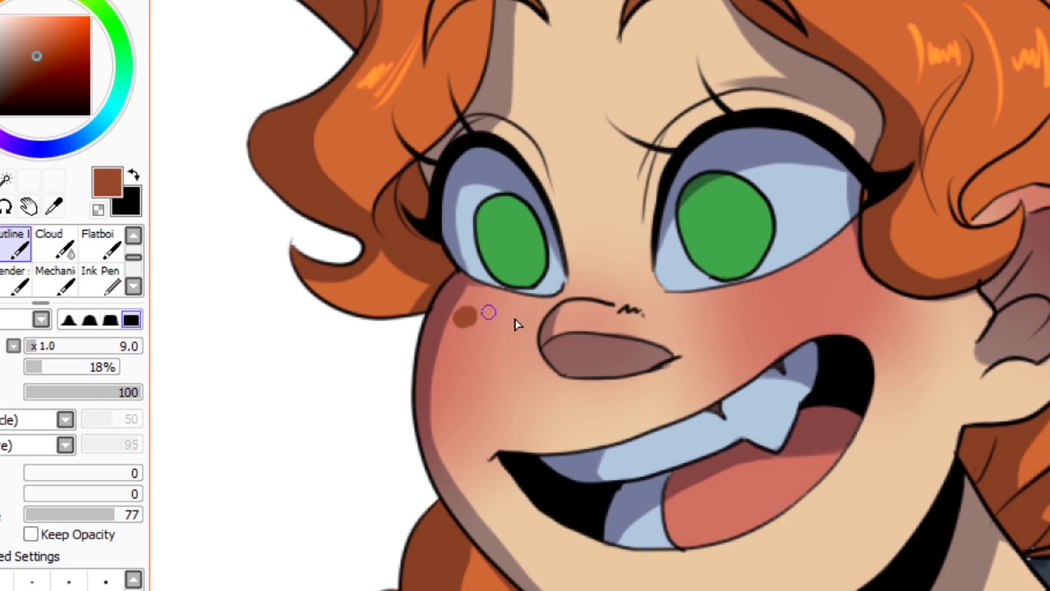
# Dot reddish-brown freckles over the smiling bust's cheeks, nose and neck and the full-body figure's face and arms.
pyautogui.click(517, 321)
pyautogui.click(495, 333)
pyautogui.click(504, 347)
pyautogui.click(585, 314)
pyautogui.click(609, 292)
pyautogui.click(635, 300)
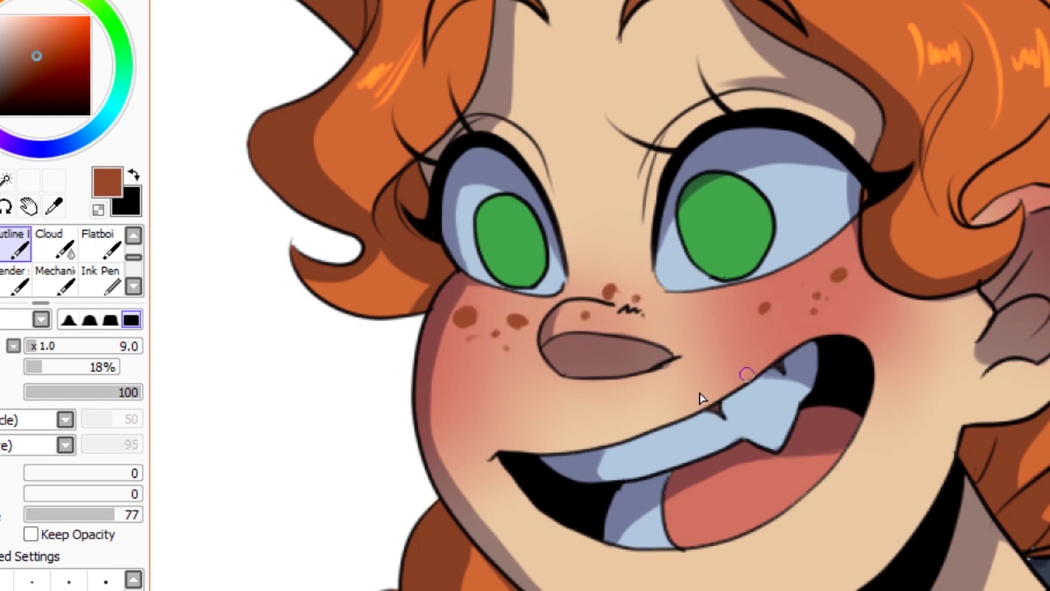
pyautogui.click(555, 264)
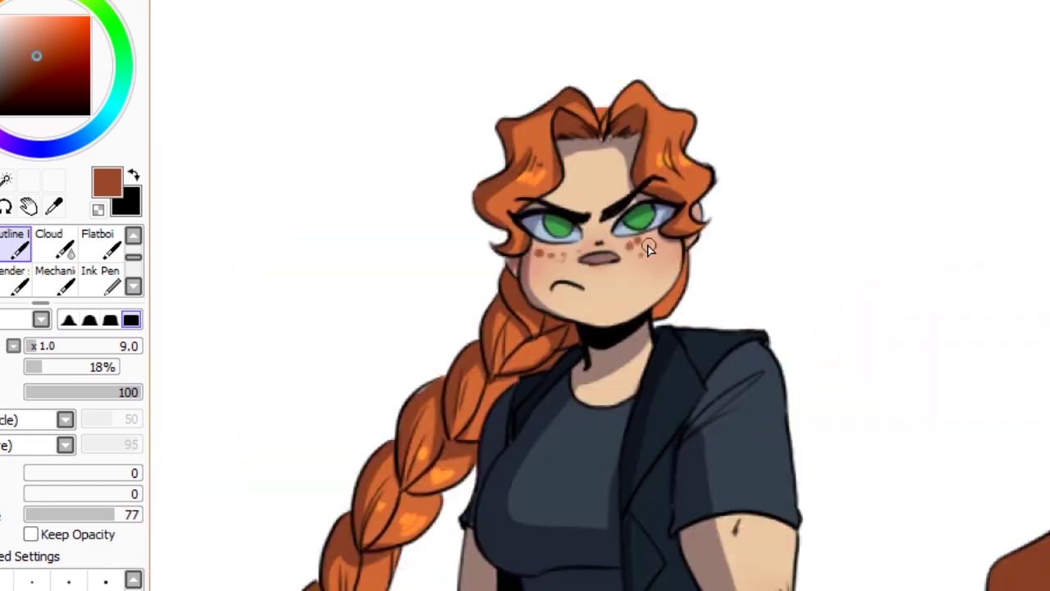
pyautogui.scroll(-2, 769, 327)
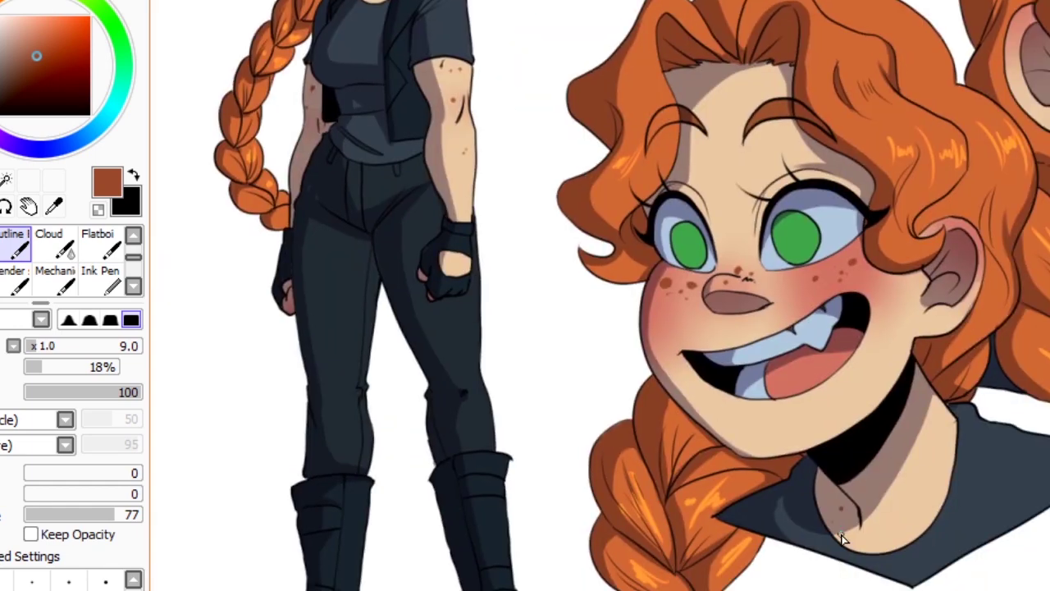
# Draw white four-pointed sparkles over both irises of the smiling bust at brush size 4 and fill them with white.
pyautogui.scroll(3, 575, 296)
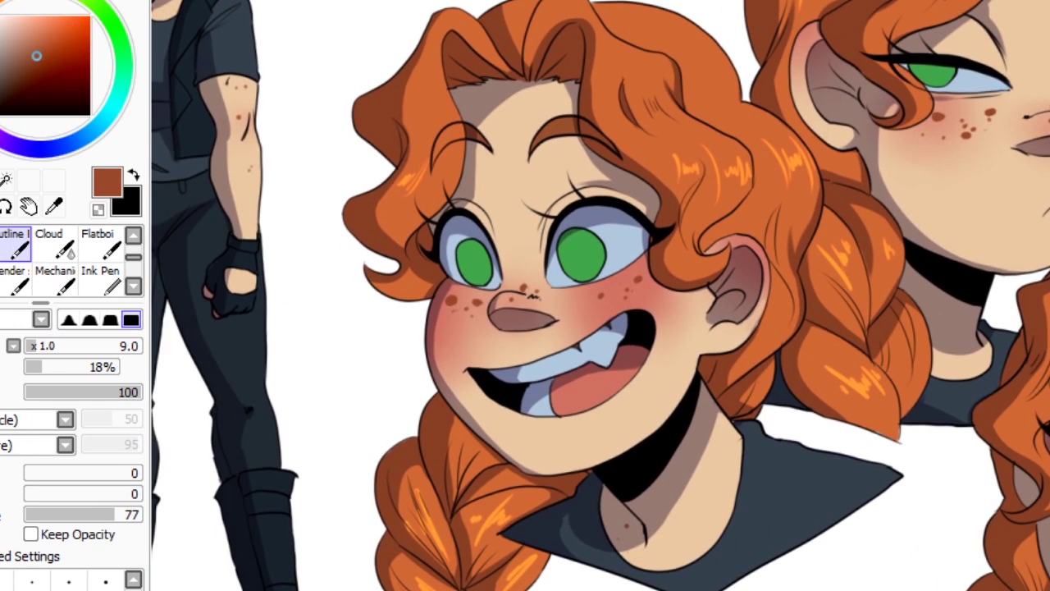
pyautogui.scroll(-2, 760, 398)
pyautogui.click(2, 18)
pyautogui.scroll(4, 447, 416)
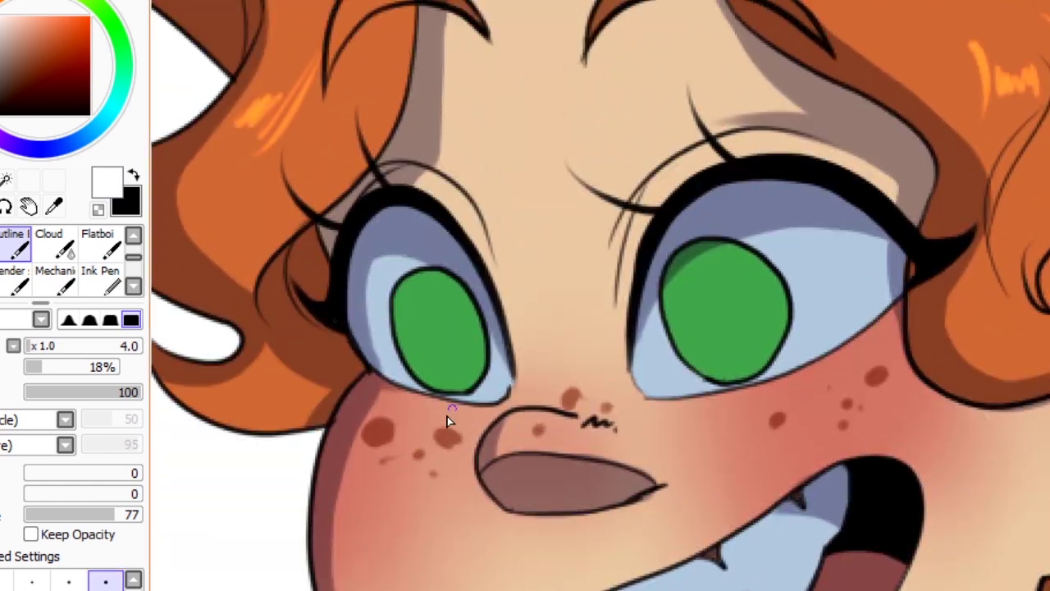
pyautogui.moveTo(454, 414); pyautogui.dragTo(425, 215)
pyautogui.moveTo(370, 330); pyautogui.dragTo(431, 271)
pyautogui.moveTo(386, 333); pyautogui.dragTo(511, 335)
pyautogui.moveTo(709, 182); pyautogui.dragTo(710, 402)
pyautogui.moveTo(807, 328); pyautogui.dragTo(694, 328)
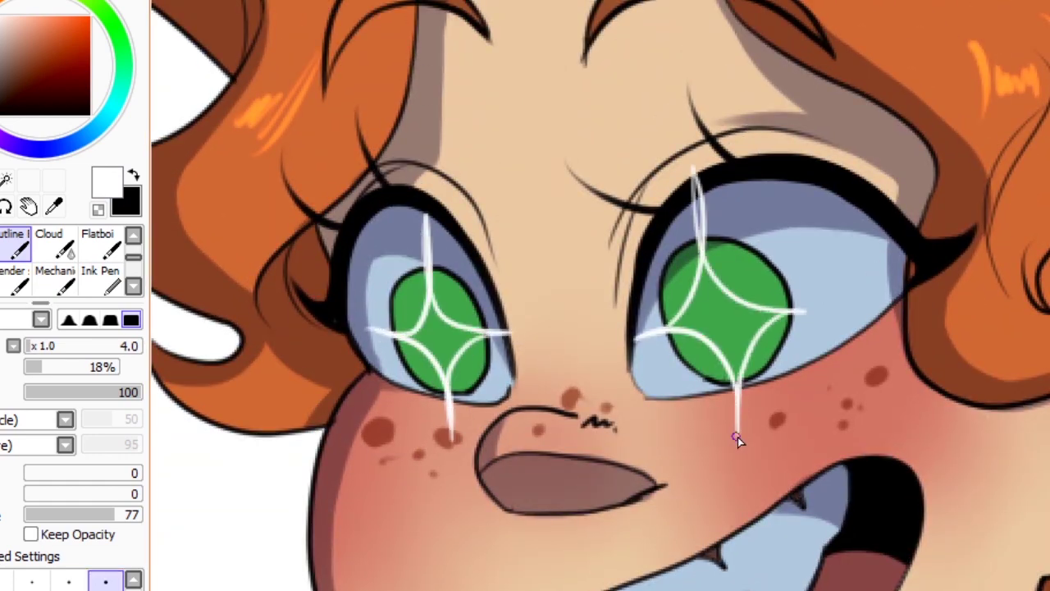
pyautogui.press('b')
pyautogui.click(422, 326)
pyautogui.click(722, 322)
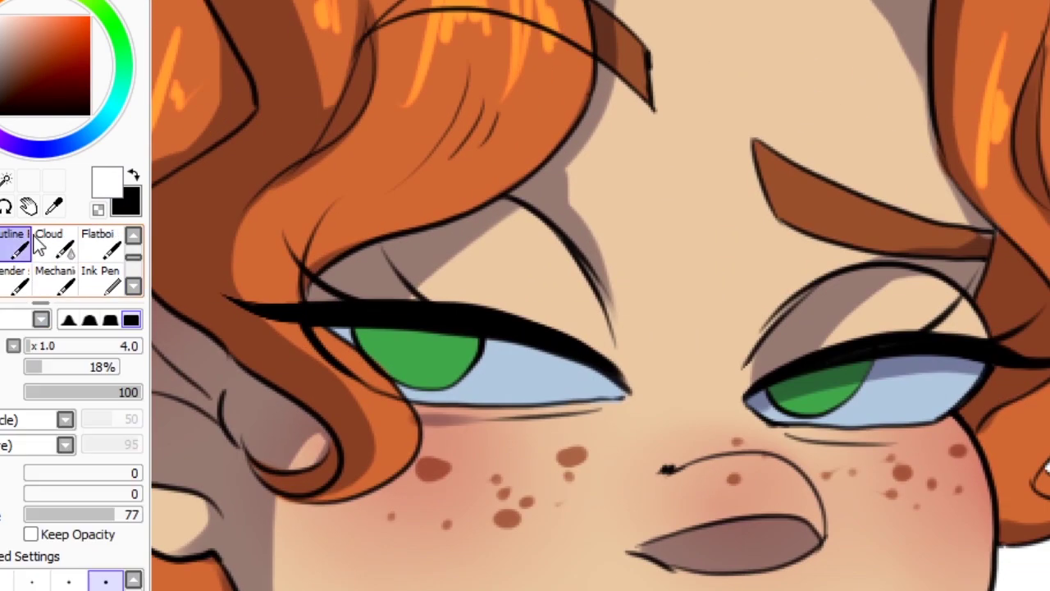
# Outline, fill and touch up white highlights at the top of both green irises on the frowning, half-lidded bust.
pyautogui.moveTo(390, 340); pyautogui.dragTo(456, 343)
pyautogui.moveTo(788, 381); pyautogui.dragTo(853, 371)
pyautogui.press('b')
pyautogui.click(419, 341)
pyautogui.click(820, 379)
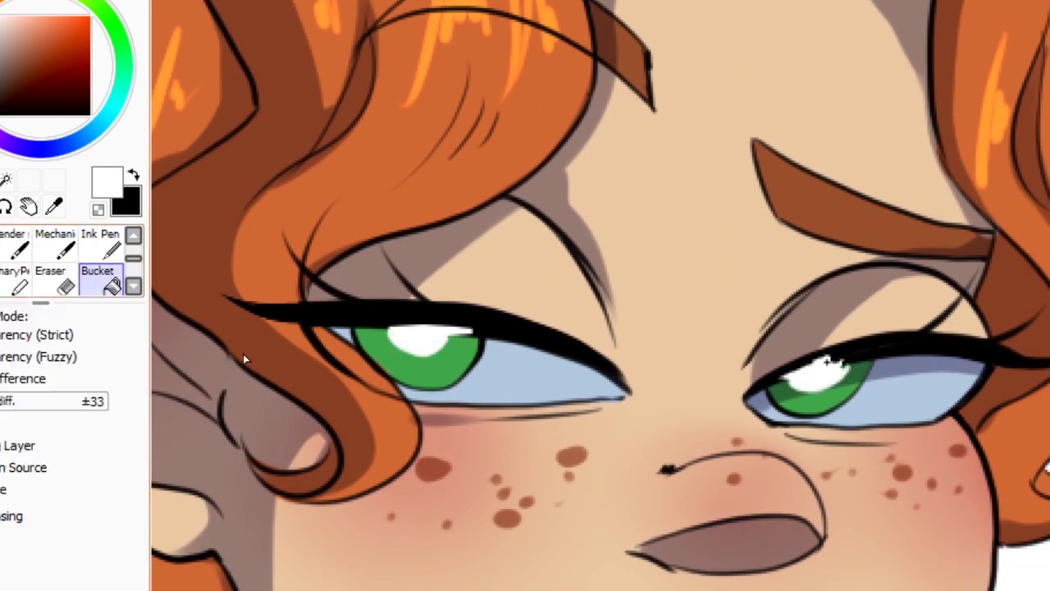
pyautogui.click(14, 246)
pyautogui.moveTo(780, 370); pyautogui.dragTo(834, 359)
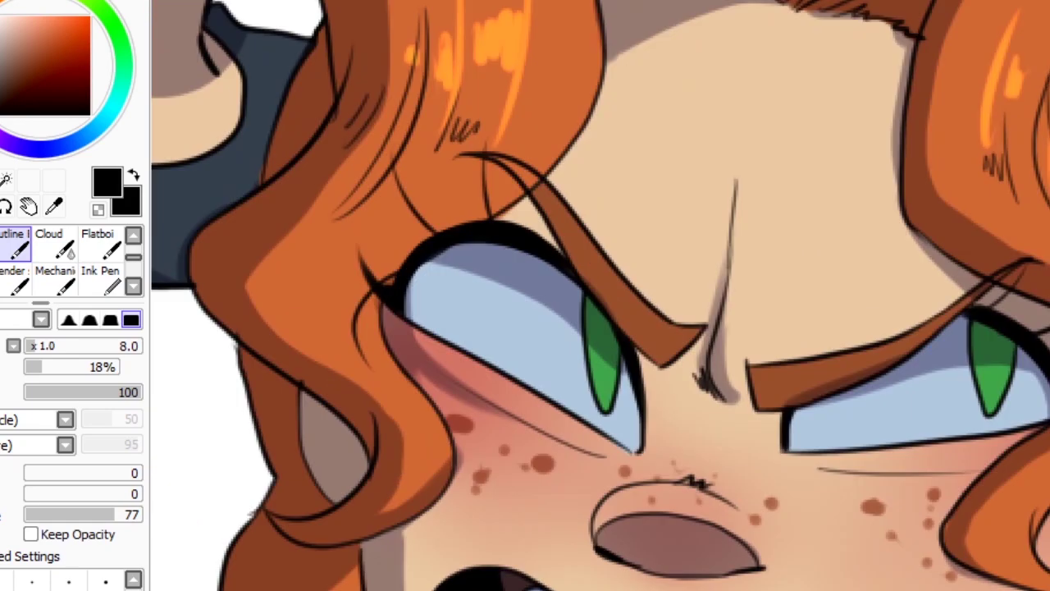
# Give the angry bust's slit eyes thin vertical white glints at brush size 4, undoing the bulky highlight strokes.
pyautogui.moveTo(532, 232)
pyautogui.mouseDown()
pyautogui.moveTo(553, 253)
pyautogui.moveTo(545, 261)
pyautogui.mouseUp()
pyautogui.moveTo(948, 184); pyautogui.dragTo(931, 275)
pyautogui.moveTo(966, 207); pyautogui.dragTo(953, 269)
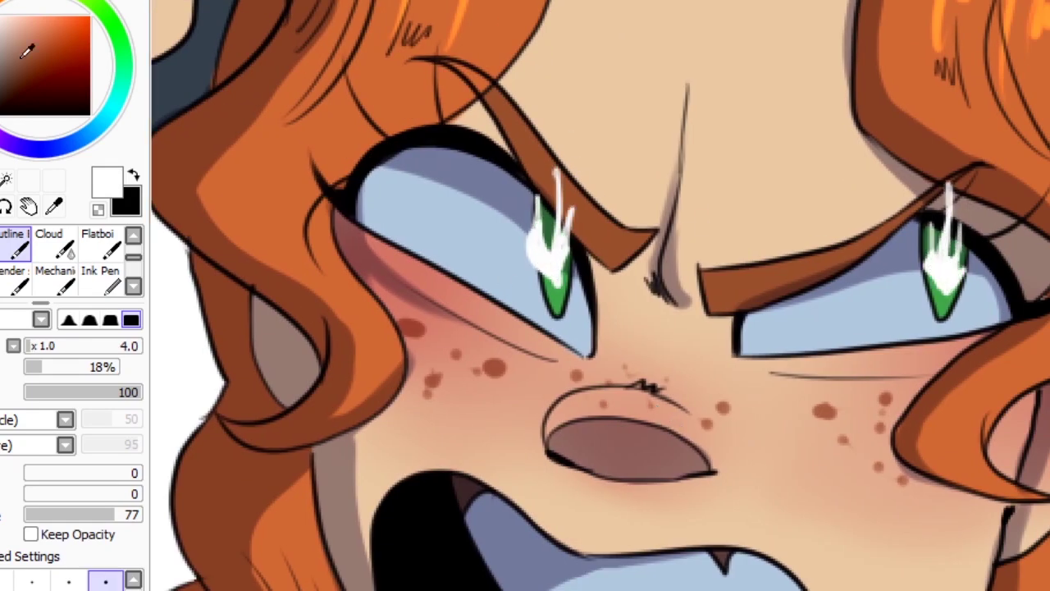
pyautogui.scroll(-5, 599, 296)
pyautogui.scroll(5, 599, 295)
pyautogui.hotkey('ctrl', 'z')
pyautogui.hotkey('ctrl', 'z')
pyautogui.hotkey('ctrl', 'z')
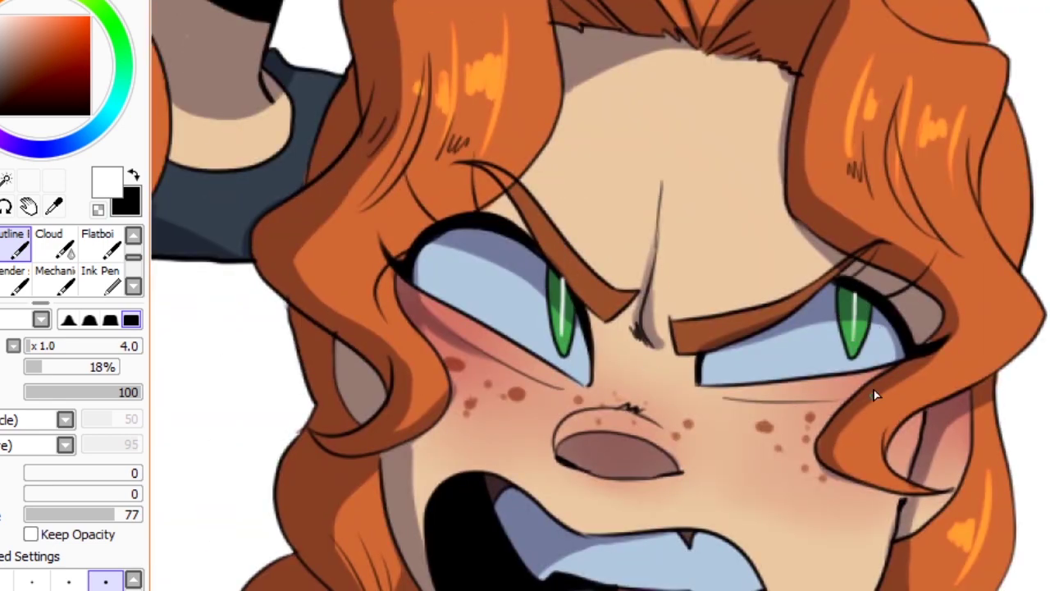
# Fill the background behind all the figures with flat bright yellow.
pyautogui.scroll(-3, 875, 395)
pyautogui.click(97, 245)
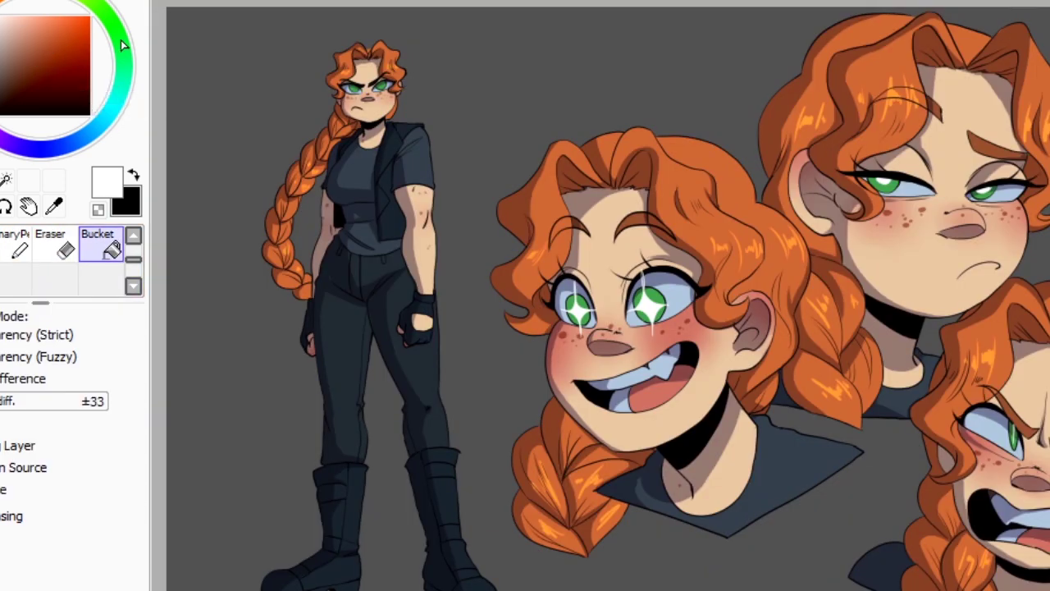
pyautogui.click(46, 30)
pyautogui.click(291, 261)
pyautogui.click(292, 261)
# Paint a broad band of soft green across the upper part of the background at brush size 500.
pyautogui.click(47, 17)
pyautogui.scroll(1, 74, 254)
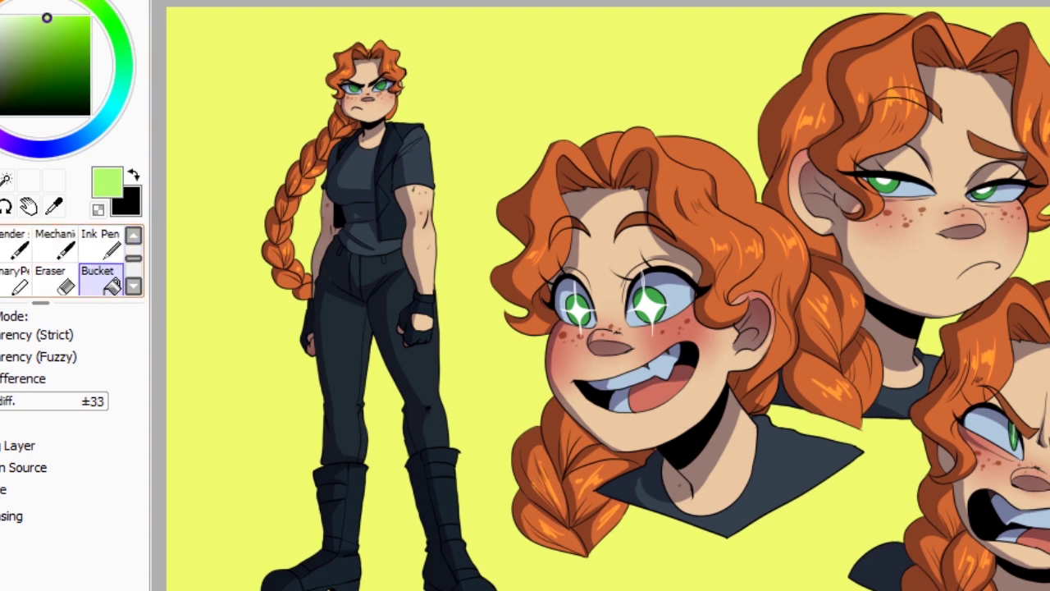
pyautogui.click(17, 244)
pyautogui.moveTo(425, 107); pyautogui.dragTo(246, 271)
pyautogui.scroll(-1, 141, 249)
pyautogui.click(97, 242)
pyautogui.moveTo(739, 98); pyautogui.dragTo(476, 457)
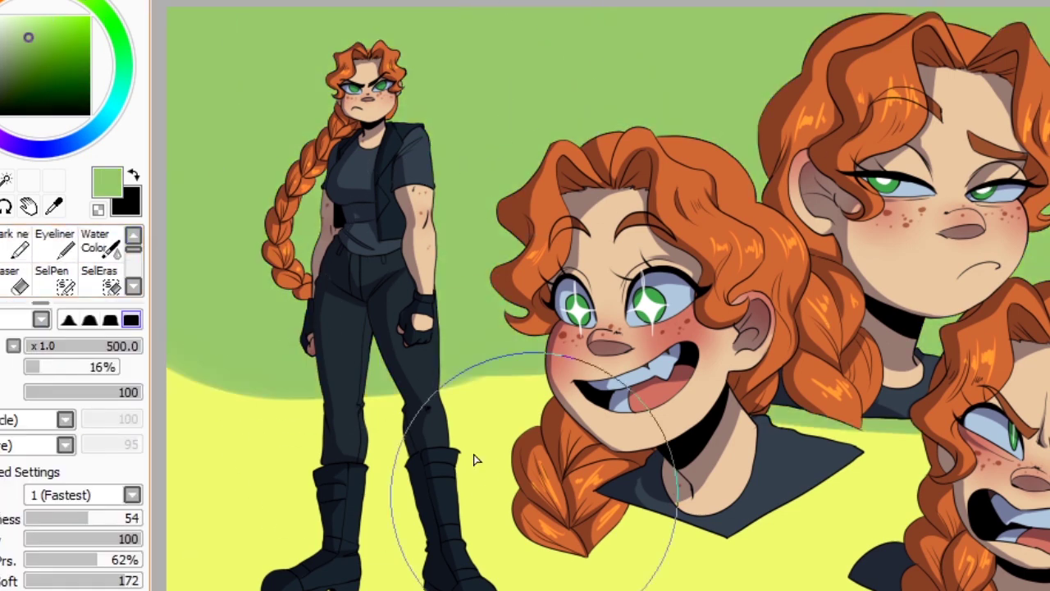
# Blend the background into a smooth green-to-yellow gradient with the Water Color brush at size 500, brightening the green along the top.
pyautogui.keyDown('alt'); pyautogui.click(476, 457); pyautogui.keyUp('alt')
pyautogui.moveTo(943, 493); pyautogui.dragTo(205, 352)
pyautogui.click(97, 242)
pyautogui.moveTo(492, 459); pyautogui.dragTo(246, 271)
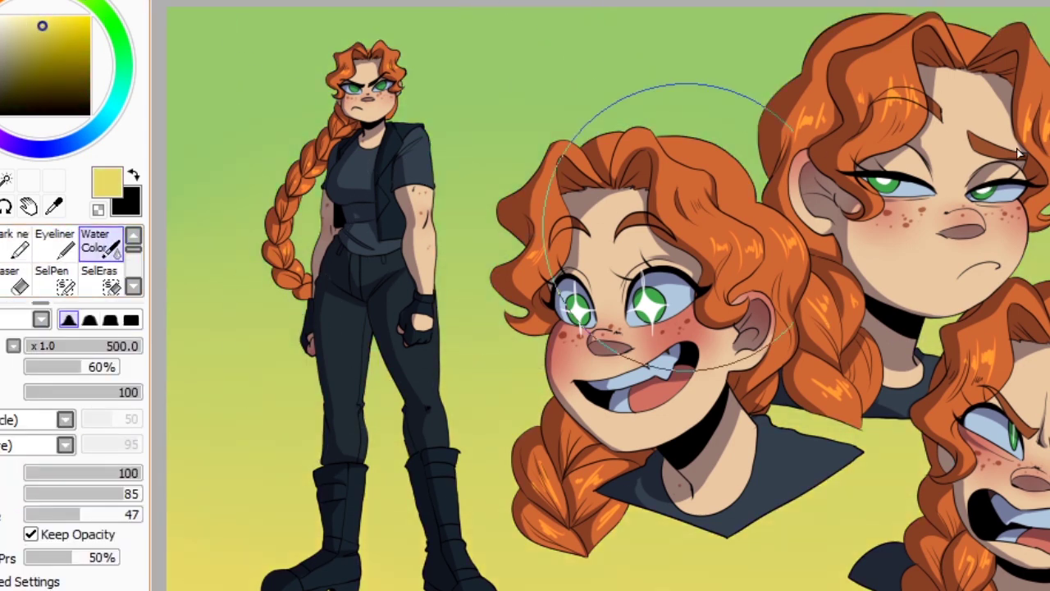
pyautogui.keyDown('alt'); pyautogui.click(542, 28); pyautogui.keyUp('alt')
pyautogui.moveTo(541, 28); pyautogui.dragTo(247, 98)
# Select the silhouettes of the full-body figure and the busts and add a white outline around them.
pyautogui.click(11, 179)
pyautogui.click(437, 302)
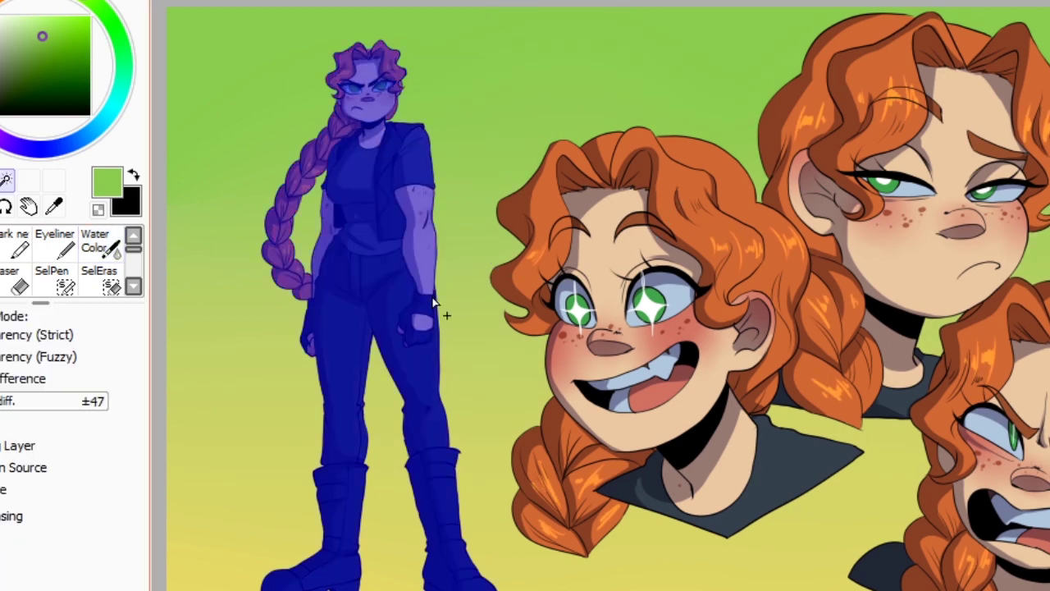
pyautogui.keyDown('shift'); pyautogui.click(656, 246); pyautogui.keyUp('shift')
pyautogui.click(111, 43)
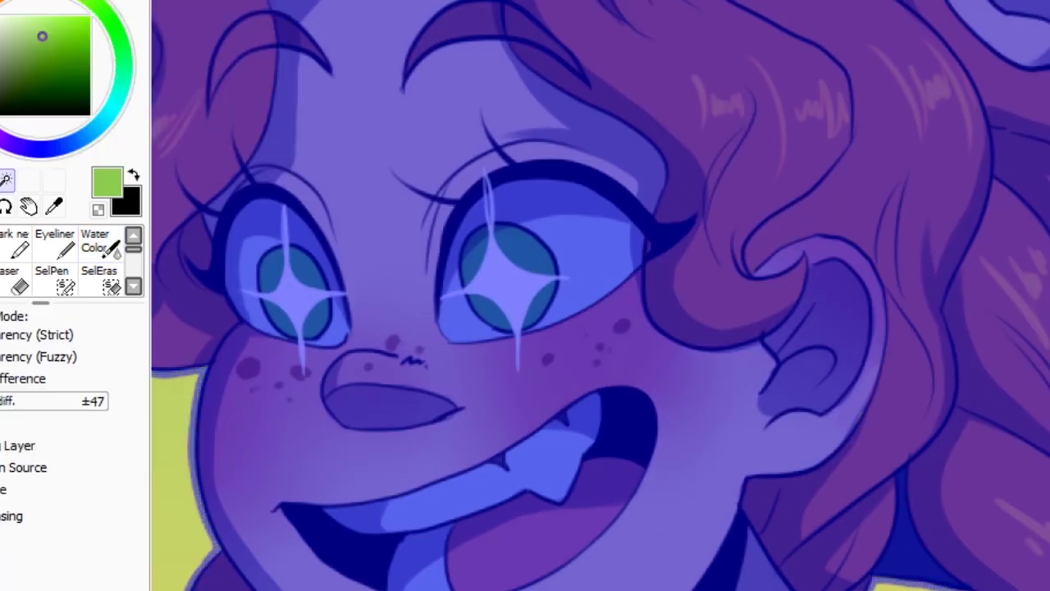
pyautogui.hotkey('ctrl', '-')
pyautogui.scroll(-1, 74, 262)
pyautogui.hotkey('ctrl', 'd')
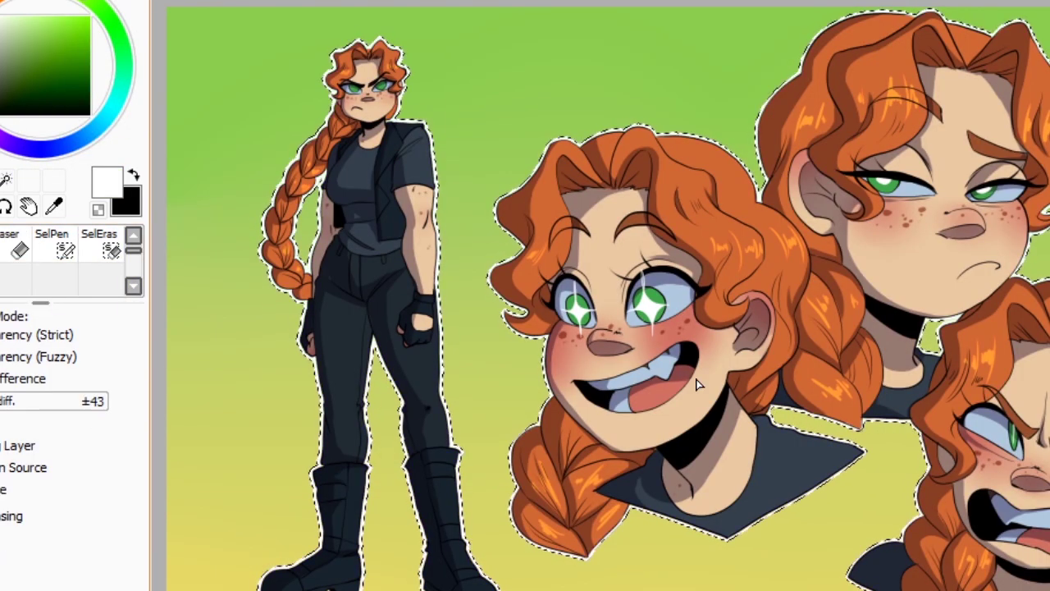
# Hand-letter the character's name in white beside the full-body figure's head and underline it with a zigzag arrow at brush size 4.
pyautogui.click(133, 235)
pyautogui.click(133, 235)
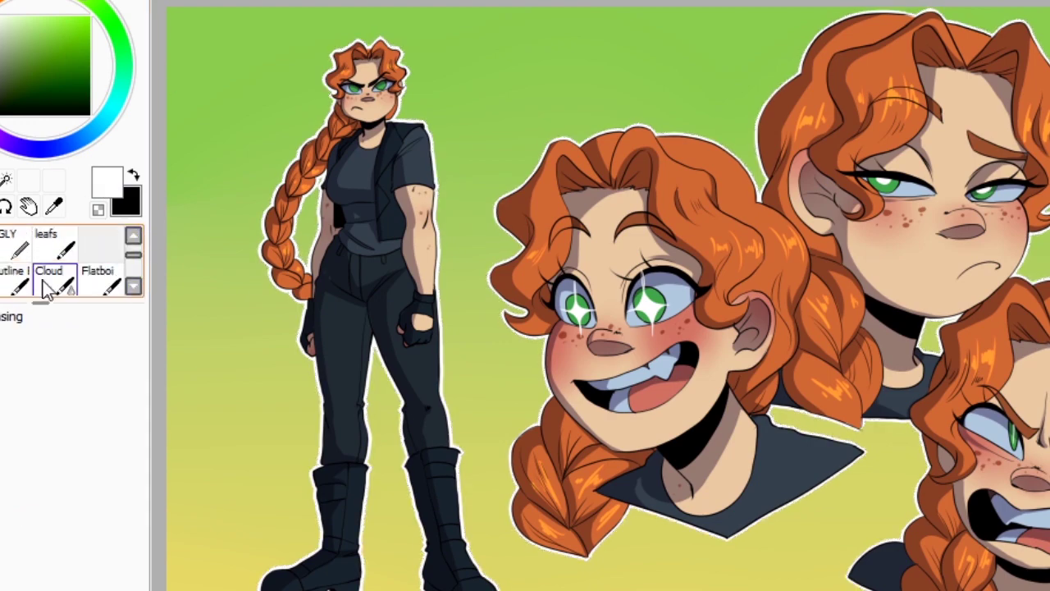
pyautogui.click(14, 281)
pyautogui.moveTo(460, 37); pyautogui.dragTo(604, 94)
pyautogui.hotkey('ctrl', '+')
pyautogui.moveTo(509, 164)
pyautogui.mouseDown()
pyautogui.moveTo(698, 263)
pyautogui.moveTo(649, 287)
pyautogui.mouseUp()
pyautogui.hotkey('ctrl', 'z')
pyautogui.moveTo(681, 164)
pyautogui.mouseDown()
pyautogui.moveTo(699, 269)
pyautogui.moveTo(788, 279)
pyautogui.mouseUp()
pyautogui.moveTo(824, 232); pyautogui.dragTo(831, 272)
pyautogui.click(791, 191)
pyautogui.moveTo(547, 332); pyautogui.dragTo(938, 270)
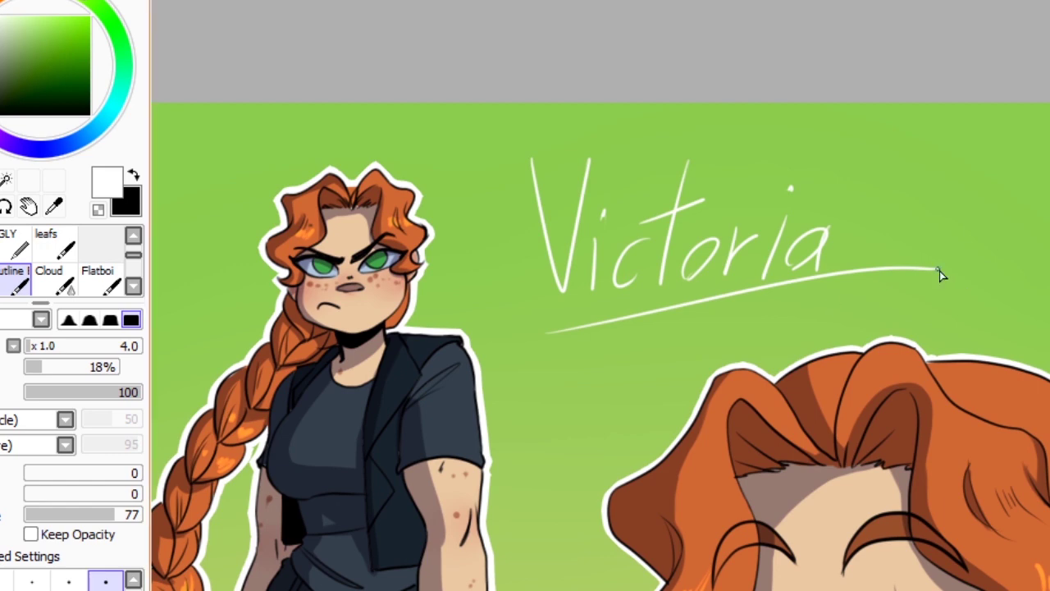
pyautogui.hotkey('ctrl', '-')
pyautogui.hotkey('ctrl', '-')
pyautogui.scroll(1, 459, 557)
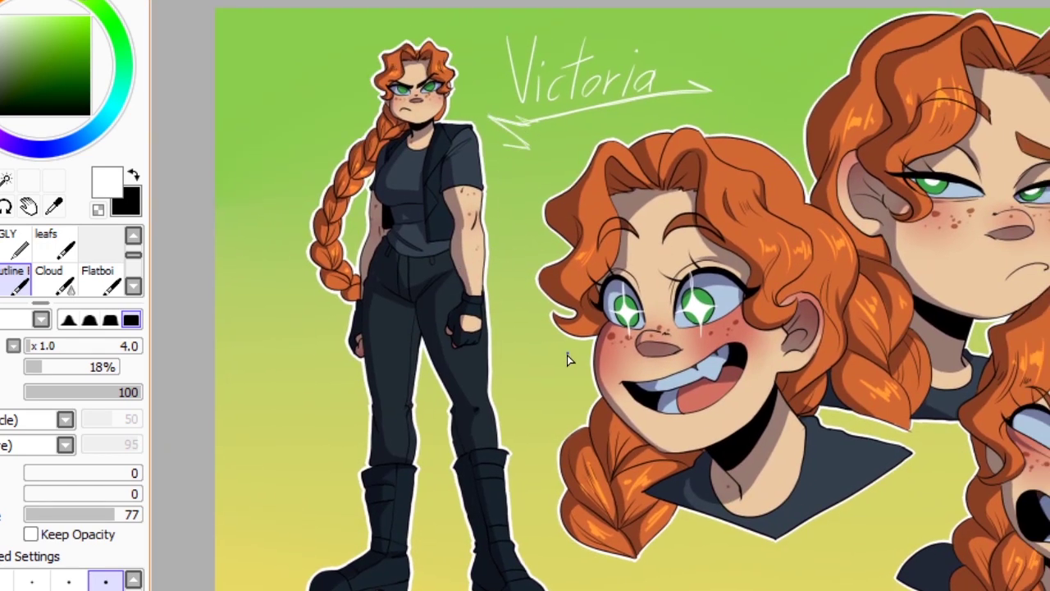
# Draw one large and one small white heart outline between the full-body figure and the smiling bust.
pyautogui.hotkey('ctrl', 'z')
pyautogui.moveTo(538, 370); pyautogui.dragTo(535, 402)
pyautogui.moveTo(529, 327); pyautogui.dragTo(527, 337)
pyautogui.moveTo(526, 287); pyautogui.dragTo(532, 300)
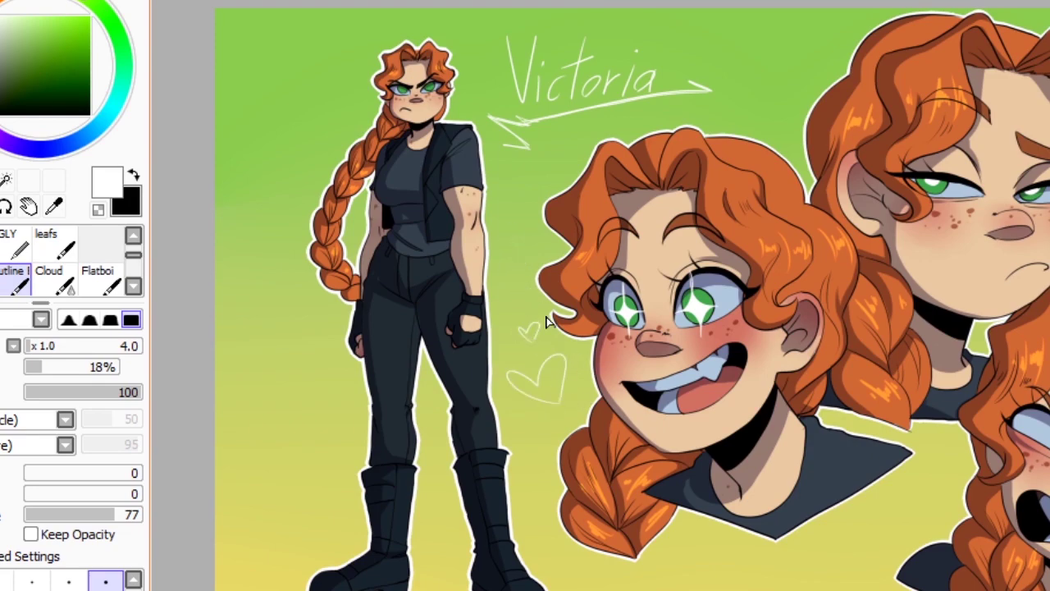
# Decorate the background with white squiggly lines around the angry bust and a three-dot speech bubble beside the frowning bust.
pyautogui.hscroll(5, 548, 322)
pyautogui.moveTo(809, 295); pyautogui.dragTo(952, 174)
pyautogui.moveTo(858, 374); pyautogui.dragTo(1016, 343)
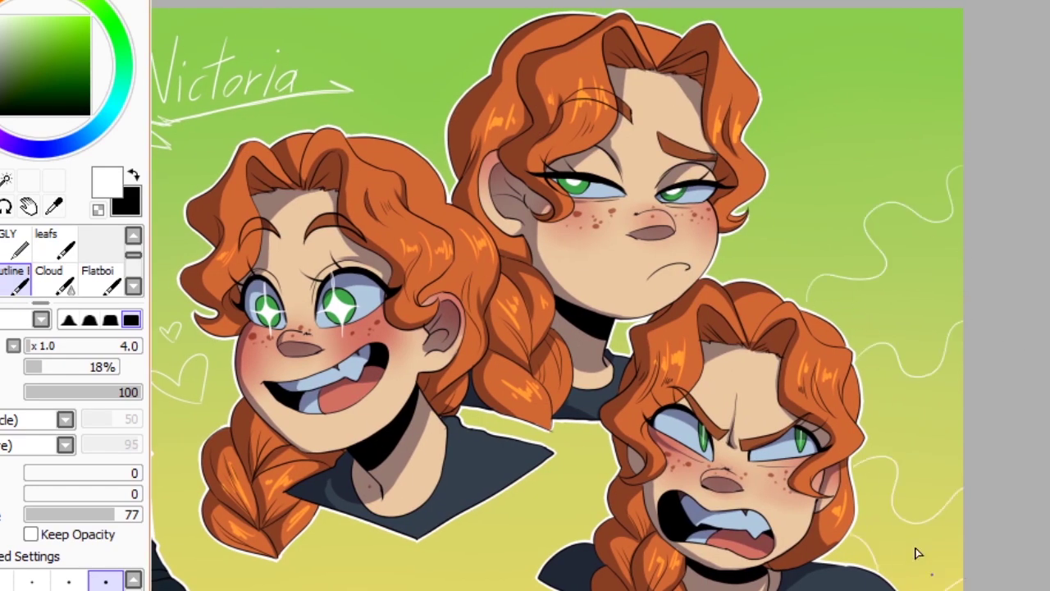
pyautogui.hotkey('ctrl', '+')
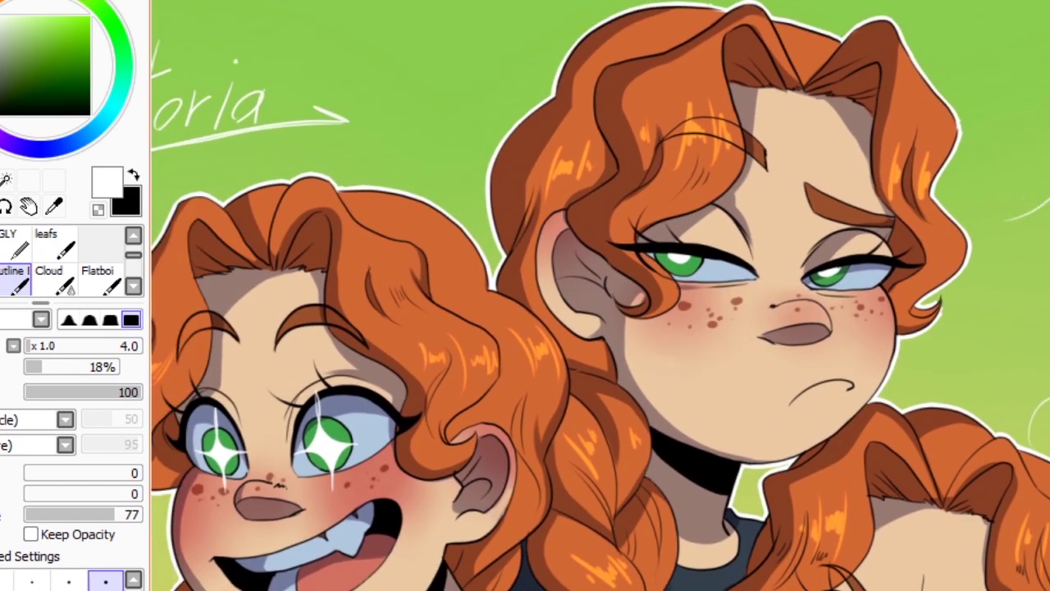
pyautogui.hotkey('ctrl', '-')
pyautogui.hscroll(-2, 609, 514)
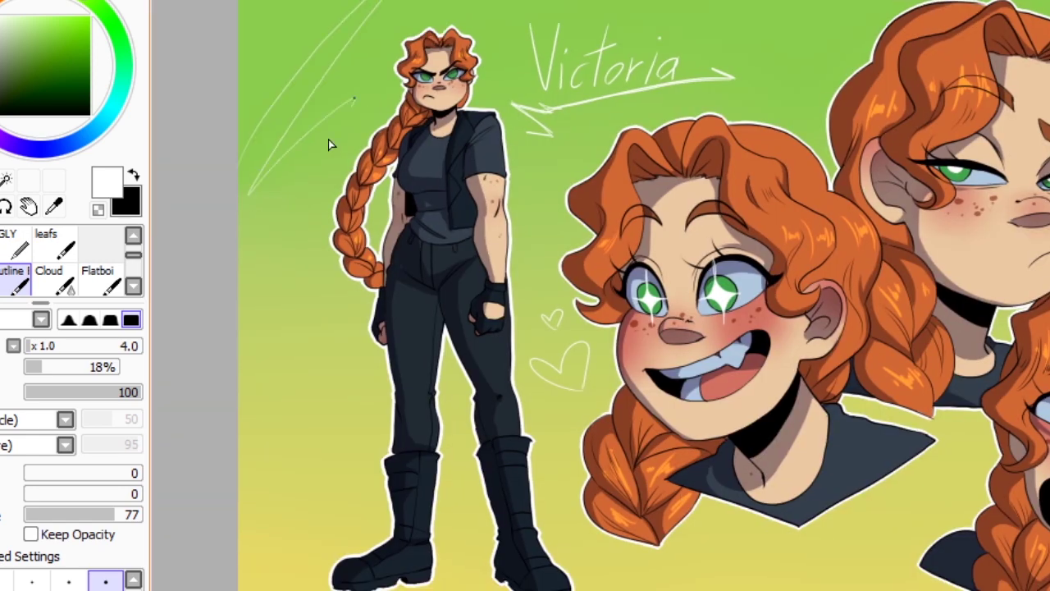
pyautogui.hscroll(6, 544, 386)
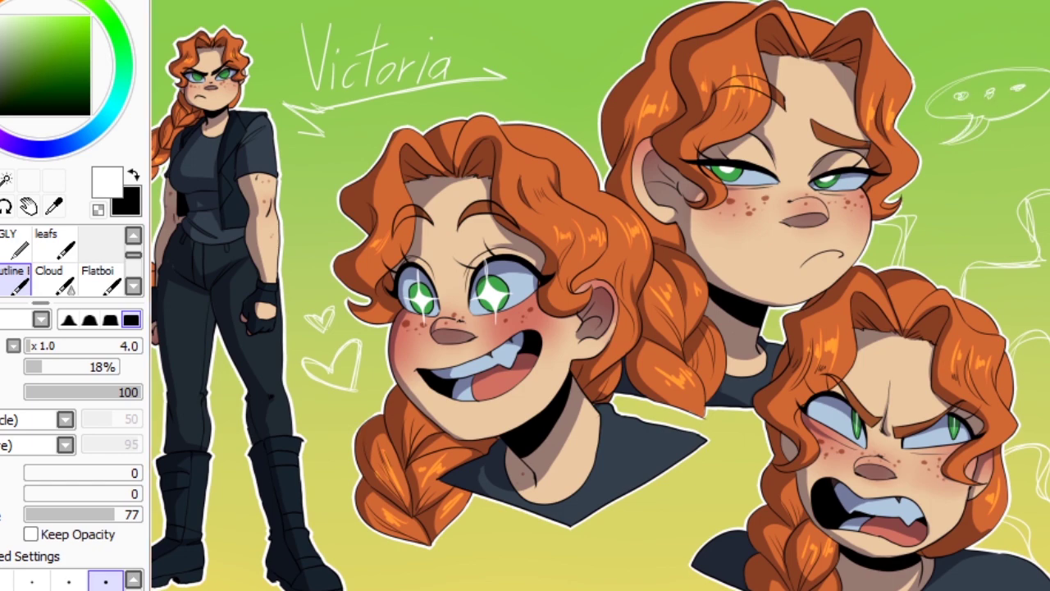
# Add the artist's white signature in the canvas's upper-left corner and recolour the background to a teal-to-green gradient.
pyautogui.hscroll(-4, 1032, 75)
pyautogui.scroll(1, 1033, 76)
pyautogui.press('a')
pyautogui.moveTo(443, 168)
pyautogui.mouseDown()
pyautogui.moveTo(684, 122)
pyautogui.moveTo(447, 164)
pyautogui.moveTo(411, 89)
pyautogui.moveTo(528, 82)
pyautogui.moveTo(703, 28)
pyautogui.mouseUp()
pyautogui.scroll(-4, 575, 328)
pyautogui.scroll(3, 574, 246)
pyautogui.scroll(-3, 525, 295)
pyautogui.click(15, 279)
pyautogui.scroll(-2, 186, 101)
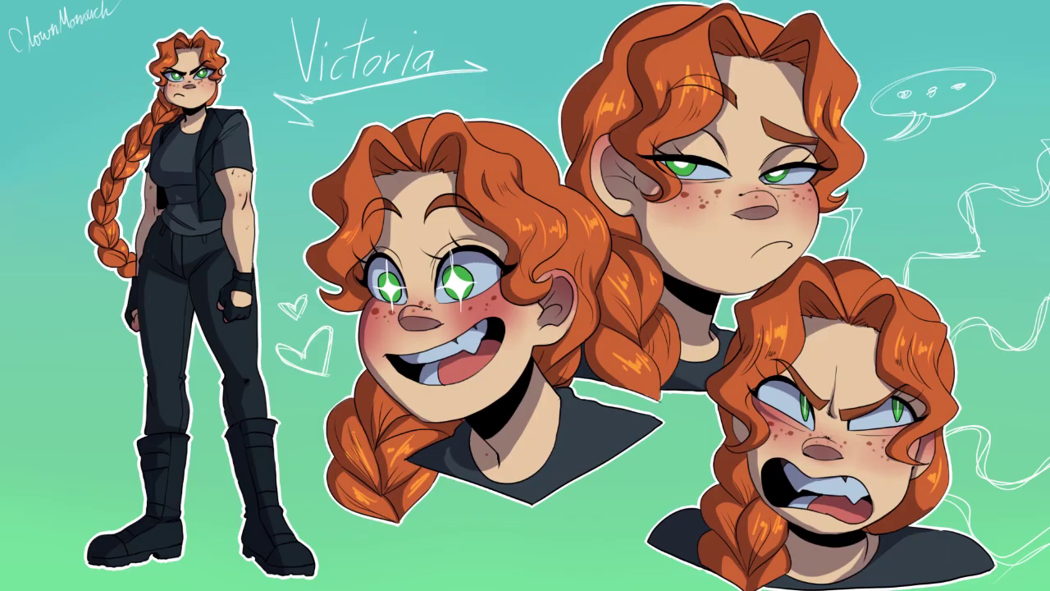